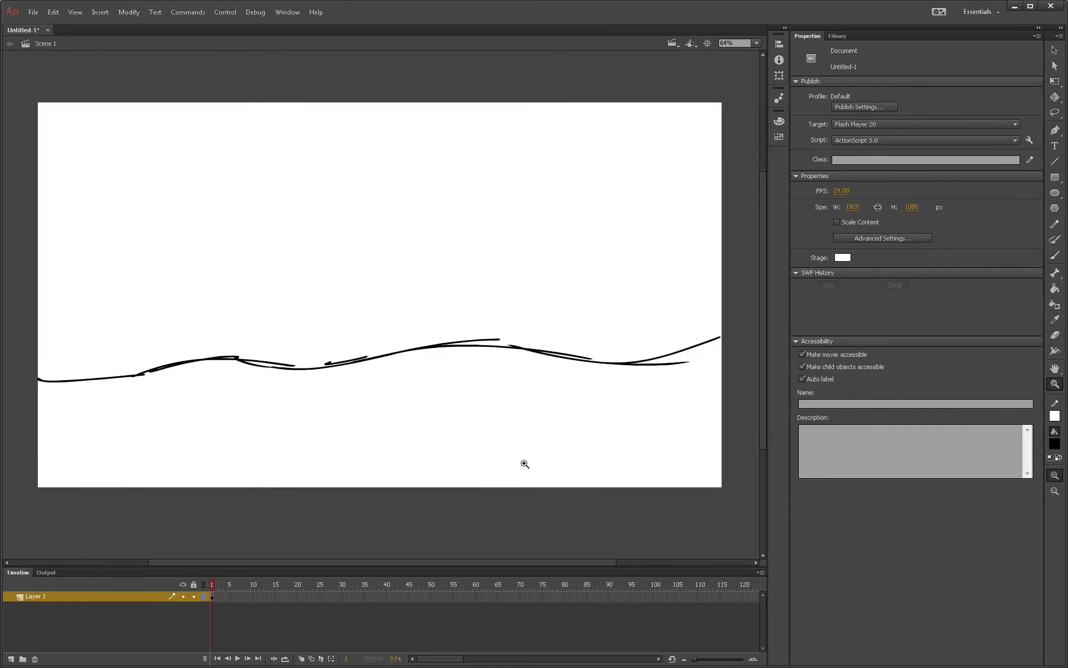
Step: Brush long overlapping wavy ground lines across the full stage width, above the existing black wavy line
key("b")
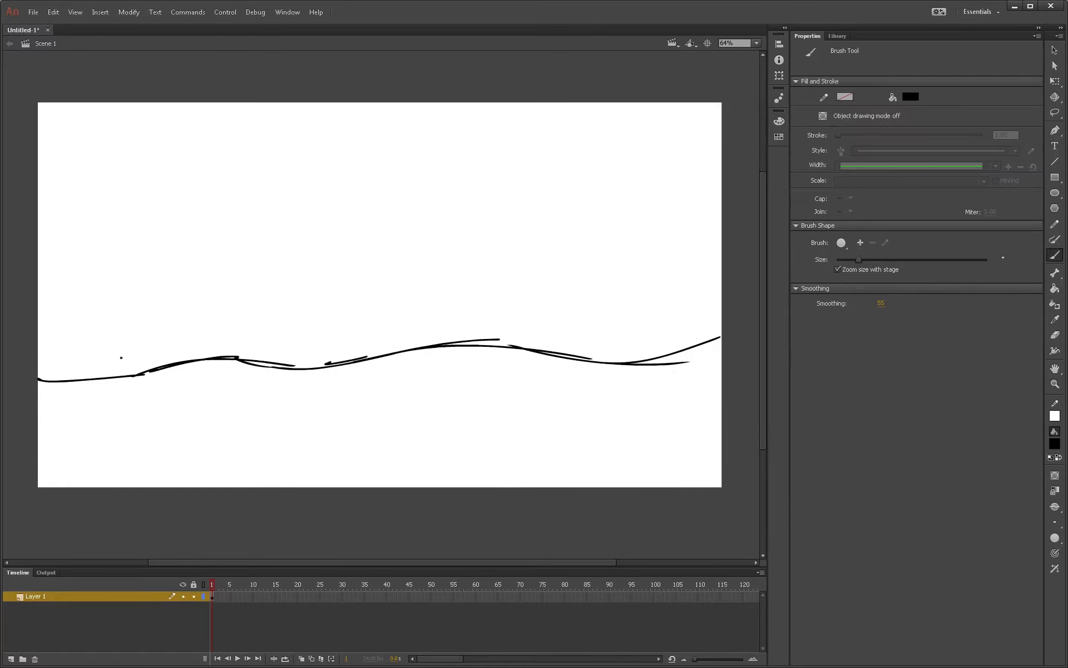
mouse_move(25, 325)
left_mouse_down()
mouse_move(199, 329)
mouse_move(483, 307)
mouse_move(715, 312)
left_mouse_up()
left_click_drag(725, 283, 613, 327)
left_click_drag(665, 305, 501, 317)
mouse_move(518, 312)
left_mouse_down()
mouse_move(35, 305)
mouse_move(184, 293)
mouse_move(404, 312)
mouse_move(561, 287)
mouse_move(646, 289)
mouse_move(733, 262)
left_mouse_up()
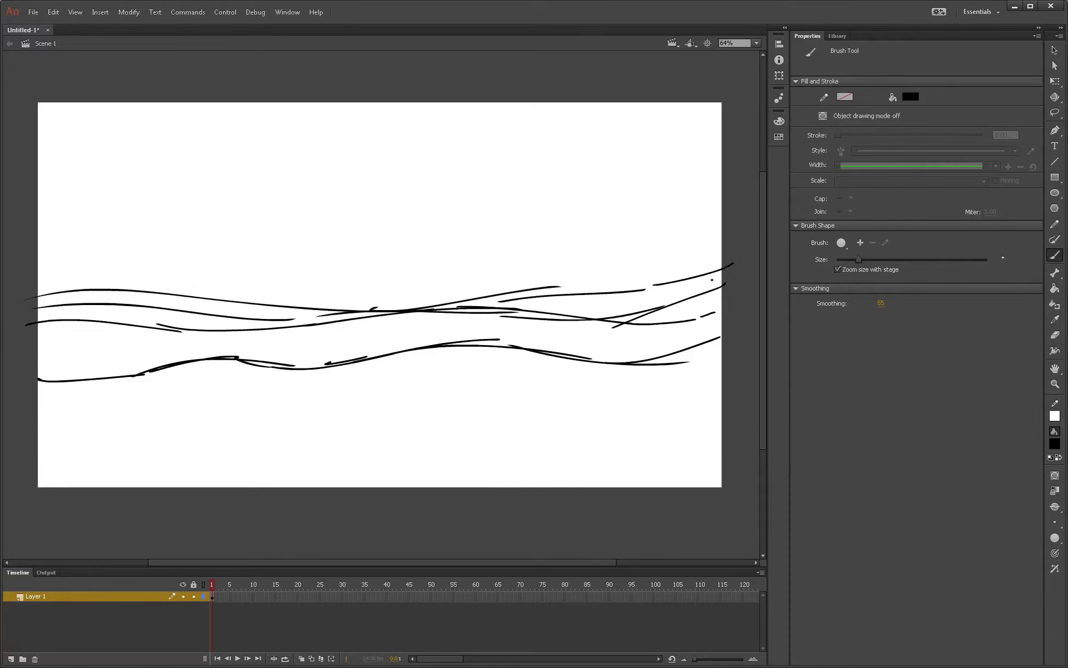
Step: Brush more wavy ground lines across the lower part of the stage, extending slightly past its edges
mouse_move(22, 421)
left_mouse_down()
mouse_move(182, 410)
mouse_move(486, 423)
left_mouse_up()
mouse_move(513, 418)
left_mouse_down()
mouse_move(712, 382)
mouse_move(740, 392)
mouse_move(494, 466)
left_mouse_up()
mouse_move(566, 434)
left_mouse_down()
mouse_move(505, 455)
mouse_move(258, 450)
mouse_move(22, 505)
left_mouse_up()
mouse_move(23, 505)
left_mouse_down()
mouse_move(164, 462)
mouse_move(698, 476)
left_mouse_up()
left_click_drag(616, 474, 754, 422)
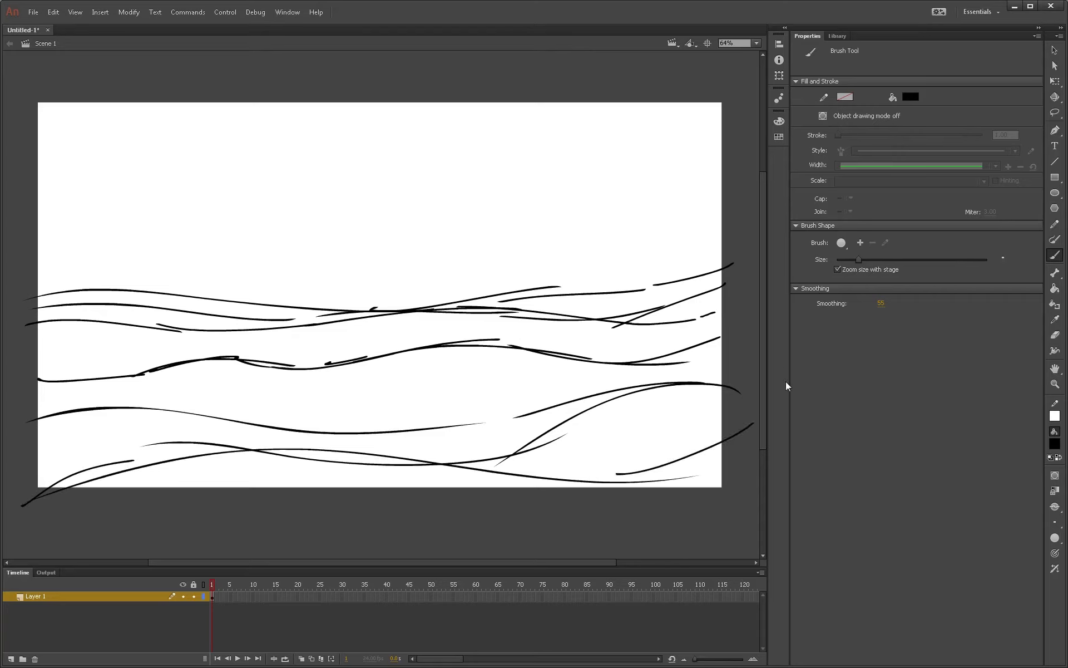
Step: Add a new layer, lock Layer 1, and brush a rough oval nest outline with short strokes over the ground lines
left_click(11, 659)
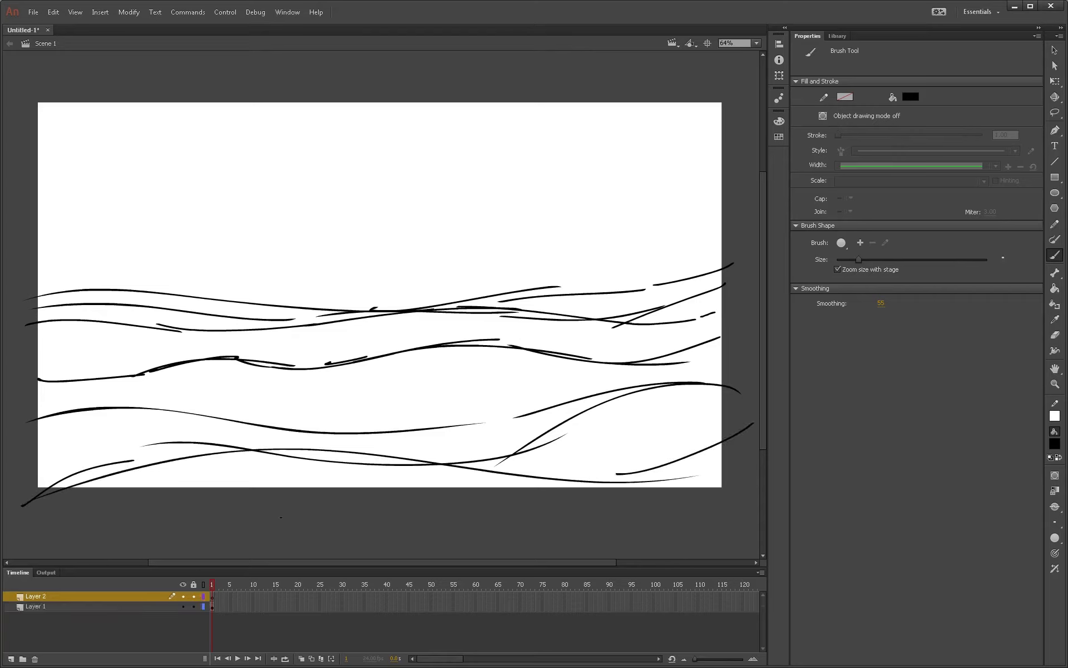
left_click(192, 605)
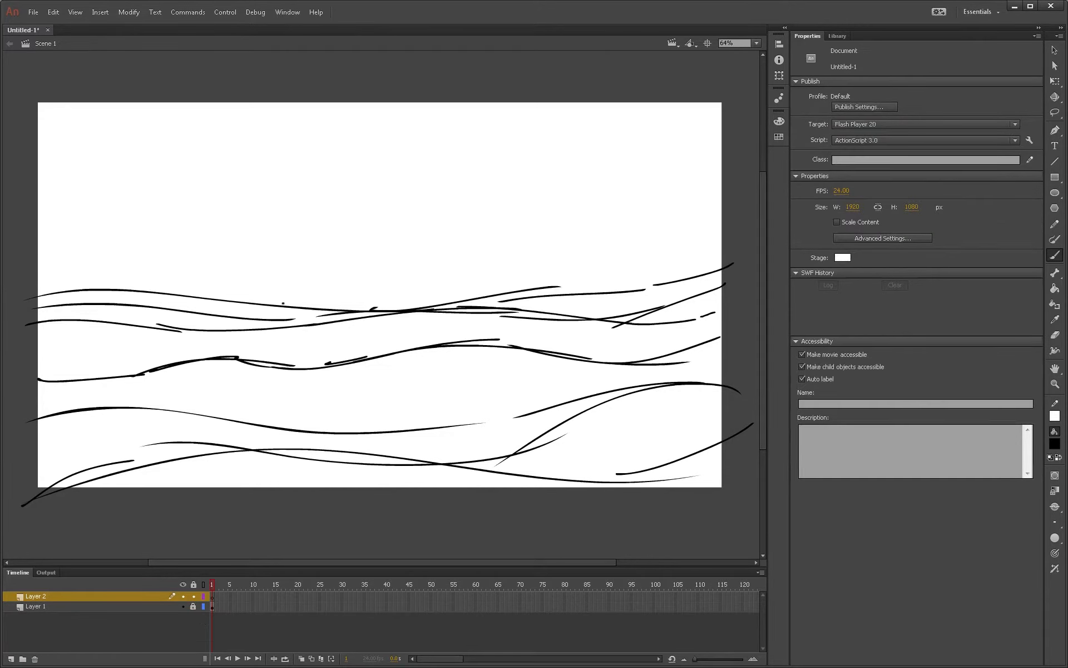
mouse_move(280, 300)
left_mouse_down()
mouse_move(243, 316)
mouse_move(223, 324)
left_mouse_up()
left_click_drag(265, 313, 215, 339)
mouse_move(275, 321)
left_mouse_down()
mouse_move(215, 353)
mouse_move(210, 374)
left_mouse_up()
left_click_drag(259, 343, 228, 389)
mouse_move(255, 372)
left_mouse_down()
mouse_move(247, 404)
mouse_move(261, 422)
left_mouse_up()
mouse_move(269, 412)
left_mouse_down()
mouse_move(306, 423)
mouse_move(345, 444)
left_mouse_up()
mouse_move(336, 429)
left_mouse_down()
mouse_move(377, 443)
mouse_move(426, 439)
mouse_move(492, 409)
mouse_move(517, 367)
mouse_move(508, 349)
left_mouse_up()
mouse_move(288, 297)
left_mouse_down()
mouse_move(379, 307)
mouse_move(442, 297)
left_mouse_up()
left_click_drag(411, 308, 488, 310)
left_click_drag(442, 311, 505, 322)
left_click_drag(467, 322, 517, 344)
left_click_drag(506, 348, 525, 363)
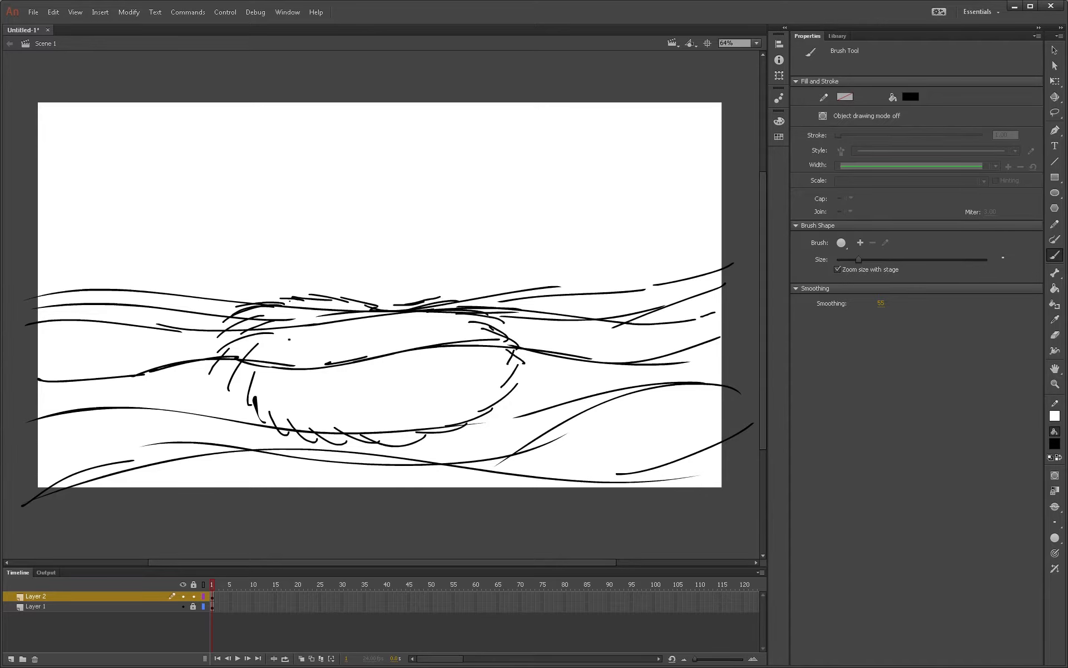
Step: Brush short curved straw strokes inside the nest, radiating around its hollow and along the upper inner rim
left_click_drag(296, 335, 261, 349)
left_click_drag(303, 341, 264, 365)
mouse_move(310, 346)
left_mouse_down()
mouse_move(276, 373)
mouse_move(294, 373)
left_mouse_up()
mouse_move(319, 356)
left_mouse_down()
mouse_move(302, 383)
mouse_move(317, 393)
left_mouse_up()
left_click_drag(334, 366, 347, 397)
left_click_drag(345, 368, 367, 393)
mouse_move(351, 370)
left_mouse_down()
mouse_move(352, 393)
mouse_move(387, 389)
mouse_move(377, 372)
mouse_move(413, 376)
left_mouse_up()
mouse_move(388, 360)
left_mouse_down()
mouse_move(445, 366)
mouse_move(450, 347)
mouse_move(414, 347)
left_mouse_up()
left_click_drag(459, 324, 414, 340)
left_click_drag(454, 312, 422, 325)
left_click_drag(429, 313, 402, 328)
left_click_drag(417, 316, 386, 331)
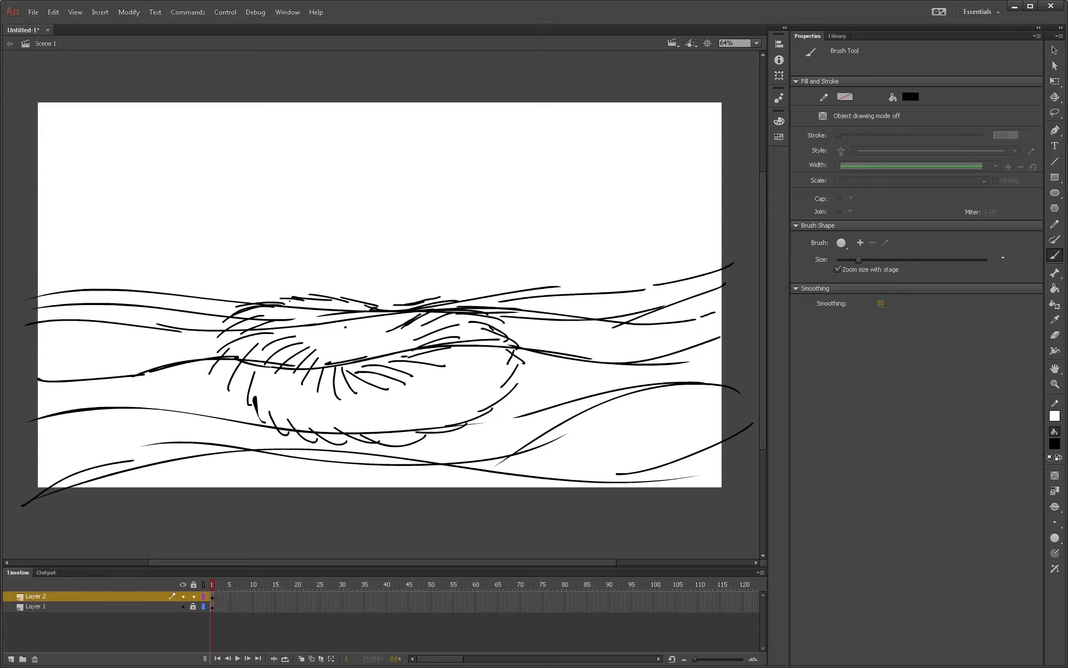
left_click_drag(282, 314, 308, 331)
mouse_move(291, 317)
left_mouse_down()
mouse_move(315, 332)
mouse_move(323, 324)
left_mouse_up()
left_click_drag(317, 311, 340, 323)
left_click_drag(340, 313, 358, 324)
mouse_move(360, 317)
left_mouse_down()
mouse_move(392, 331)
mouse_move(393, 305)
left_mouse_up()
Step: Close the gaps in the nest's outline with short jagged strokes along its top, right and left edges
mouse_move(378, 304)
left_mouse_down()
mouse_move(457, 297)
mouse_move(442, 296)
left_mouse_up()
left_click_drag(428, 306, 462, 304)
mouse_move(469, 308)
left_mouse_down()
mouse_move(501, 321)
mouse_move(487, 325)
mouse_move(528, 361)
mouse_move(514, 351)
mouse_move(498, 394)
left_mouse_up()
left_click_drag(507, 389, 480, 413)
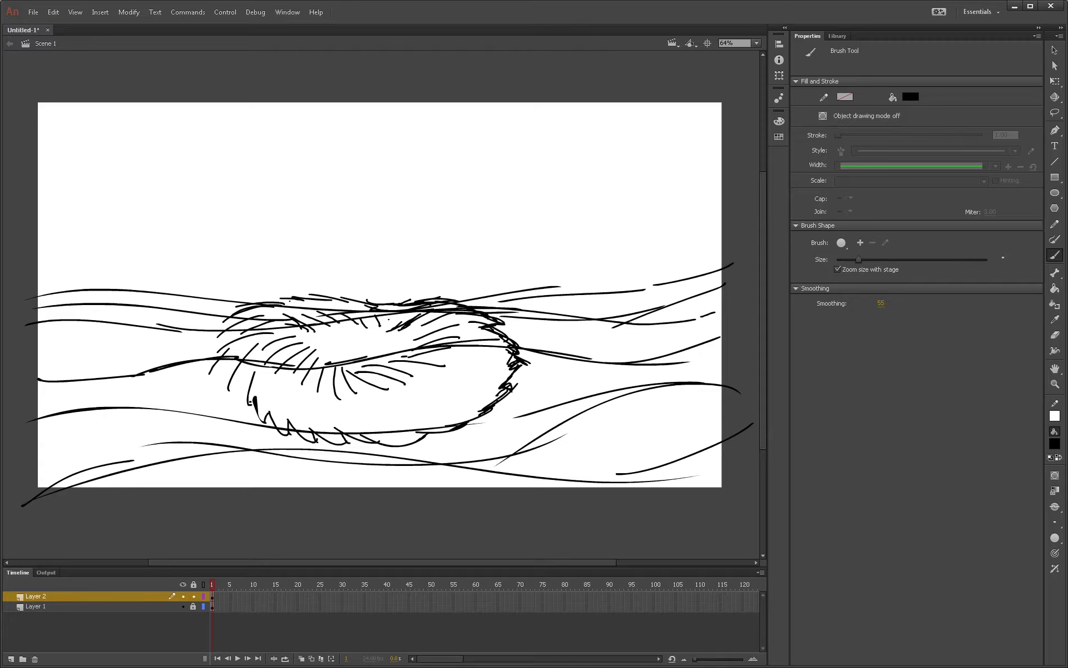
mouse_move(229, 391)
left_mouse_down()
mouse_move(254, 374)
mouse_move(215, 381)
mouse_move(242, 363)
left_mouse_up()
mouse_move(216, 340)
left_mouse_down()
mouse_move(243, 331)
mouse_move(244, 319)
left_mouse_up()
left_click_drag(338, 297, 354, 306)
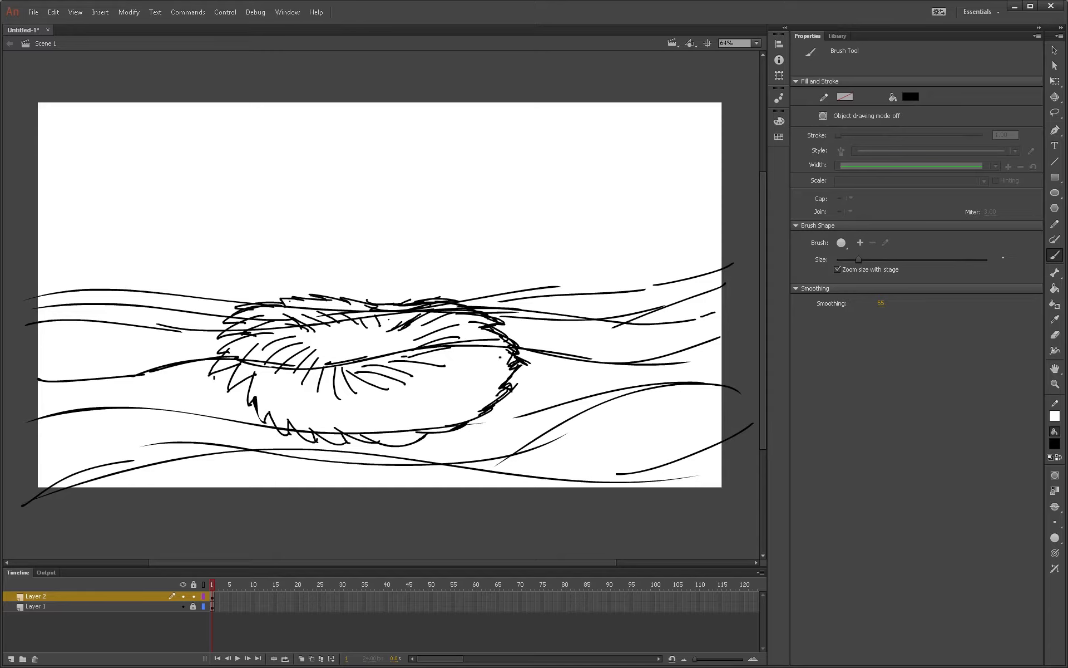
Step: Fill the nest shape with the custom yellow FFEC6A using the Paint Bucket tool
left_click(1054, 444)
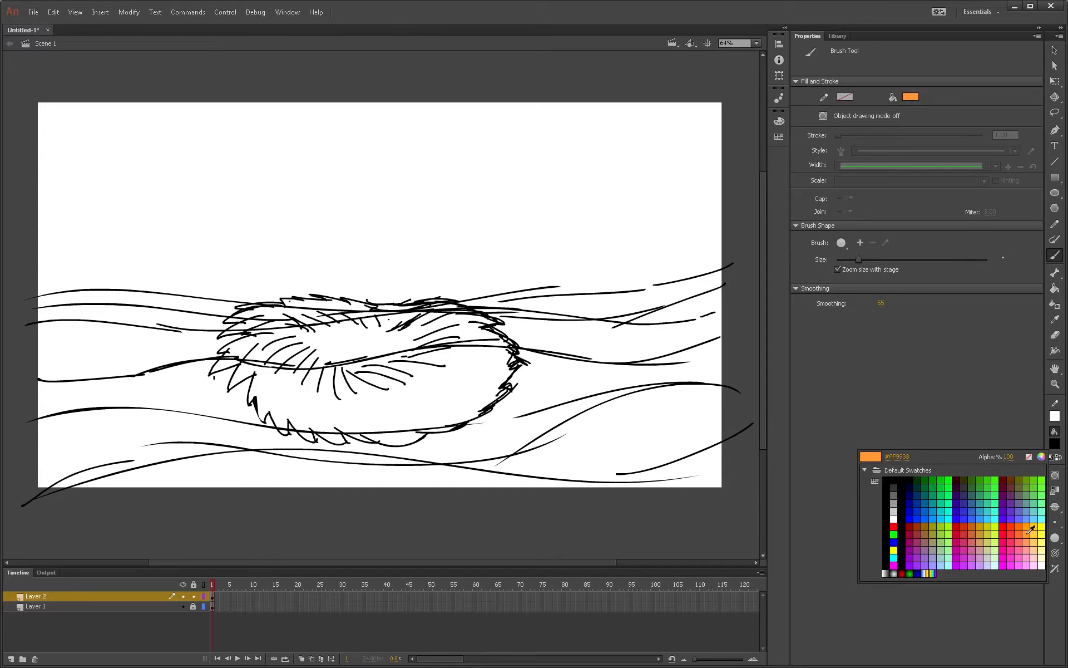
left_click(1041, 456)
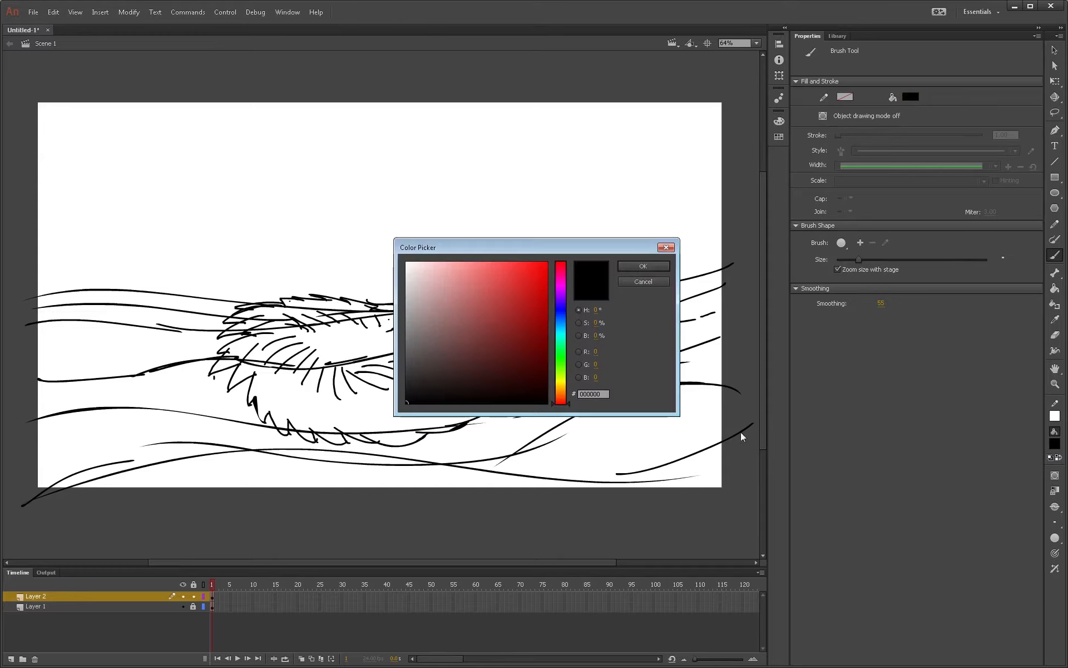
left_click(560, 383)
left_click_drag(478, 295, 476, 271)
left_click(470, 290)
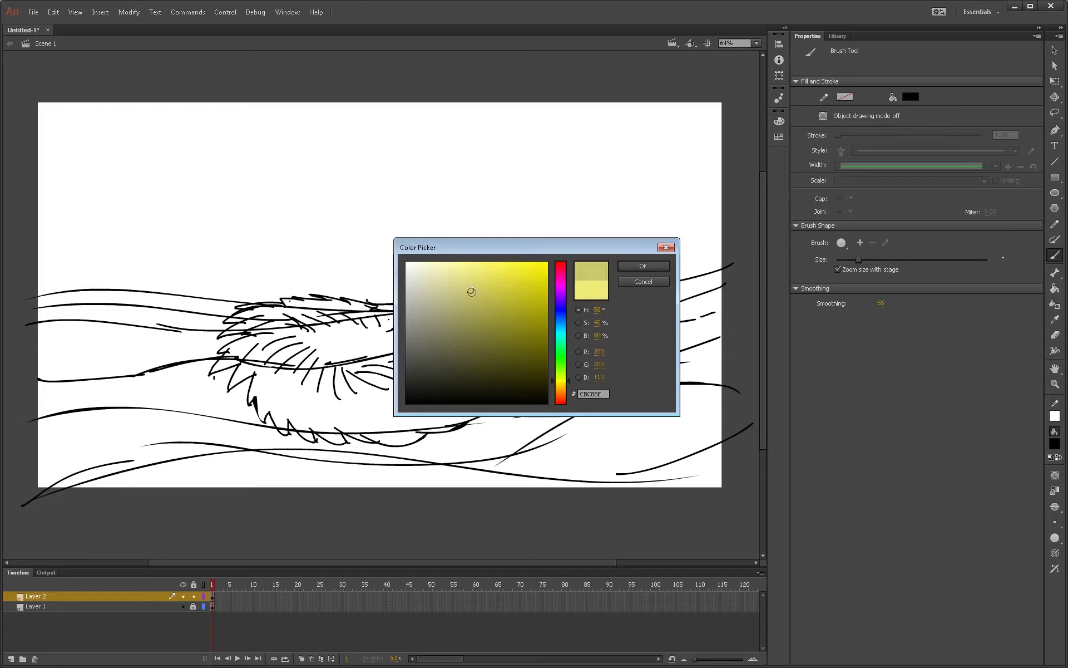
left_click(561, 383)
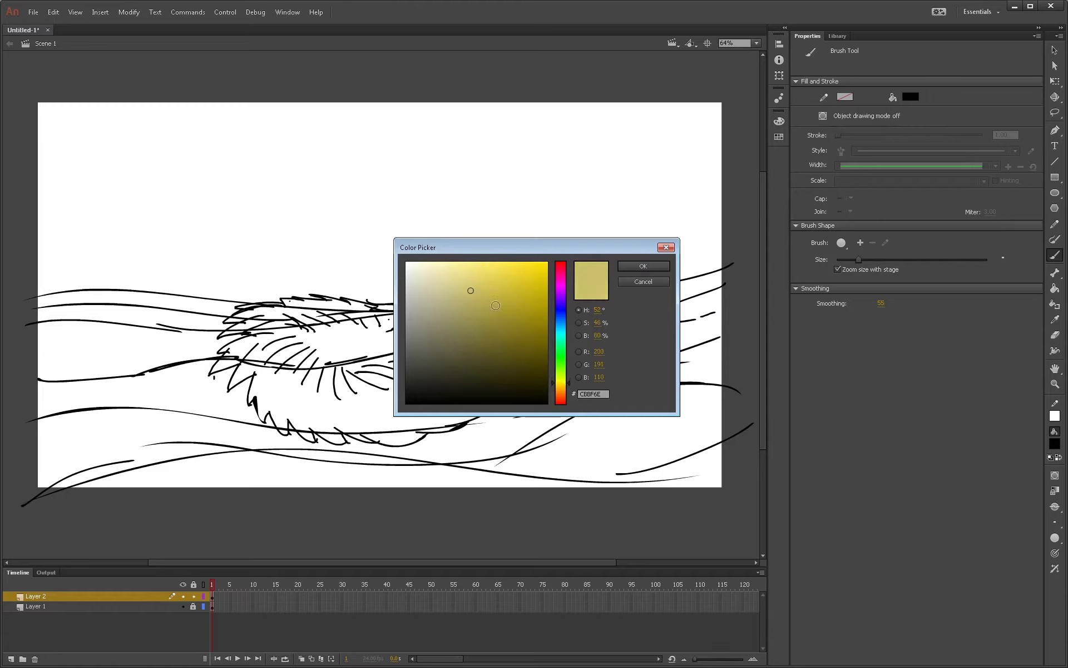
left_click(480, 273)
left_click(489, 258)
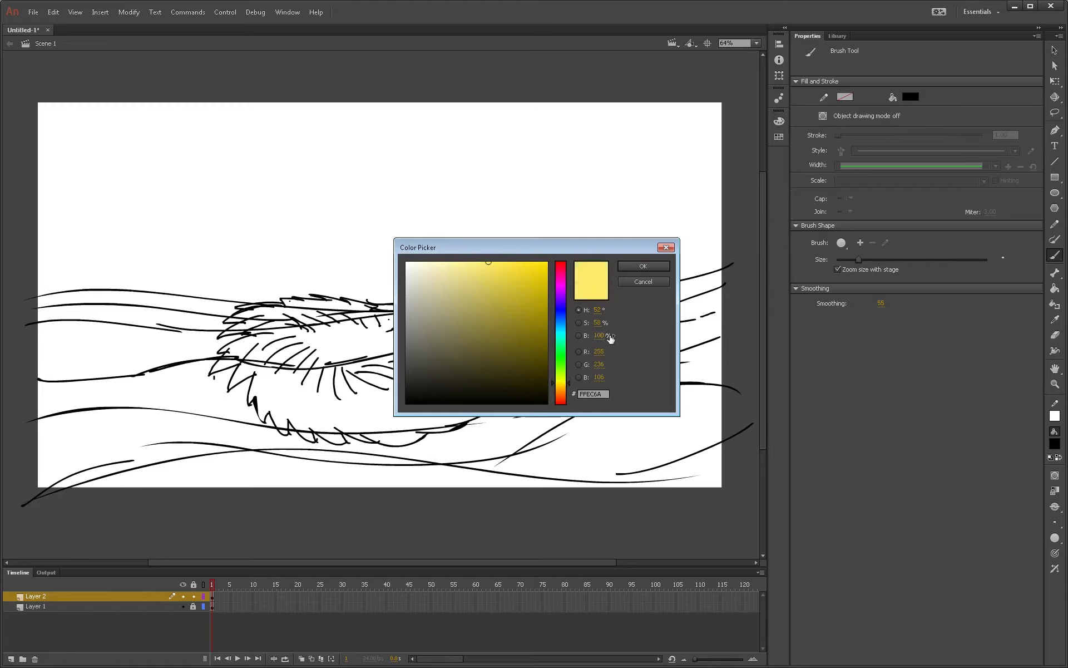
left_click(638, 266)
key("k")
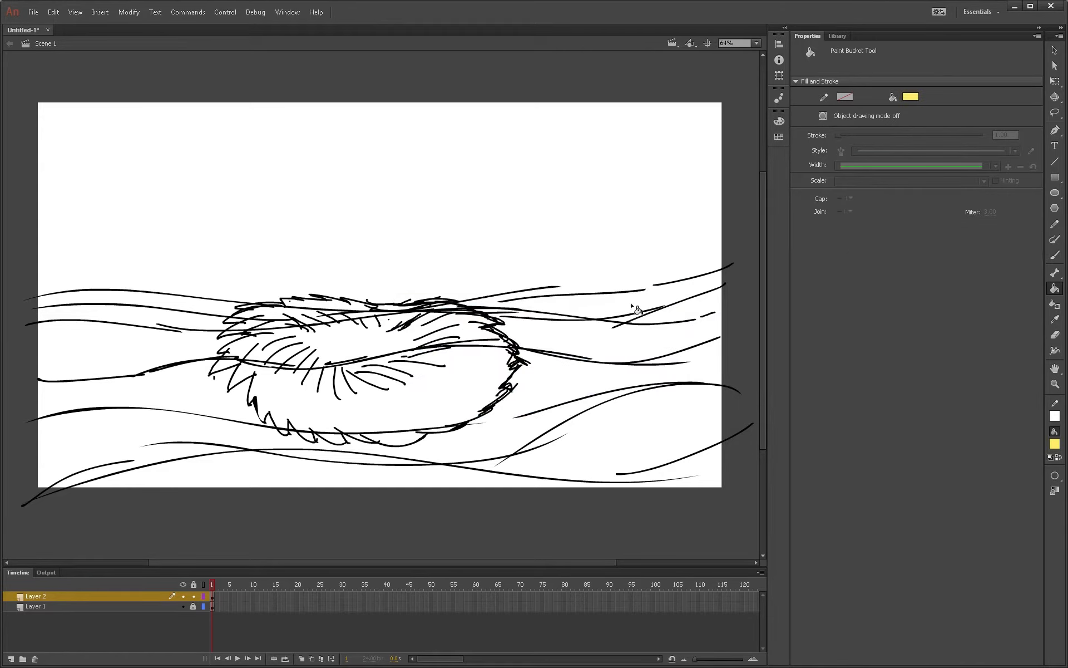
left_click(468, 383)
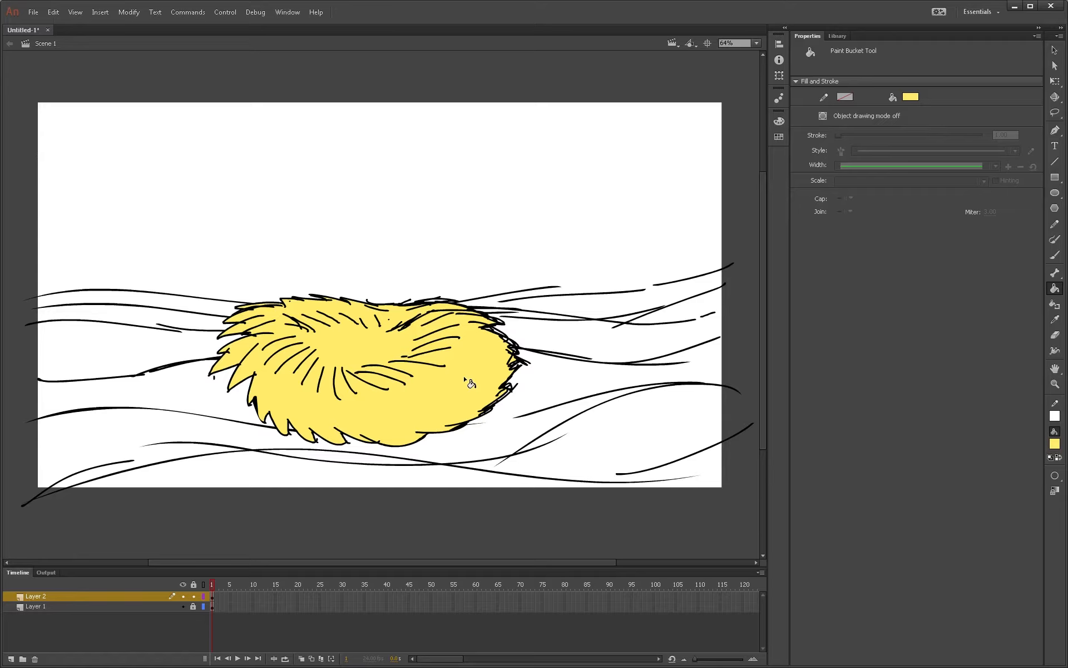
Step: Lock Layer 2 and rename it "nest"
key("v")
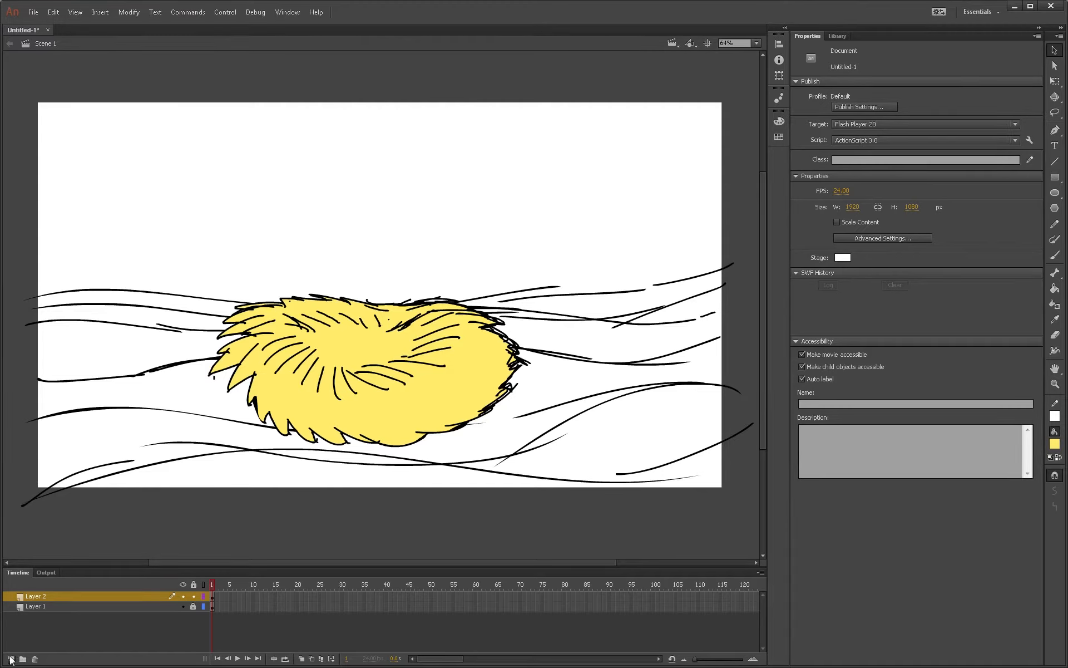
left_click(192, 596)
double_click(44, 596)
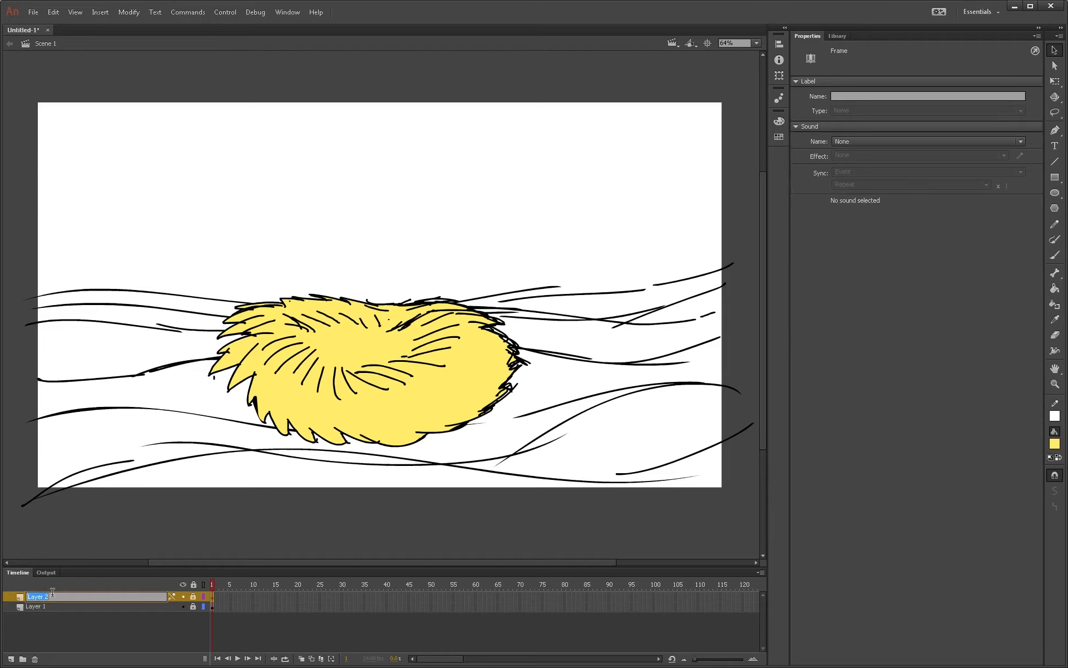
type("nest")
key("Return")
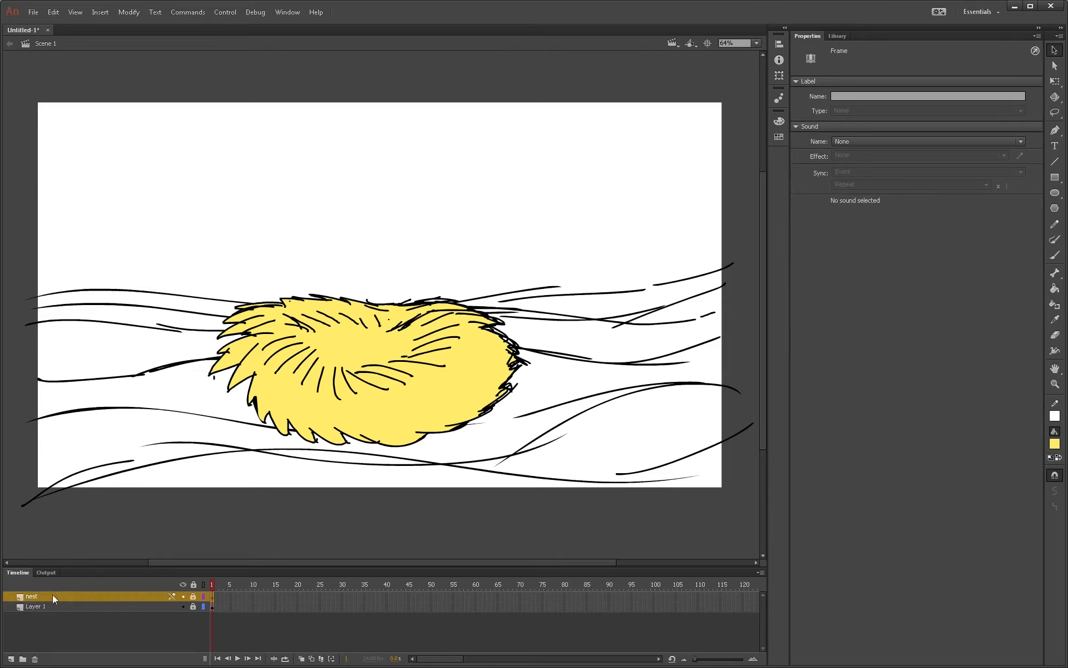
Step: Rename Layer 1 to "ground lines" and add a new layer beneath it
left_click(68, 606)
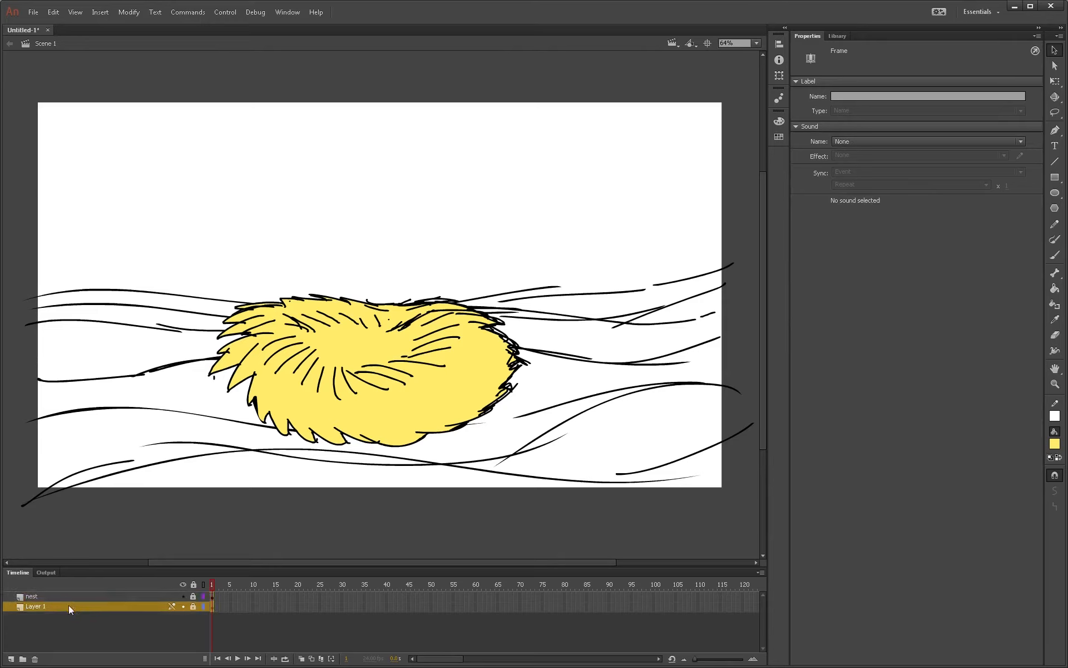
double_click(35, 606)
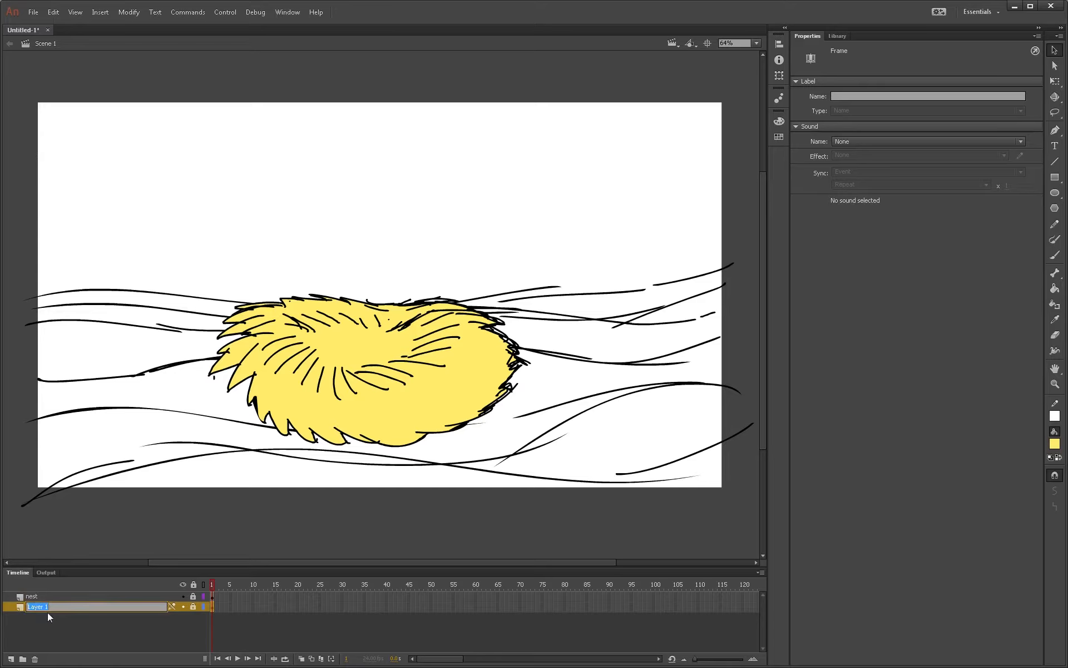
type("ground lines")
key("Return")
left_click(11, 659)
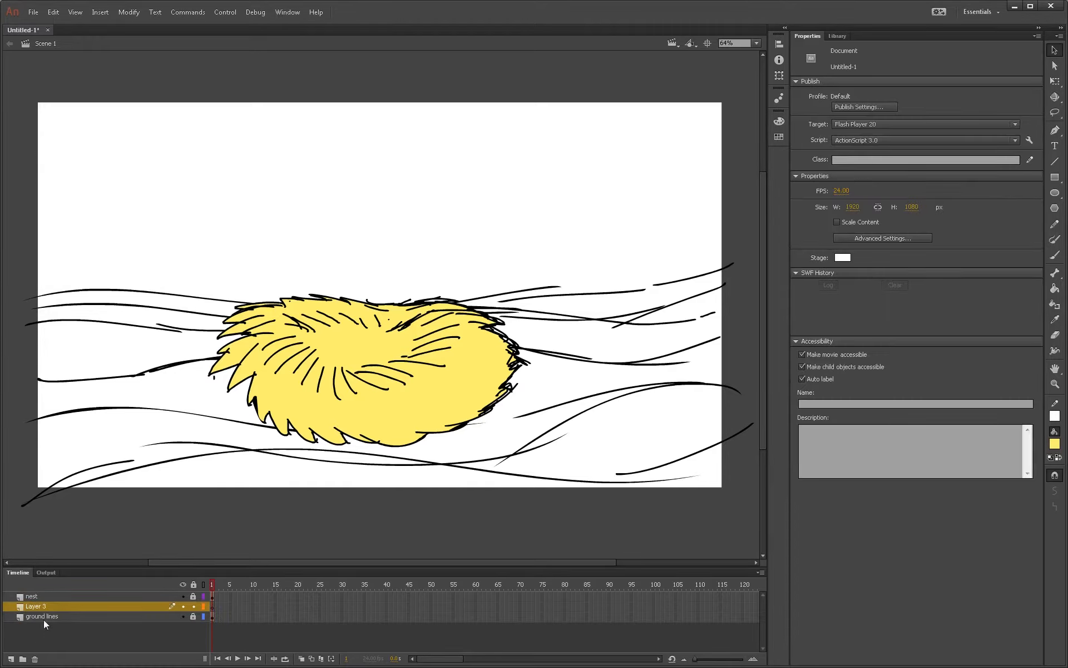
left_click(44, 617)
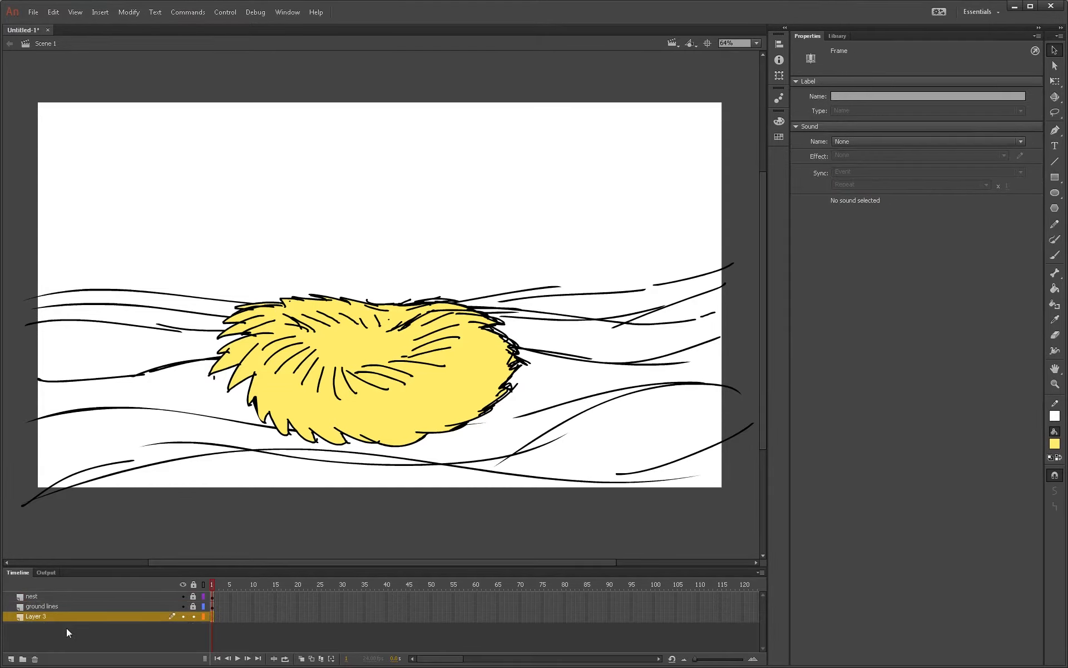
Step: Draw a rectangle covering the whole stage on the lowest layer, filled with the custom light green 81DE7F
left_click(1055, 177)
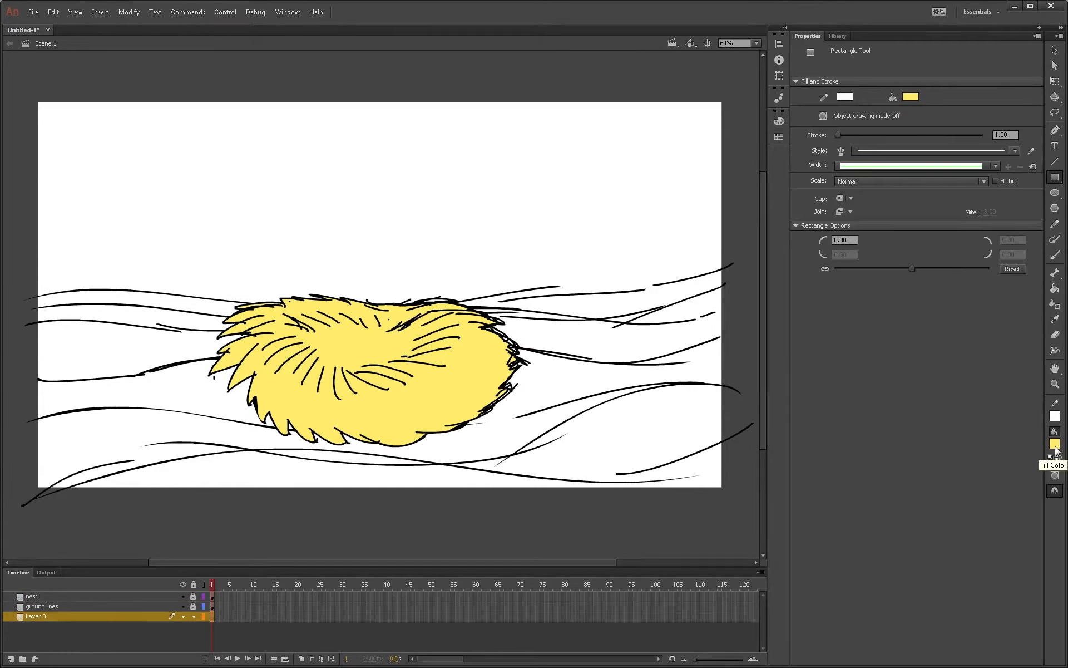
left_click(1054, 443)
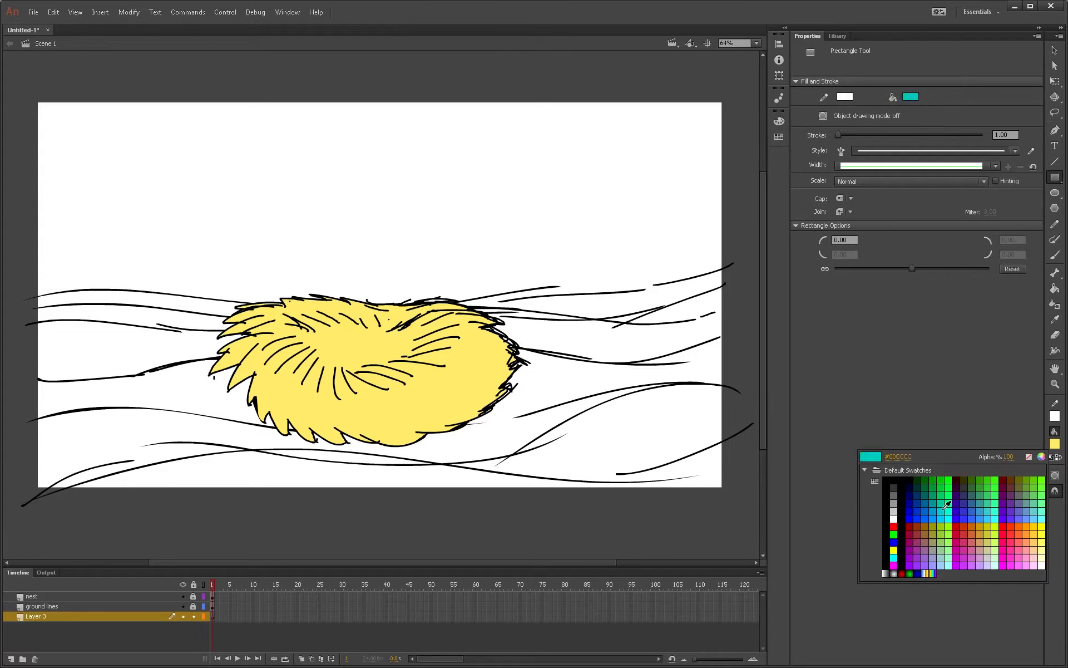
left_click(946, 492)
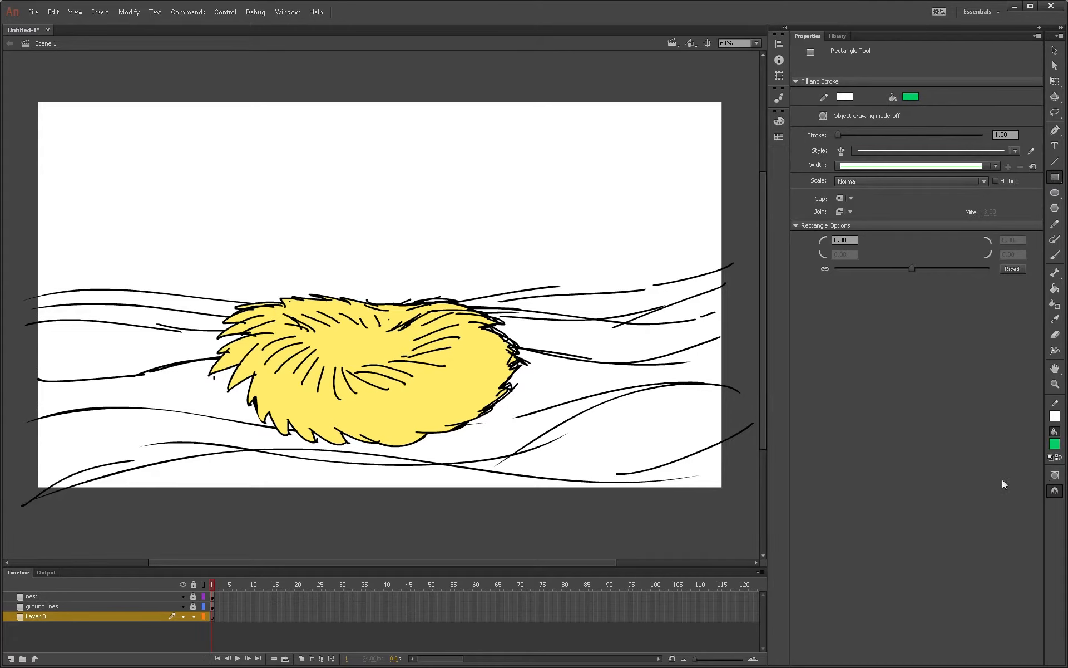
left_click(1055, 444)
left_click(1019, 459)
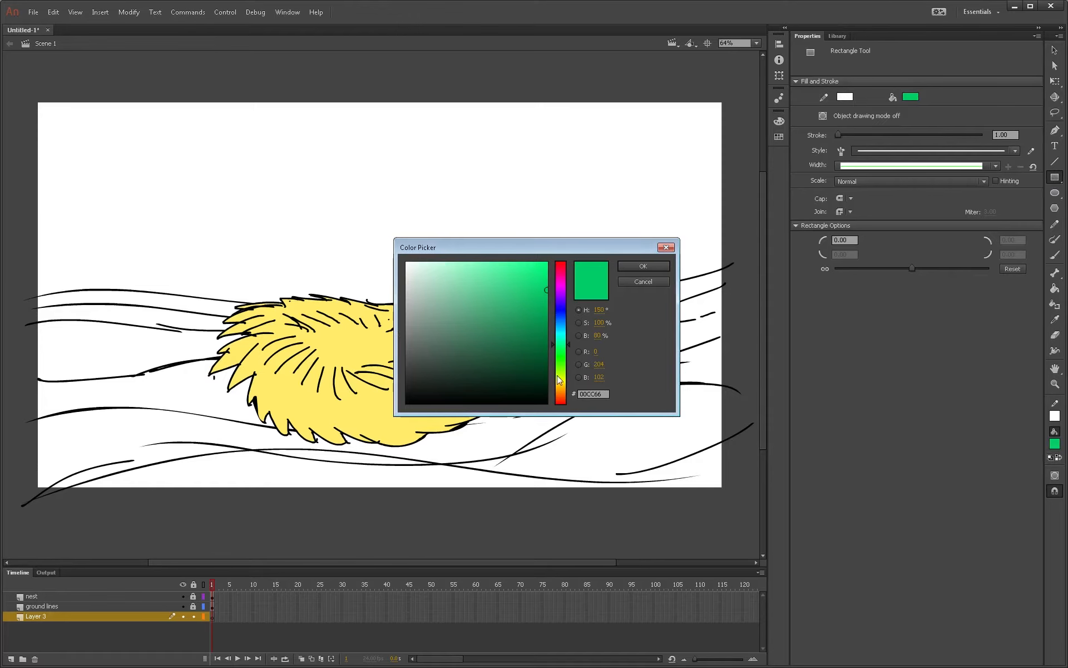
left_click(559, 357)
left_click_drag(473, 289, 468, 289)
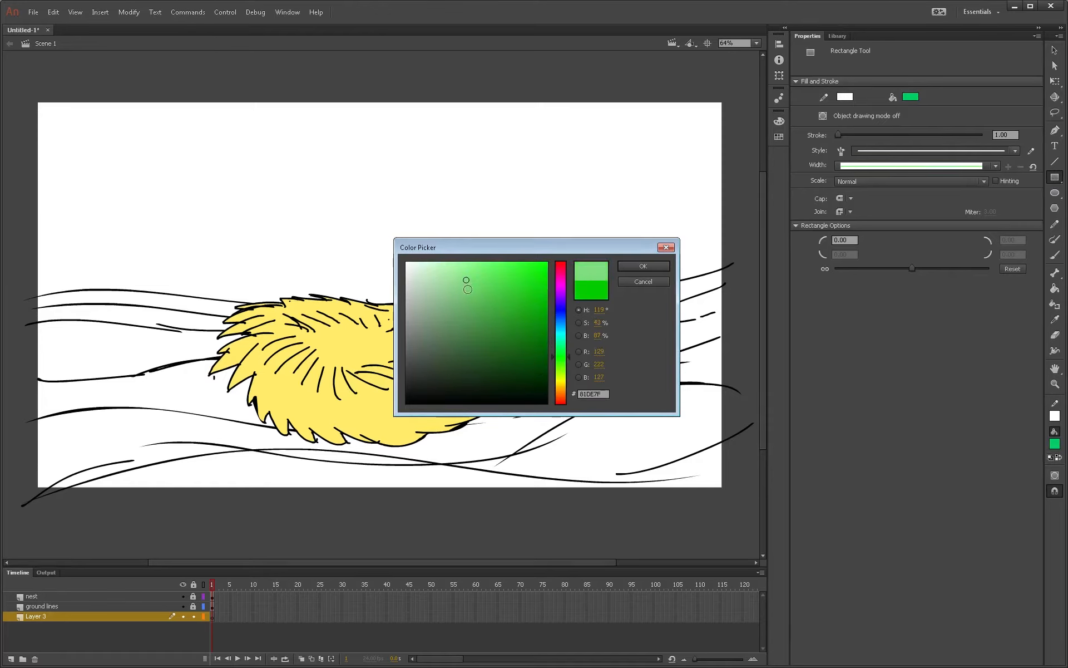
left_click(643, 266)
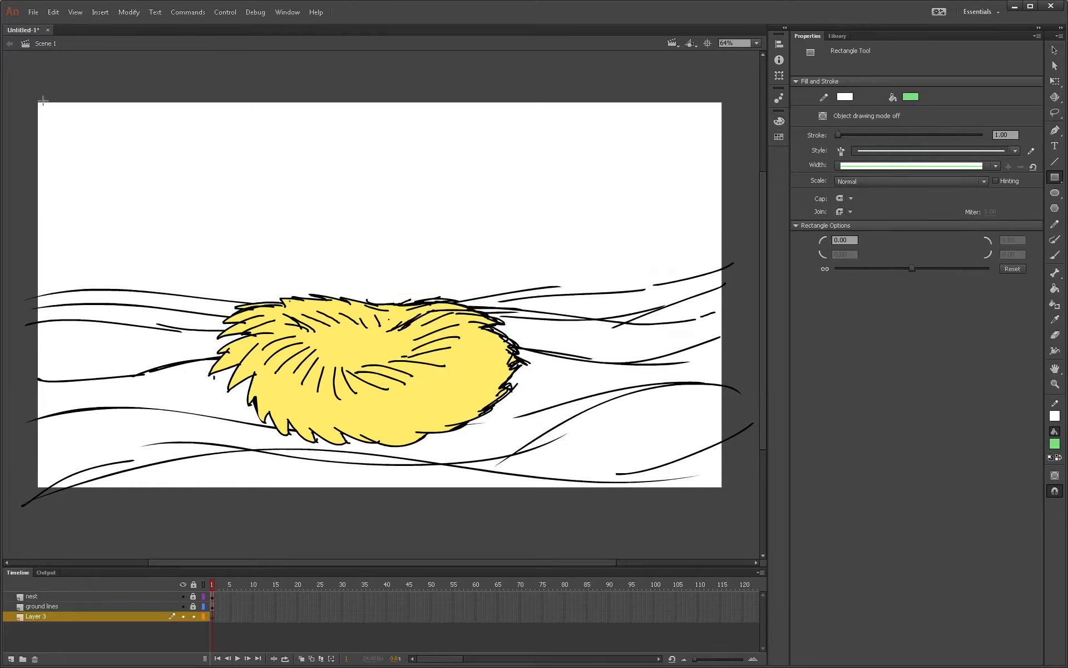
left_click_drag(34, 101, 734, 494)
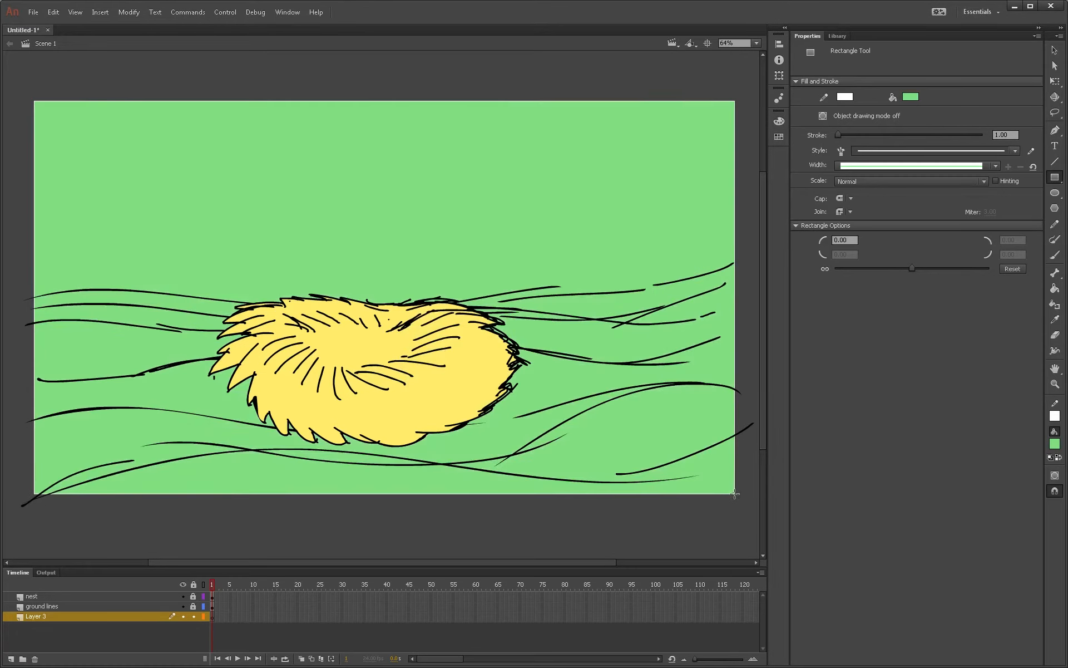
Step: Remove the green rectangle's white outline and set its fill to 1920 wide by 1080 high
key("v")
left_click(734, 494)
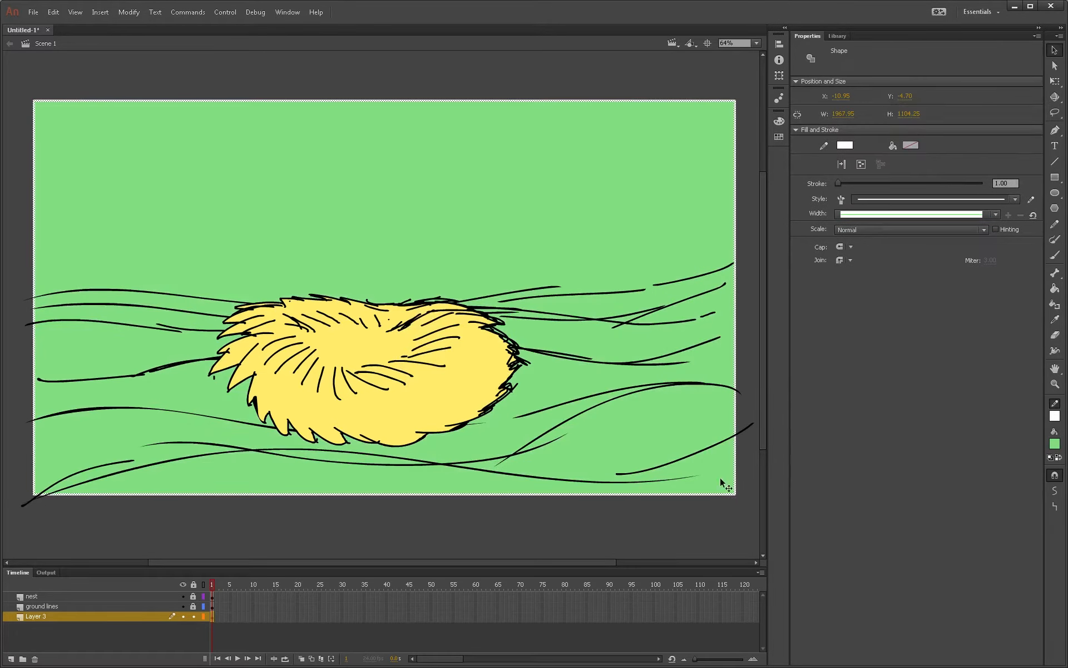
left_click(670, 243)
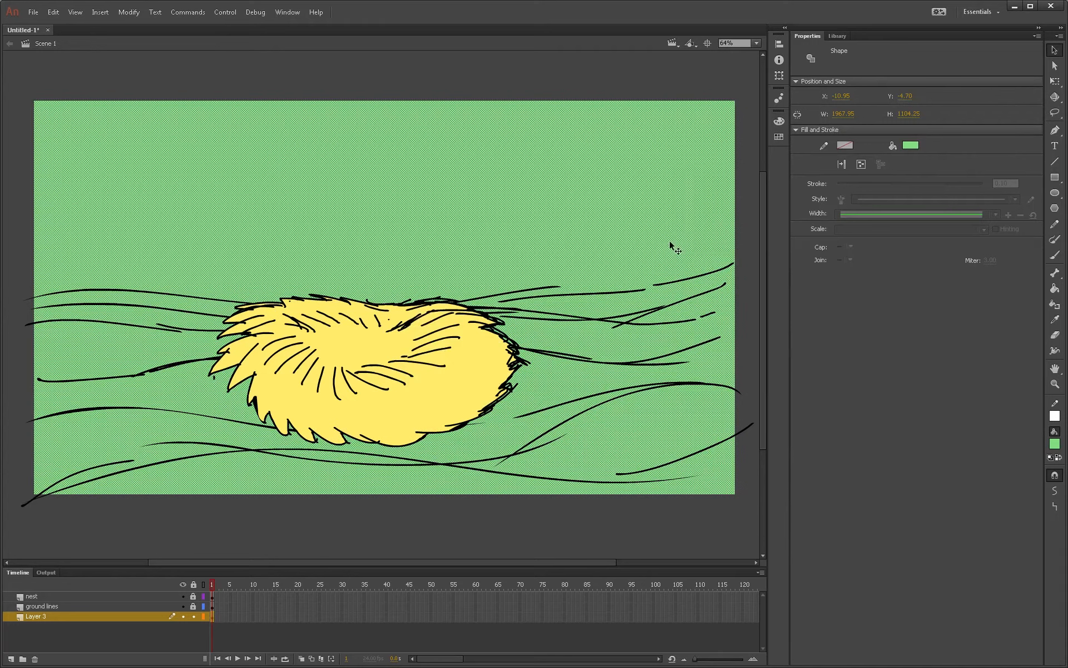
left_click(850, 113)
type("1920")
key("Tab")
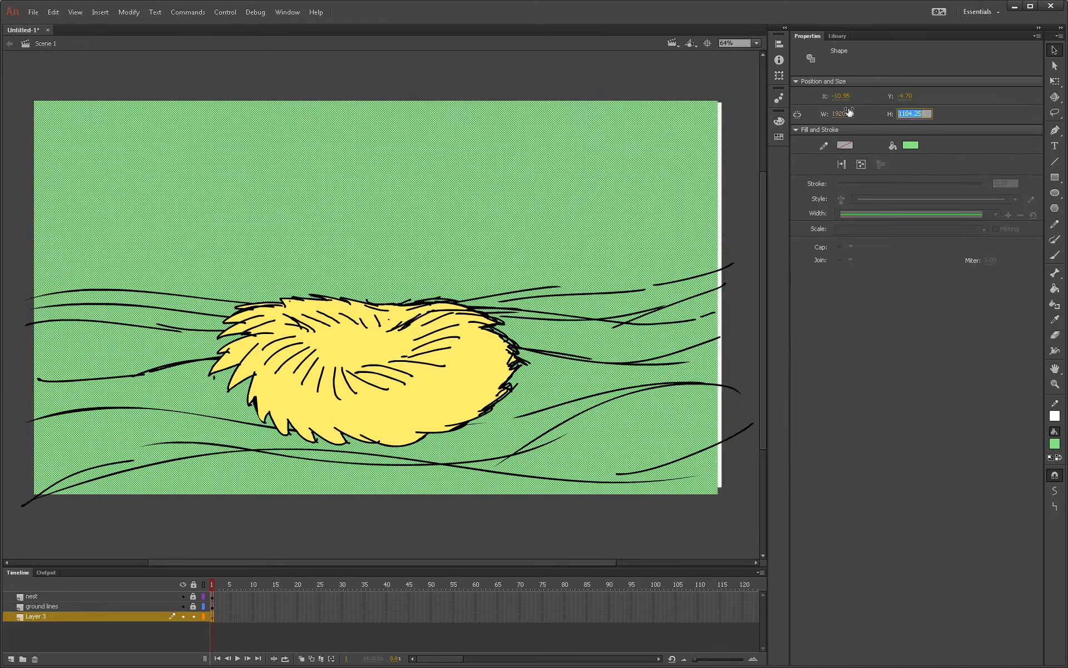
type("1080")
key("Return")
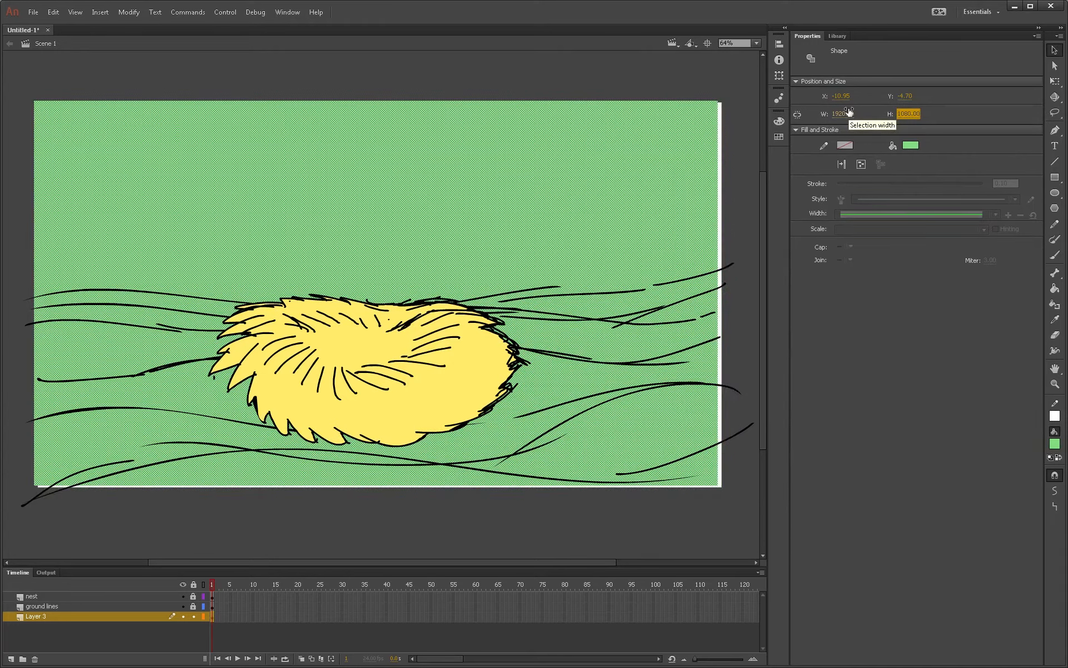
Step: Align the green rectangle to the stage's left and bottom edges so it covers the stage exactly
left_click(779, 45)
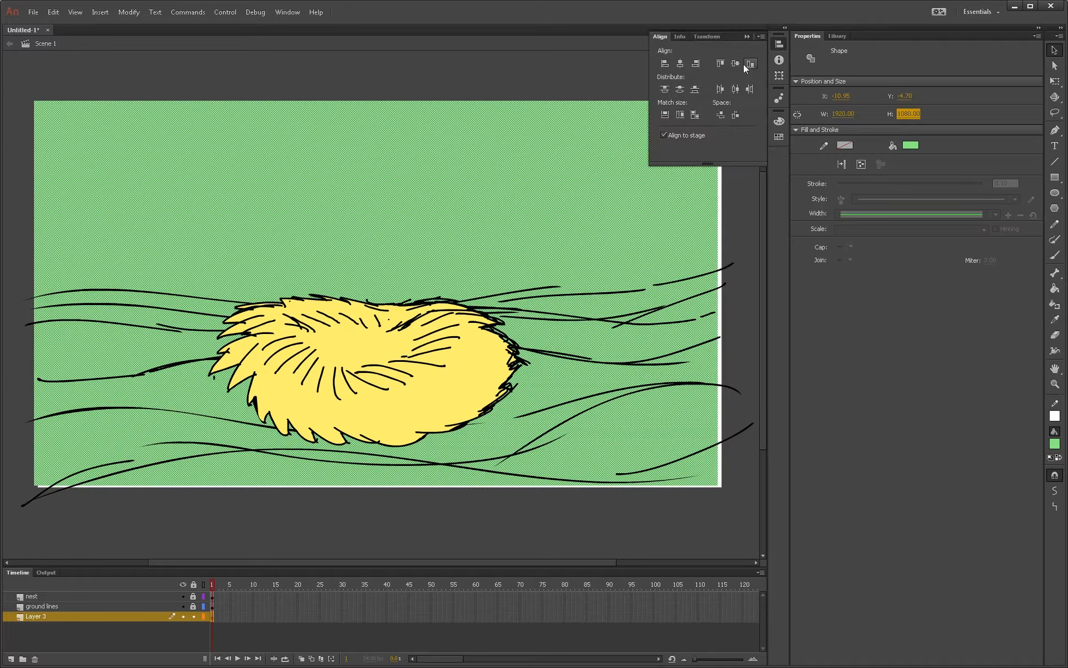
left_click(746, 65)
left_click(670, 66)
left_click(463, 67)
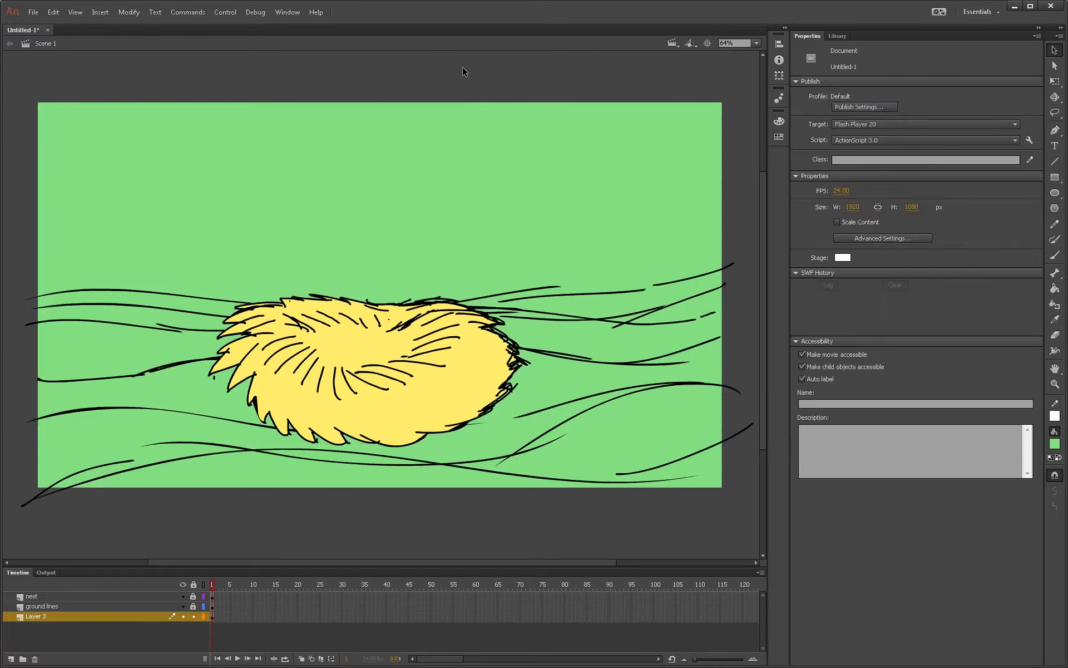
Step: Rename the rectangle's layer "grass" and lock it, with a copy of the rectangle pasted in place on a new layer above
left_click(367, 228)
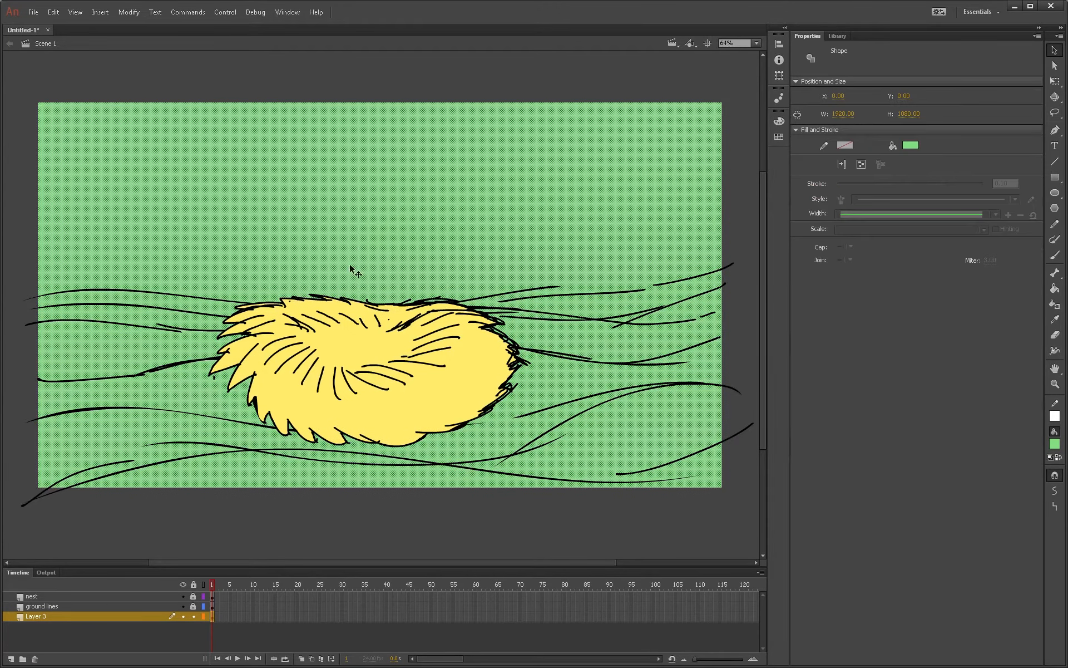
double_click(38, 617)
type("grass")
key("Return")
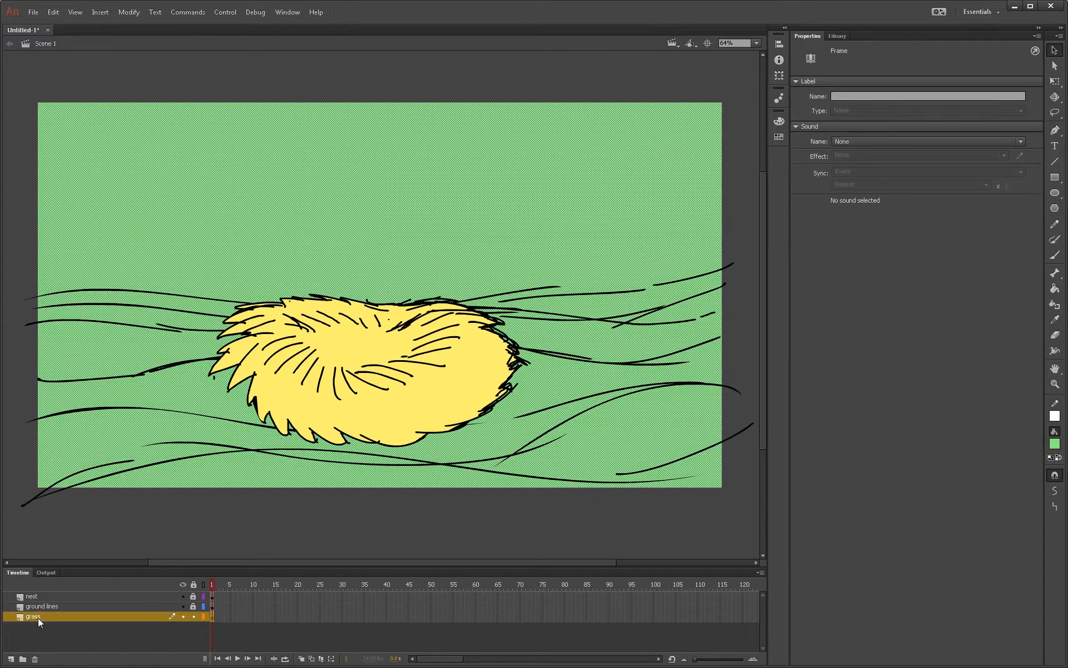
left_click(11, 659)
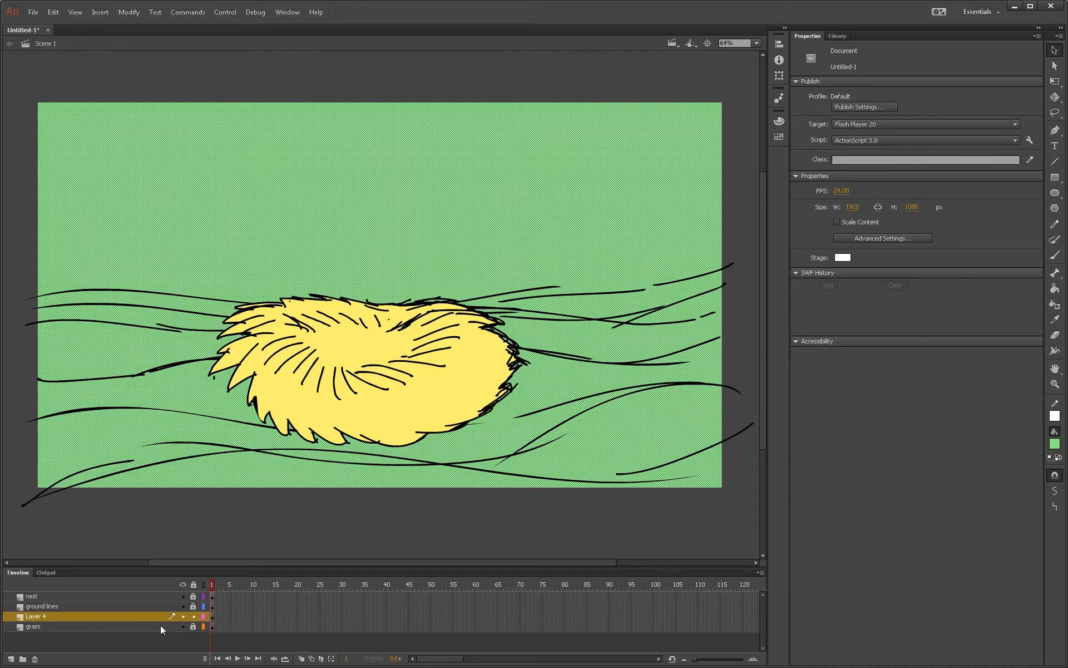
Step: Start a Free Transform on the copied green rectangle on Layer 4
right_click(281, 358)
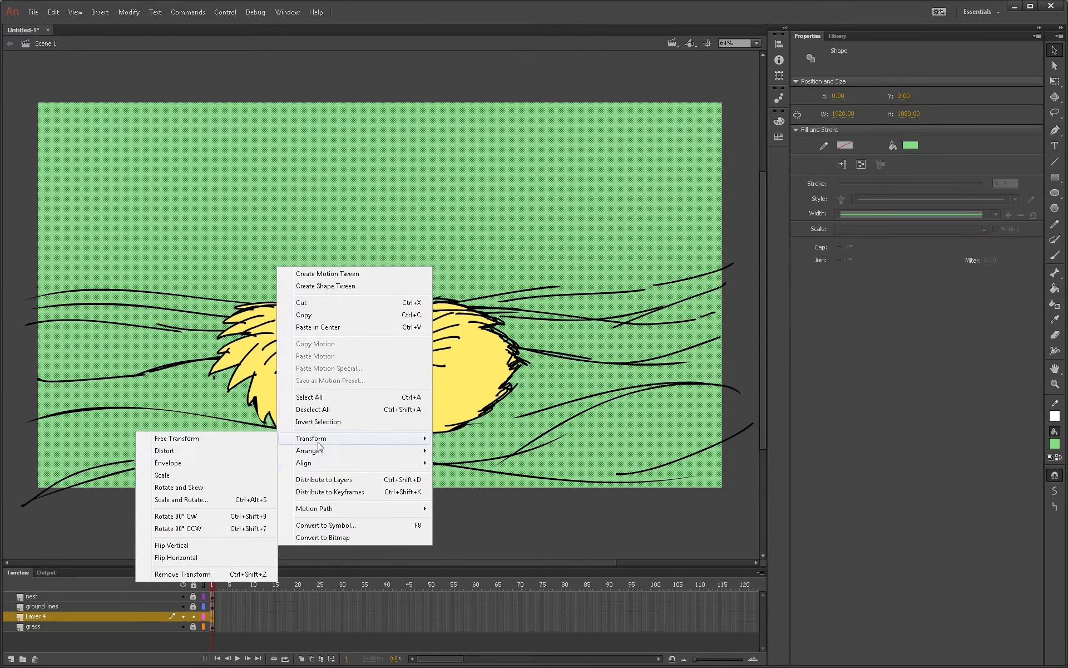
mouse_move(327, 443)
left_click(218, 439)
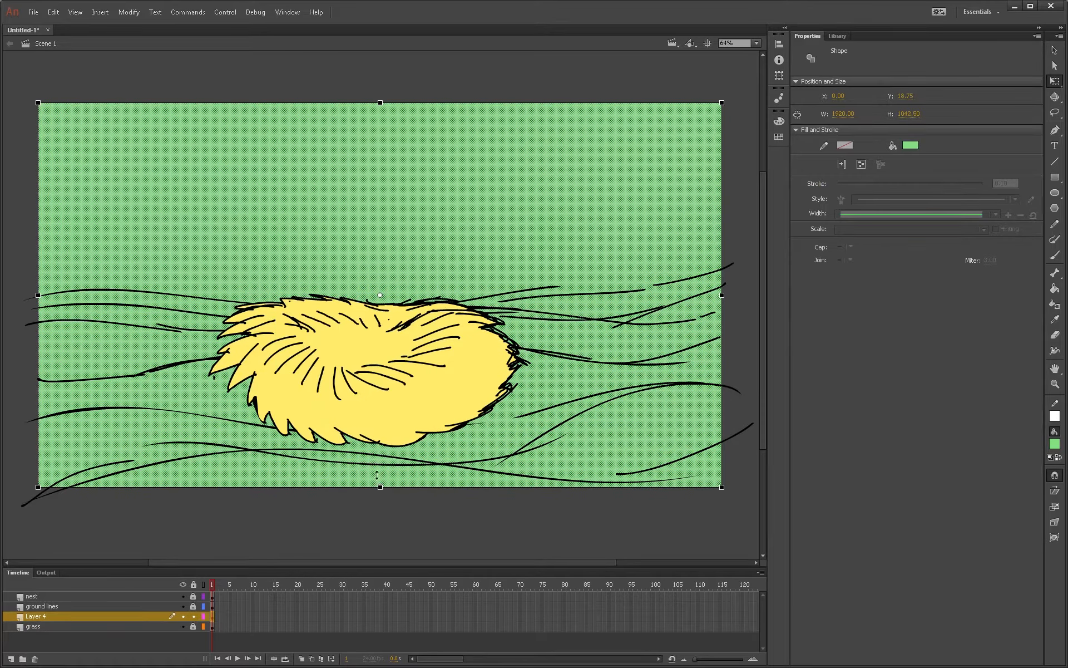
left_click_drag(378, 483, 356, 357)
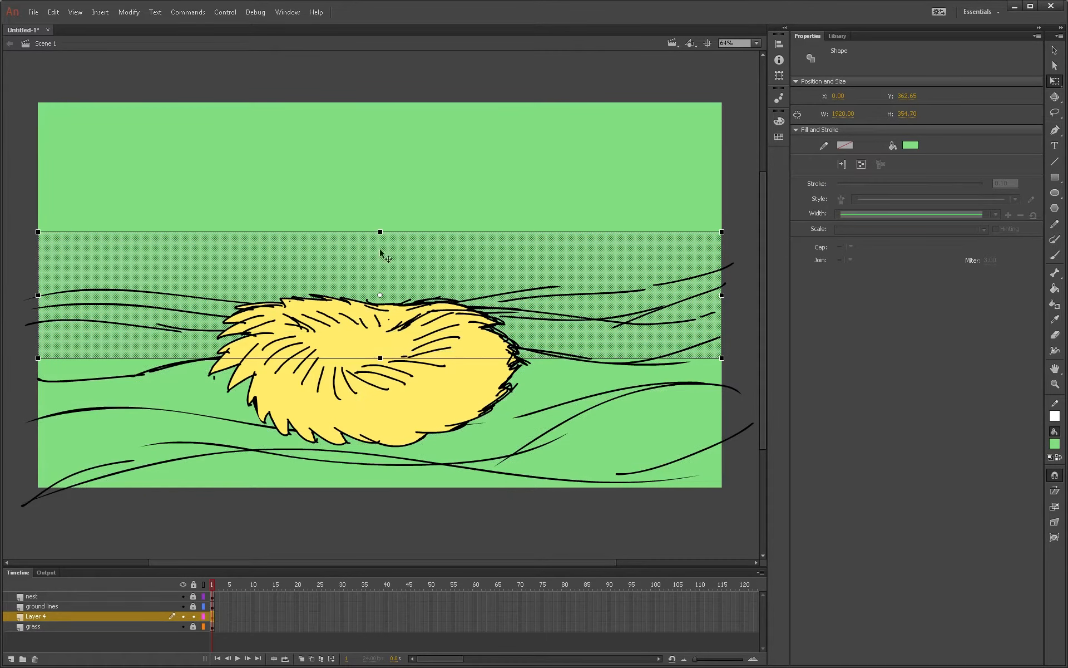
left_click_drag(380, 229, 380, 166)
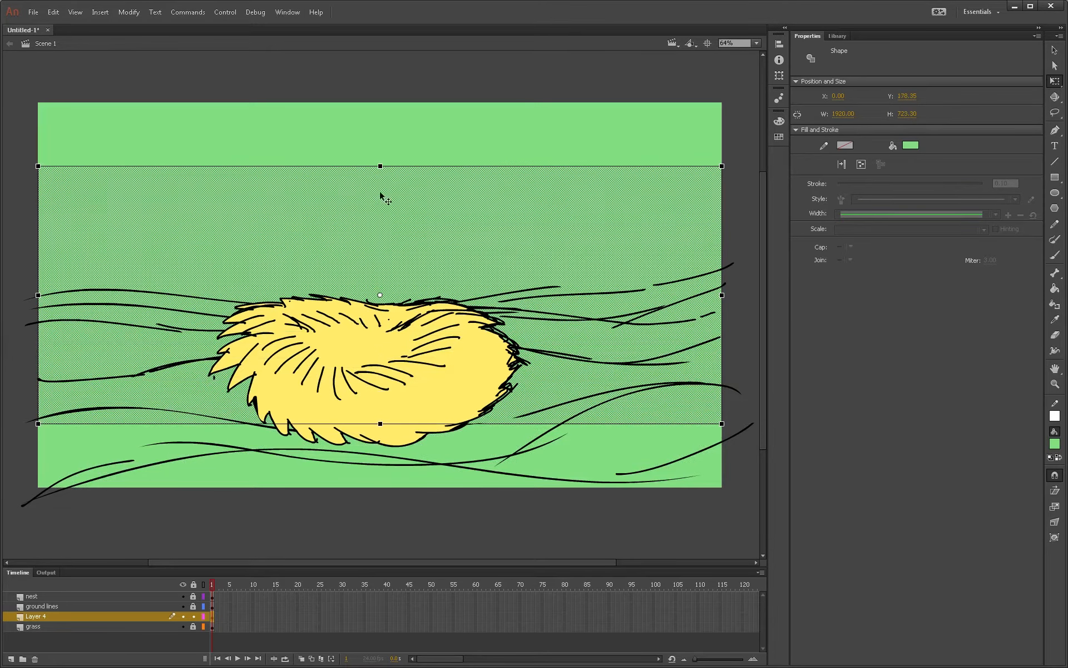
key("ctrl+z")
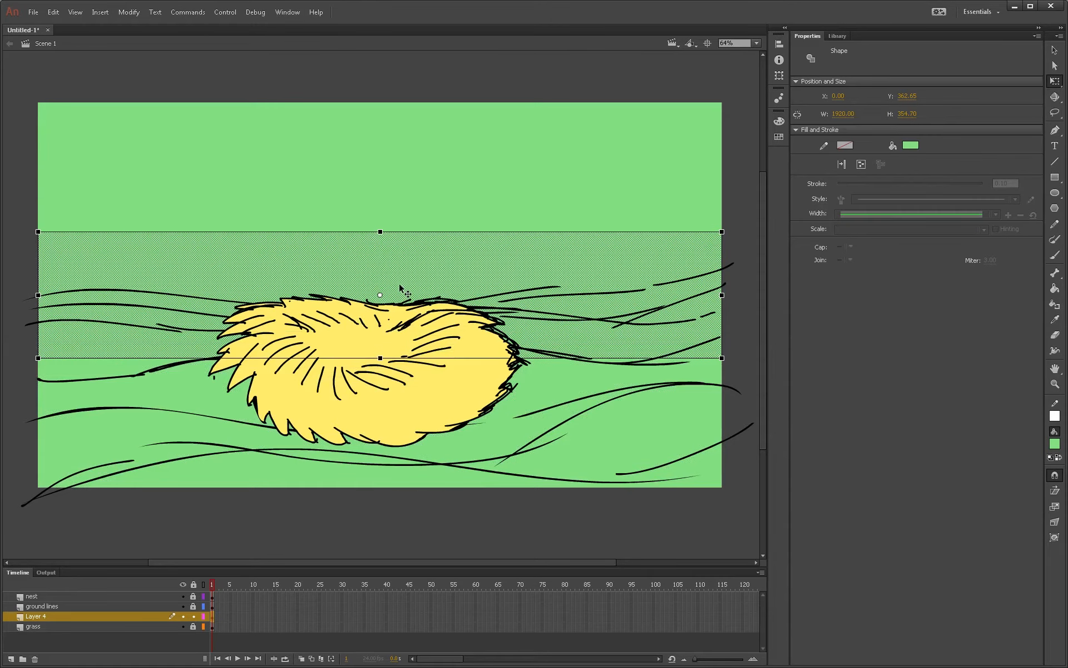
key("ctrl+z")
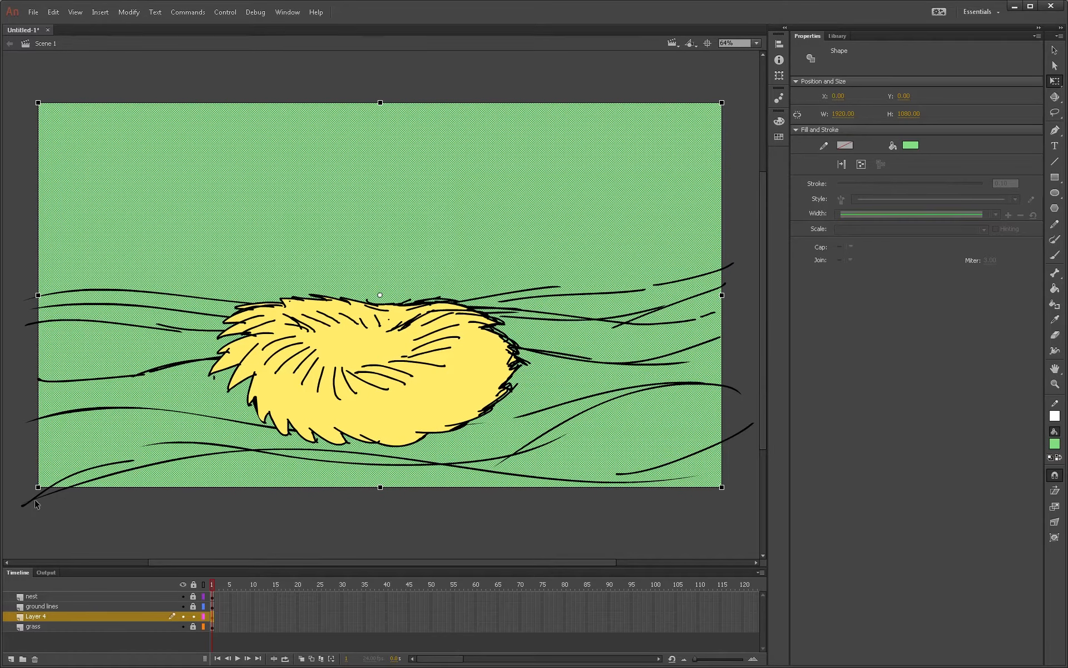
Step: Scale the copied rectangle up from its lower edge to about 540 px high, covering only the stage's upper half
left_click(15, 522)
left_click_drag(18, 524, 786, 295)
left_click(752, 289)
left_click(647, 247)
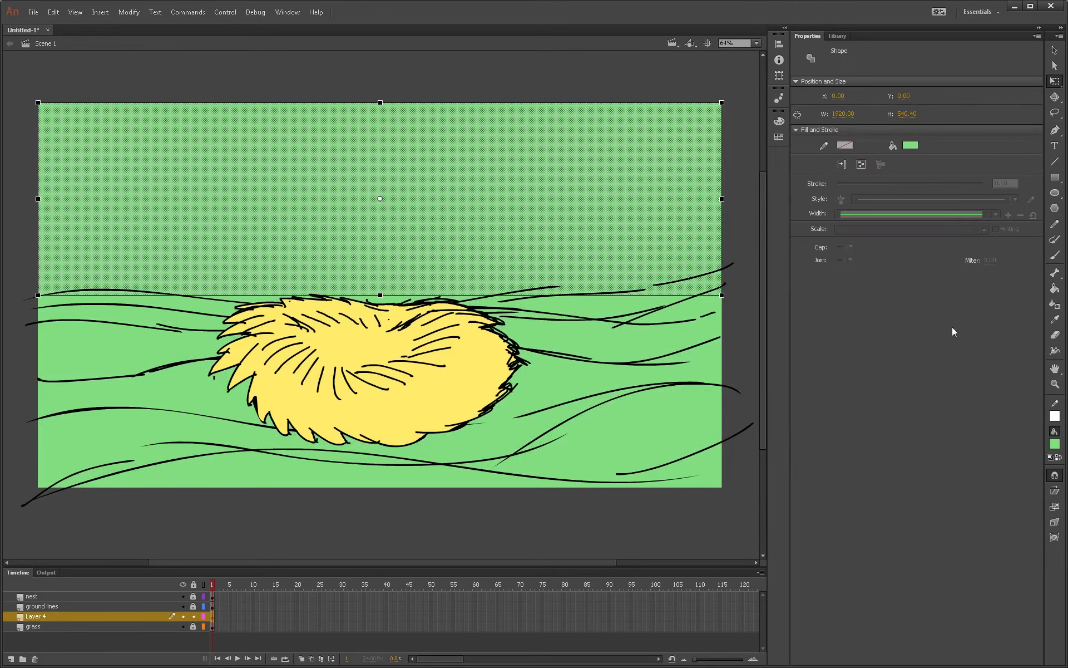
Step: Change the upper rectangle's fill to the custom light blue 7FDDDE
left_click(1054, 444)
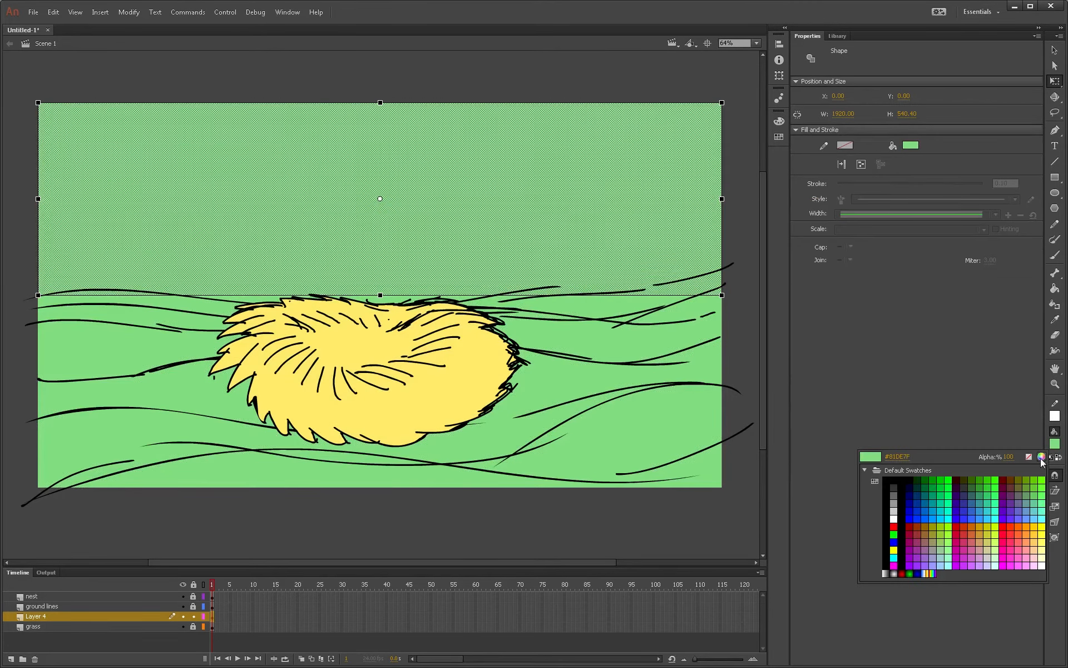
left_click(1041, 456)
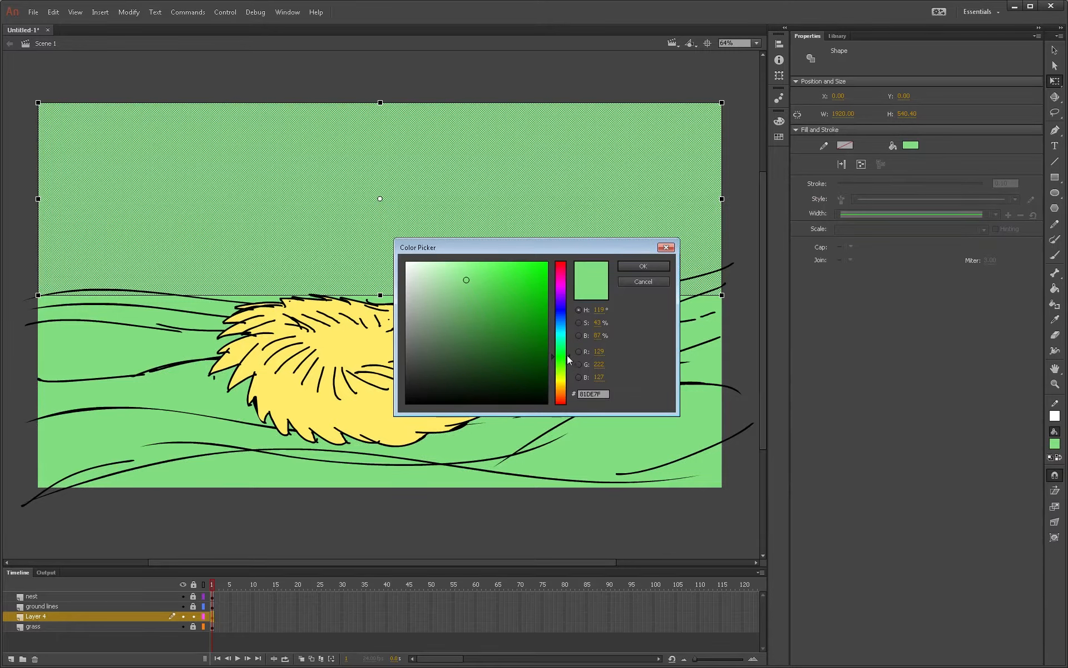
left_click_drag(566, 355, 567, 333)
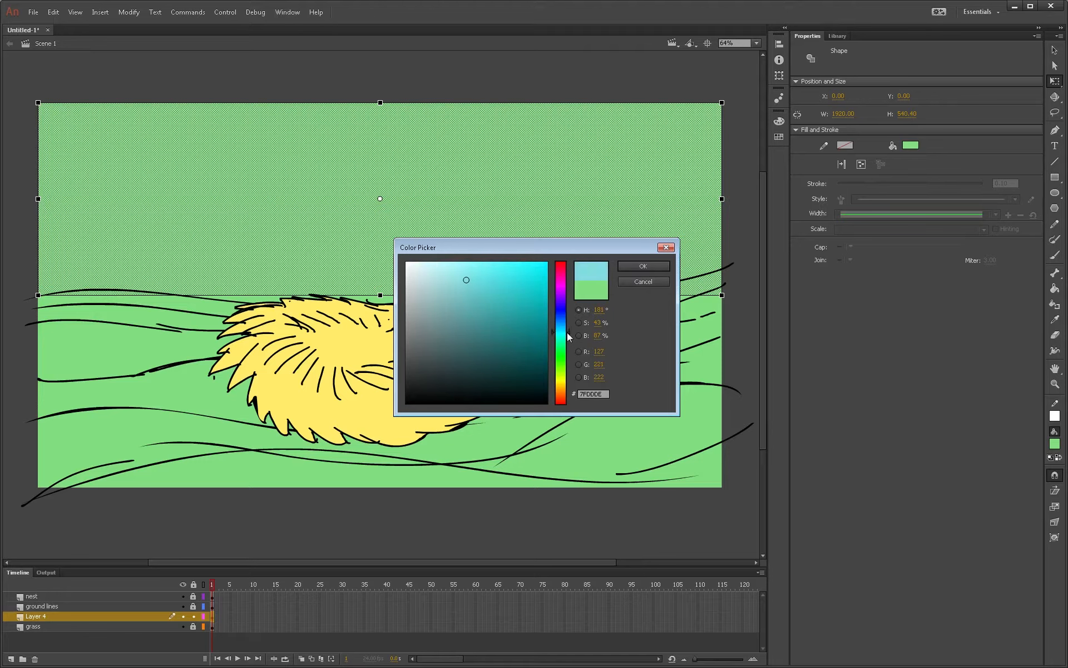
left_click(642, 267)
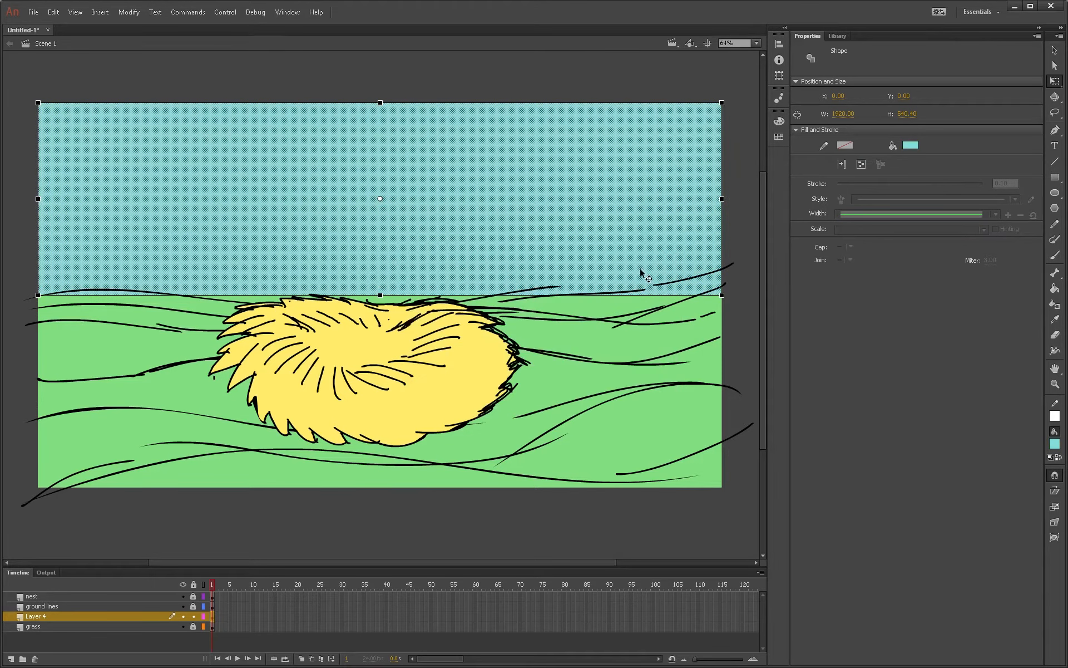
Step: Bend the blue sky's lower edge to follow the uppermost ground lines on both sides of the nest
left_click(49, 357)
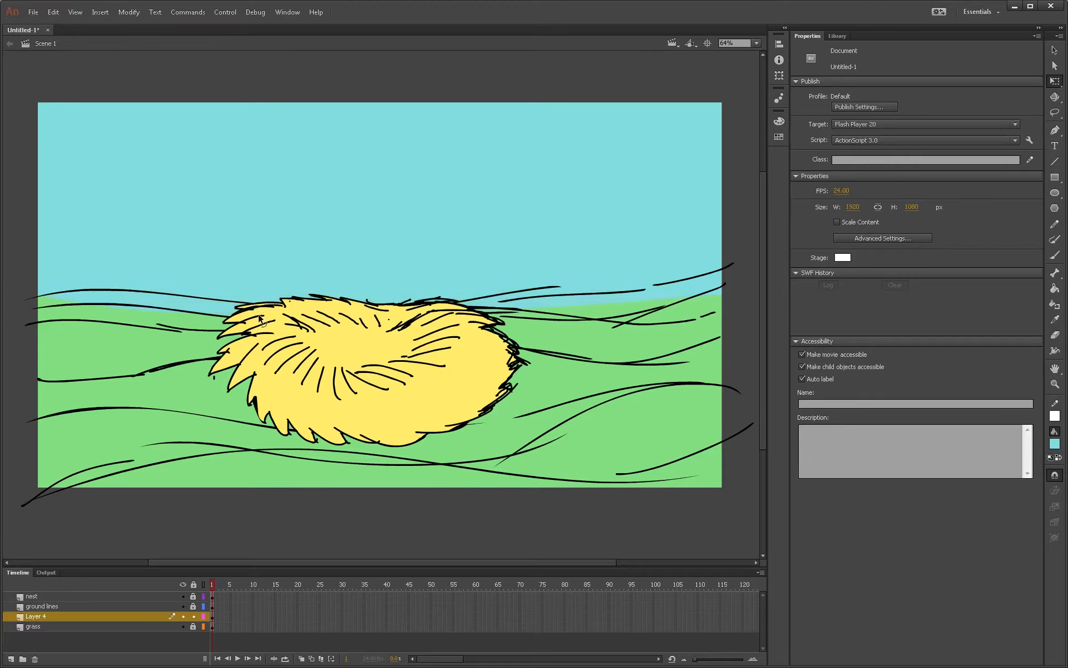
left_click_drag(428, 299, 530, 246)
key("v")
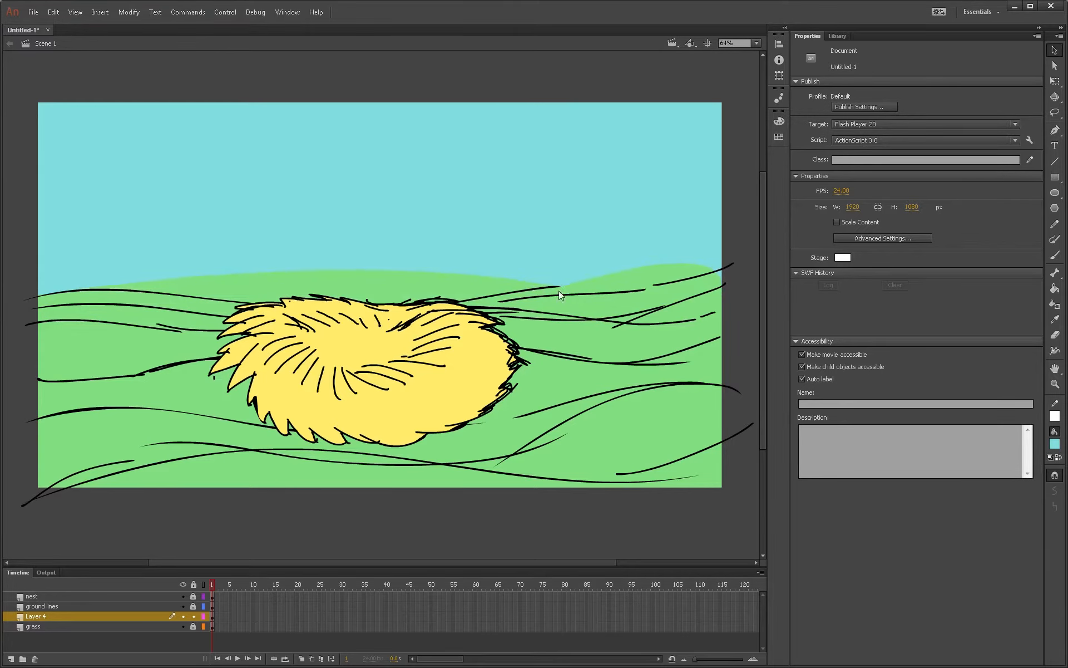
left_click_drag(612, 271, 584, 319)
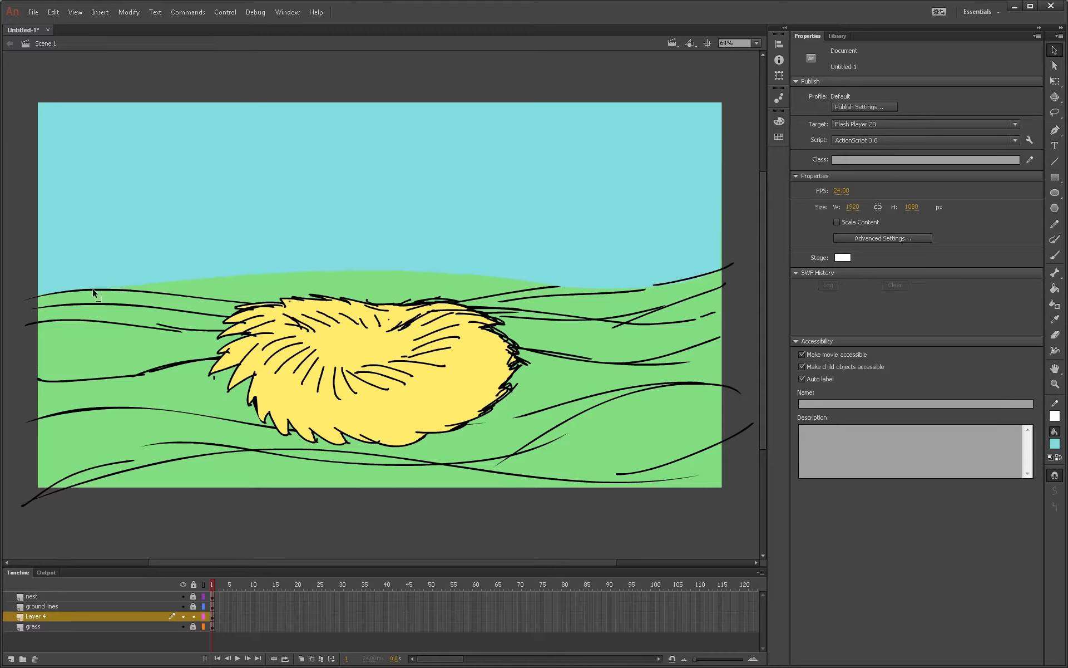
left_click_drag(239, 274, 245, 325)
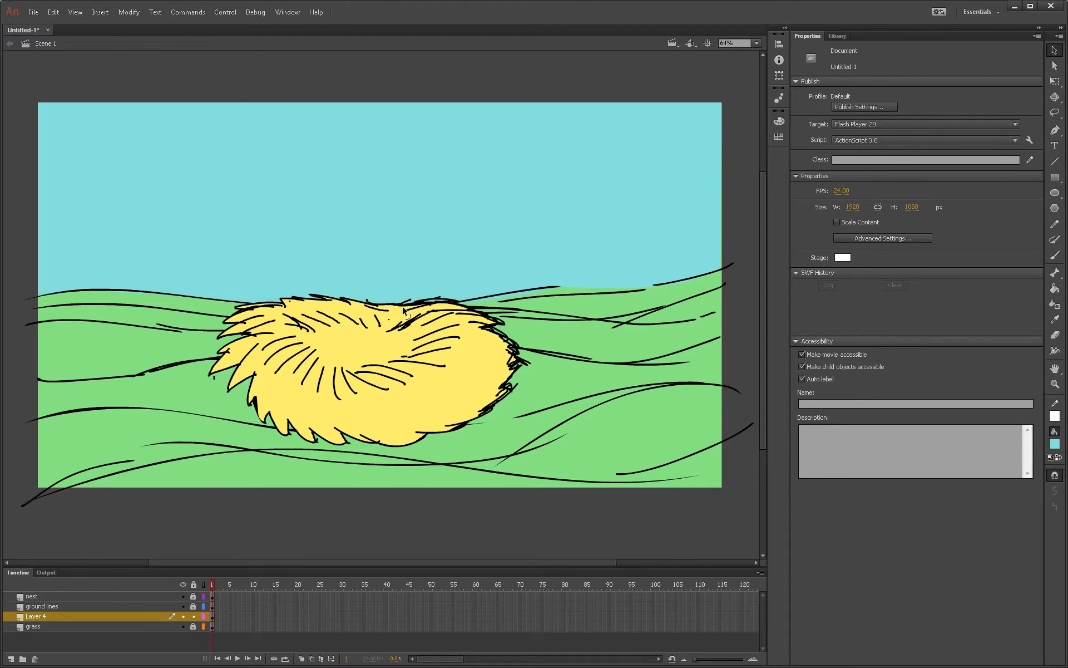
left_click(350, 298)
left_click(429, 356)
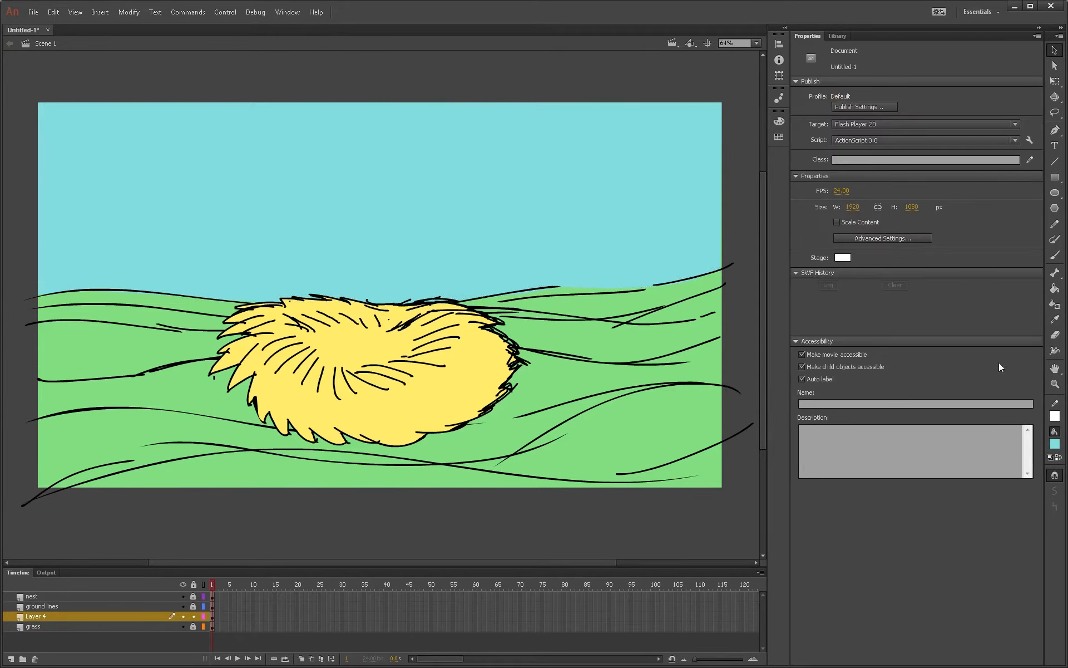
Step: Fill the sky shape with a linear gradient running from light blue 7FDDDE to white using the Paint Bucket
left_click(1052, 288)
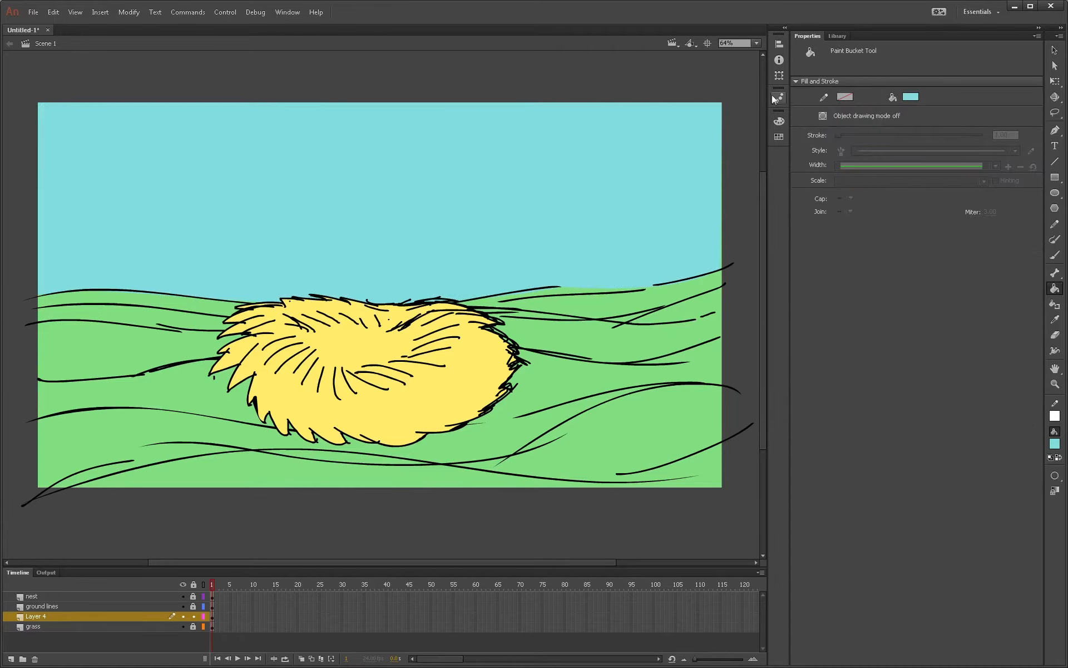
left_click(779, 121)
left_click(734, 133)
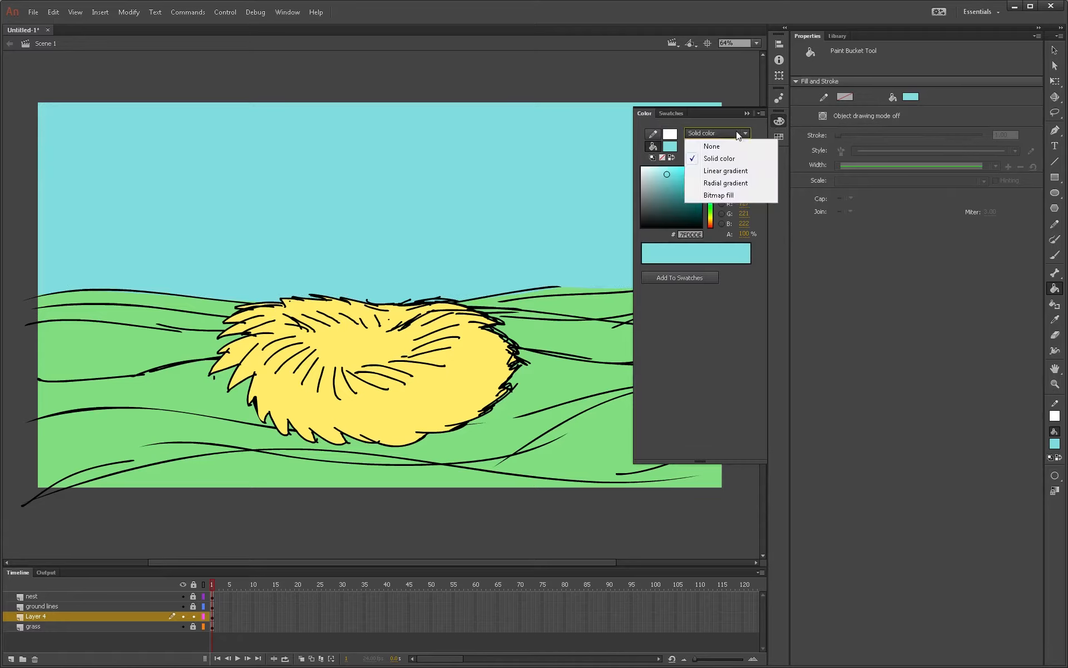
left_click(739, 173)
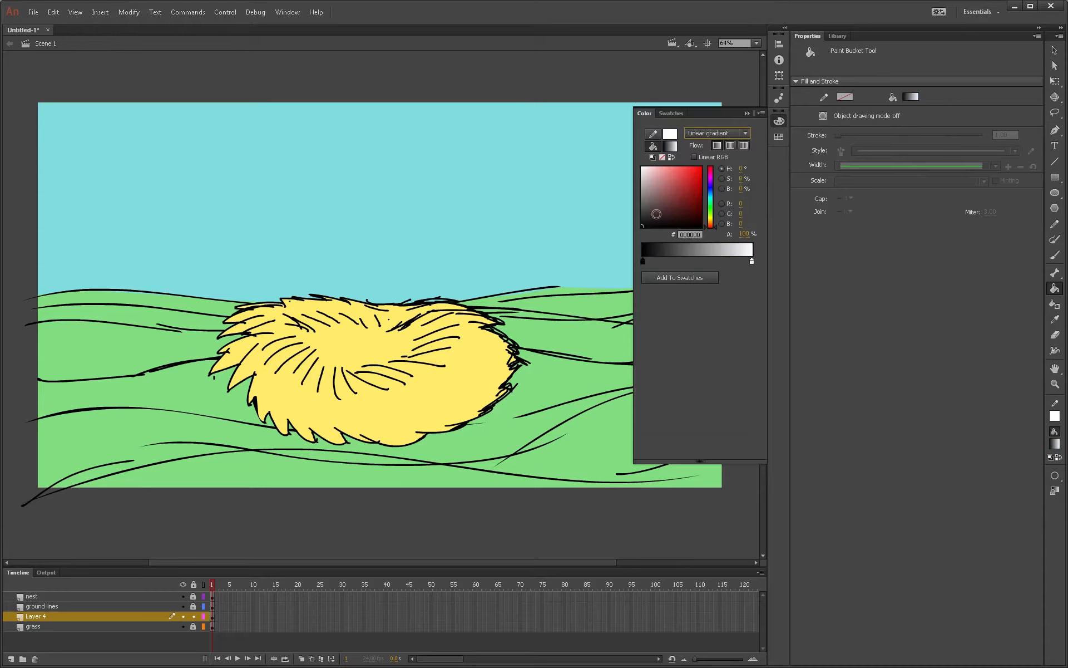
double_click(643, 261)
left_click(633, 259)
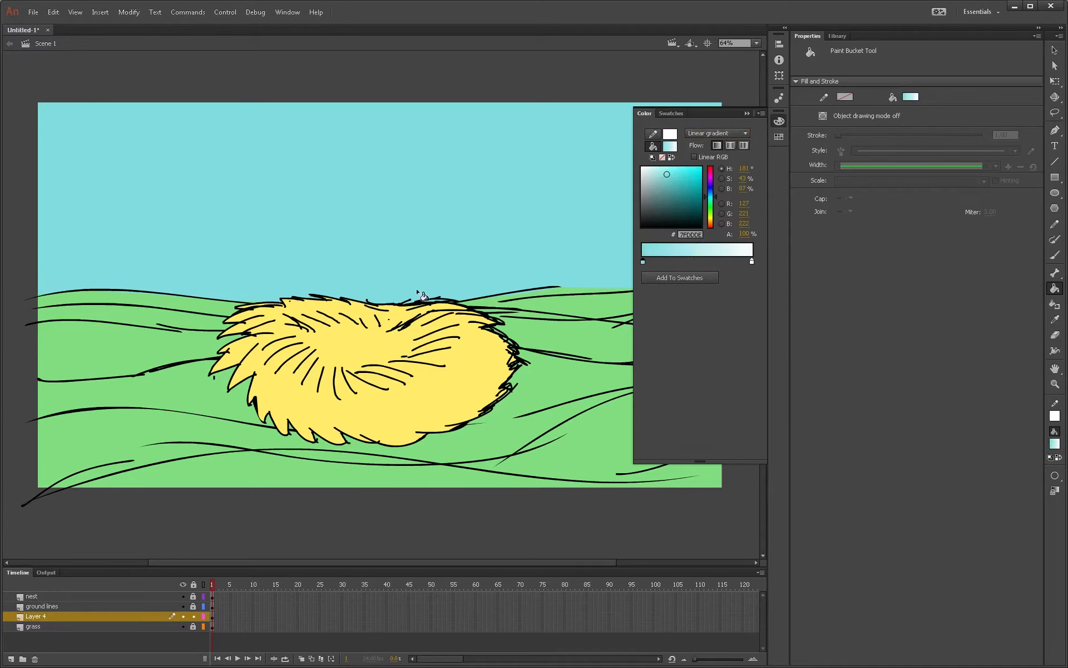
left_click(782, 122)
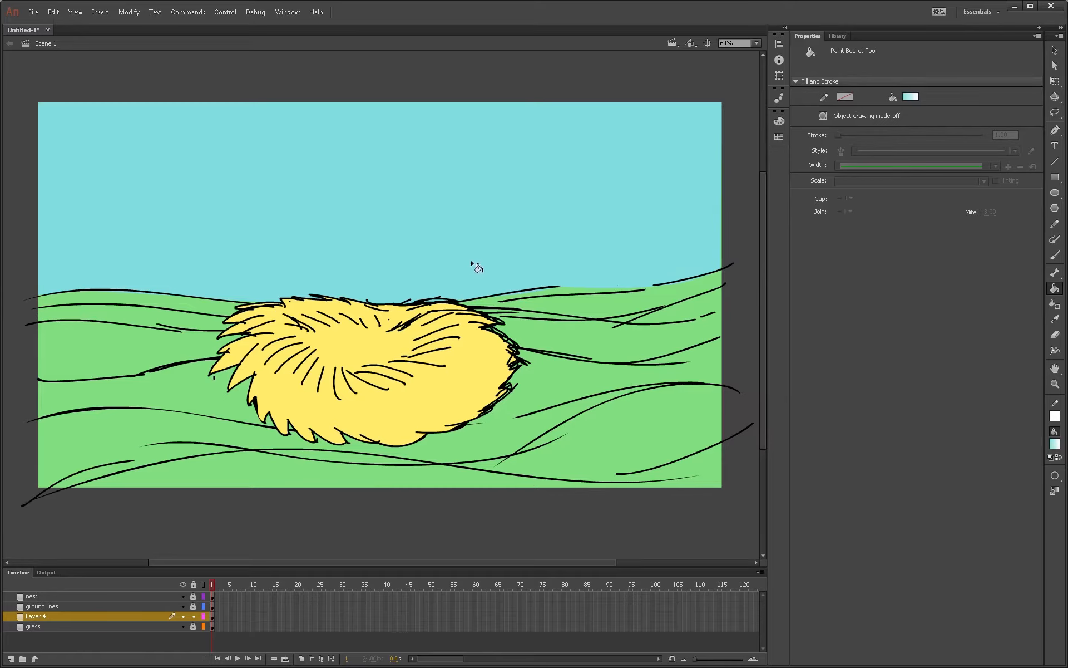
left_click(444, 260)
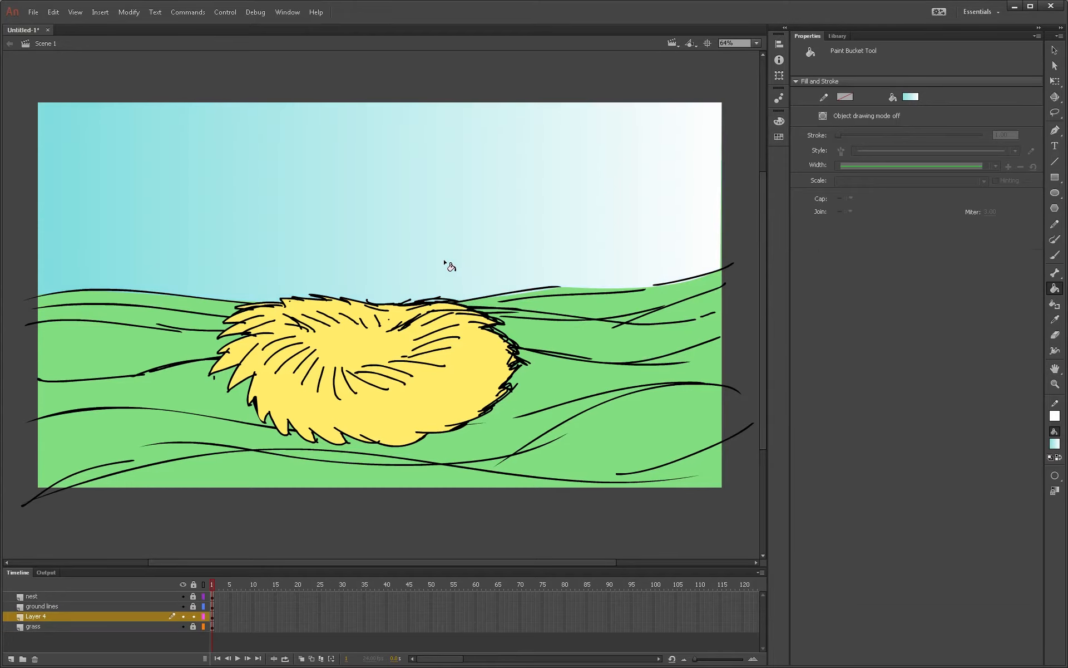
Step: Use Gradient Transform to narrow the sky gradient, rotate it to run from blue above to white below, and shift it down
key("f")
left_click(443, 260)
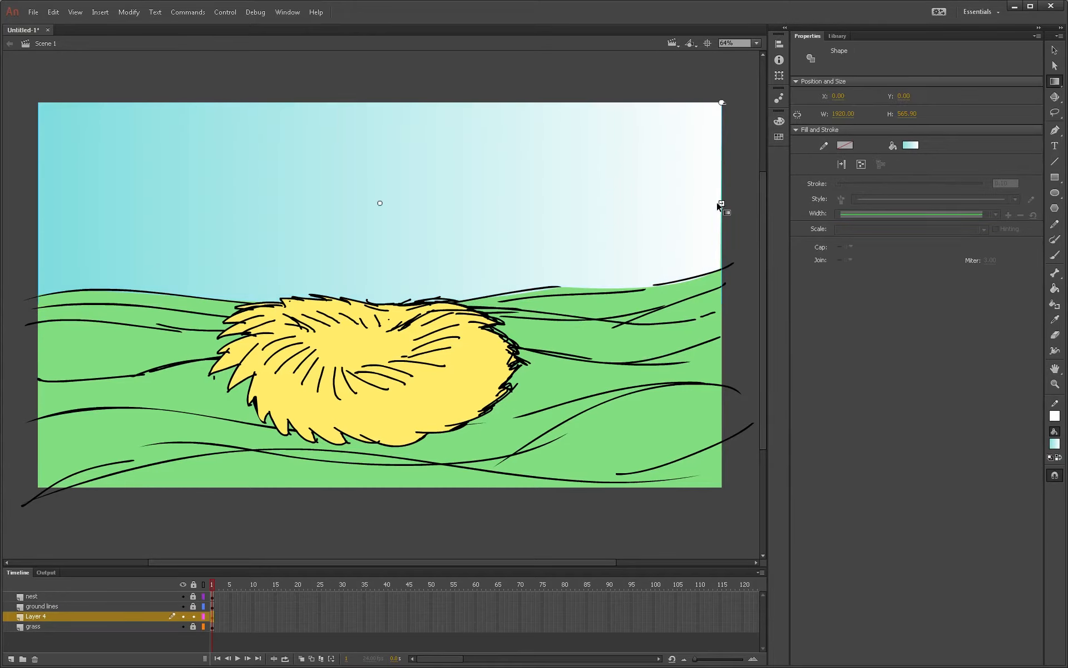
left_click_drag(720, 205, 454, 204)
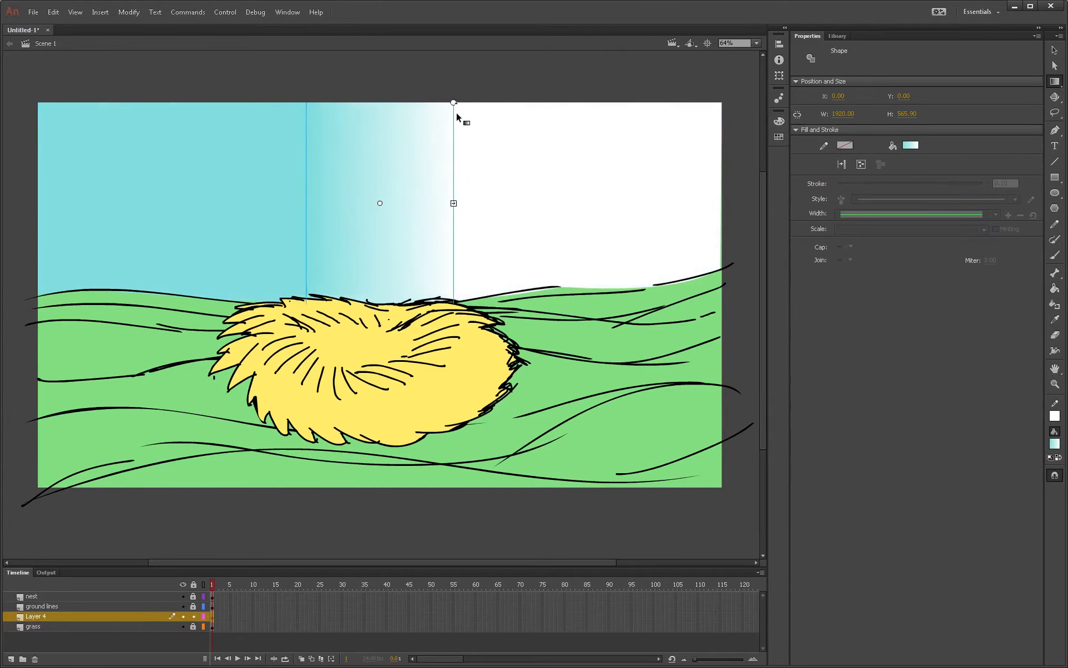
left_click_drag(454, 106, 459, 256)
left_click_drag(380, 203, 381, 239)
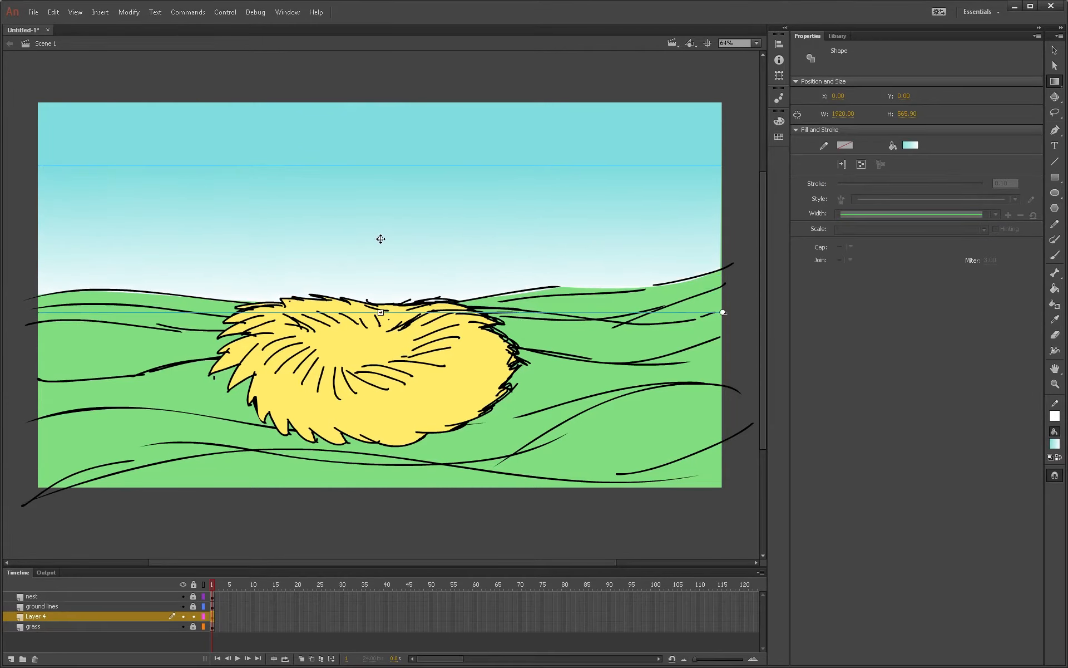
key("ctrl+z")
key("ctrl+y")
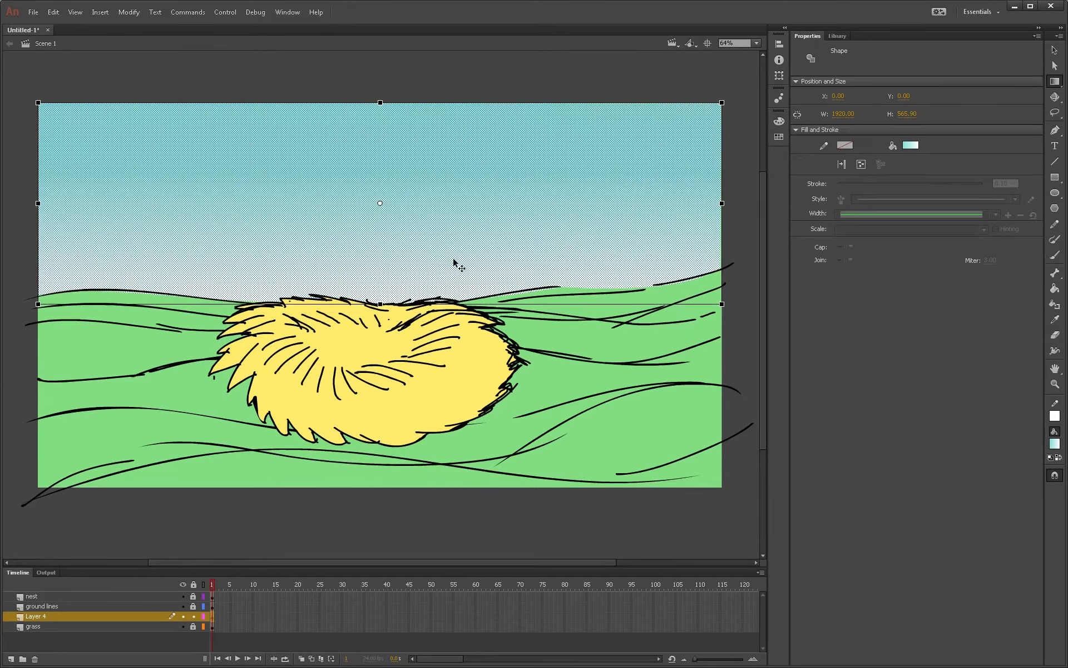
Step: Move the sky gradient further down towards the horizon and shorten its blue-to-white transition
key("f")
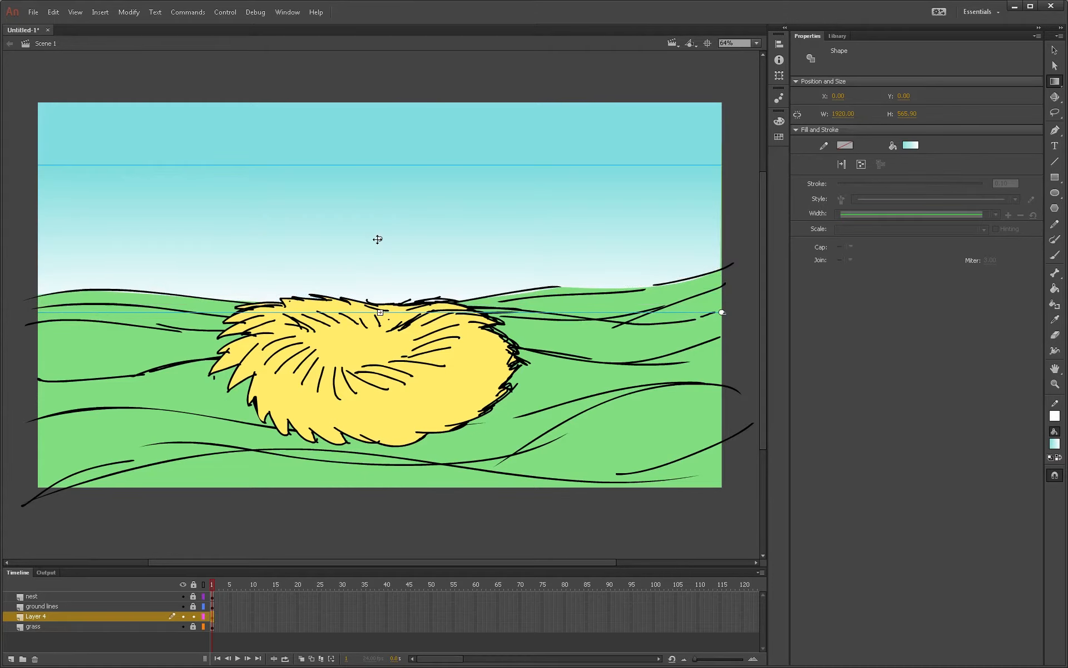
left_click_drag(379, 238, 380, 260)
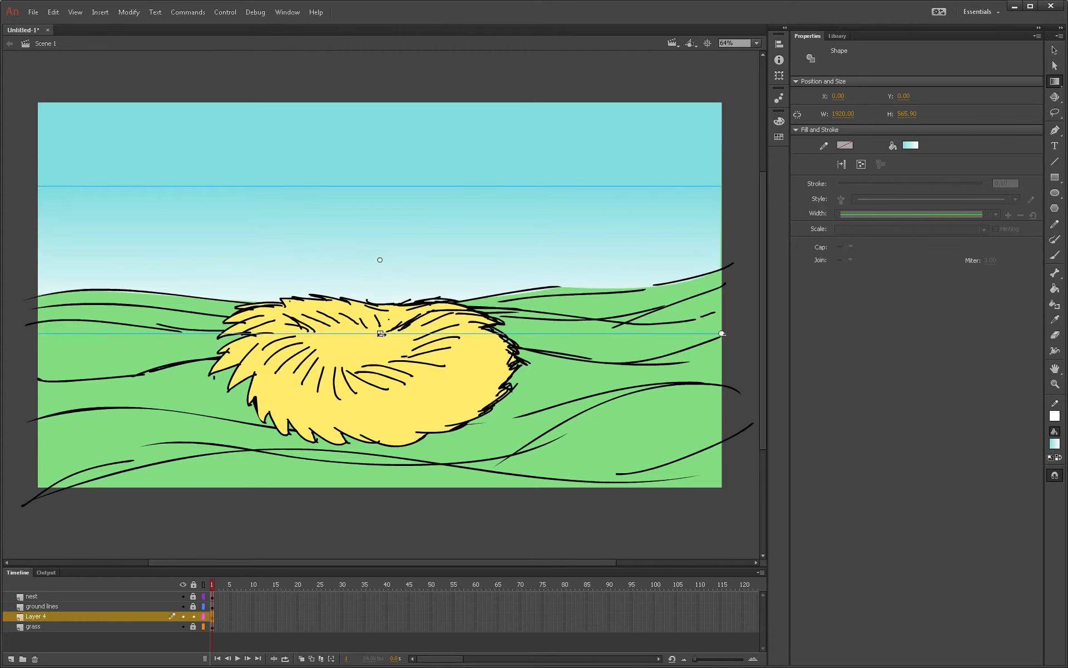
left_click_drag(380, 334, 381, 315)
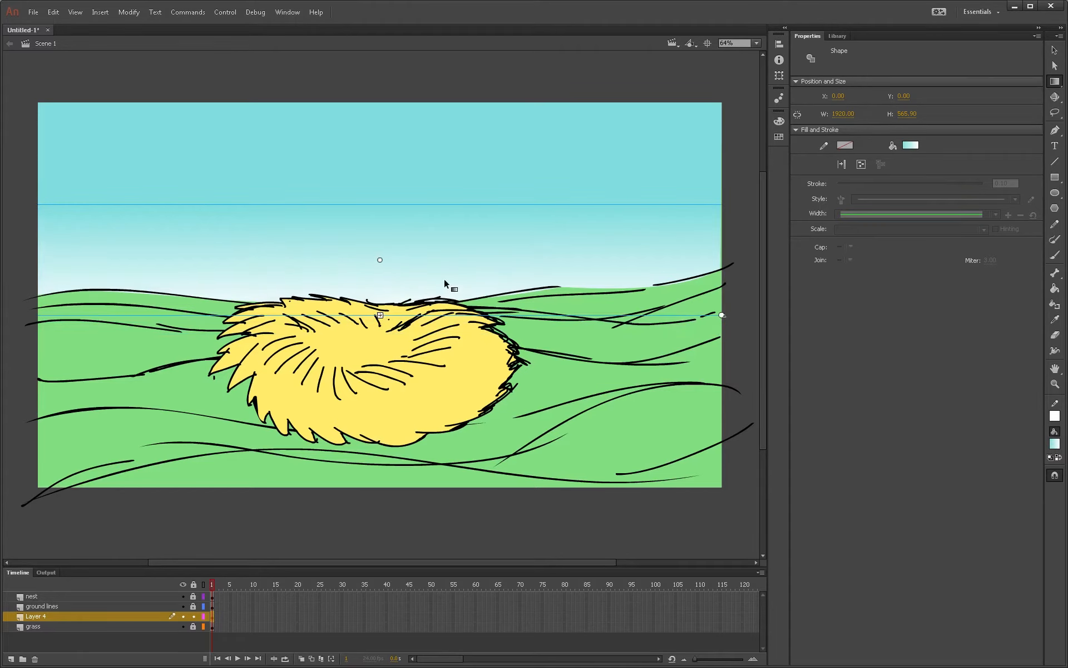
left_click(547, 324)
key("v")
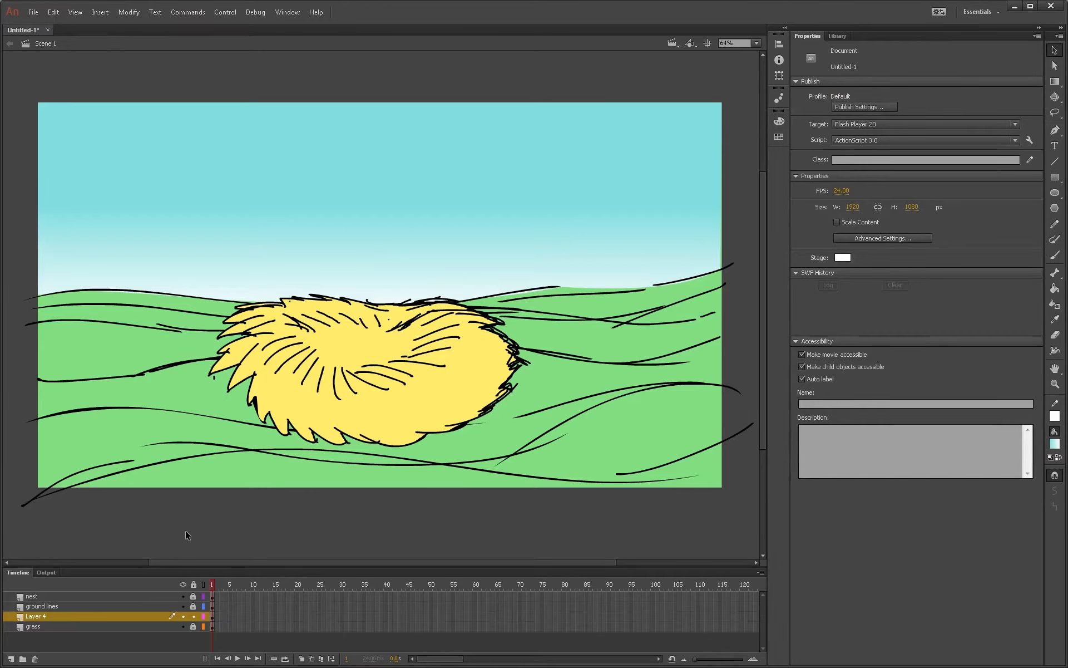
Step: Lock the sky layer and add a new layer above the nest layer
left_click(88, 607)
left_click(78, 597)
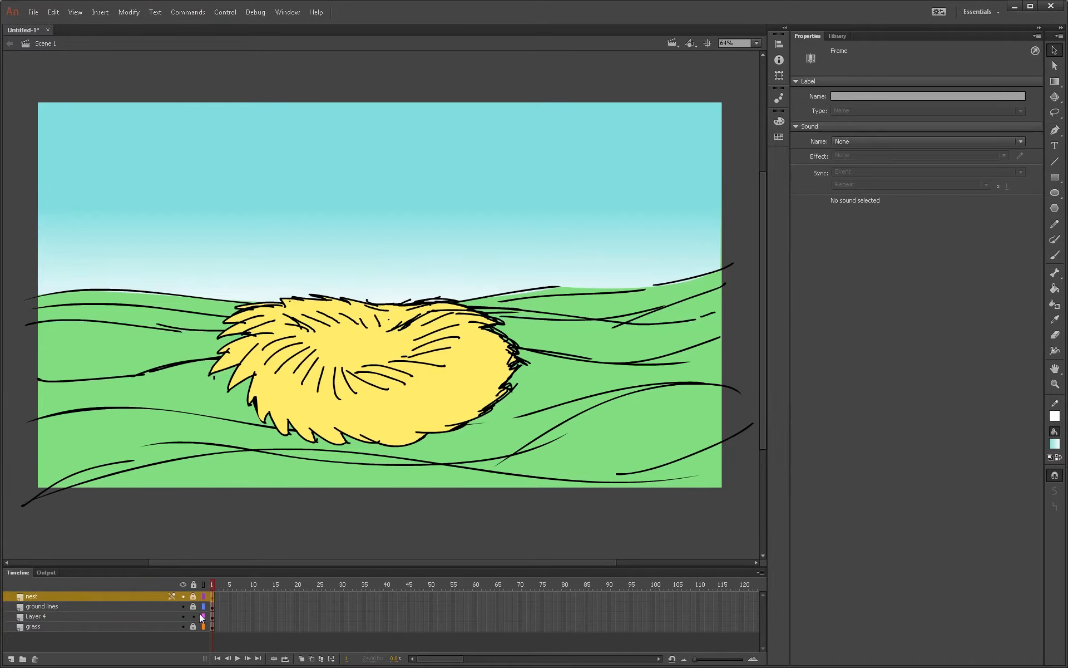
left_click(11, 659)
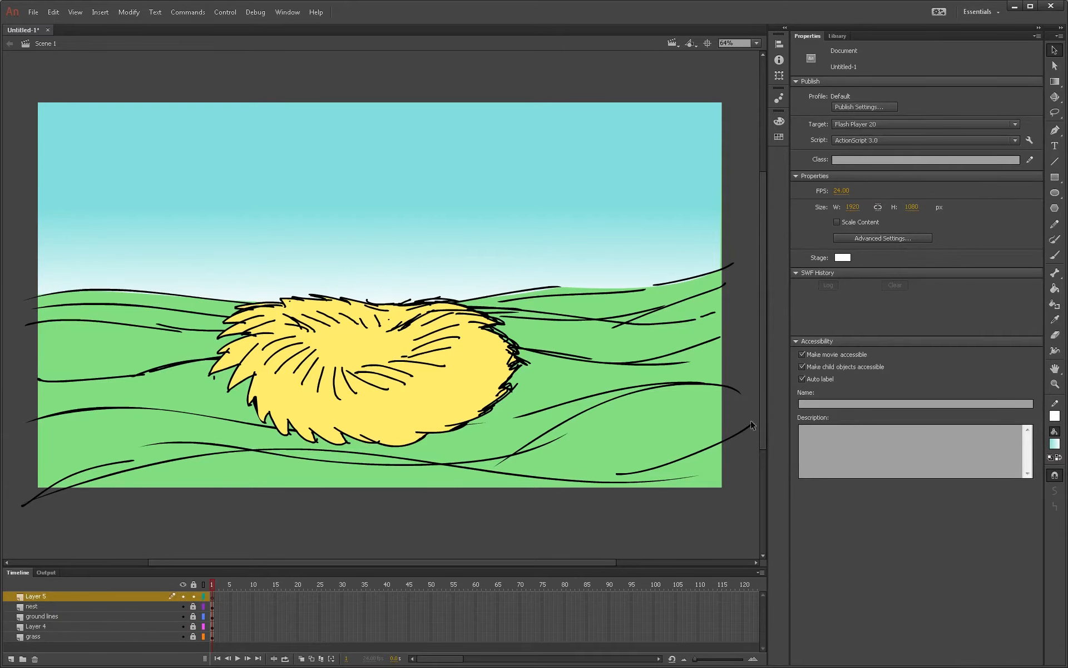
Step: Set the fill colour to muted olive B2B275
left_click(1055, 445)
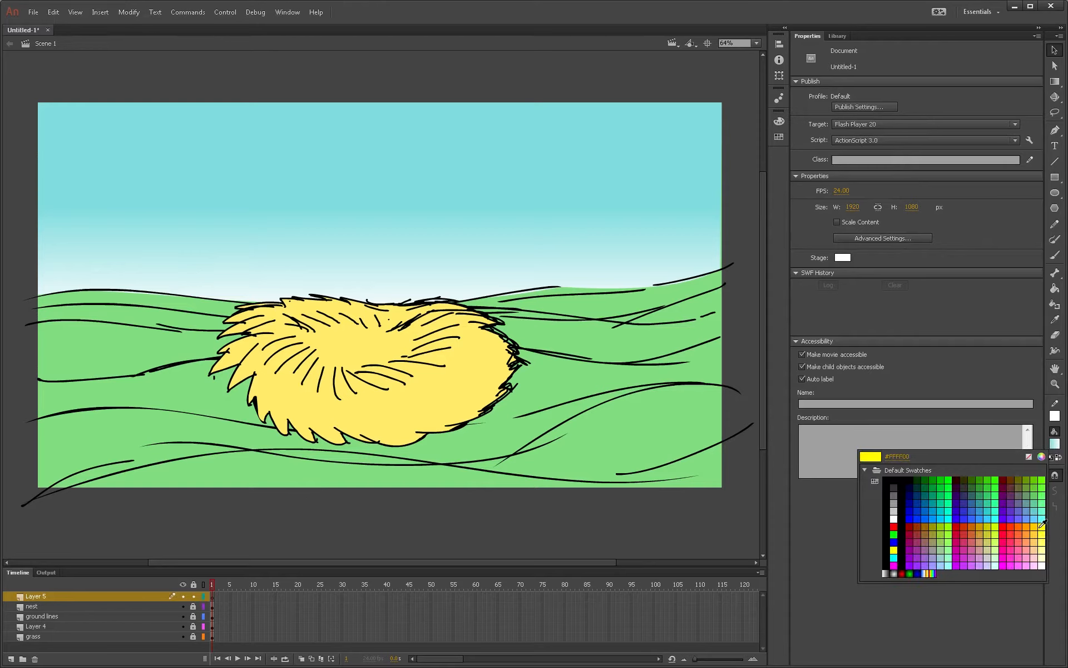
left_click(1043, 546)
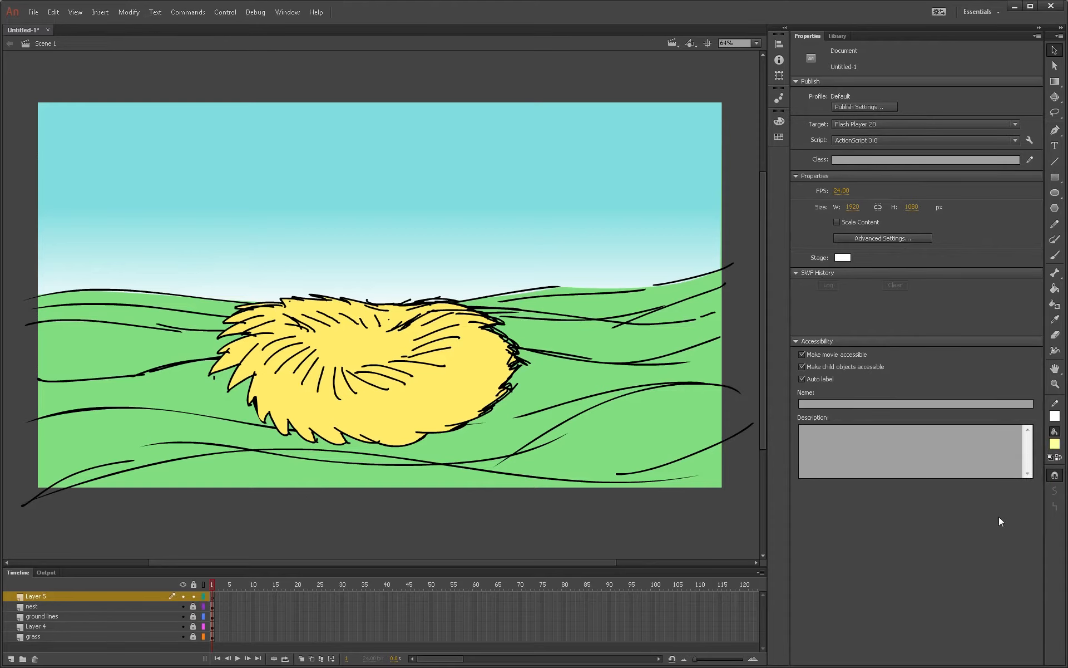
left_click(1055, 444)
left_click(1041, 456)
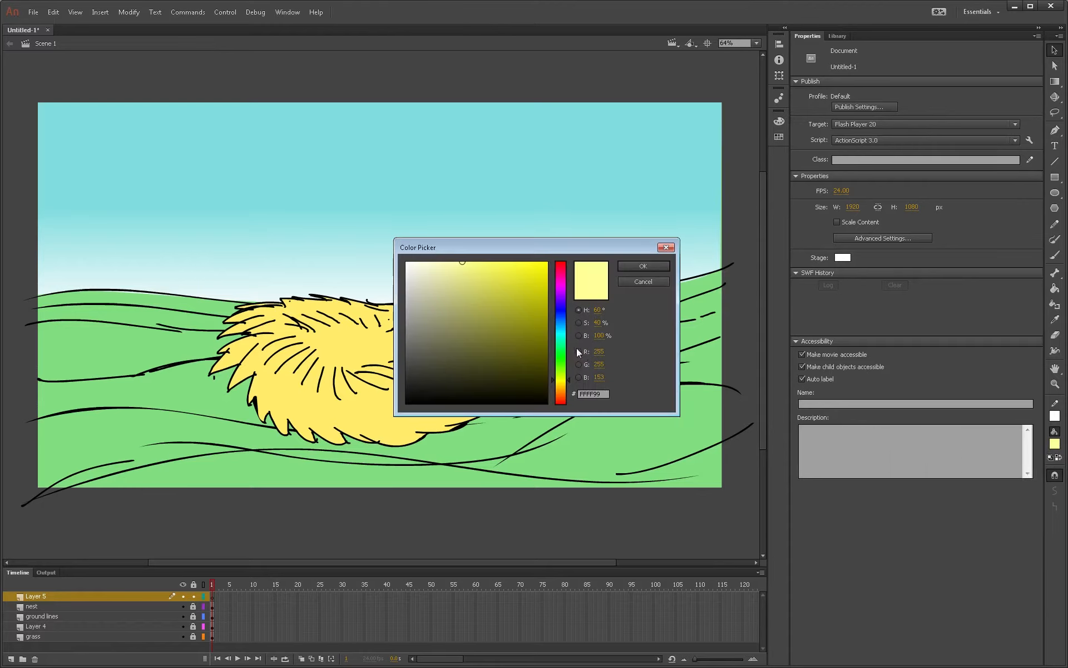
left_click(446, 316)
left_click(453, 285)
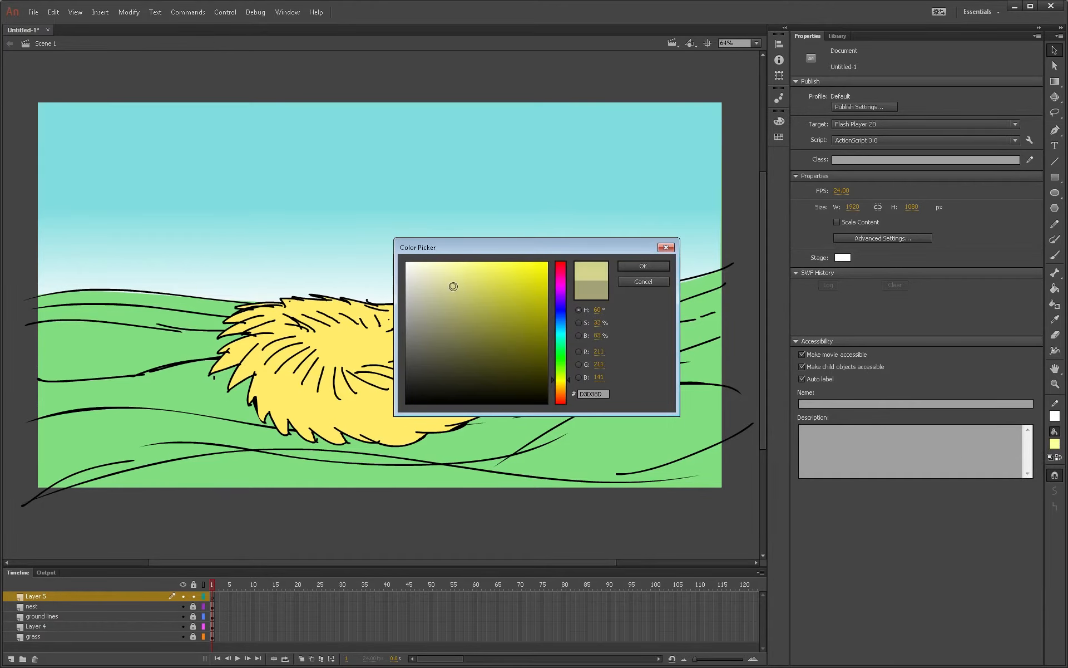
left_click(455, 305)
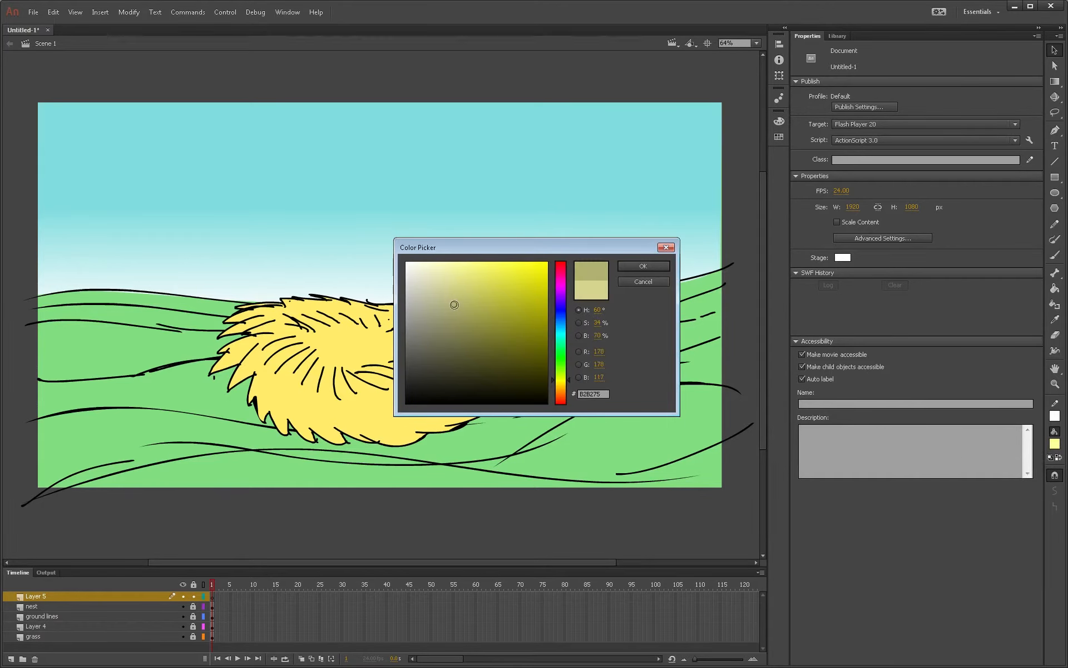
left_click(641, 267)
Step: Brush a closed egg outline about 242 px wide and 360 px high in the nest's hollow and erase excess at its tip
key("b")
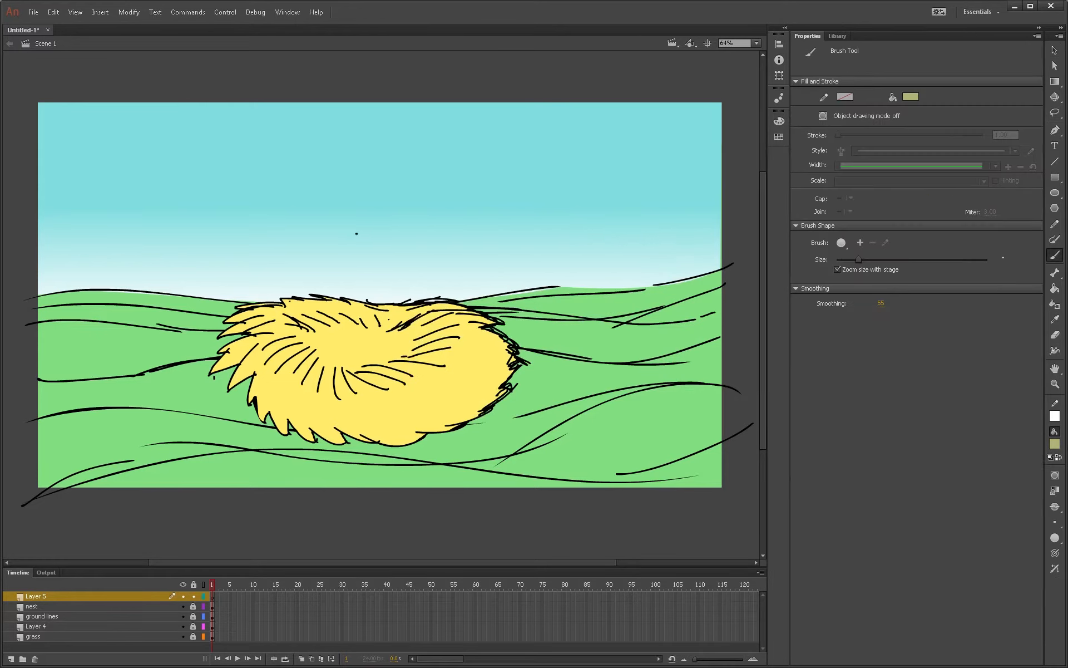
mouse_move(353, 242)
left_mouse_down()
mouse_move(329, 259)
mouse_move(312, 301)
mouse_move(311, 341)
left_mouse_up()
mouse_move(365, 366)
left_mouse_down()
mouse_move(394, 342)
mouse_move(387, 279)
left_mouse_up()
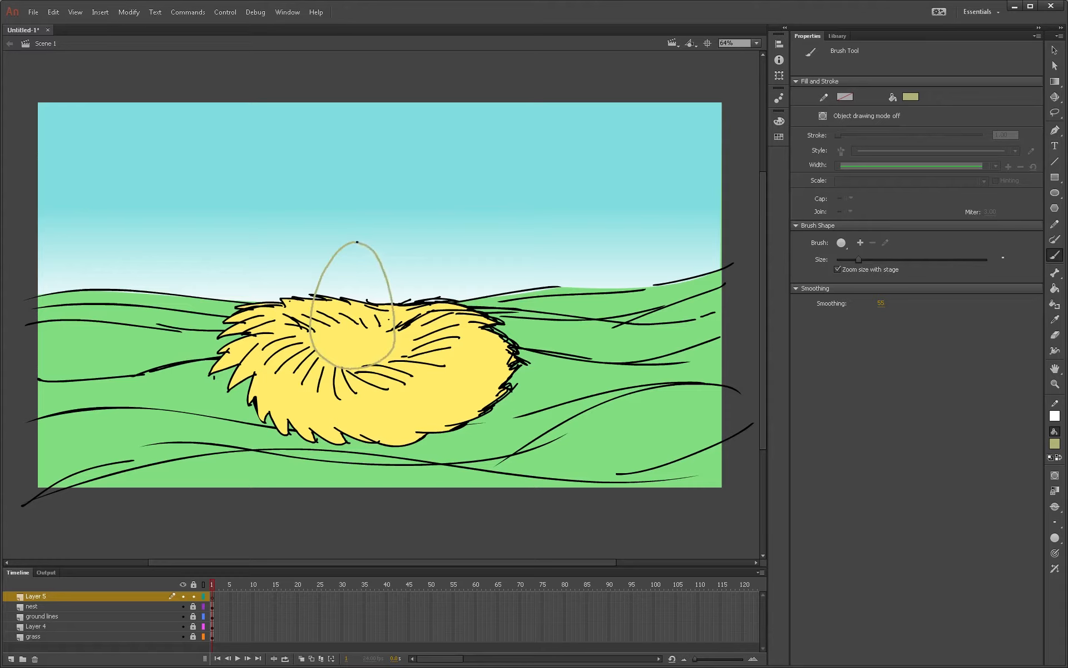
left_click_drag(349, 244, 352, 242)
key("e")
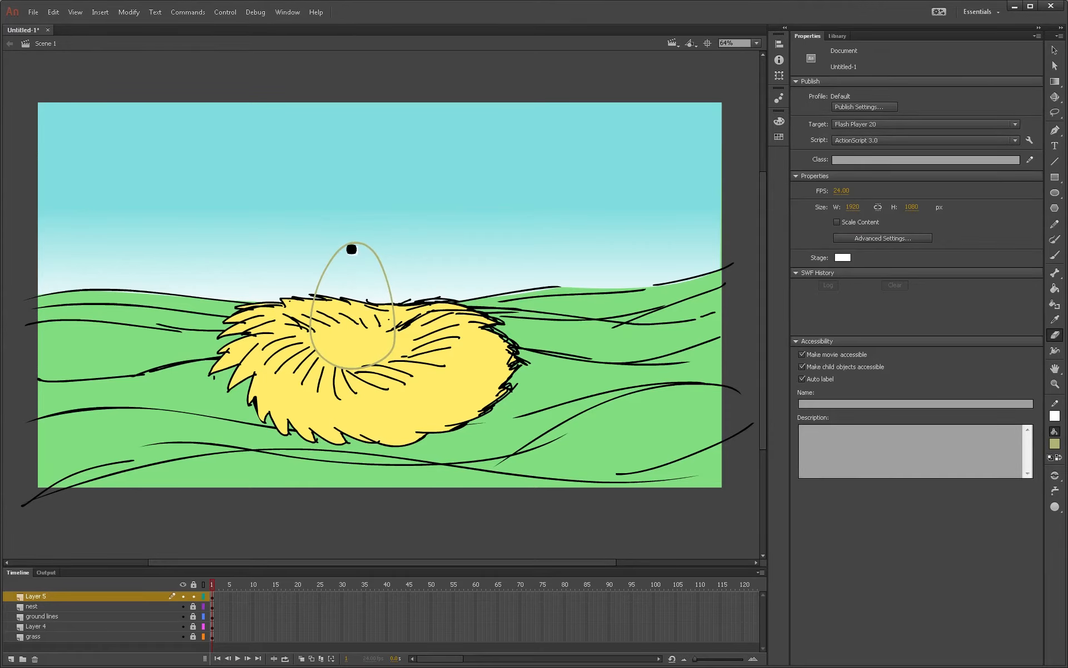
left_click_drag(352, 248, 353, 245)
key("b")
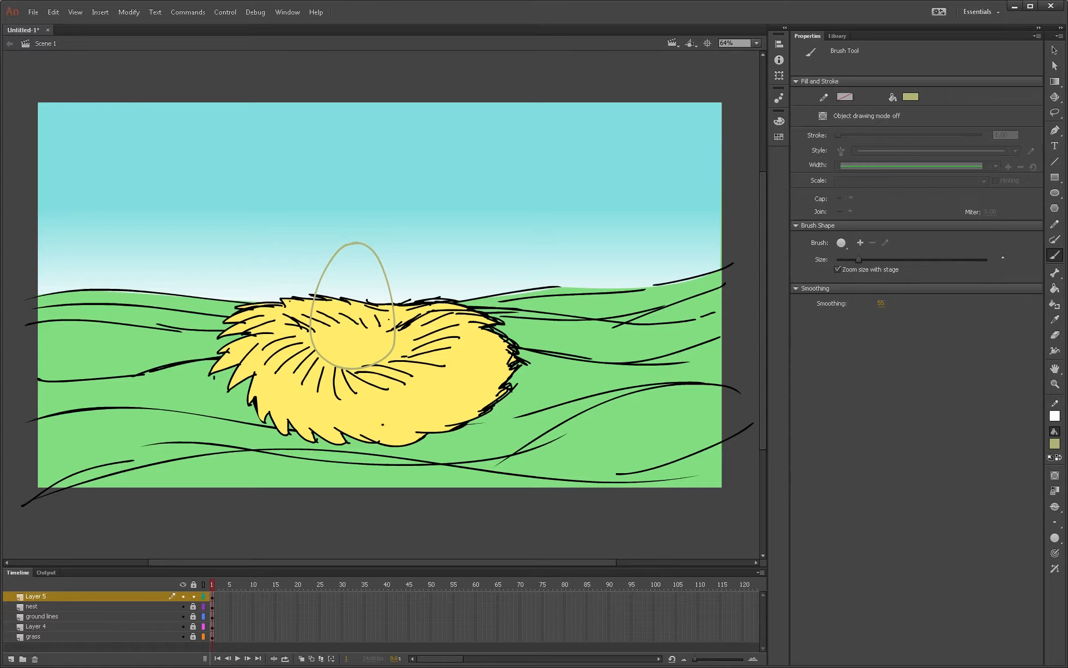
Step: Fill the egg outline with pale khaki DDDDAA using the Paint Bucket
left_click(1054, 444)
left_click(1035, 458)
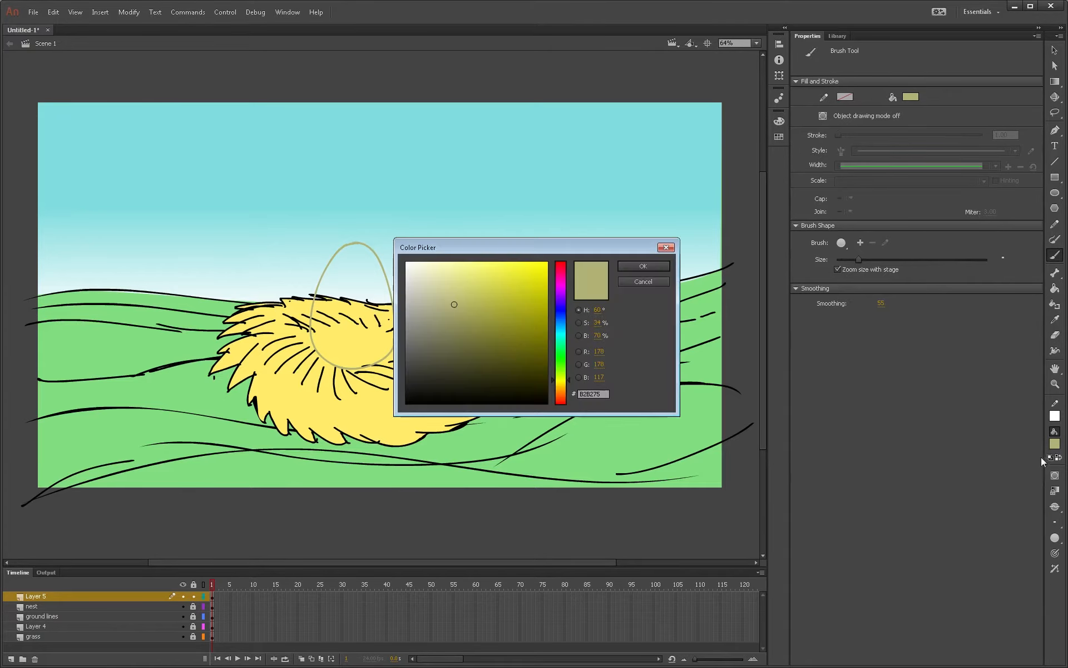
left_click_drag(445, 284, 437, 279)
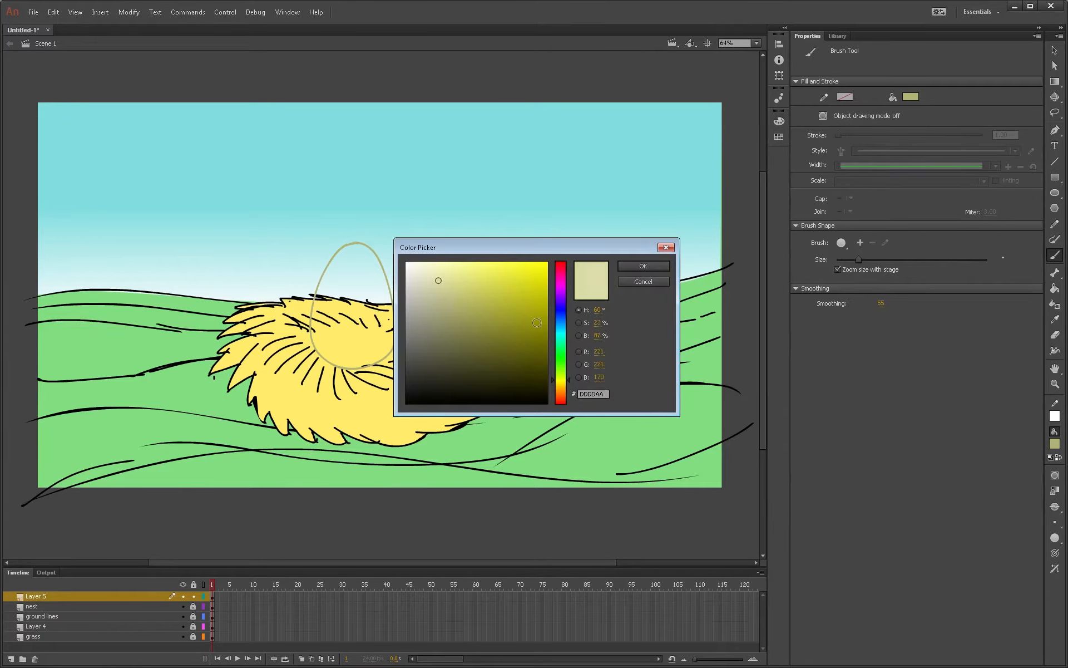
left_click(643, 266)
key("k")
left_click(371, 288)
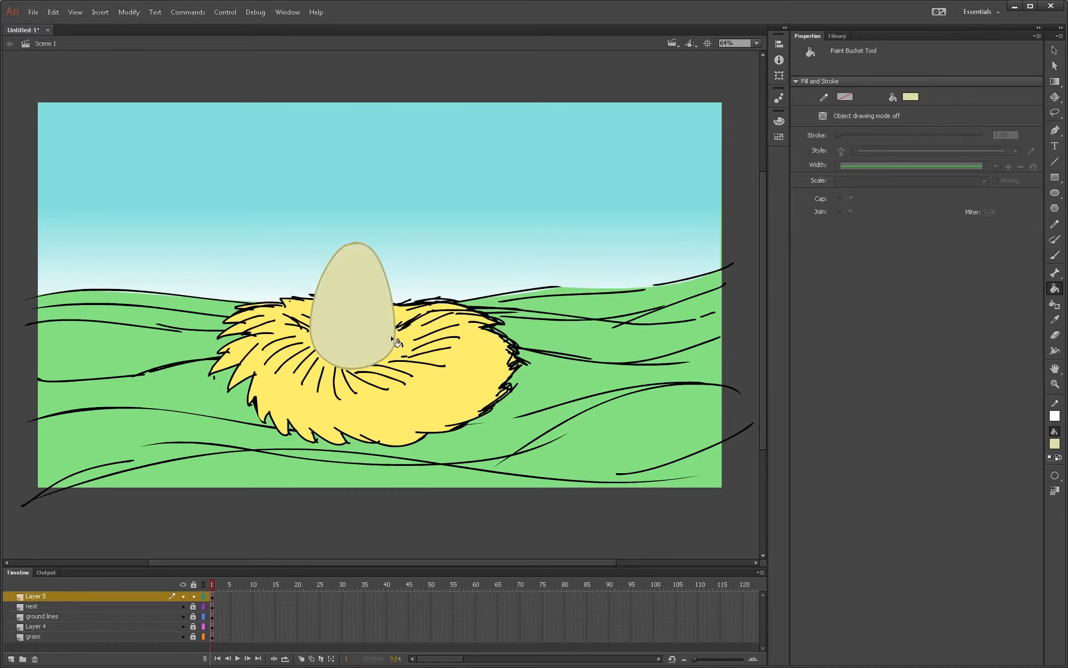
Step: Choose a lighter cream fill colour and refill the egg's interior with it
left_click(1055, 444)
left_click(1042, 458)
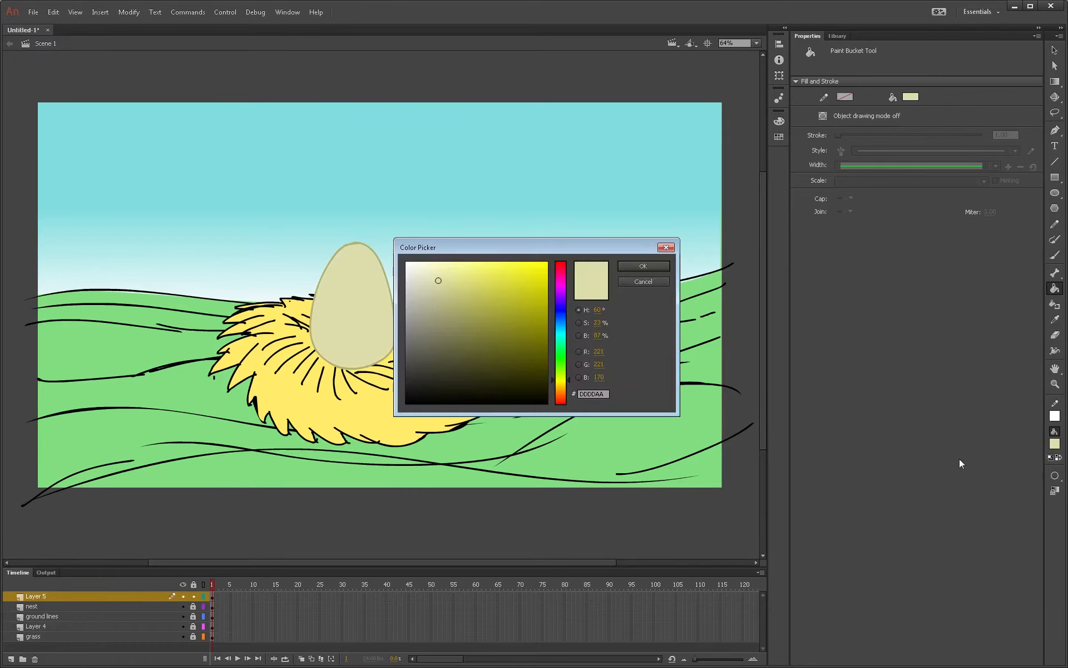
left_click_drag(438, 281, 418, 268)
left_click(643, 266)
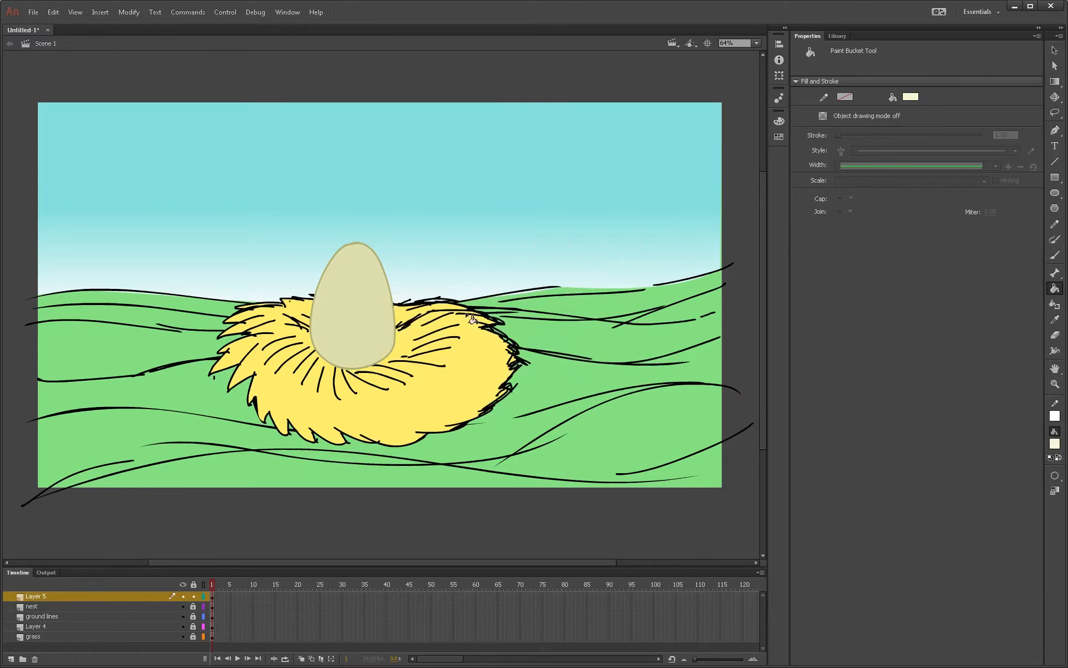
left_click(364, 315)
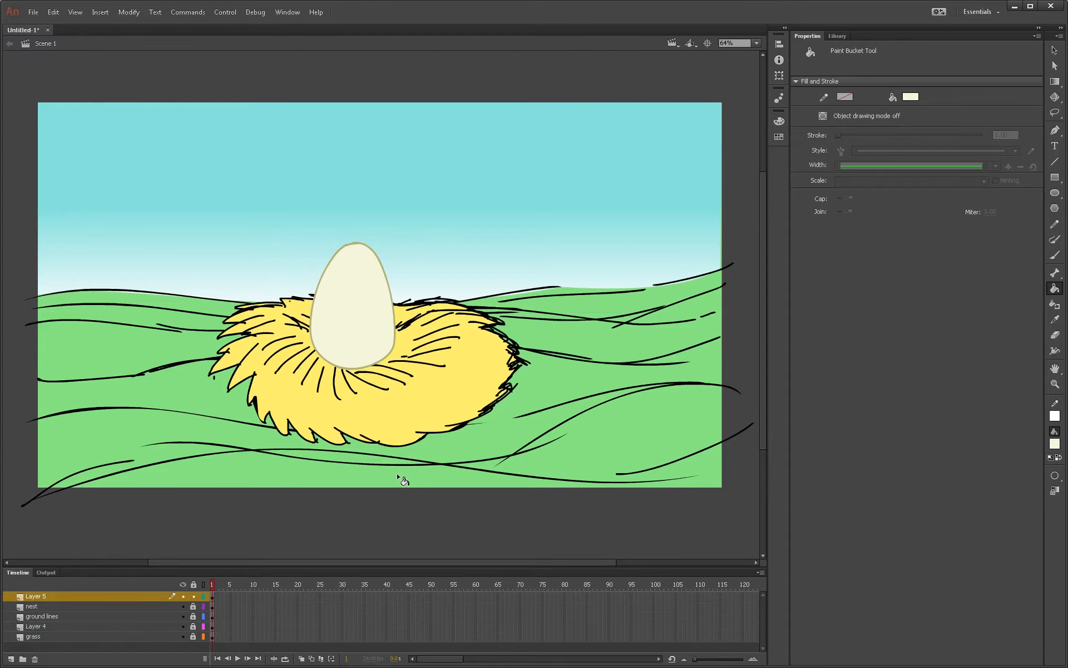
Step: Convert the whole egg drawing into a movie clip symbol named egg with its registration point at the bottom centre
key("ctrl+a")
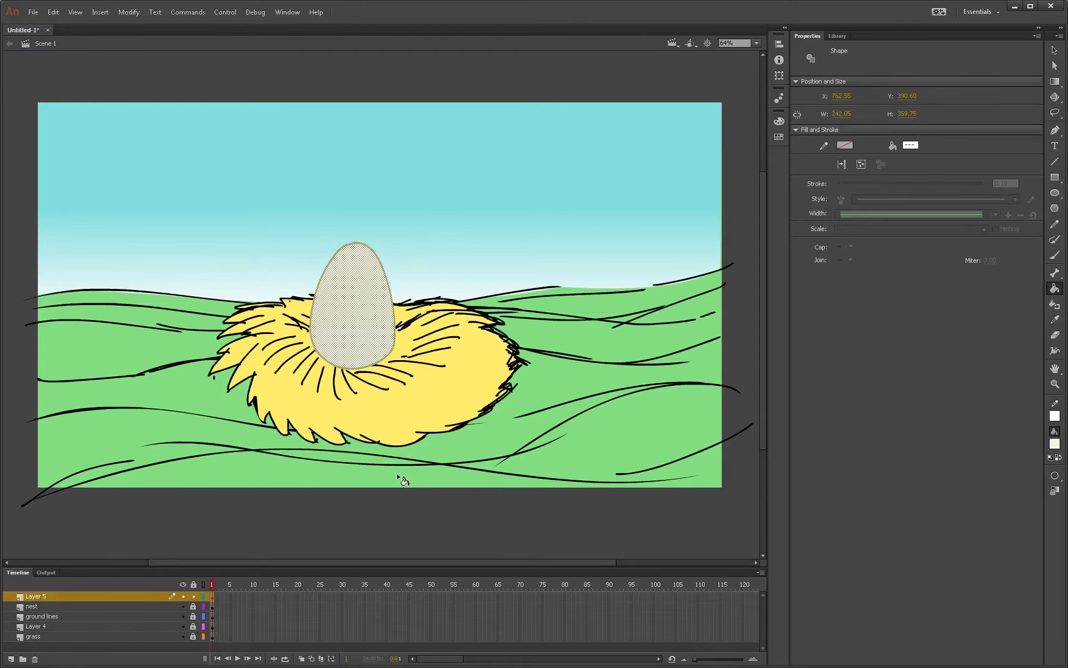
key("F8")
type("egg")
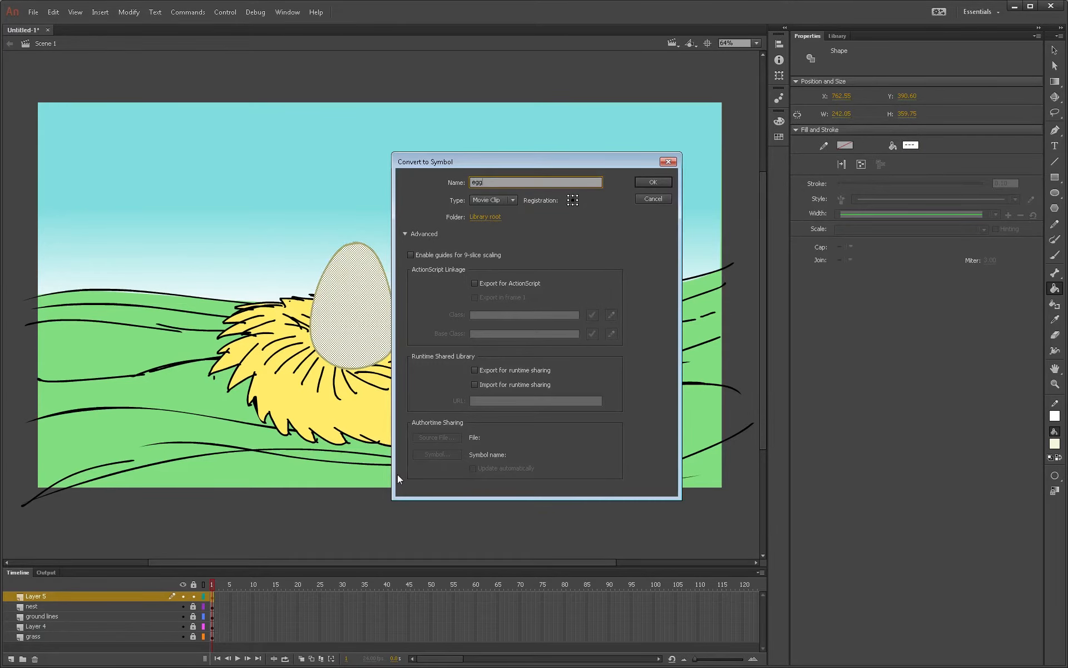
left_click(574, 205)
left_click(640, 181)
Step: Nudge the egg instance slightly upward in the nest
key("q")
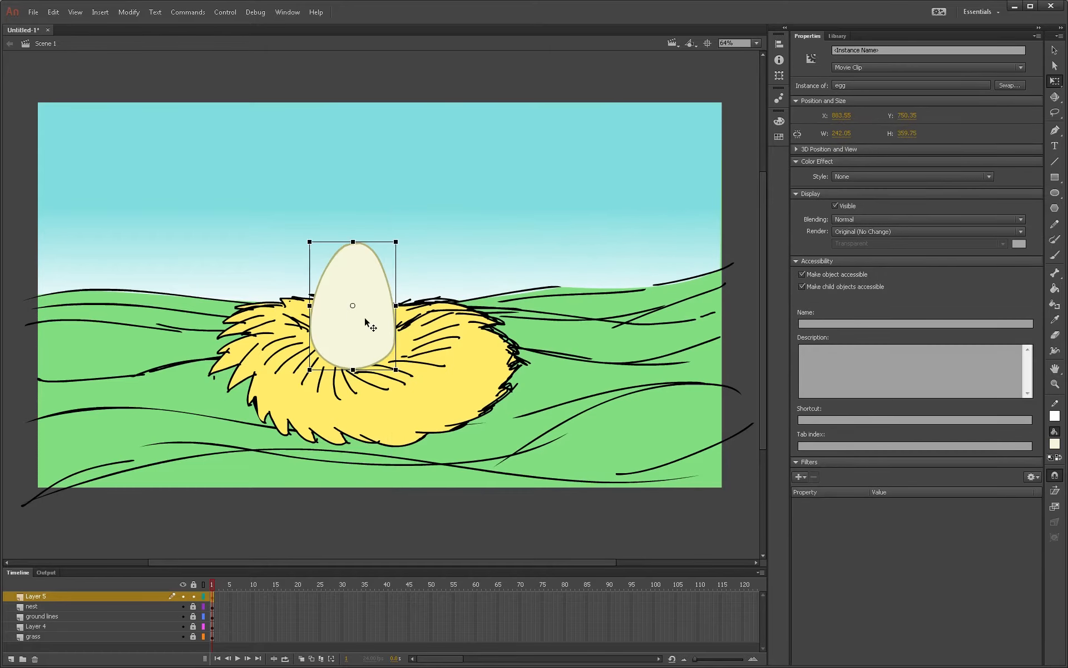
key("v")
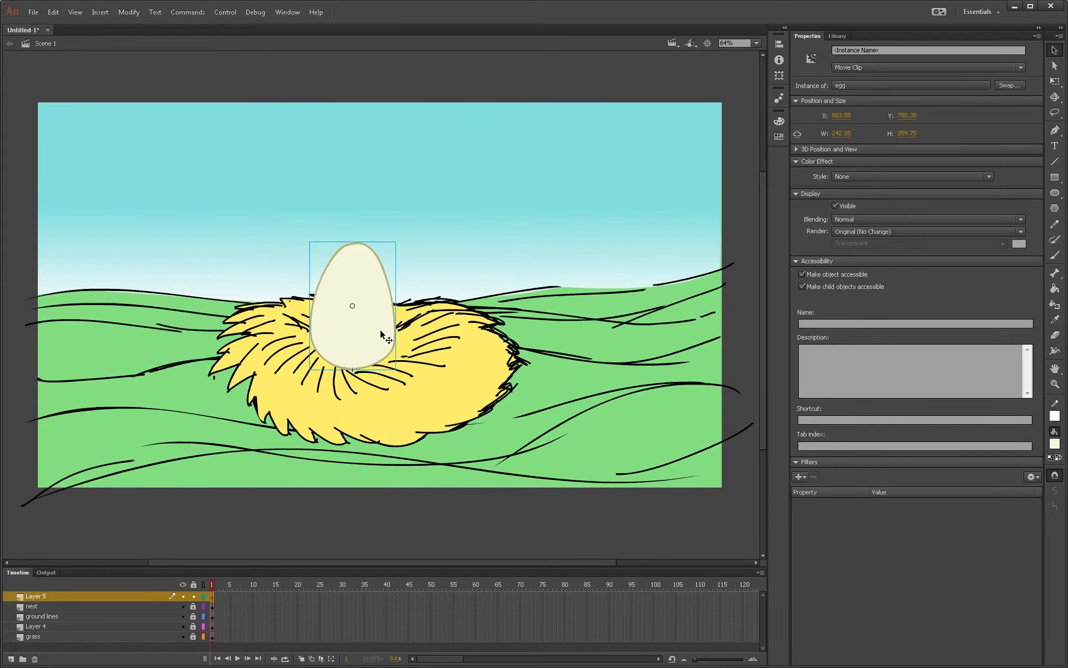
mouse_move(380, 331)
left_mouse_down()
mouse_move(397, 259)
mouse_move(426, 239)
mouse_move(364, 334)
left_mouse_up()
Step: Move the egg's transformation point to its bottom centre, try rotating the egg, and undo the rotation
right_click(368, 312)
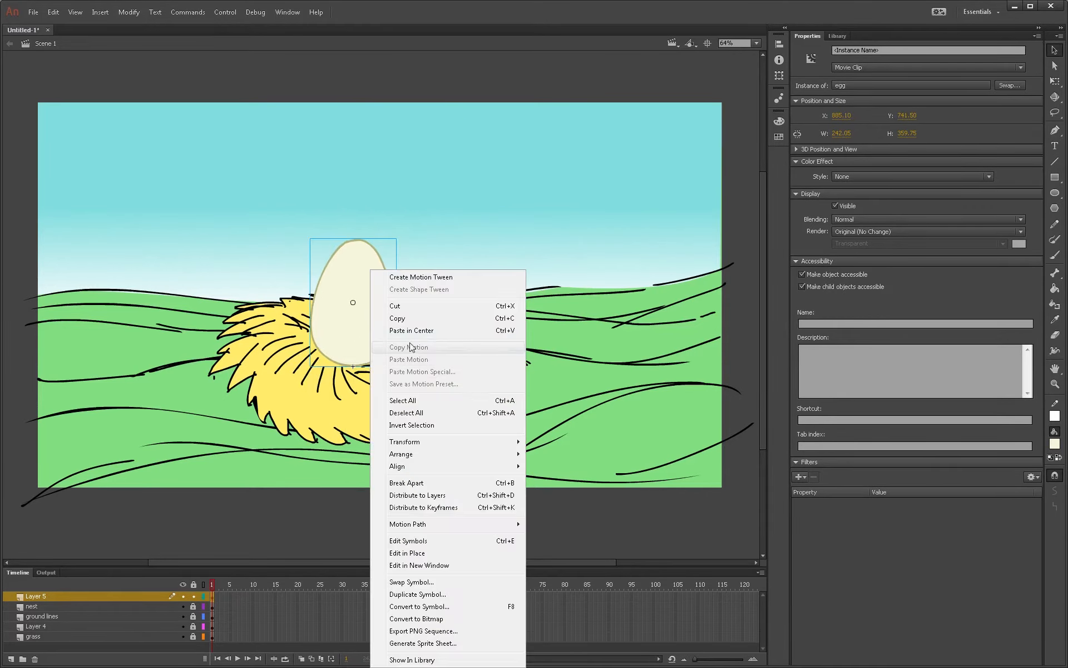
mouse_move(427, 442)
left_click(317, 442)
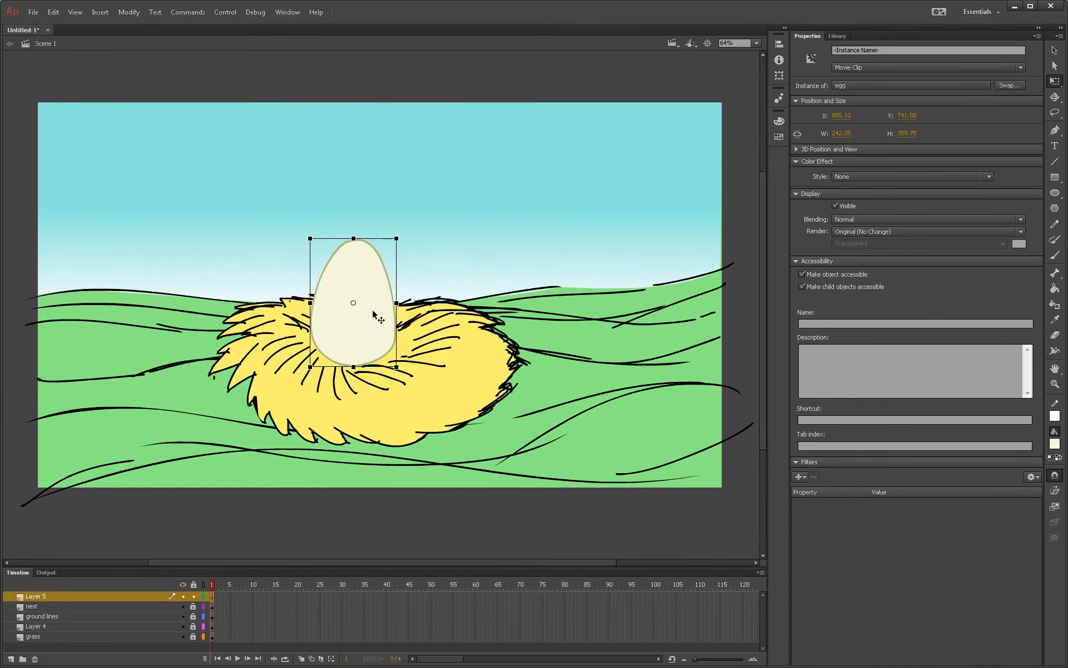
left_click_drag(402, 236, 346, 223)
key("ctrl+z")
left_click_drag(408, 242, 358, 284)
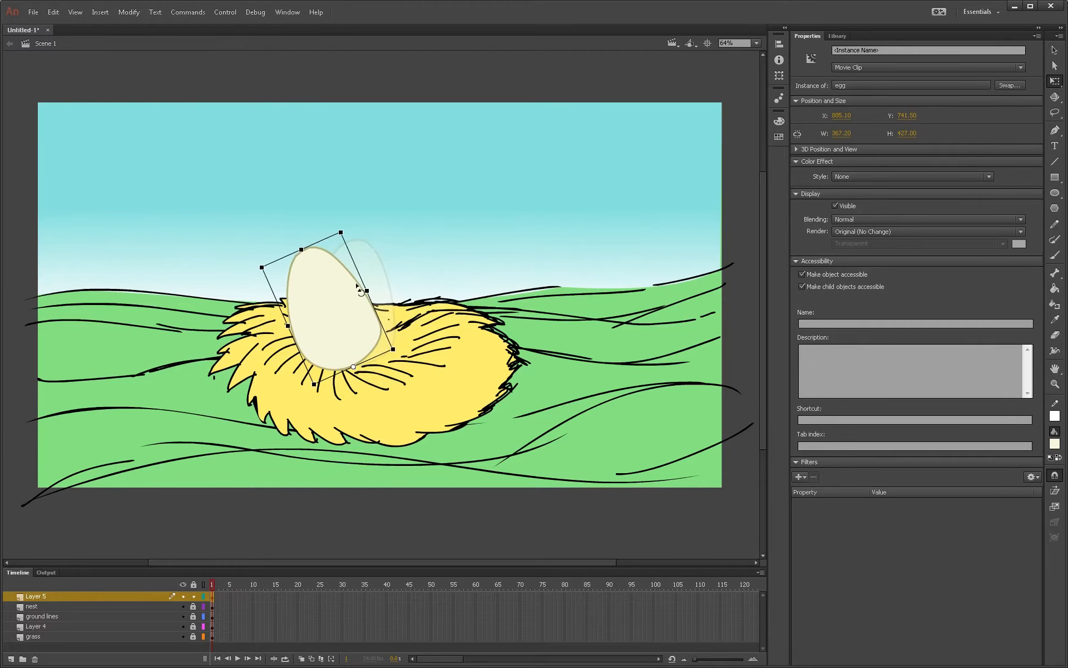
key("ctrl+z")
key("v")
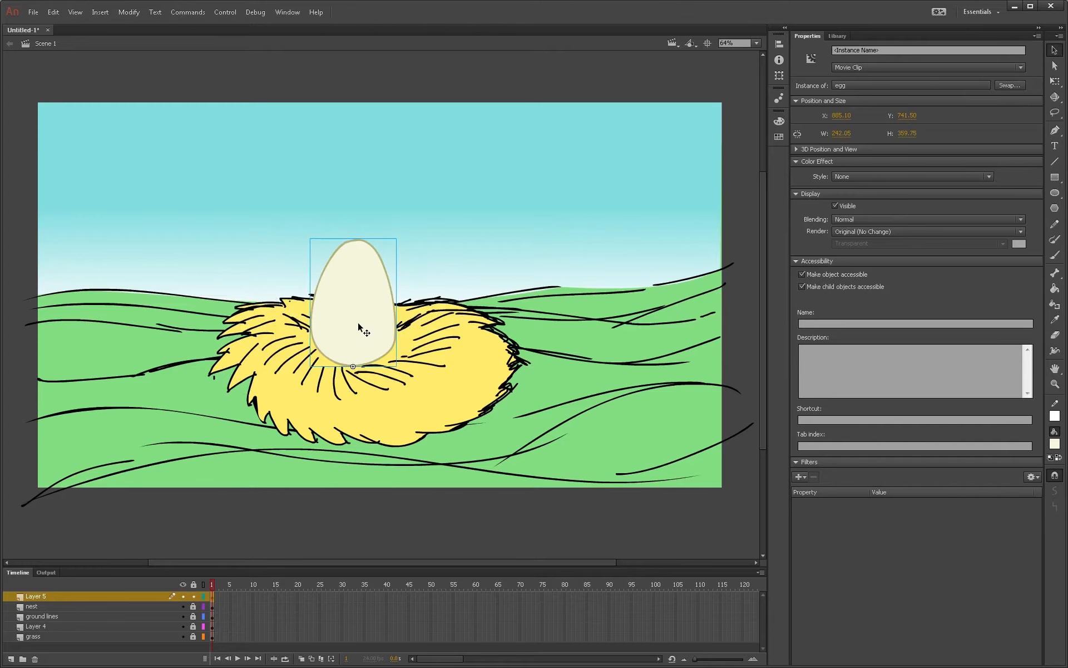
right_click(358, 326)
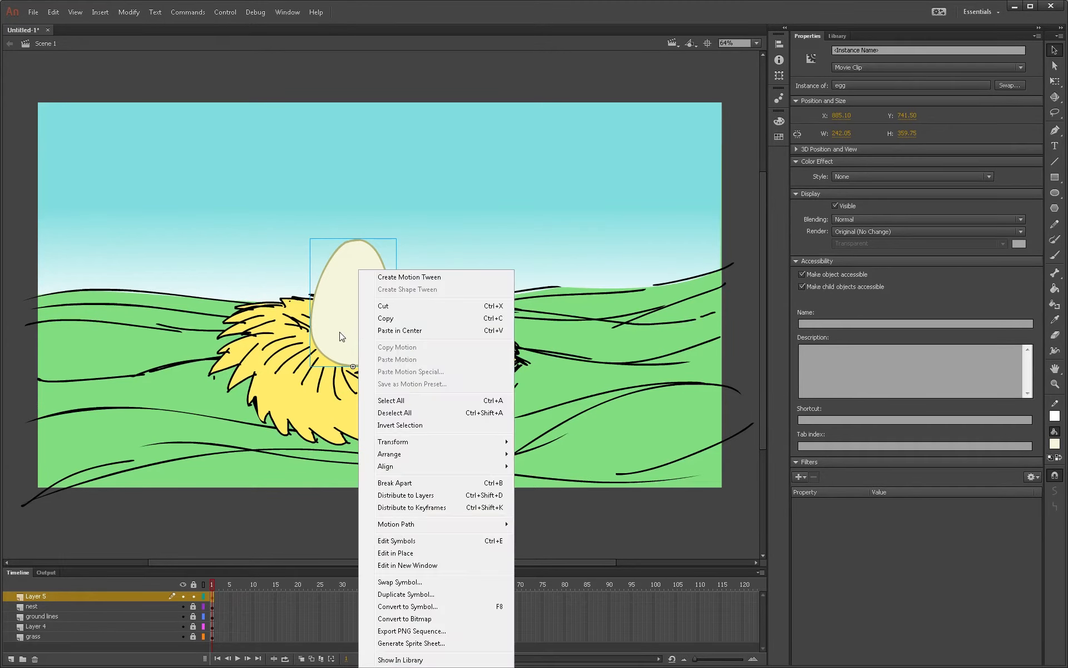
left_click(342, 331)
right_click(378, 316)
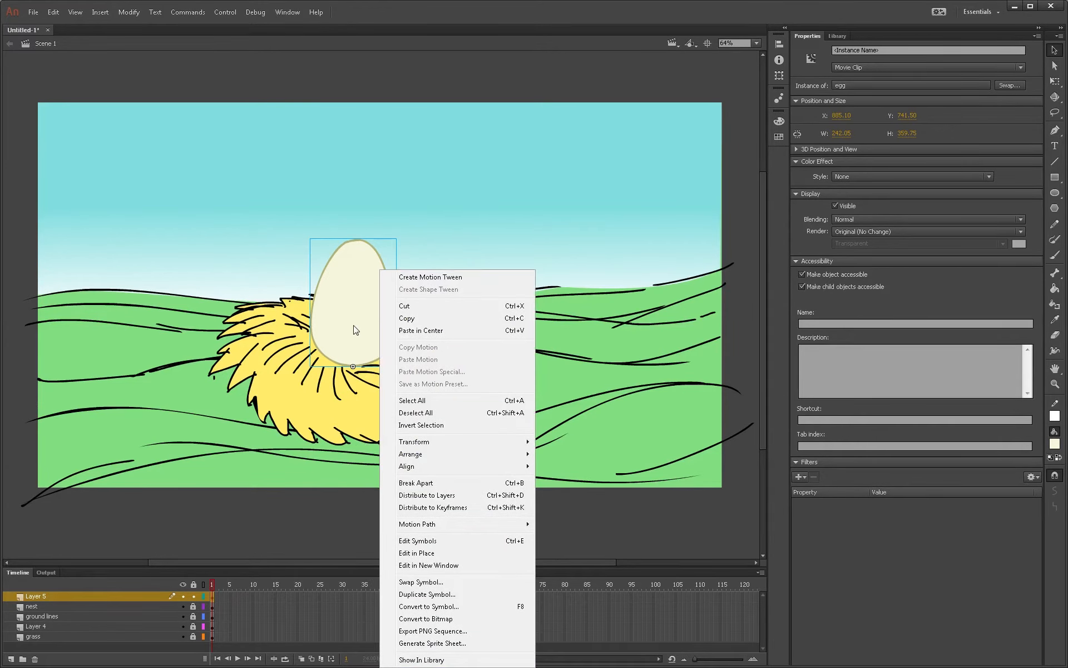
left_click(329, 322)
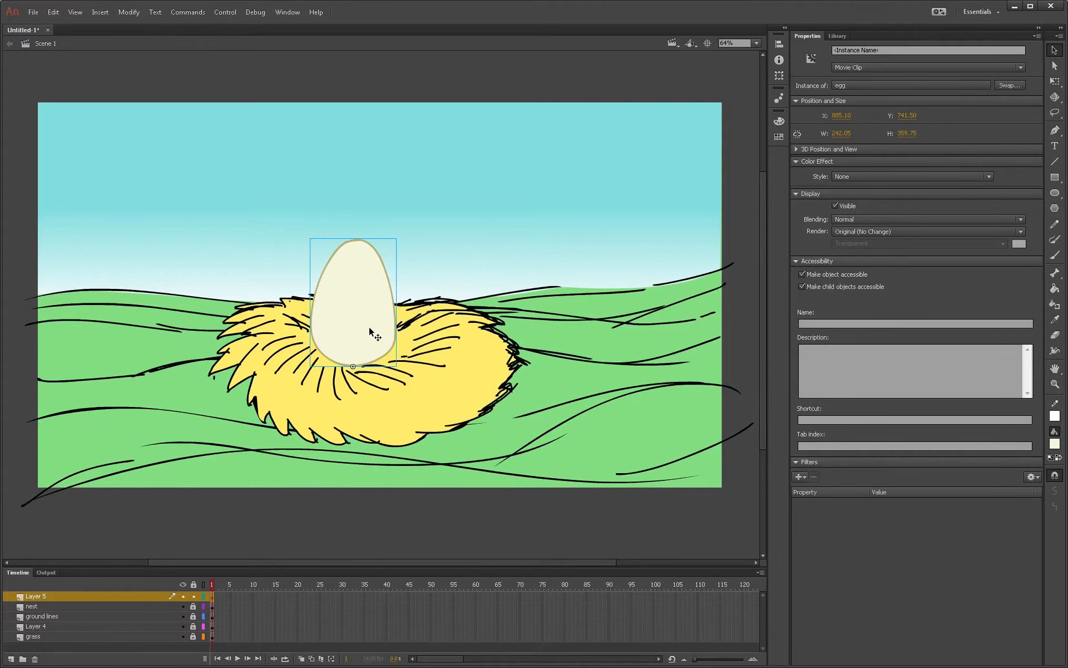
Step: Nudge the egg slightly to the right and convert it into a movie clip symbol named eggAnimation
left_click_drag(370, 327, 363, 340)
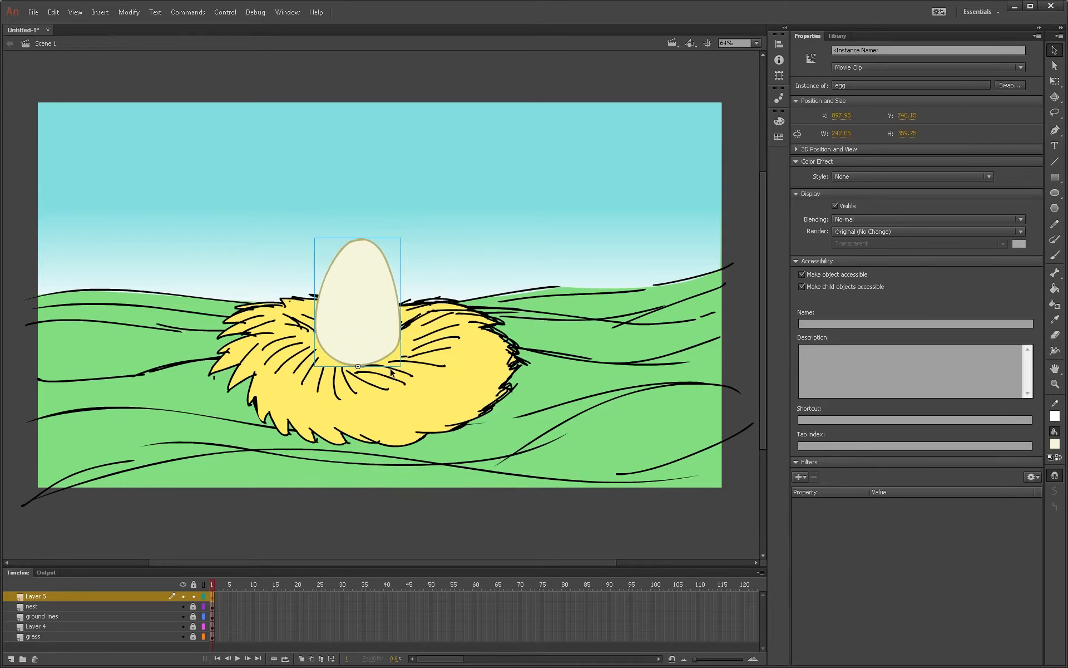
key("F8")
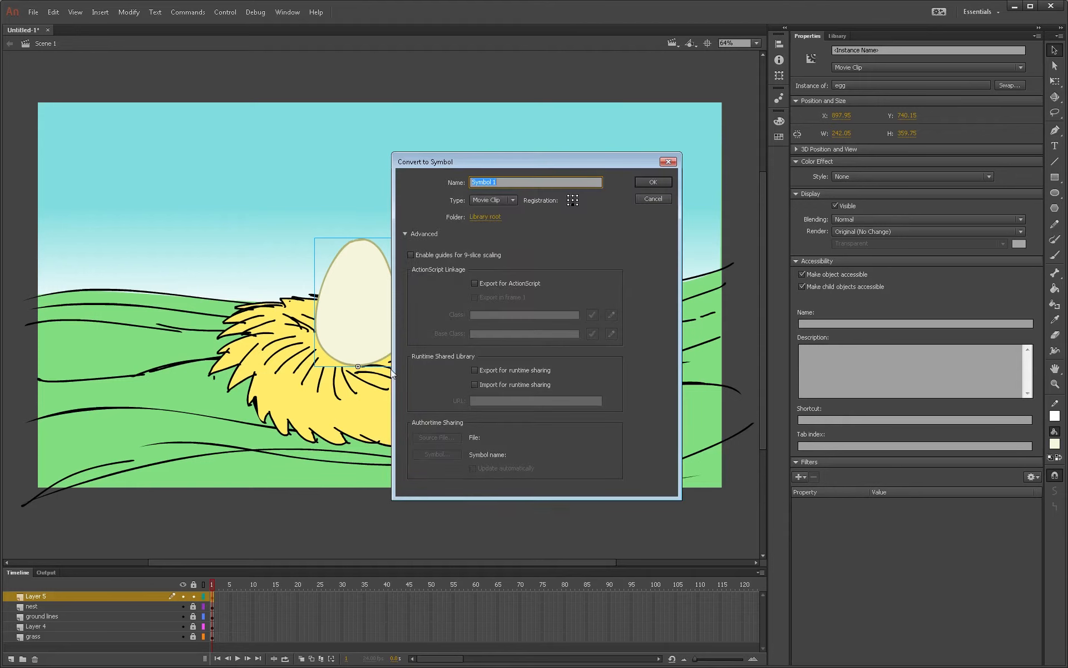
type("eggAnimation")
left_click(651, 183)
Step: Open the eggAnimation symbol for editing and rename its layer egg
double_click(376, 306)
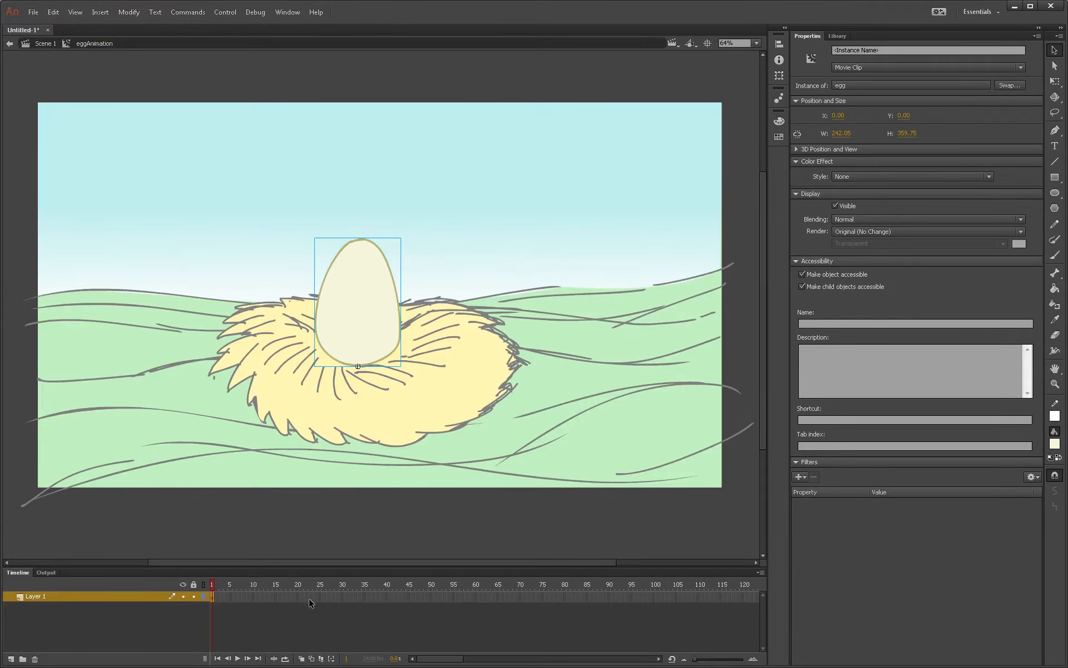
double_click(71, 596)
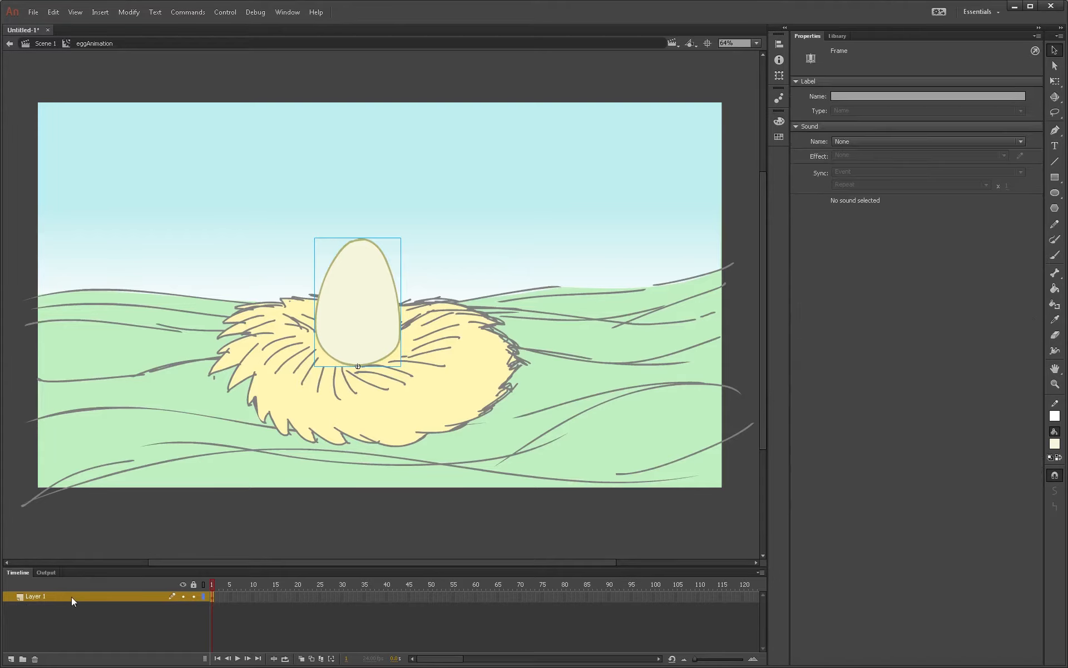
type("egg")
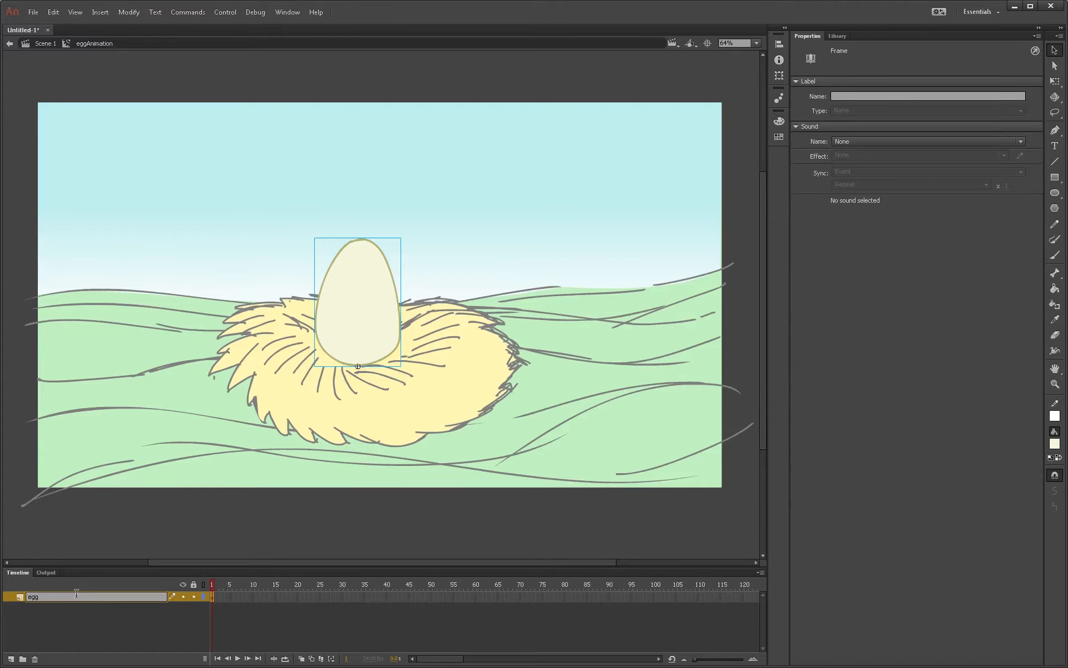
key("Return")
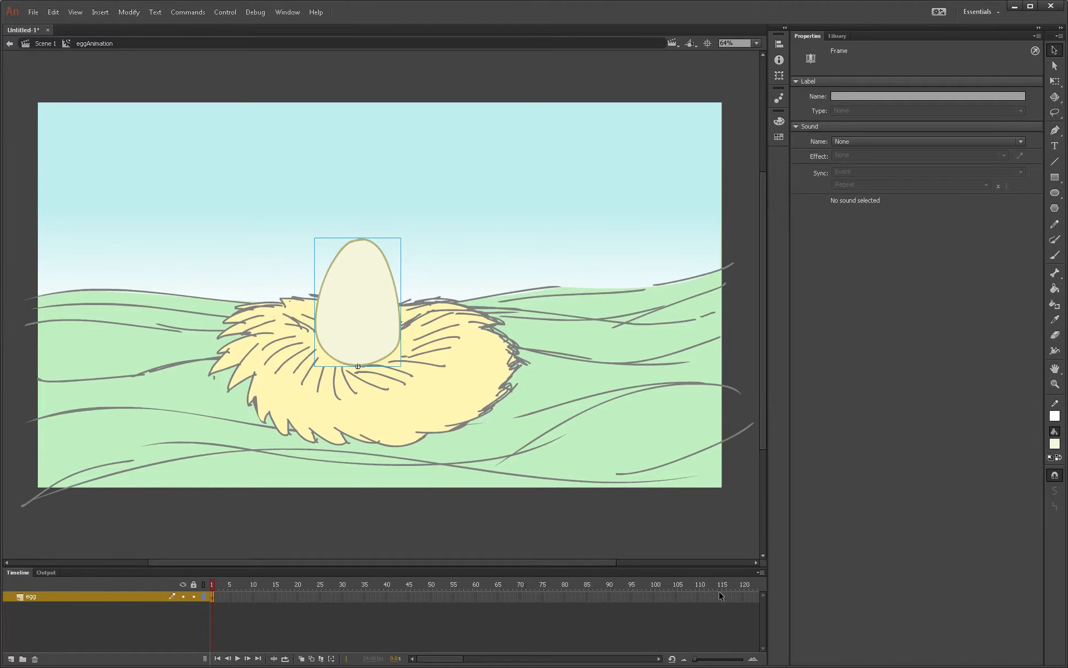
Step: Extend the egg layer to a keyframe at frame 120, and add a keyframe at frame 13 with the egg tilted slightly left
left_click(741, 599)
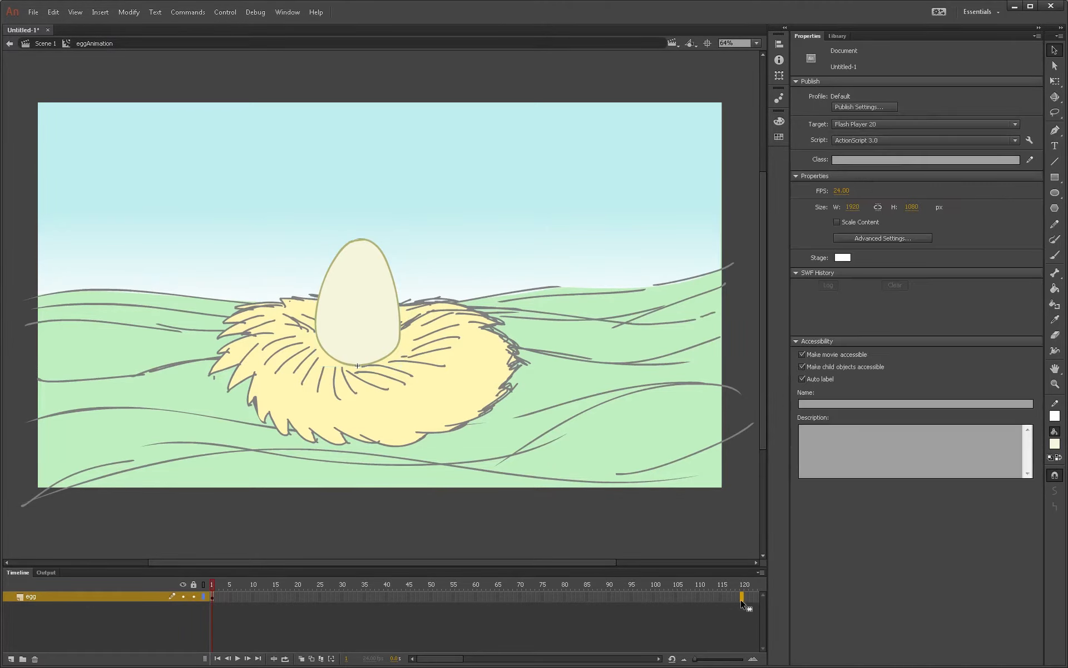
key("F5")
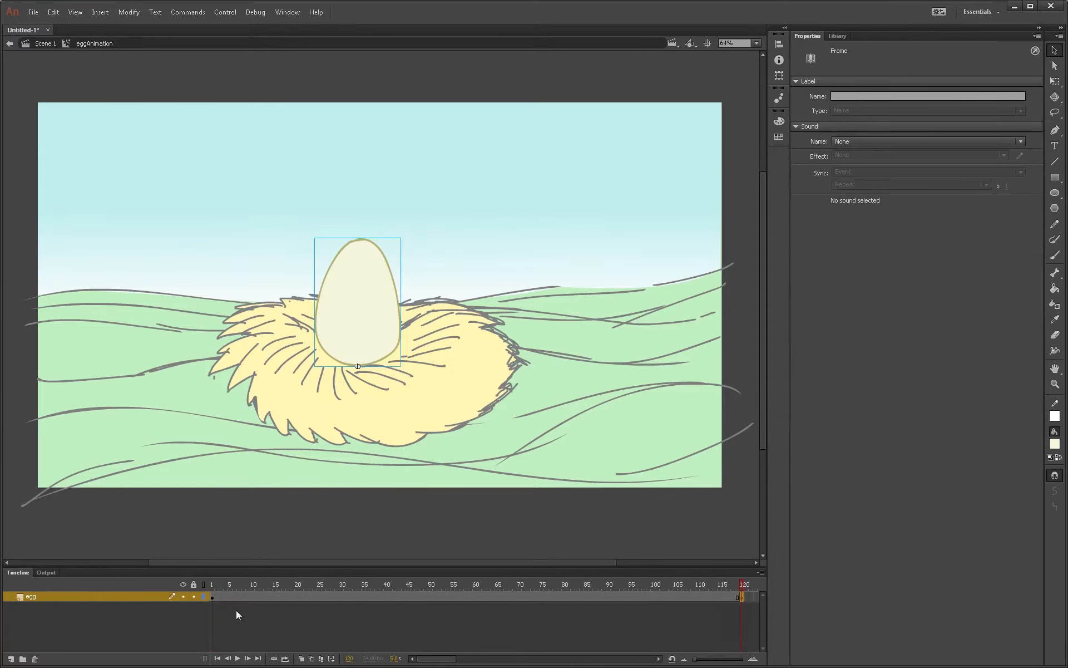
left_click(266, 599)
right_click(365, 303)
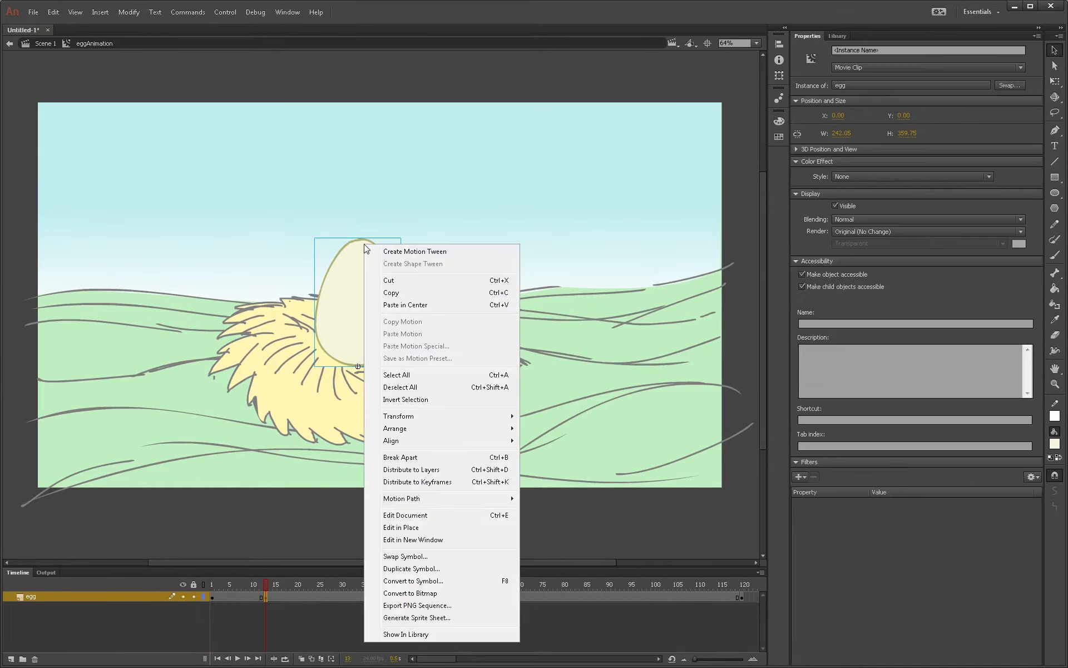
mouse_move(387, 423)
left_click(337, 417)
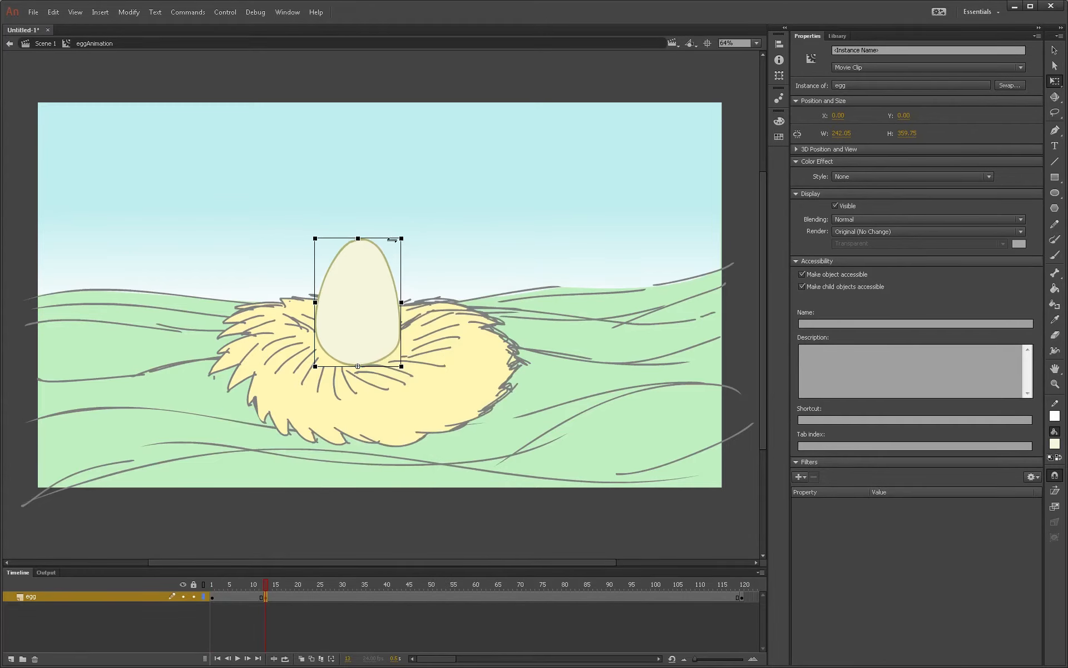
left_click_drag(410, 238, 383, 237)
Step: Add a keyframe at frame 30 and tilt the egg further to the left about its base
left_click(339, 597)
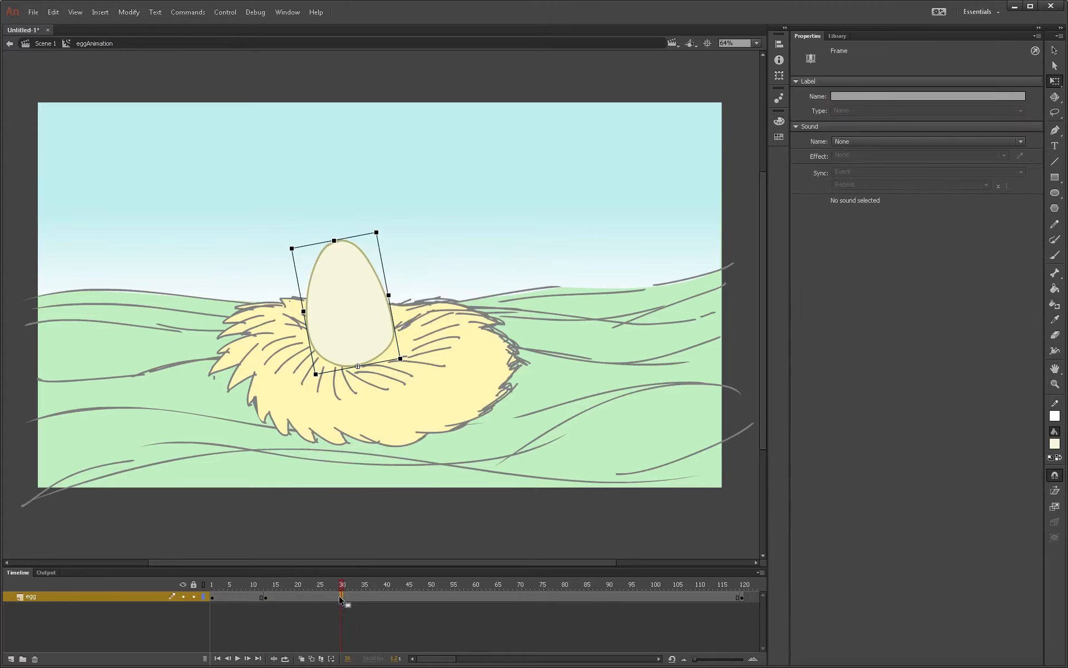
key("F6")
left_click_drag(382, 232, 361, 230)
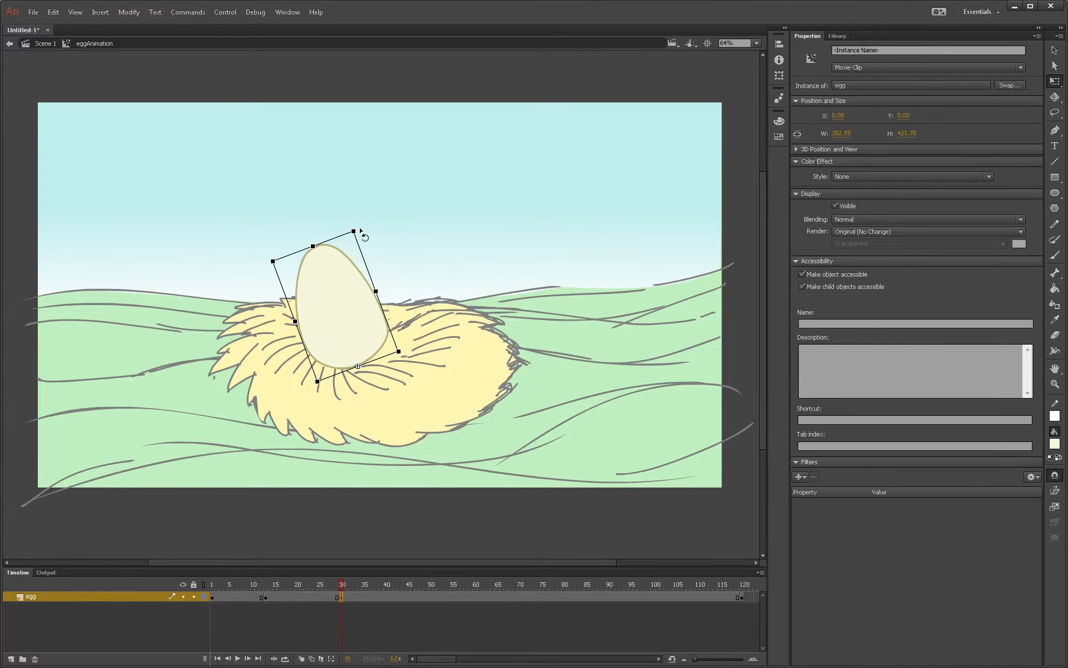
Step: Insert a blank keyframe at frame 49 and paste the upright egg in place there
left_click(415, 597)
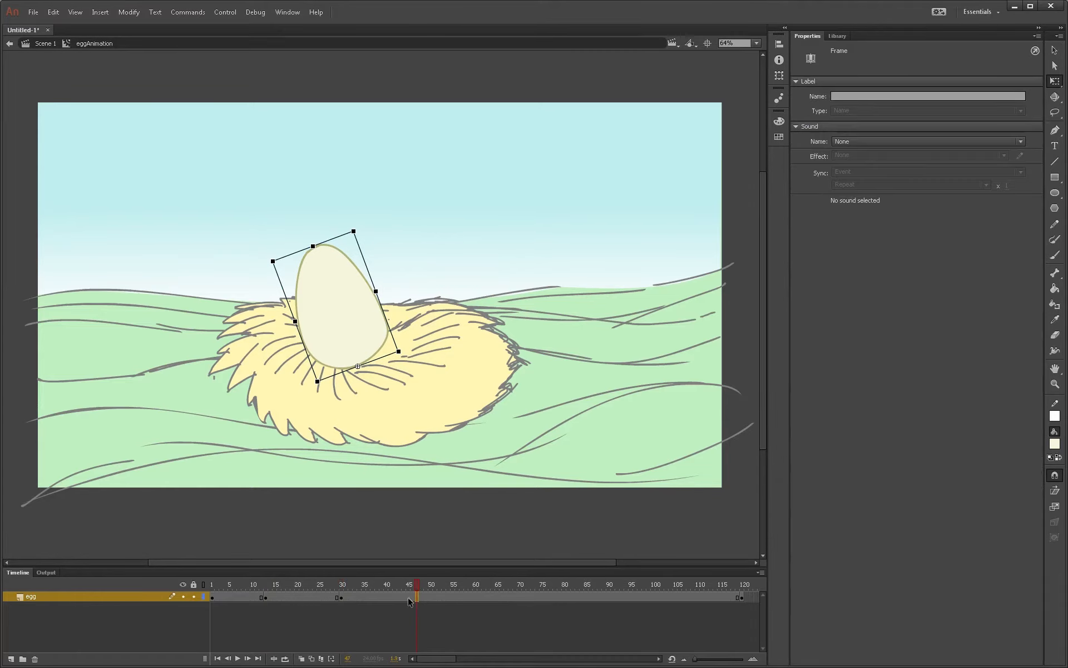
left_click(234, 597)
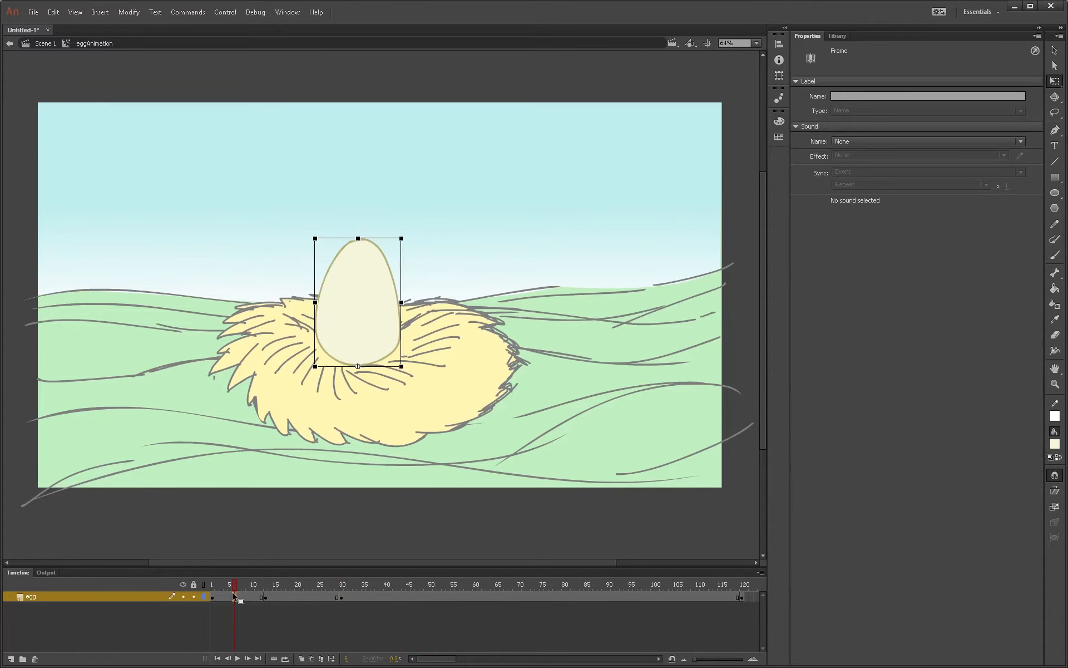
left_click(431, 598)
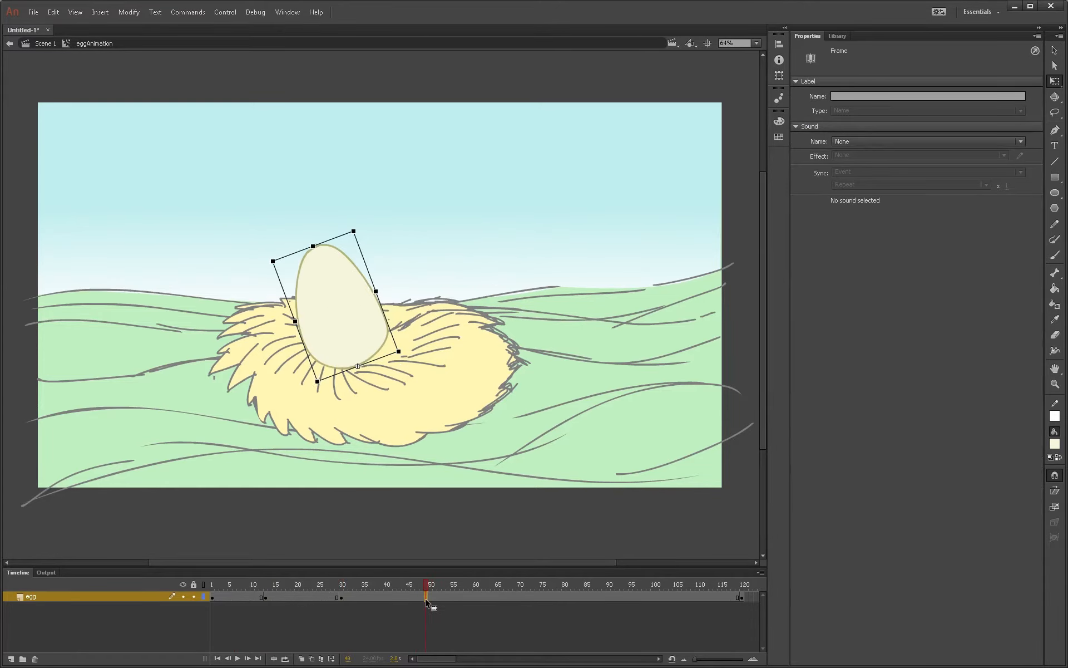
key("F7")
key("ctrl+shift+v")
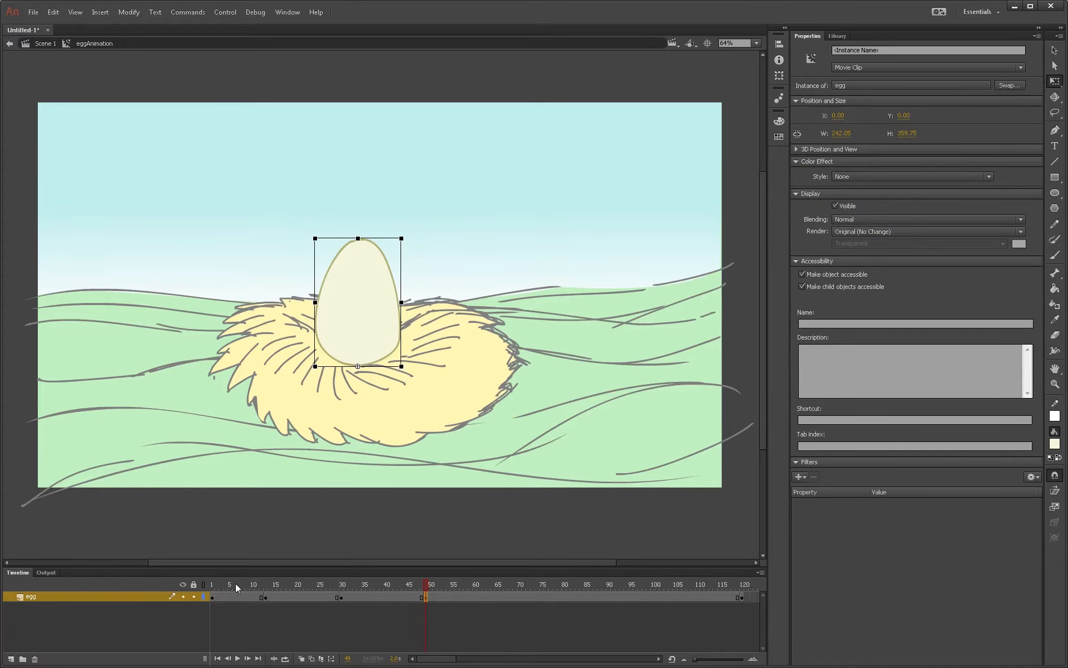
Step: Add upright egg keyframes at frames 69, 71, 75, 79 and 82
left_click_drag(242, 588, 450, 584)
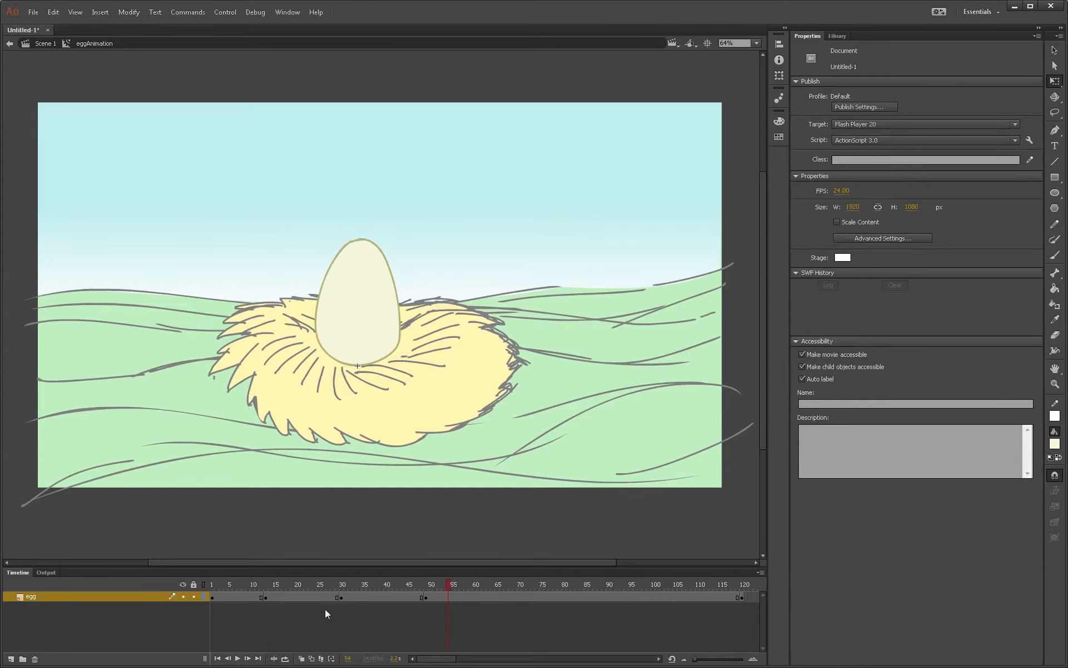
left_click(471, 598)
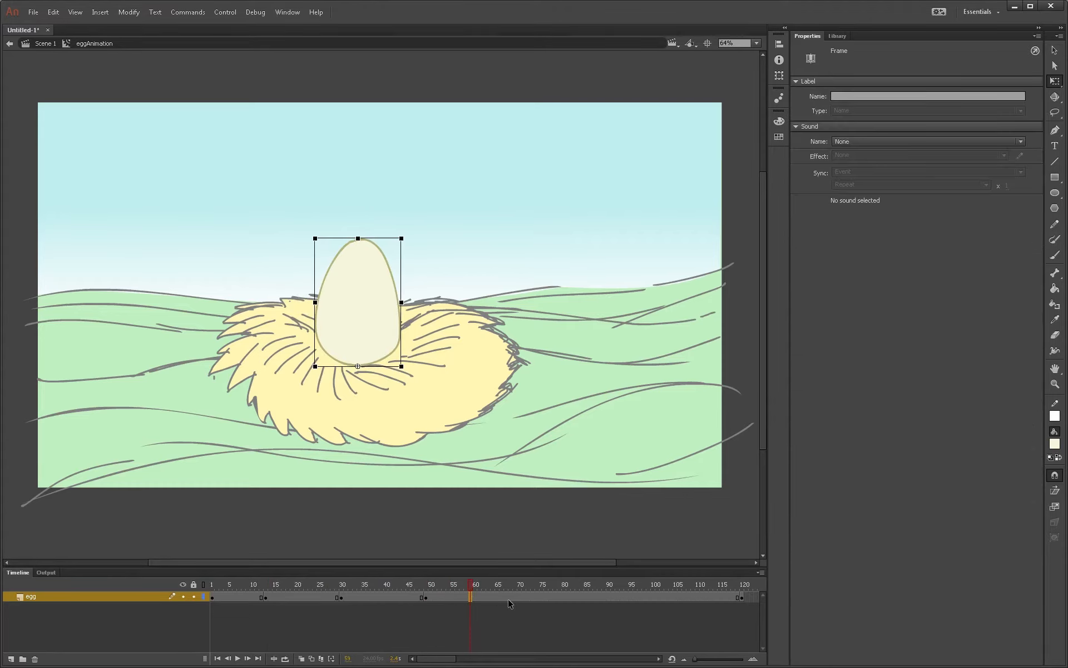
left_click(476, 599)
left_click(514, 598)
key("F6")
key("F6")
left_click(543, 599)
left_click_drag(559, 596, 572, 598)
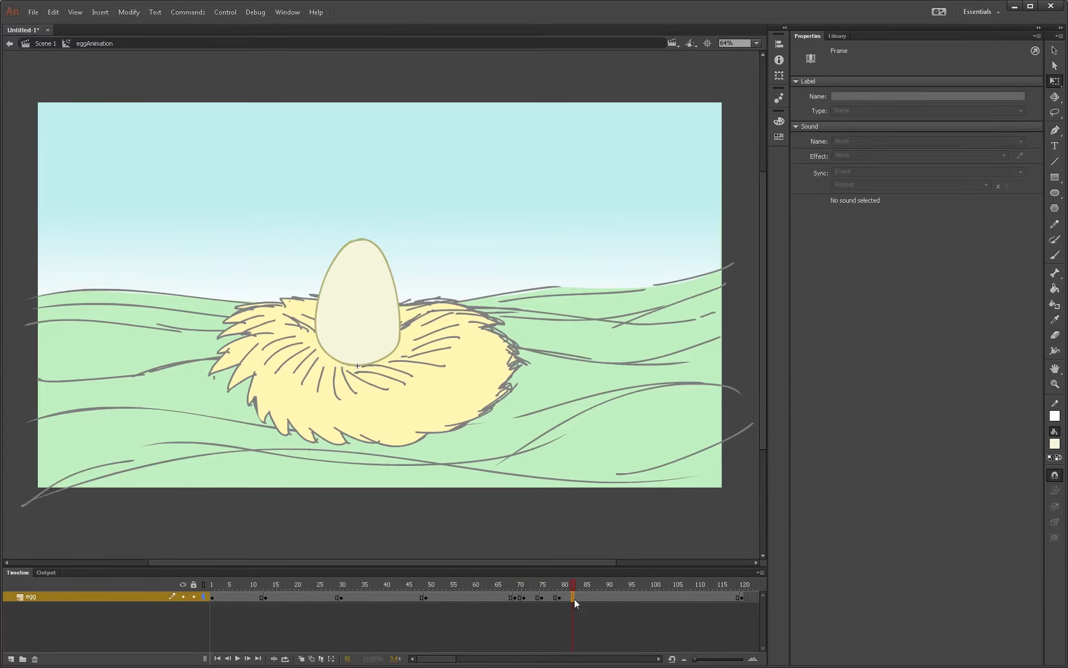
Step: Tilt the egg slightly left in the keyframe at frame 69 and to the right in the one at frame 71
left_click(511, 598)
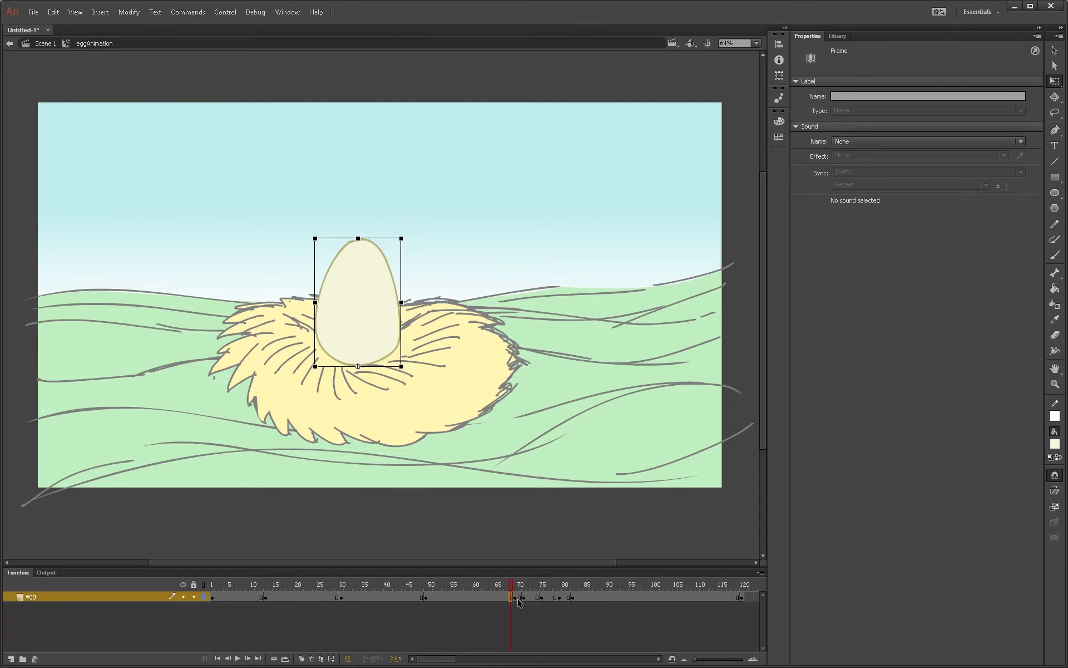
left_click(518, 600)
left_click_drag(410, 241, 397, 231)
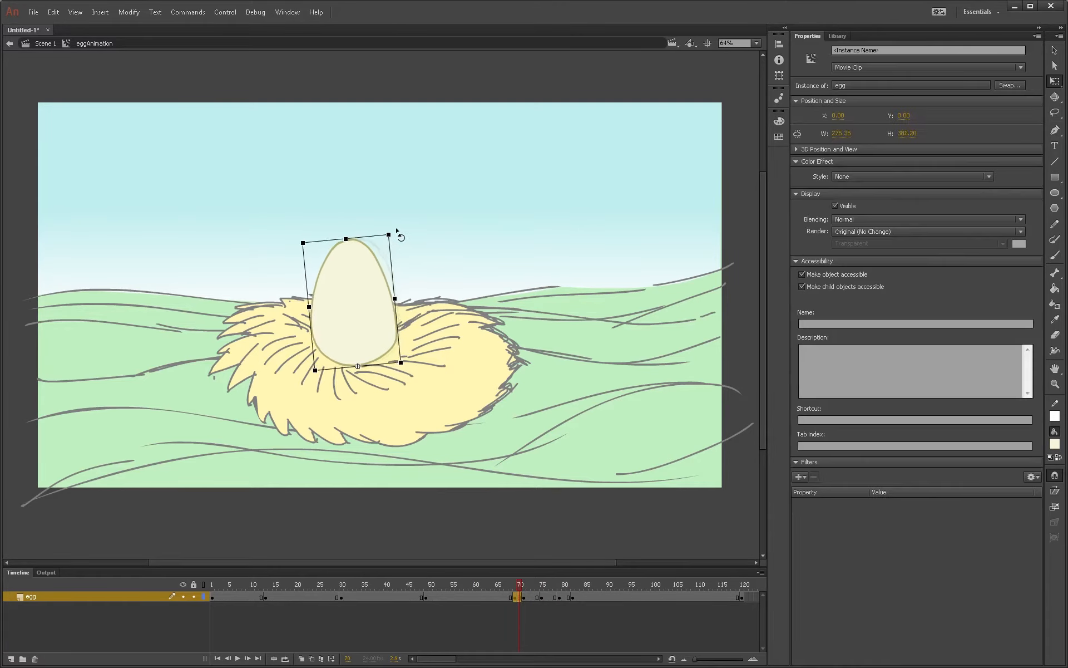
left_click(530, 600)
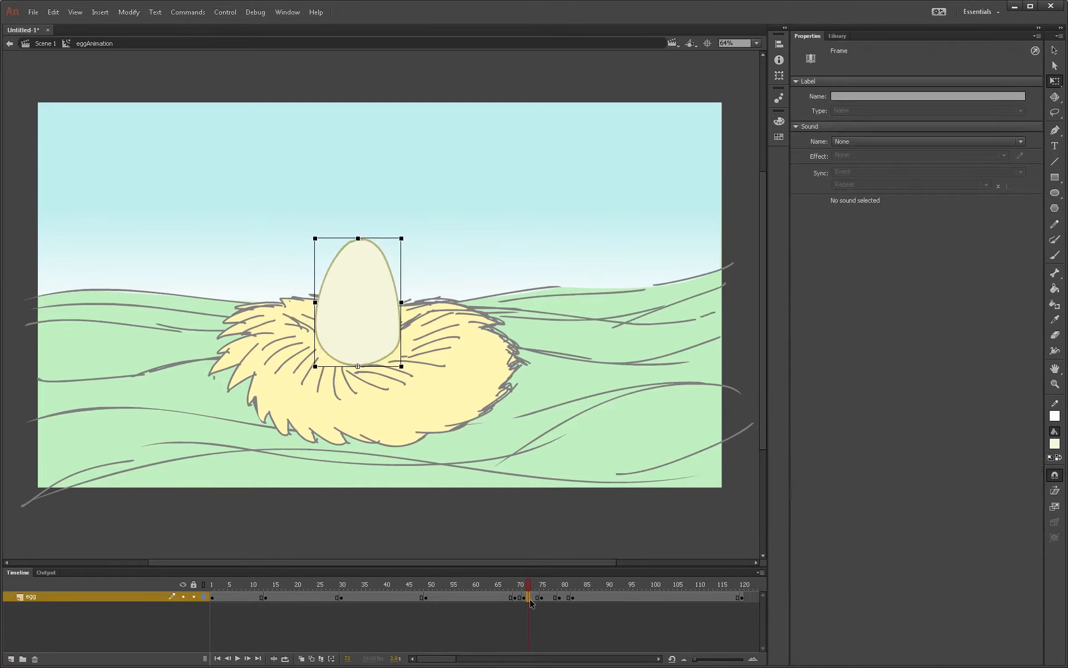
left_click_drag(426, 240, 442, 249)
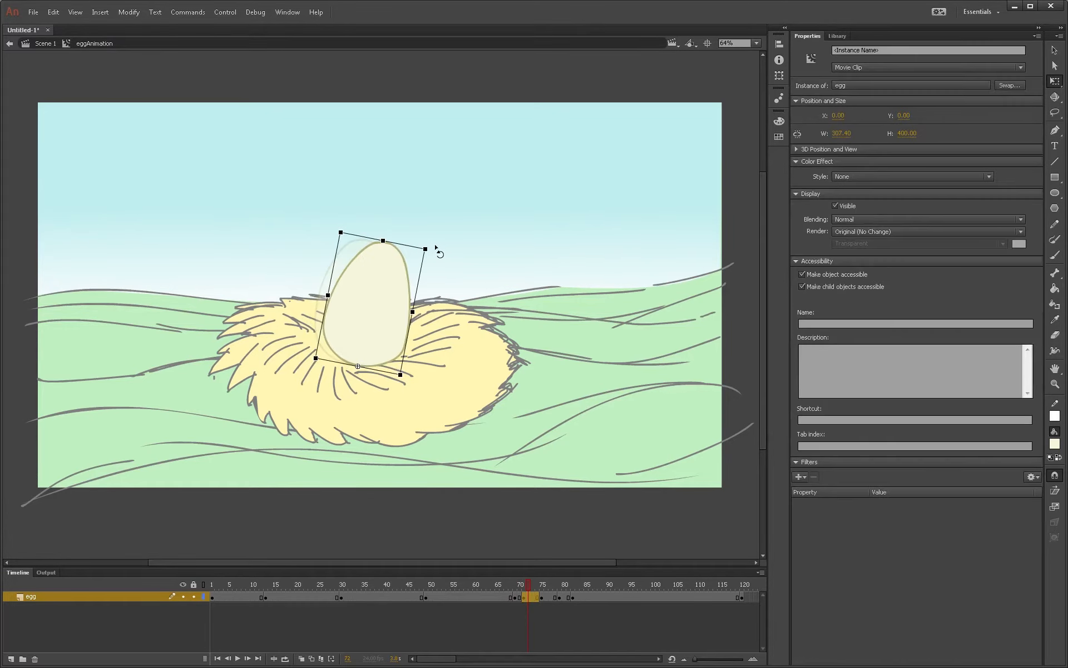
Step: Tilt the egg to the left in the keyframe at frame 75 and to the right in the one at frame 79
left_click(548, 598)
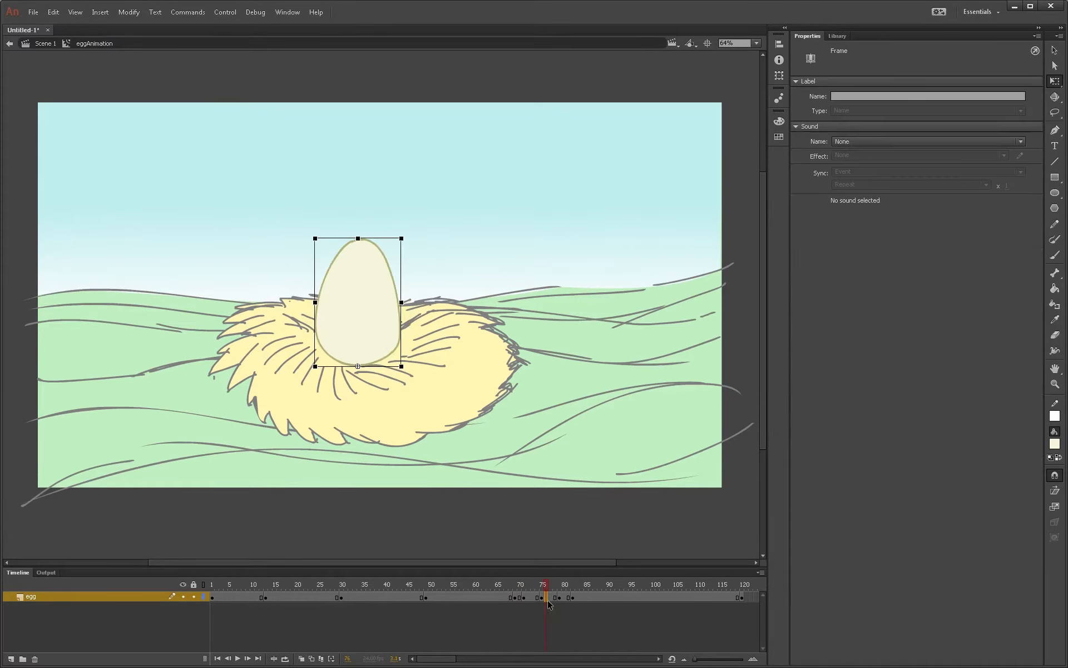
left_click_drag(410, 243, 385, 240)
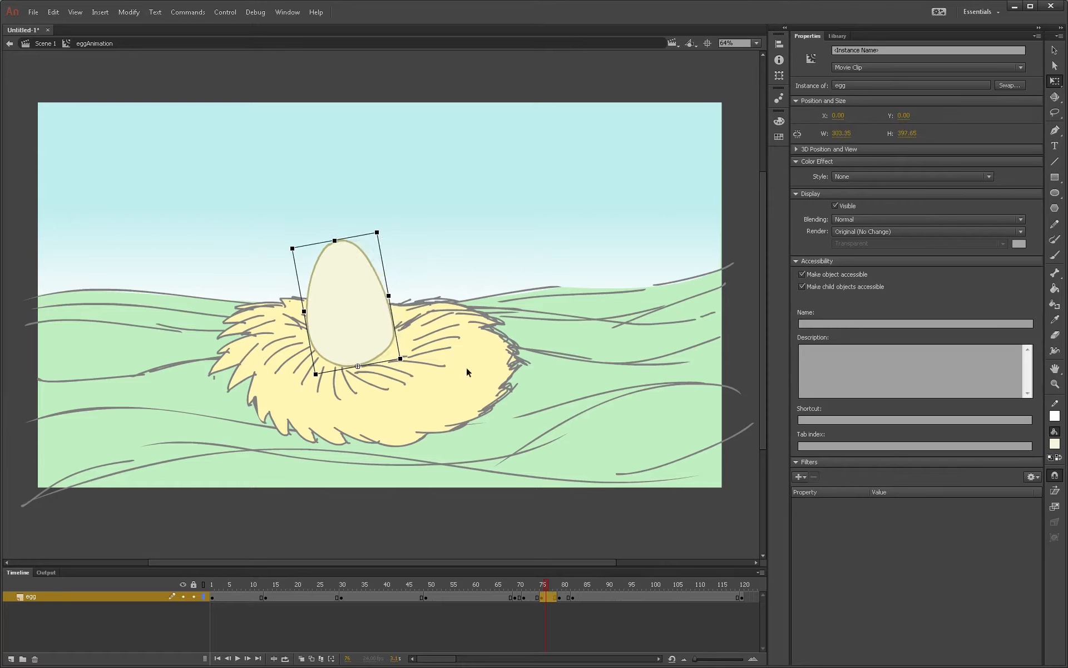
left_click(564, 597)
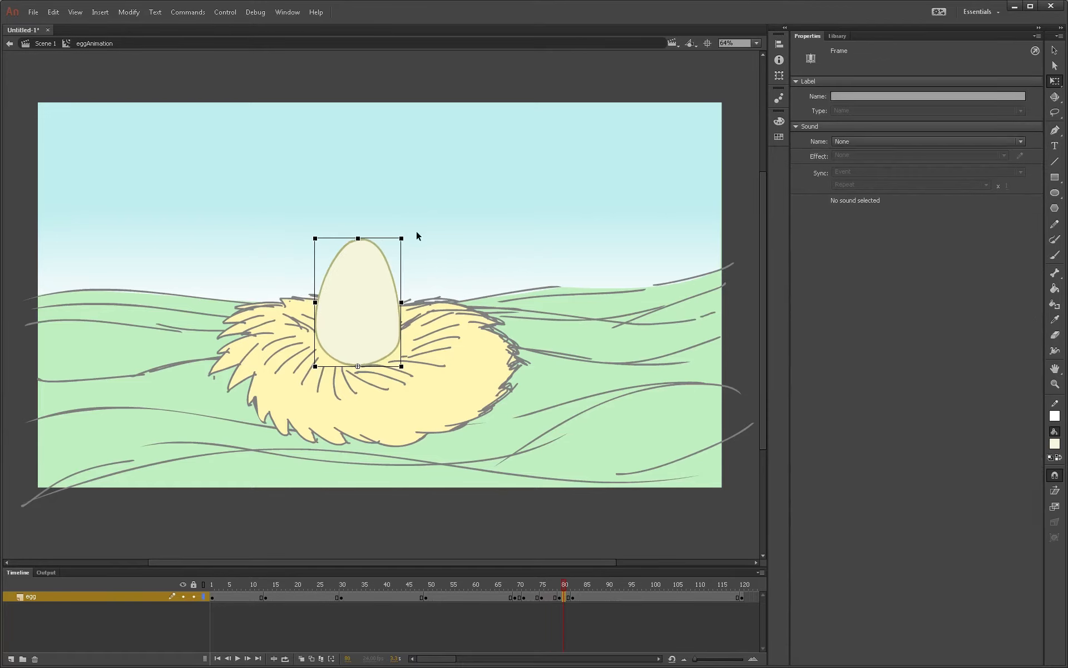
left_click_drag(412, 240, 436, 248)
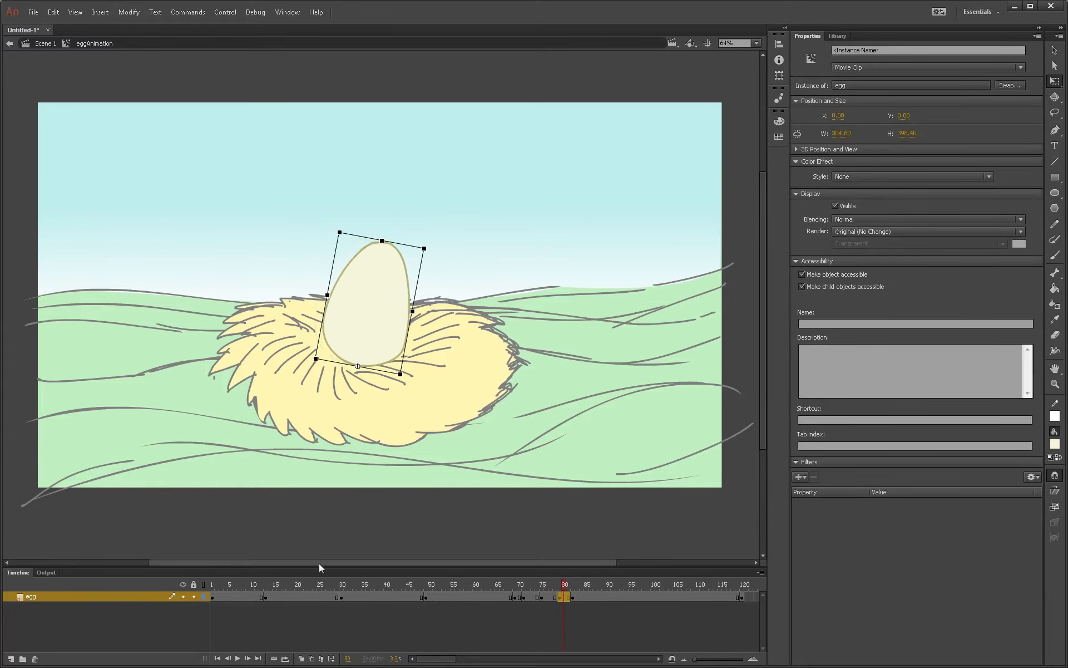
Step: Create classic tweens between all egg keyframes from frame 1 to frame 82
left_click(231, 602)
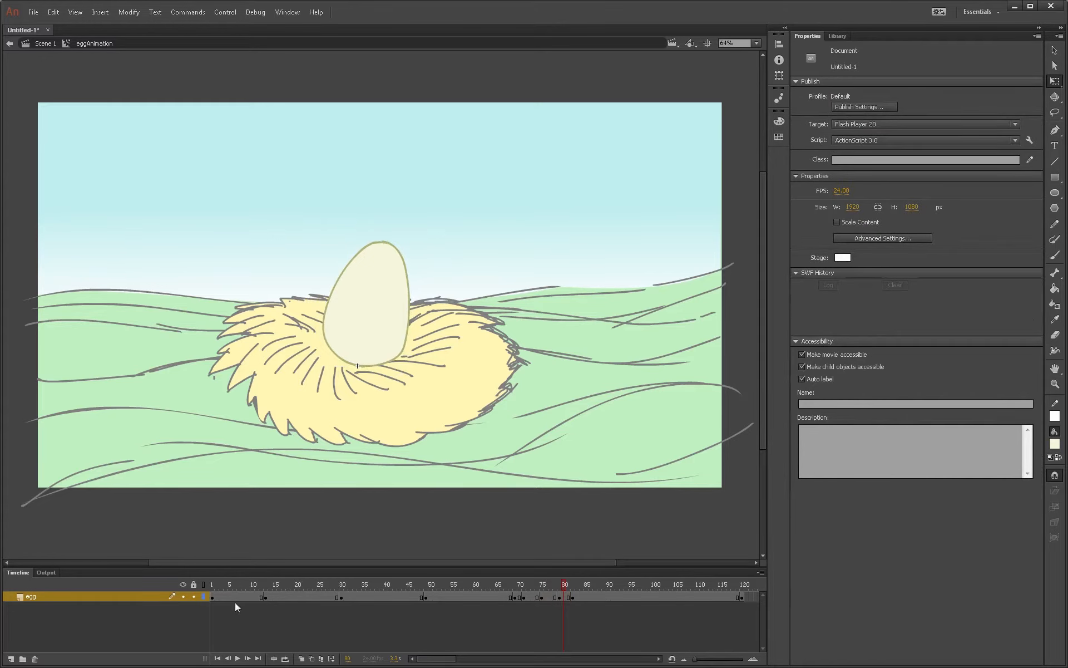
left_click_drag(229, 597, 562, 598)
right_click(356, 596)
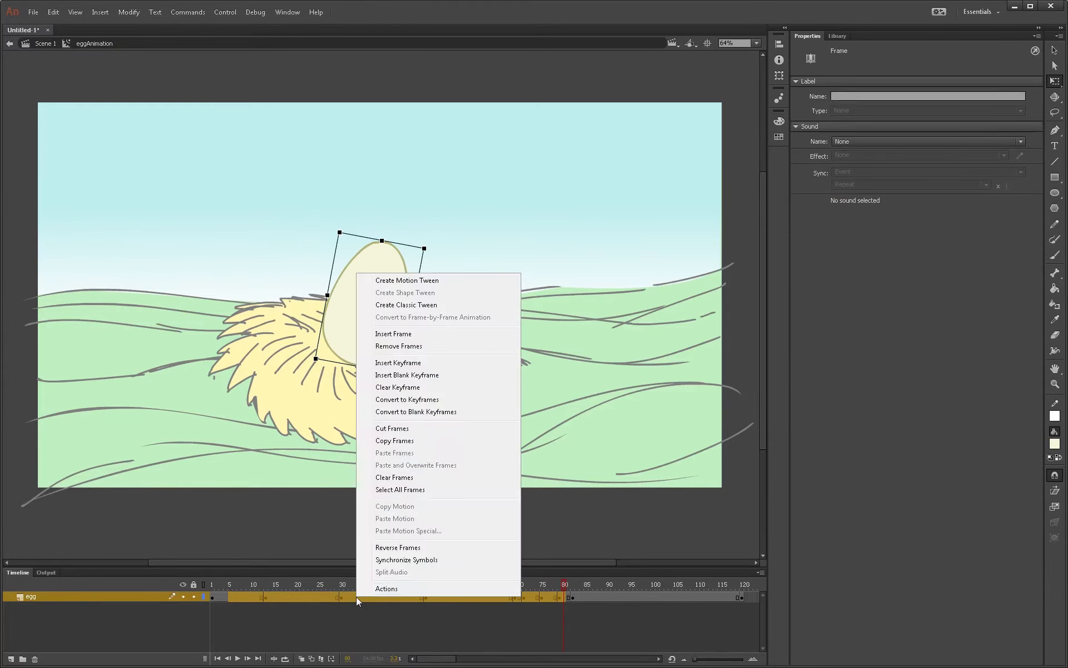
left_click(428, 311)
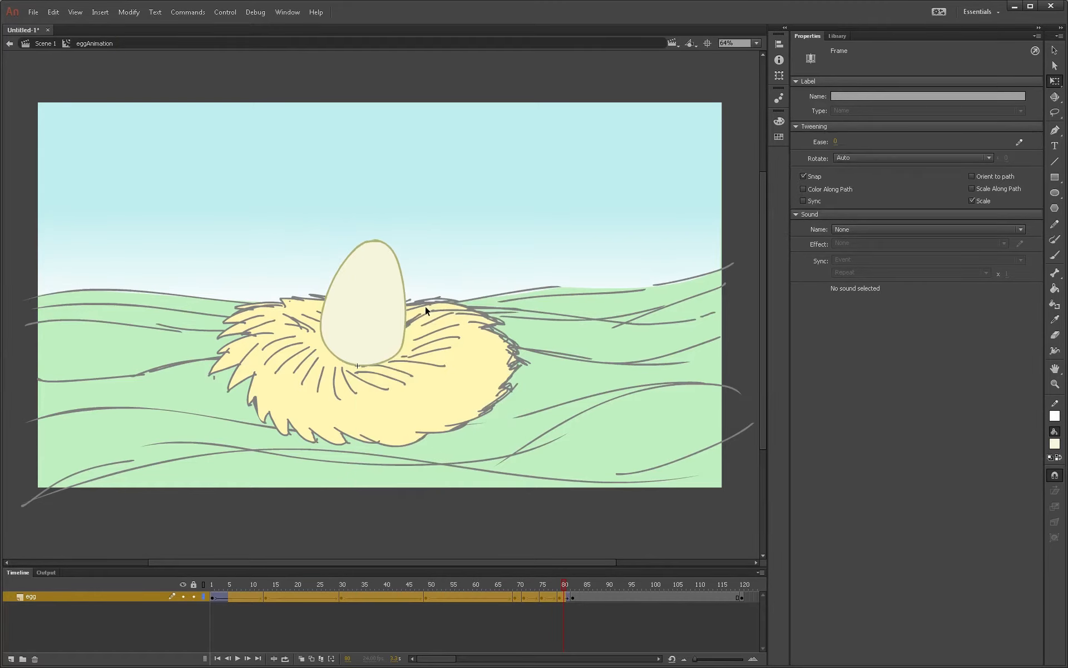
left_click_drag(272, 585, 306, 593)
right_click(306, 594)
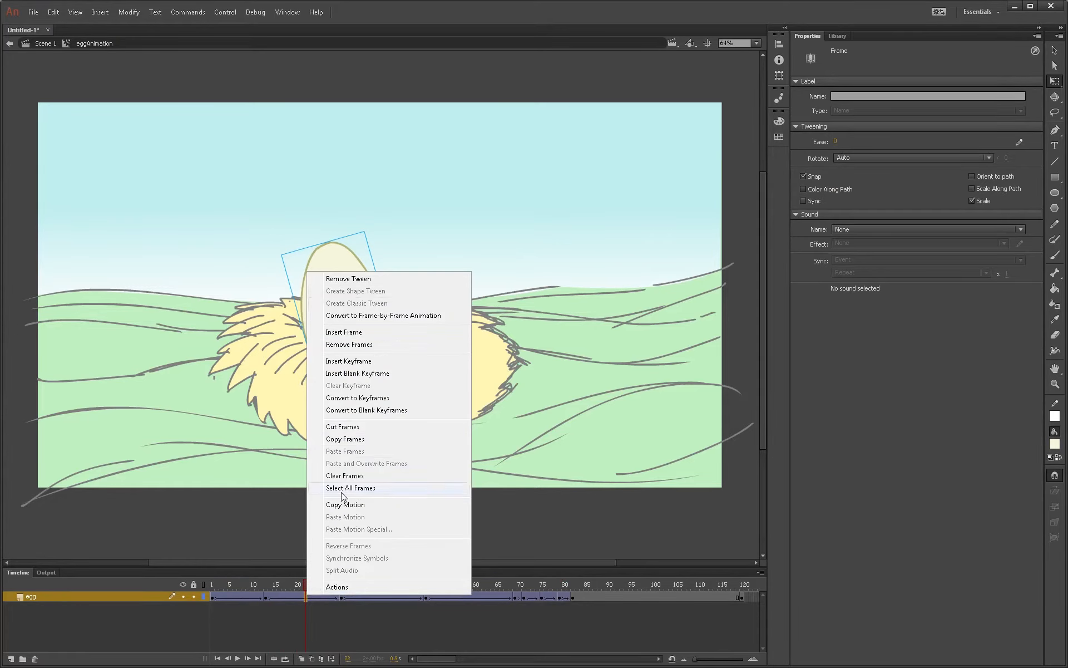
left_click(622, 596)
right_click(623, 595)
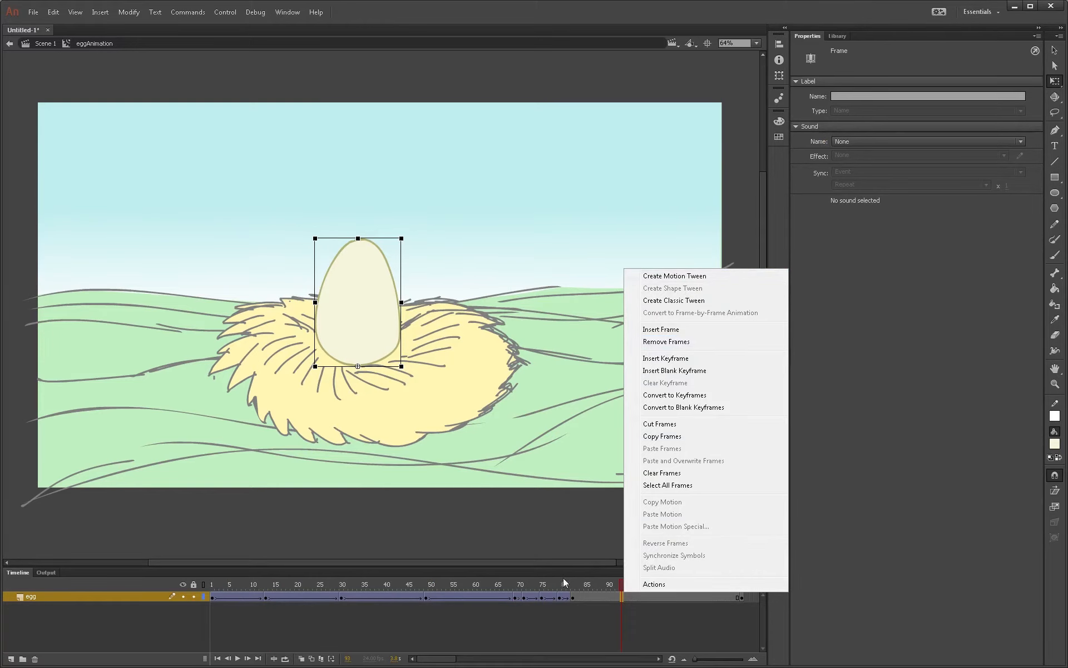
left_click(567, 616)
Step: Play the egg's wobble animation from frame 1 to check its motion
left_click_drag(594, 594, 192, 606)
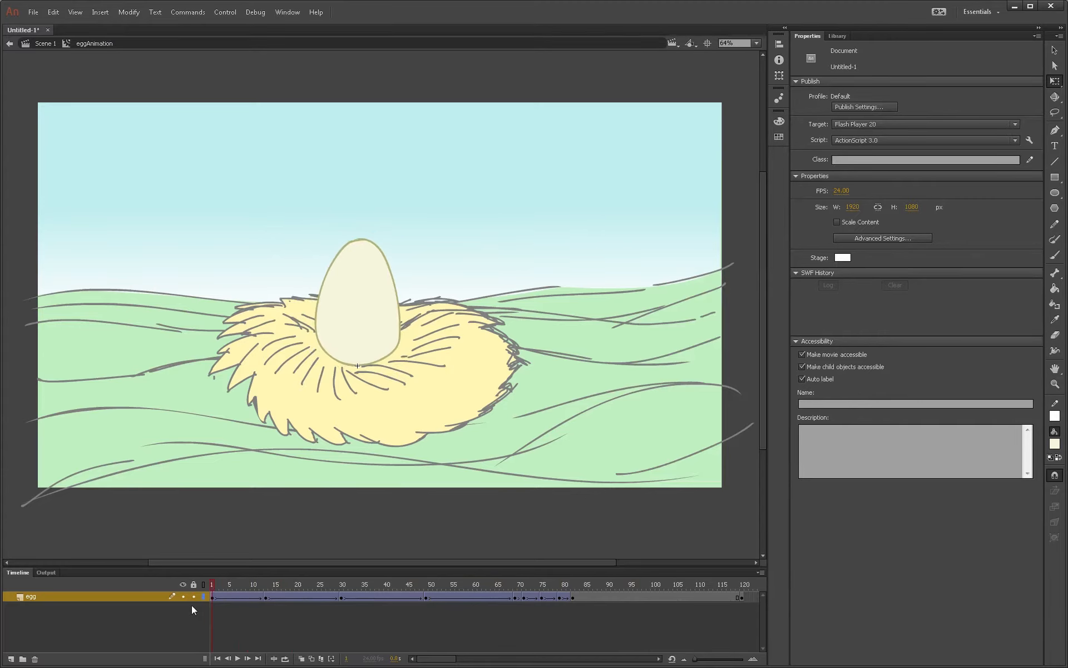
key("Return")
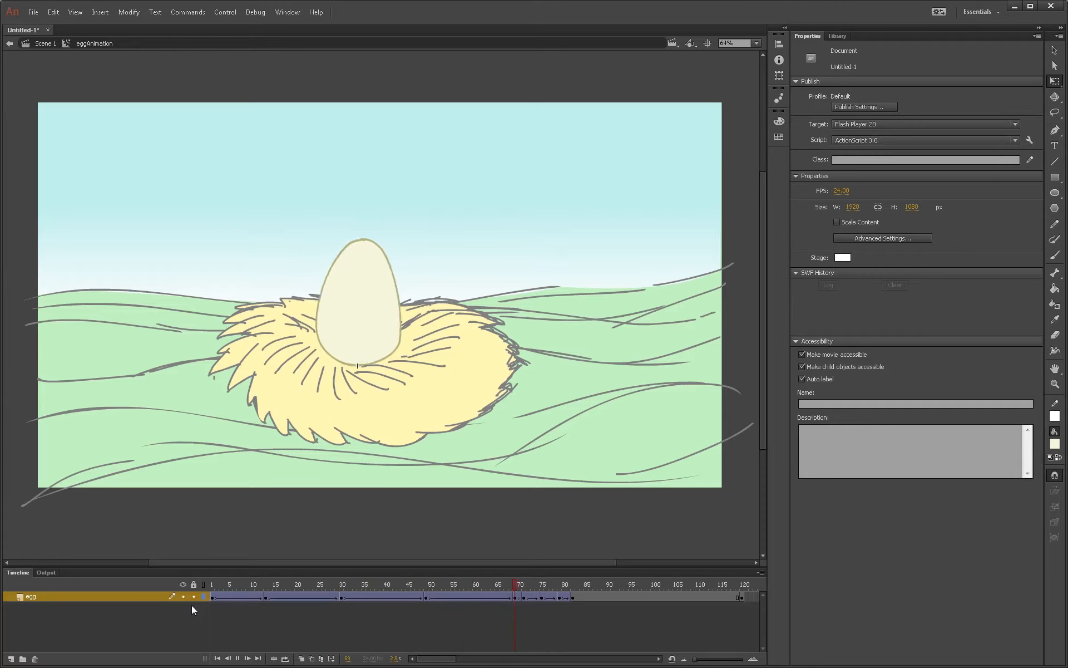
key("Return")
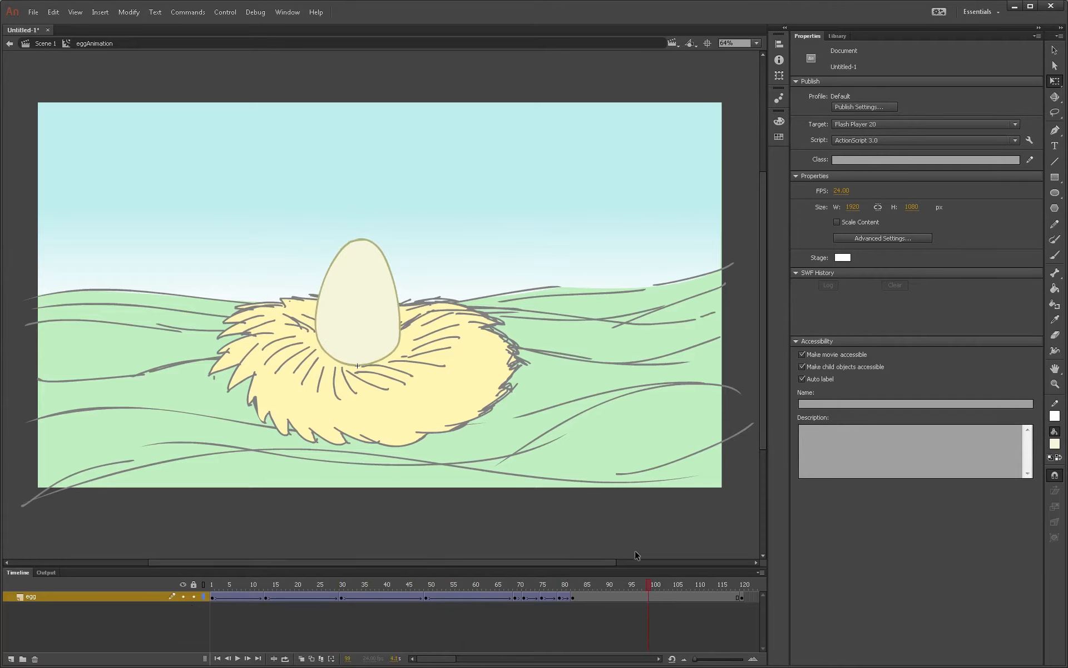
Step: Move the keyframe at frame 82 to frame 91, and add a keyframe at frame 105 with the egg tilted strongly right
mouse_move(652, 588)
left_mouse_down()
mouse_move(572, 590)
mouse_move(612, 597)
mouse_move(663, 586)
left_mouse_up()
left_click(572, 593)
left_click(674, 597)
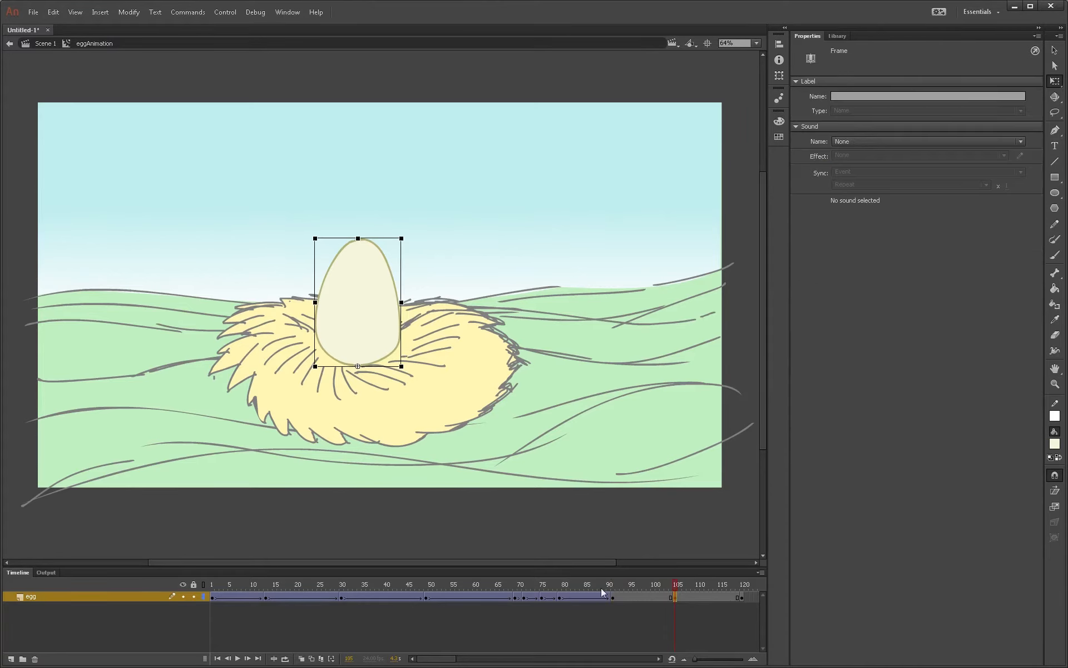
left_click_drag(411, 243, 484, 258)
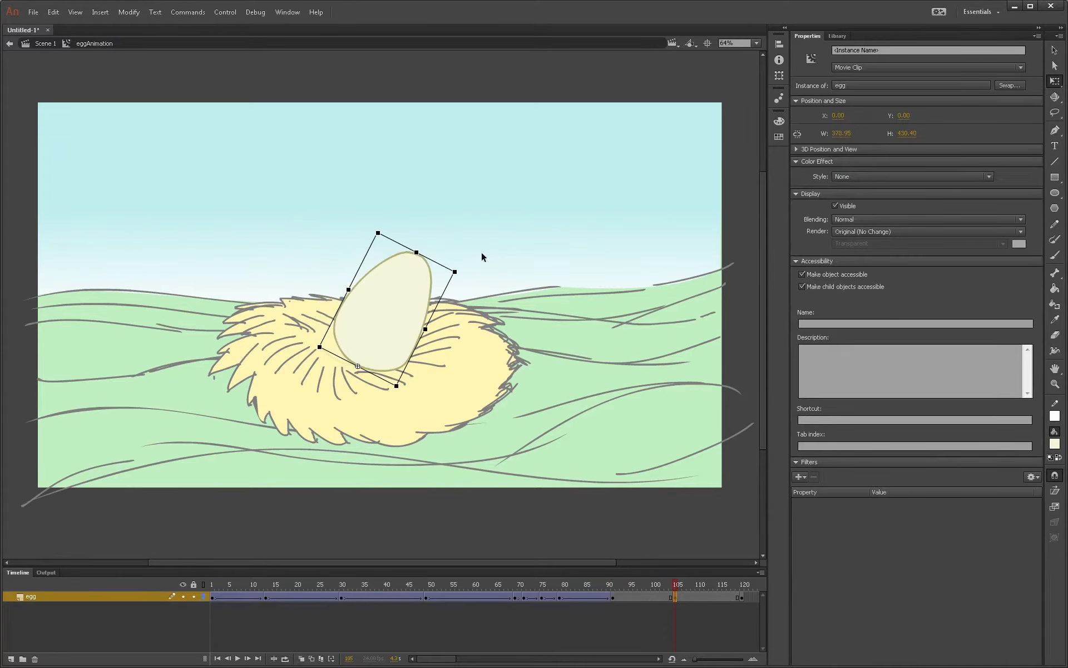
Step: Create classic tweens between the egg keyframes at frames 91, 105 and 120
left_click_drag(650, 597, 692, 597)
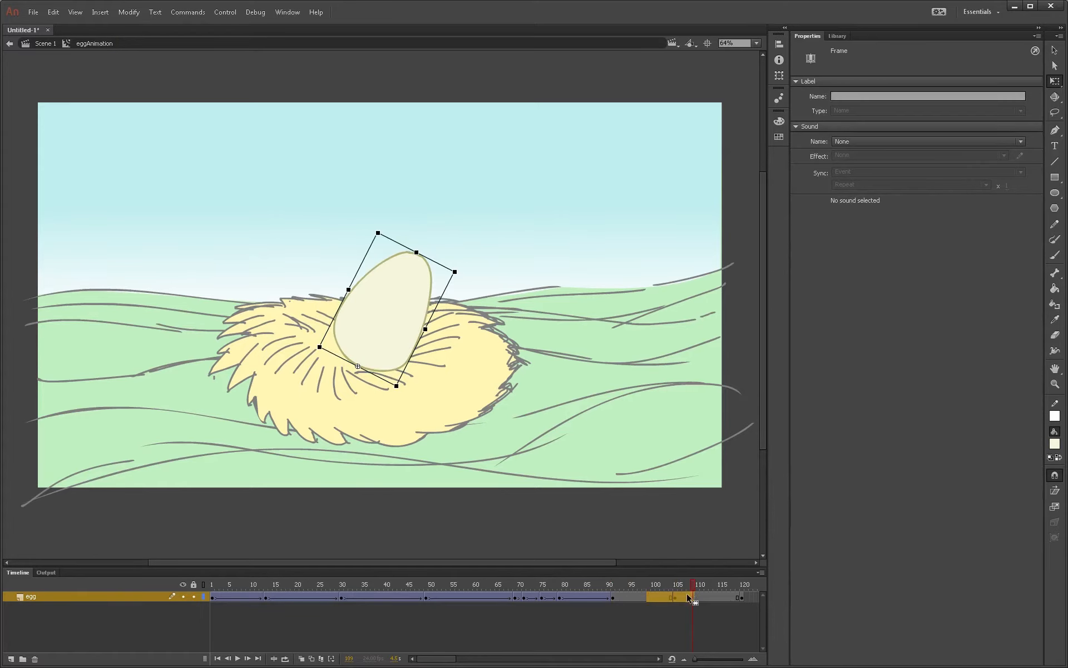
right_click(693, 596)
left_click(757, 303)
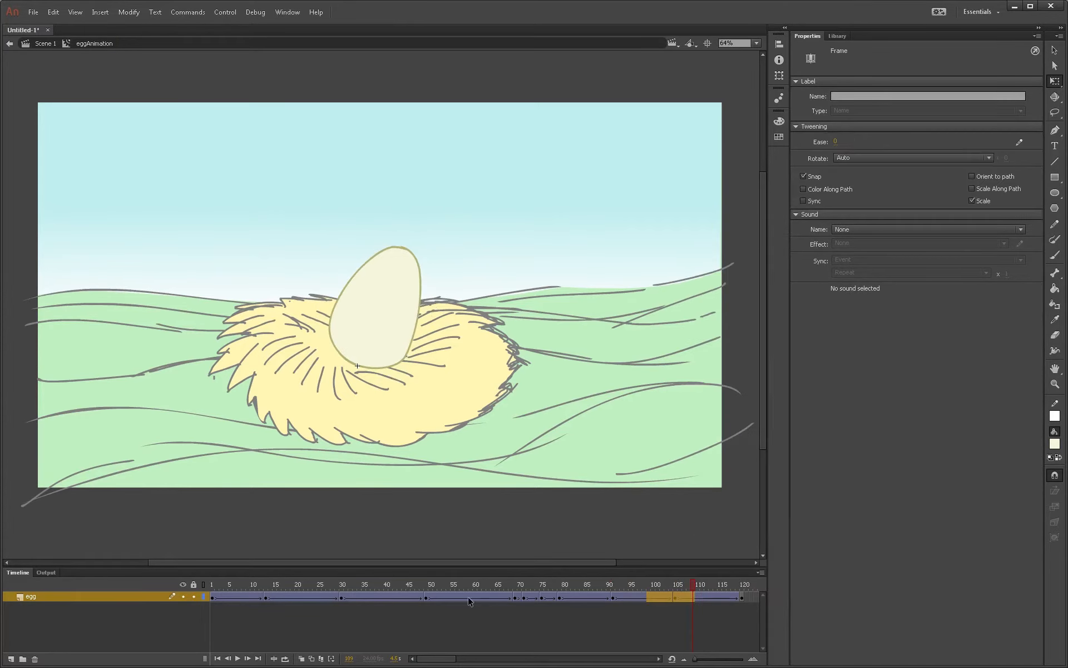
Step: Extend the egg layer's frames to frame 169, holding the egg after its last keyframe
left_click_drag(433, 659, 461, 660)
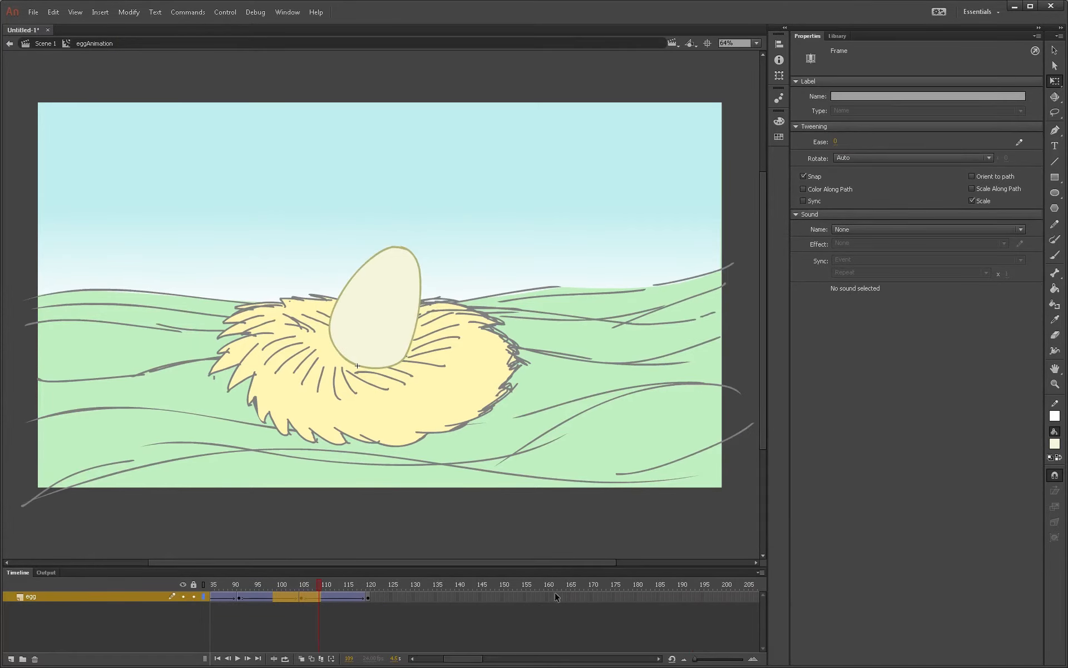
left_click(586, 597)
key("F5")
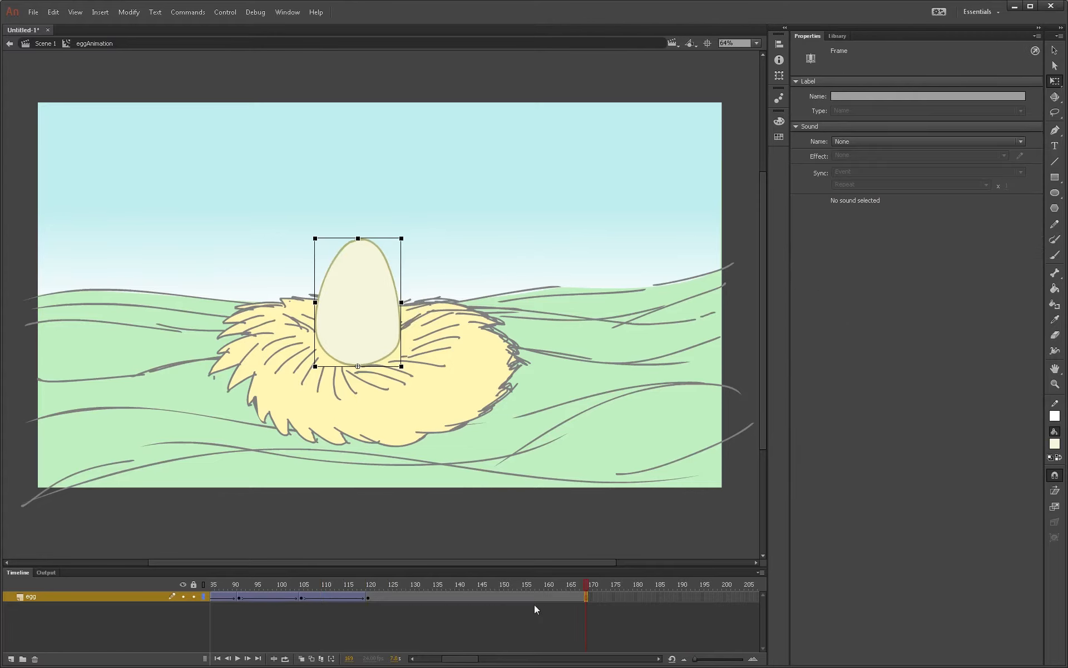
Step: Leave the eggAnimation clip, return to Scene 1 and deselect the egg
left_click_drag(460, 659, 410, 651)
left_click(41, 46)
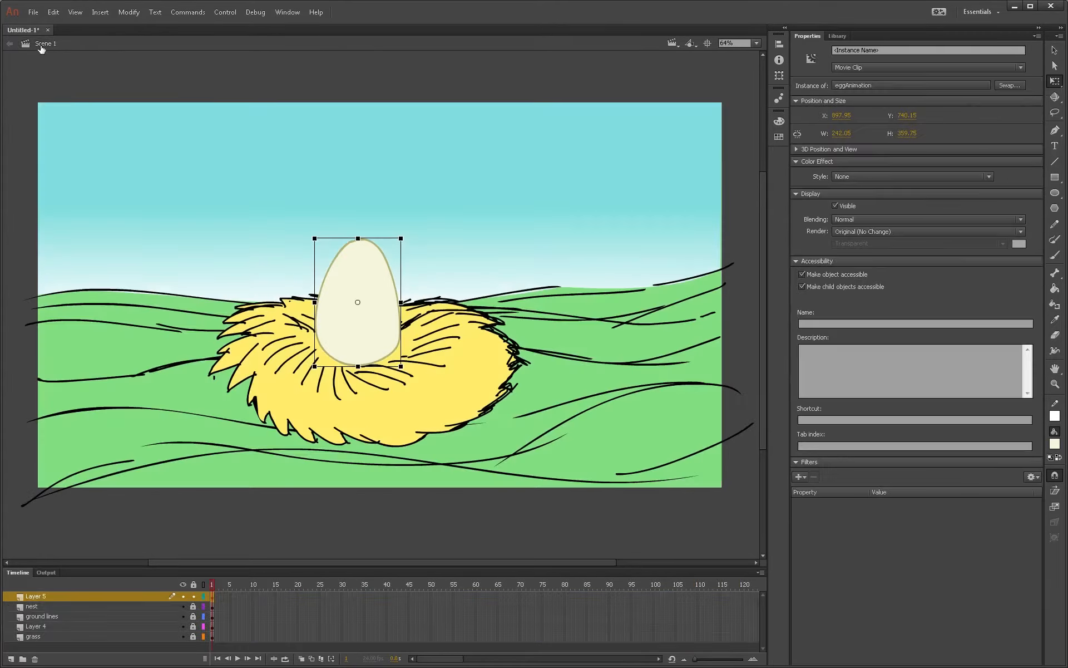
left_click(377, 90)
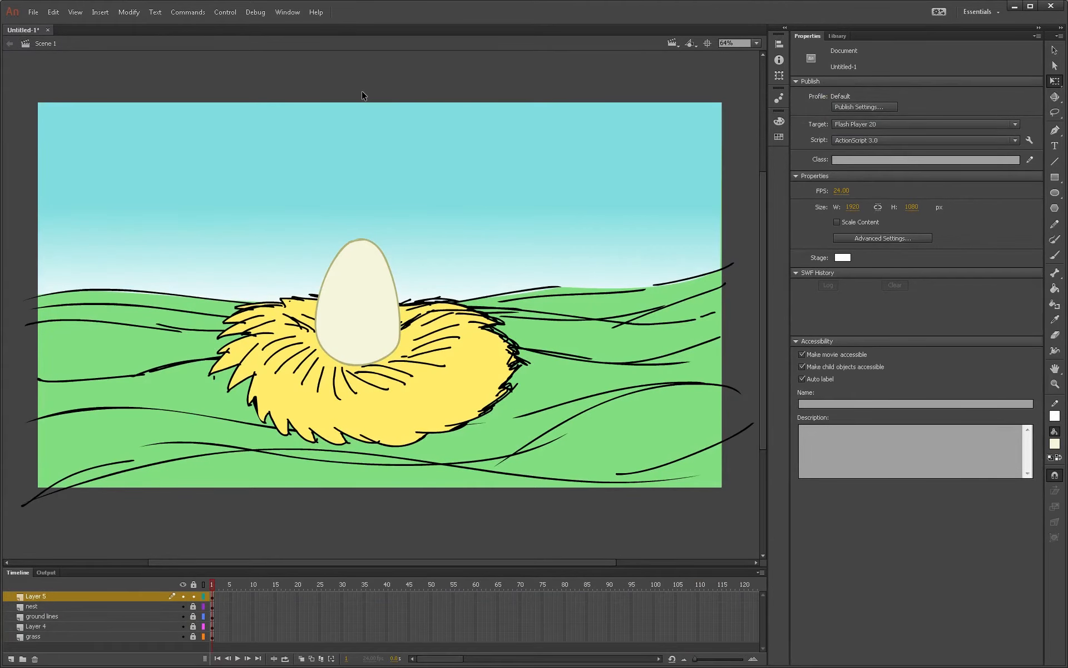
Step: Start saving the document and create a new folder named 05072016 inside RawVideoFiles as its location
key("ctrl+s")
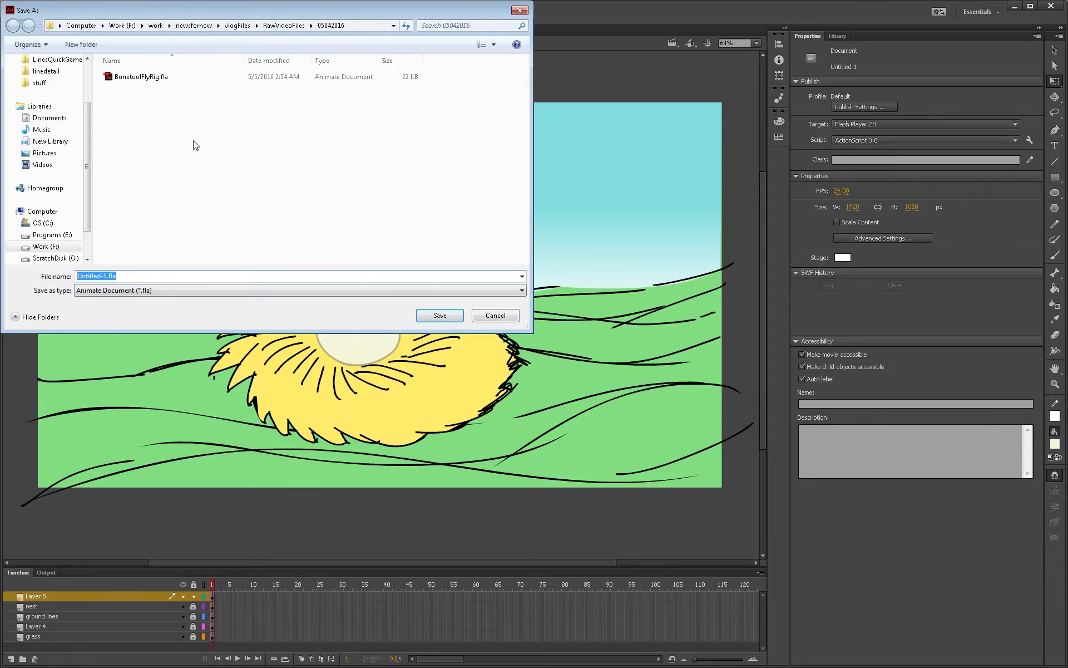
left_click(295, 27)
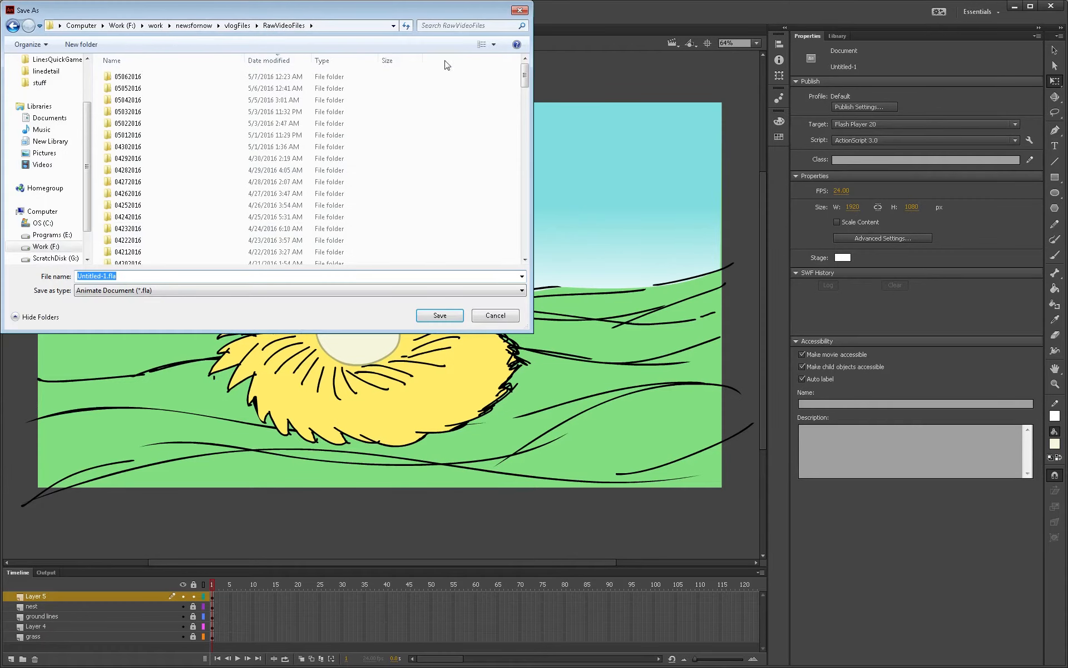
left_click(68, 46)
type("0")
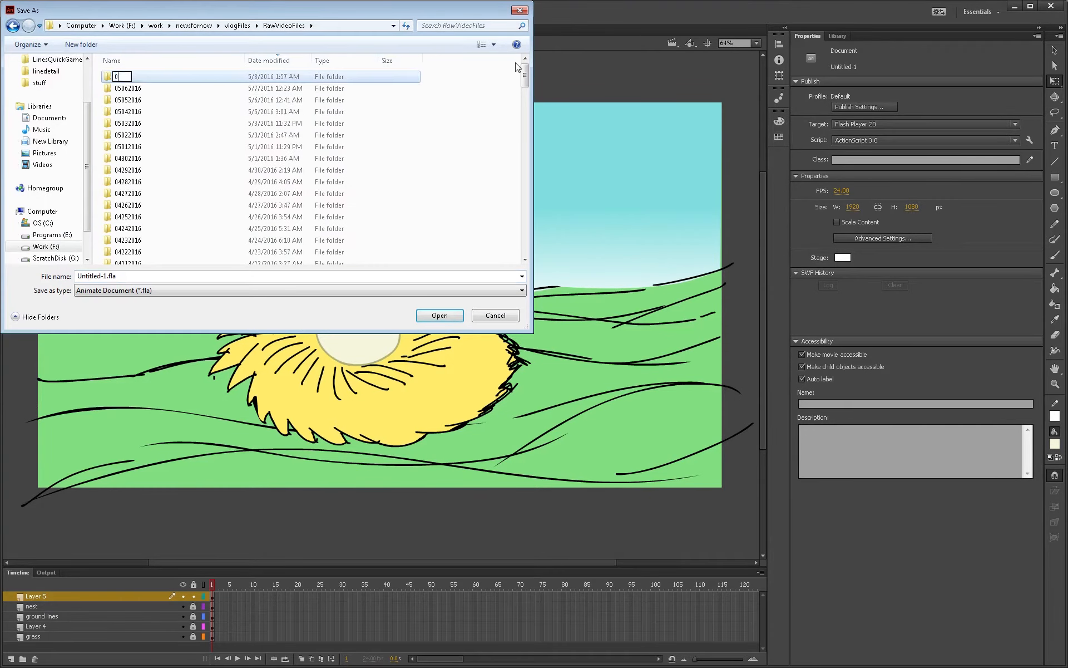
type("5072016")
key("Return")
key("Return")
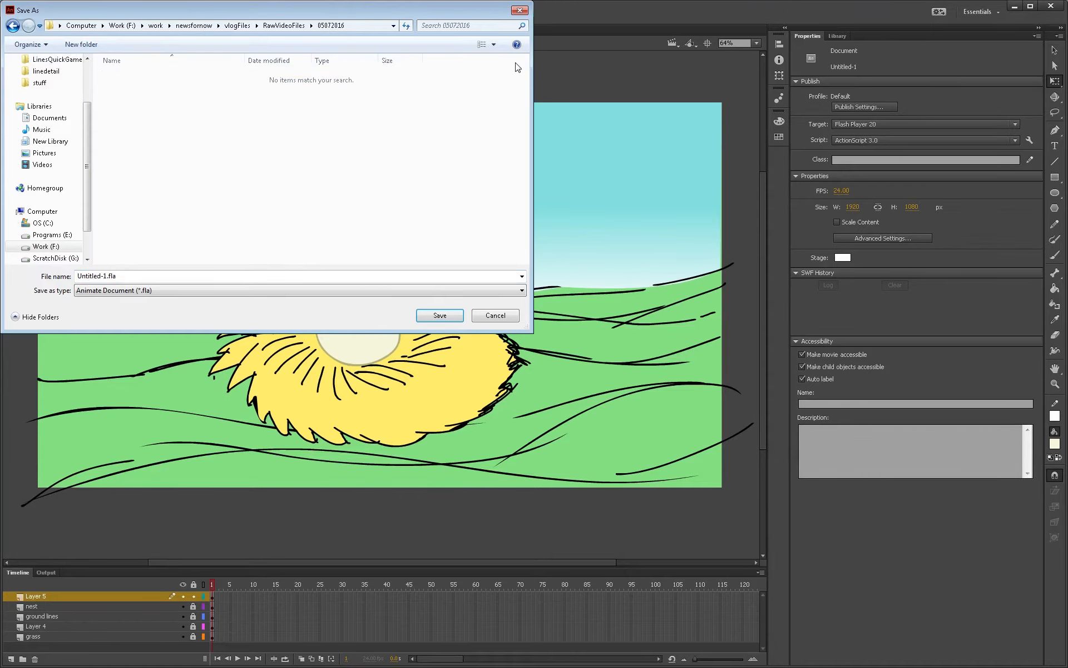
Step: Save the document as Animation.fla in the 05072016 folder
left_click(106, 277)
left_click(106, 277)
left_click_drag(106, 276, 6, 317)
key("BackSpace")
type("Animation")
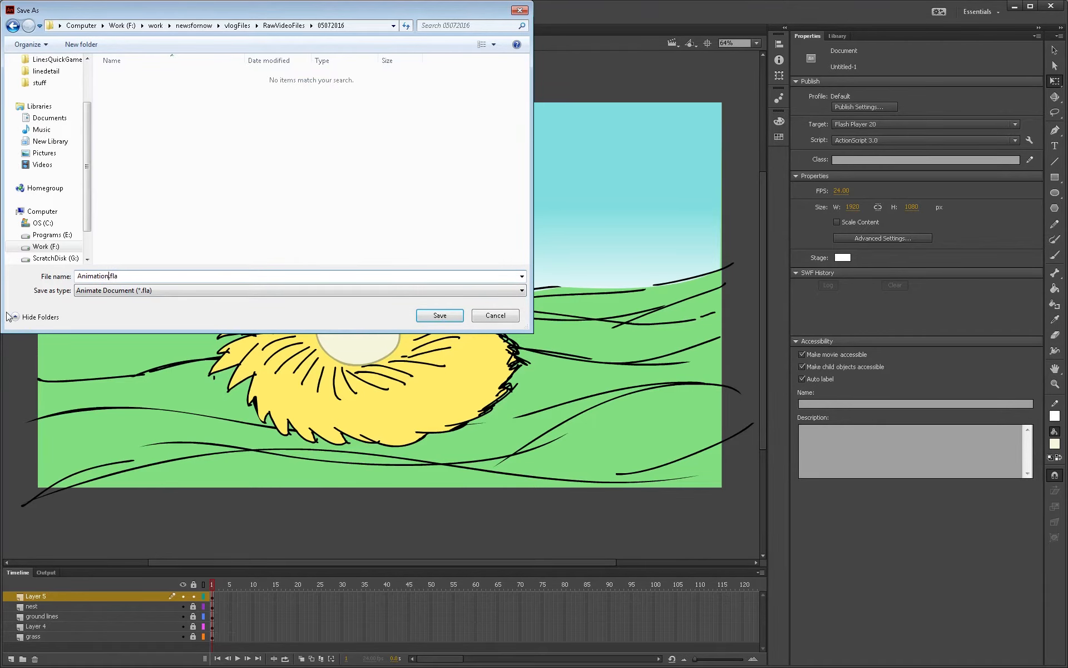
key("Return")
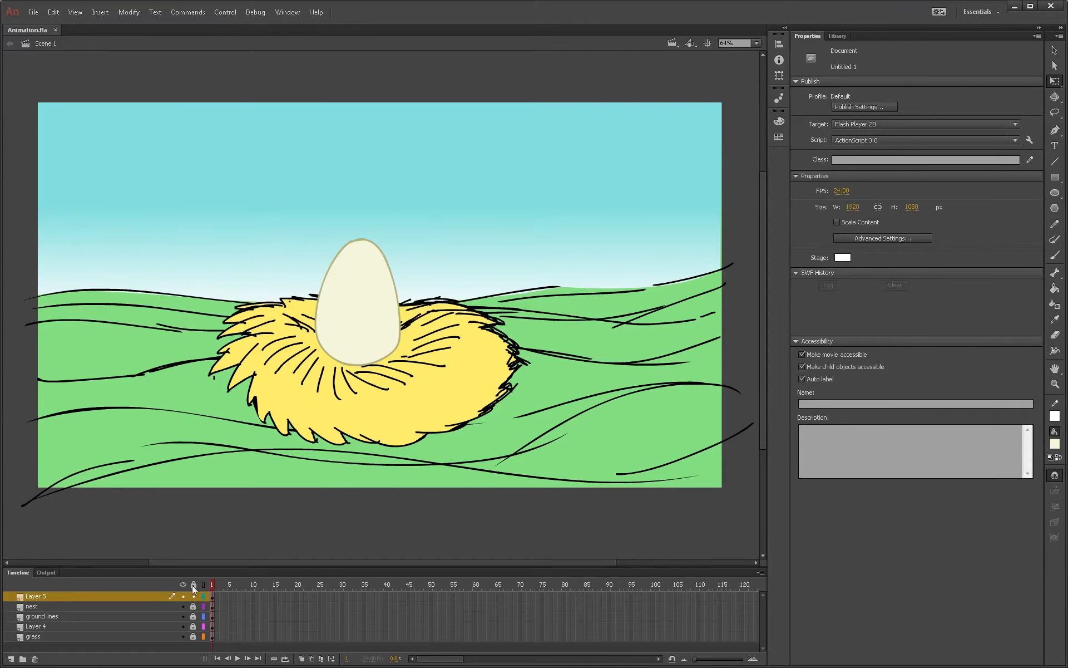
Step: Rename Layer 5, which holds the egg clip, to "egg animation"
double_click(80, 594)
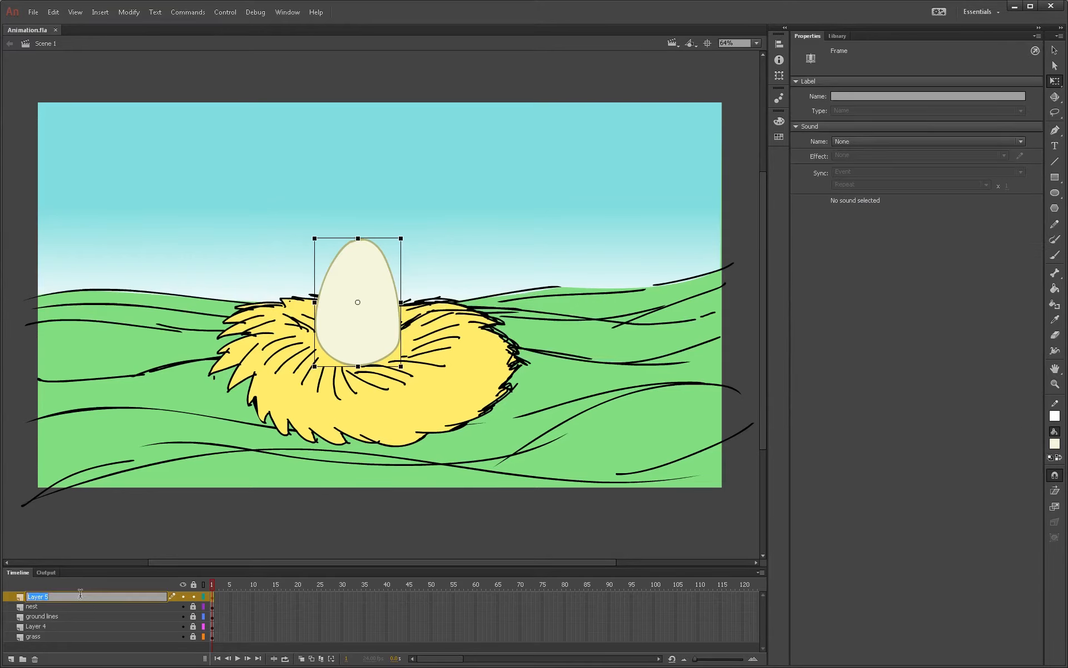
type("egg animation")
key("Return")
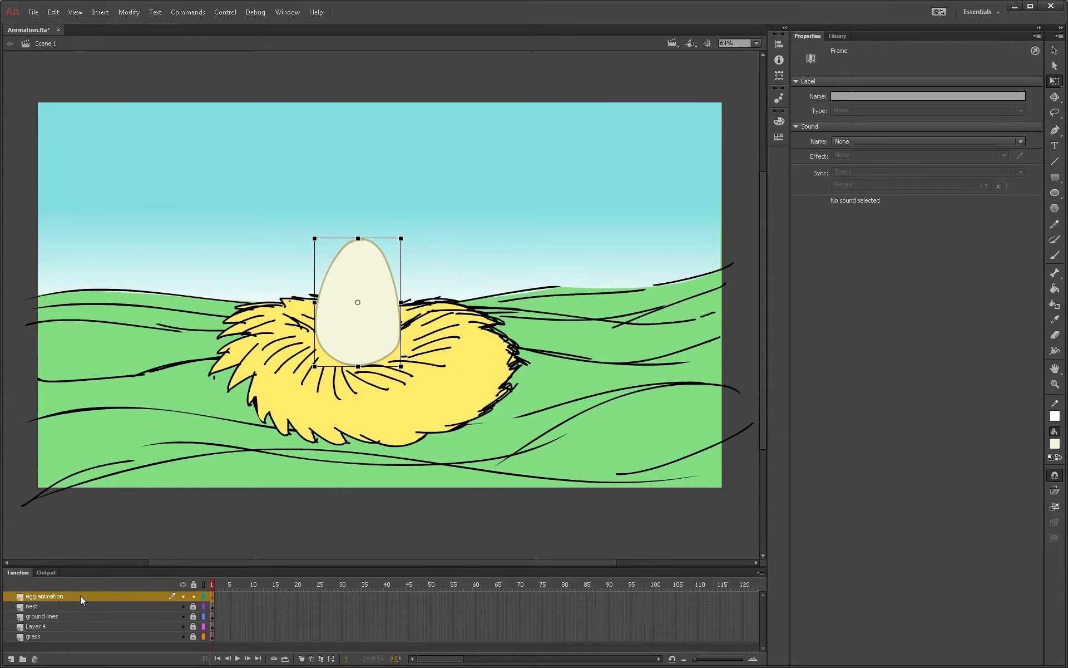
Step: Save the document and test the movie to check the egg's motion in the scene
key("ctrl+s")
key("ctrl+Return")
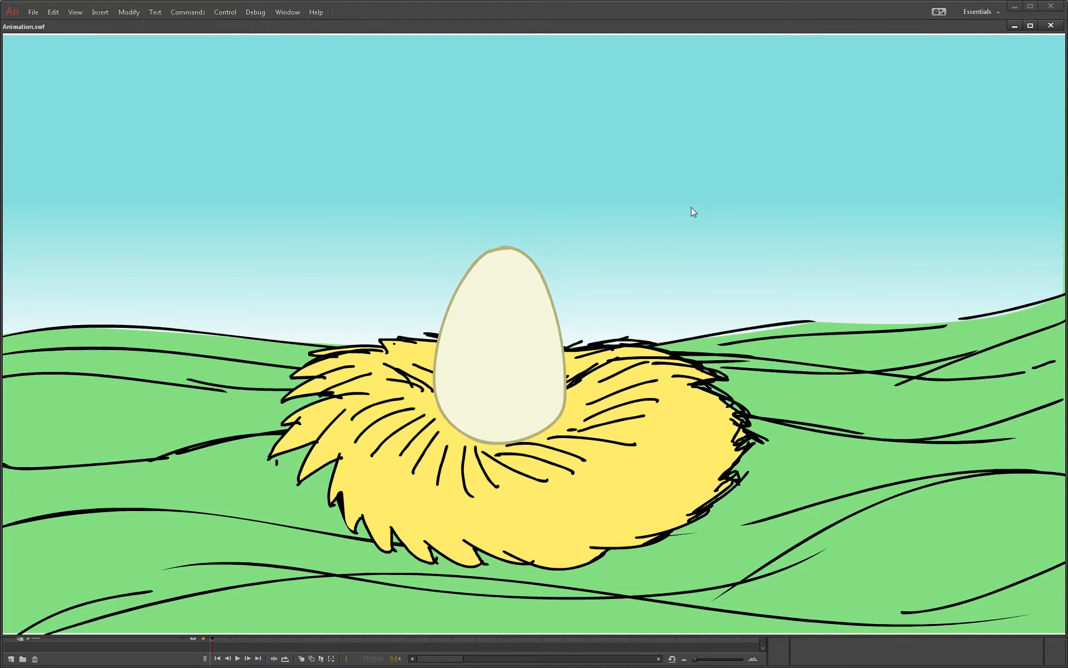
key("ctrl+w")
Step: Inside the eggAnimation clip, apply an ease out to the egg's first tween, frames 1 to 13
double_click(348, 351)
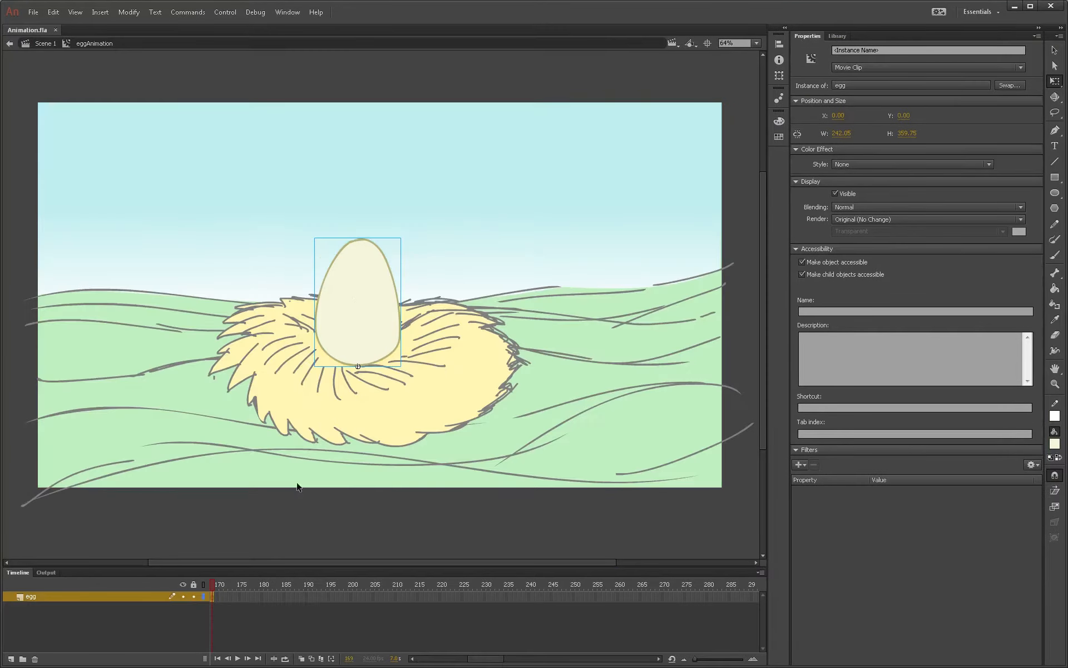
left_click(315, 396)
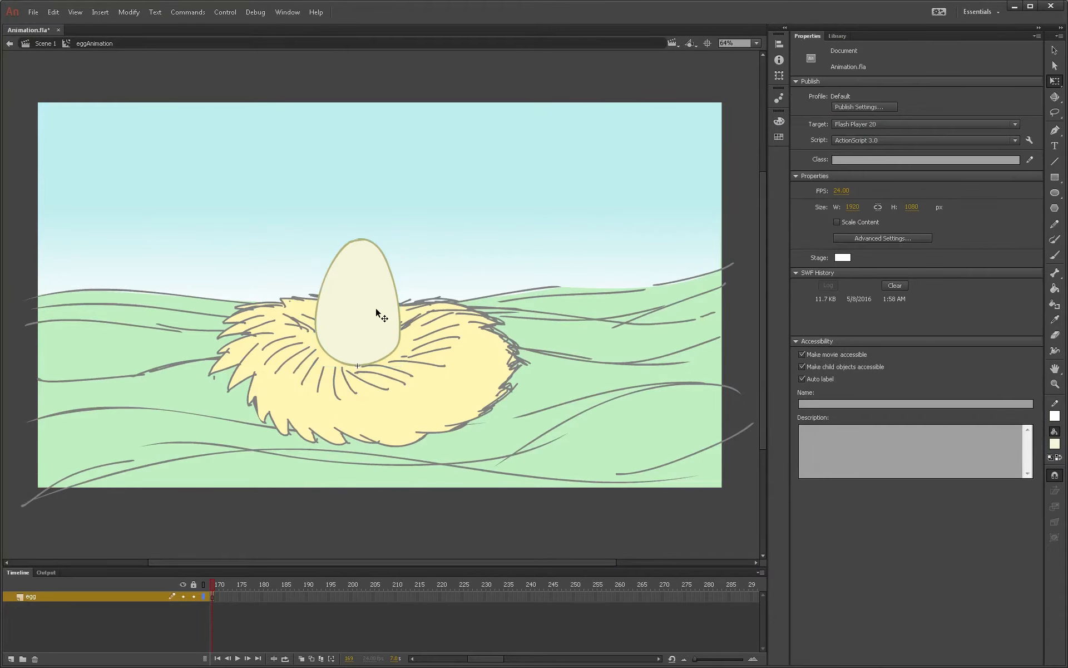
left_click(379, 310)
left_click_drag(479, 659, 435, 660)
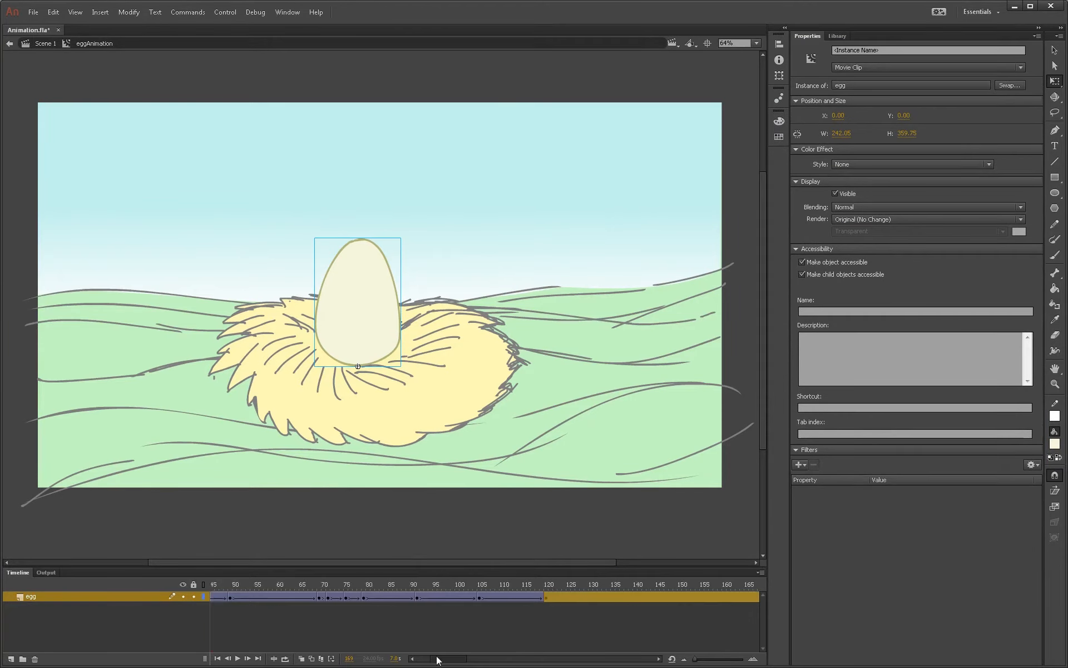
left_click(235, 597)
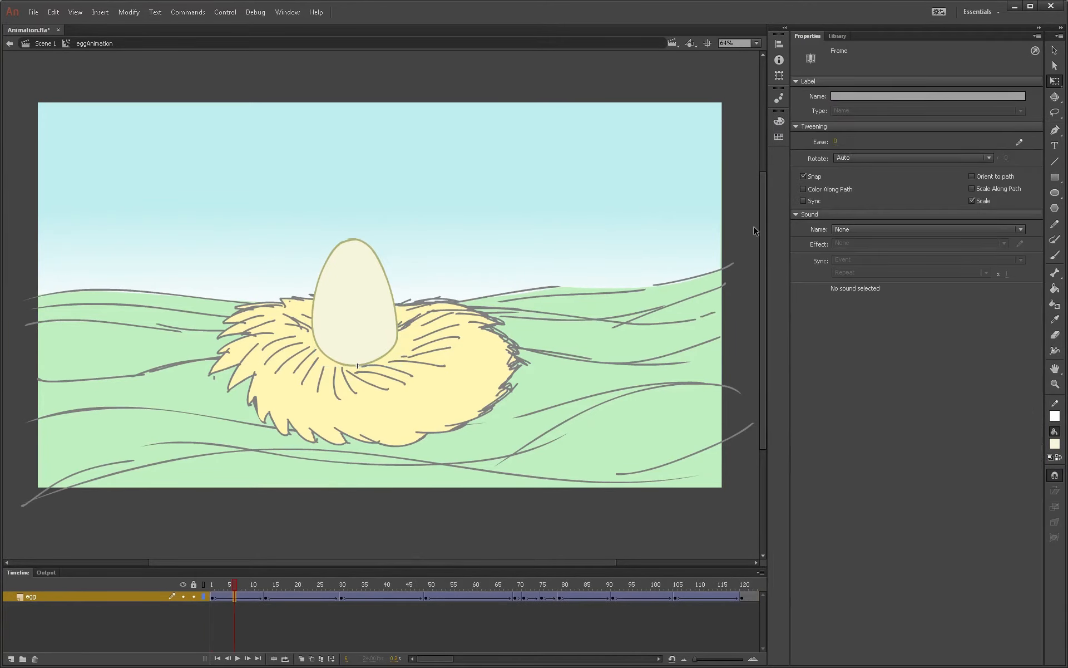
left_click_drag(835, 143, 898, 143)
Step: Set the egg tweens' easing to -100 for frames 13 to 30, 100 for frames 30 to 49, and -100 for frames 49 to 69
left_click(284, 596)
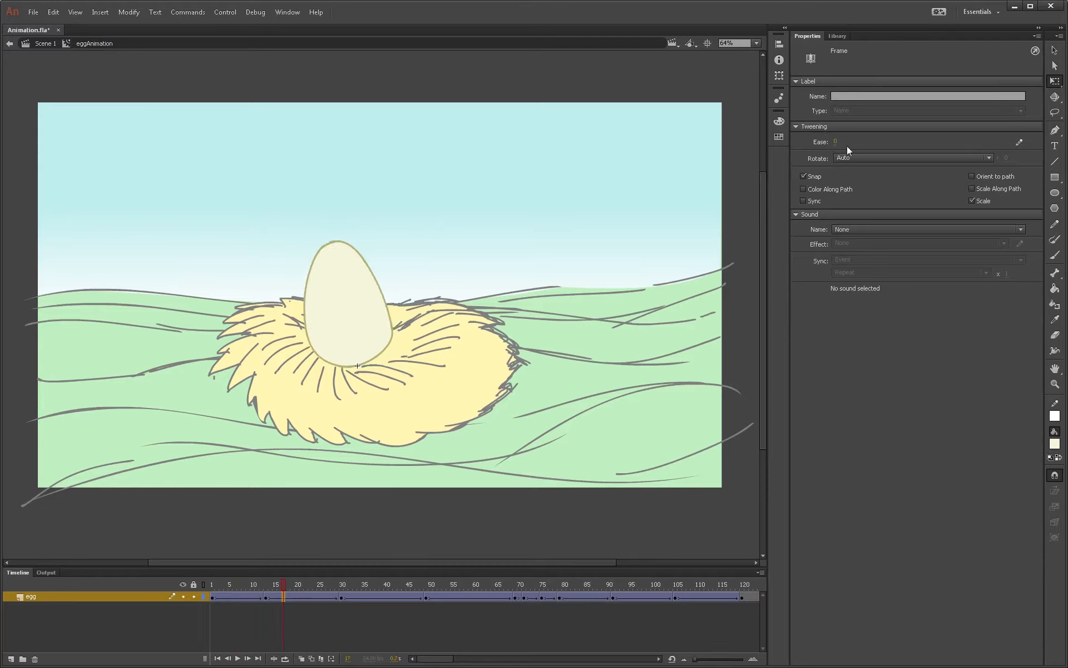
left_click_drag(836, 143, 779, 143)
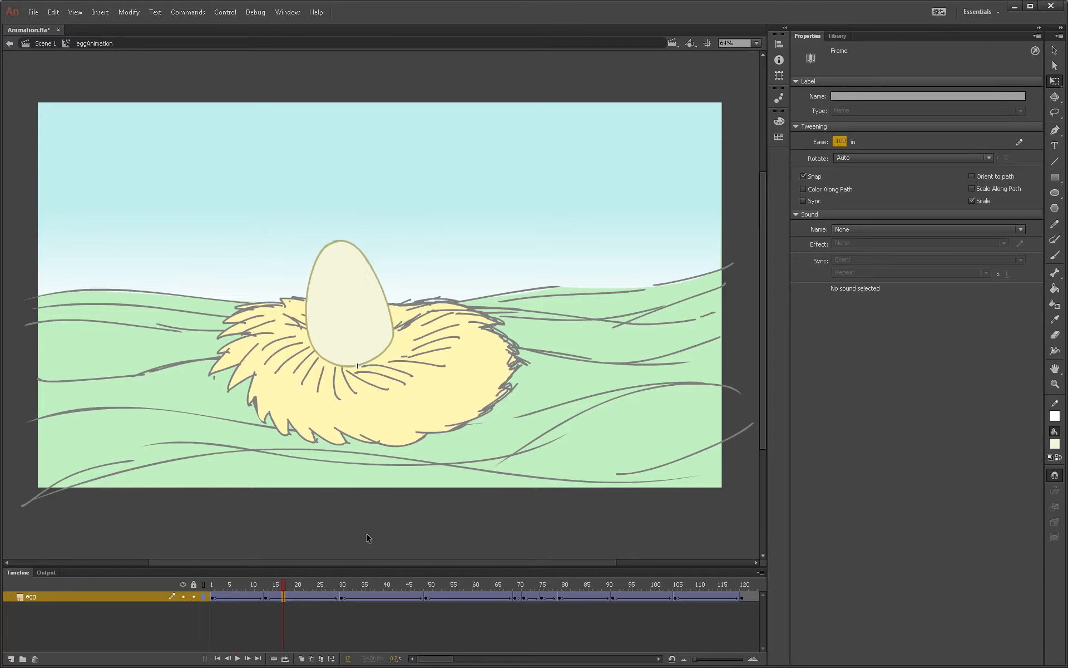
left_click(353, 596)
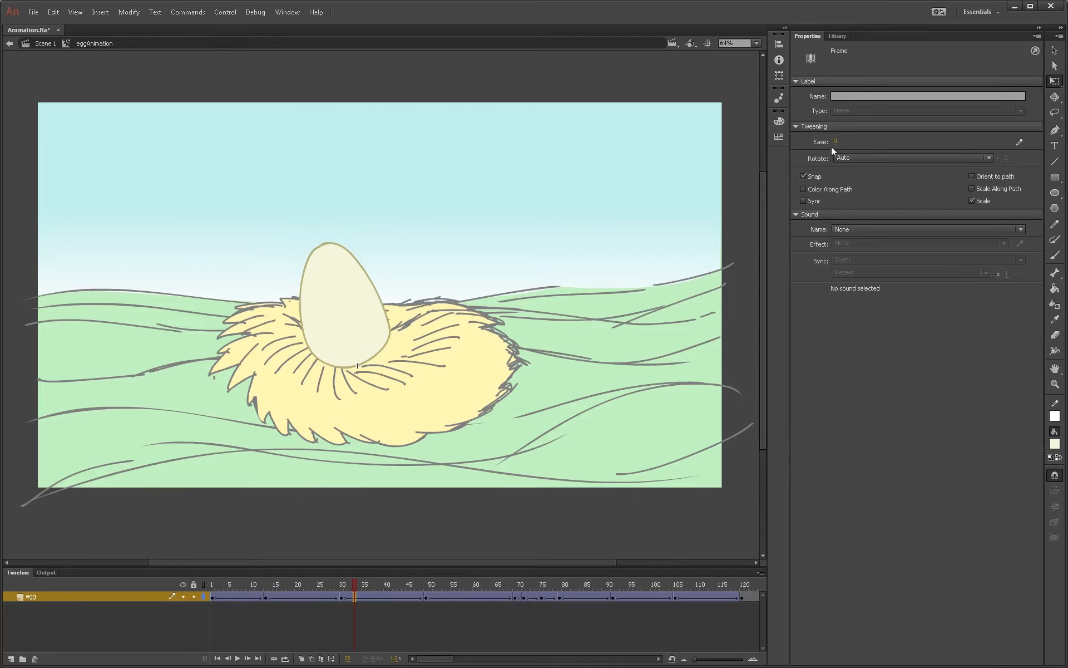
left_click_drag(835, 142, 1053, 144)
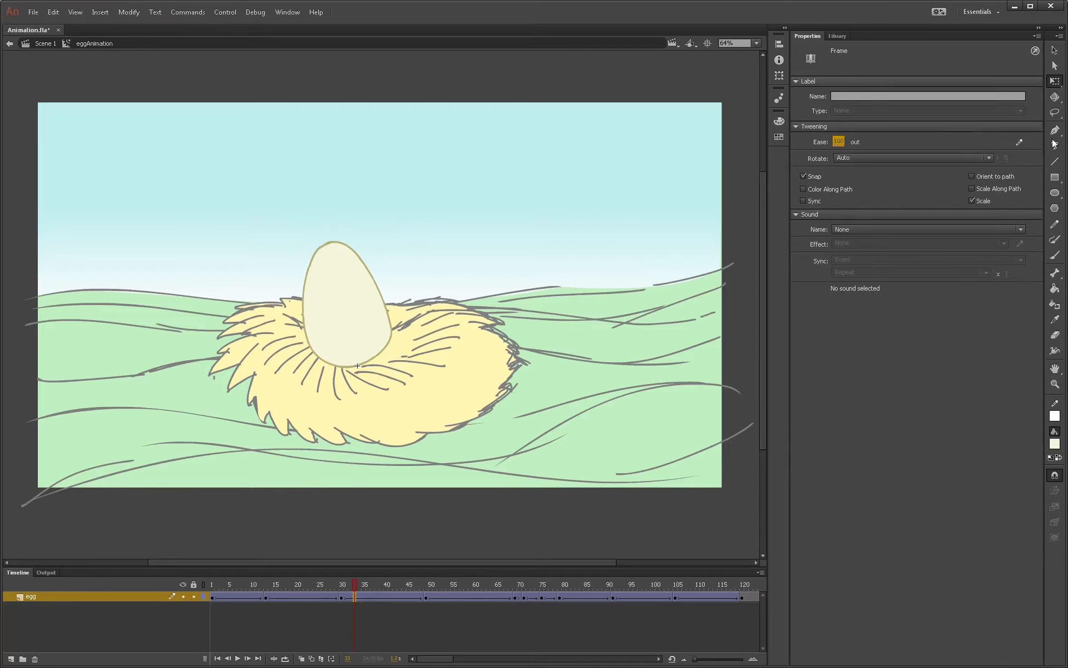
left_click(439, 597)
left_click_drag(838, 142, 793, 159)
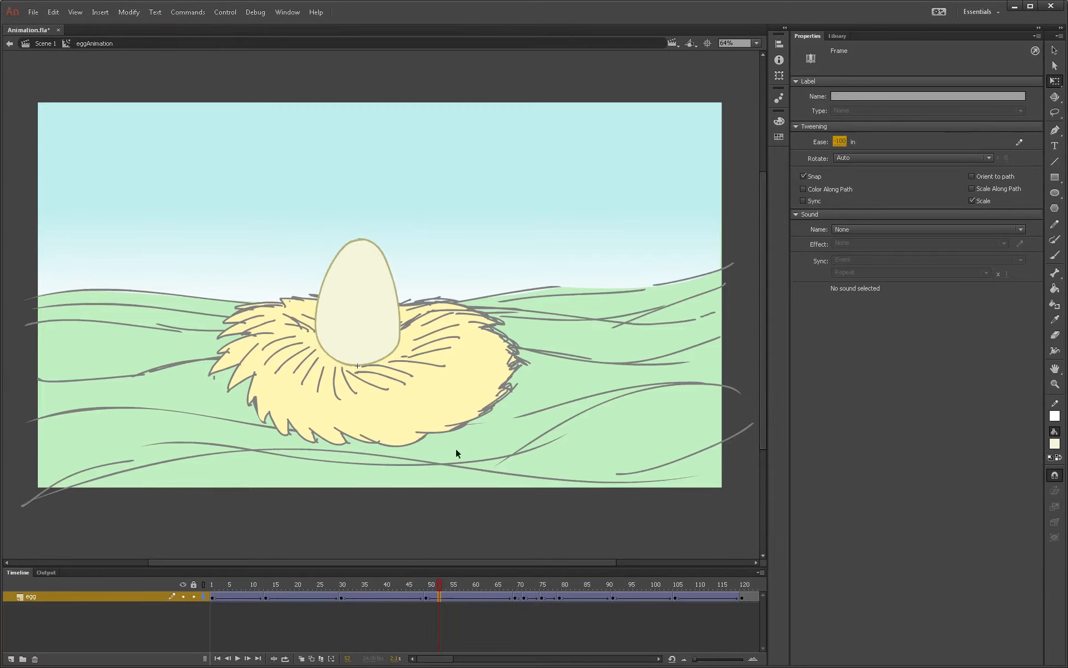
Step: Ease out the egg tween at frames 79 to 91 and set the ease of the tween at frames 91 to 105 to -100
left_click_drag(616, 597, 595, 597)
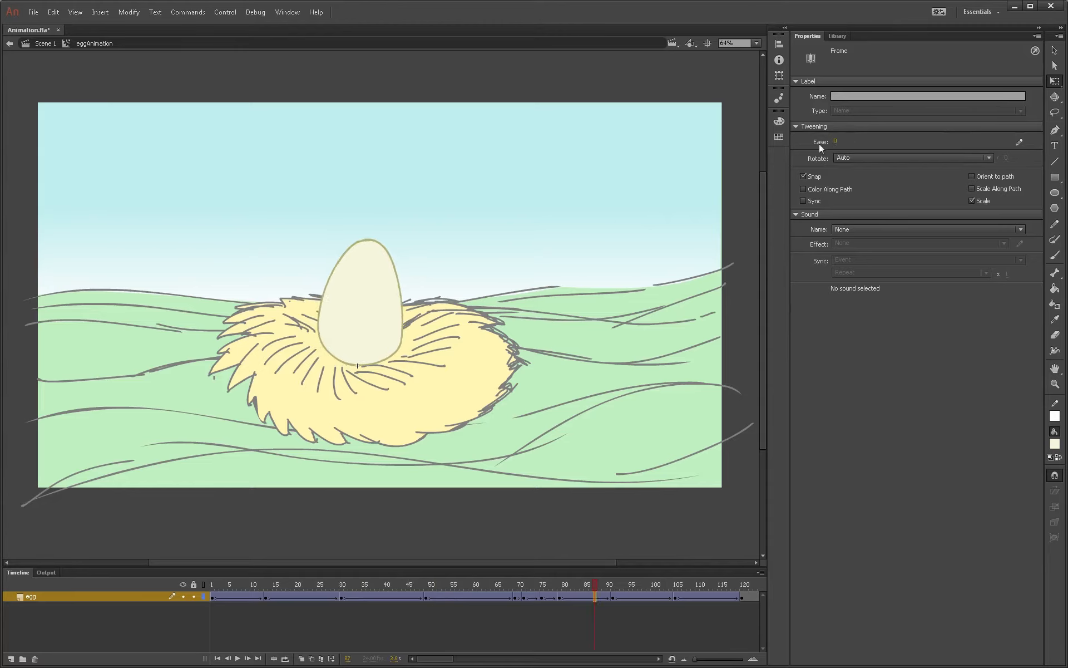
left_click_drag(835, 141, 925, 140)
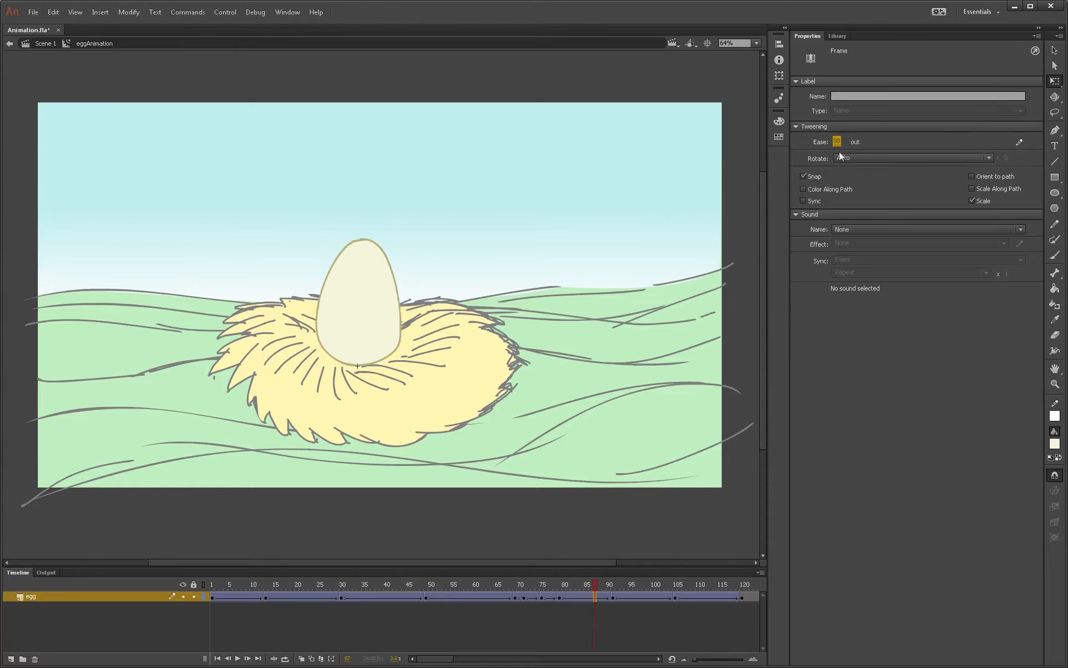
left_click(654, 597)
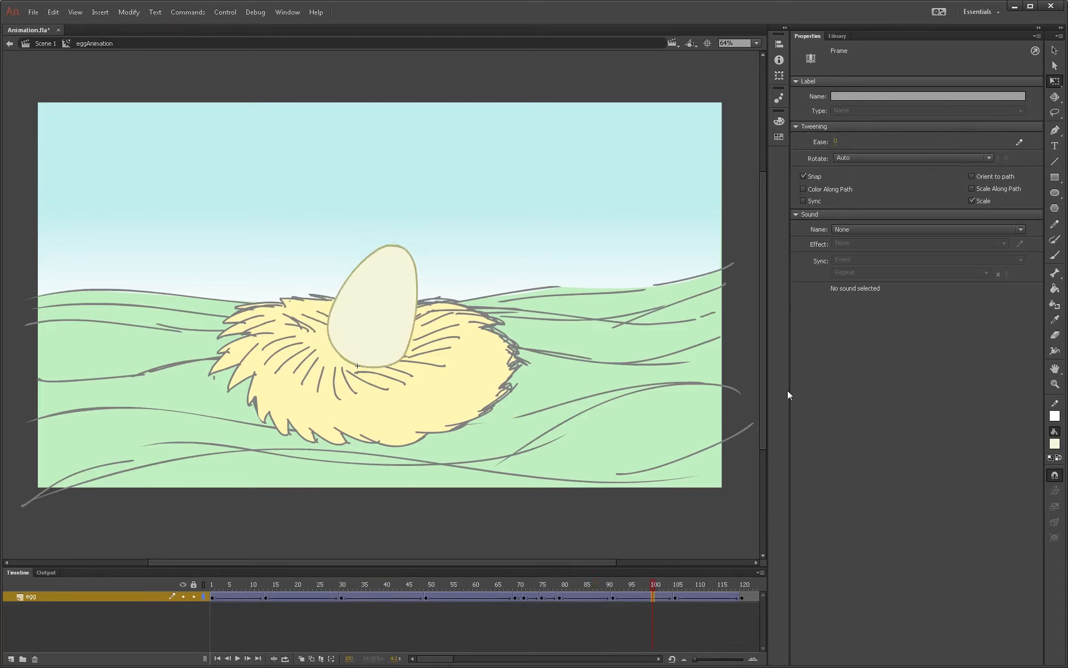
left_click_drag(836, 142, 561, 382)
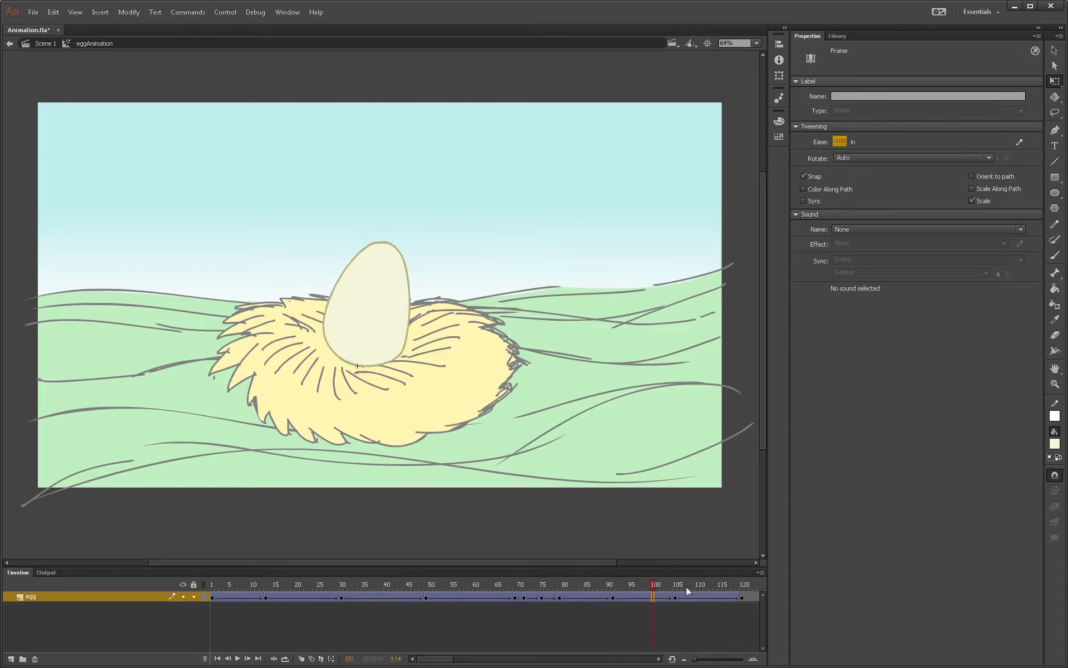
Step: Ease out the egg's last tween, frames 105 to 120, and test the movie to review the eased motion
left_click(694, 597)
left_click_drag(835, 148, 1064, 119)
key("ctrl+Return")
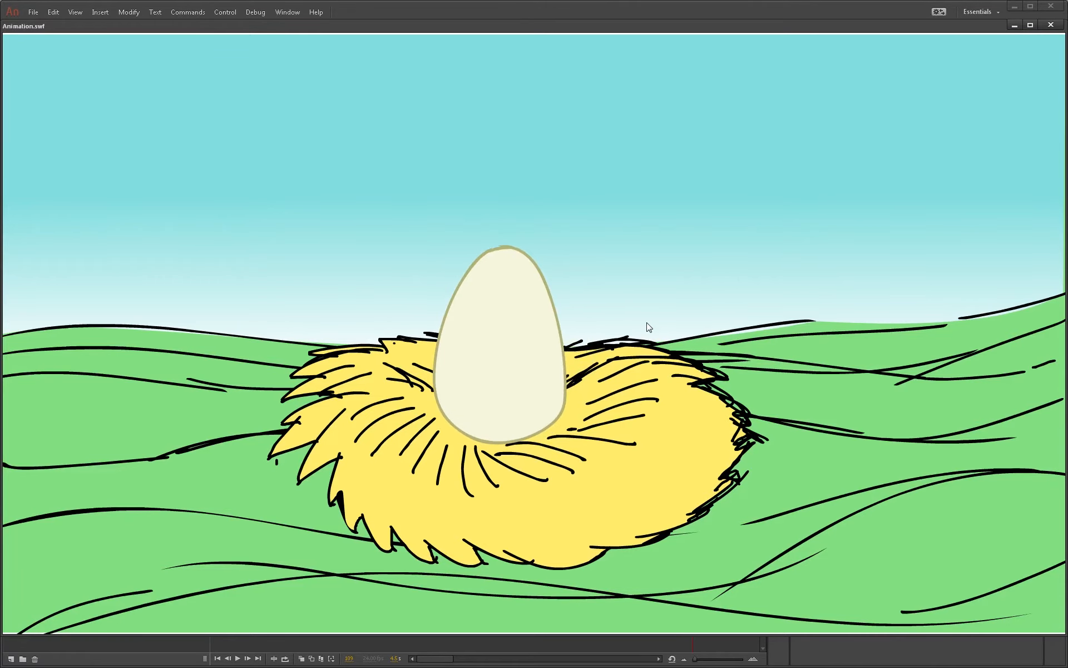
key("ctrl+w")
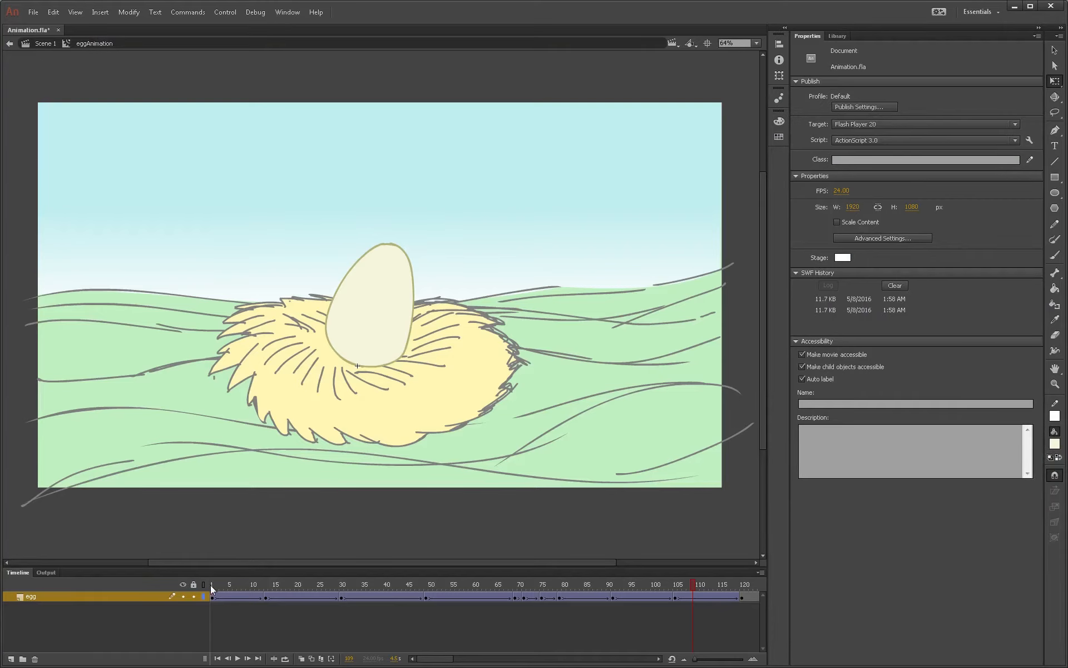
Step: Go to frame 1 of eggAnimation and open the nested egg symbol for editing with nothing selected
key("shift+comma")
double_click(362, 317)
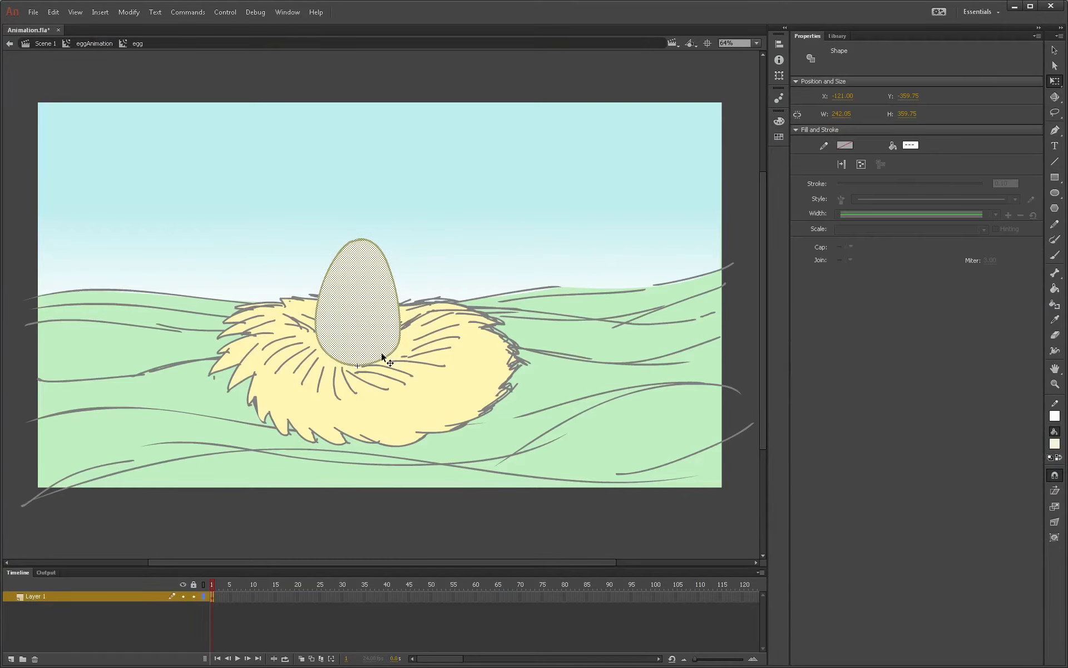
left_click(270, 417)
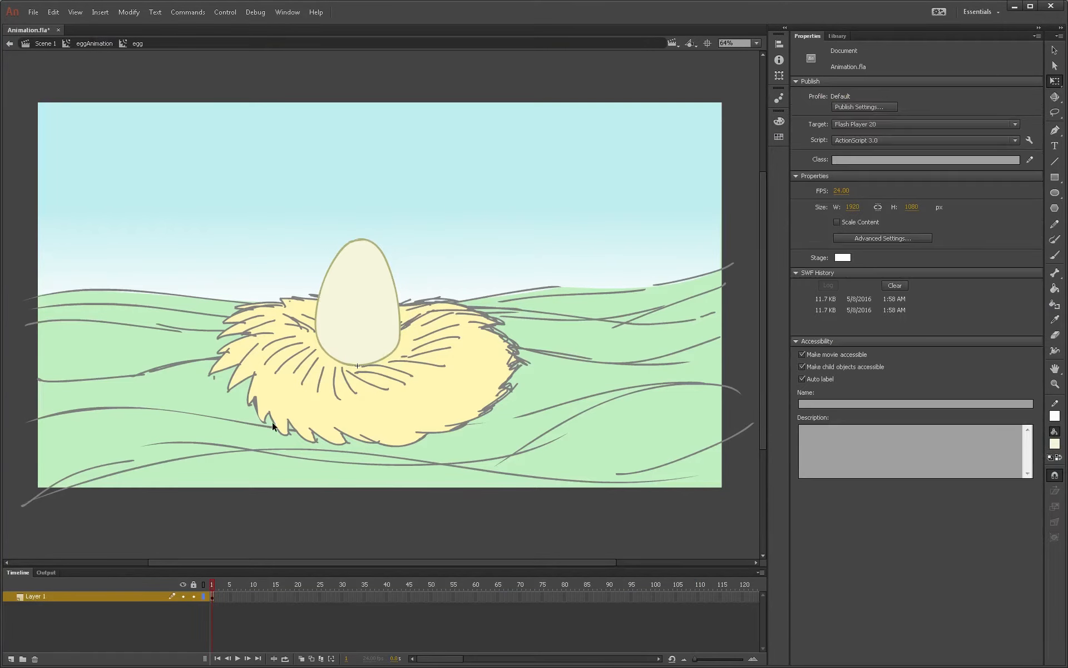
Step: Add a new layer inside the egg symbol and move it beneath Layer 1
key("z")
left_click(346, 360)
key("v")
left_click(361, 337)
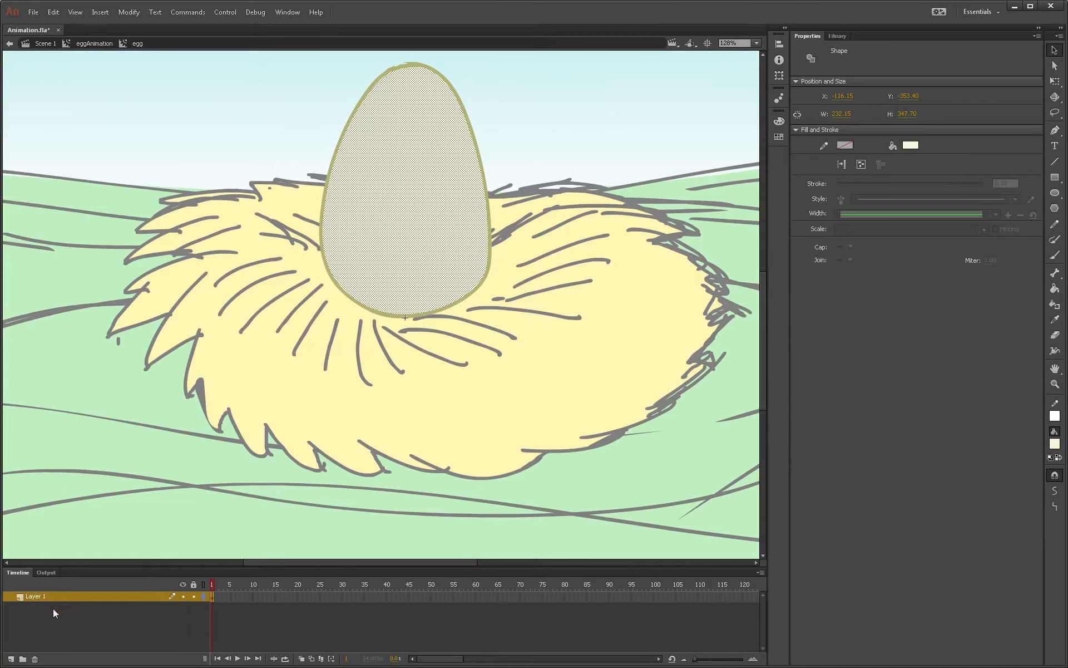
left_click(16, 658)
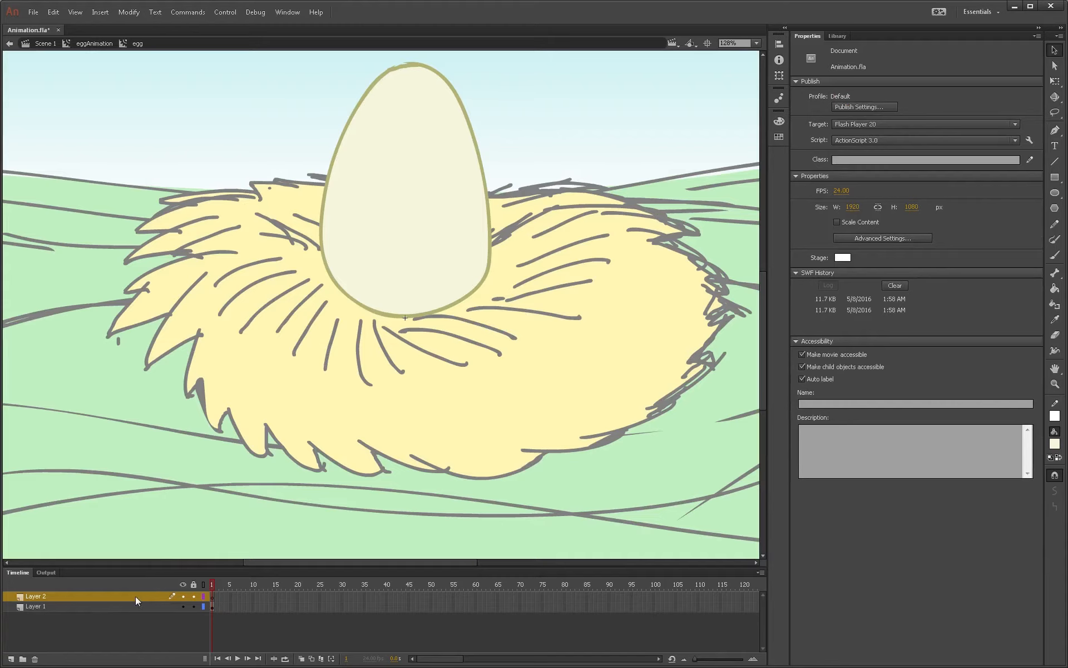
left_click_drag(135, 596, 153, 626)
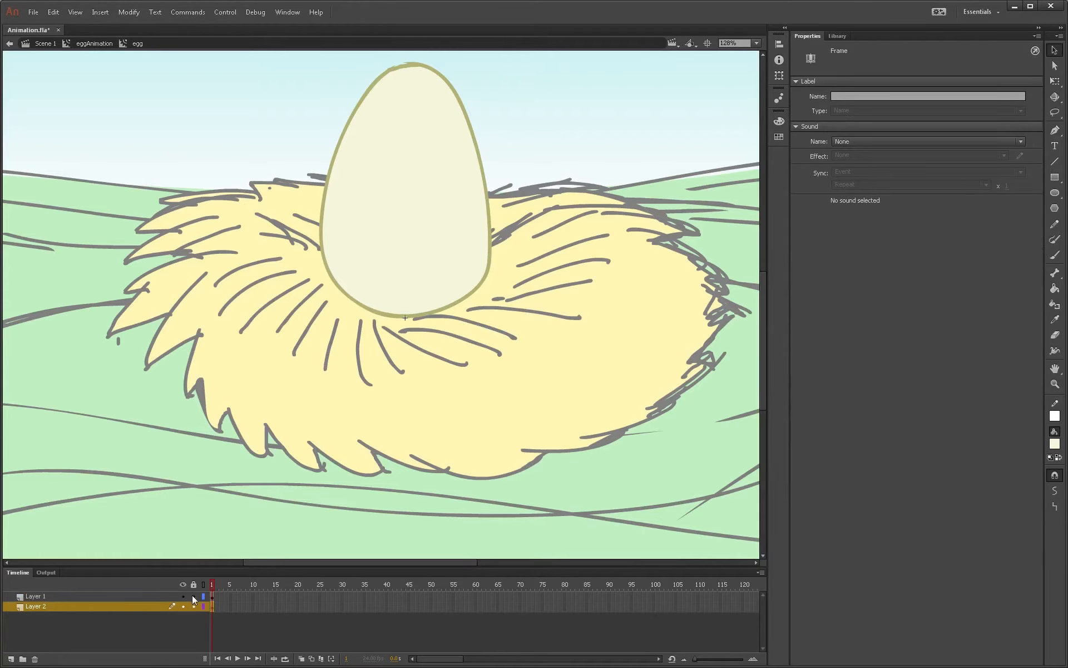
Step: Check the egg fill on Layer 1 and Layer 2 separately, locking Layer 1 and making Layer 2 active
left_click(389, 250)
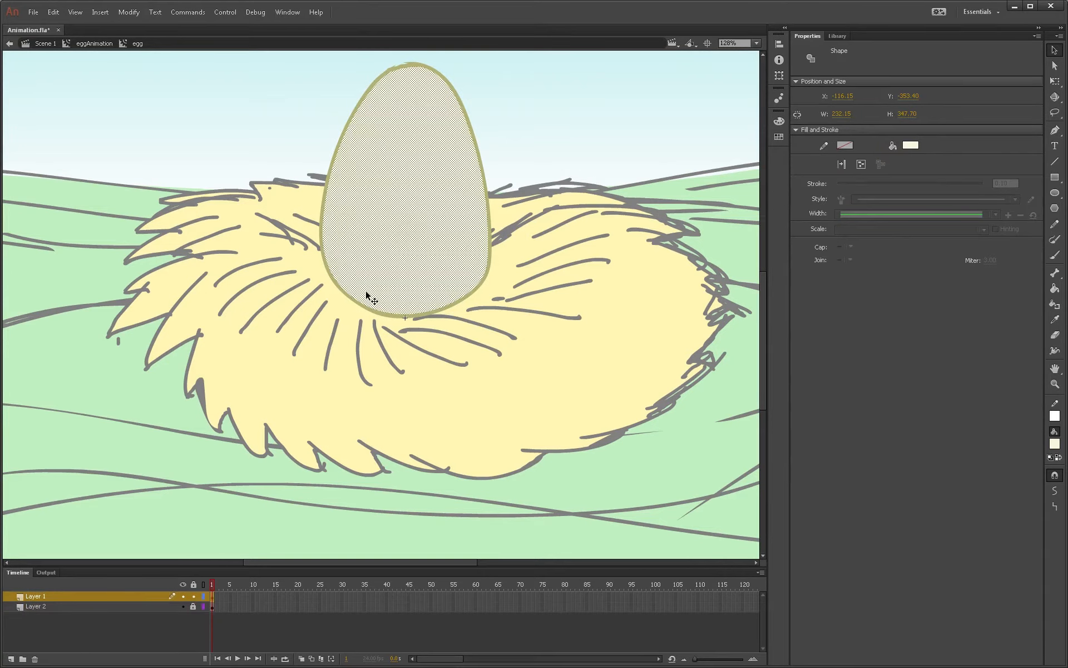
left_click(341, 351)
left_click(191, 607, "alt")
left_click(142, 608)
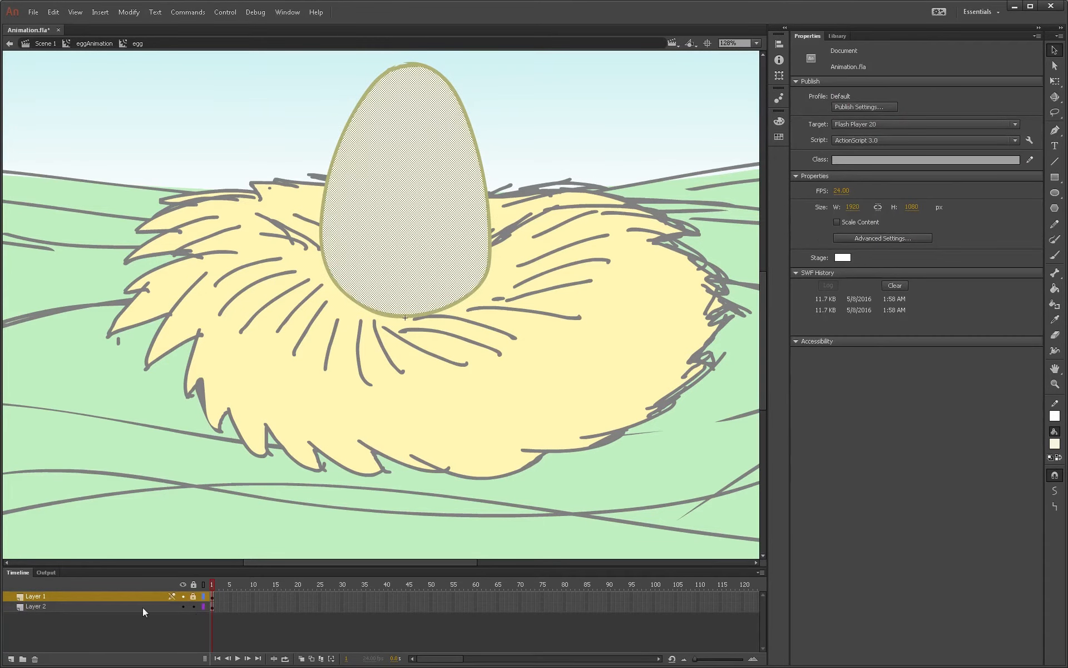
left_click(417, 267)
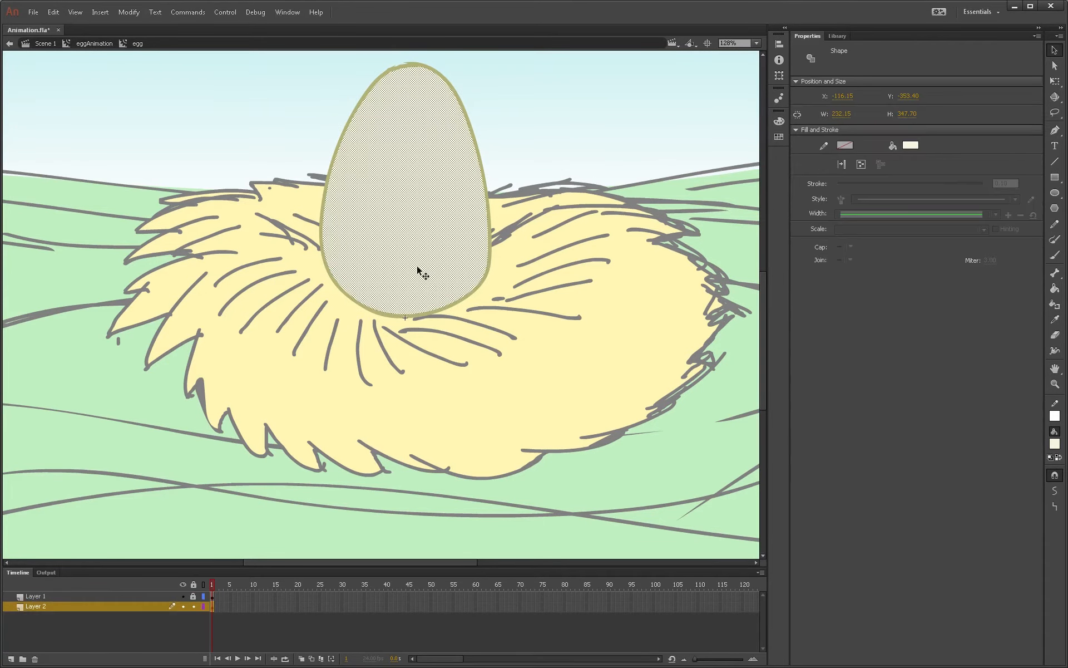
Step: With nothing selected, set the fill colour to the darker beige #CACAA2 and switch to the Brush tool
left_click(589, 391)
key("k")
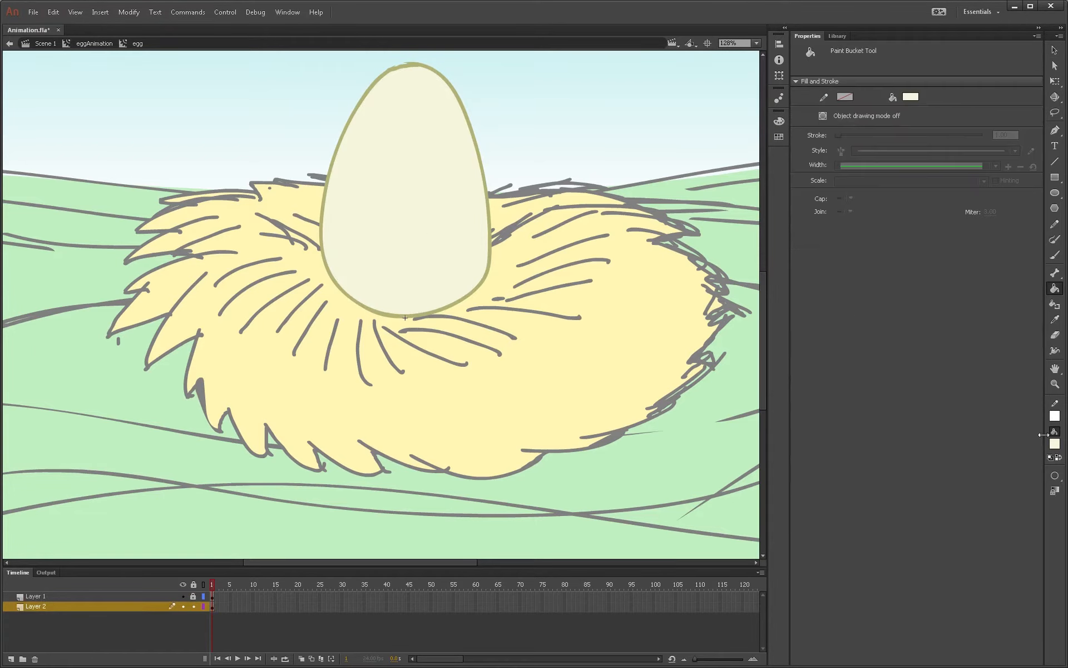
left_click(1052, 444)
left_click(1044, 456)
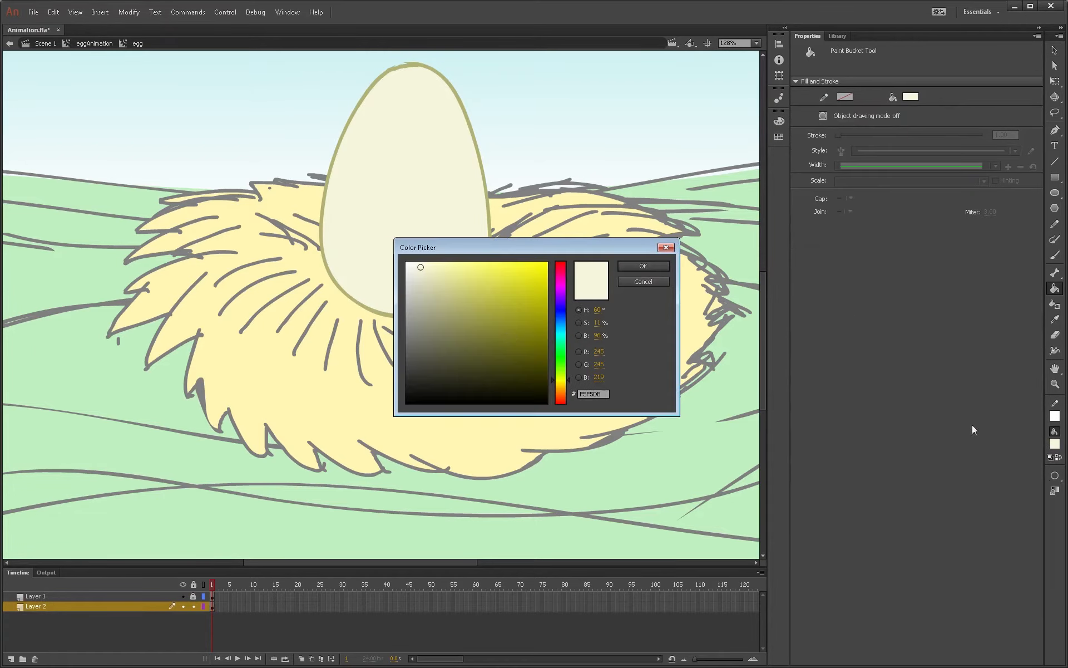
left_click(434, 291)
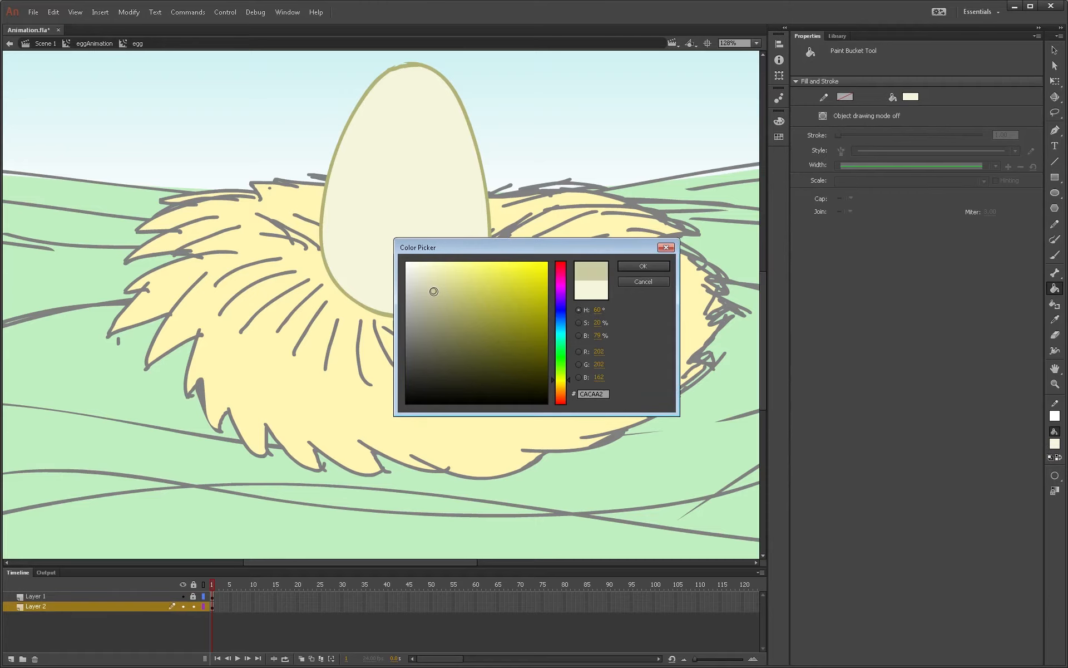
left_click(643, 266)
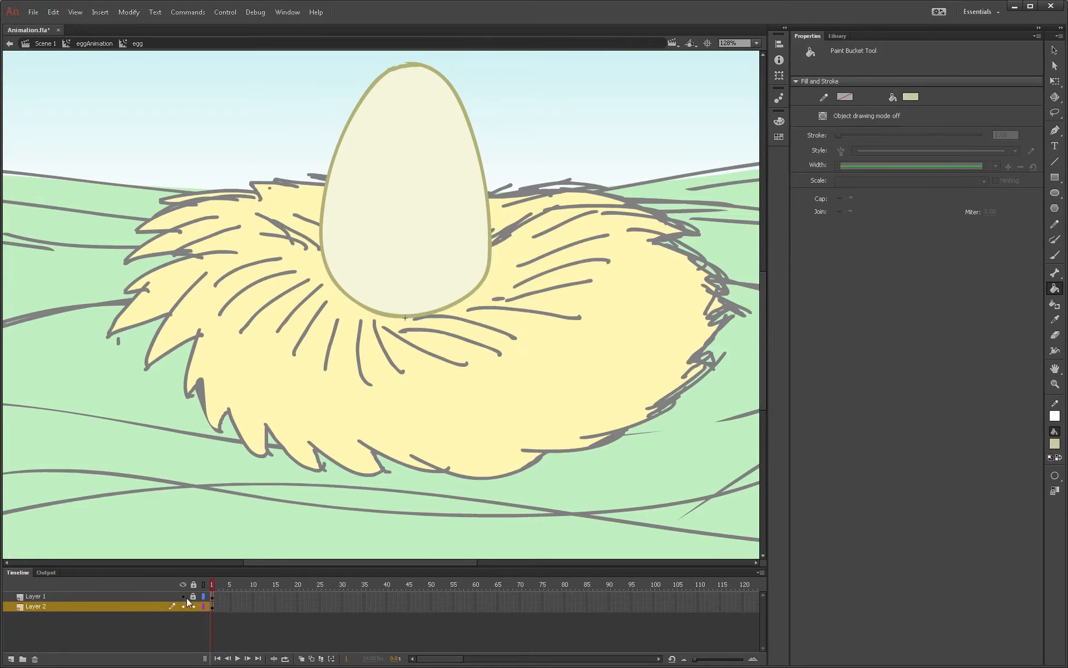
key("b")
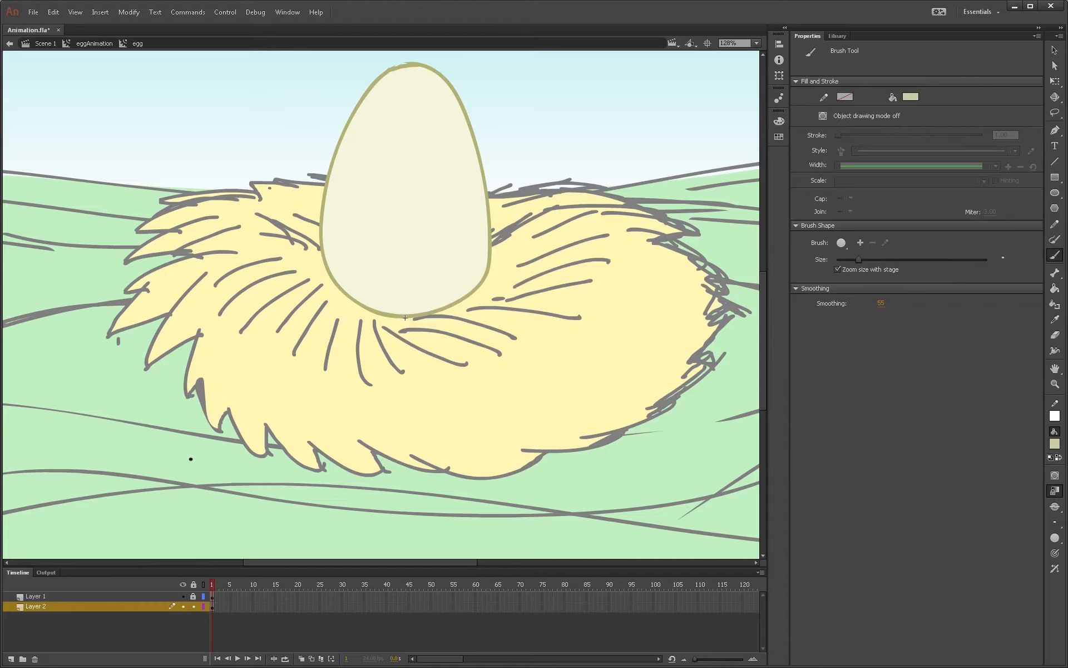
Step: Try brushing a line across the egg in Paint Fills mode and again in Paint Inside mode
left_click(1057, 508)
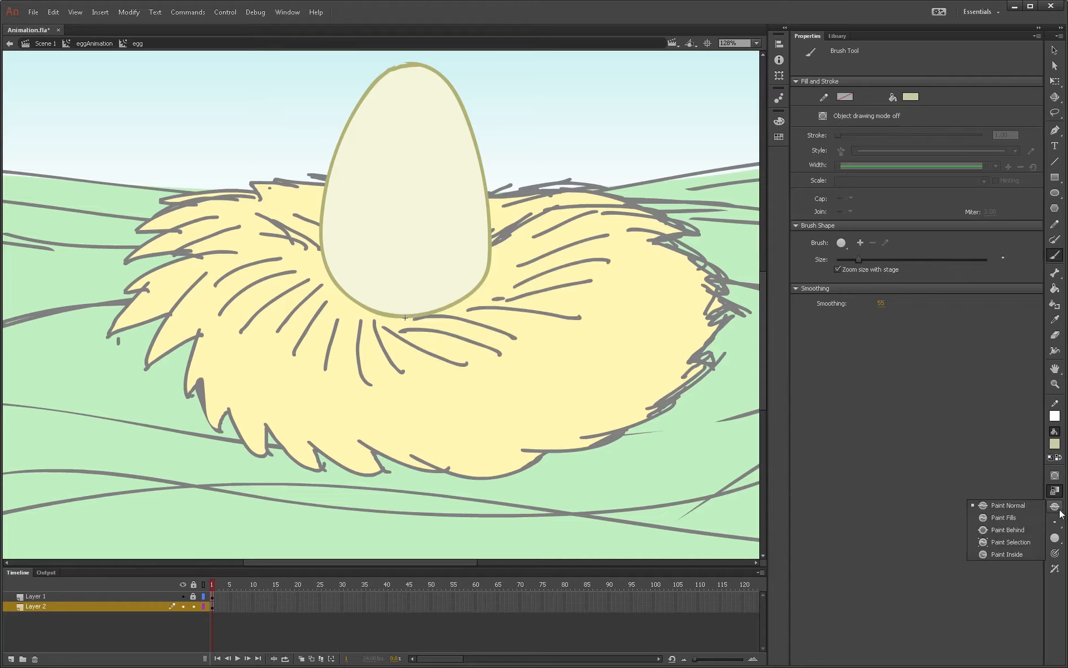
left_click(1030, 517)
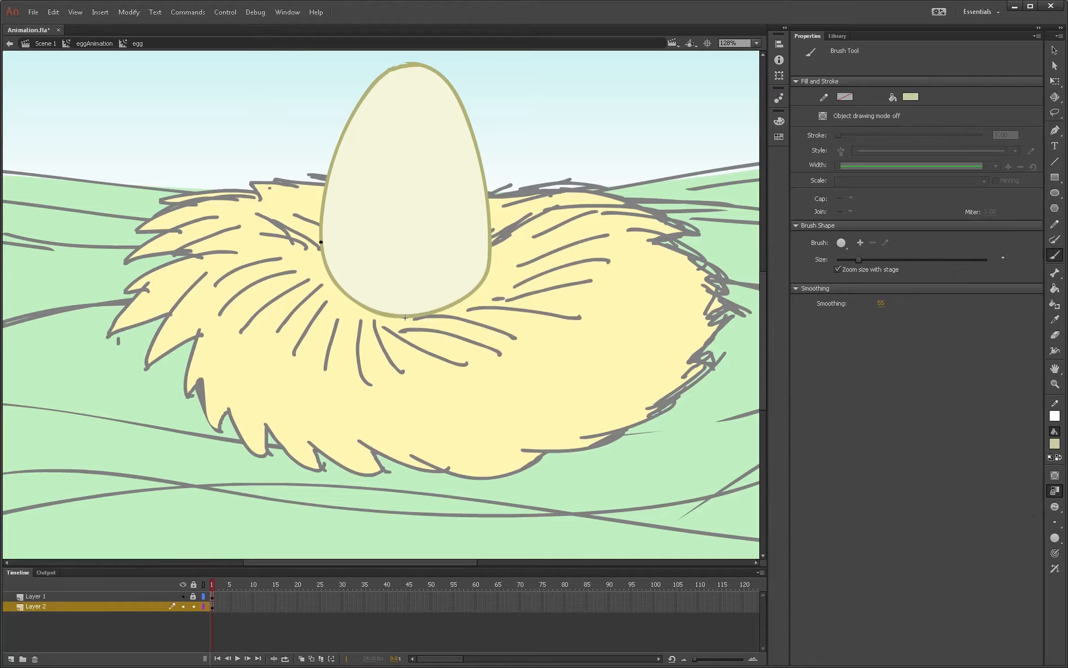
mouse_move(313, 234)
left_mouse_down()
mouse_move(417, 258)
mouse_move(548, 198)
left_mouse_up()
left_click(1055, 507)
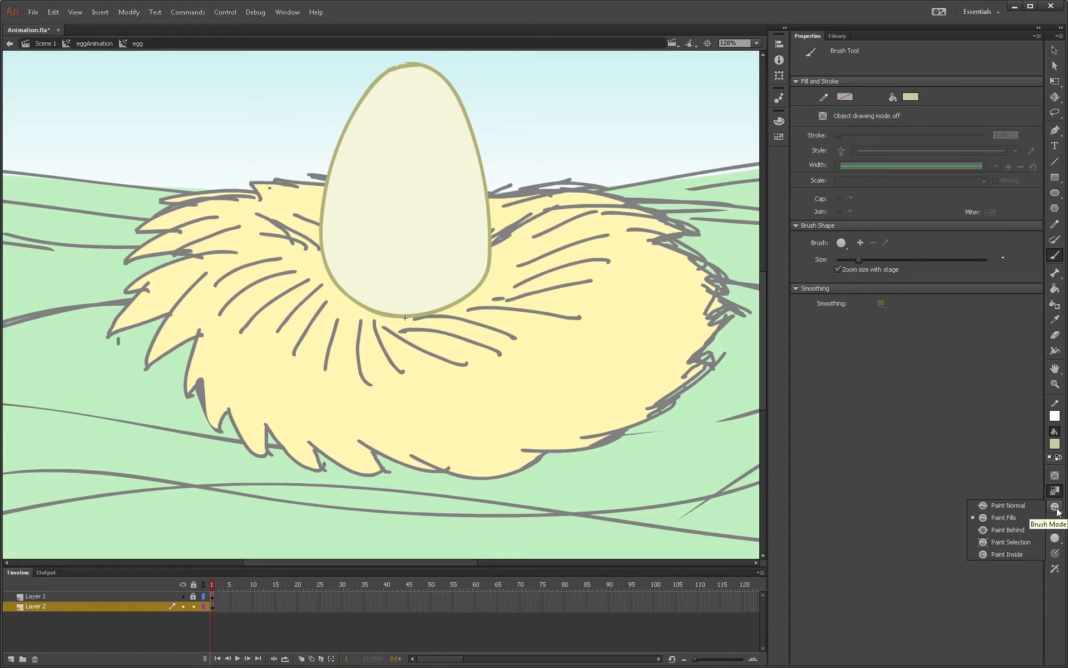
left_click(1017, 552)
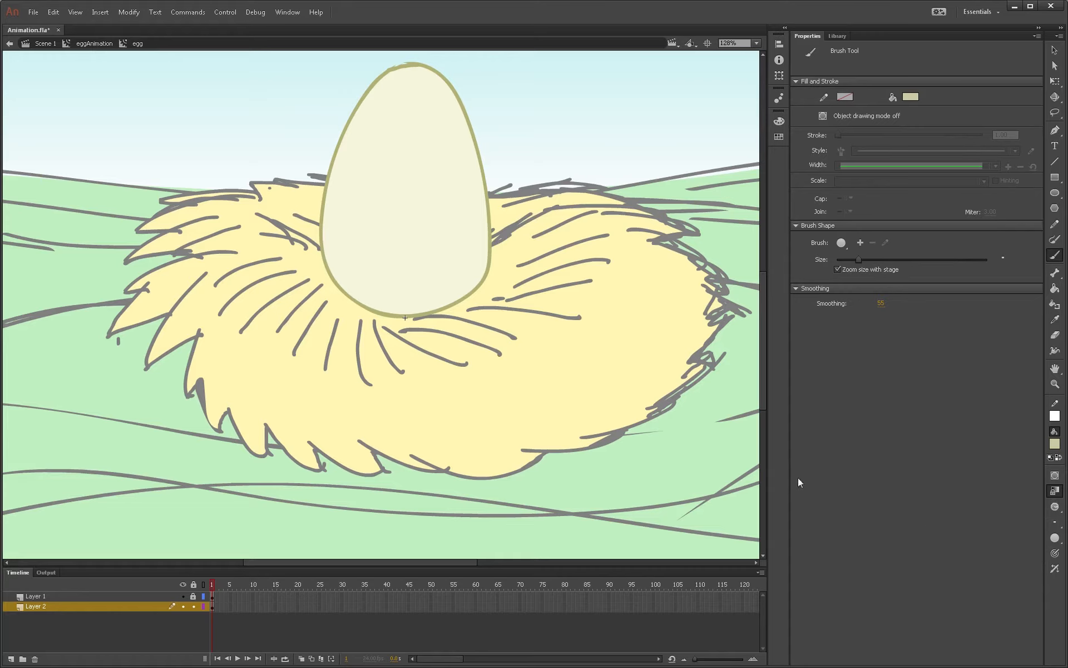
mouse_move(309, 226)
left_mouse_down()
mouse_move(337, 239)
mouse_move(458, 240)
mouse_move(554, 212)
left_mouse_up()
Step: Select the egg fill on Layer 2, brush a line across its lower part in Paint Selection mode, and deselect it
left_click(1055, 507)
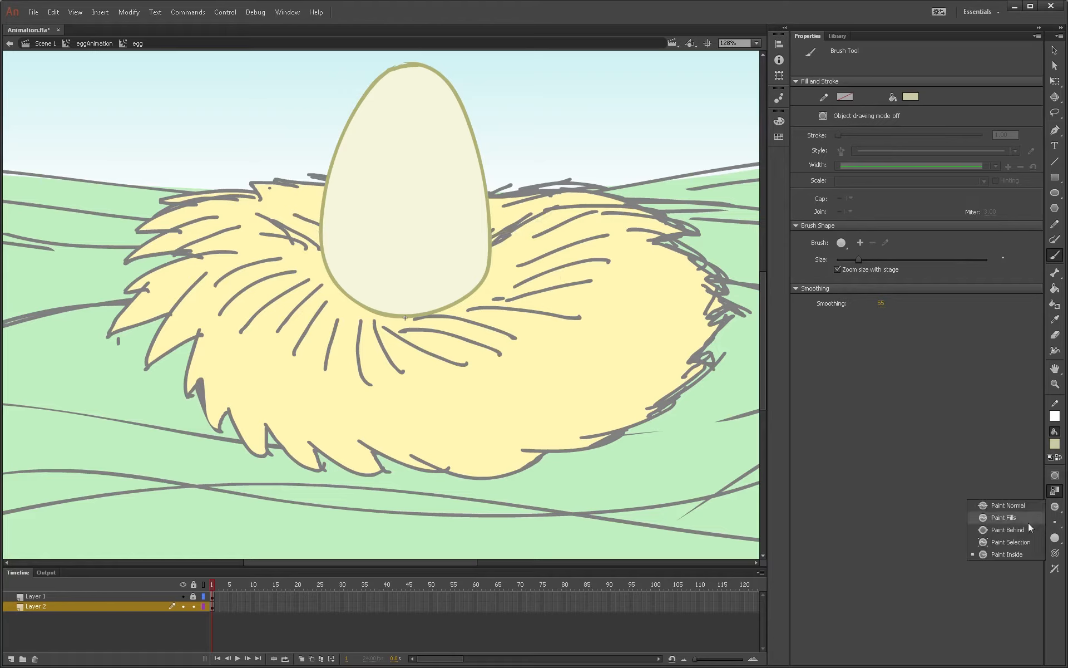
left_click(1012, 543)
key("ctrl+a")
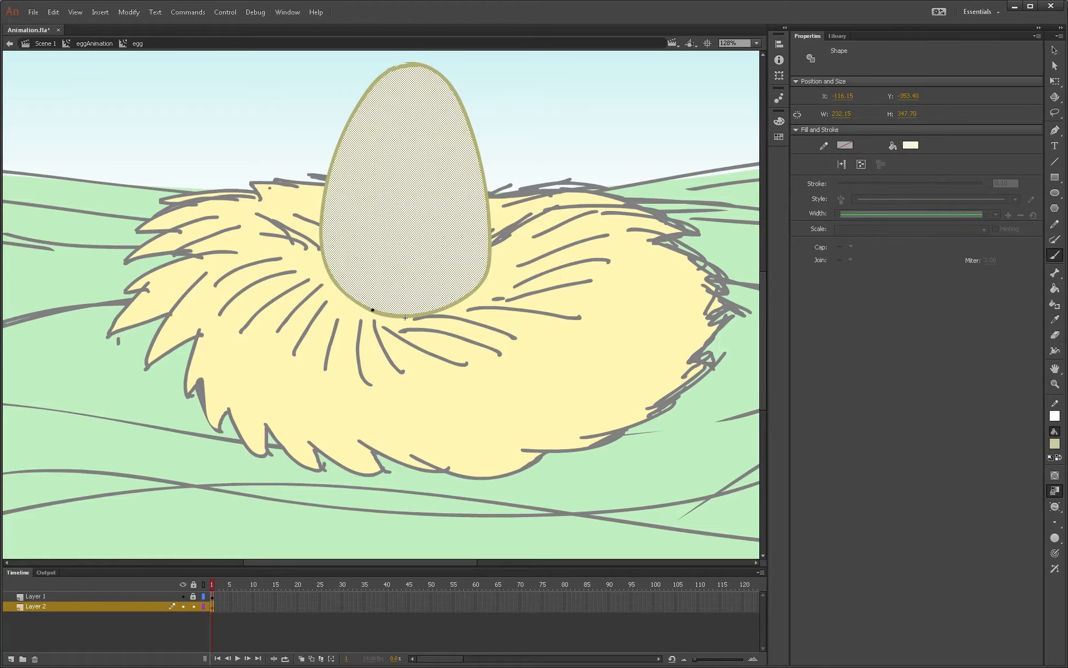
mouse_move(317, 243)
left_mouse_down()
mouse_move(445, 243)
mouse_move(493, 236)
left_mouse_up()
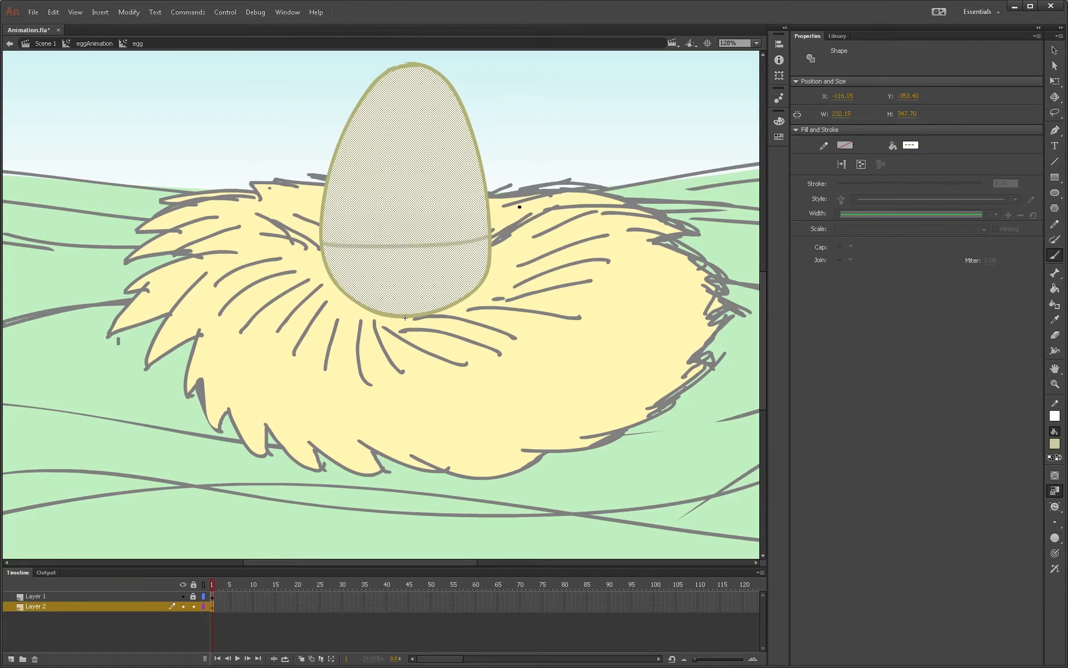
key("ctrl+shift+a")
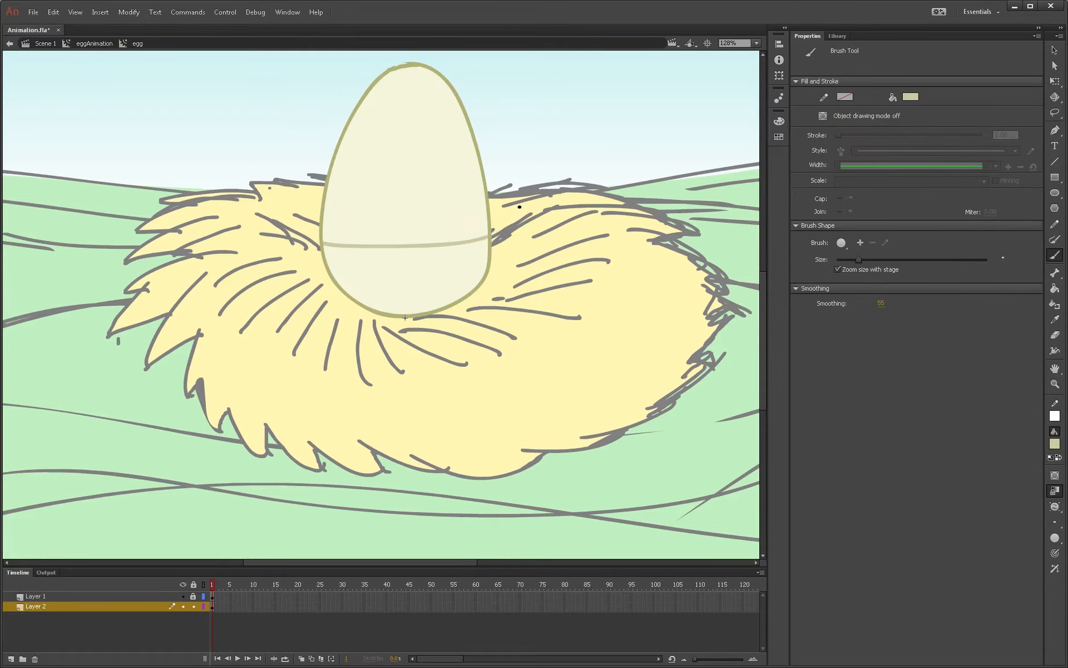
Step: Try filling the egg area below the brushed line with the Paint Bucket, and undo the fill
key("k")
left_click(424, 278)
key("ctrl+z")
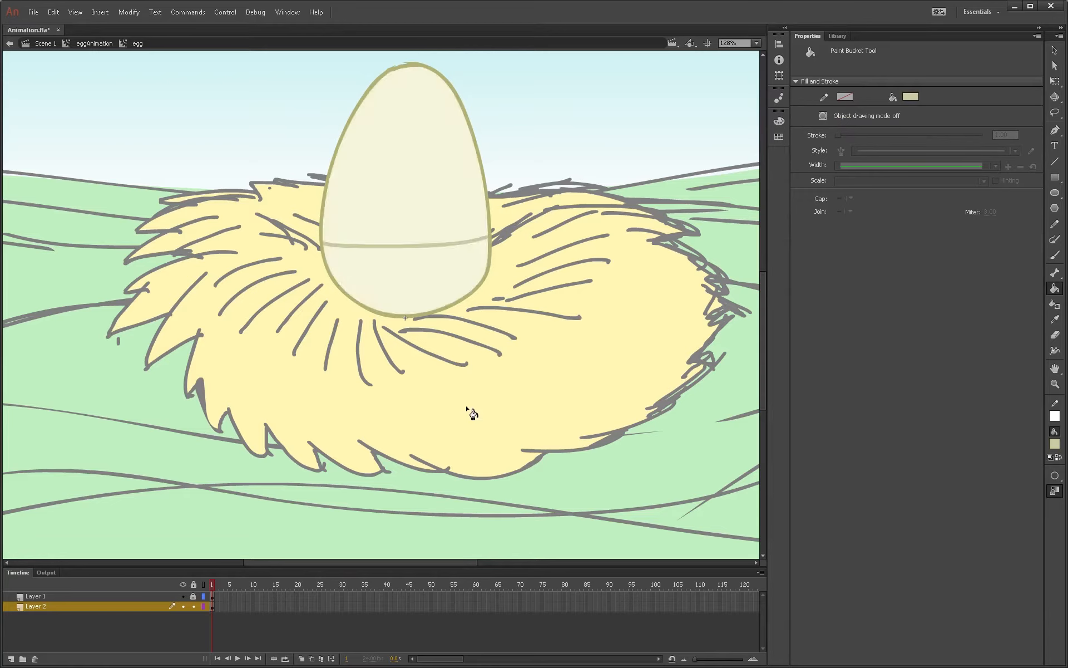
Step: Hide Layer 1 and inspect closely whether the brushed line separates the egg fill all the way to its edge
left_click(183, 596)
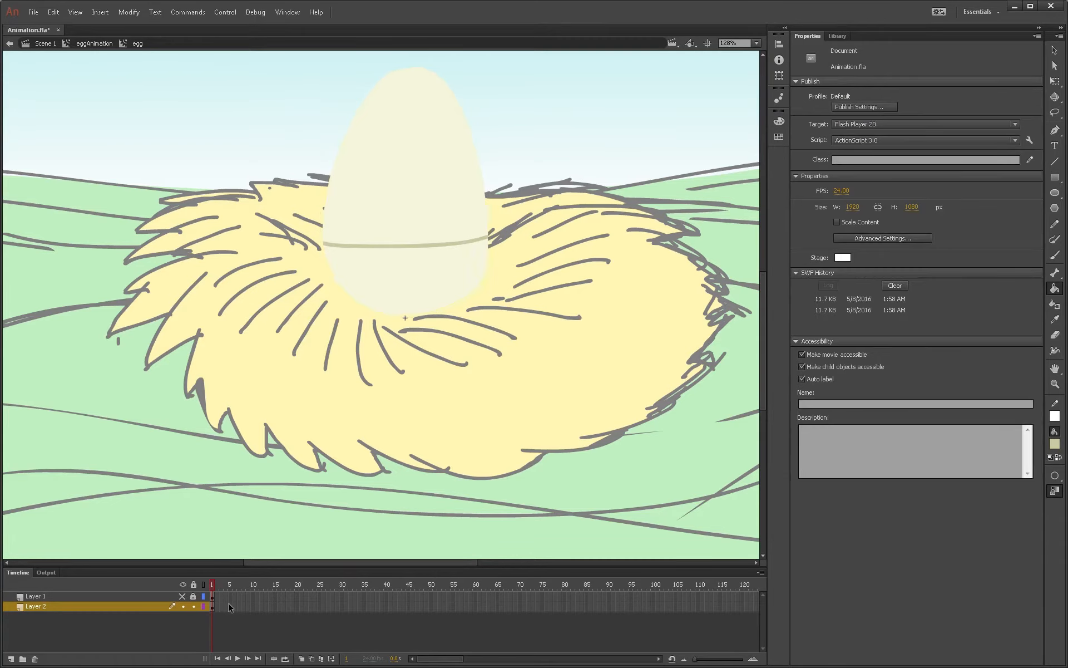
key("v")
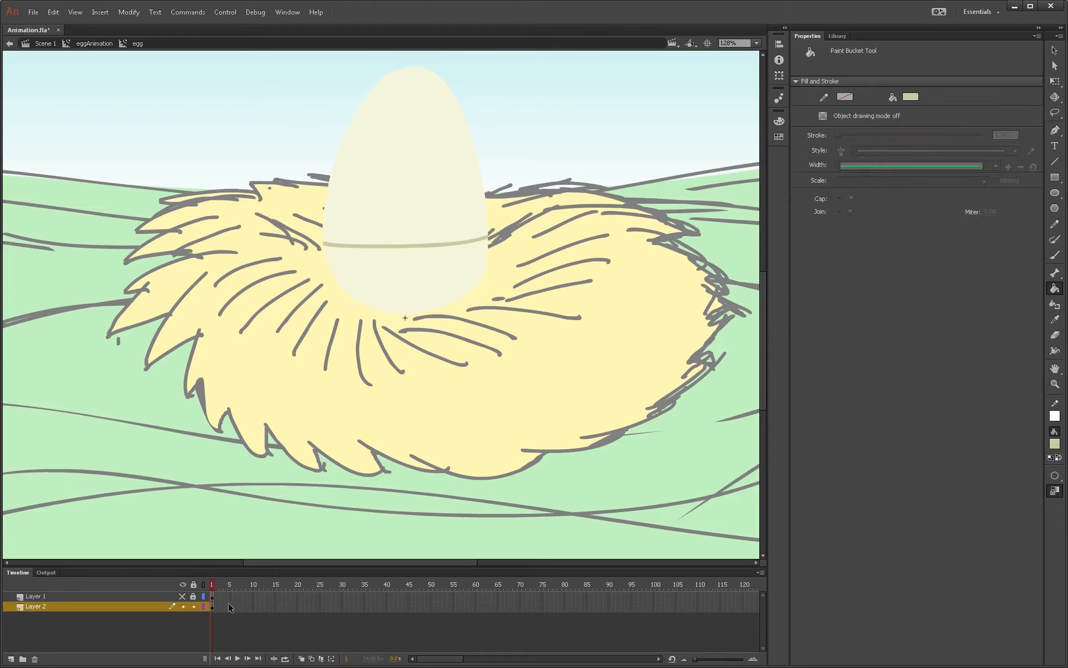
left_click(436, 276)
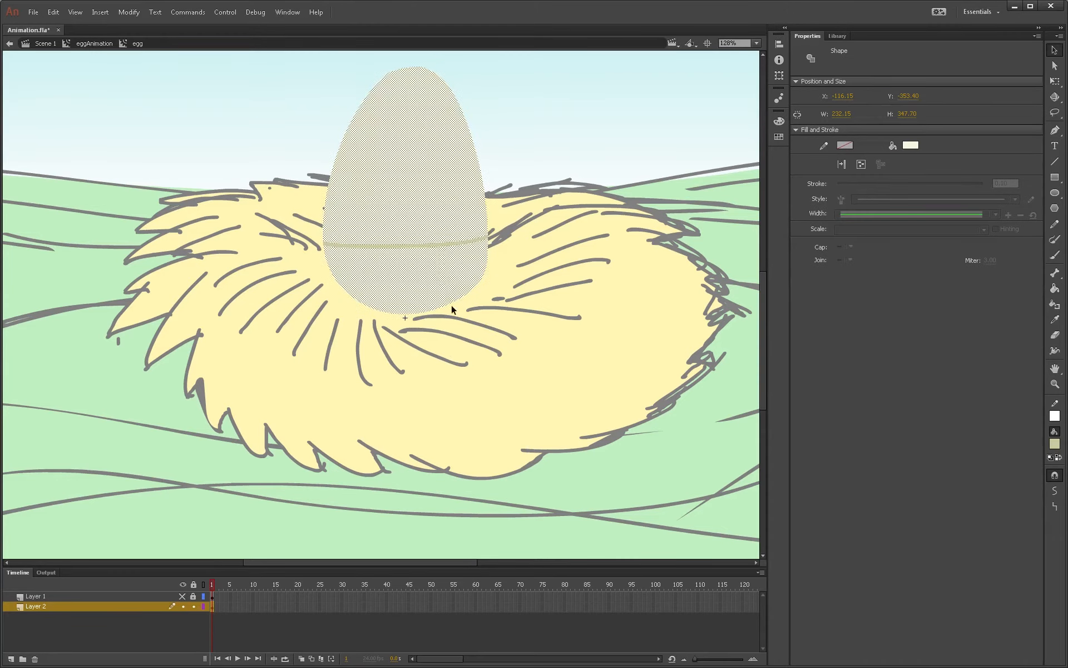
left_click(469, 316)
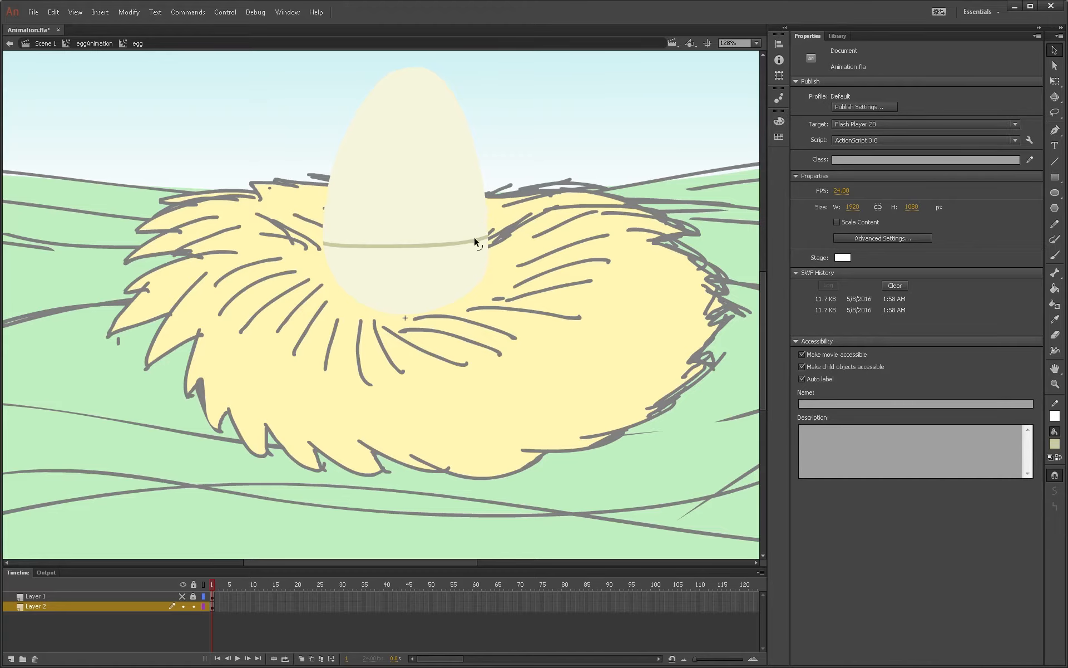
key("z")
left_click_drag(483, 220, 520, 269)
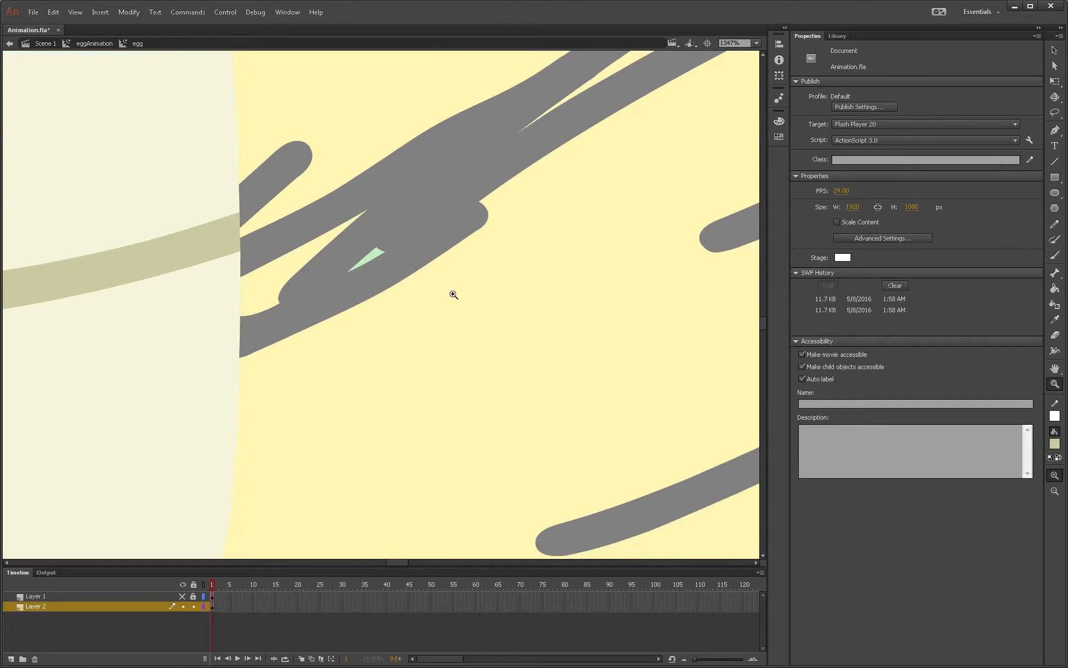
left_click(232, 287, "alt")
left_click(231, 287, "alt")
Step: Check the Paint Bucket's gap size options, try filling the lower egg again, and undo the fill
key("k")
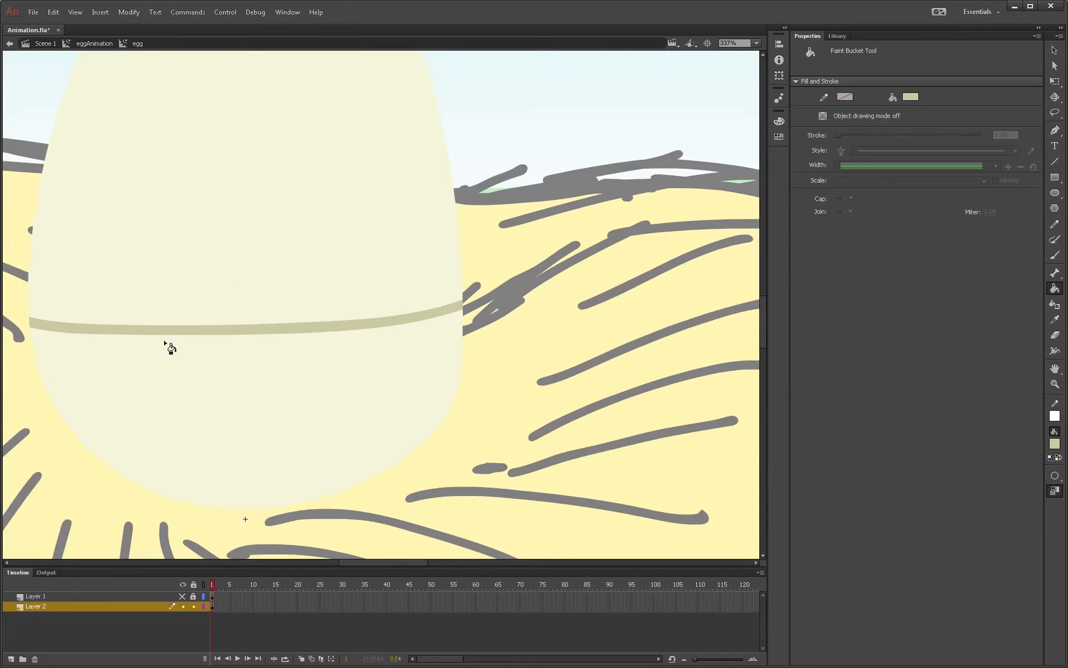
left_click(1055, 476)
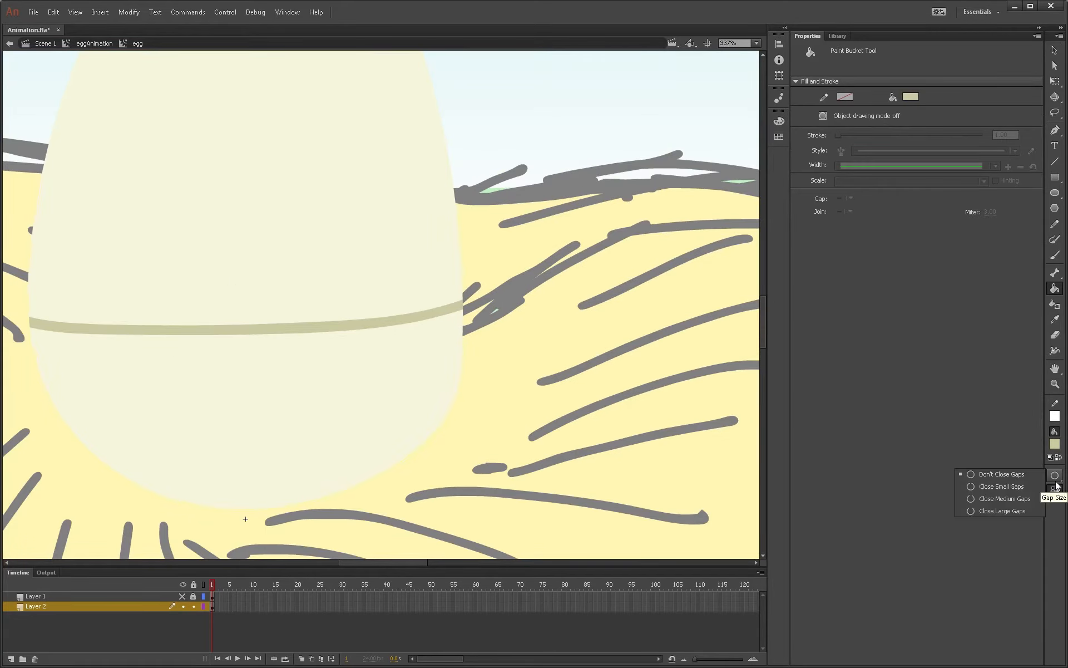
left_click(1055, 489)
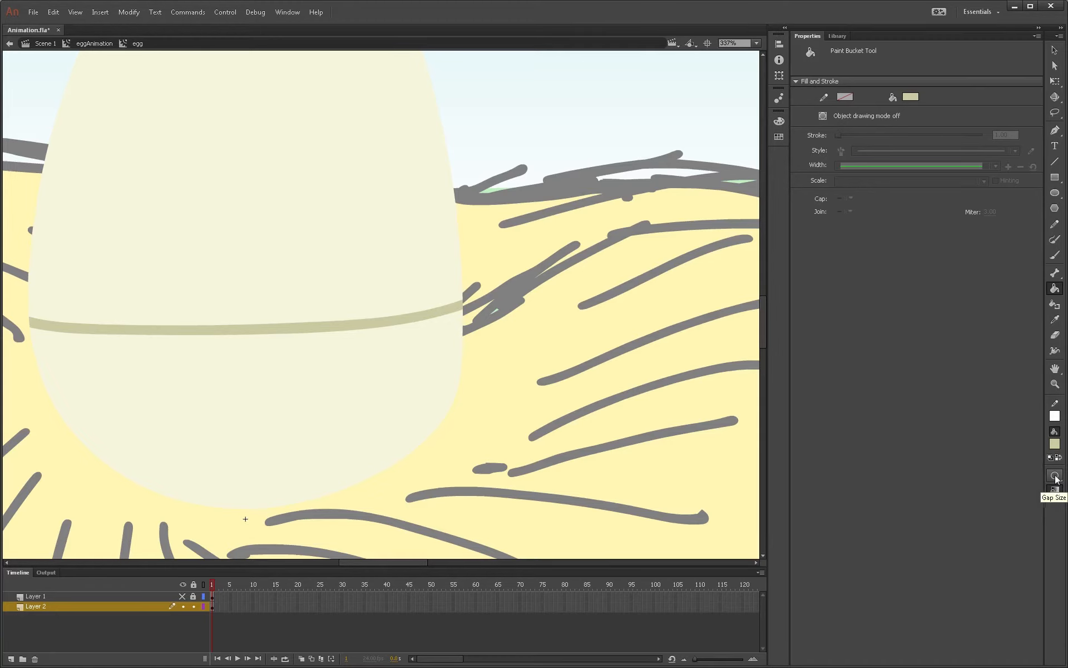
left_click(354, 428)
key("ctrl+z")
Step: Stretch both ends of the line's lower edge along the egg's outline and fill the area below with the darker beige
key("v")
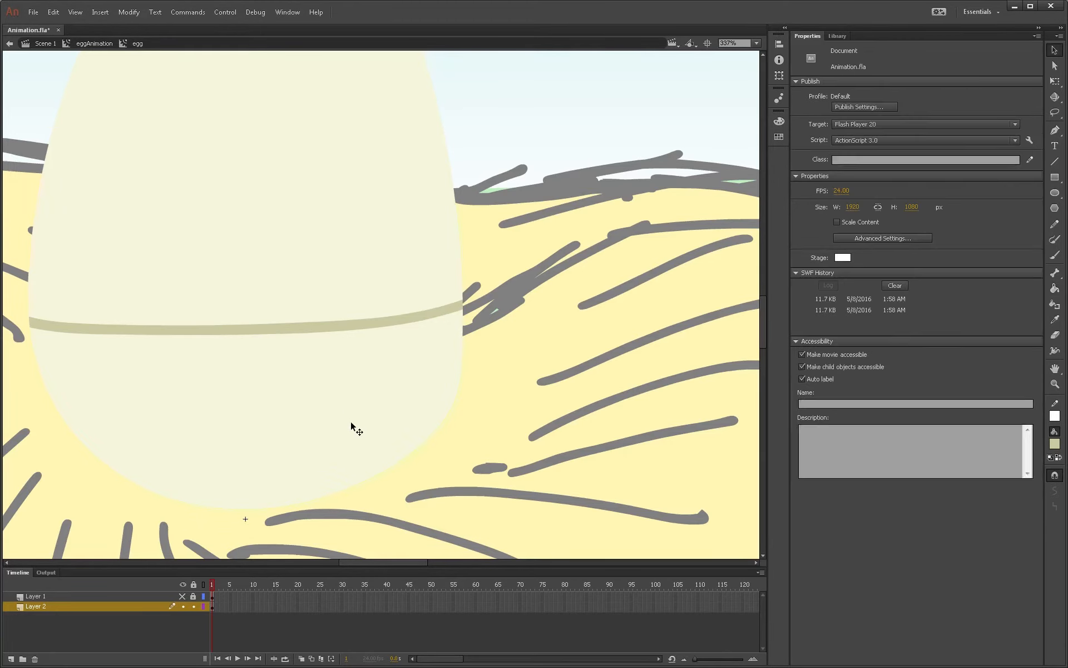
left_click(350, 421)
left_click(576, 360)
left_click_drag(447, 310, 466, 322)
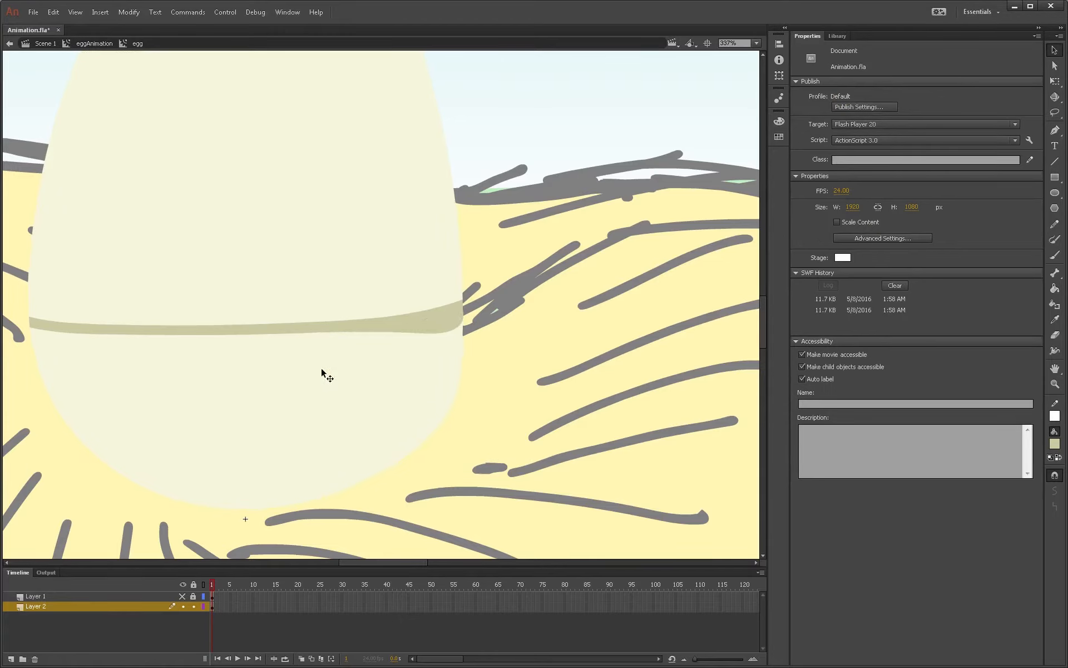
left_click_drag(42, 330, 41, 353)
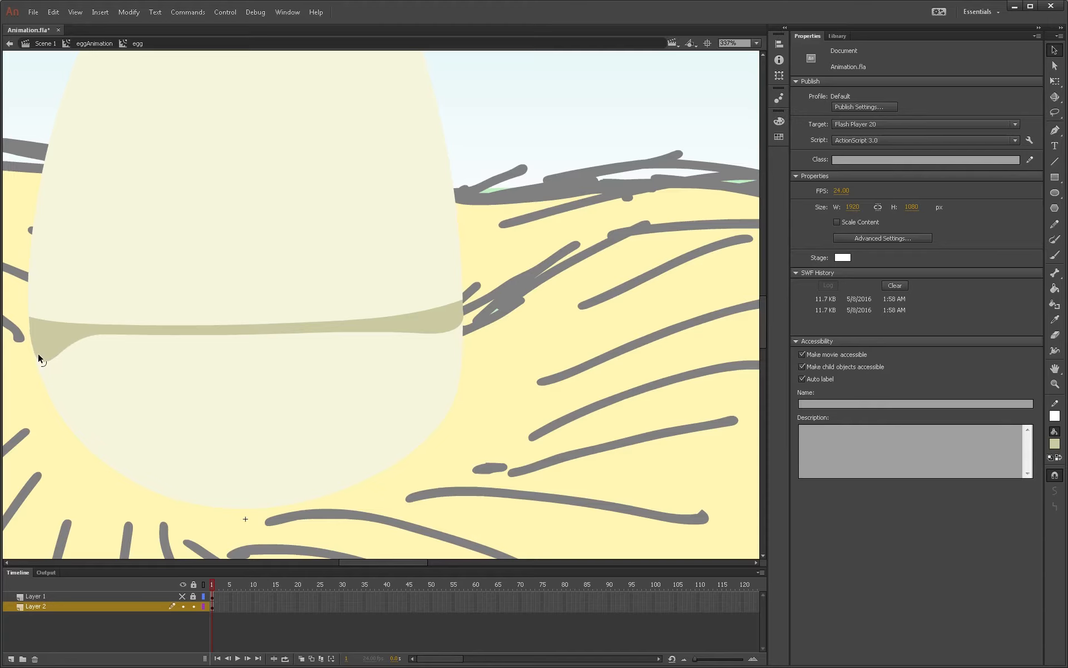
key("k")
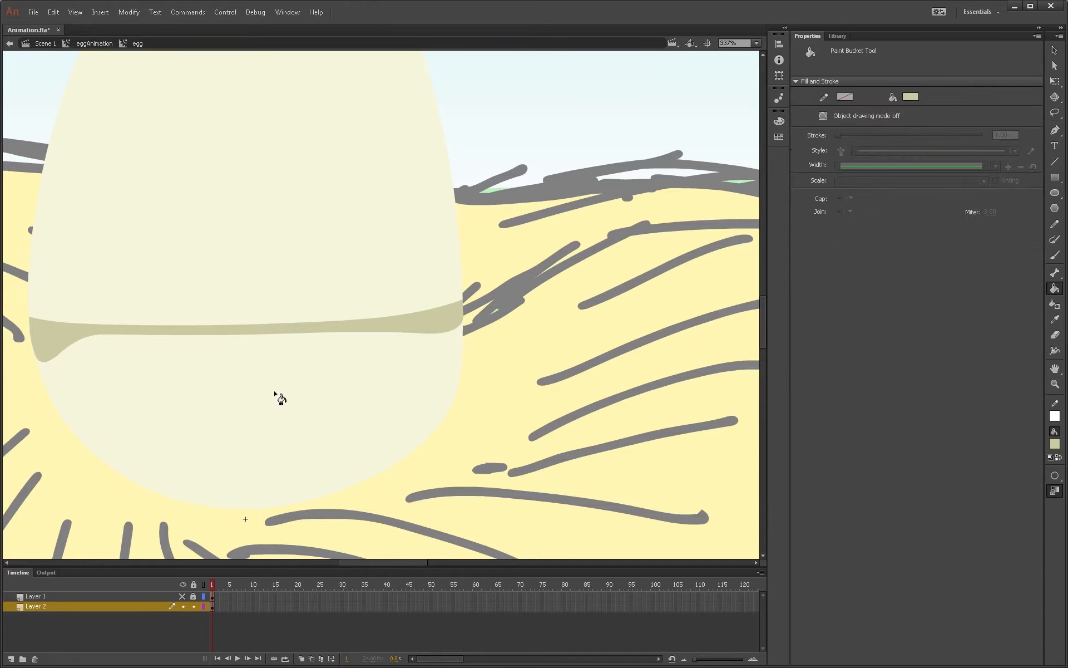
left_click(277, 396)
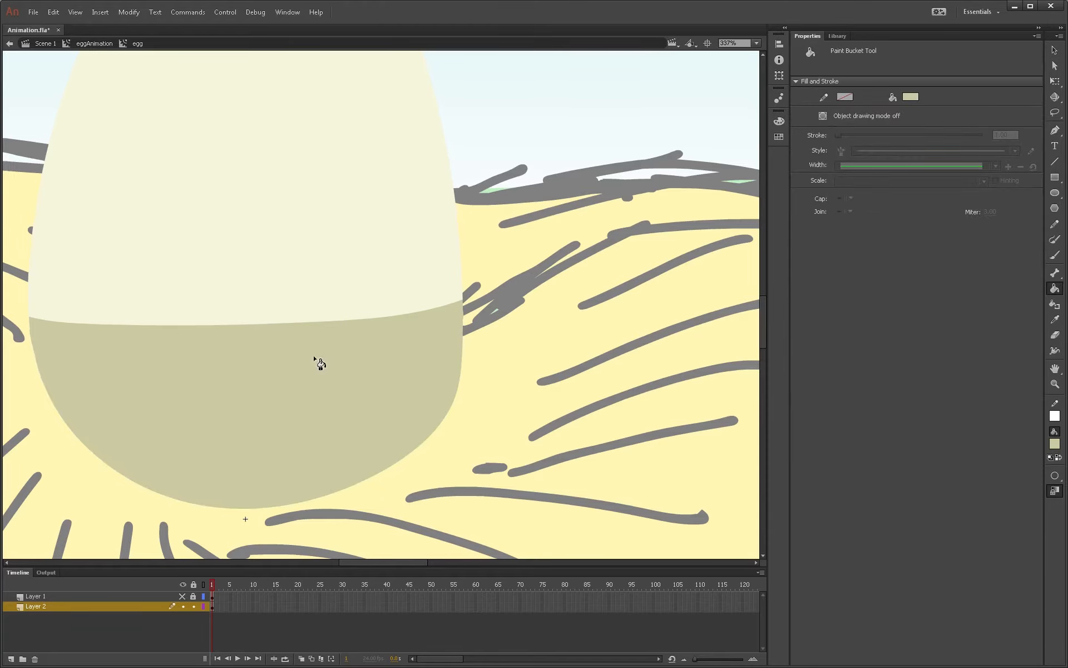
Step: Reshape the upper edge of the egg's shaded area into a smooth downward-bowing curve from side to side
key("v")
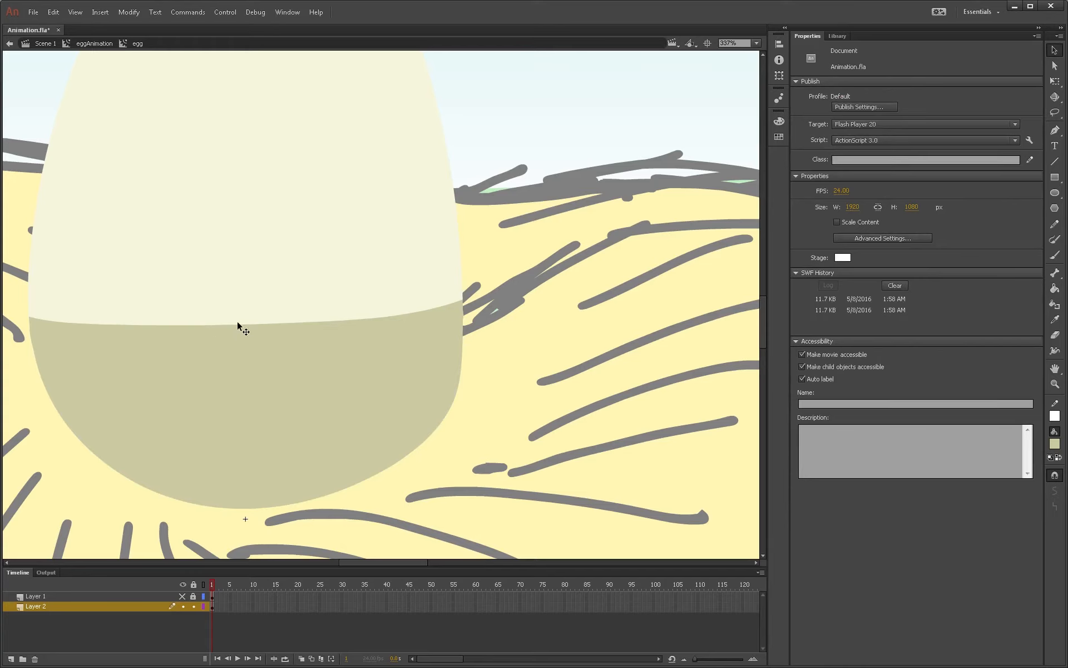
left_click_drag(239, 325, 243, 408)
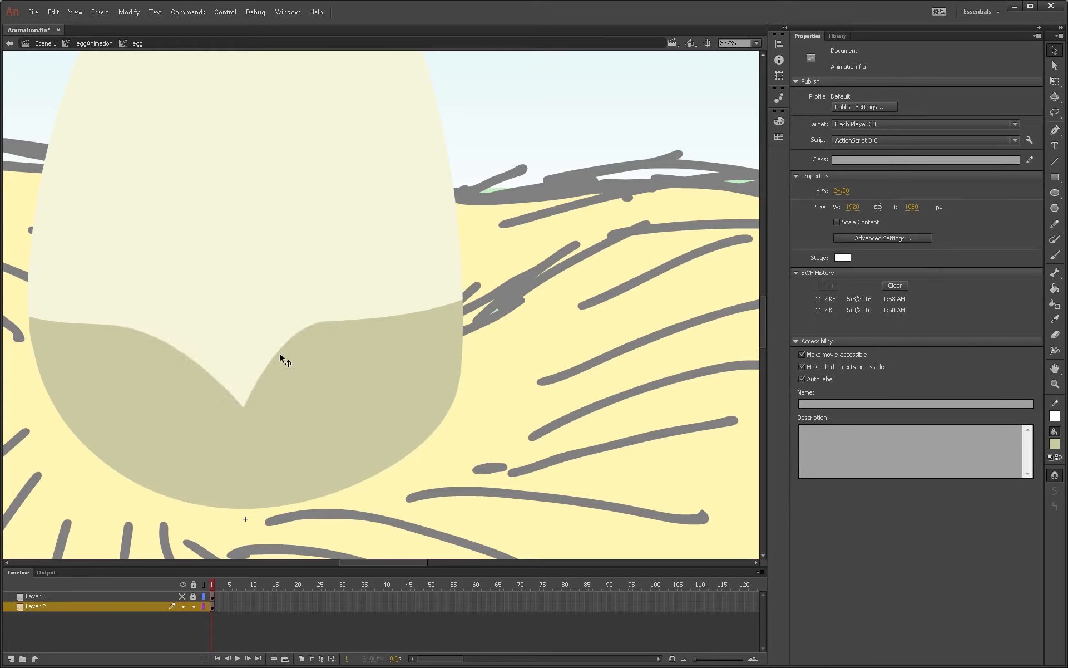
left_click_drag(279, 350, 300, 406)
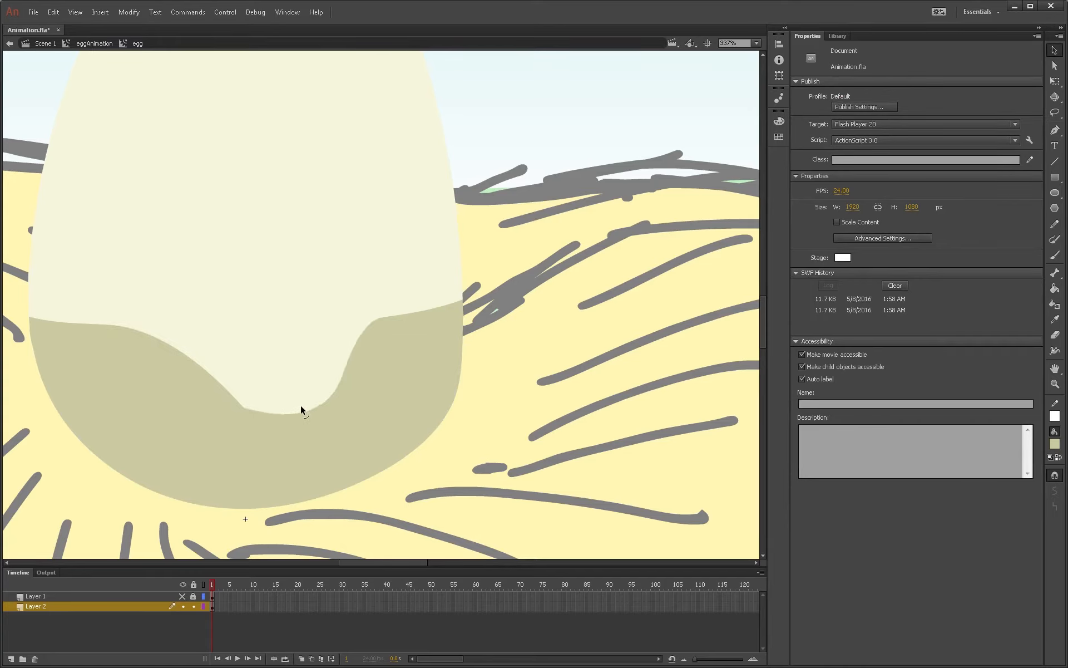
left_click_drag(386, 316, 294, 421)
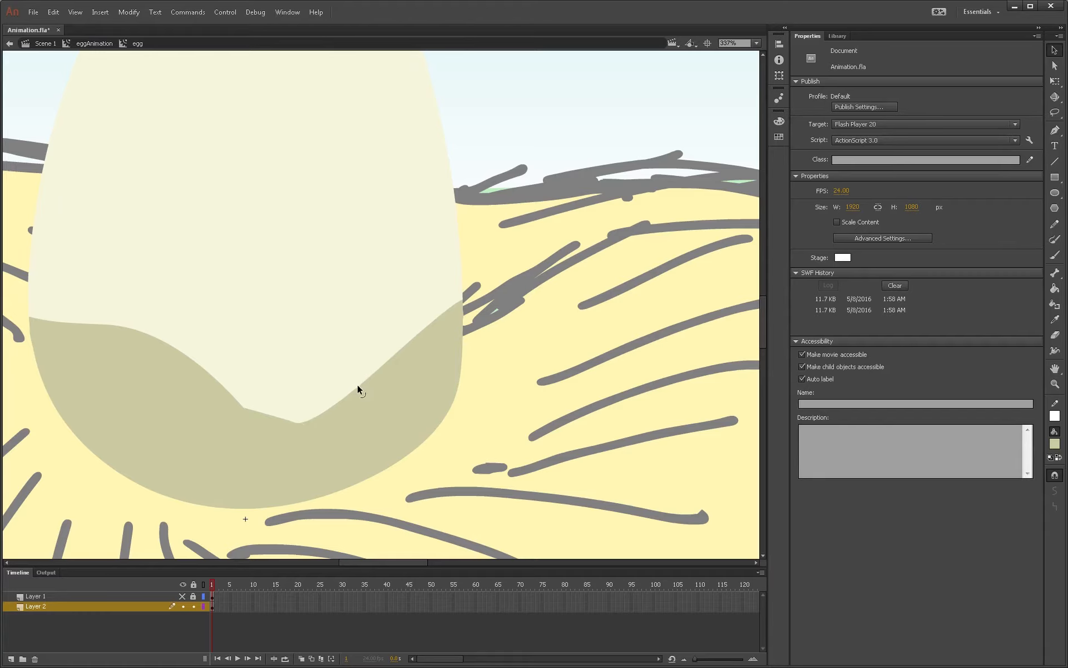
left_click_drag(358, 385, 402, 378)
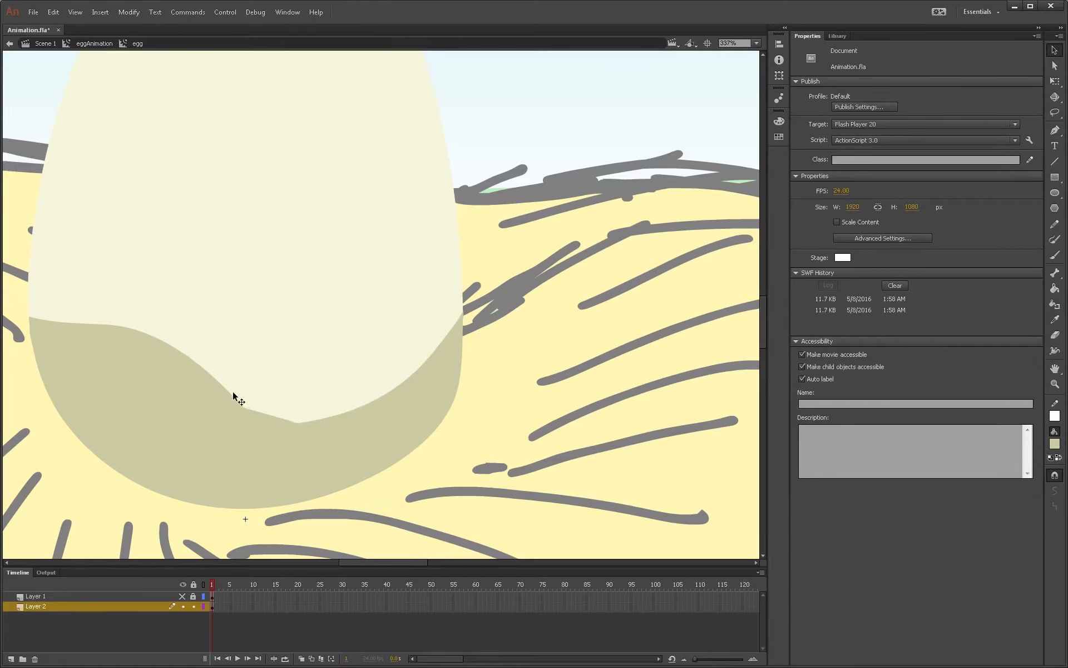
left_click_drag(242, 405, 295, 422)
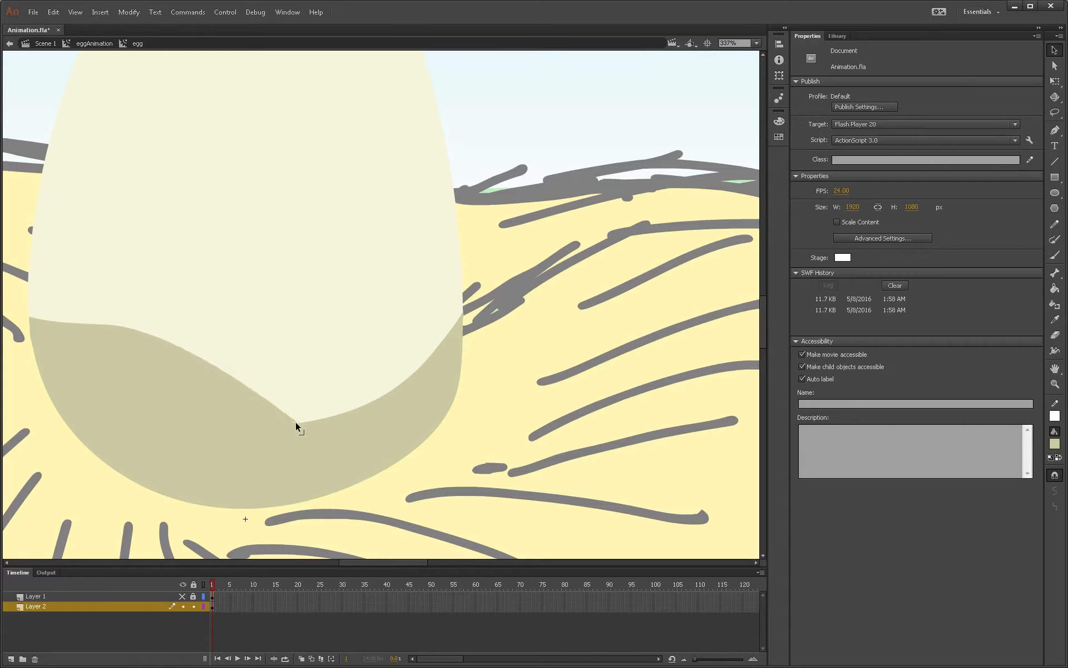
mouse_move(200, 359)
left_mouse_down()
mouse_move(171, 415)
mouse_move(92, 371)
mouse_move(76, 343)
left_mouse_up()
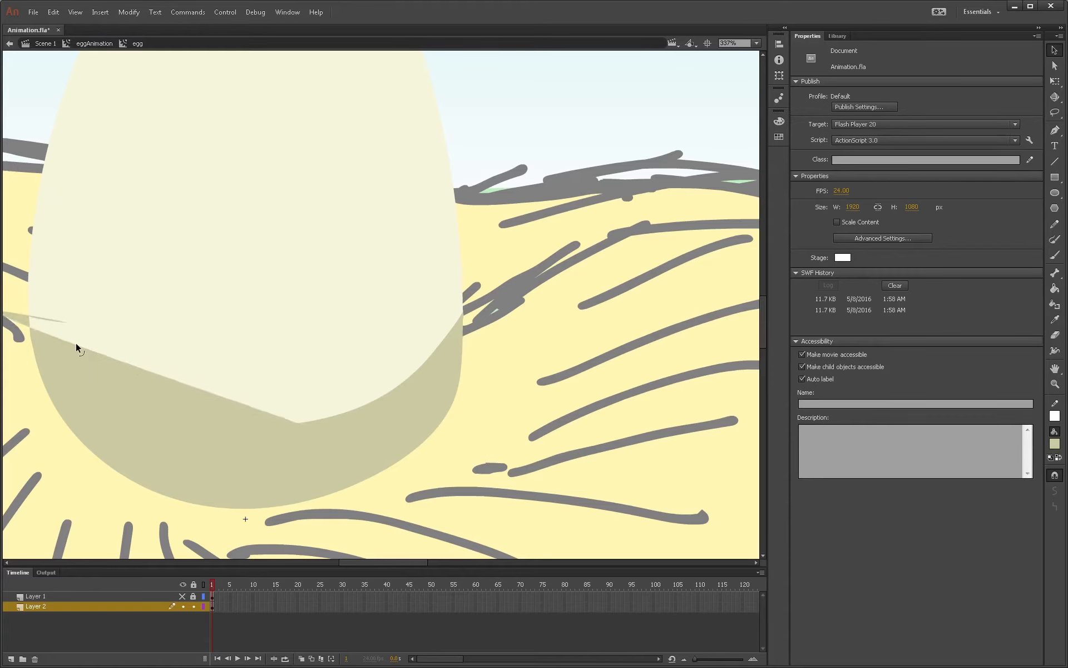
left_click_drag(163, 380, 145, 422)
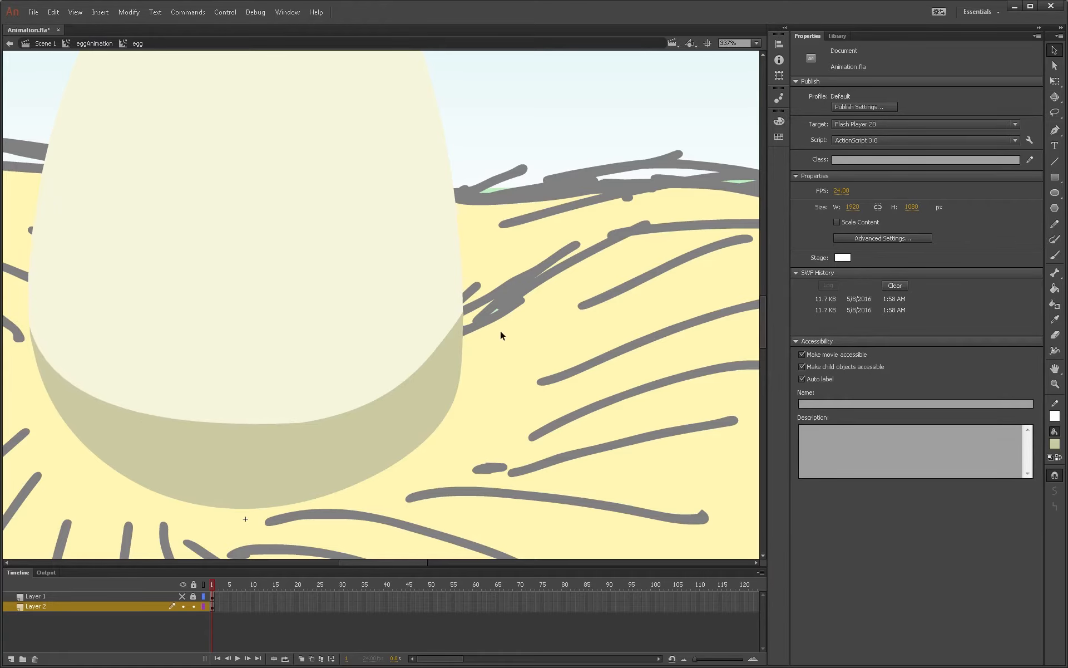
Step: Leave the nested egg symbol and eggAnimation to return to Scene 1 with the whole stage in view
double_click(528, 323)
key("z")
left_click(340, 372, "alt")
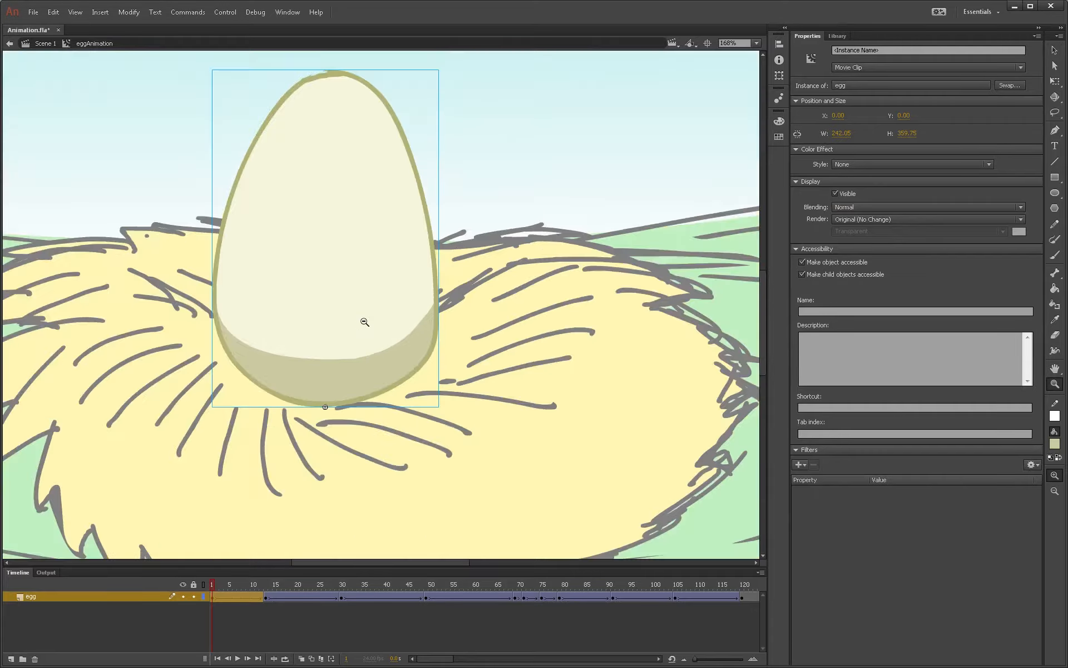
left_click(365, 323, "alt")
left_click(333, 293, "alt")
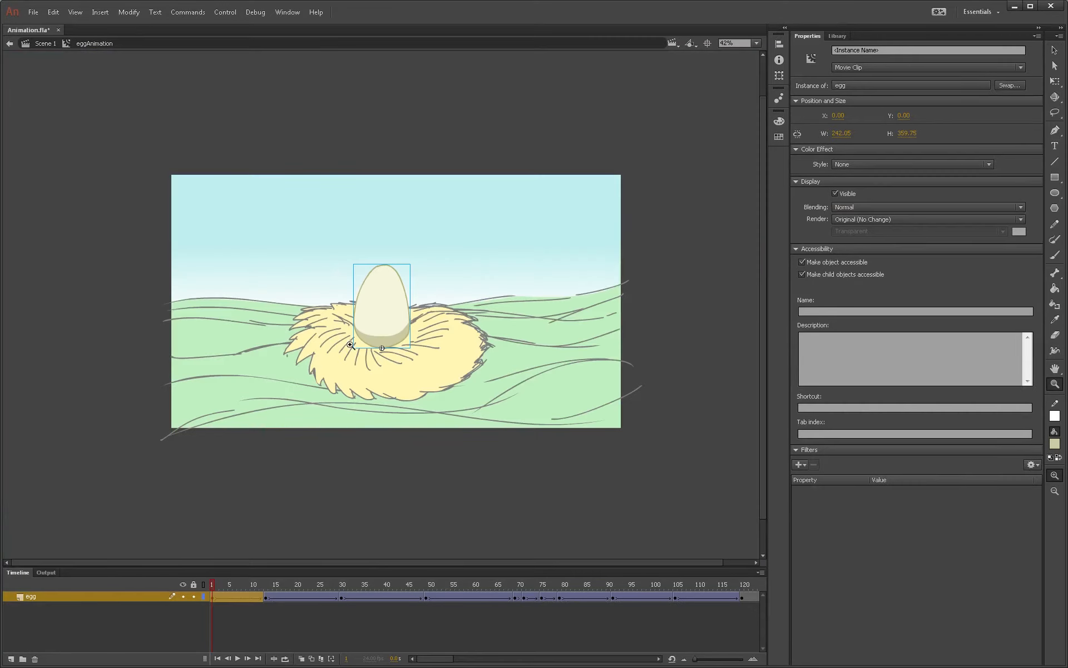
key("v")
left_click(352, 141)
double_click(327, 138)
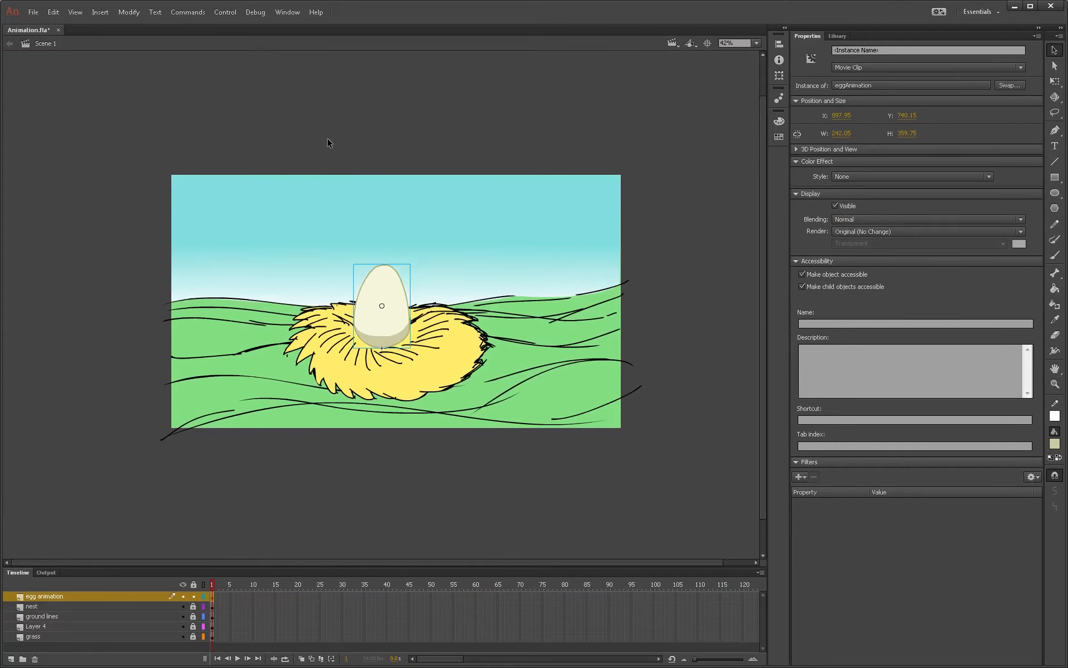
left_click(432, 128)
key("z")
key("v")
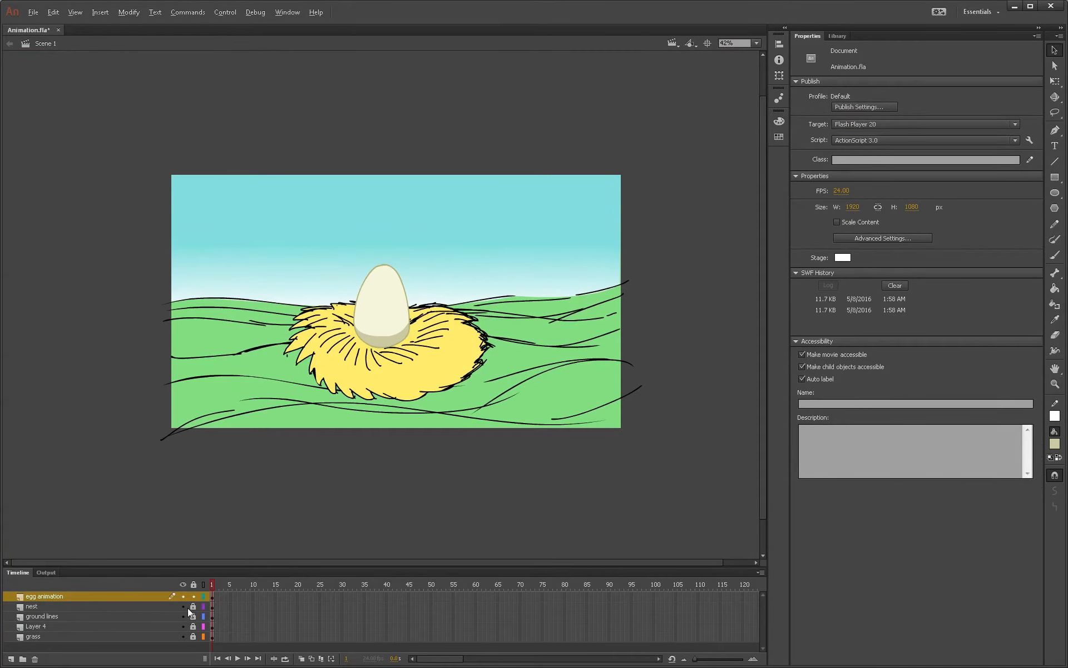
Step: Make the nest layer active and set the Paint Bucket fill to a darker shade of the nest's yellow
left_click(148, 606)
left_click(374, 474)
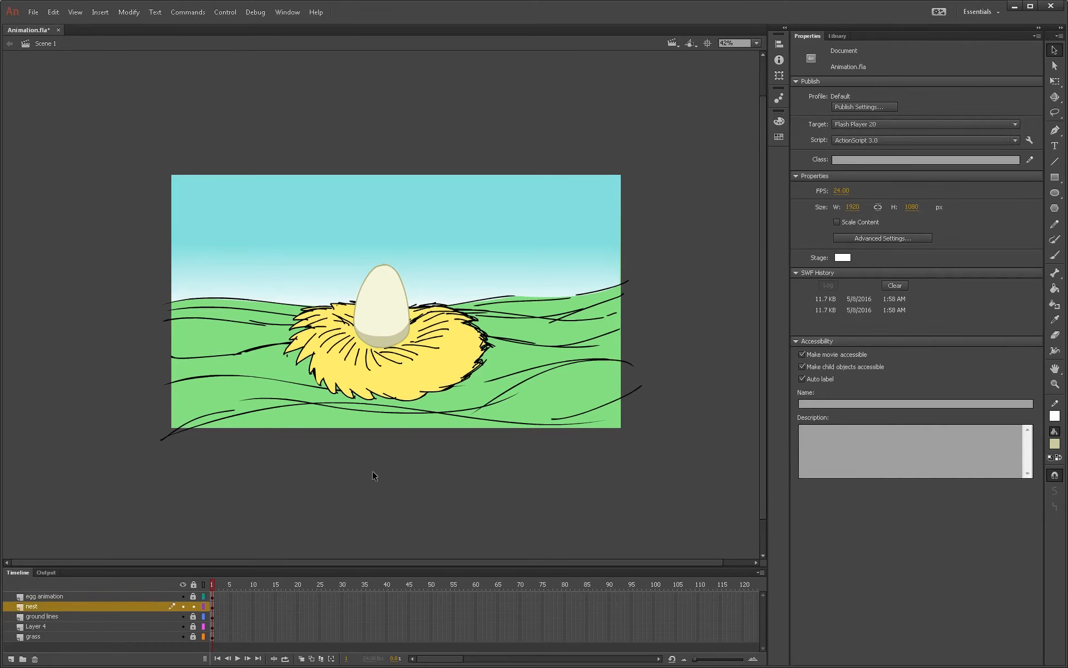
key("z")
key("v")
left_click(408, 383)
left_click(419, 404)
key("k")
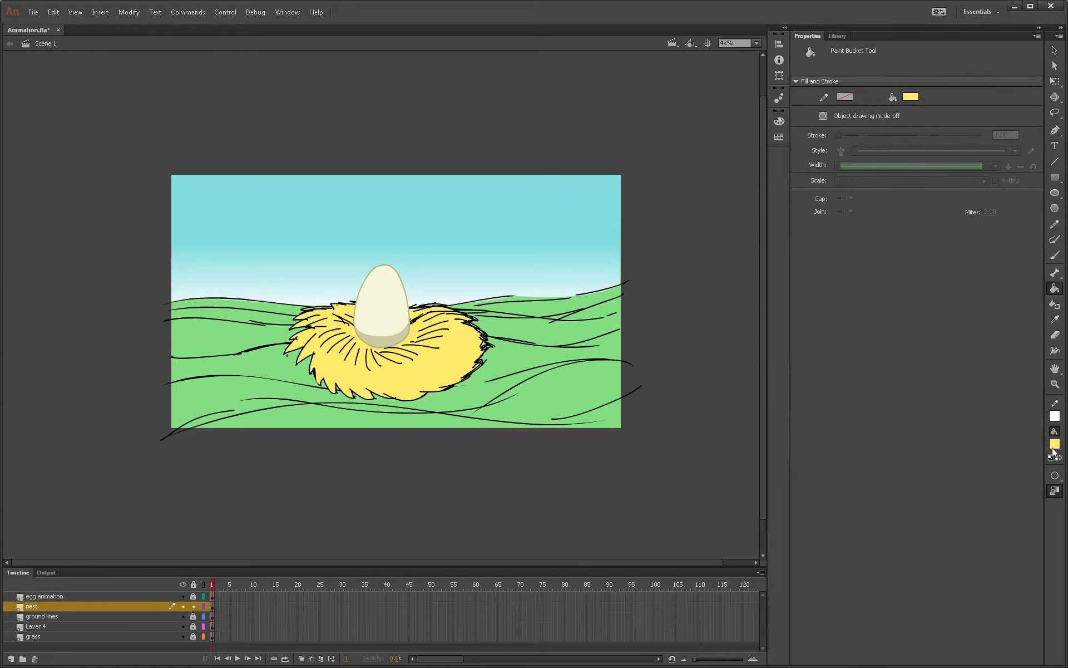
left_click(1053, 449)
left_click(1044, 456)
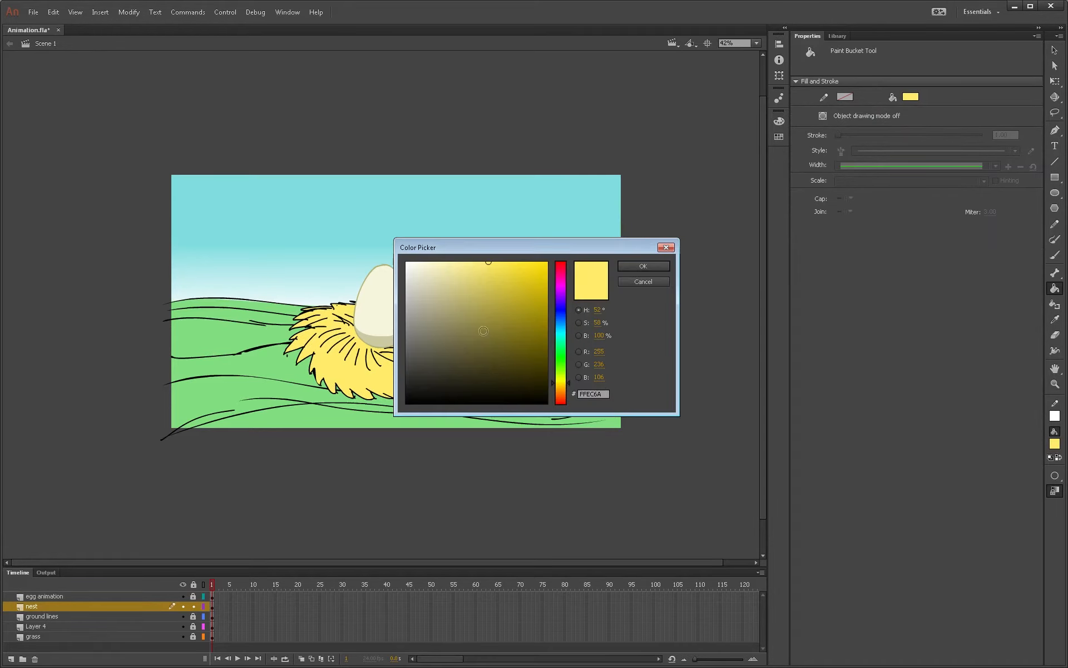
left_click(489, 285)
left_click(636, 269)
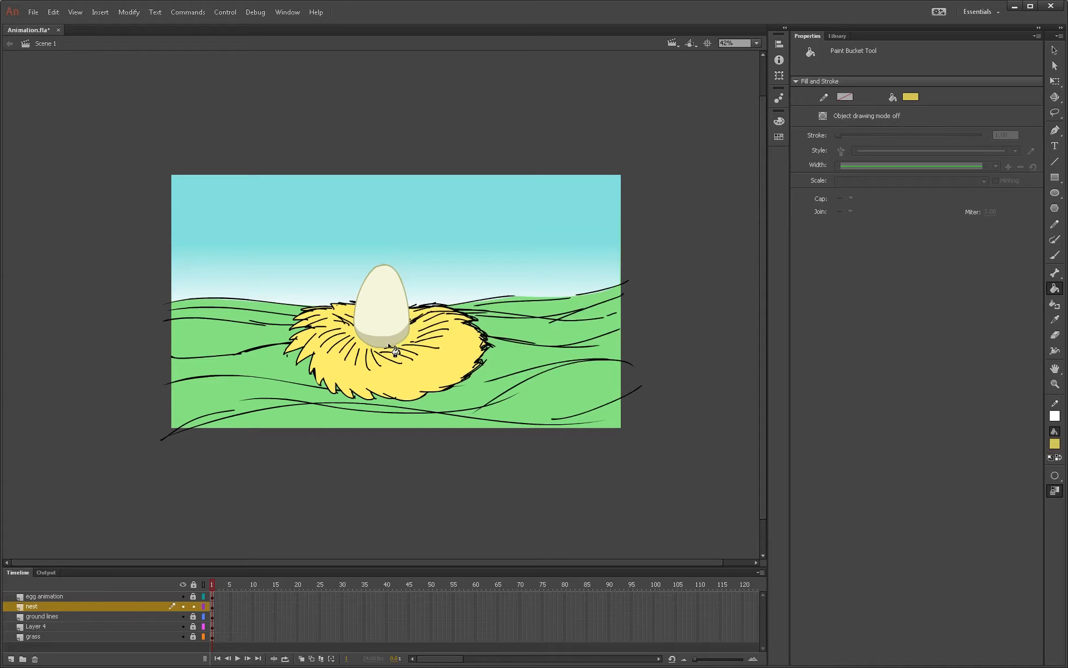
Step: Brush a dark yellow oval outline around the egg's base inside the nest fill and fill it as the egg's shadow
key("v")
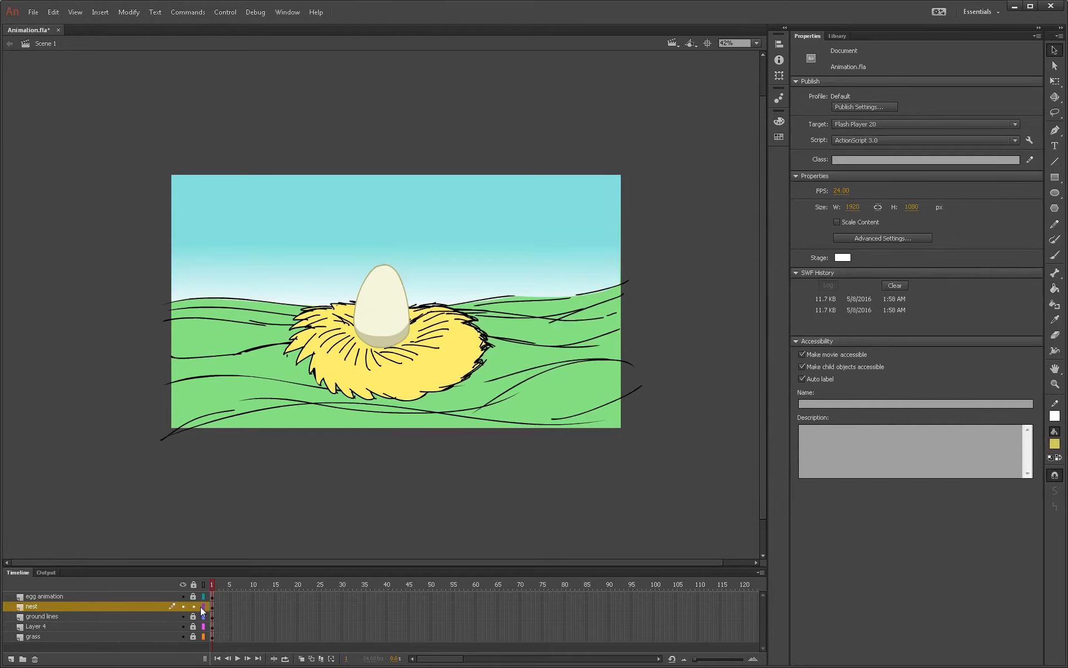
left_click(433, 369)
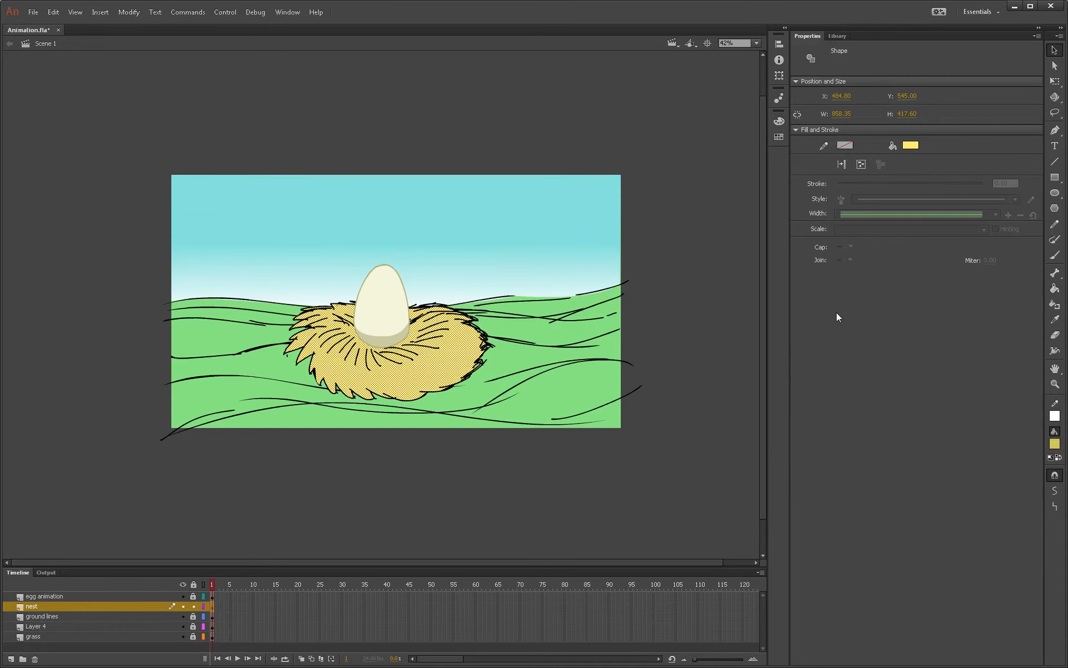
key("z")
left_click_drag(334, 295, 455, 396)
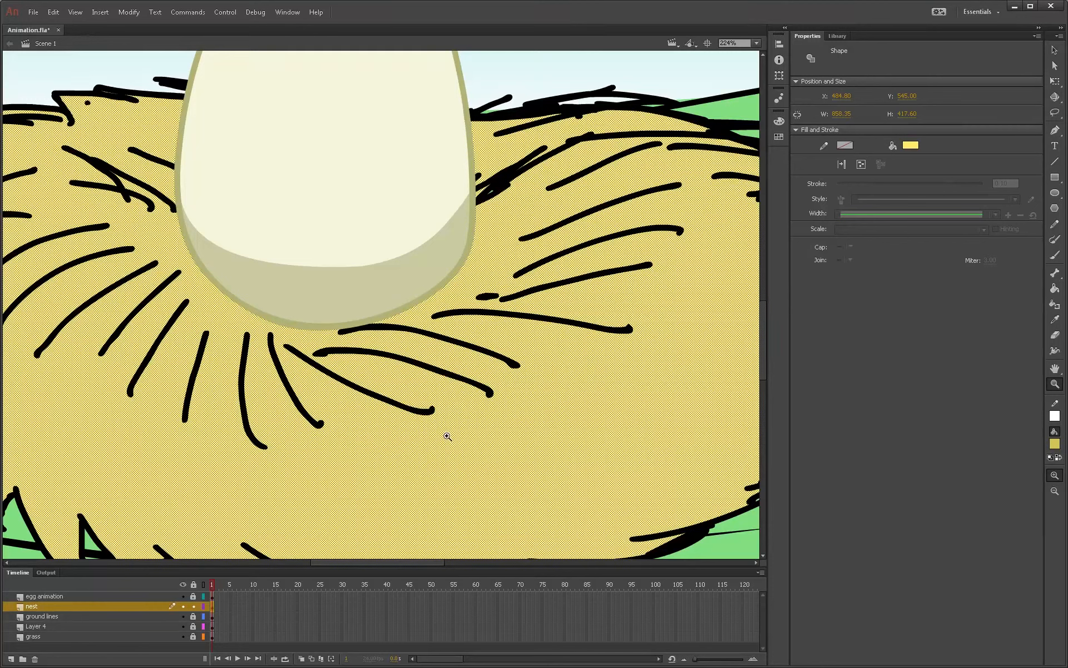
key("b")
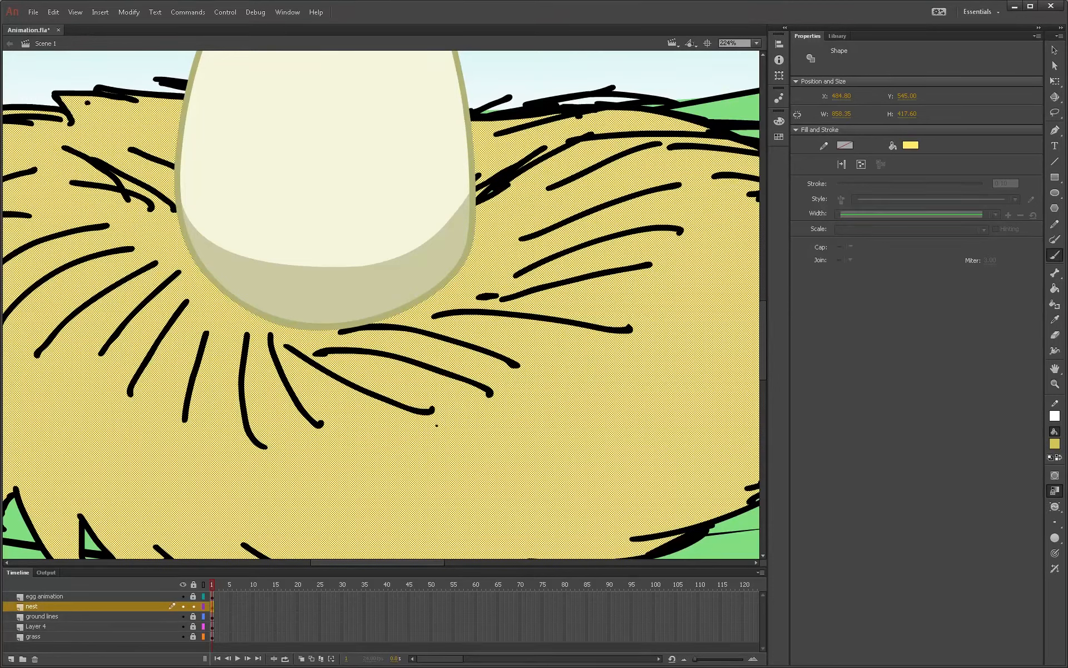
mouse_move(497, 210)
left_mouse_down()
mouse_move(453, 184)
mouse_move(269, 182)
mouse_move(167, 228)
mouse_move(186, 304)
mouse_move(351, 336)
mouse_move(476, 295)
mouse_move(498, 214)
mouse_move(486, 201)
left_mouse_up()
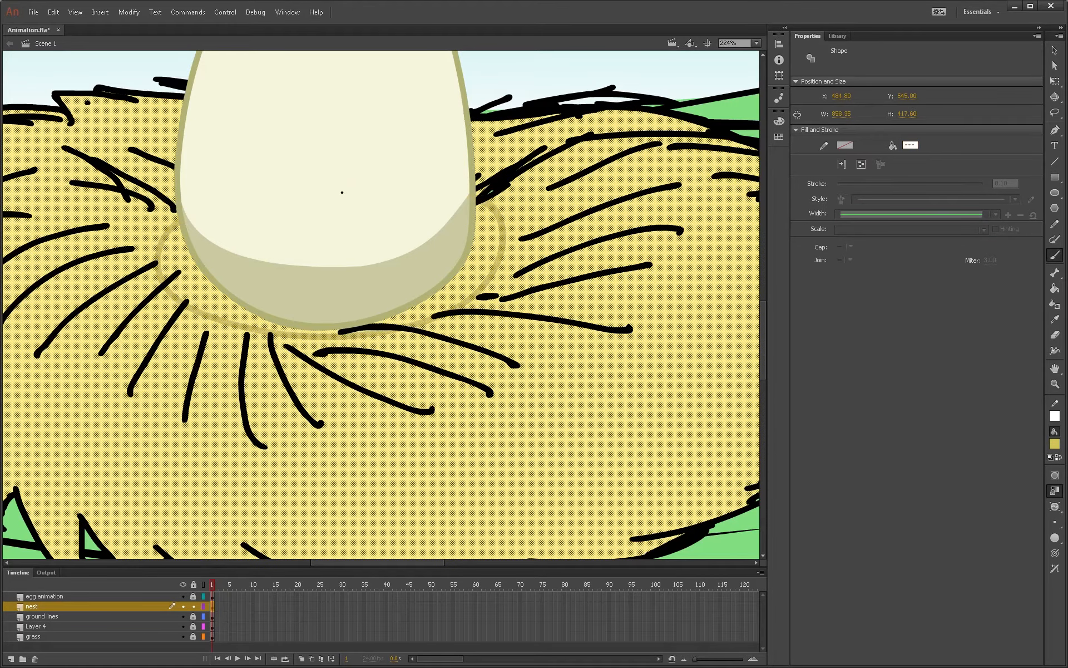
key("ctrl+shift+a")
key("k")
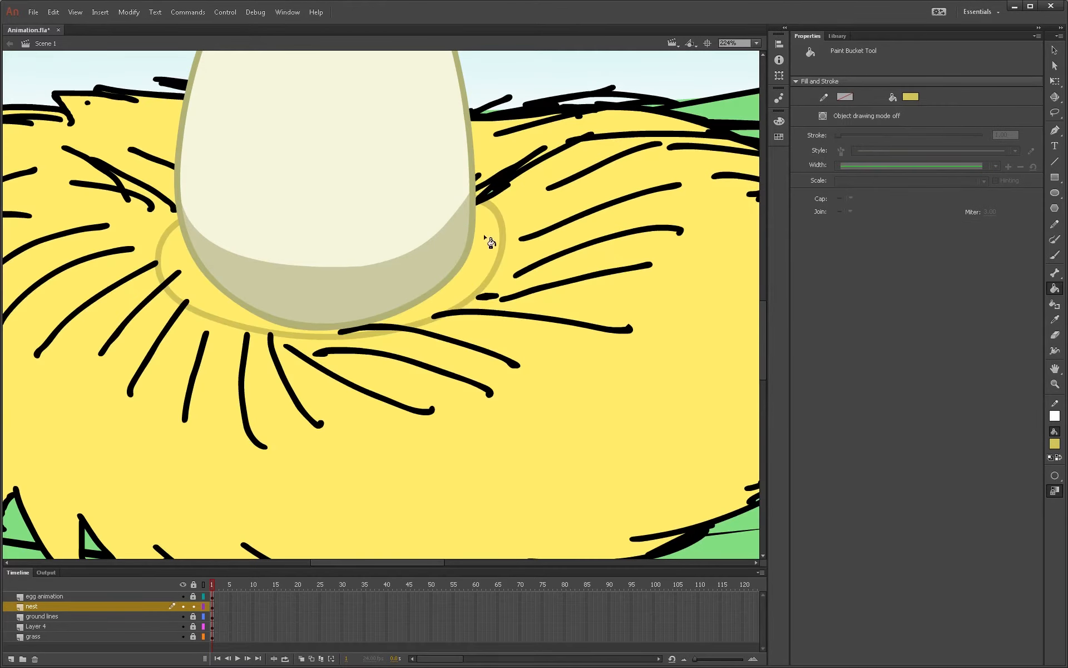
left_click(489, 242)
Step: Test the movie to check the shaded egg rocking above its nest shadow, and close the preview
key("z")
left_click(461, 284, "alt")
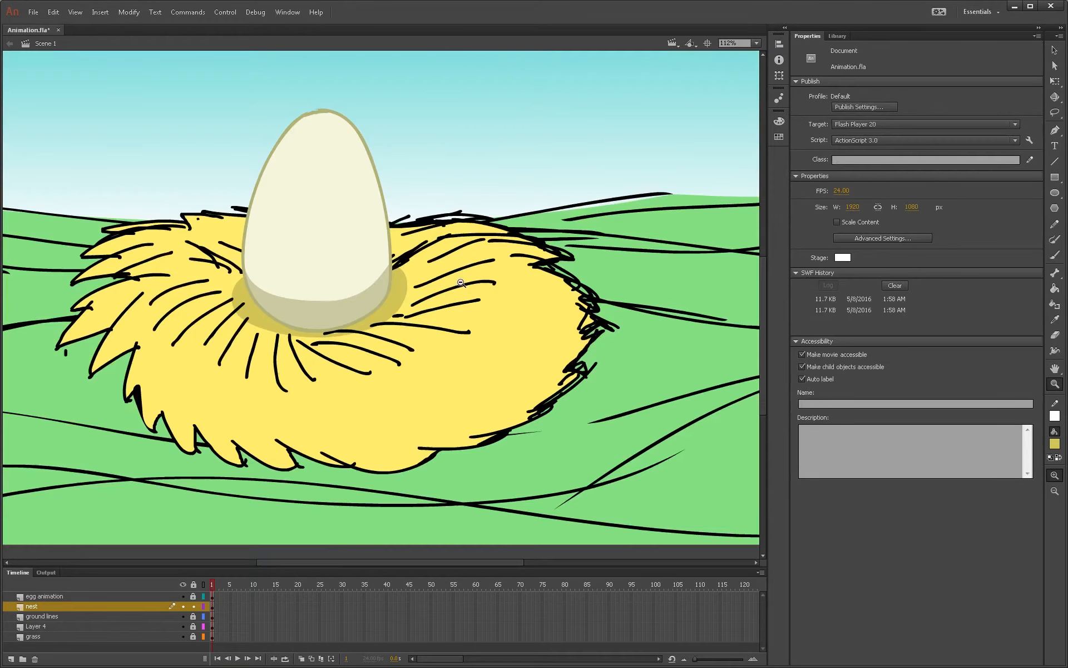
left_click(461, 284, "alt")
key("v")
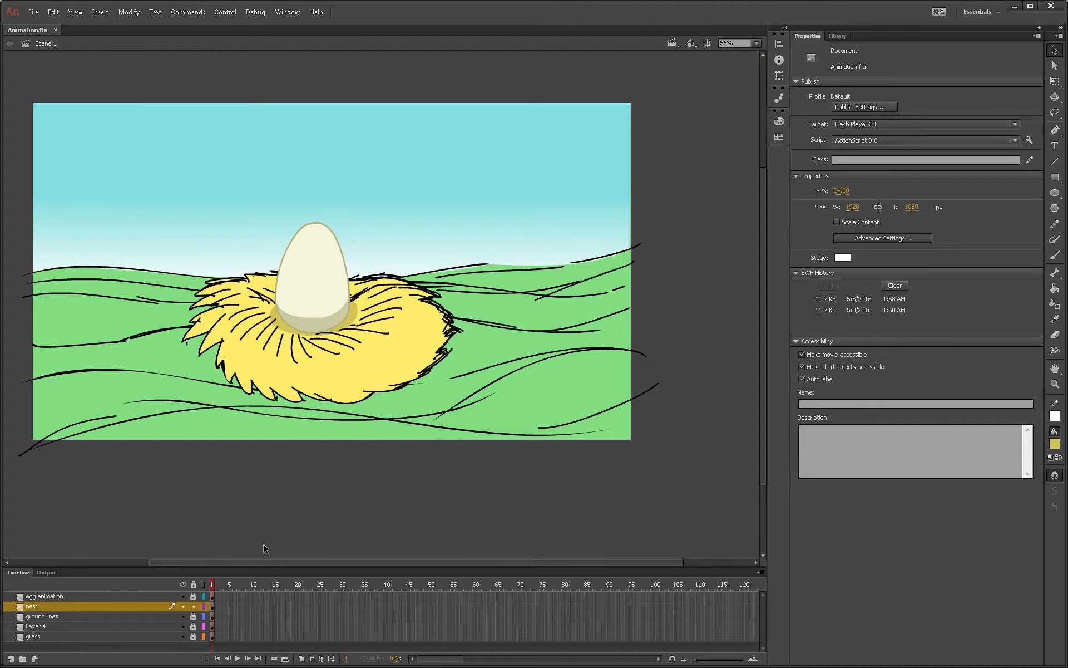
key("ctrl+Return")
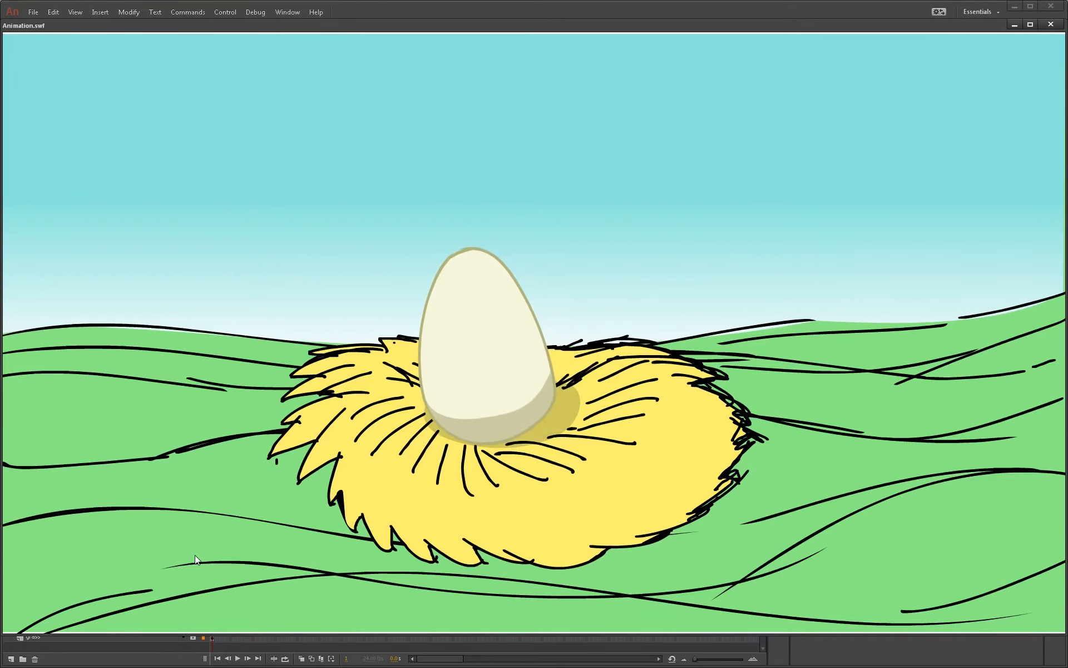
key("ctrl+w")
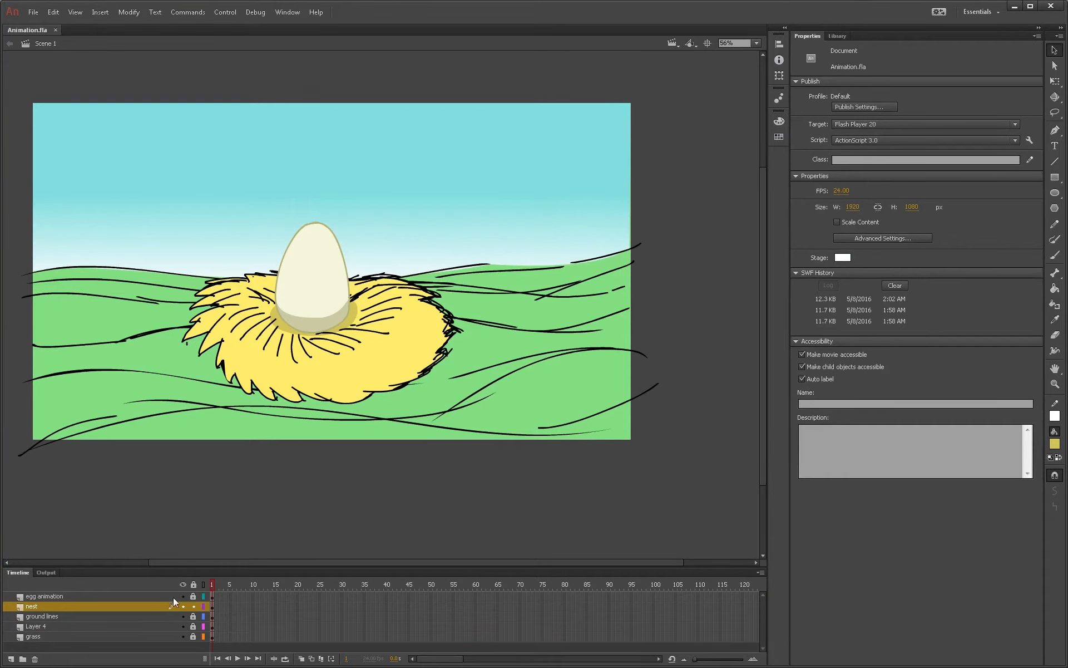
Step: Recolor the lines on the ground lines layer from the grass color to the darker green 63AD62
left_click(148, 619)
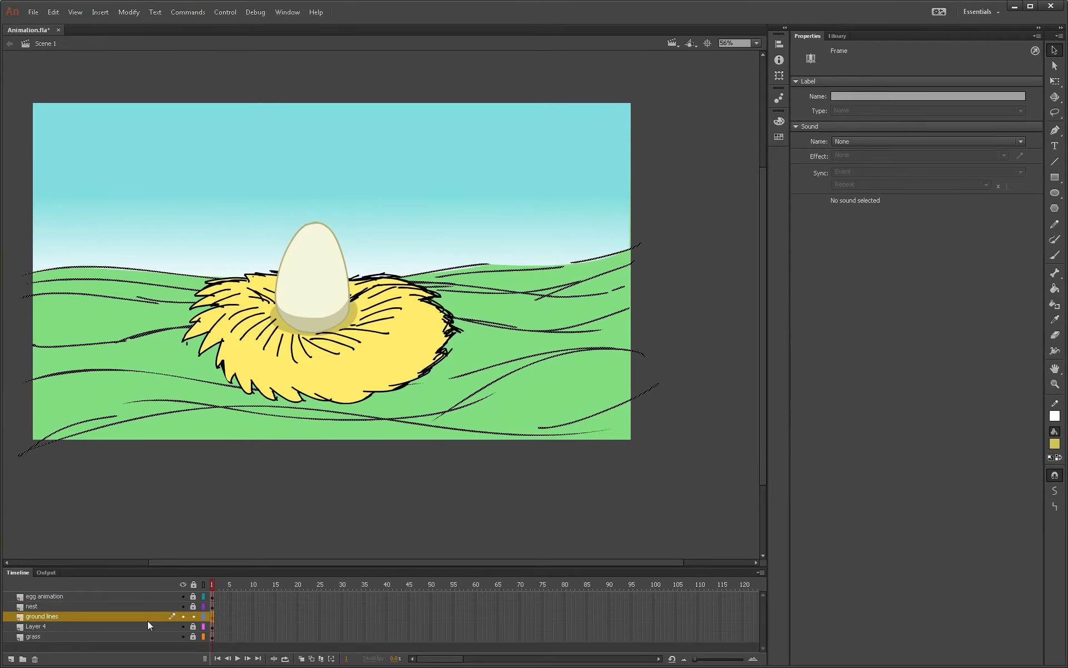
left_click(1055, 444)
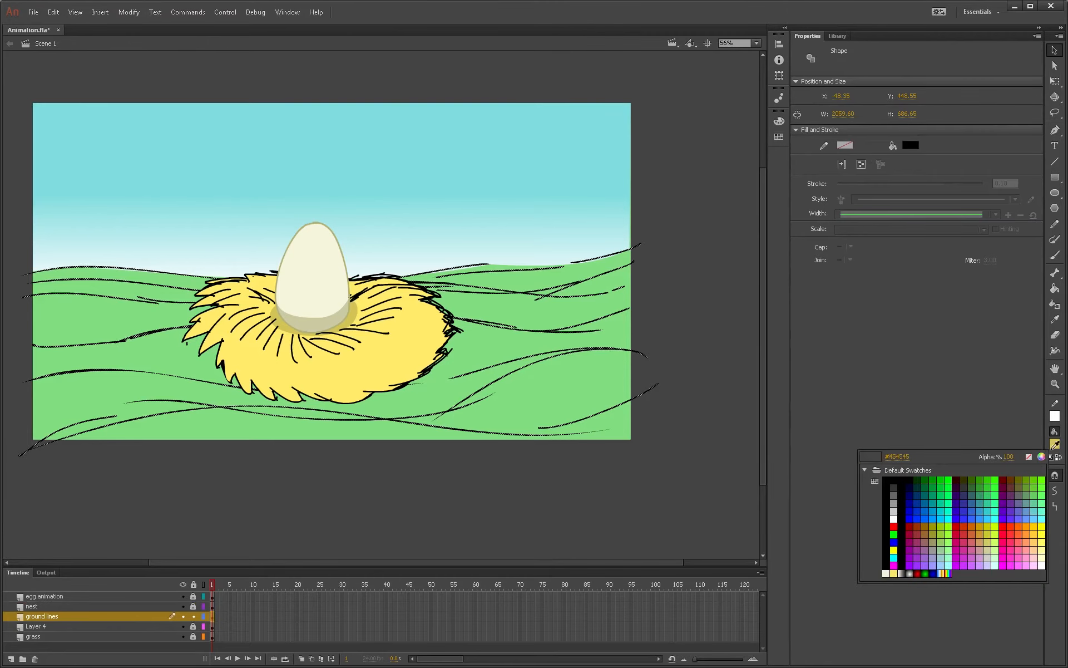
left_click(576, 385)
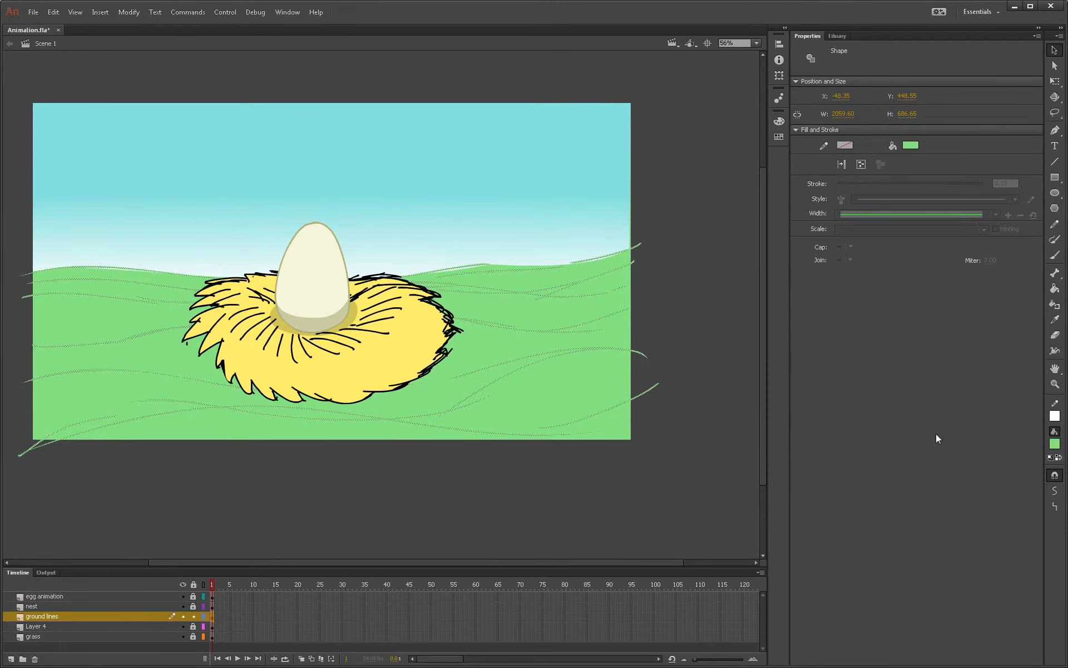
left_click(1054, 444)
left_click(1044, 457)
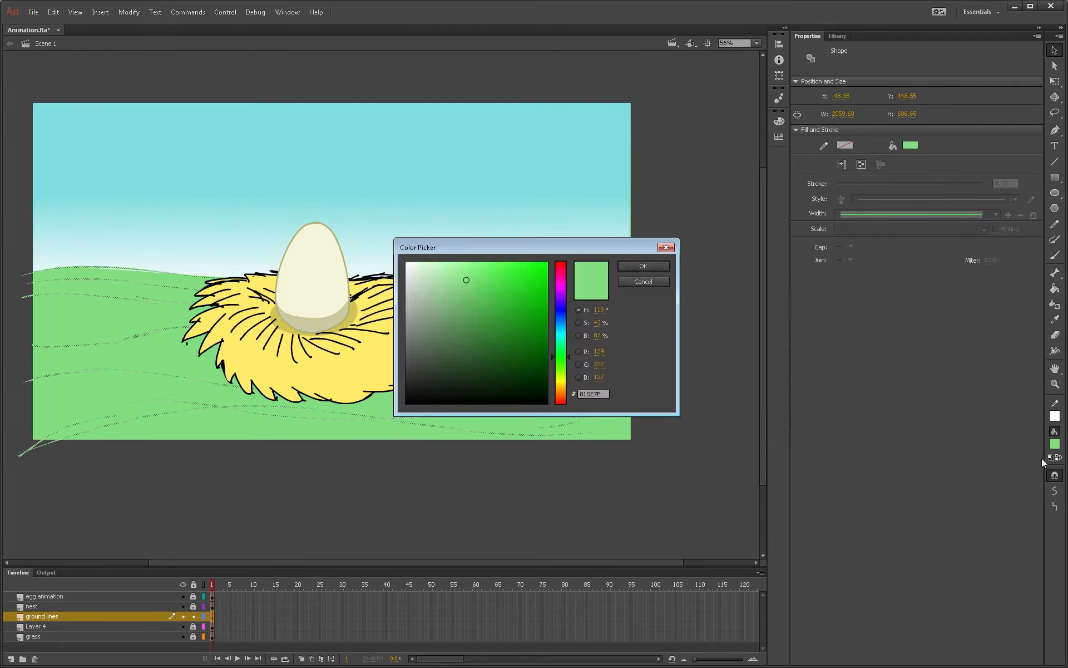
left_click(467, 307)
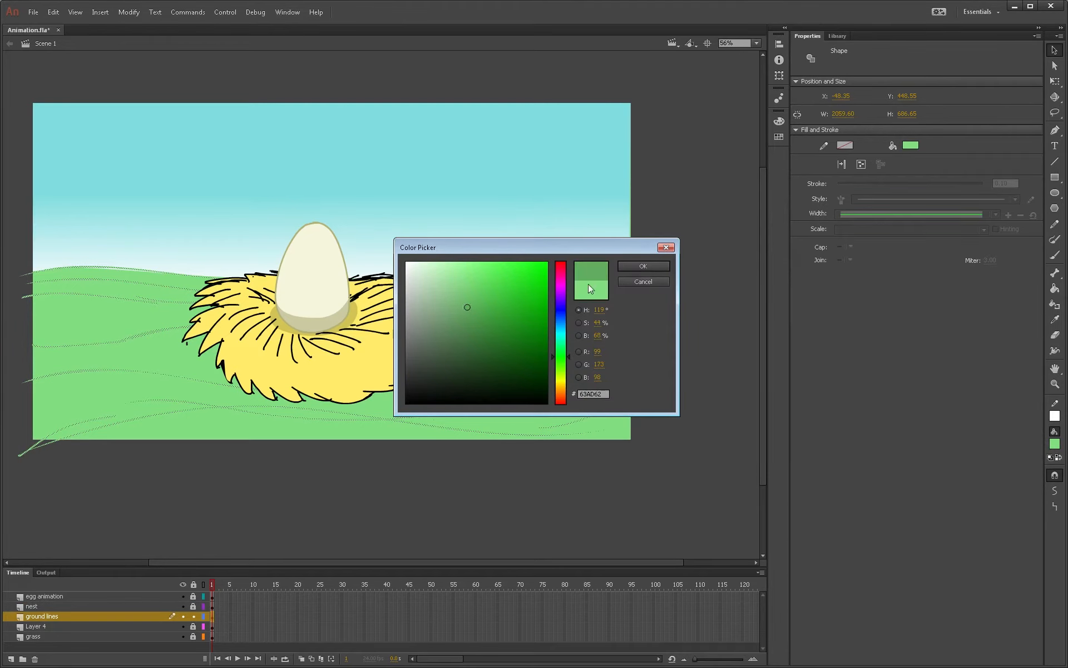
left_click(640, 266)
left_click(689, 285)
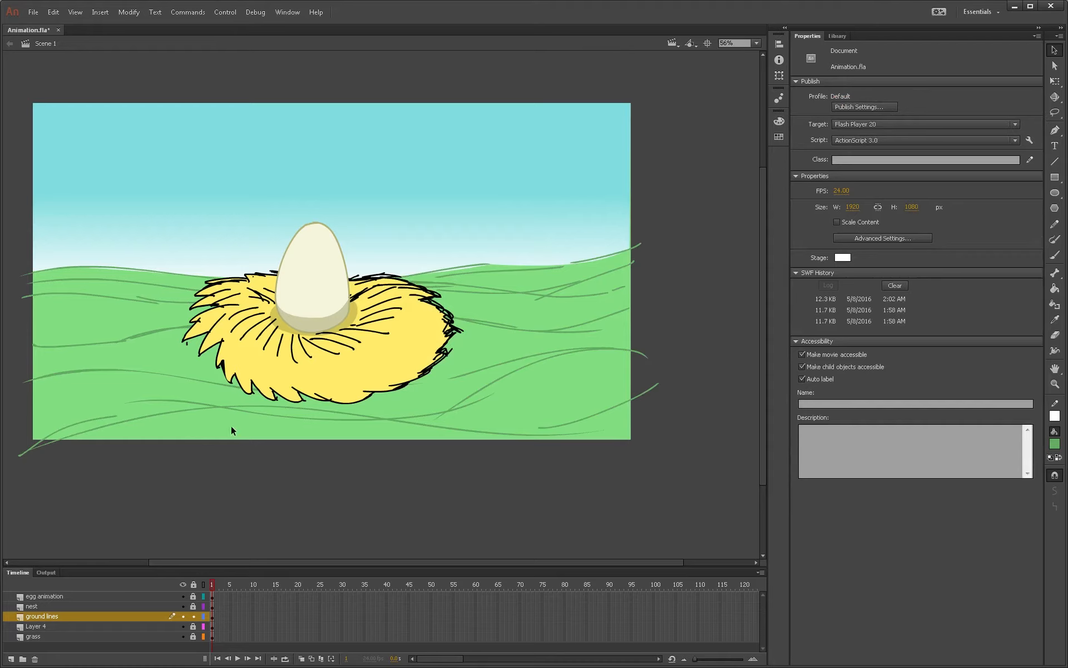
Step: Move the nest's yellow fill and egg shadow in place onto a new layer directly below the nest layer
left_click(189, 608)
left_click(363, 325)
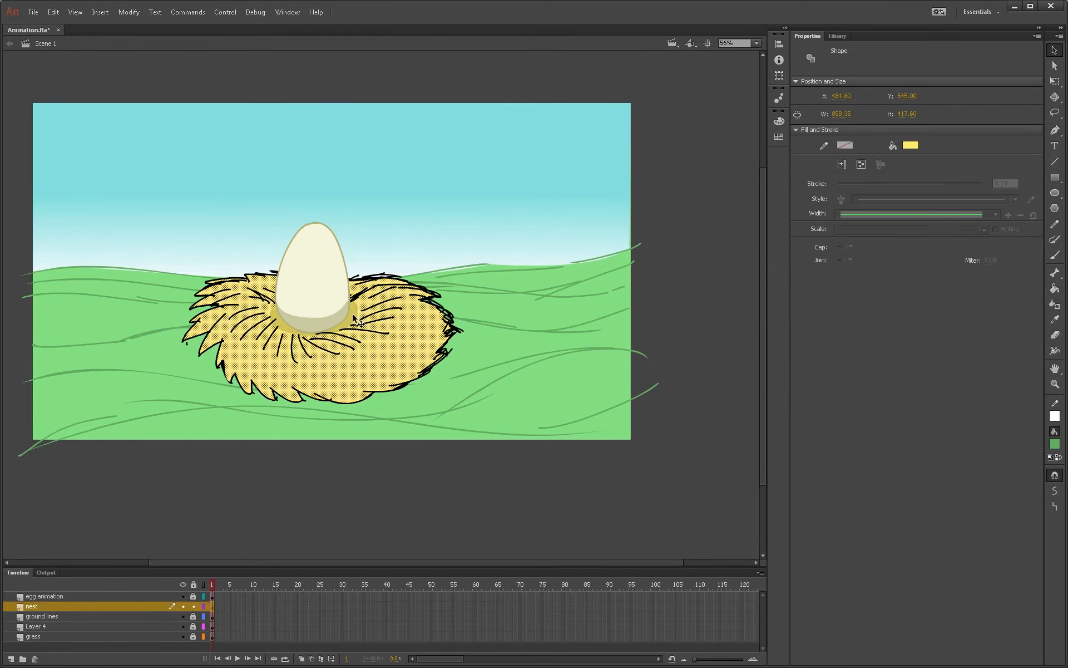
key("Delete")
left_click(73, 616)
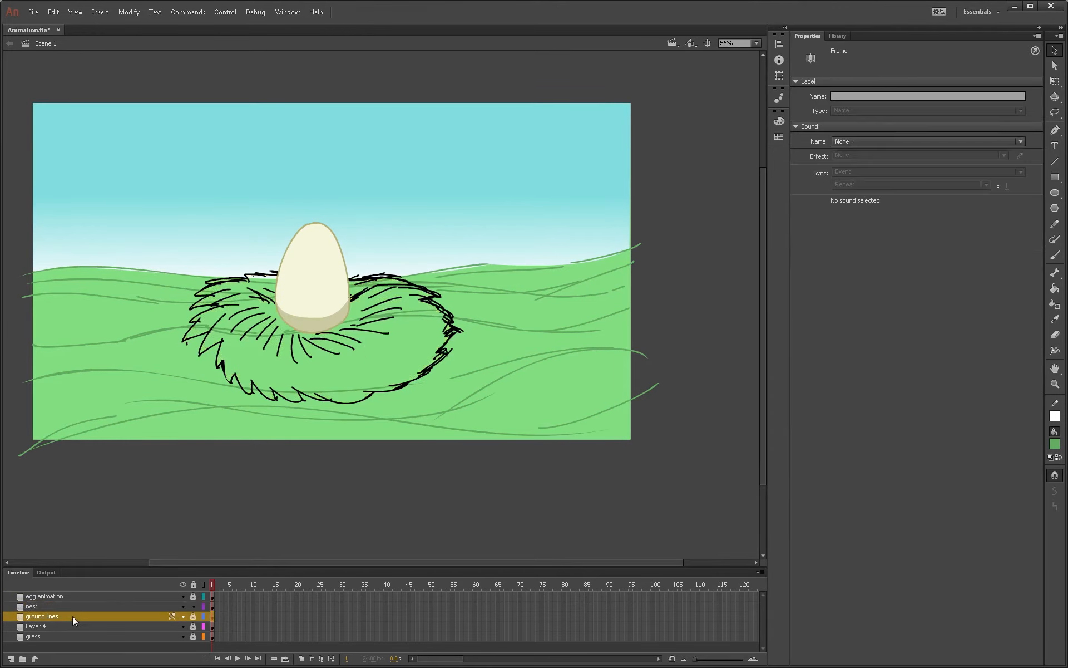
left_click(10, 659)
key("ctrl+shift+v")
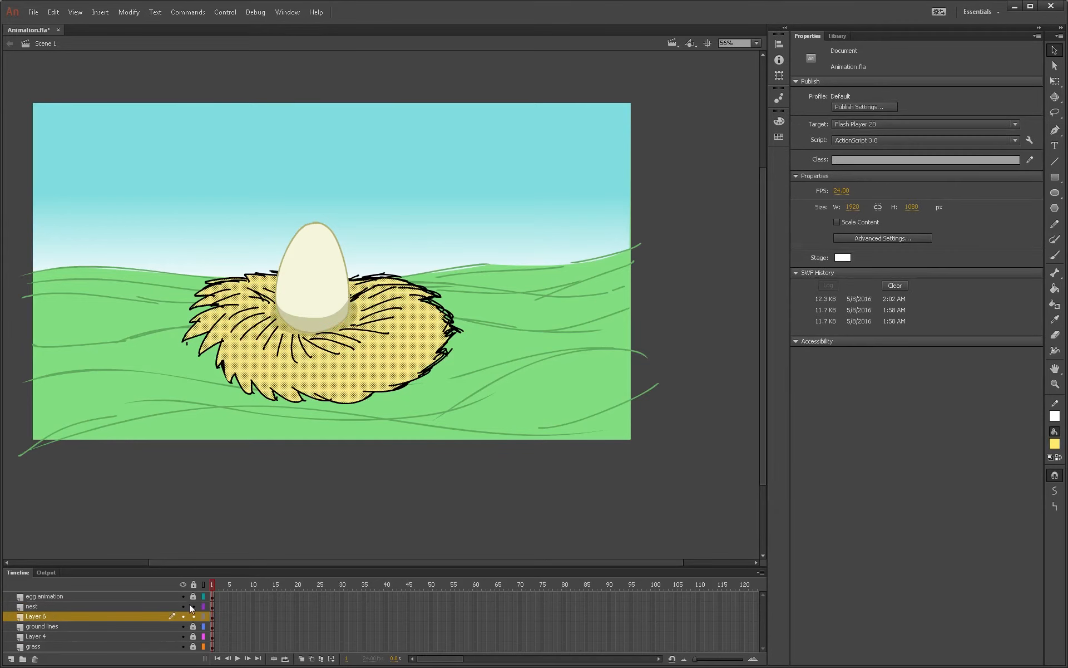
Step: Recolor the nest layer's black outlines to a darker shade of the sampled nest yellow
left_click(145, 598)
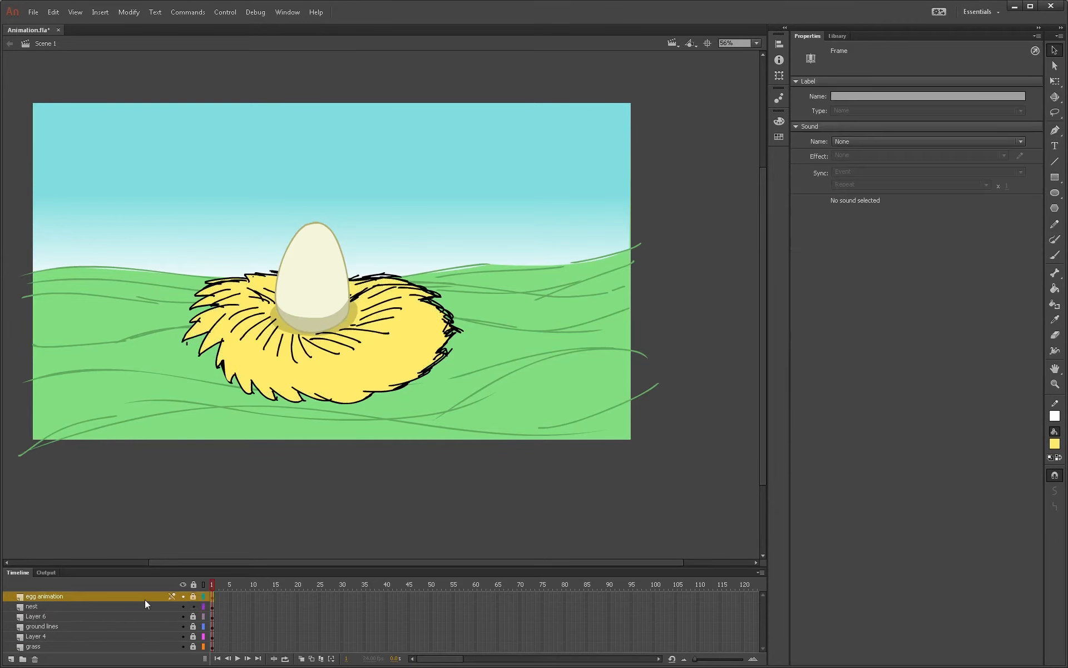
double_click(405, 389)
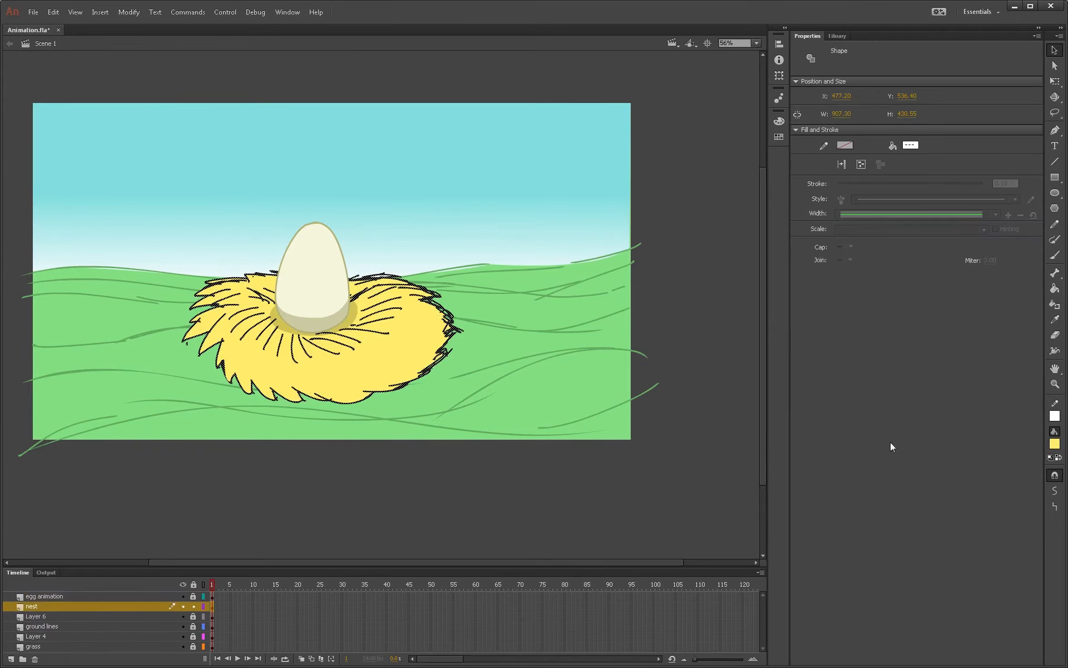
left_click(453, 378)
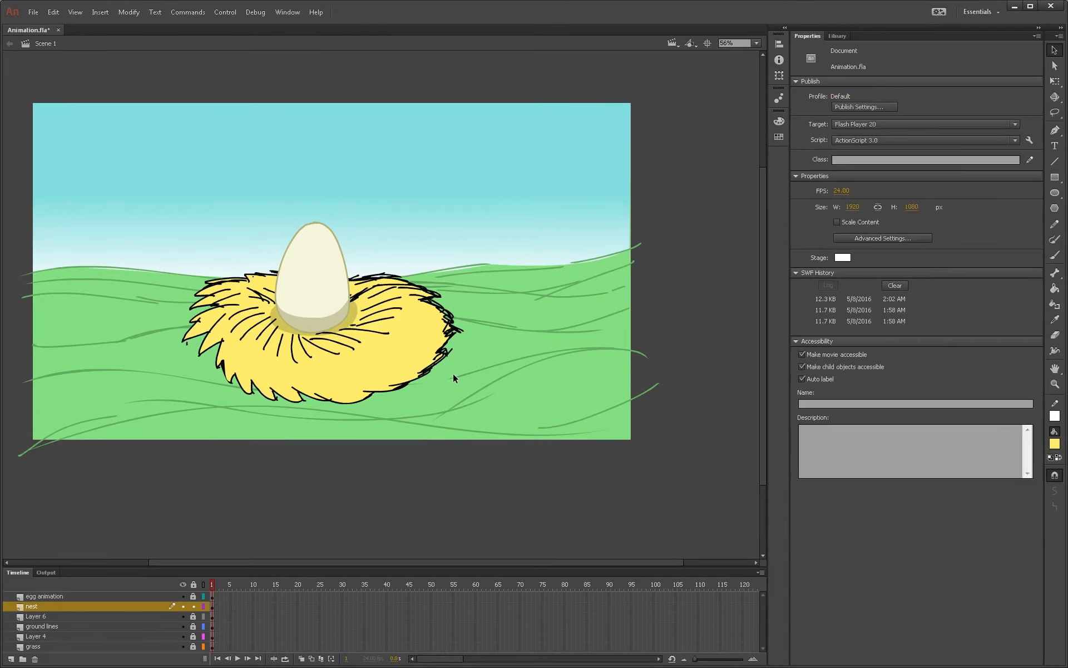
key("i")
left_click(401, 352)
key("v")
left_click(394, 386)
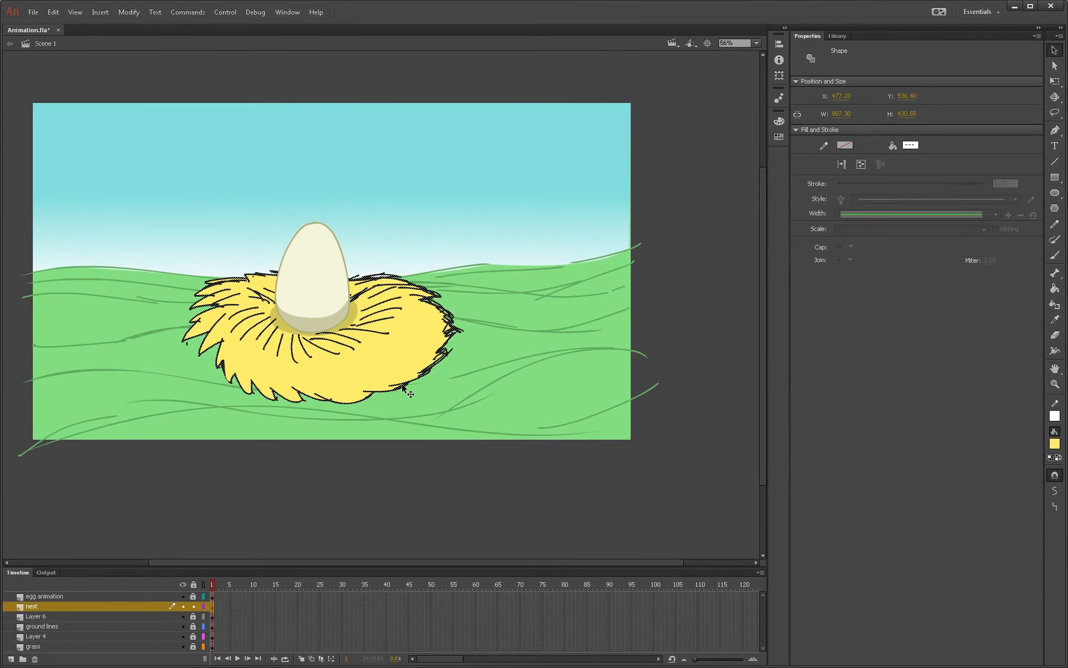
left_click(1053, 444)
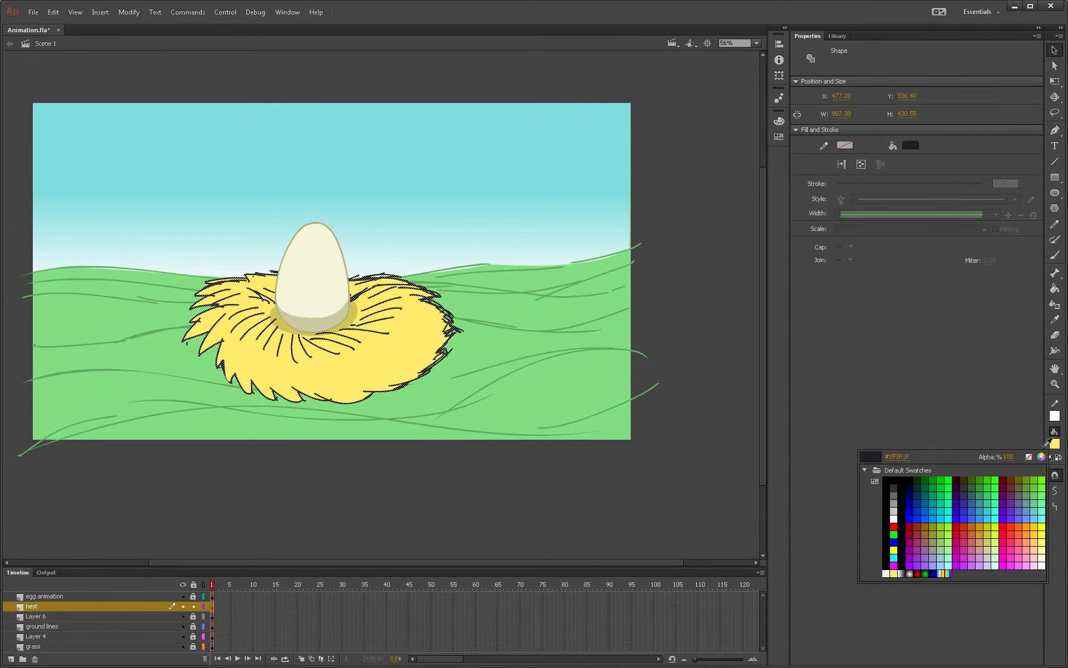
left_click(1041, 457)
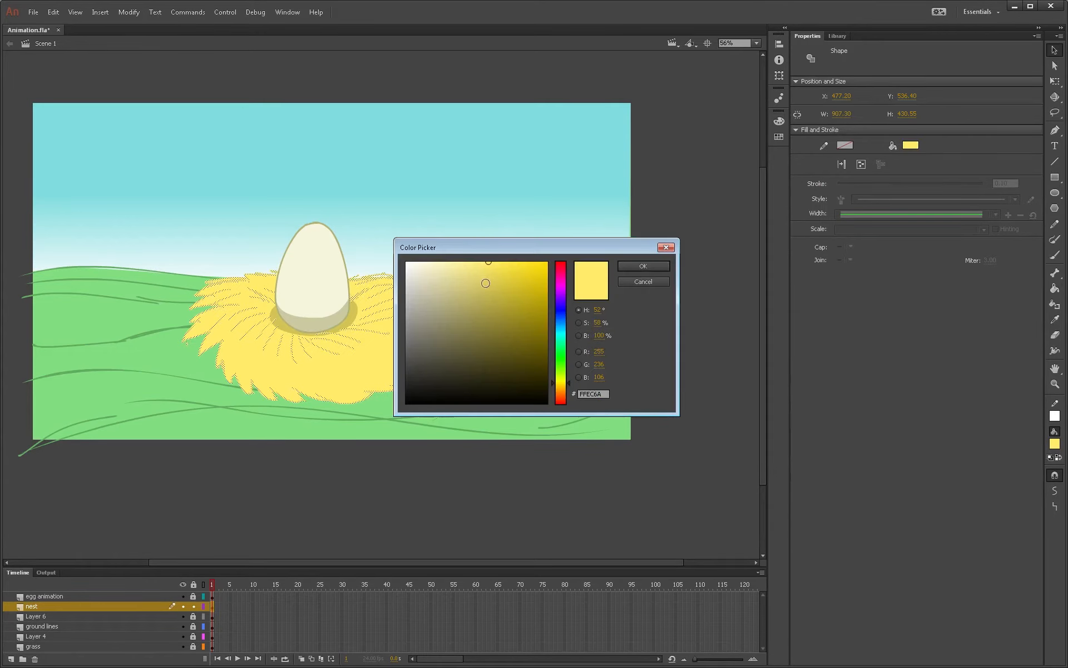
left_click(489, 289)
left_click(643, 265)
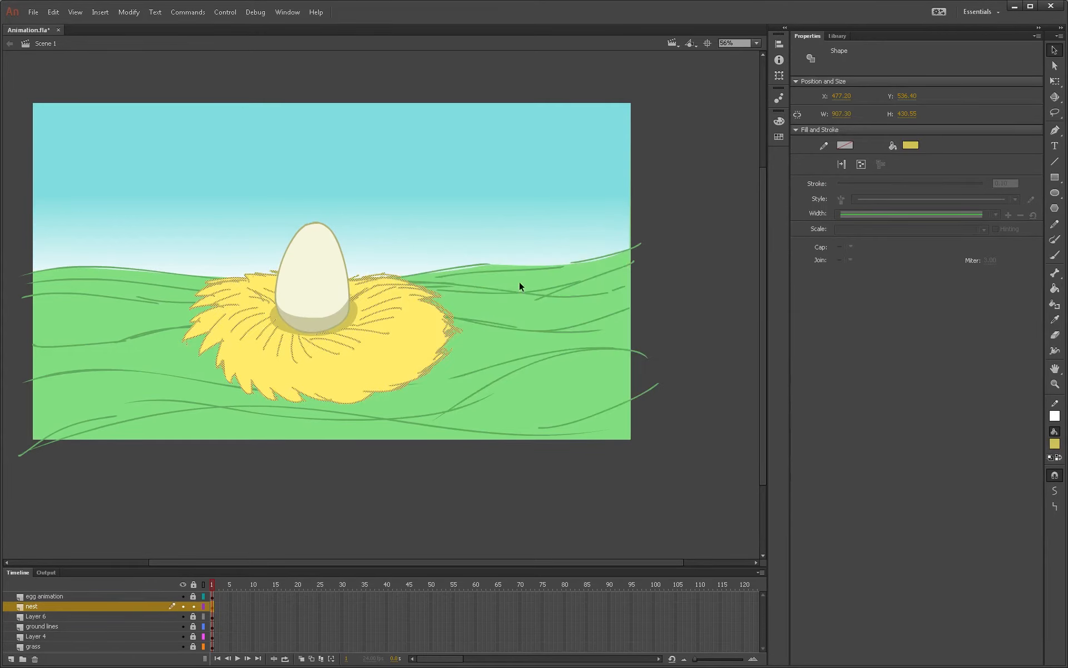
left_click(438, 299)
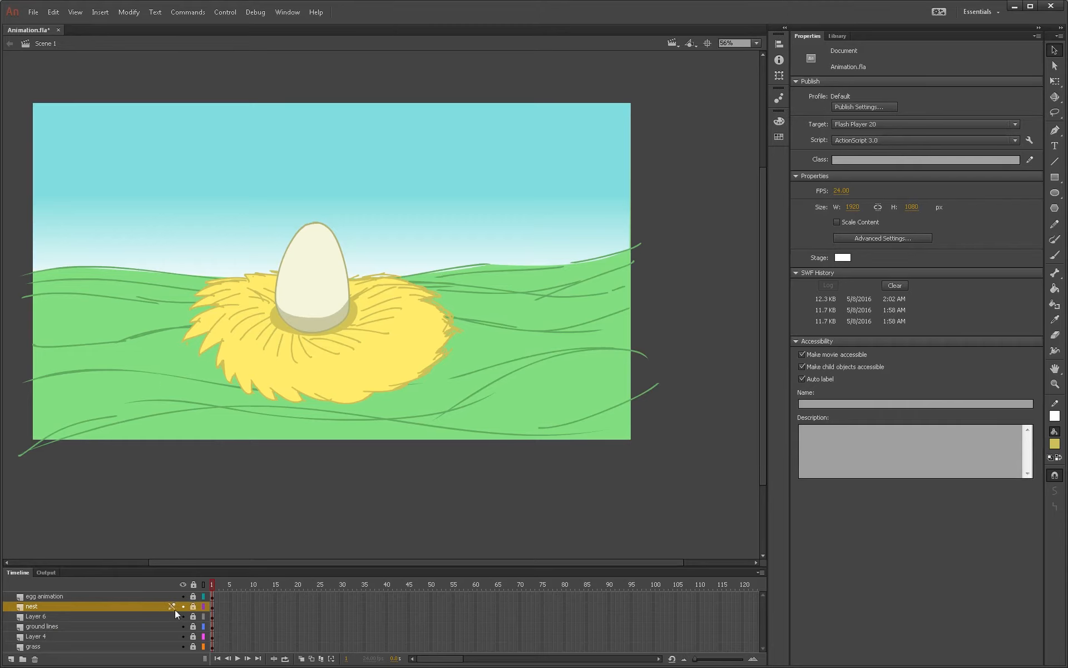
Step: Move the yellow nest fill and egg shadow from Layer 6 in place back onto the nest layer, and lock both layers
left_click(158, 608)
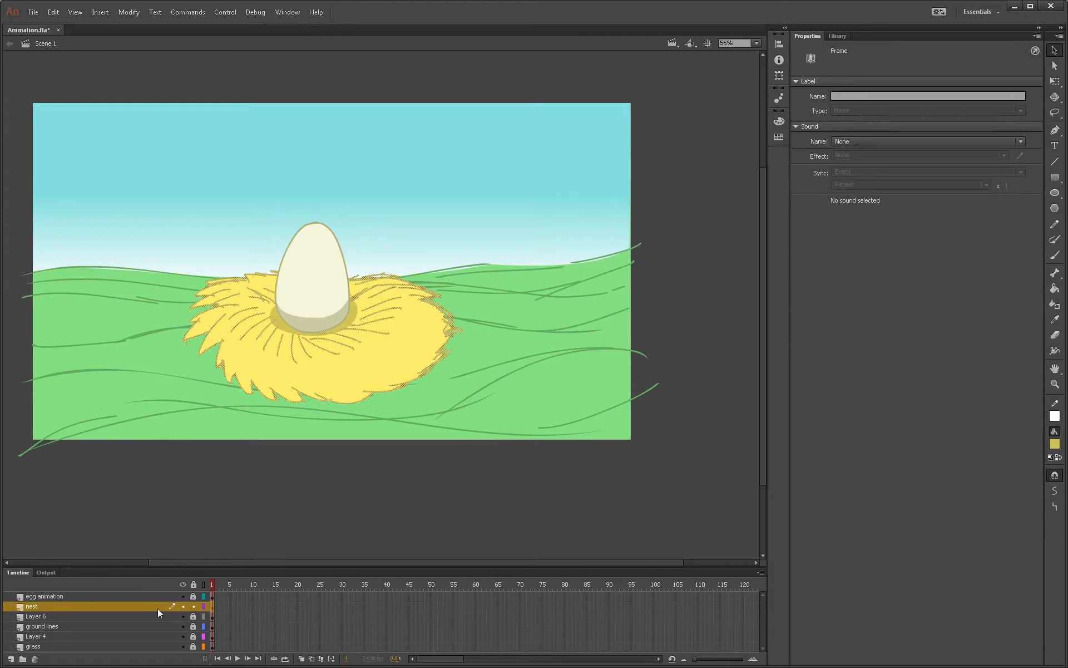
left_click_drag(194, 607, 194, 617)
key("ctrl+a")
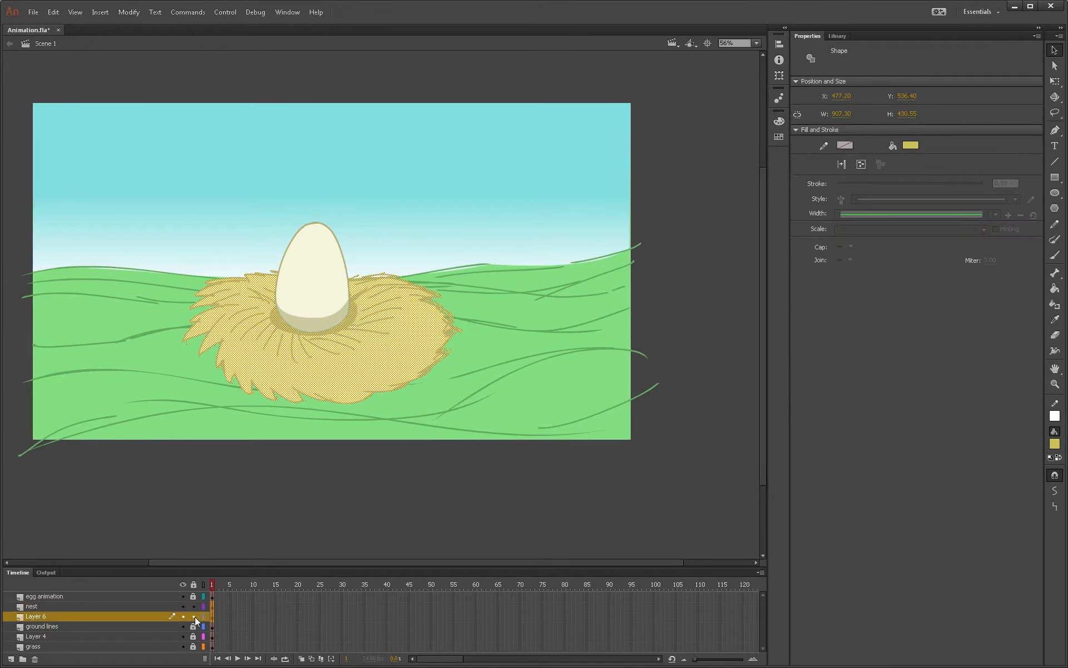
key("ctrl+x")
left_click(153, 608)
key("ctrl+shift+v")
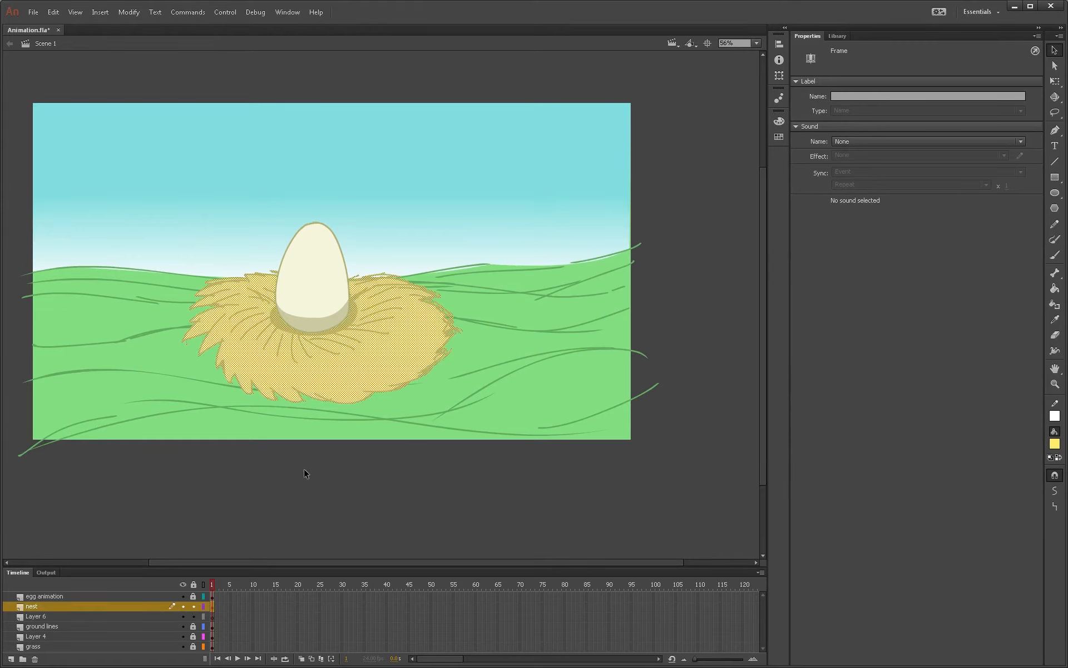
left_click(274, 427)
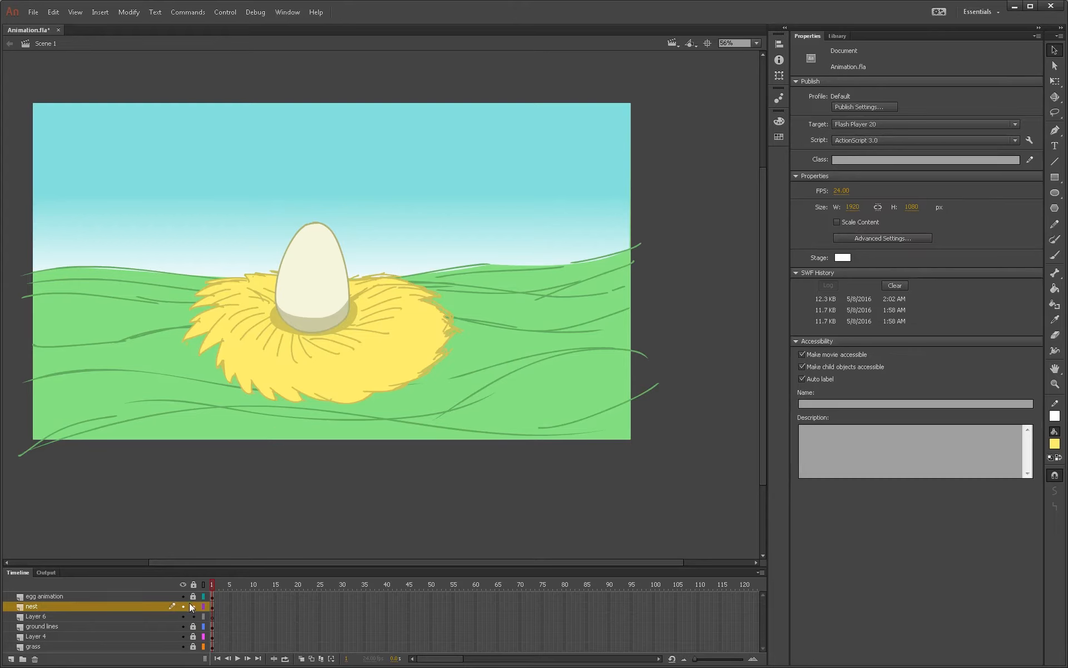
left_click_drag(192, 606, 193, 617)
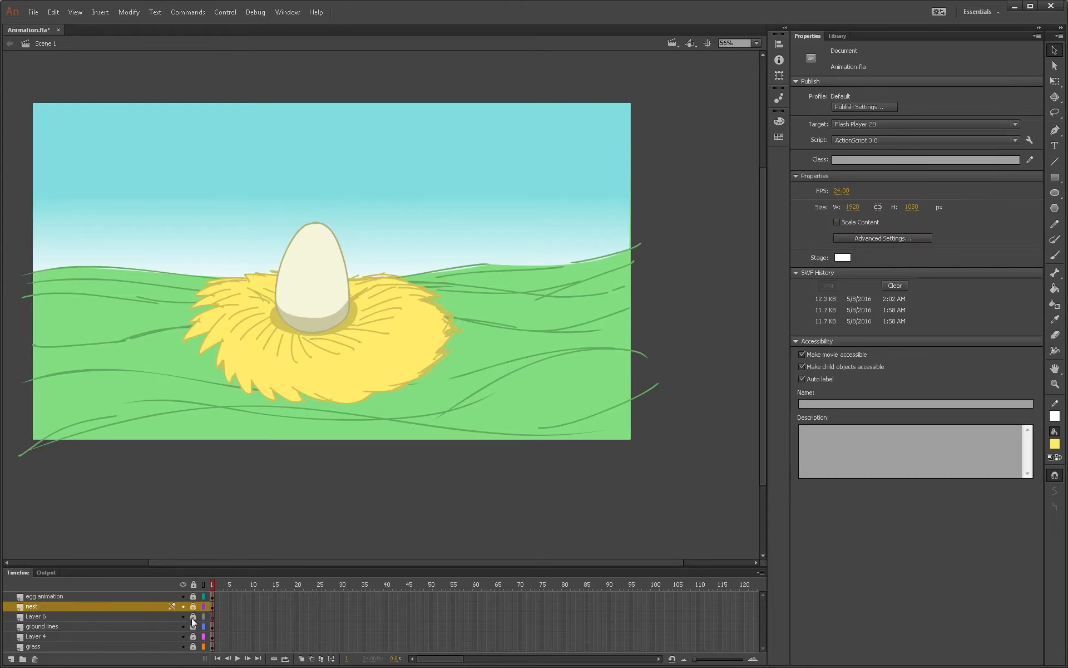
Step: Enlarge the timeline area and add a new layer above the egg animation layer
left_click(133, 598)
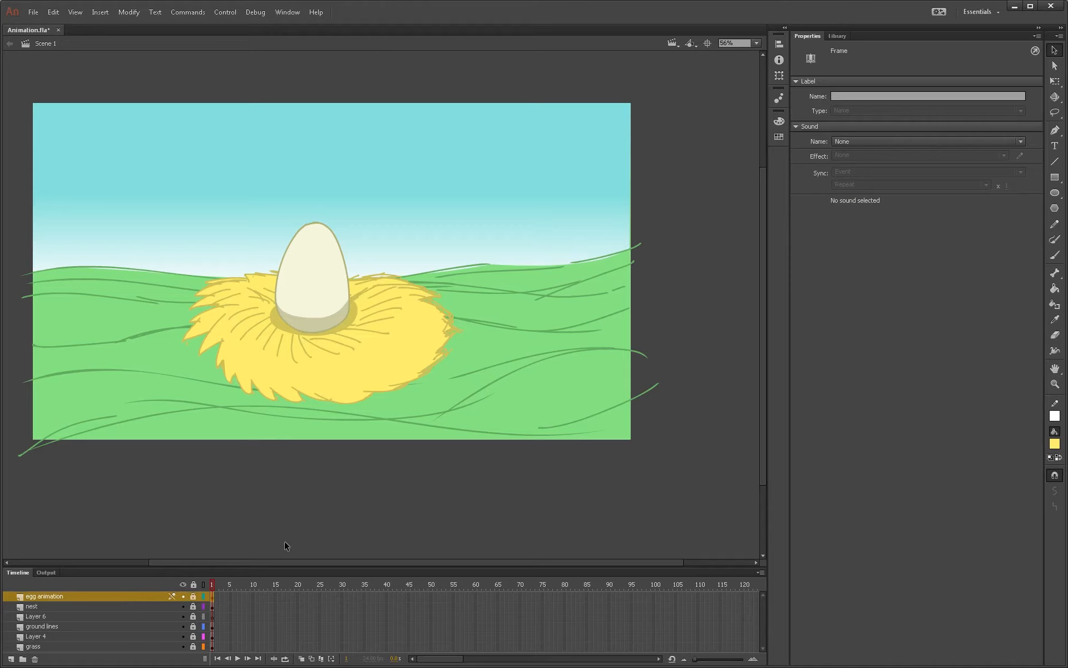
left_click_drag(286, 567, 290, 482)
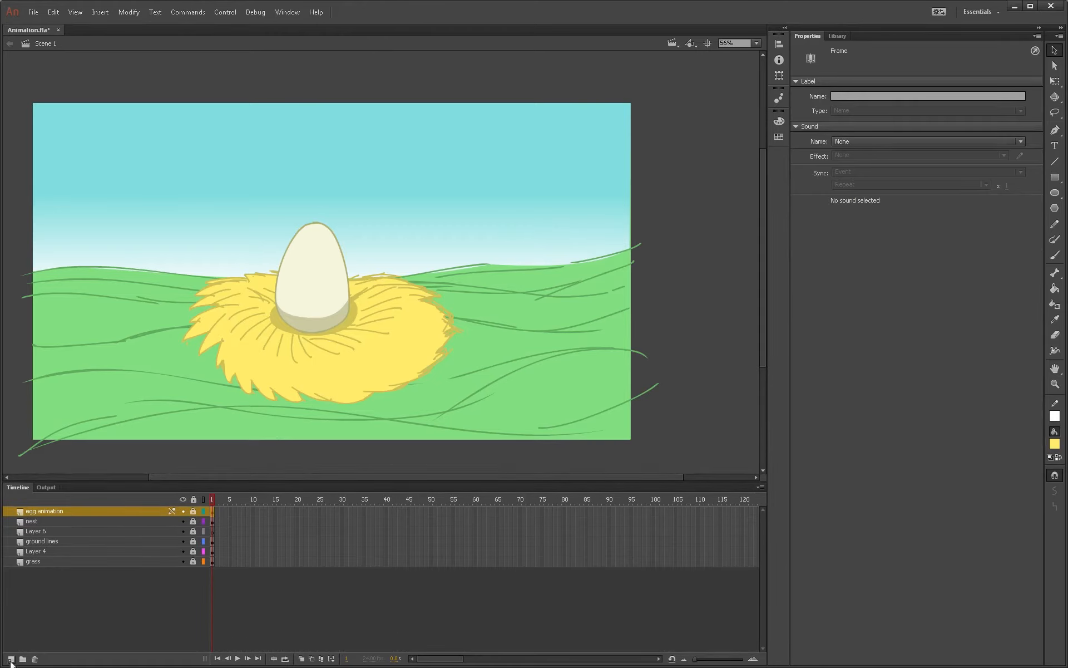
left_click(11, 659)
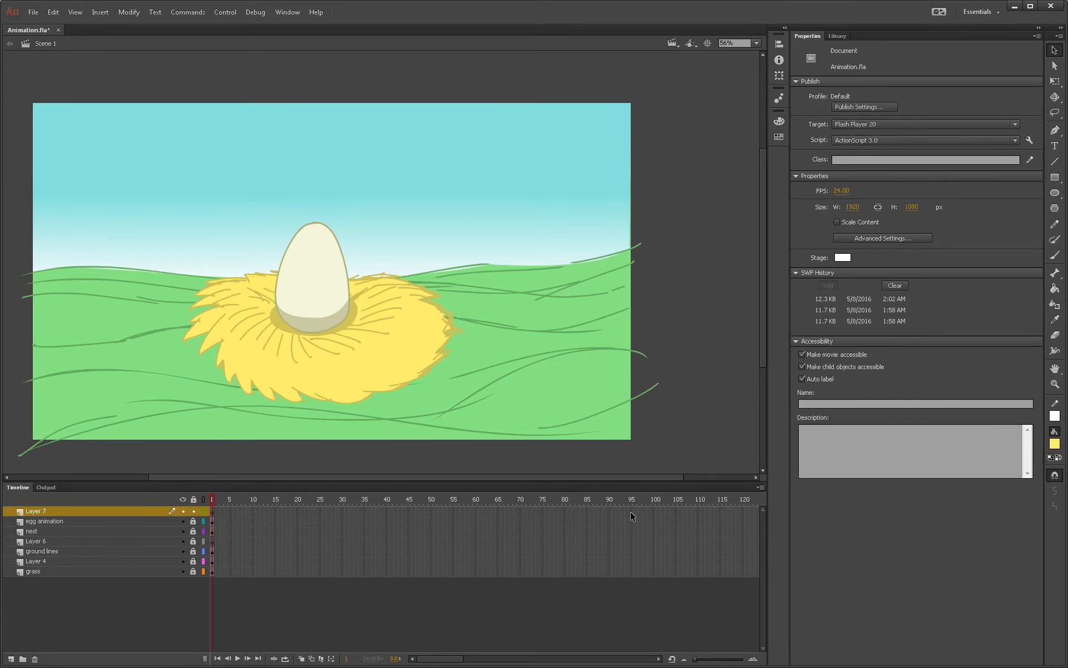
Step: Extend the frames of all layers, first to frame 95 and finally to frame 115
left_click_drag(630, 512, 632, 595)
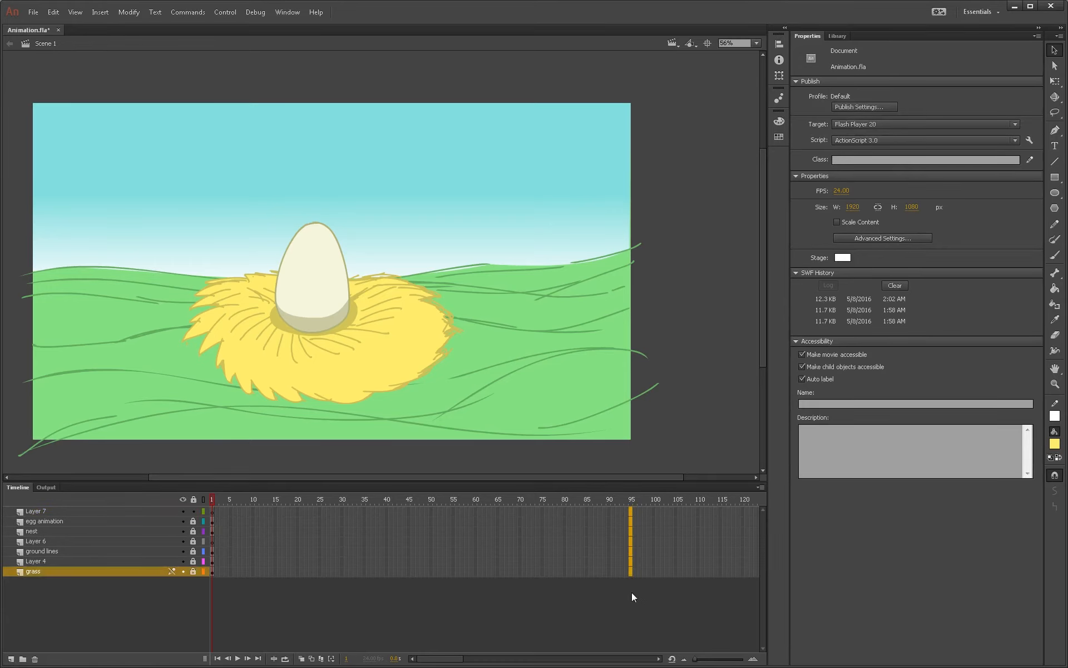
key("F5")
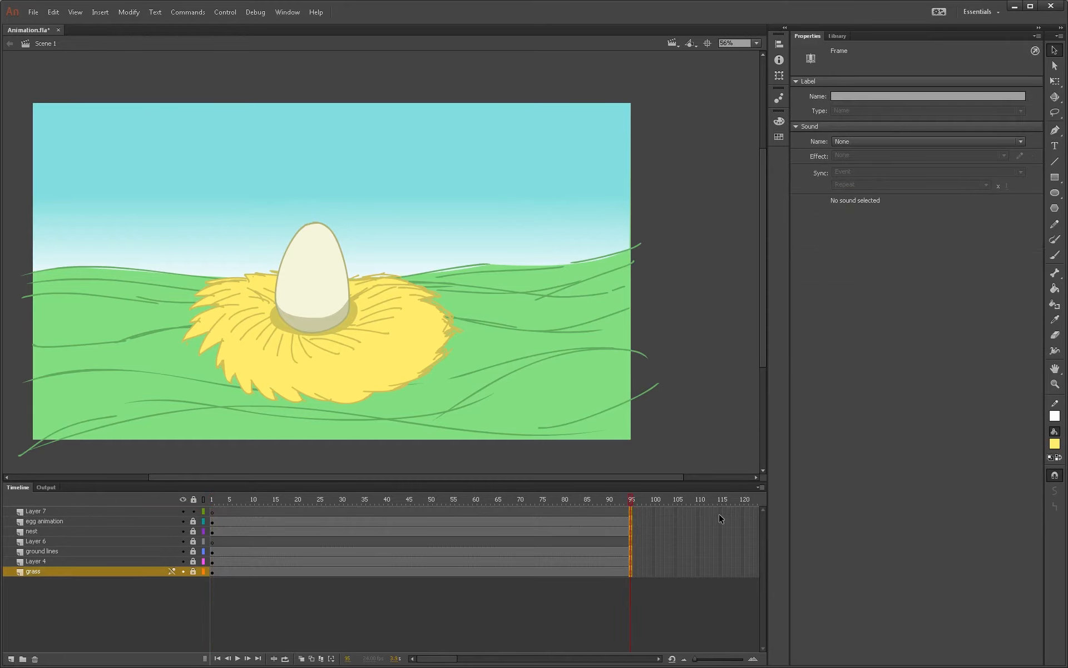
left_click_drag(720, 512, 723, 597)
key("F5")
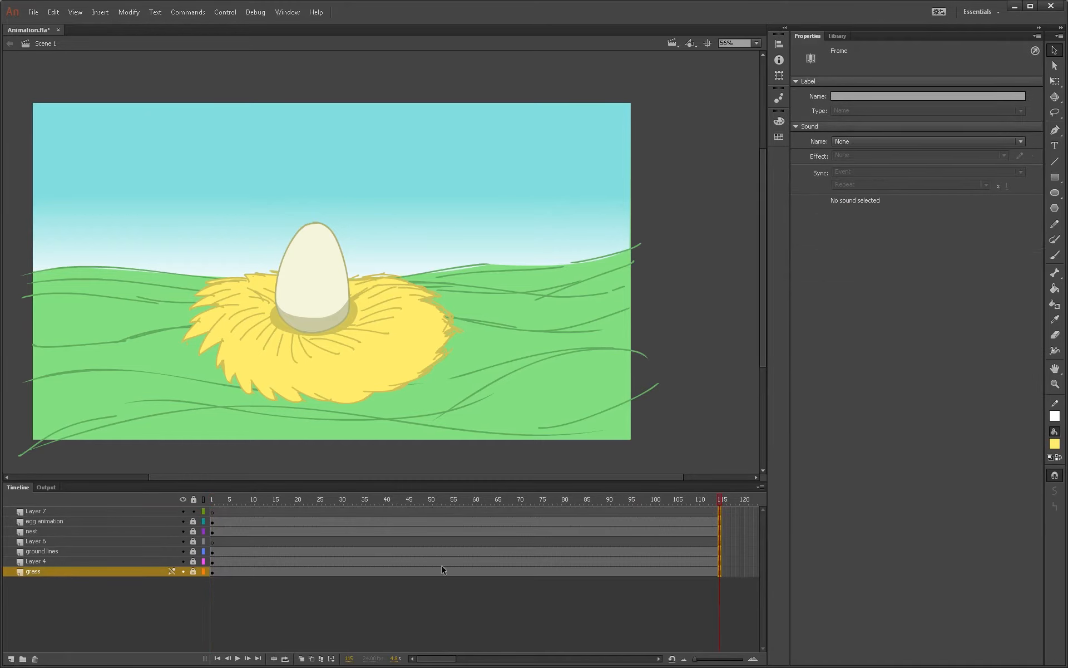
Step: Set up the Brush tool with a black fill and make Layer 7 the active layer
key("b")
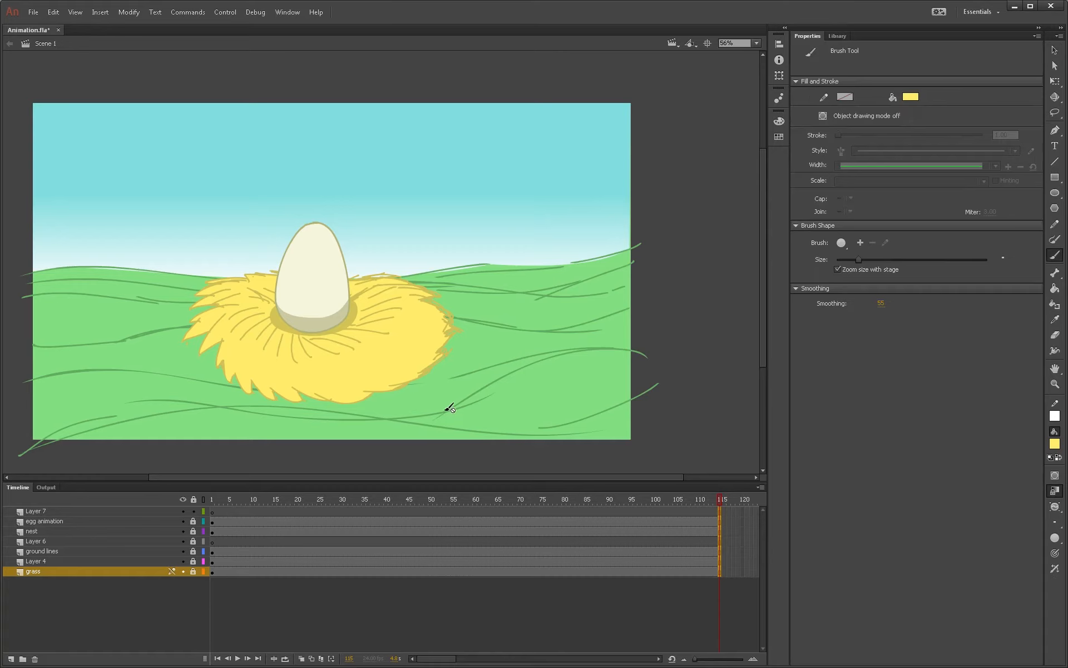
left_click(1054, 443)
left_click(901, 493)
left_click(139, 512)
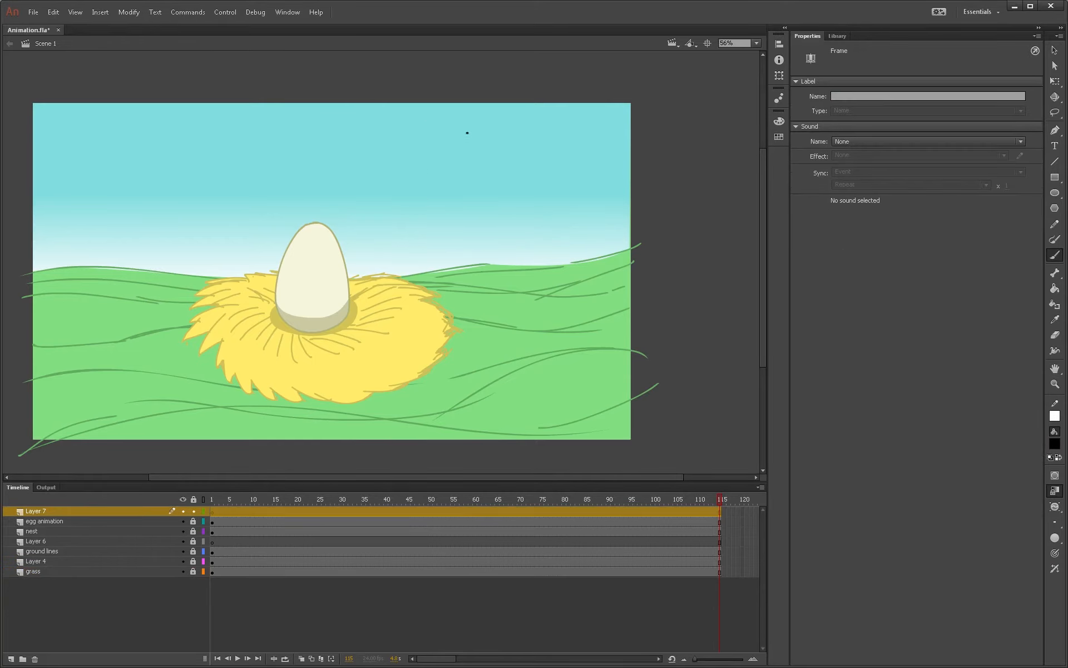
mouse_move(472, 96)
left_mouse_down()
mouse_move(459, 195)
mouse_move(489, 315)
mouse_move(443, 356)
mouse_move(492, 321)
mouse_move(480, 372)
mouse_move(498, 326)
mouse_move(508, 373)
left_mouse_up()
key("ctrl+z")
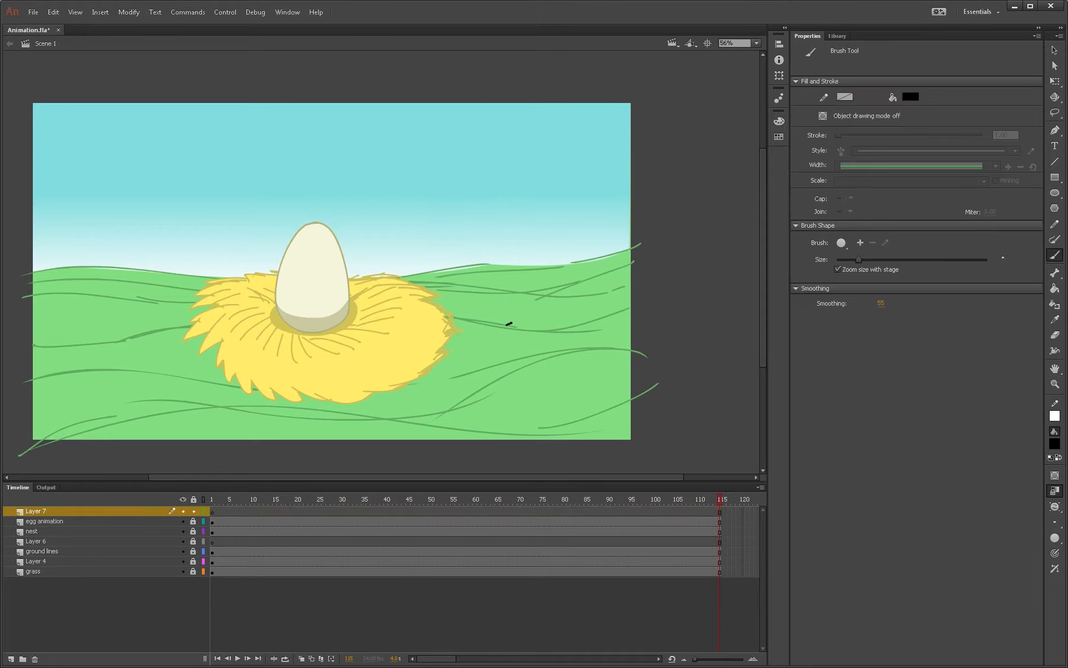
left_click_drag(506, 324, 538, 318)
key("ctrl+z")
Step: Change the brush mode and draw black outlines of a bird's long leg, clawed foot, belly and tail beside and above the nest
left_click(1055, 491)
left_click(1054, 507)
left_click(1016, 505)
mouse_move(449, 102)
left_mouse_down()
mouse_move(436, 199)
mouse_move(485, 296)
mouse_move(456, 325)
mouse_move(489, 308)
mouse_move(477, 344)
mouse_move(493, 316)
mouse_move(501, 345)
mouse_move(501, 304)
mouse_move(518, 289)
mouse_move(500, 293)
mouse_move(447, 189)
mouse_move(469, 97)
mouse_move(451, 96)
left_mouse_up()
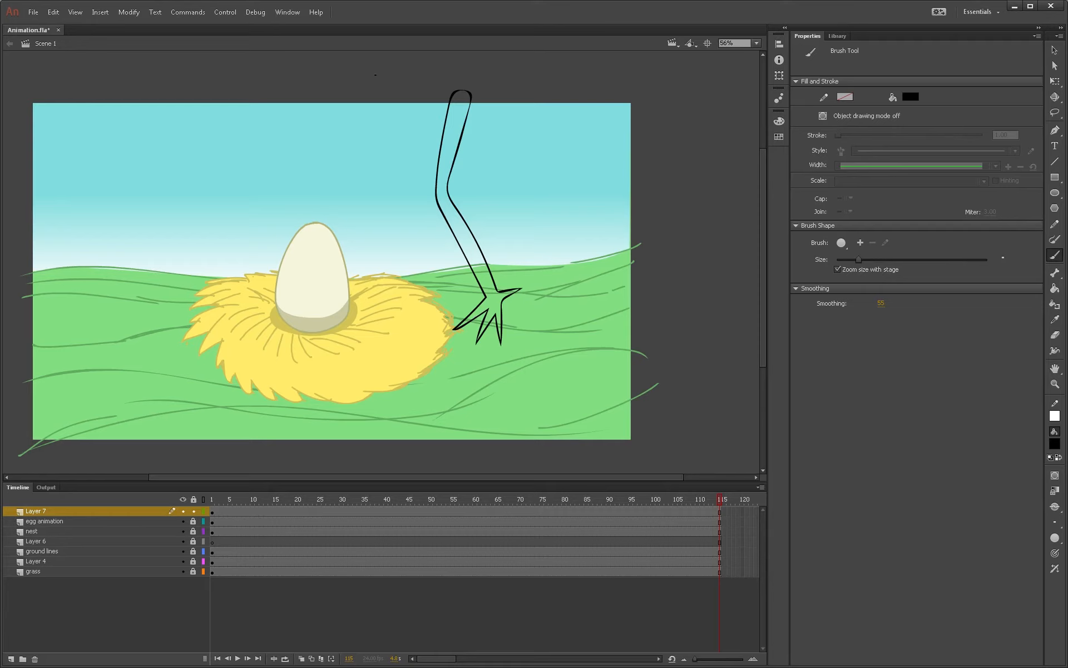
mouse_move(375, 75)
left_mouse_down()
mouse_move(387, 124)
mouse_move(410, 147)
mouse_move(456, 157)
mouse_move(525, 131)
mouse_move(559, 90)
mouse_move(610, 81)
mouse_move(587, 73)
mouse_move(624, 72)
mouse_move(584, 57)
mouse_move(609, 53)
mouse_move(537, 53)
left_mouse_up()
Step: Undo the strokes of the bird's tail and rear belly, and return the rotated stage to upright
key("shift+h")
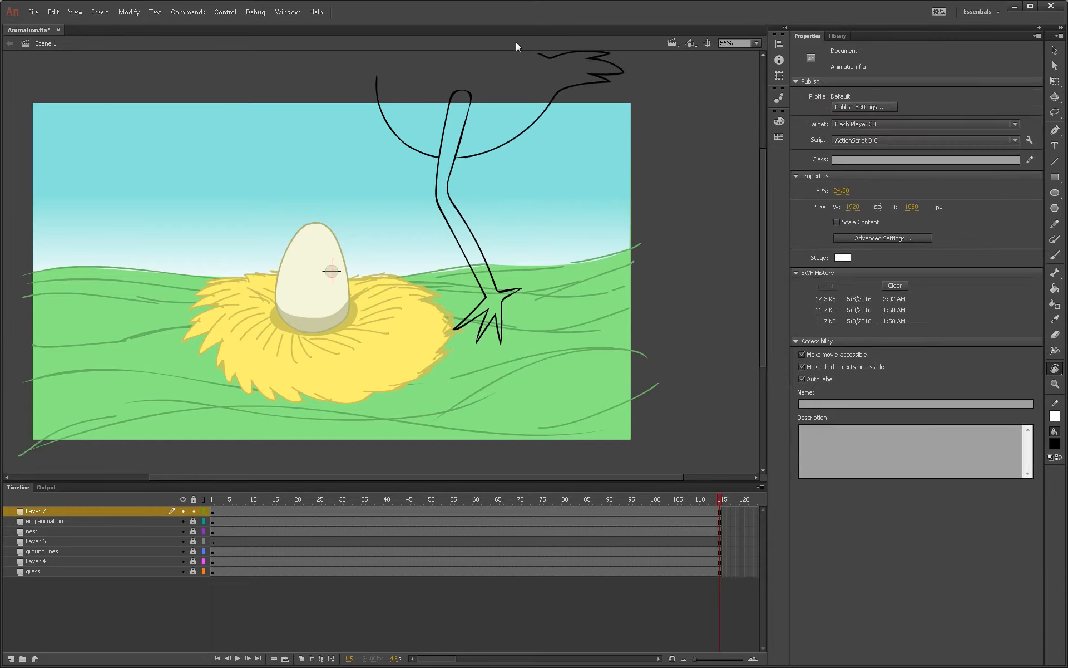
mouse_move(514, 202)
left_mouse_down()
mouse_move(501, 365)
mouse_move(525, 307)
left_mouse_up()
key("ctrl+z")
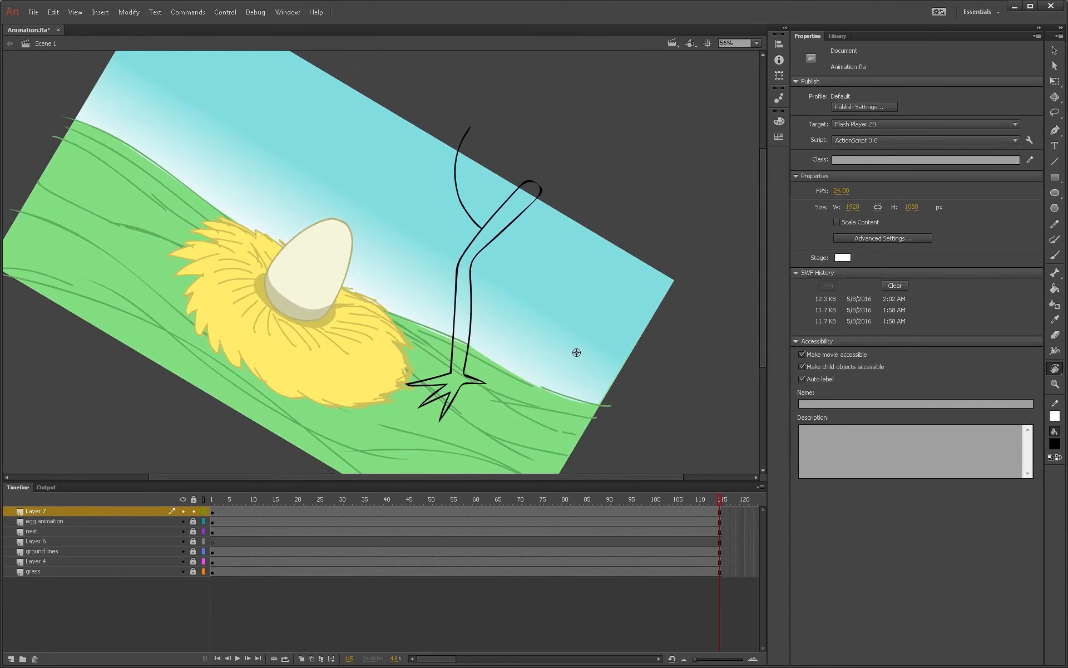
double_click(1055, 370)
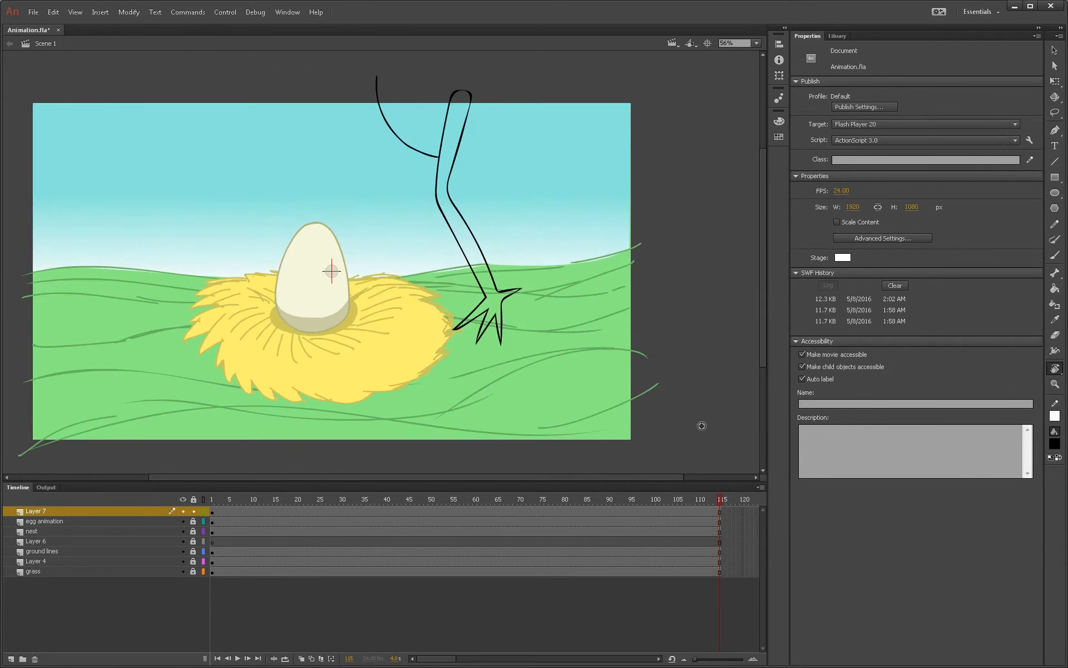
key("h")
left_click_drag(414, 232, 412, 341)
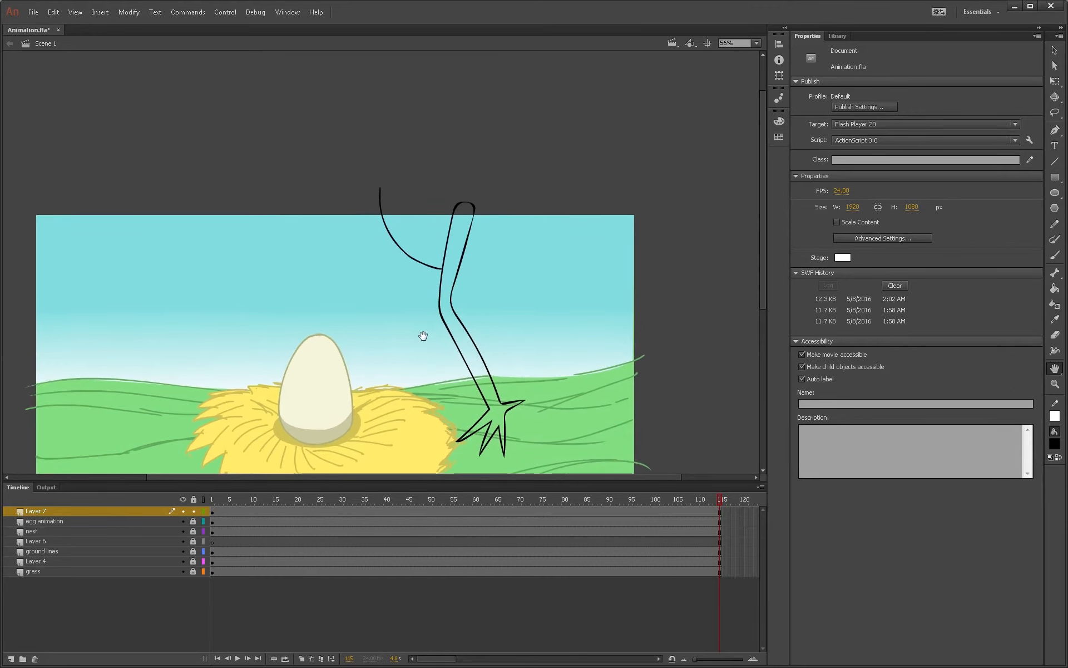
key("shift+h")
left_click_drag(472, 266, 523, 417)
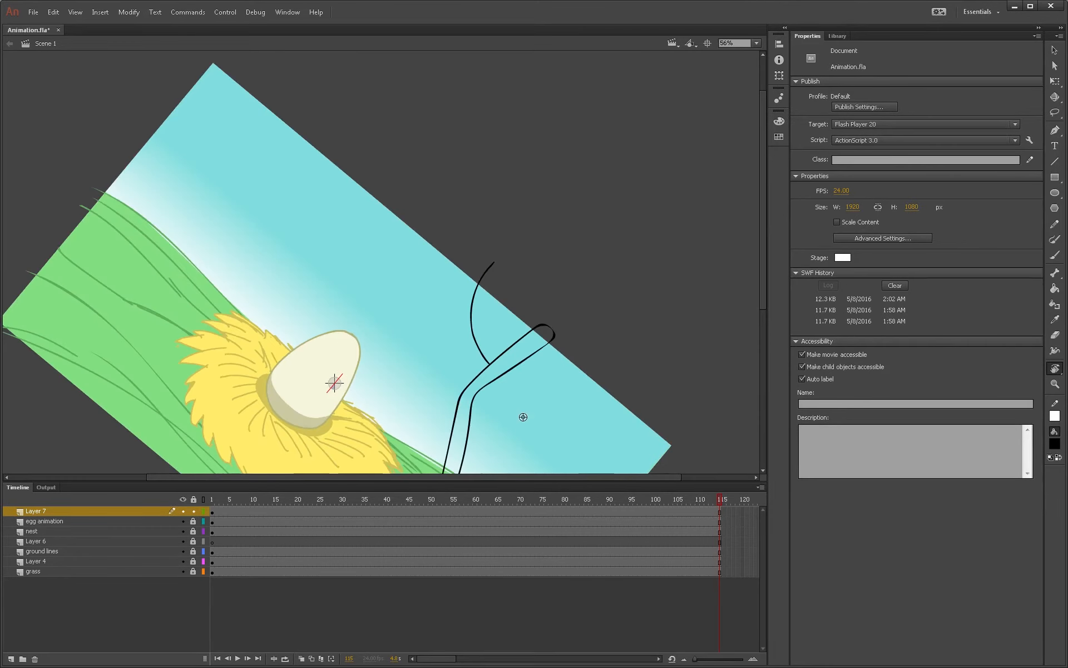
left_click(1055, 370)
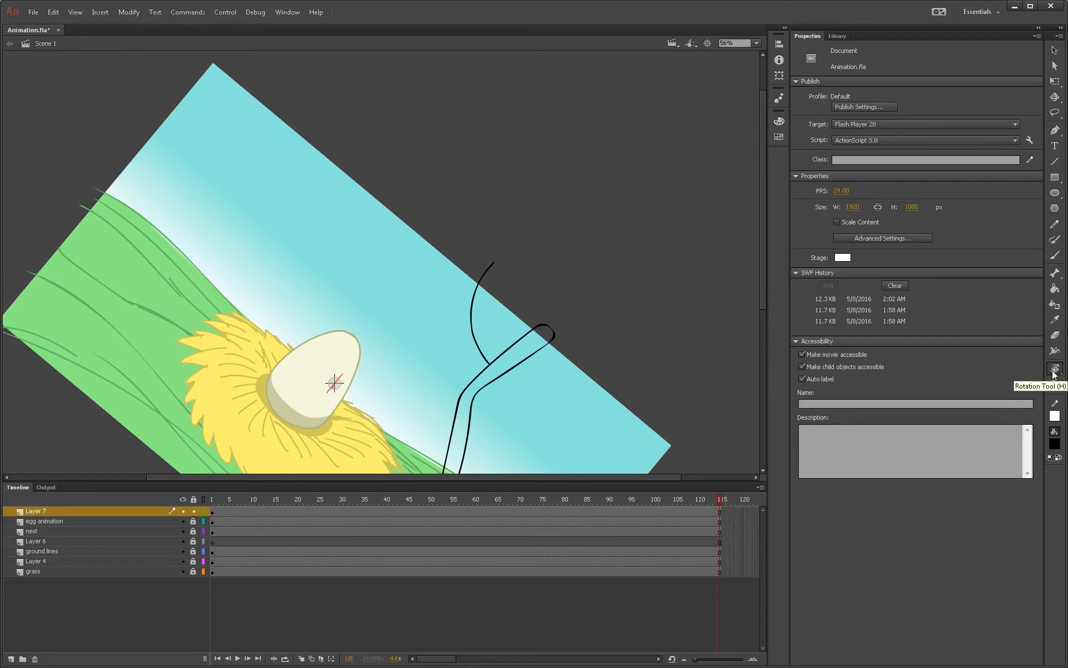
left_click(625, 345)
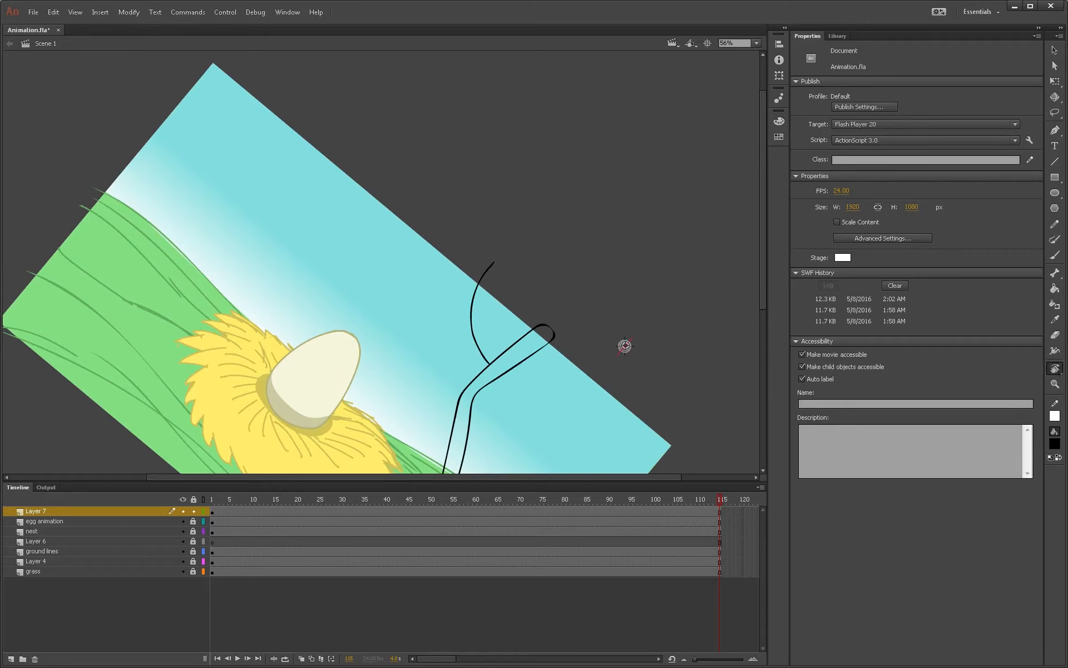
left_click(1053, 370)
left_click(1053, 371)
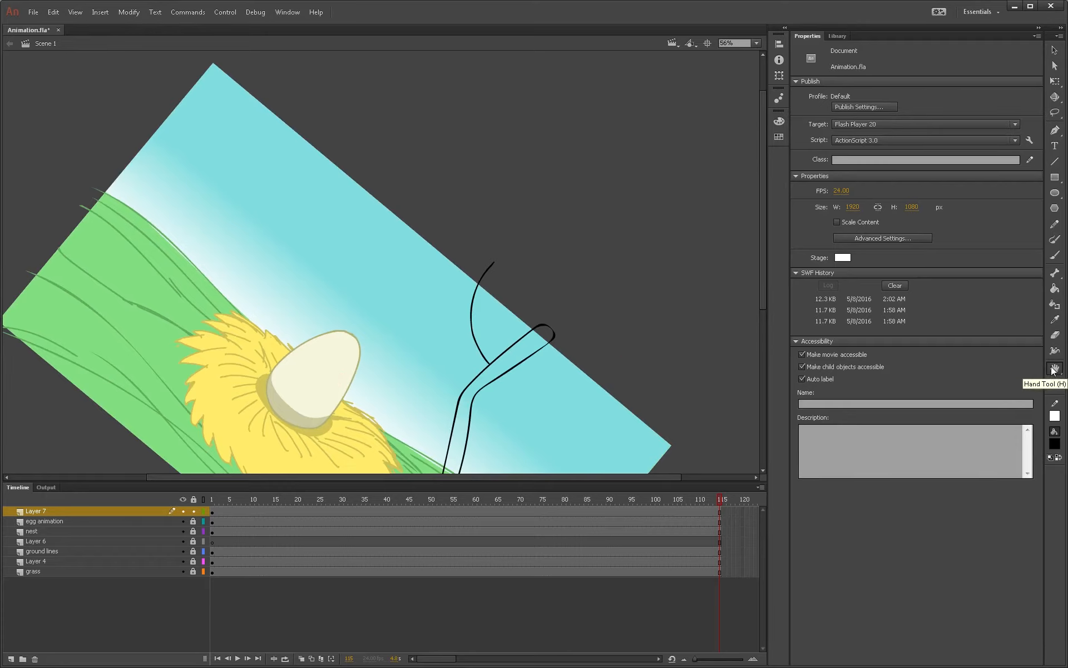
double_click(1054, 370)
Step: Zoom the stage out to 35% so there is empty space around the scene for the bird's body
key("z")
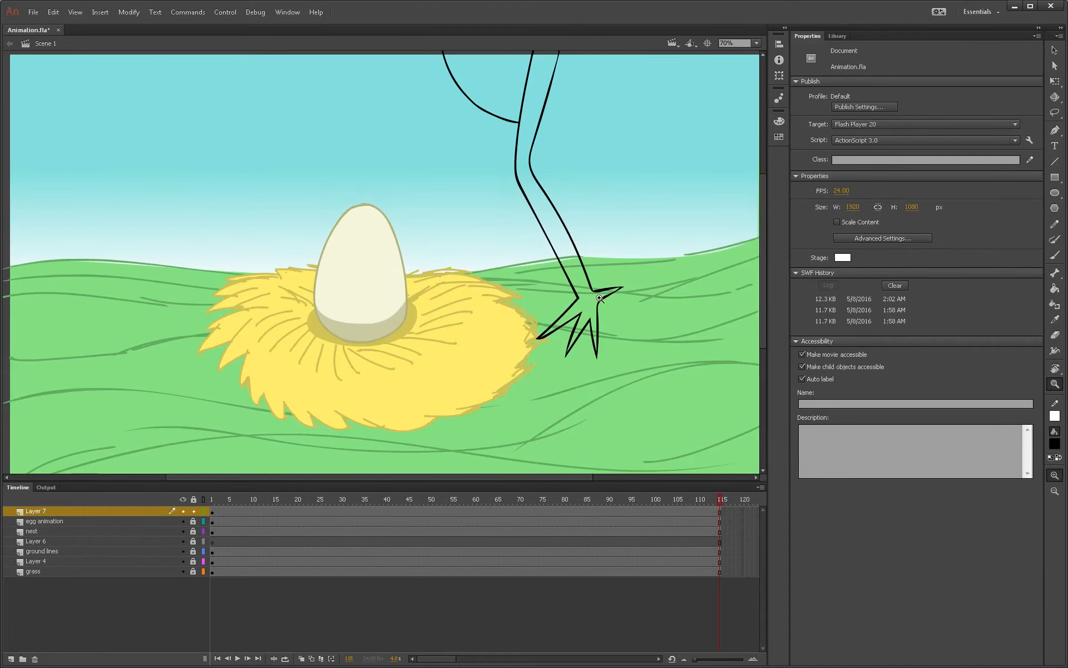
left_click(588, 247, "alt")
left_click(579, 266, "alt")
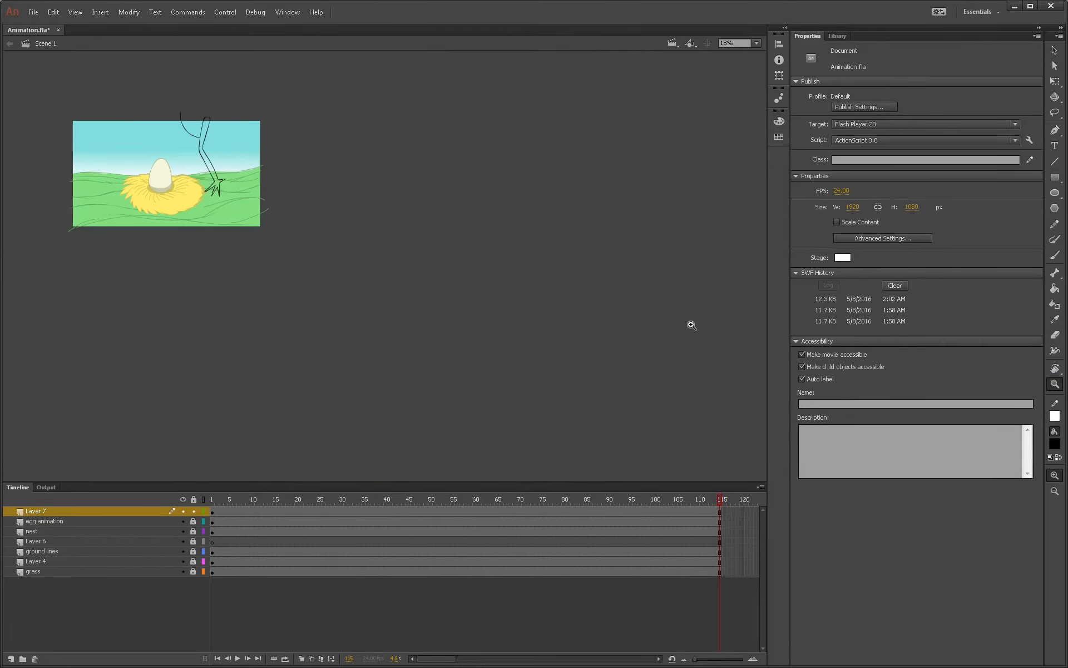
key("space")
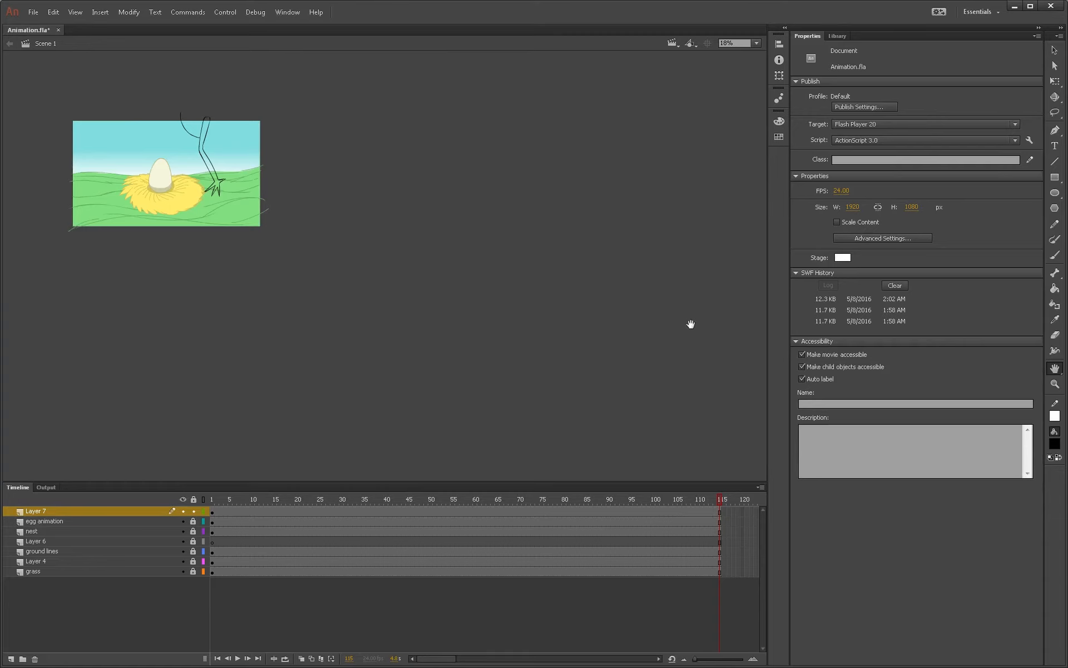
left_click(160, 121)
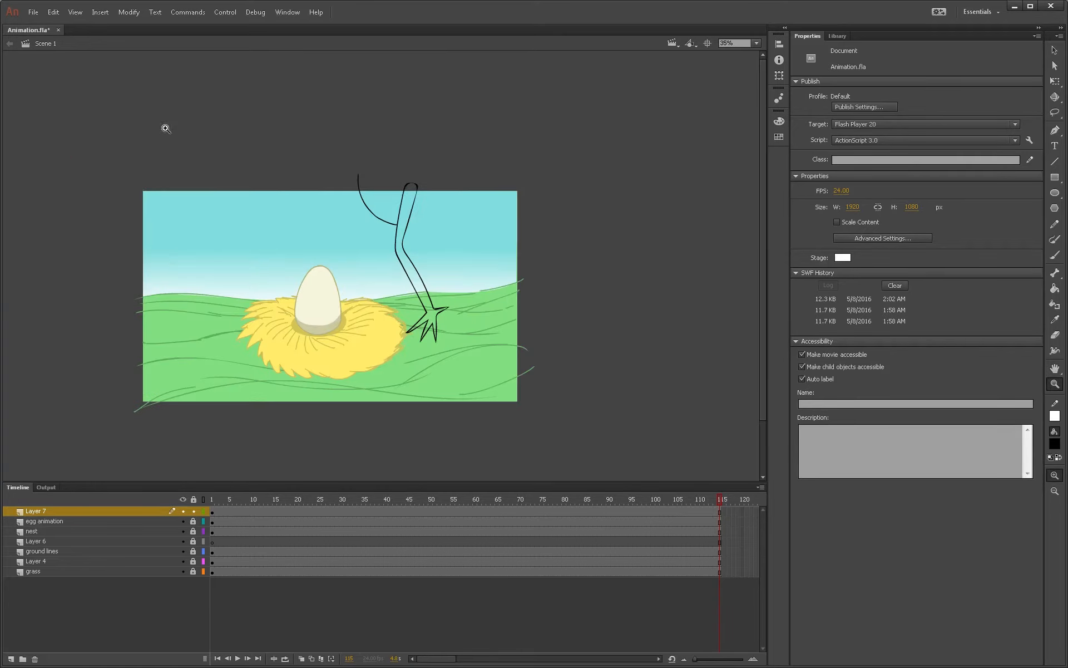
left_click(309, 246)
left_click(512, 277, "alt")
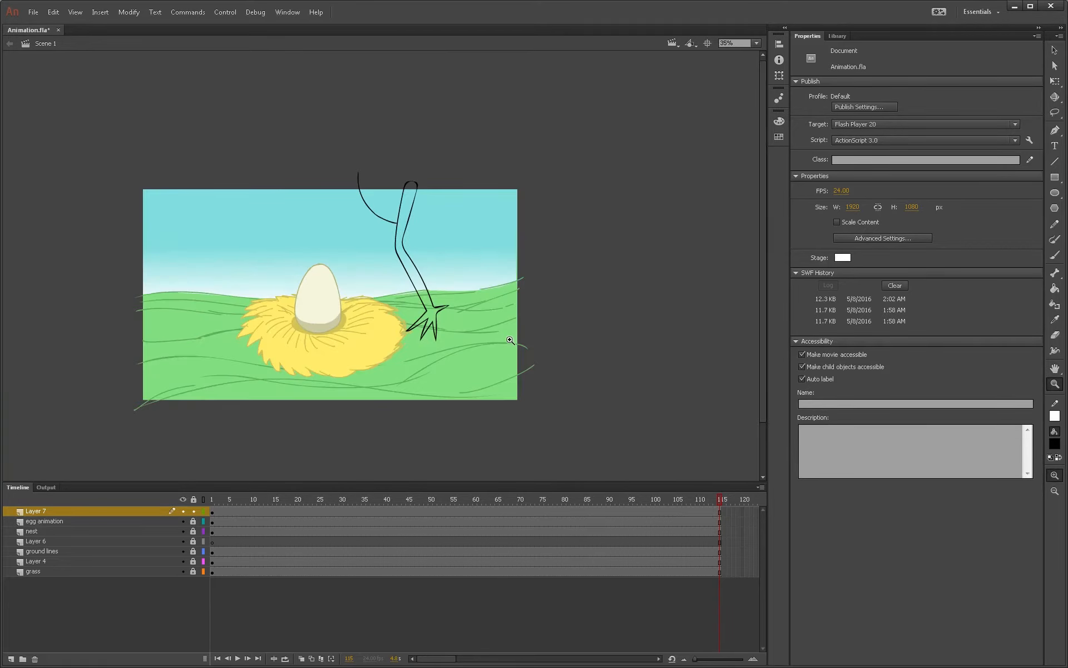
Step: Draw the bird's body outline above the leg with the black Brush, covering the belly, tail feathers, back and head
key("space")
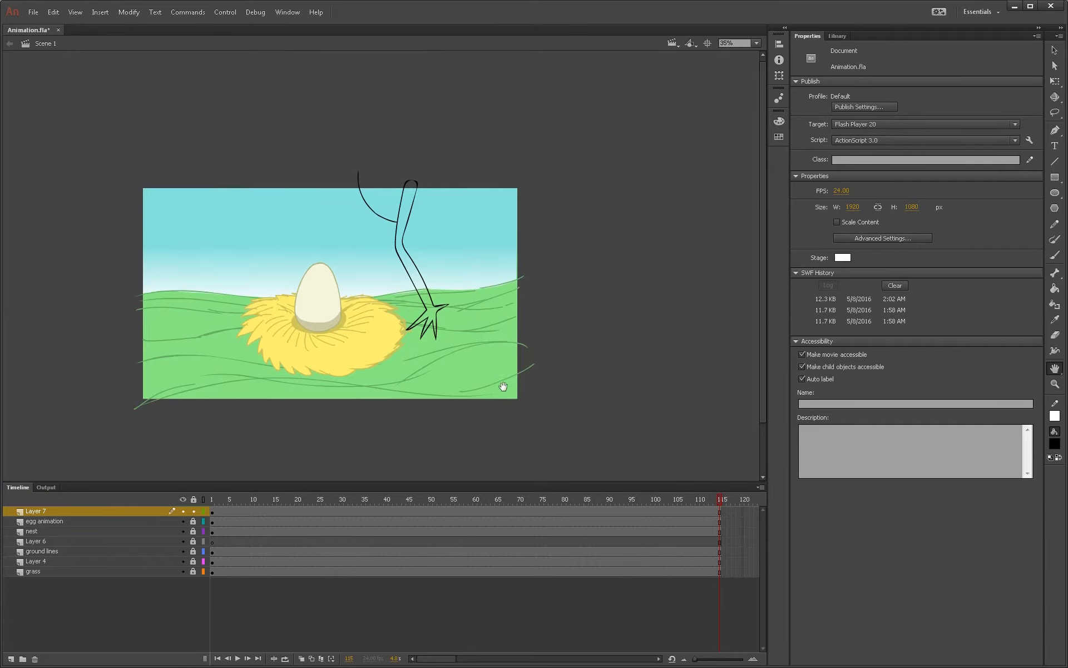
key("q")
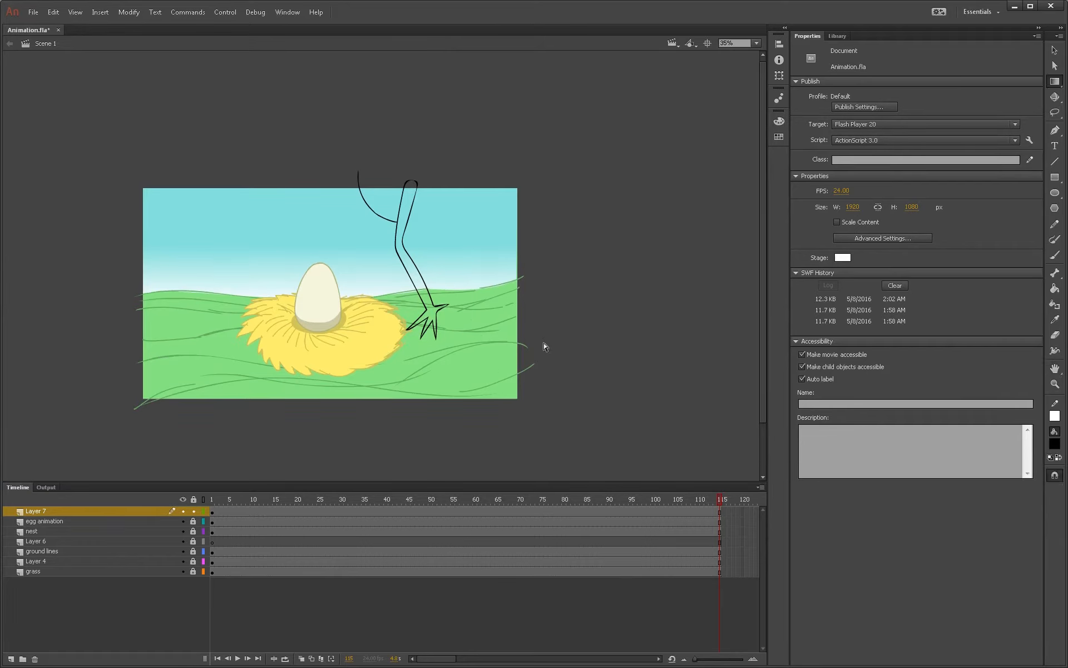
key("h")
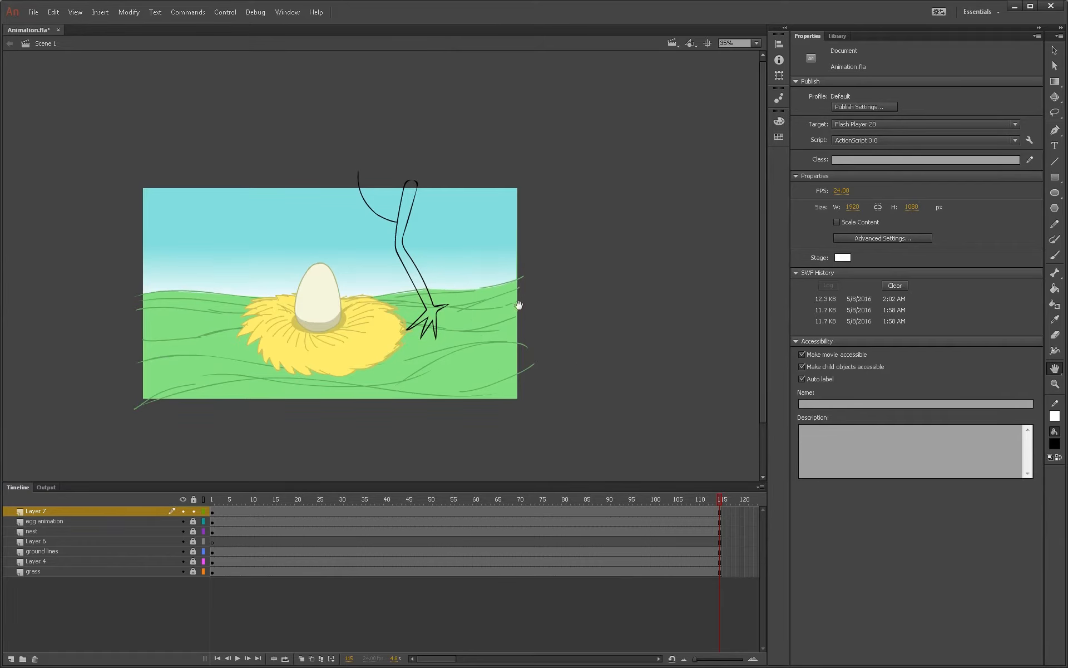
left_click_drag(552, 358, 552, 354)
key("z")
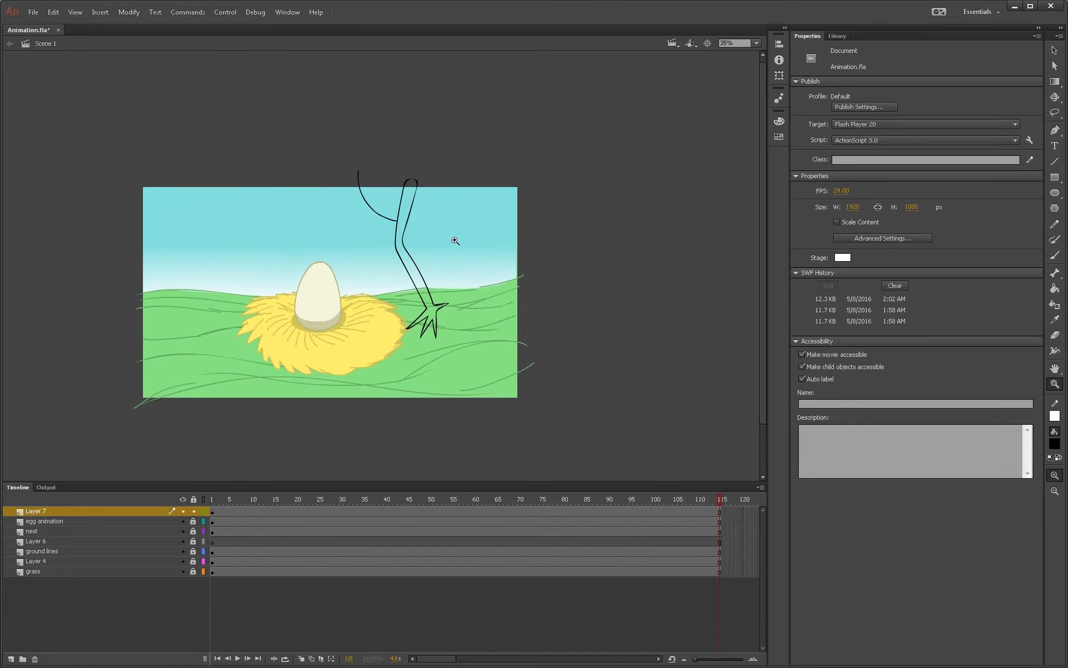
left_click(455, 235)
key("space")
left_click_drag(494, 304, 655, 427)
key("b")
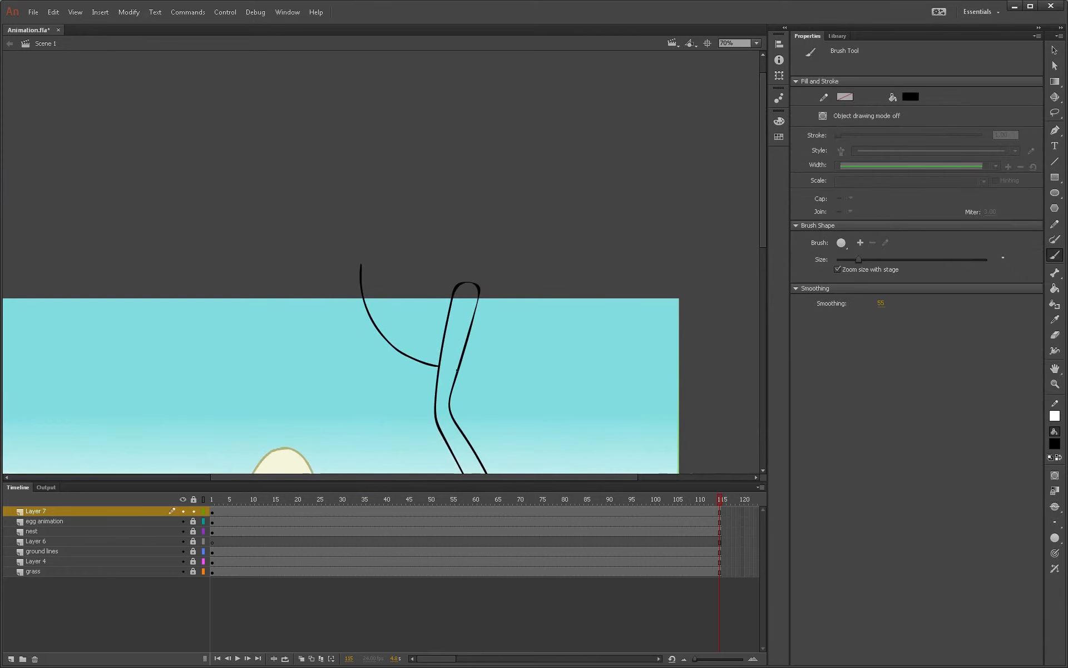
mouse_move(459, 369)
left_mouse_down()
mouse_move(580, 326)
mouse_move(632, 276)
mouse_move(709, 252)
mouse_move(676, 254)
mouse_move(706, 226)
mouse_move(661, 242)
mouse_move(670, 224)
mouse_move(597, 233)
mouse_move(550, 172)
mouse_move(514, 158)
mouse_move(433, 163)
mouse_move(421, 110)
mouse_move(370, 96)
mouse_move(327, 117)
mouse_move(294, 159)
mouse_move(280, 272)
left_mouse_up()
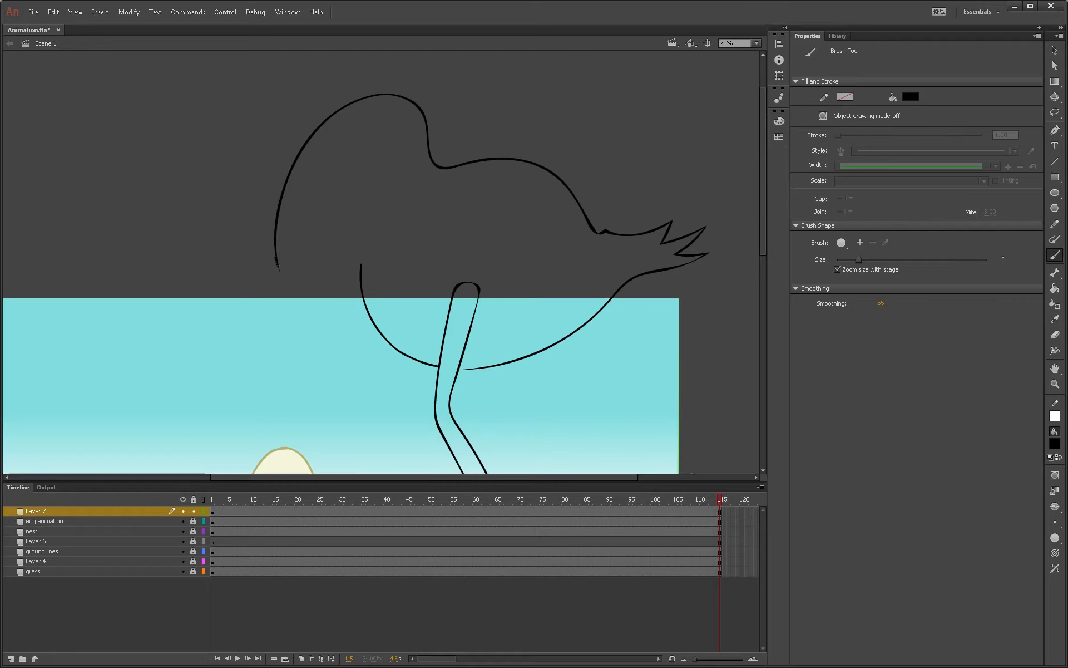
Step: Add the beak, throat line, feathered wing and eye to the bird's outline with black brush strokes
mouse_move(276, 258)
left_mouse_down()
mouse_move(286, 280)
mouse_move(343, 228)
mouse_move(348, 198)
mouse_move(301, 258)
left_mouse_up()
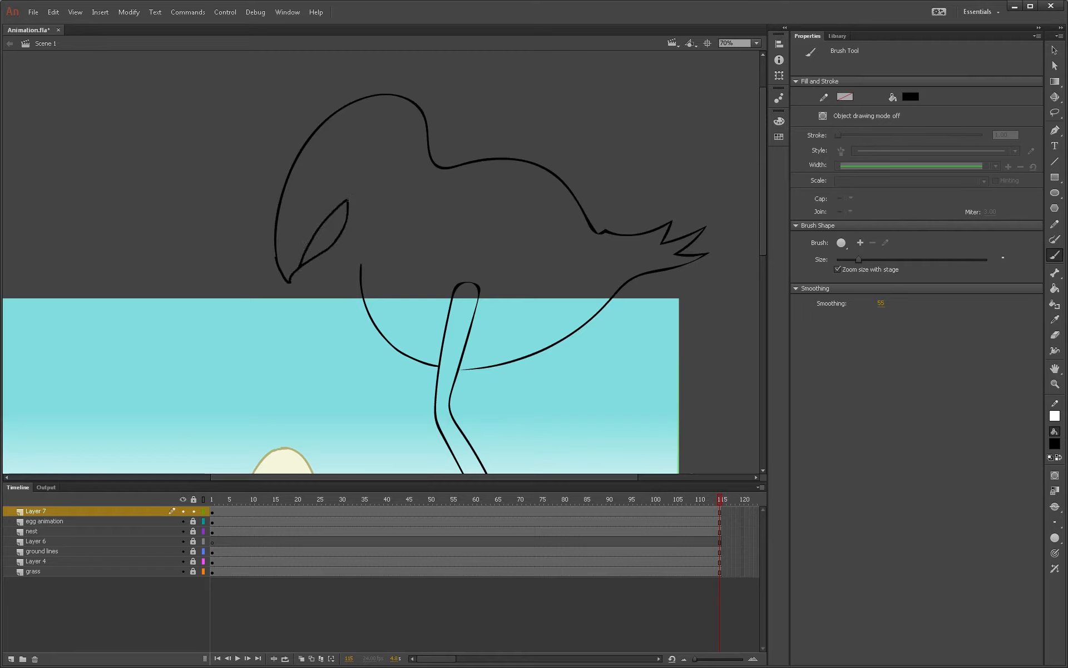
mouse_move(349, 206)
left_mouse_down()
mouse_move(352, 185)
mouse_move(368, 322)
left_mouse_up()
mouse_move(389, 212)
left_mouse_down()
mouse_move(414, 268)
mouse_move(450, 277)
mouse_move(495, 263)
mouse_move(533, 225)
mouse_move(544, 195)
mouse_move(523, 215)
mouse_move(527, 198)
mouse_move(494, 212)
mouse_move(499, 198)
mouse_move(442, 199)
mouse_move(415, 213)
mouse_move(420, 203)
mouse_move(403, 217)
left_mouse_up()
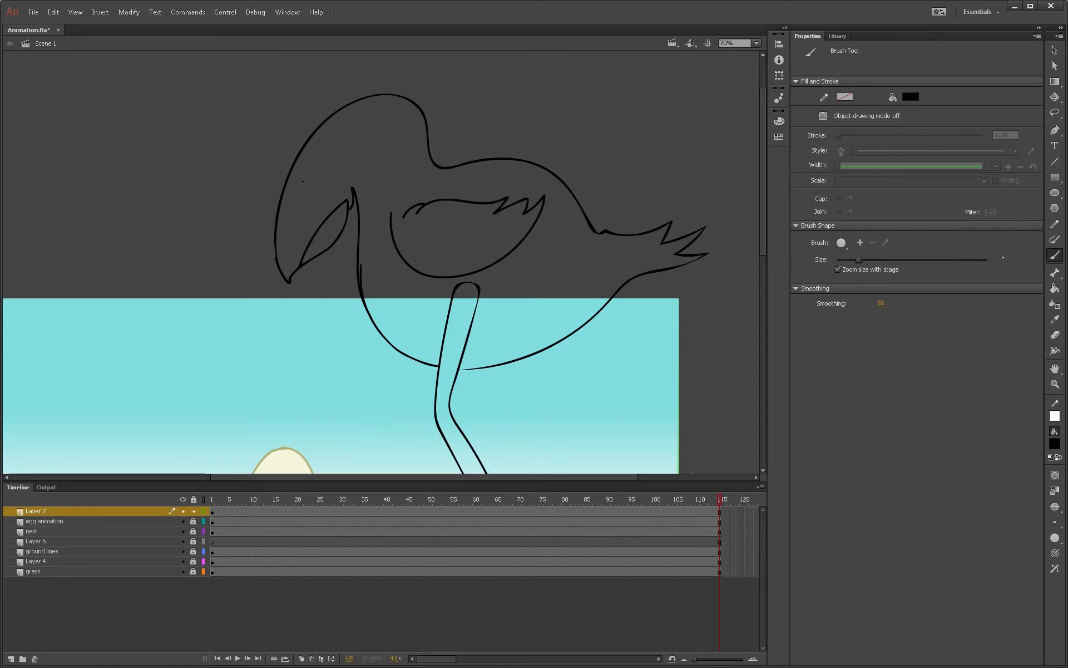
mouse_move(316, 163)
left_mouse_down()
mouse_move(303, 186)
mouse_move(313, 174)
left_mouse_up()
Step: Fill the bird's leg and foot with the orange-yellow #FFCC00 using the Paint Bucket
key("space")
left_click_drag(577, 393, 561, 246)
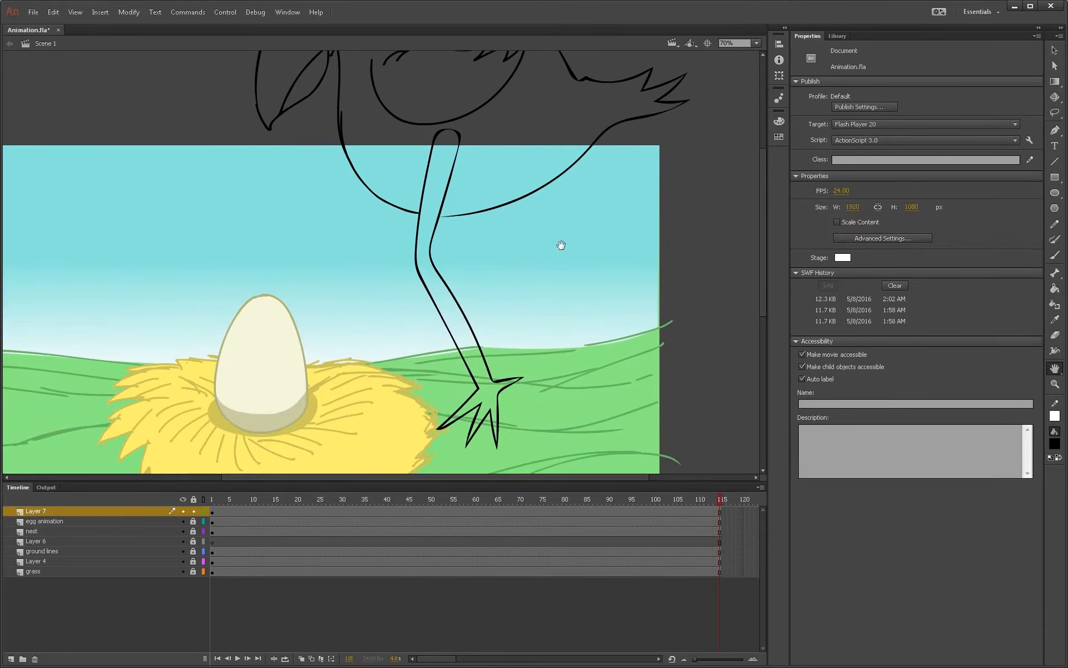
left_click_drag(549, 308, 556, 322)
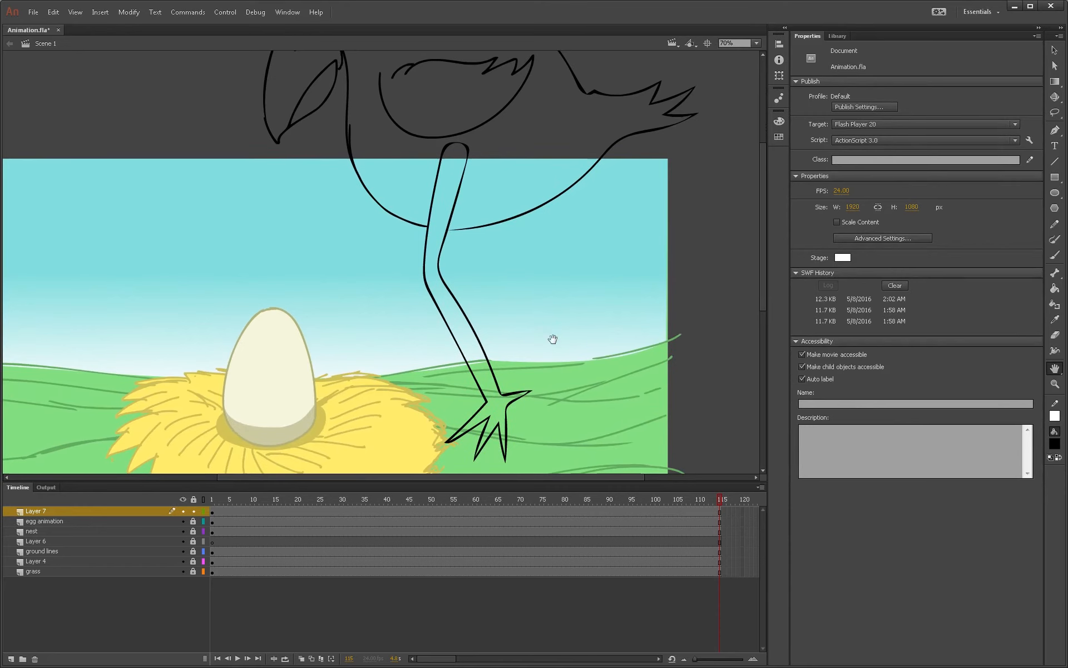
key("k")
left_click(1054, 444)
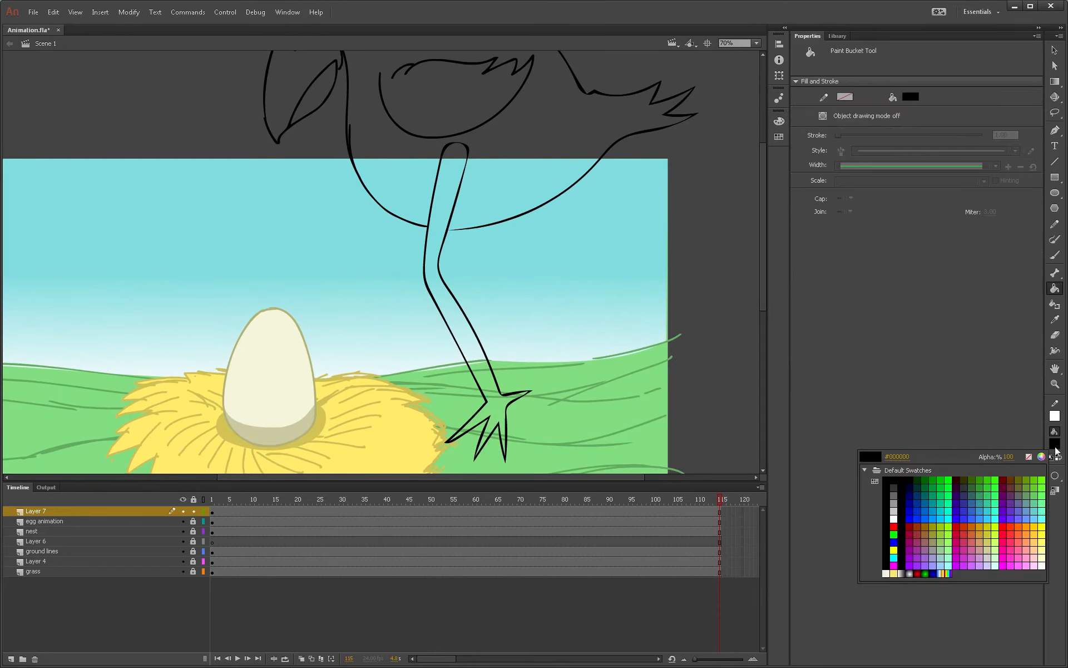
left_click(1036, 525)
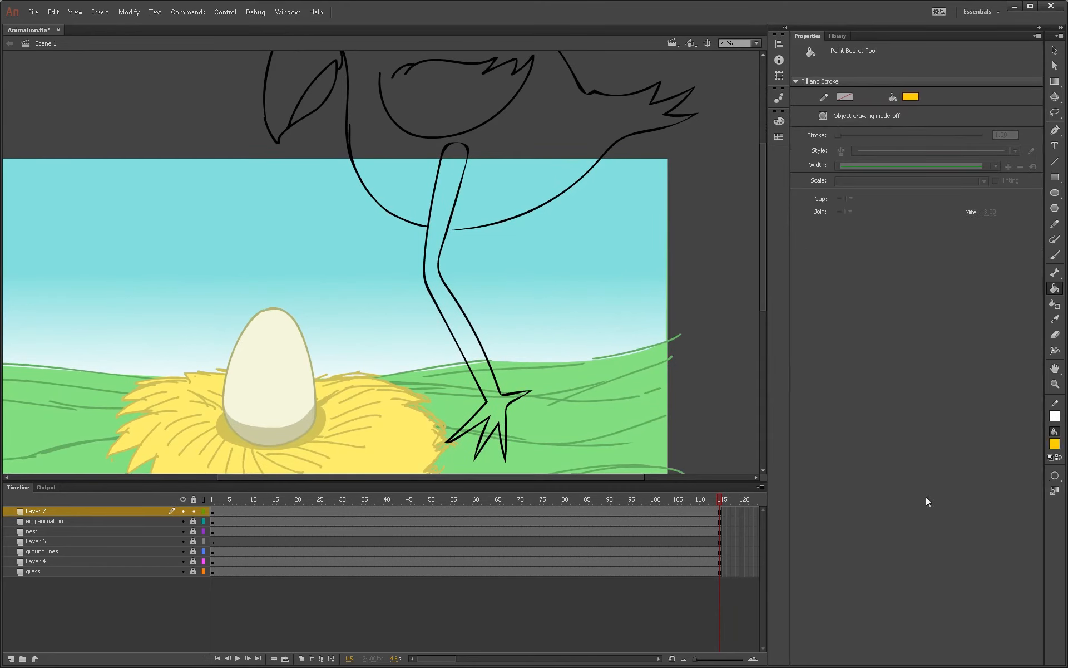
left_click(452, 312)
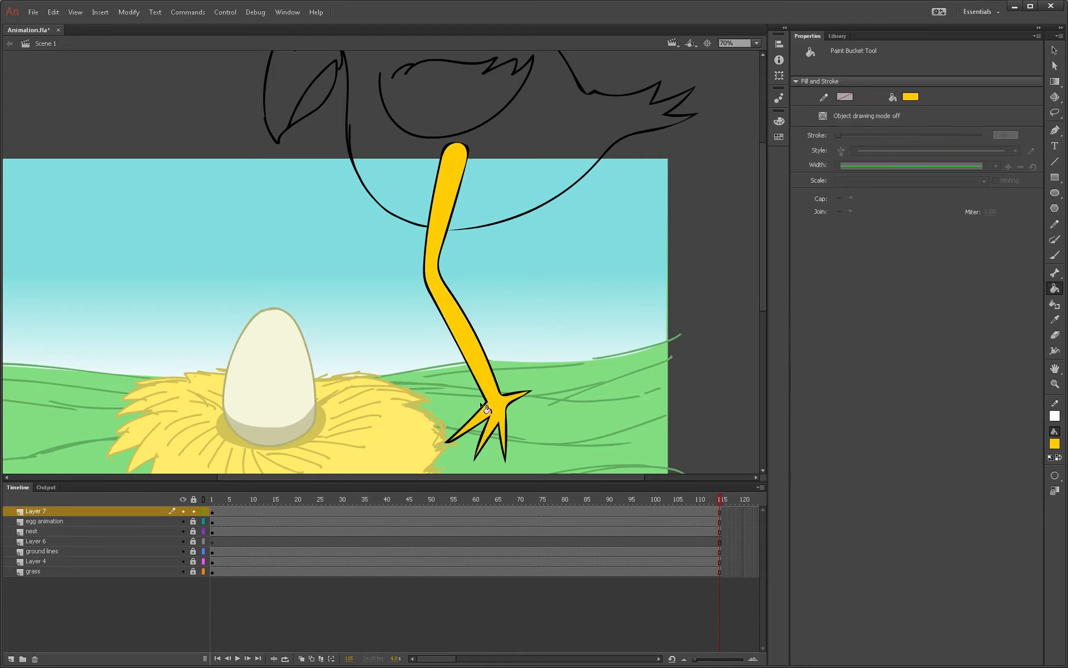
Step: Choose a light yellow fill and examine the outline where the belly meets the leg and along the neck for gaps
left_click(1054, 443)
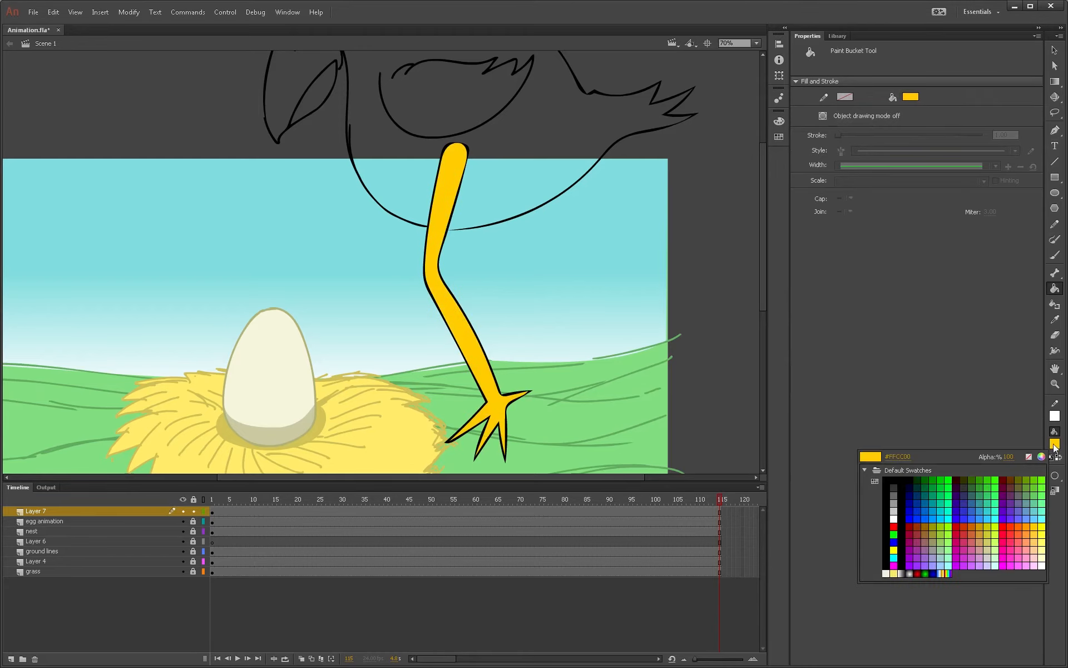
left_click(1043, 541)
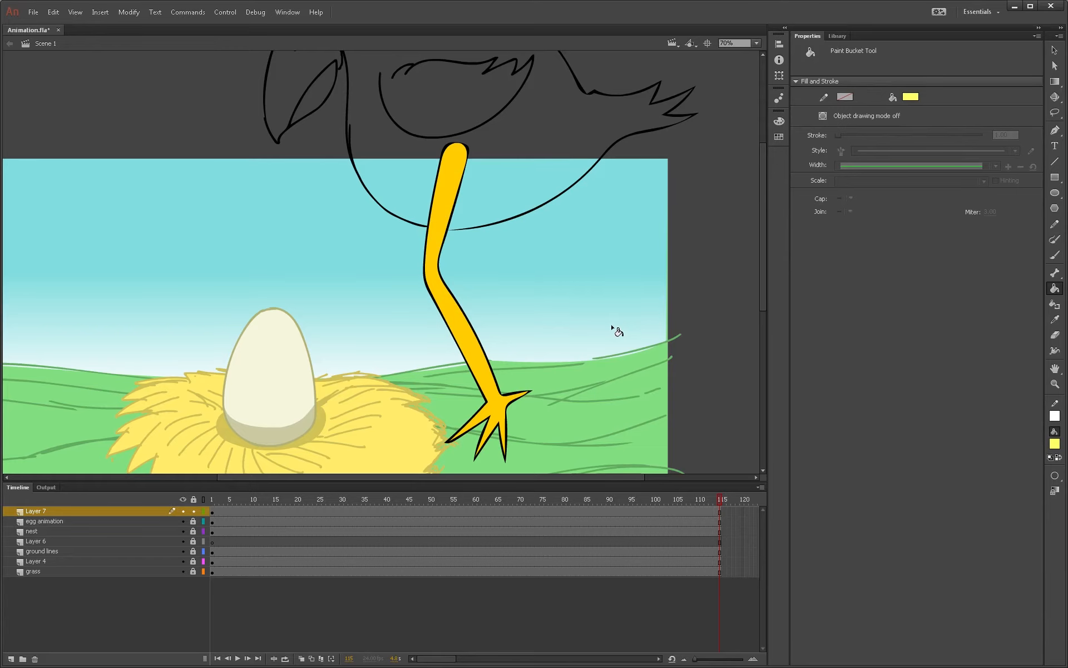
key("z")
left_click_drag(431, 202, 478, 254)
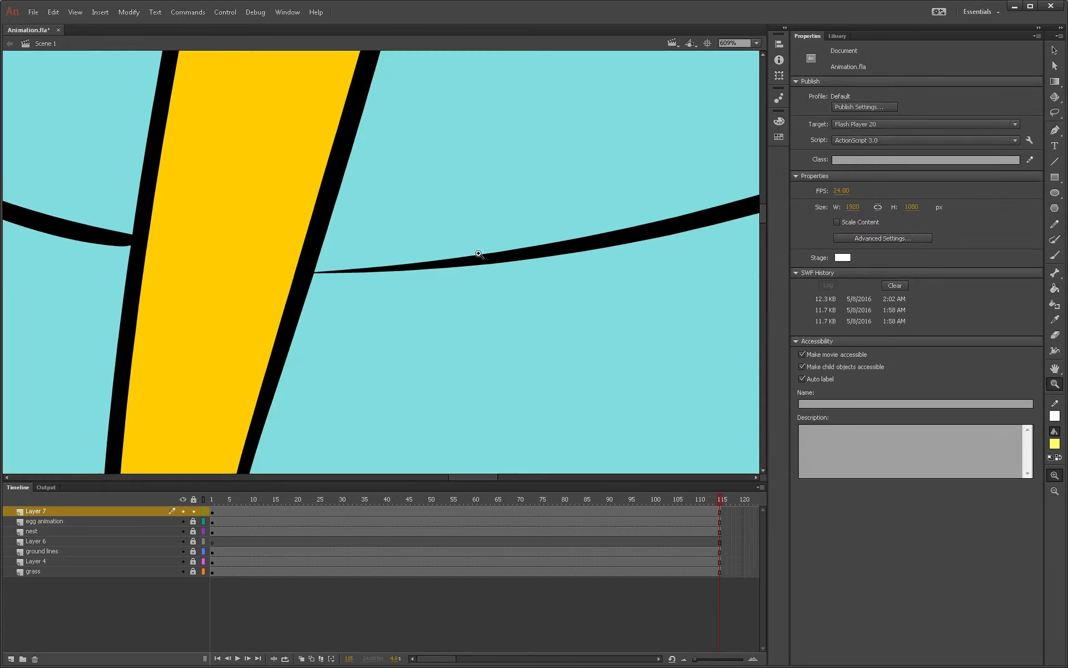
left_click(452, 267, "alt")
left_click(455, 257, "alt")
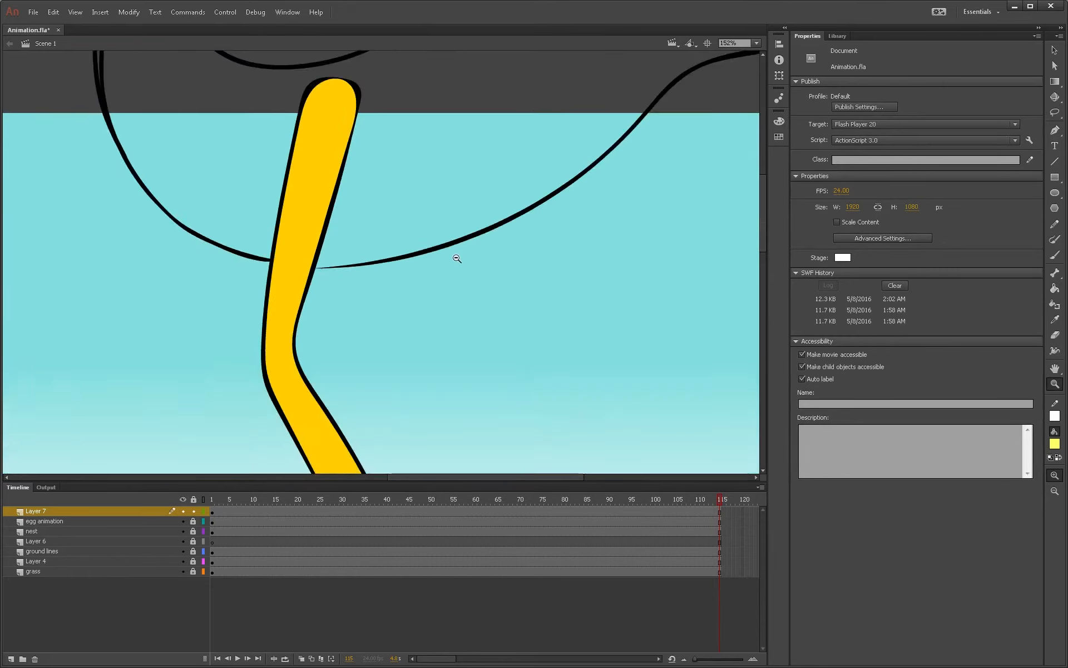
left_click(455, 256, "alt")
left_click_drag(159, 133, 205, 176)
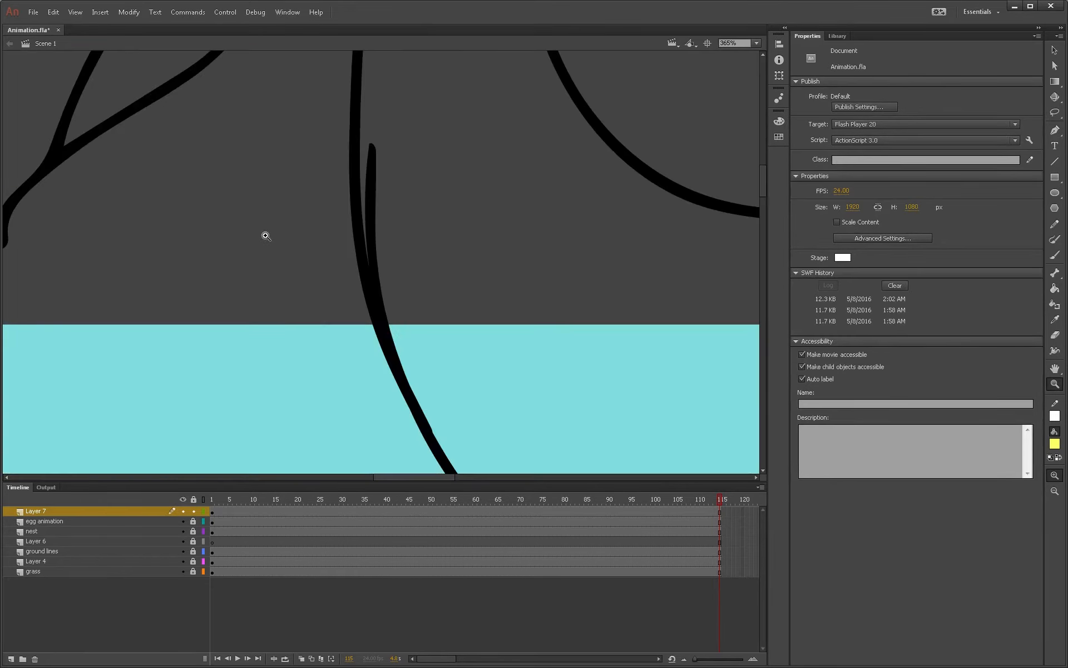
left_click(445, 236, "alt")
left_click(444, 236, "alt")
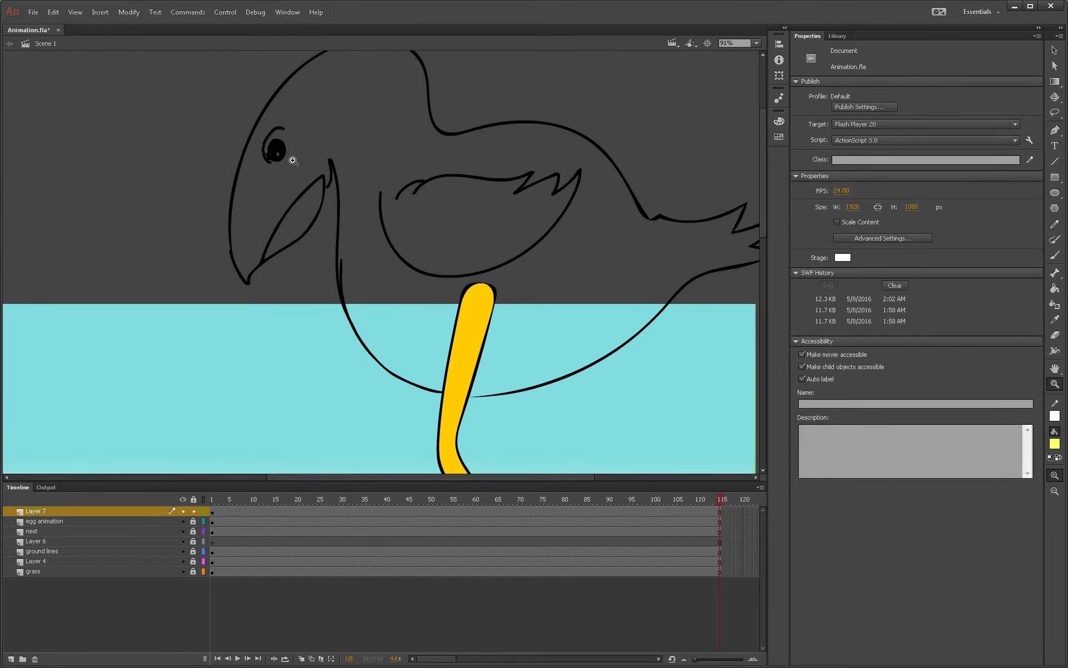
Step: Close the gap between the throat line and the corner of the beak with a black brush stroke
left_click_drag(293, 160, 385, 228)
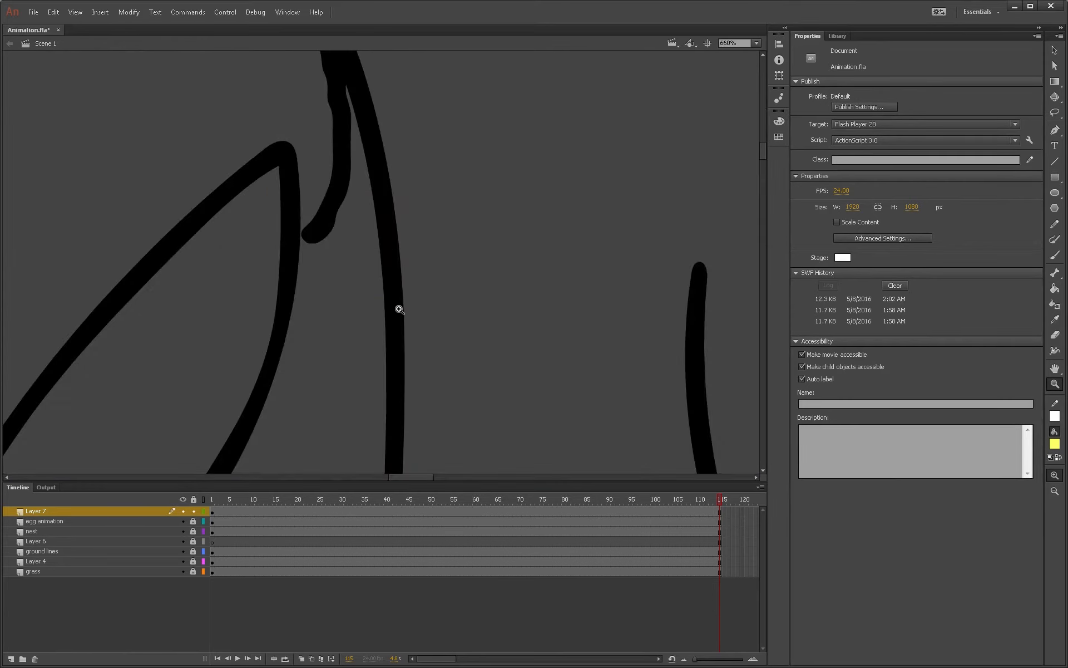
left_click(1054, 443)
left_click(696, 357)
key("b")
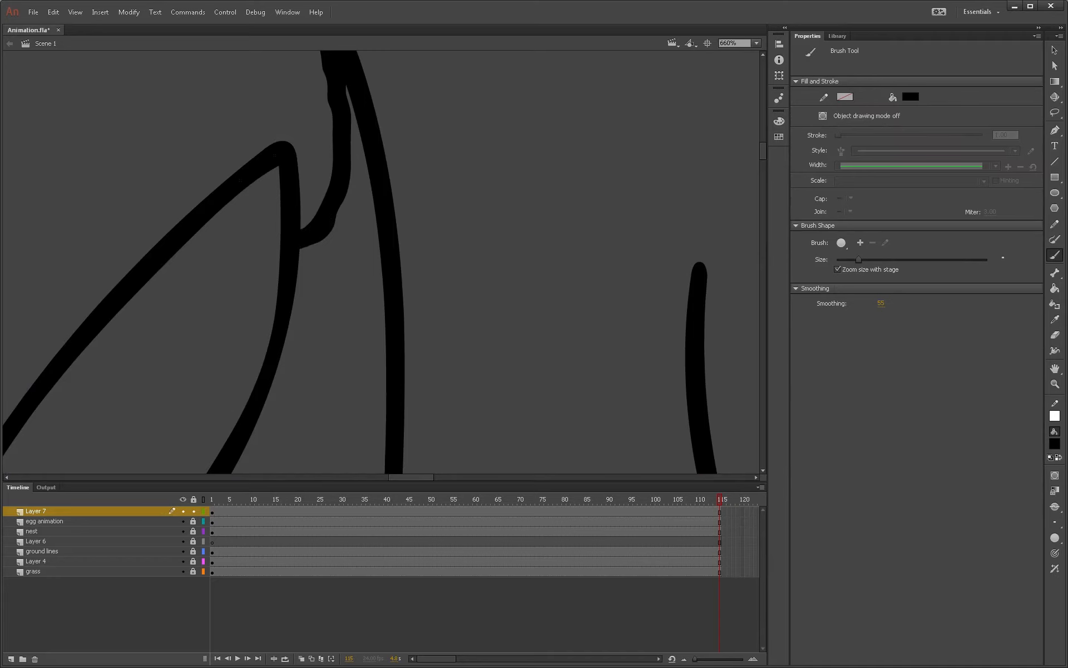
Step: Examine the outline along the head, wing, back, tail and belly for remaining gaps
key("z")
left_click(349, 272, "alt")
left_click(346, 281, "alt")
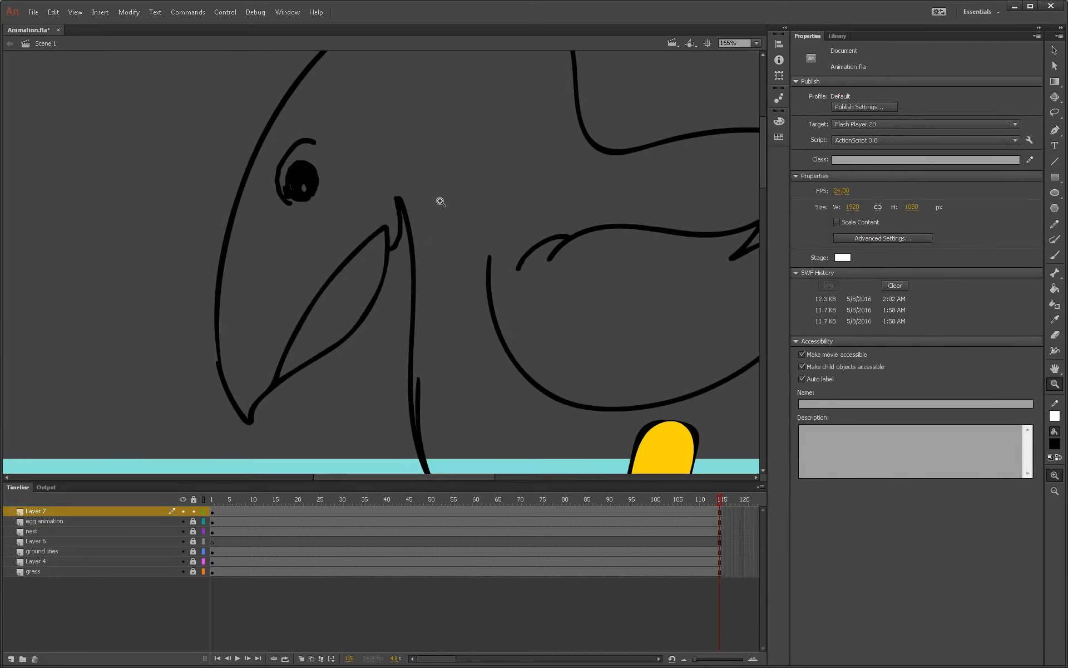
key("h")
mouse_move(567, 199)
left_mouse_down()
mouse_move(567, 227)
mouse_move(479, 368)
mouse_move(291, 255)
left_mouse_up()
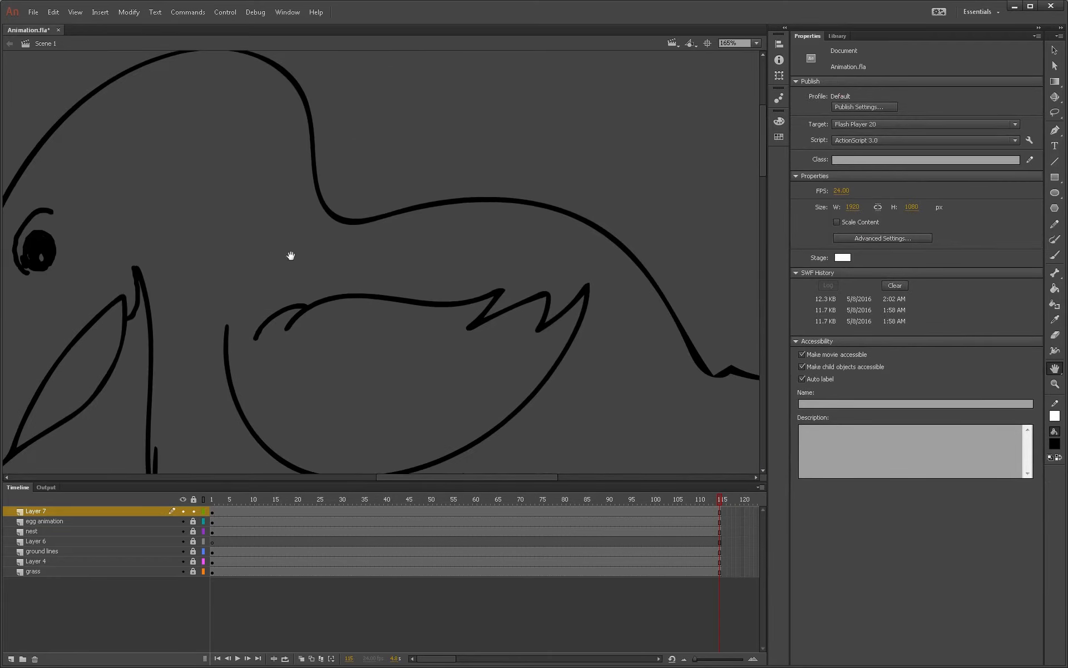
left_click_drag(600, 390, 409, 288)
left_click_drag(576, 363, 425, 277)
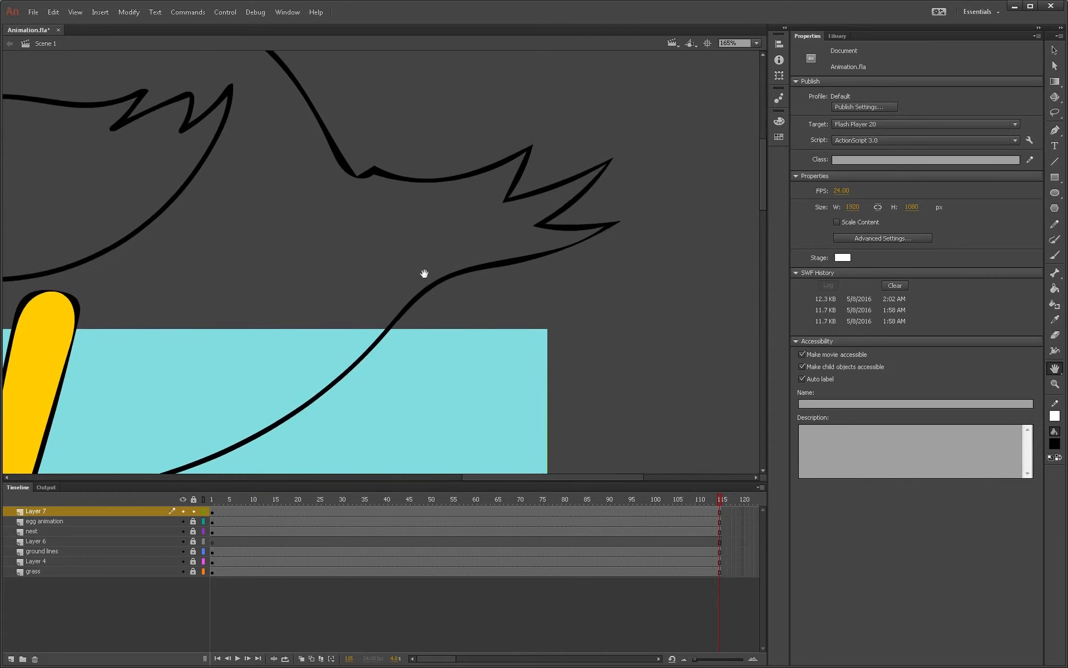
mouse_move(386, 386)
left_mouse_down()
mouse_move(473, 349)
mouse_move(584, 267)
left_mouse_up()
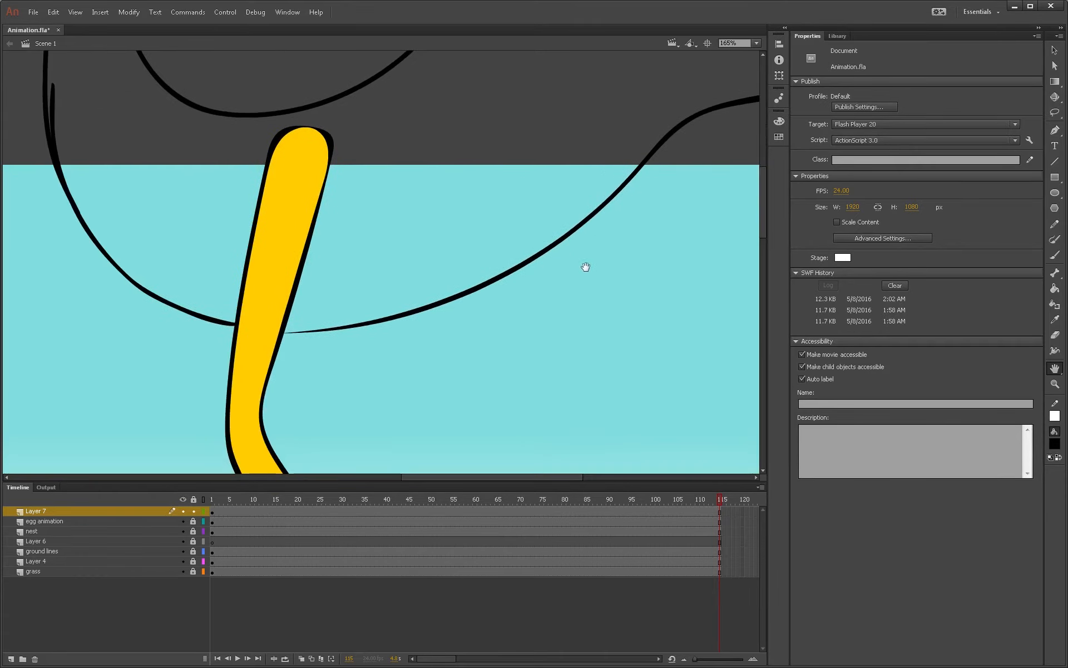
left_click_drag(434, 368, 537, 347)
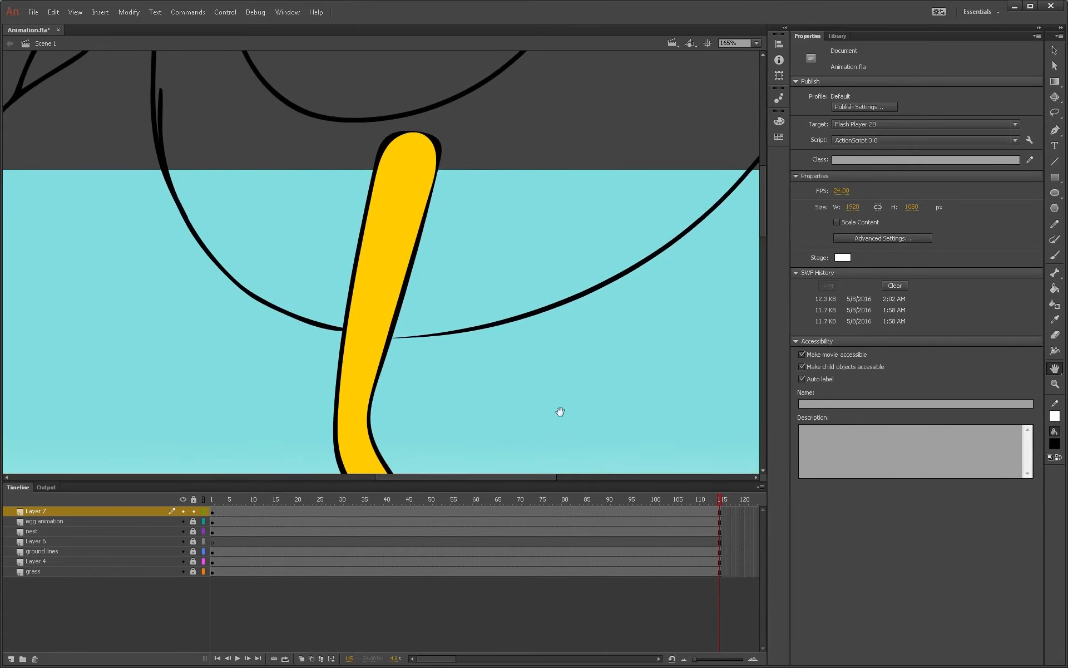
left_click_drag(561, 410, 623, 401)
Step: Fill the bird's body with light yellow using the Paint Bucket
key("k")
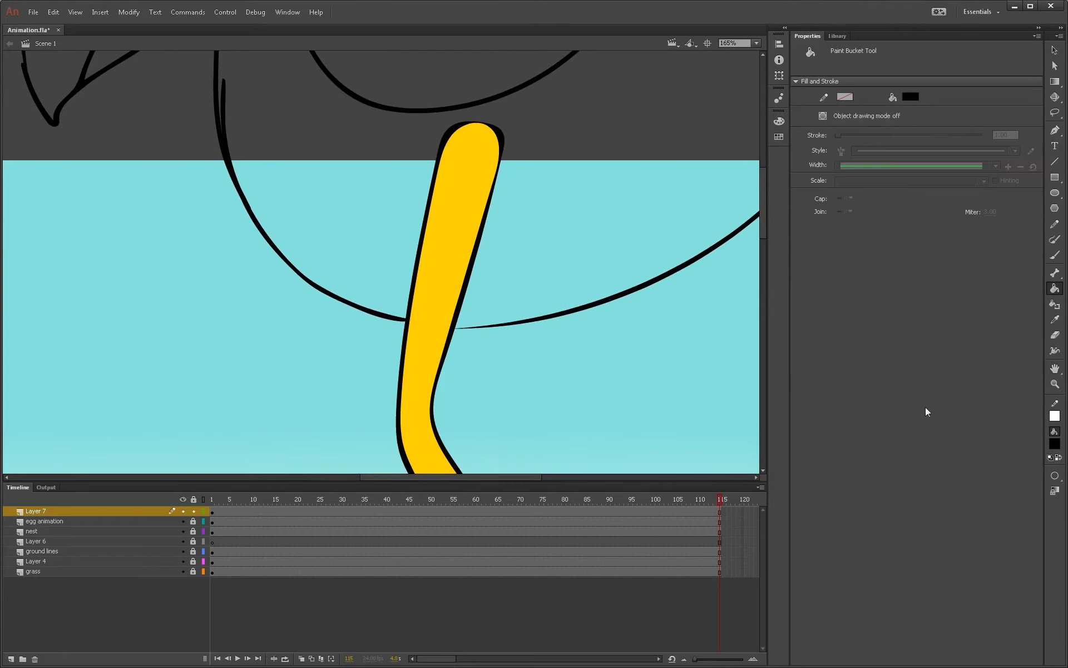
left_click(1054, 444)
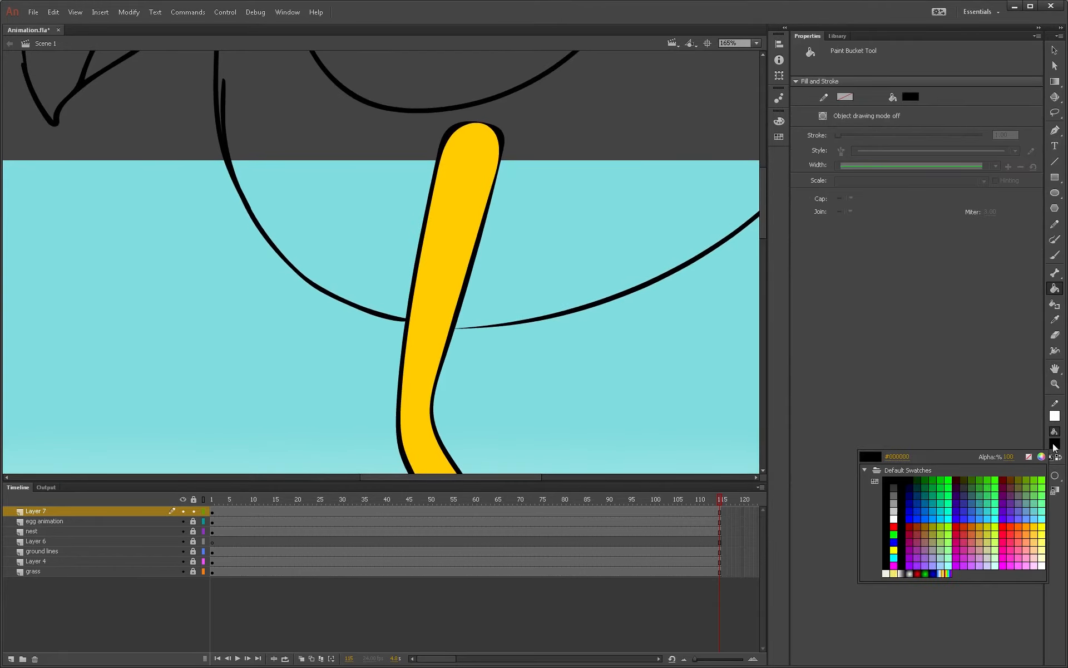
left_click(1041, 535)
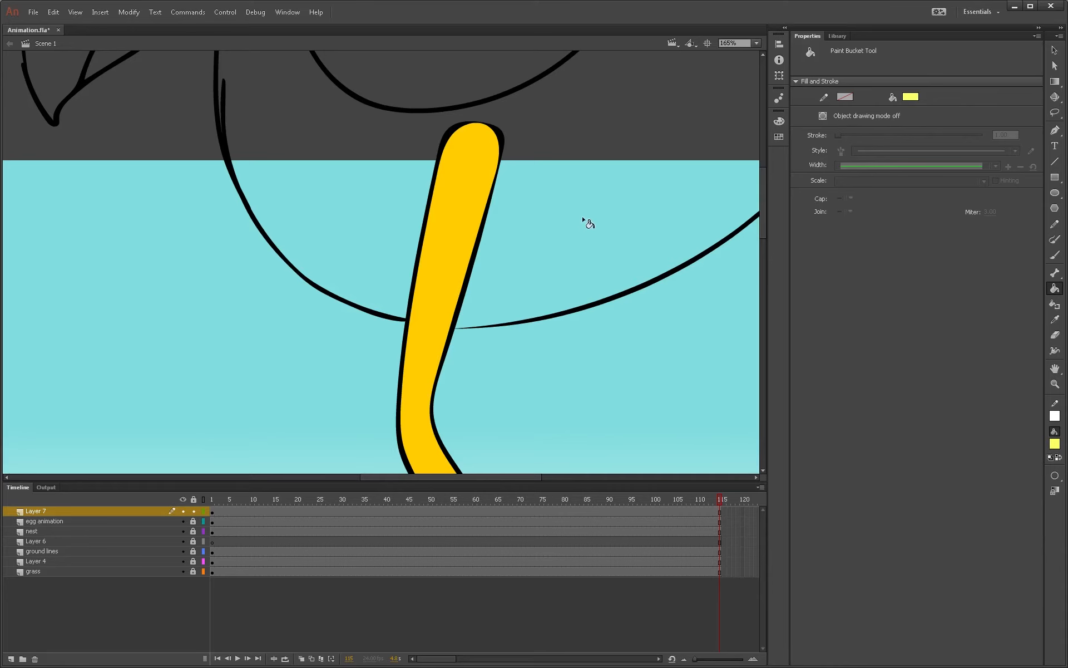
left_click(591, 230)
key("z")
left_click(553, 297, "alt")
left_click(554, 297, "alt")
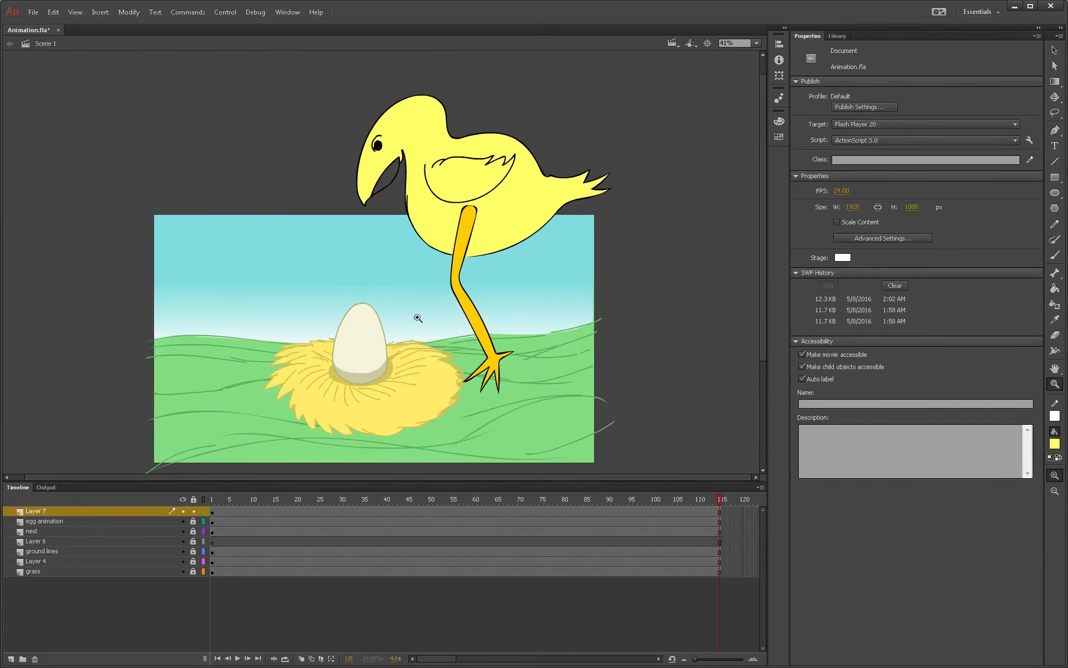
Step: Fill the enclosed lower beak area with the same light yellow
left_click(377, 184)
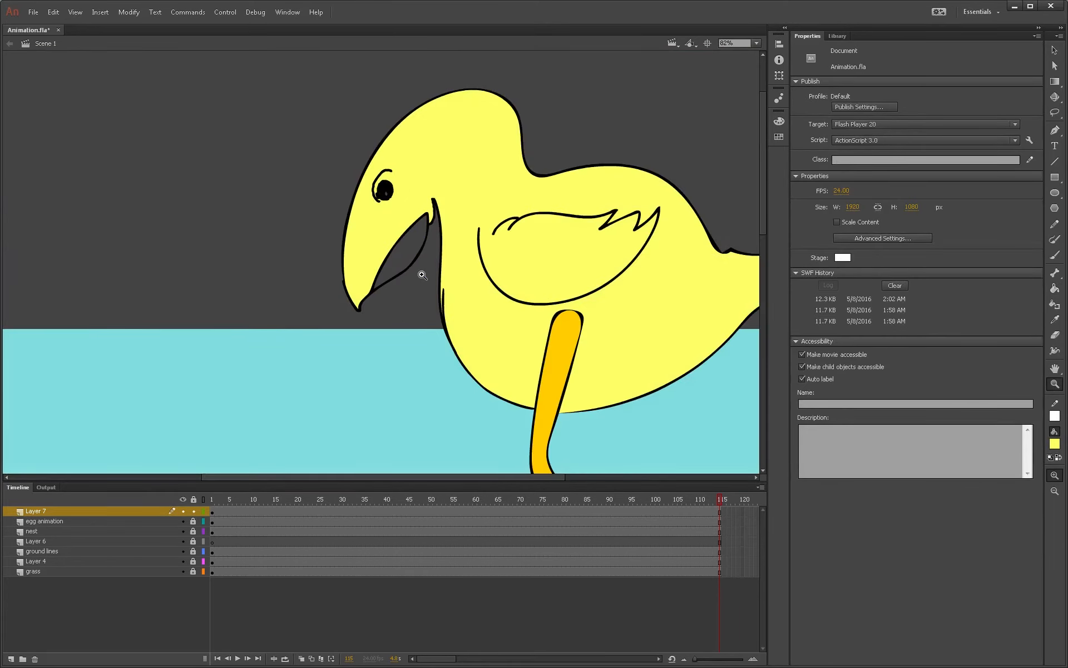
key("k")
left_click(413, 248)
Step: Swap the fill to white and paint over the two small highlights inside the eye's pupil
key("z")
left_click_drag(374, 180, 412, 219)
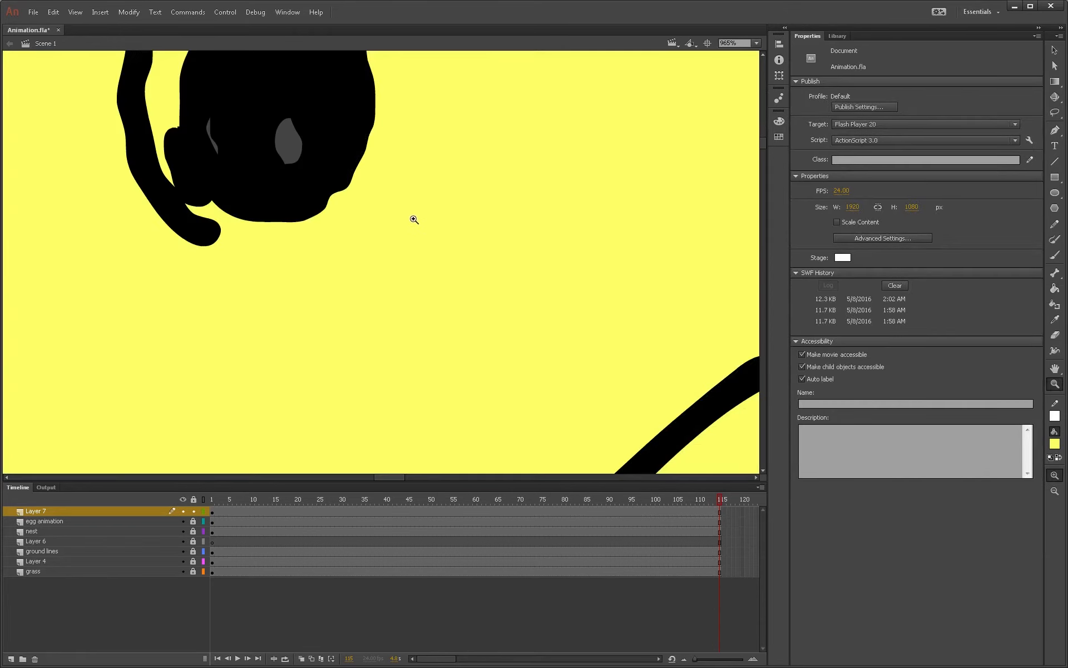
left_click(1059, 457)
key("b")
mouse_move(286, 124)
left_mouse_down()
mouse_move(287, 146)
mouse_move(301, 153)
mouse_move(304, 145)
mouse_move(299, 158)
left_mouse_up()
left_click_drag(210, 124, 214, 140)
Step: Review the coloured bird at full size against the nest and egg scene
key("z")
left_click(372, 243, "alt")
left_click(372, 246, "alt")
left_click(416, 318, "alt")
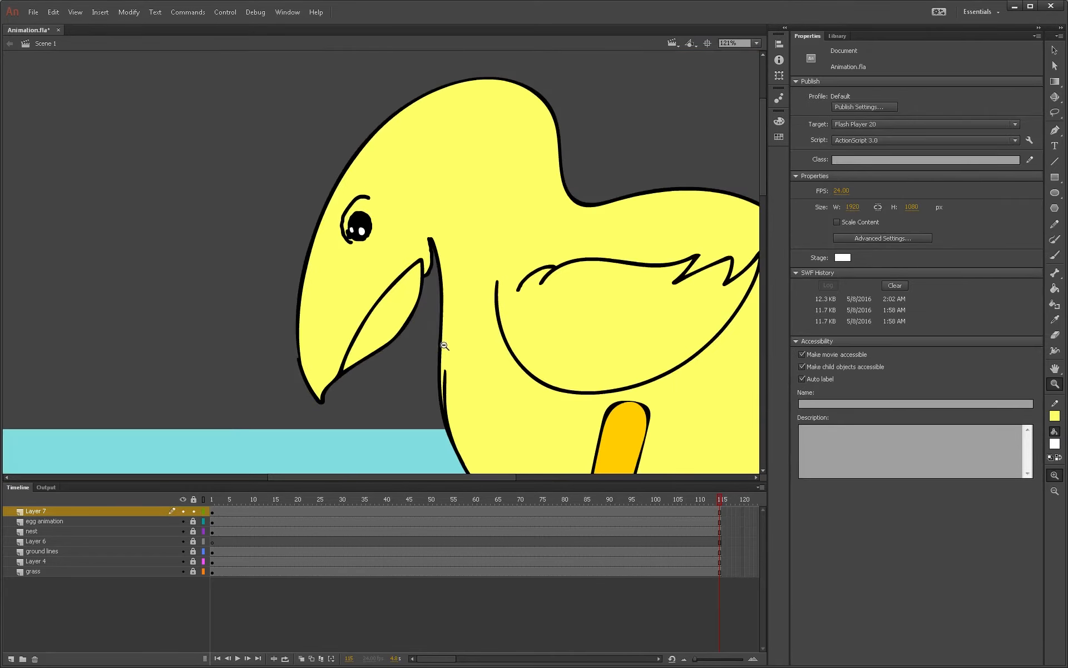
left_click(451, 351, "alt")
left_click(464, 383, "alt")
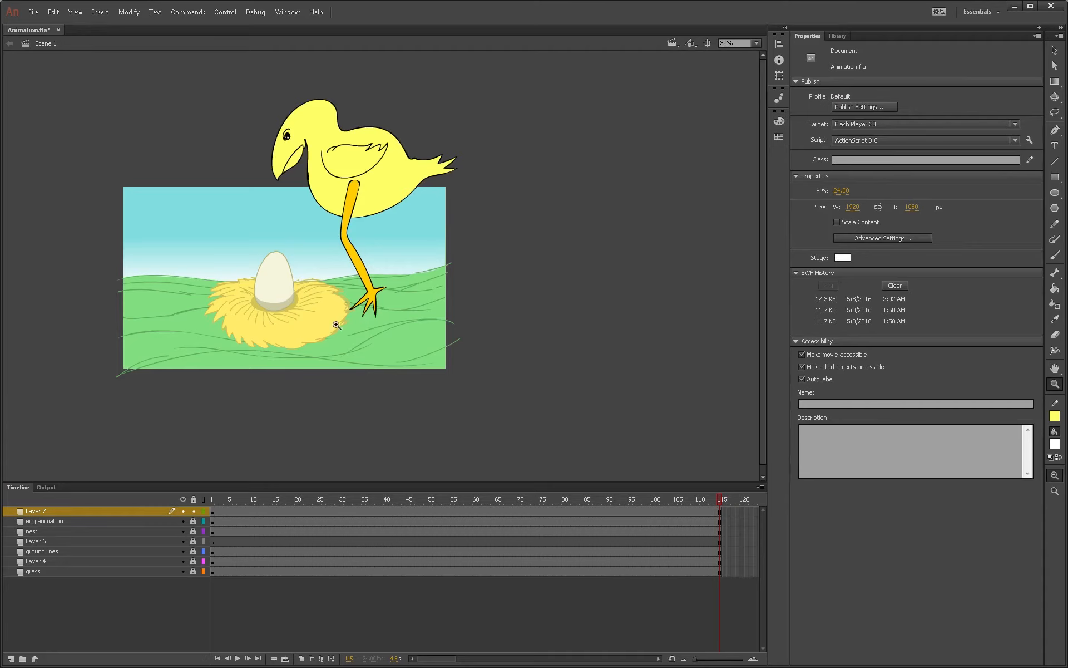
left_click(357, 309)
left_click(387, 208, "alt")
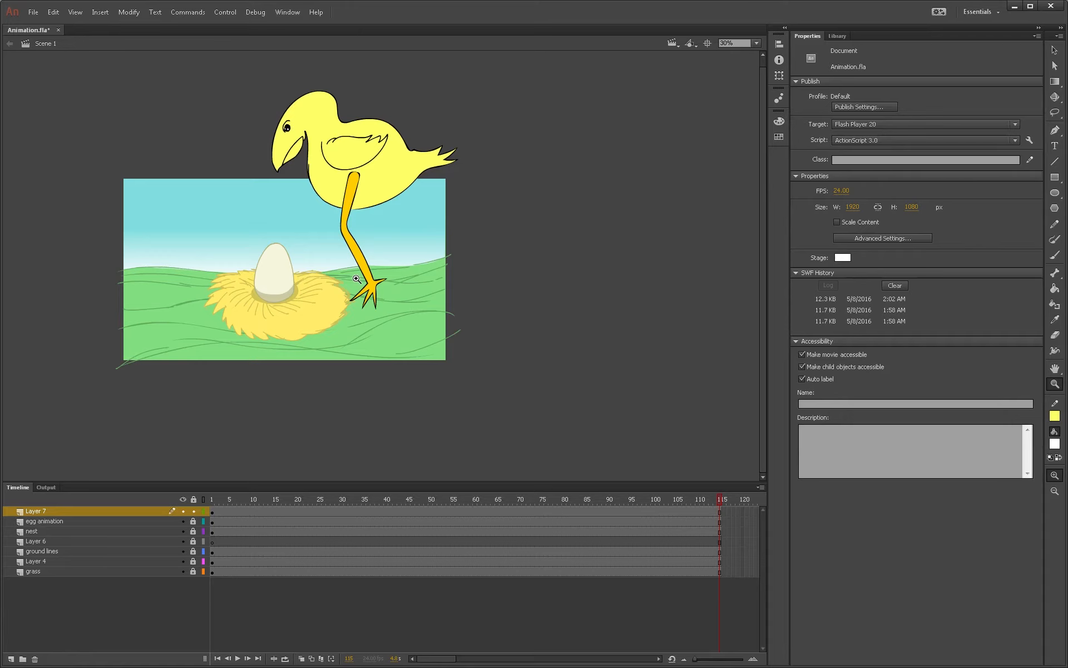
Step: Delete the entire yellow bird drawing from Layer 7 and set the Brush's fill colour to black
key("ctrl+a")
key("Delete")
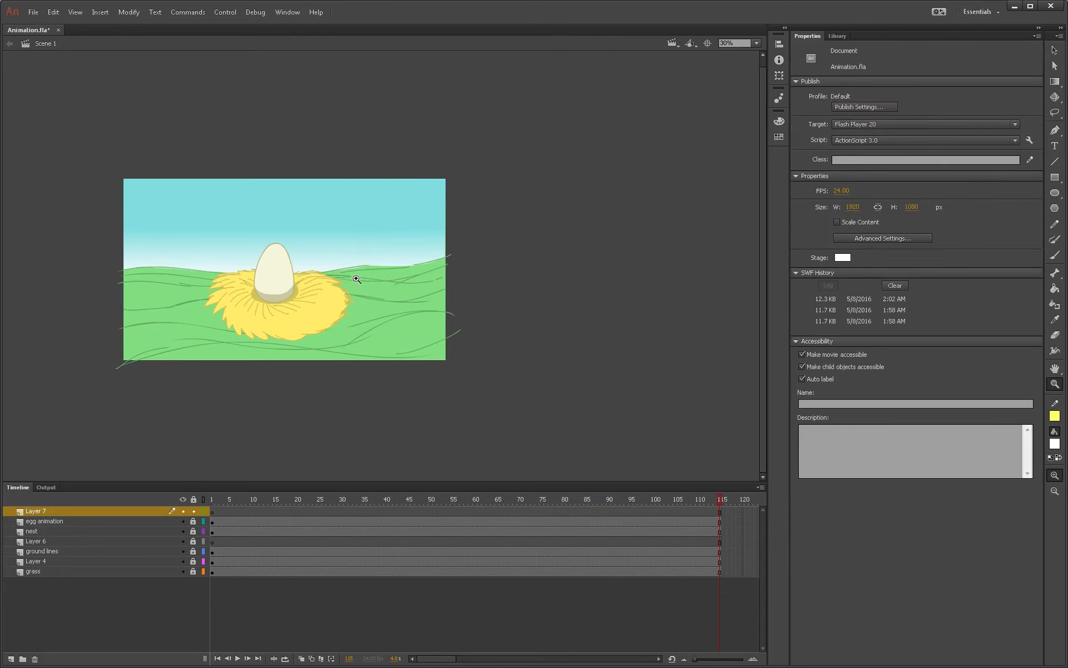
key("b")
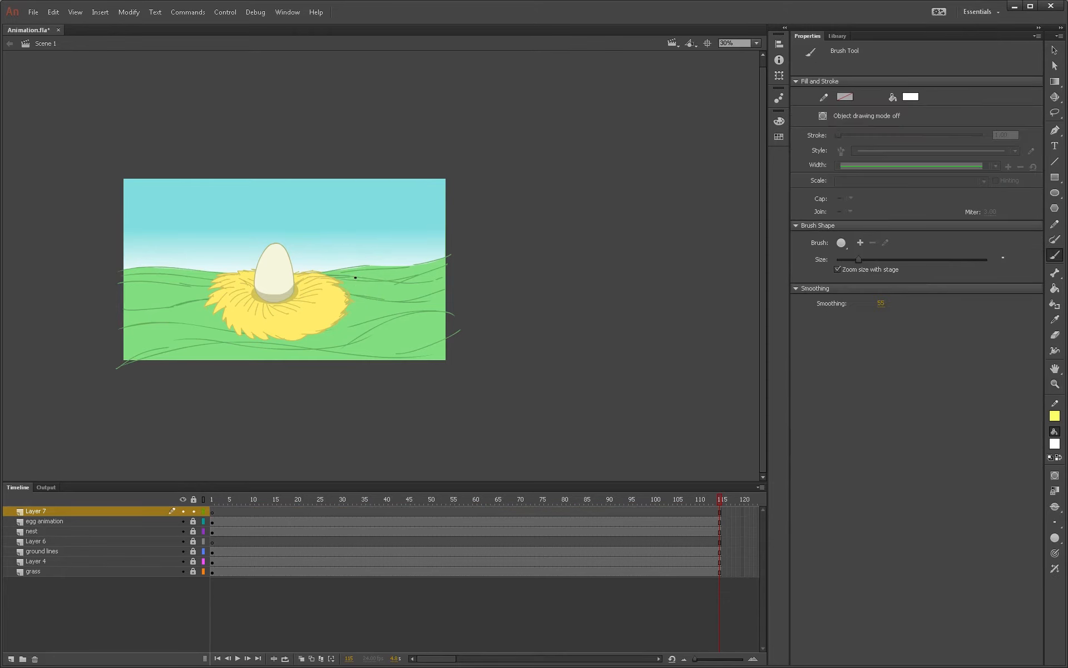
left_click(1054, 444)
left_click(904, 477)
Step: Paint a small open beak in the sky above and beside the egg, with two solid black eyes over it
key("z")
left_click(341, 293)
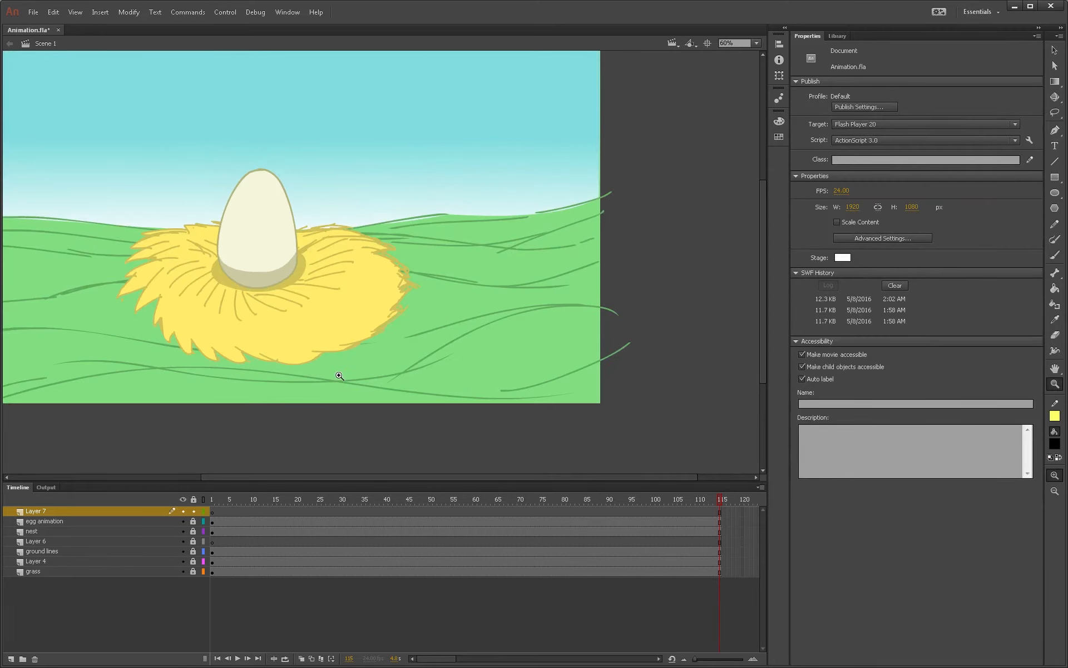
key("b")
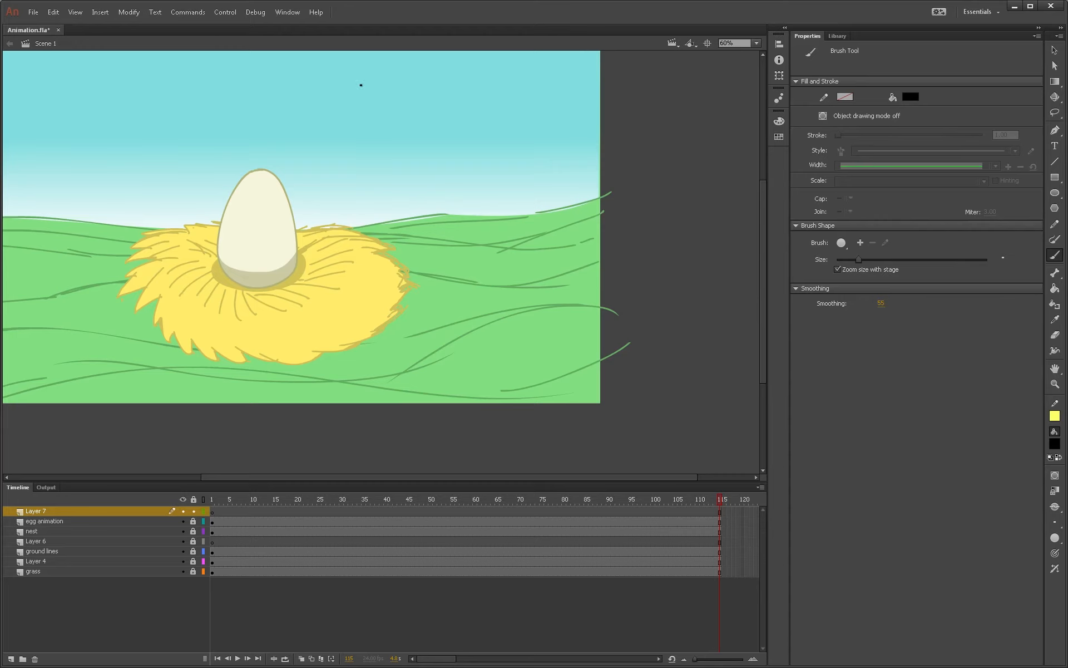
mouse_move(361, 85)
left_mouse_down()
mouse_move(354, 128)
mouse_move(377, 104)
mouse_move(368, 85)
mouse_move(378, 104)
mouse_move(379, 115)
left_mouse_up()
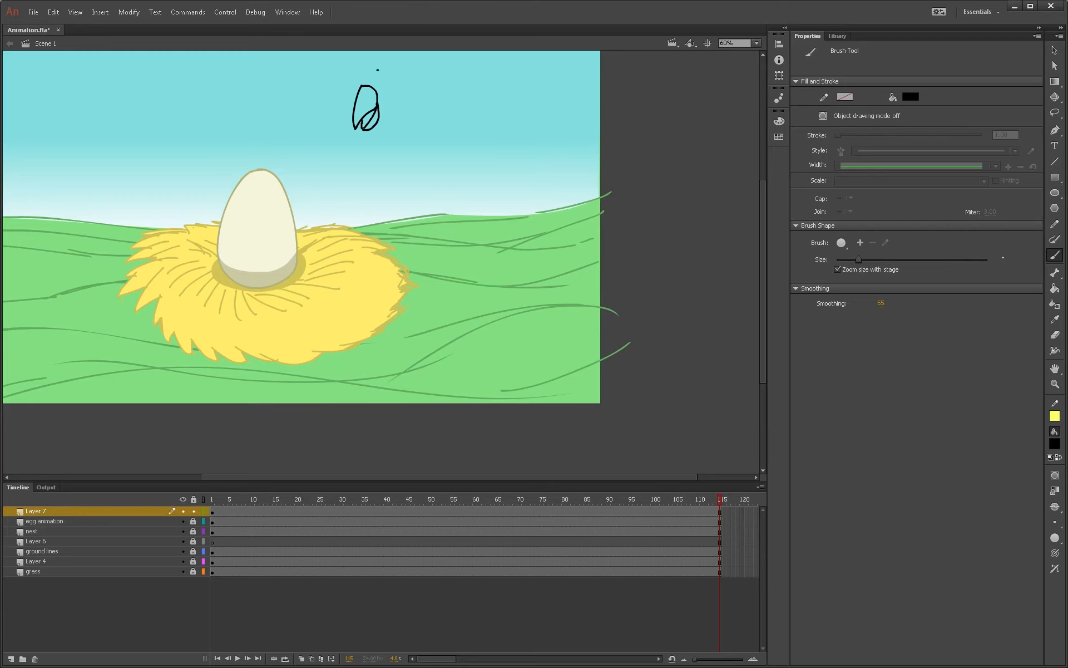
mouse_move(382, 66)
left_mouse_down()
mouse_move(389, 75)
mouse_move(382, 65)
mouse_move(348, 83)
mouse_move(351, 72)
left_mouse_up()
left_click(352, 78)
left_click_drag(384, 69, 386, 70)
Step: Paint a rounded head outline around the eyes and beak, topped with a spiky feather crest
key("h")
left_click_drag(472, 191, 498, 281)
key("b")
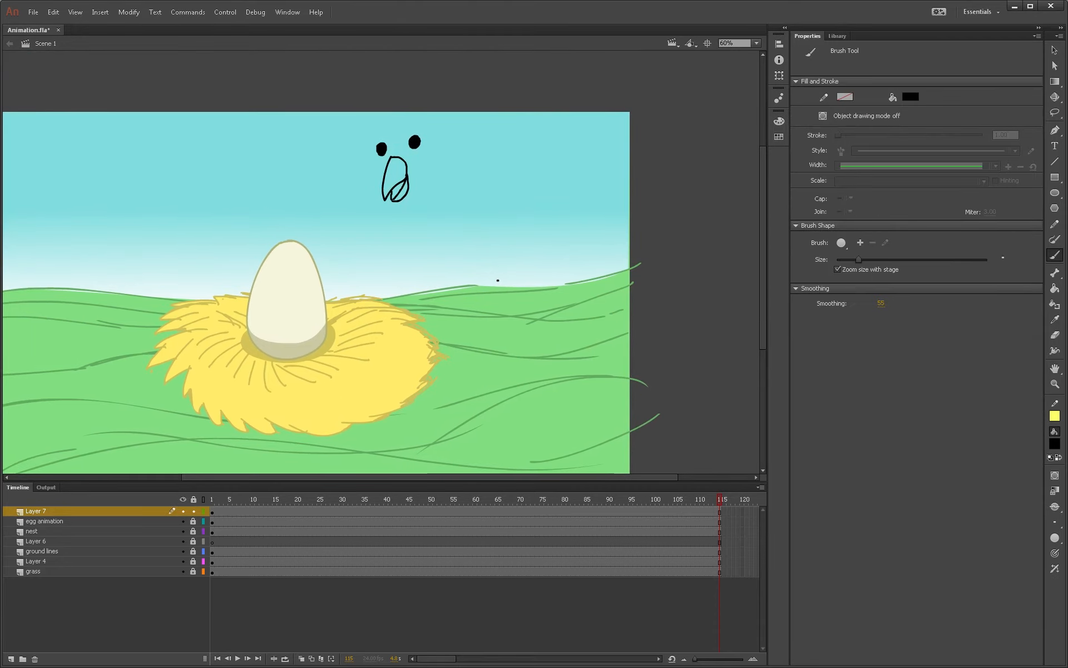
mouse_move(388, 114)
left_mouse_down()
mouse_move(374, 123)
mouse_move(368, 166)
mouse_move(379, 198)
mouse_move(403, 213)
mouse_move(429, 207)
mouse_move(453, 170)
mouse_move(434, 117)
mouse_move(408, 109)
left_mouse_up()
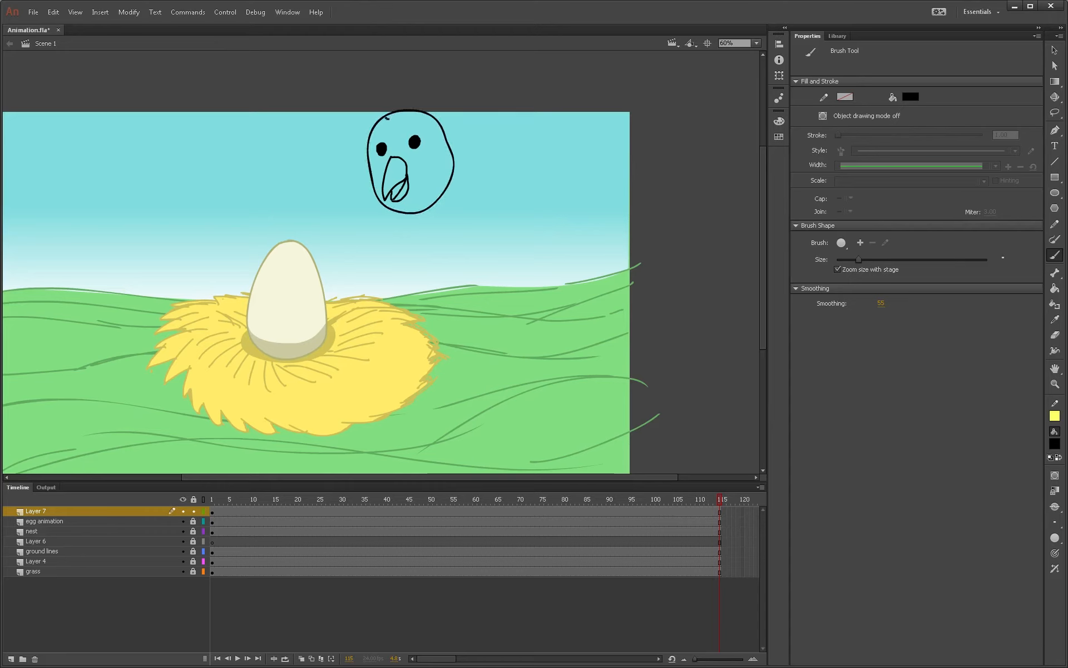
mouse_move(387, 118)
left_mouse_down()
mouse_move(366, 123)
mouse_move(382, 114)
mouse_move(363, 109)
mouse_move(388, 102)
left_mouse_up()
Step: Paint the chest, rounded belly and back outlines beneath the head, plus an inner curve from the neck
mouse_move(389, 211)
left_mouse_down()
mouse_move(406, 252)
mouse_move(429, 258)
left_mouse_up()
mouse_move(414, 281)
left_mouse_down()
mouse_move(442, 307)
mouse_move(487, 299)
left_mouse_up()
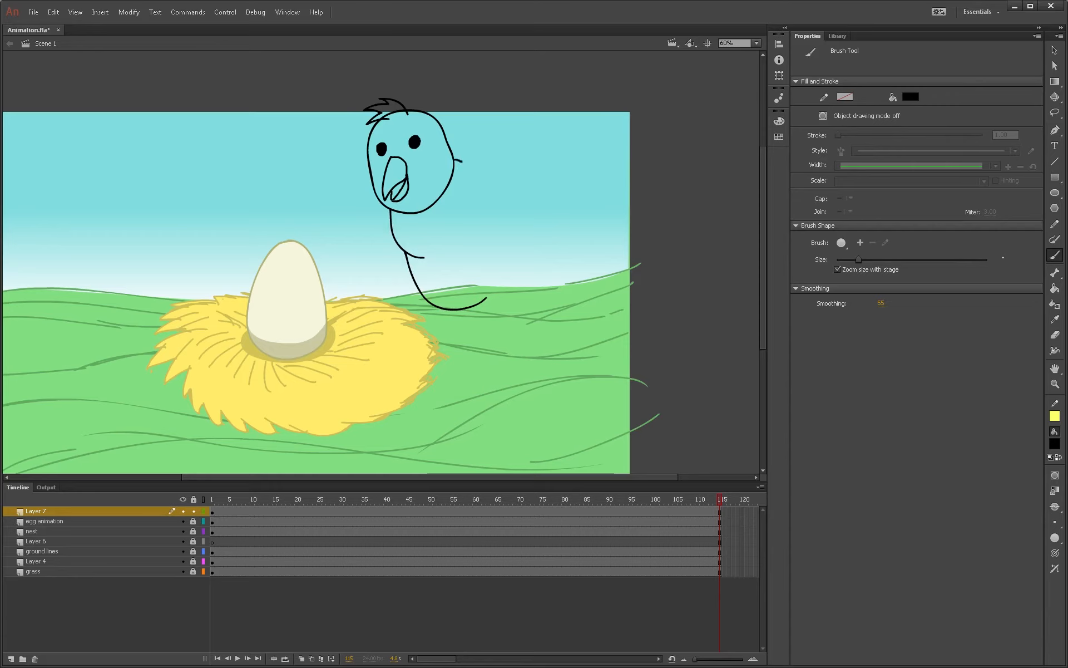
mouse_move(462, 162)
left_mouse_down()
mouse_move(510, 216)
mouse_move(512, 244)
mouse_move(488, 295)
left_mouse_up()
key("ctrl+z")
mouse_move(486, 298)
left_mouse_down()
mouse_move(502, 206)
mouse_move(481, 171)
mouse_move(457, 164)
mouse_move(481, 220)
mouse_move(464, 261)
left_mouse_up()
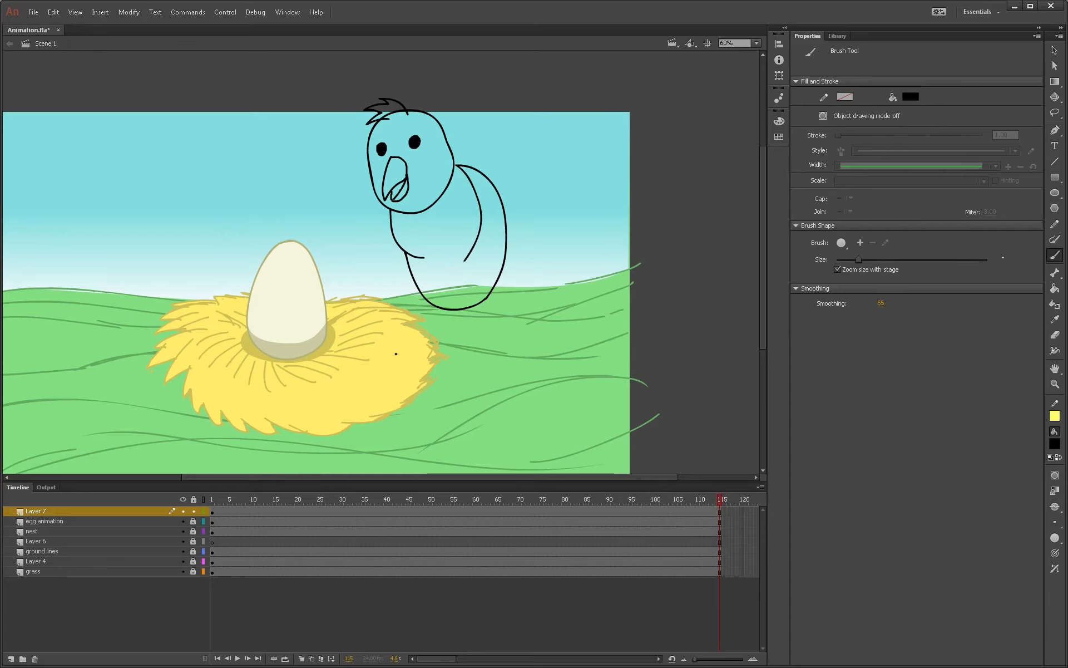
Step: Erase the head outline running under the feather crest with a smaller eraser and even out the bird's smaller eye
key("z")
left_click(427, 142)
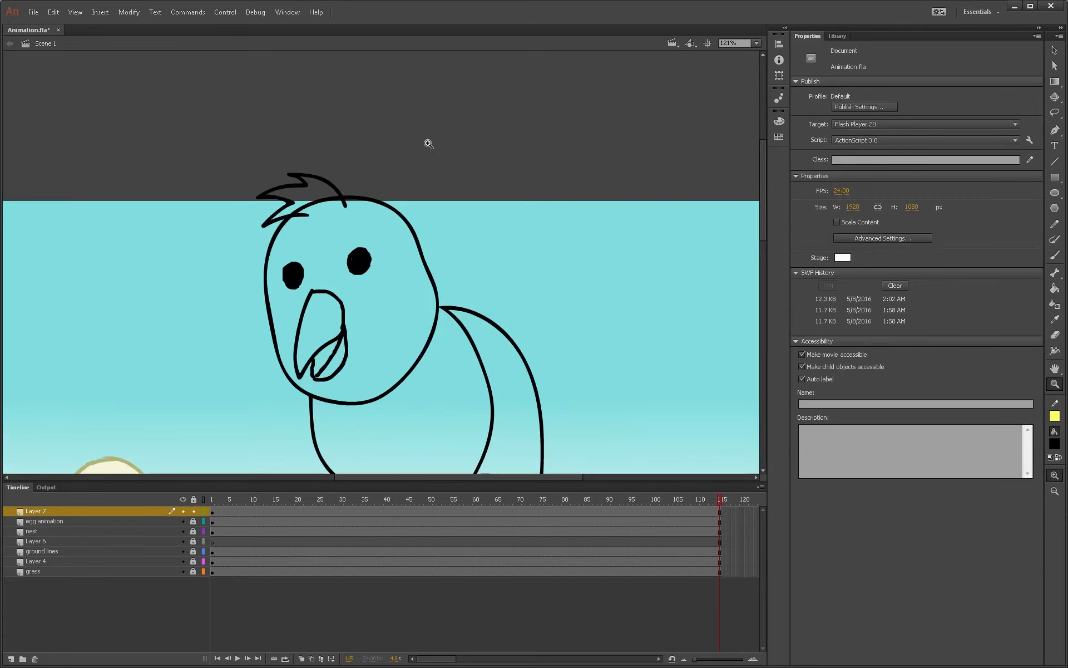
key("e")
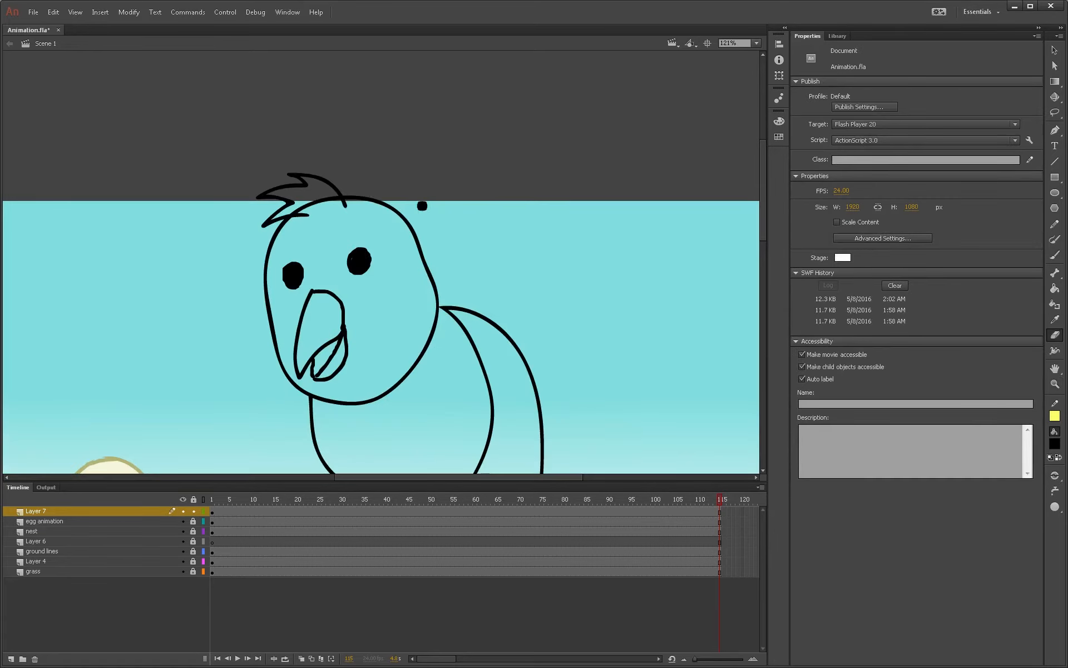
left_click_drag(334, 202, 302, 204)
key("bracketleft")
key("bracketleft")
key("bracketleft")
key("bracketleft")
left_click_drag(294, 210, 290, 211)
key("b")
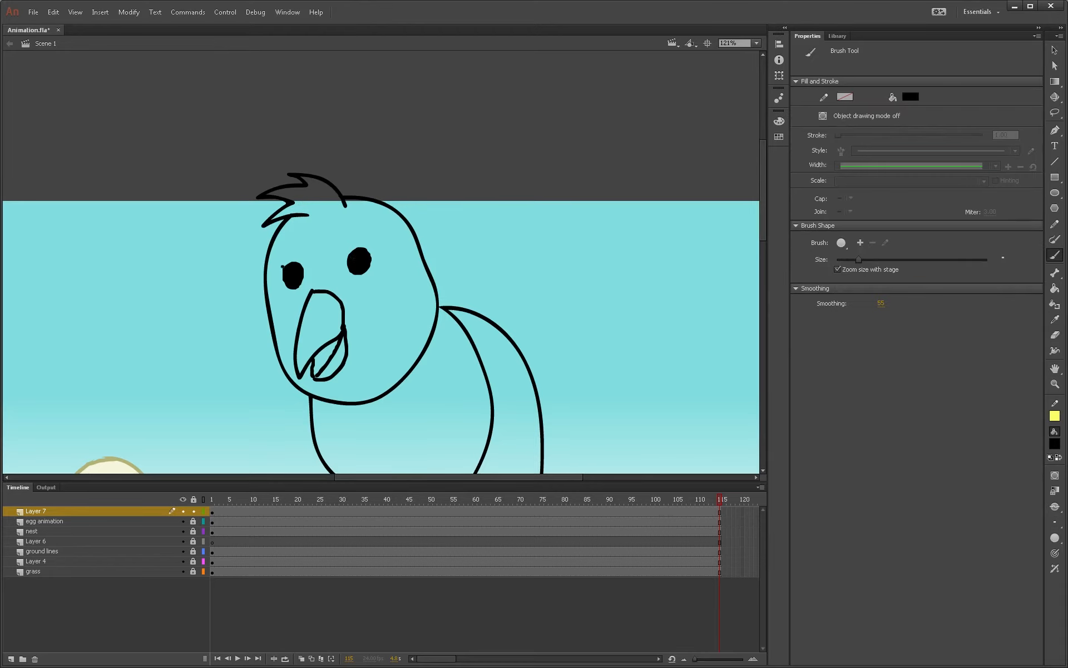
left_click_drag(291, 282, 290, 284)
Step: Erase the spots where the body lines touch the head outline, separating the head from the body
key("z")
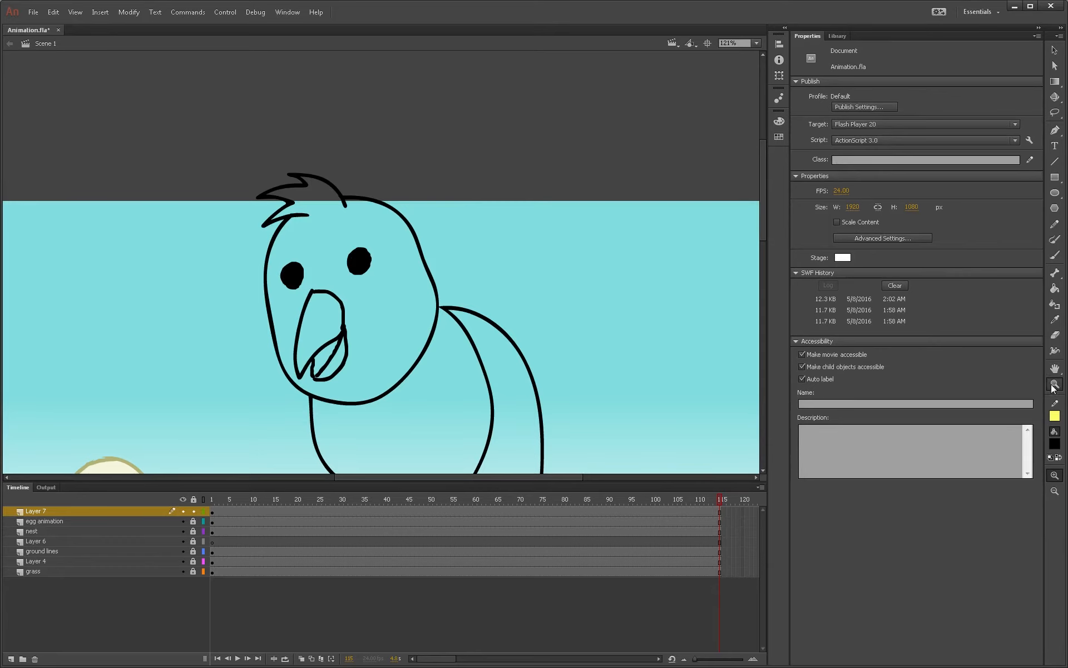
left_click(444, 322, "alt")
left_click(443, 322, "alt")
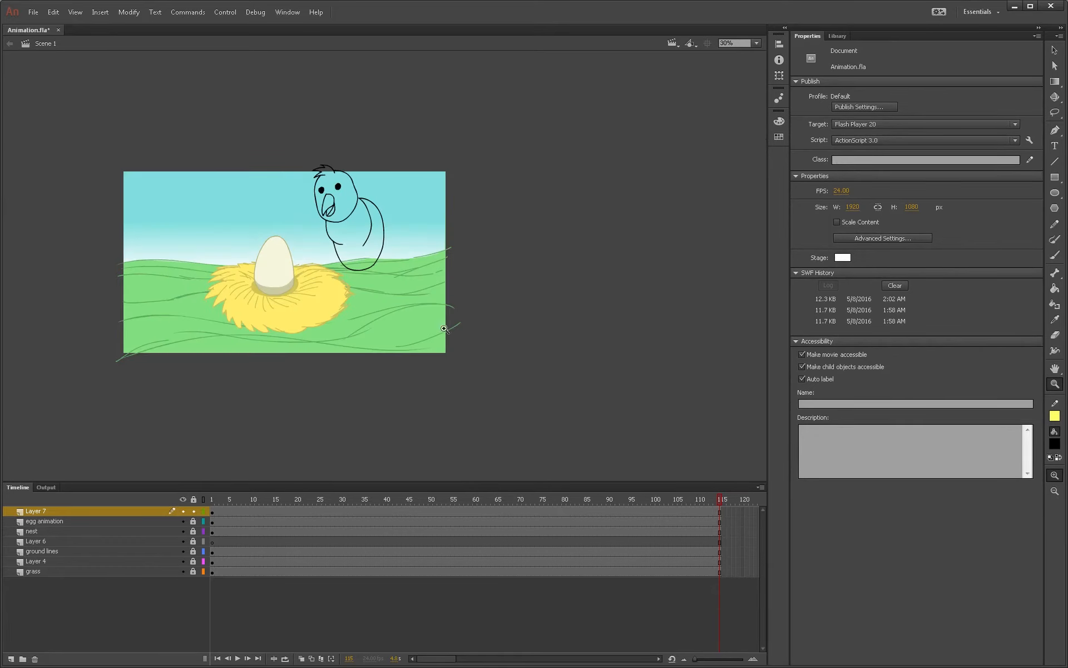
left_click_drag(295, 141, 397, 256)
key("v")
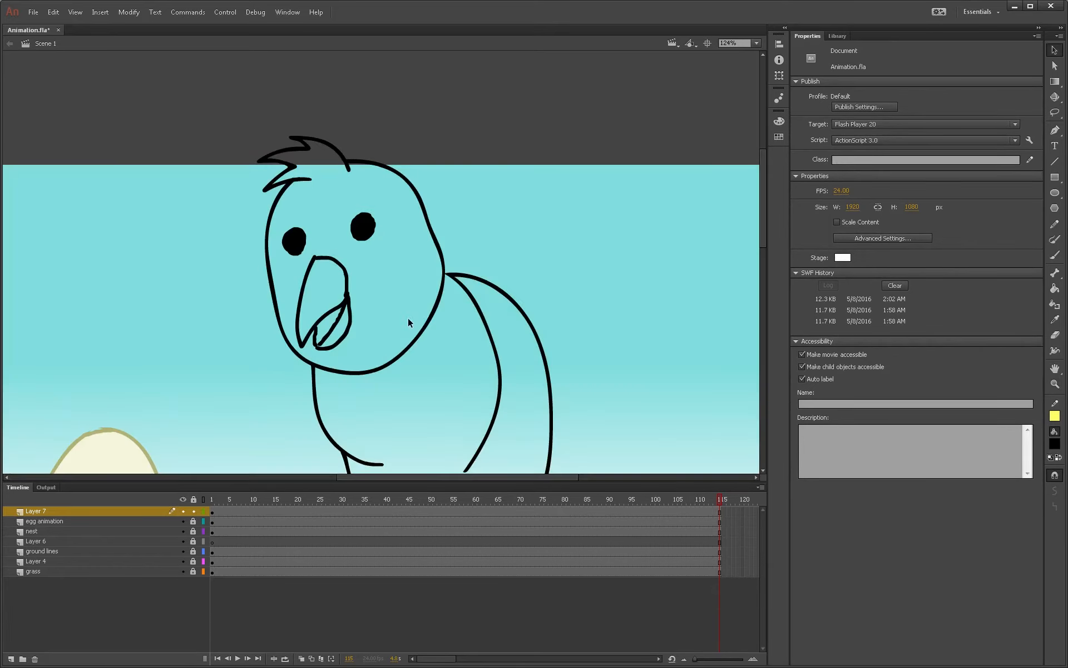
key("e")
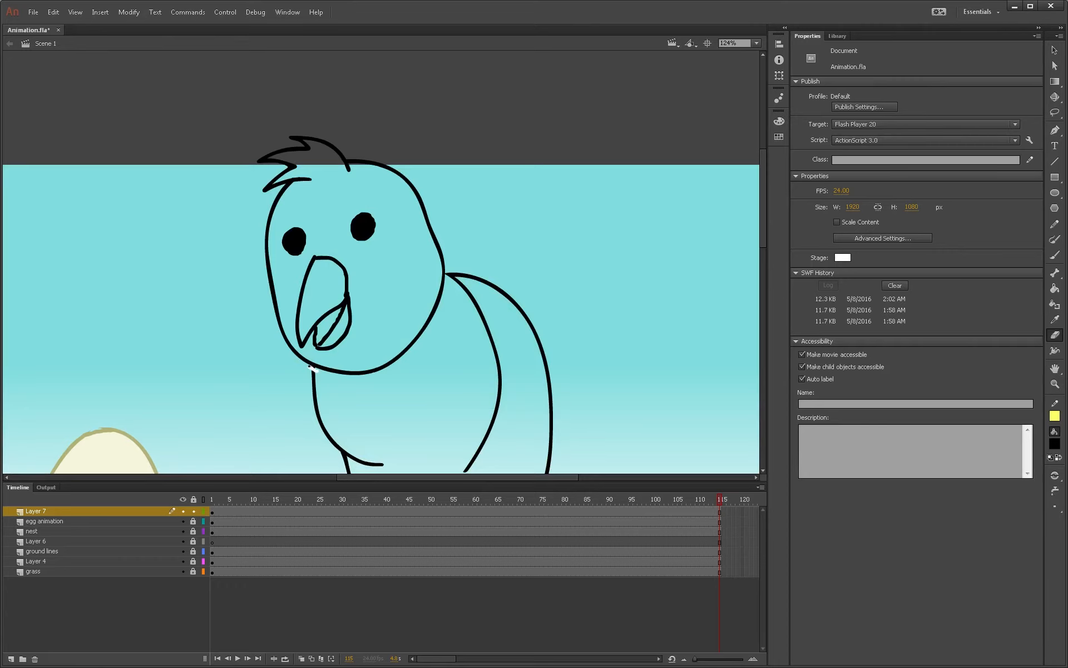
left_click(312, 368)
Step: Convert the head outline, beak and both eyes into a movie clip symbol named chickenHead with its registration point at the bottom-right corner
key("v")
left_click(444, 285)
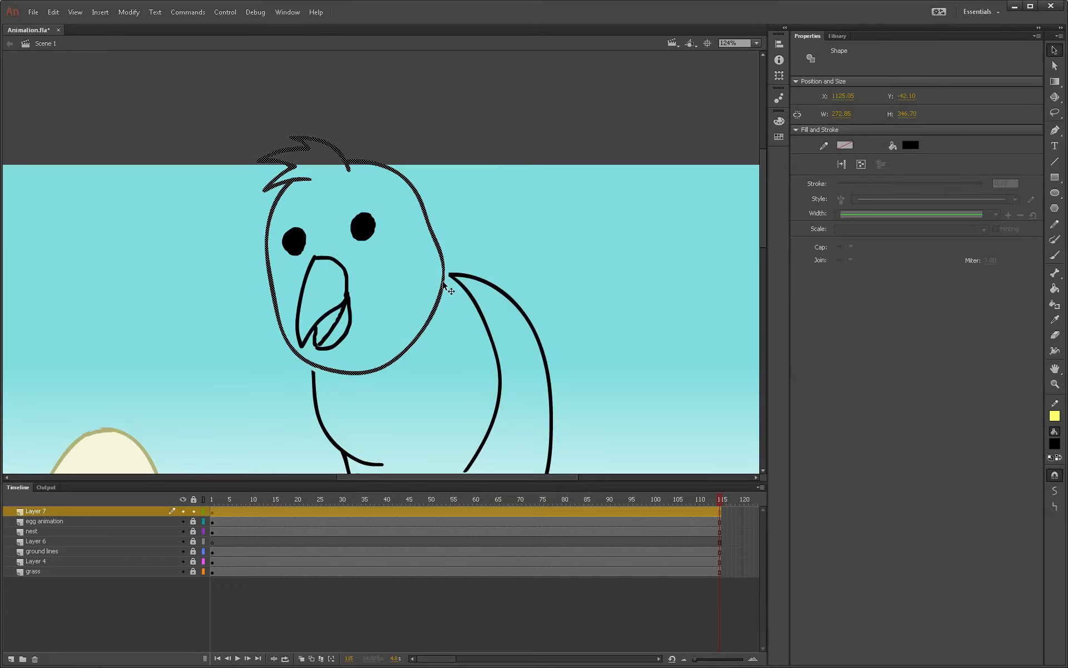
left_click(347, 301, "shift")
left_click(364, 226, "shift")
left_click(297, 241, "shift")
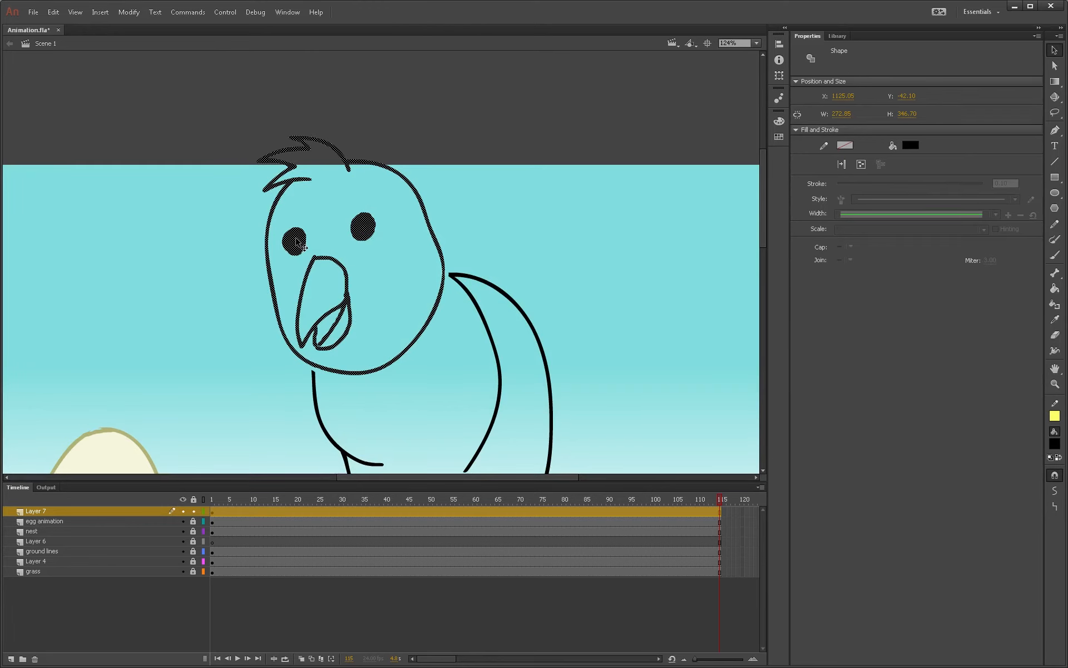
key("F8")
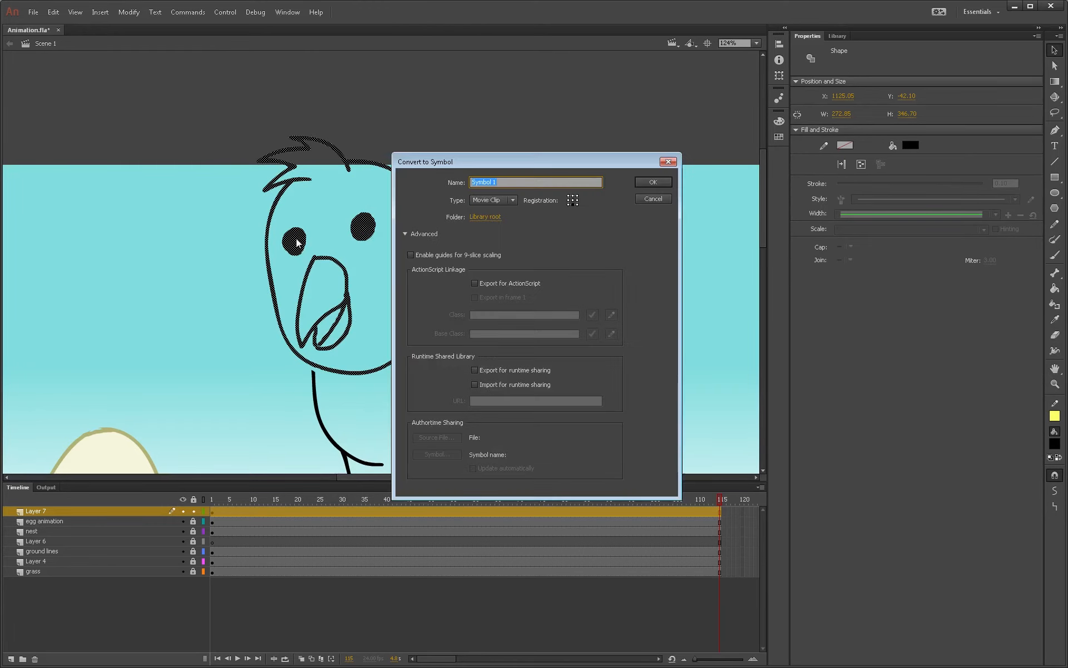
type("chickenGea")
key("BackSpace")
key("BackSpace")
key("BackSpace")
type("Head")
left_click(577, 202)
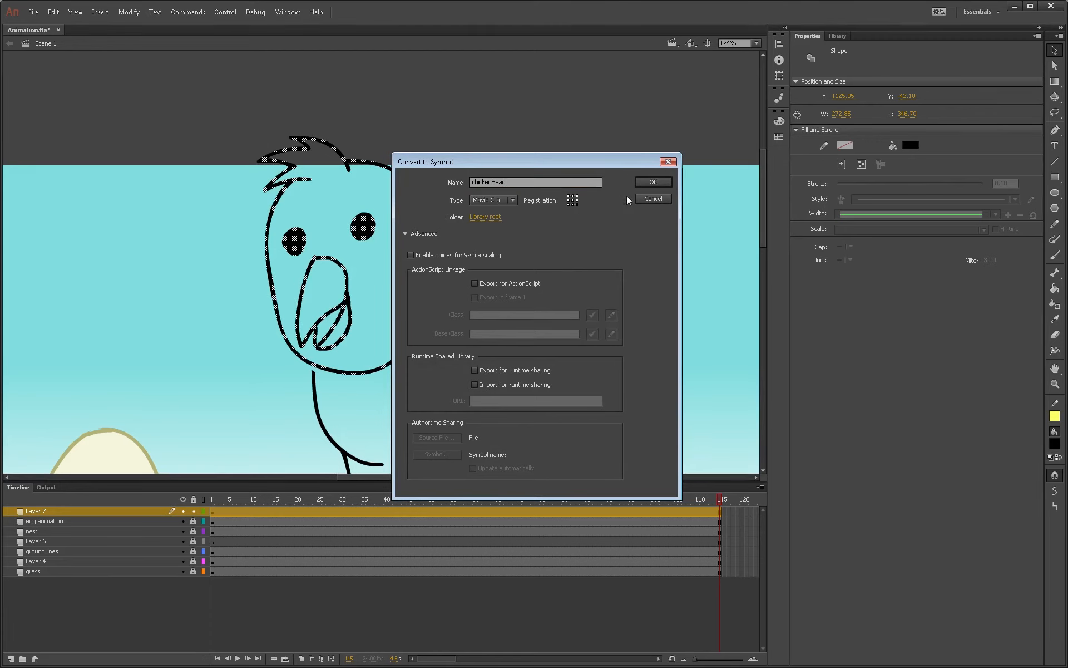
left_click(644, 182)
right_click(374, 249)
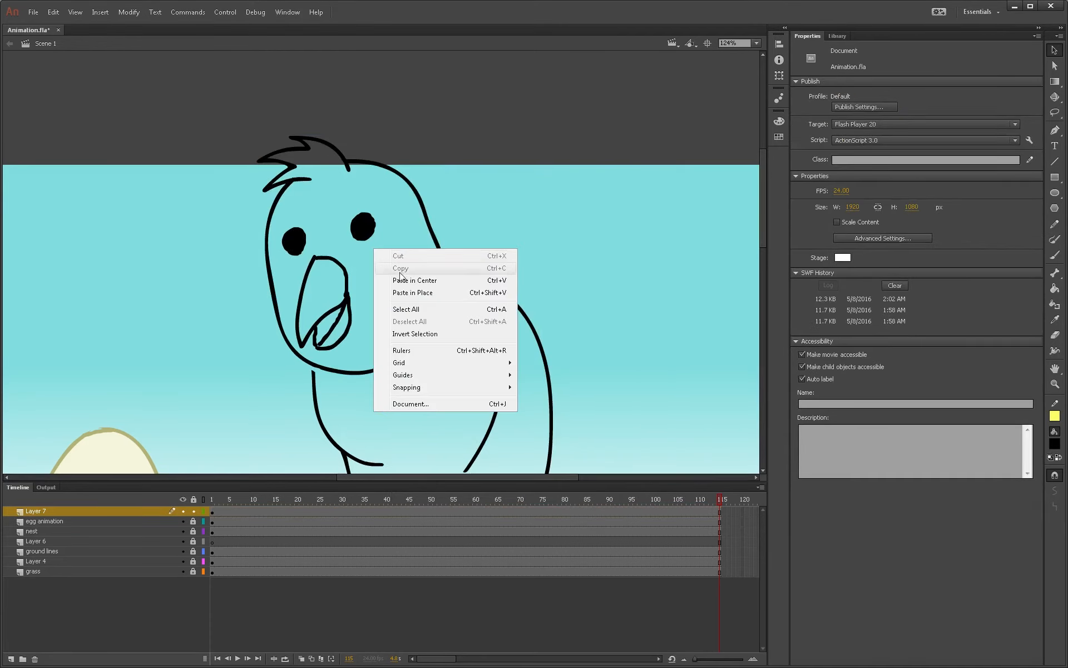
left_click(343, 248)
right_click(362, 229)
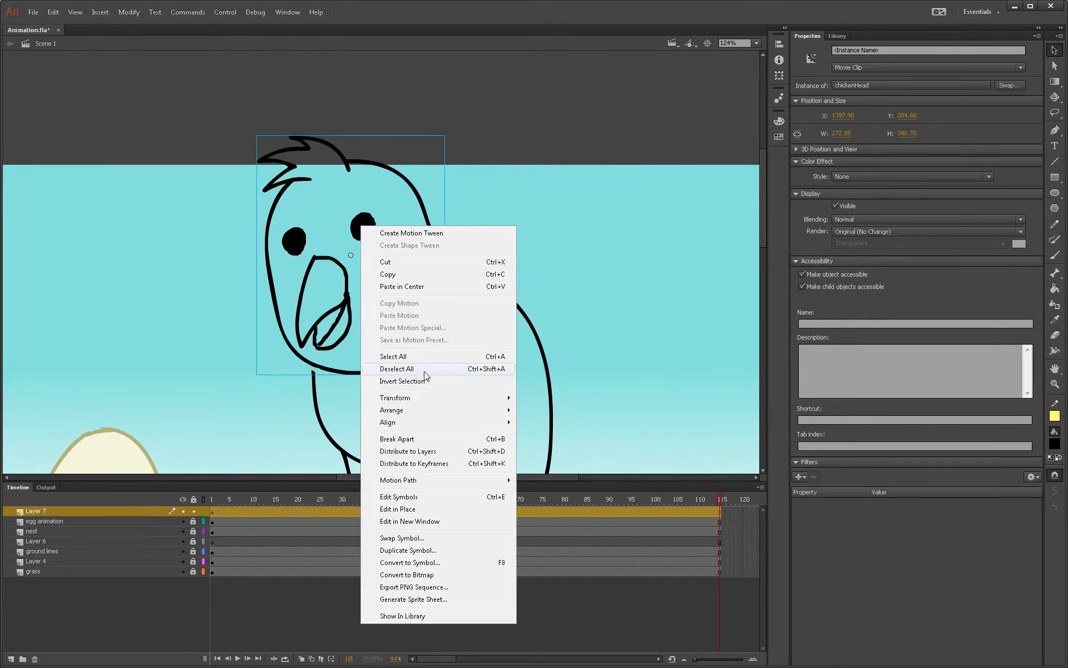
mouse_move(416, 402)
left_click(345, 399)
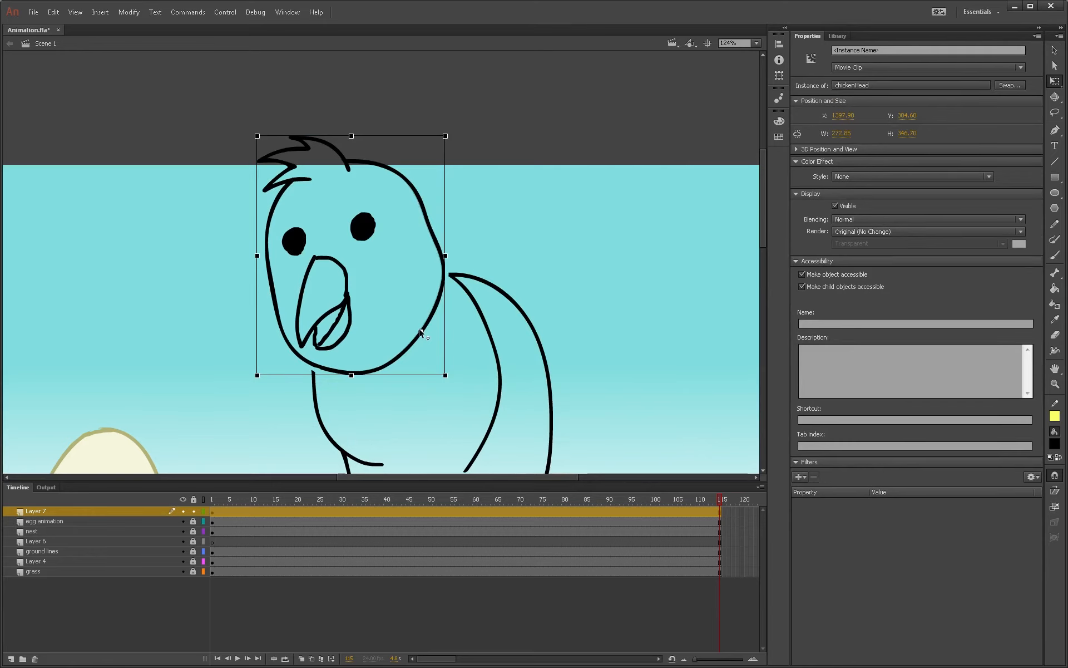
left_click(483, 255)
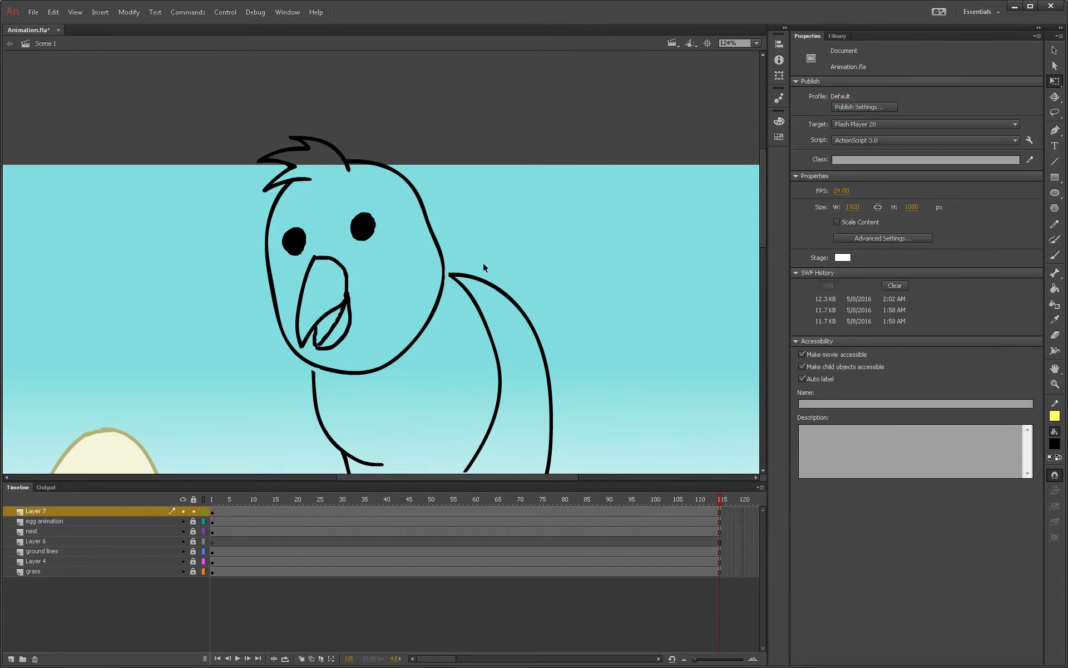
Step: Convert the body outline into a movie clip symbol named chickenBody with a centred registration point
left_click(471, 294)
scroll(481, 294, "down", 5)
scroll(480, 291, "up", 5)
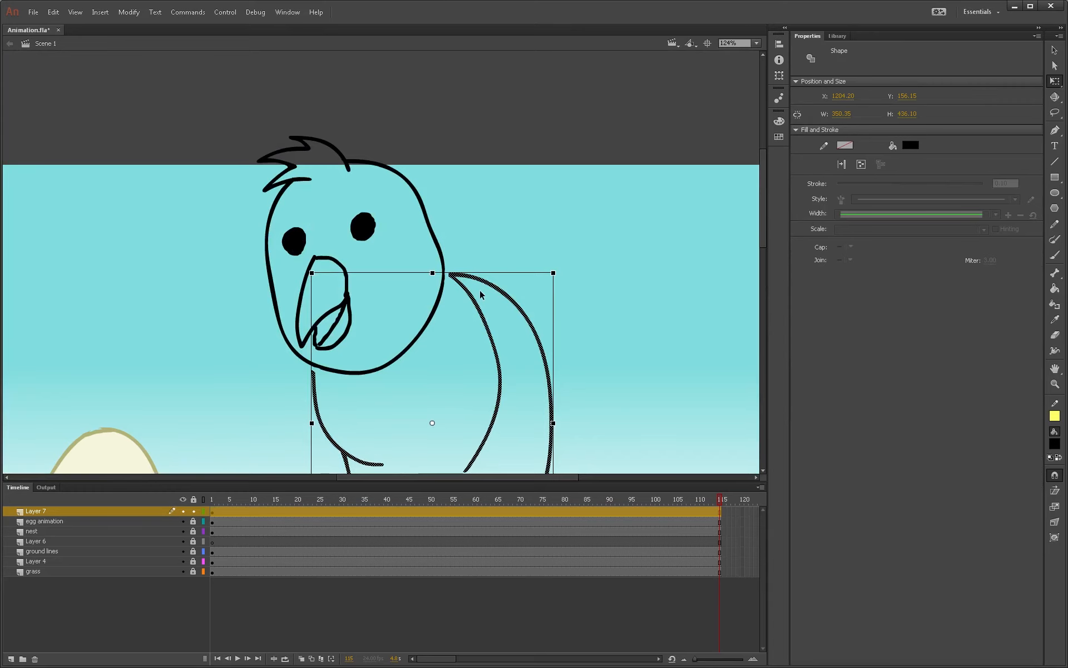
key("F8")
type("chicken")
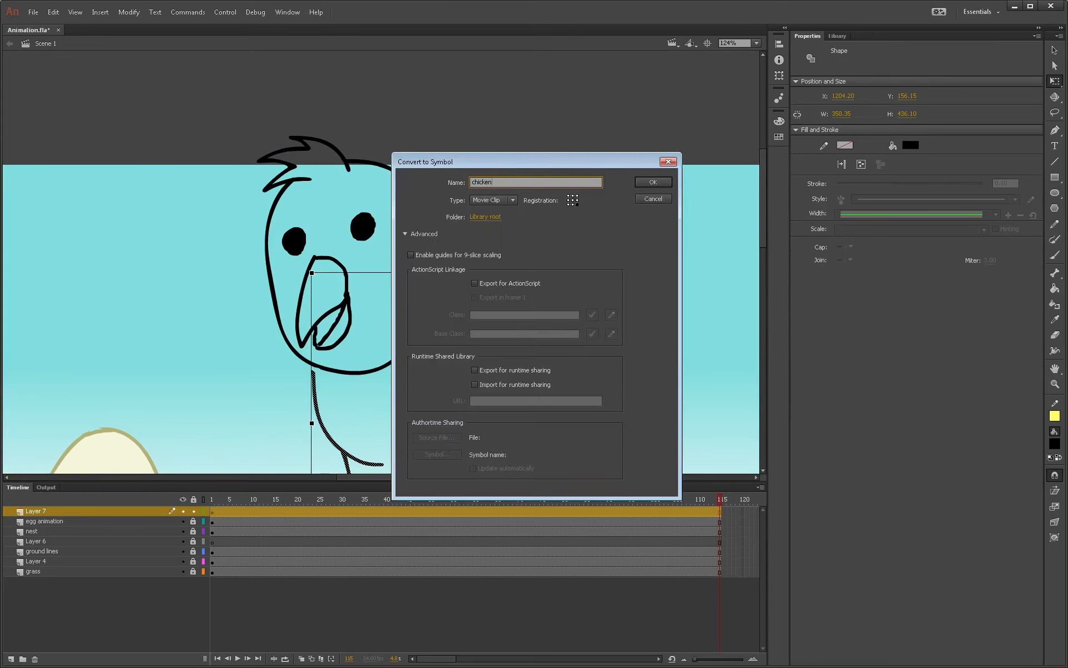
type("Body")
left_click(573, 200)
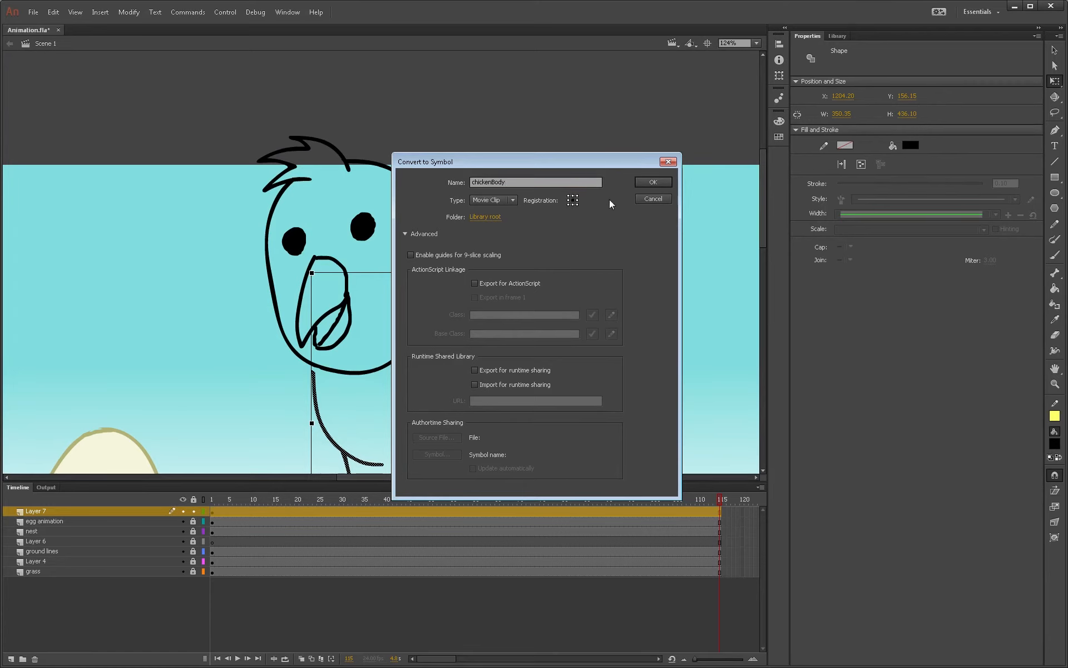
left_click(653, 182)
scroll(522, 342, "down", 5)
scroll(466, 222, "up", 5)
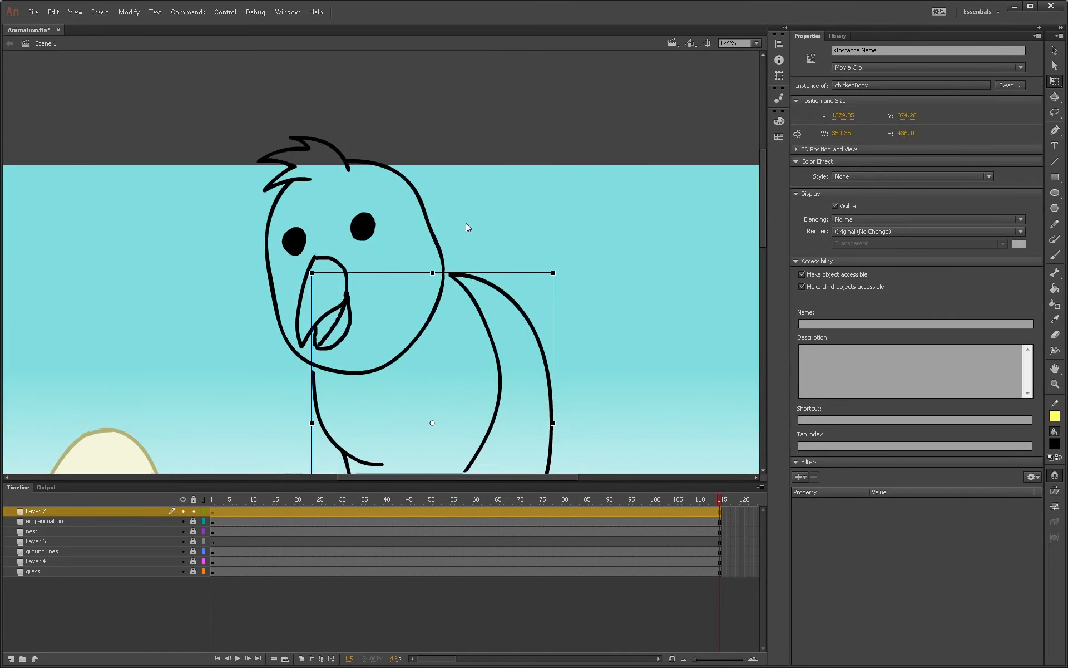
Step: Inside the chickenBody symbol, paint a black curve from the chest up to the neck end of the back to close the body outline
double_click(472, 299)
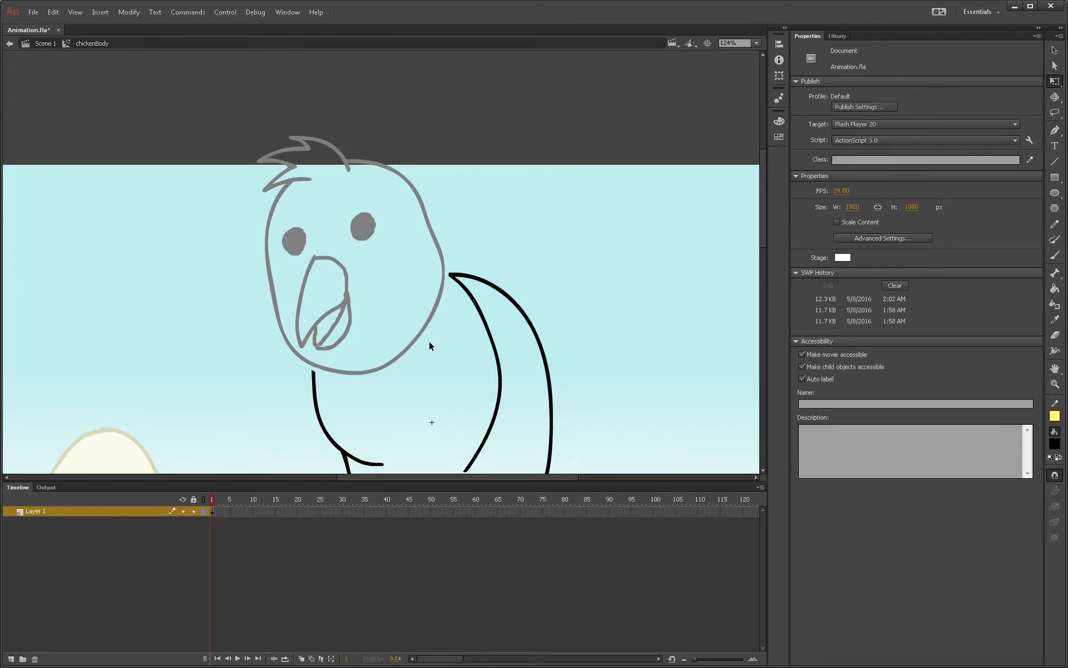
key("b")
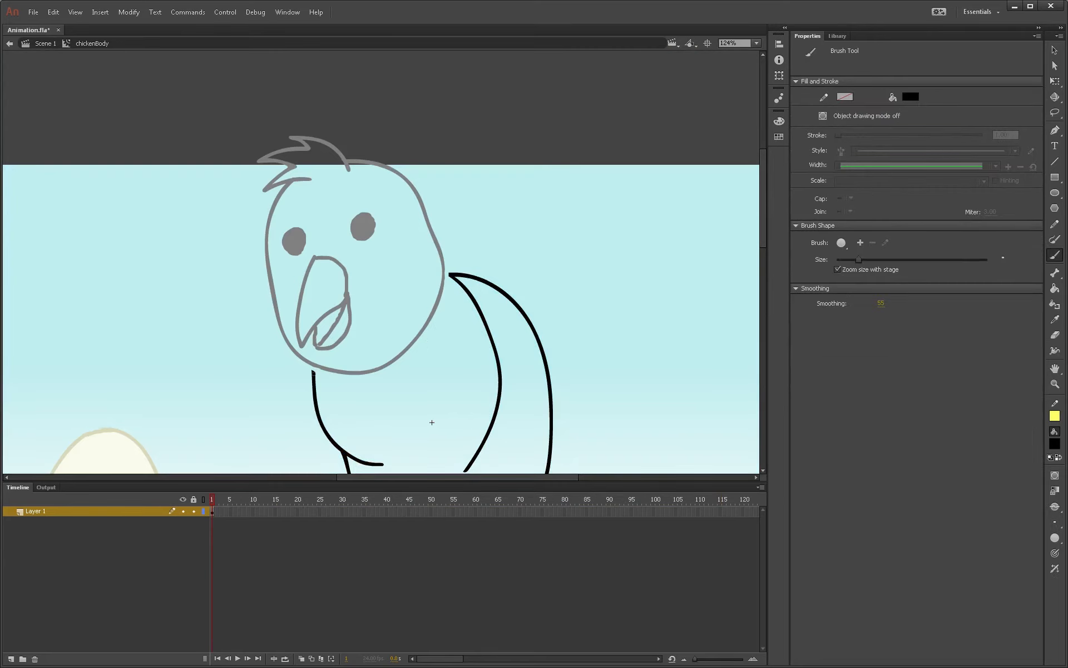
mouse_move(314, 377)
left_mouse_down()
mouse_move(330, 335)
mouse_move(373, 295)
mouse_move(455, 275)
left_mouse_up()
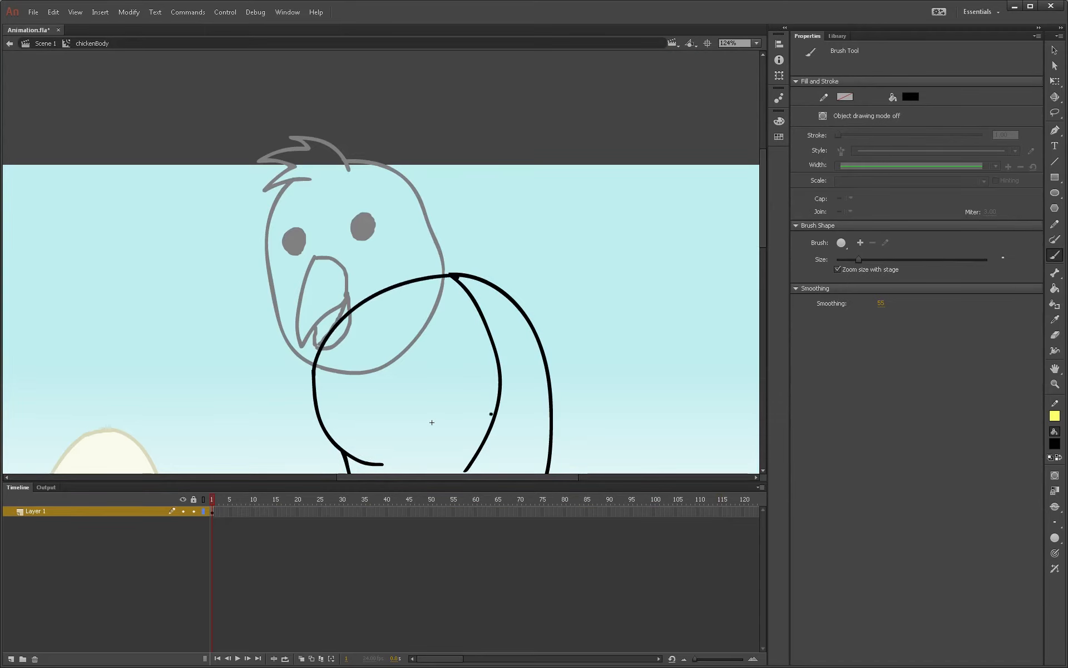
Step: Fill the closed chickenBody shape with light yellow using the Paint Bucket
key("ctrl+minus")
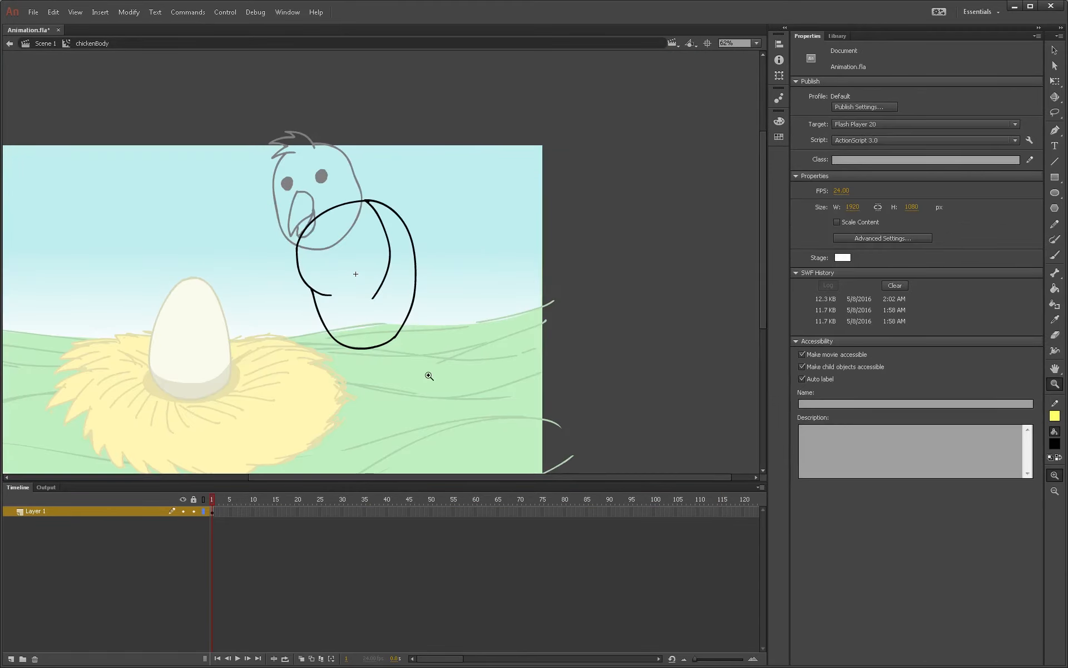
key("k")
left_click(358, 253)
key("ctrl+z")
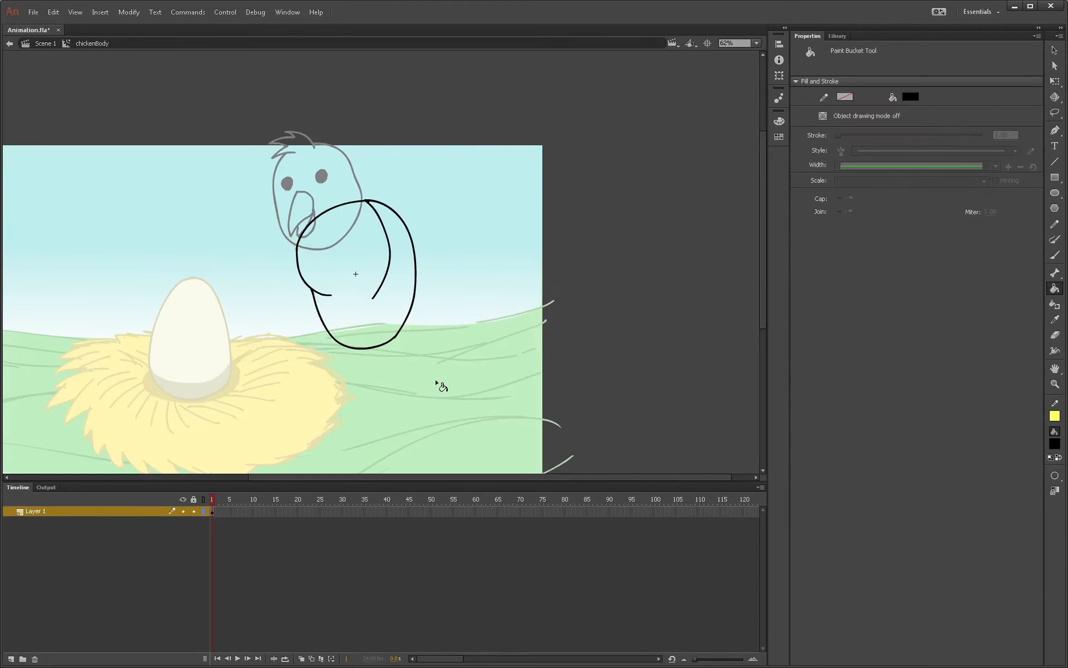
left_click(1058, 458)
left_click(356, 272)
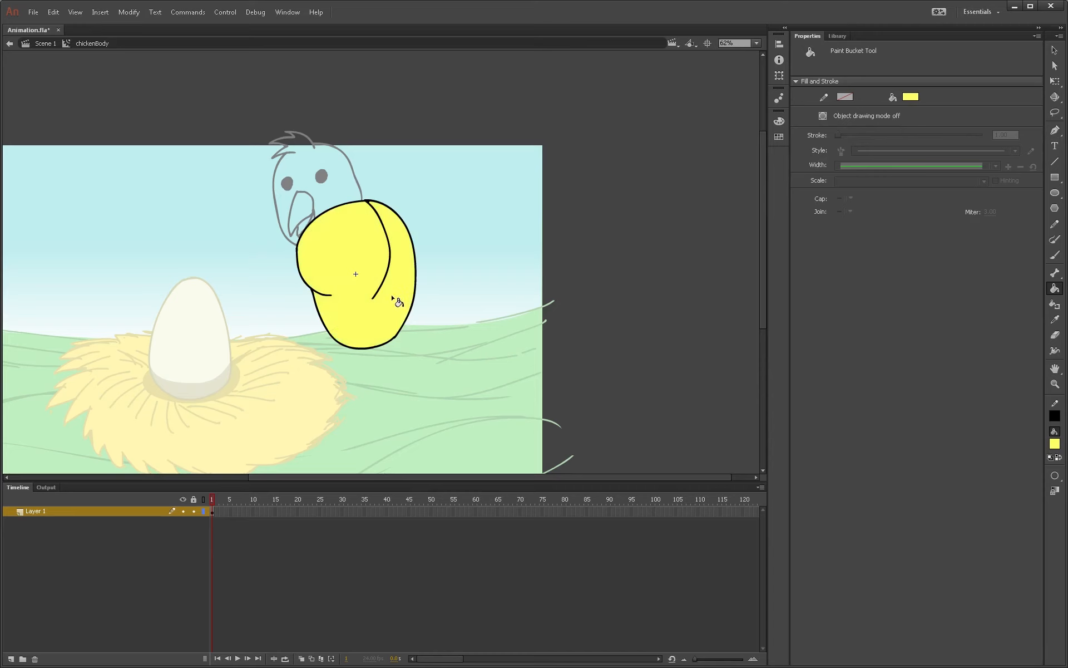
key("v")
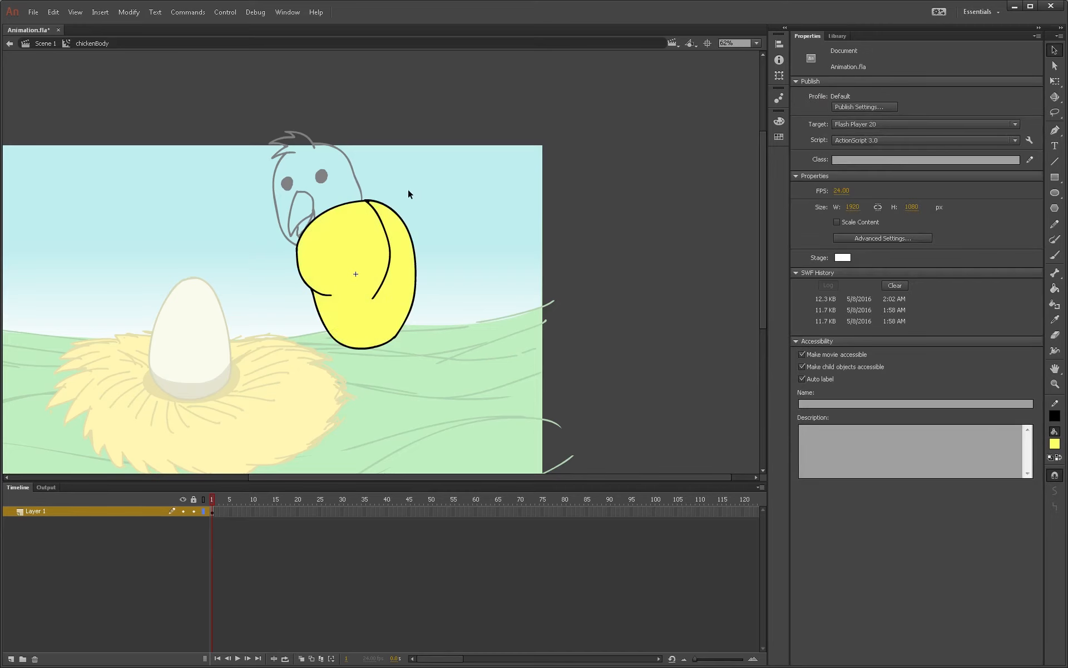
Step: Return to the main scene and bring the chickenHead instance in front of the body
double_click(432, 117)
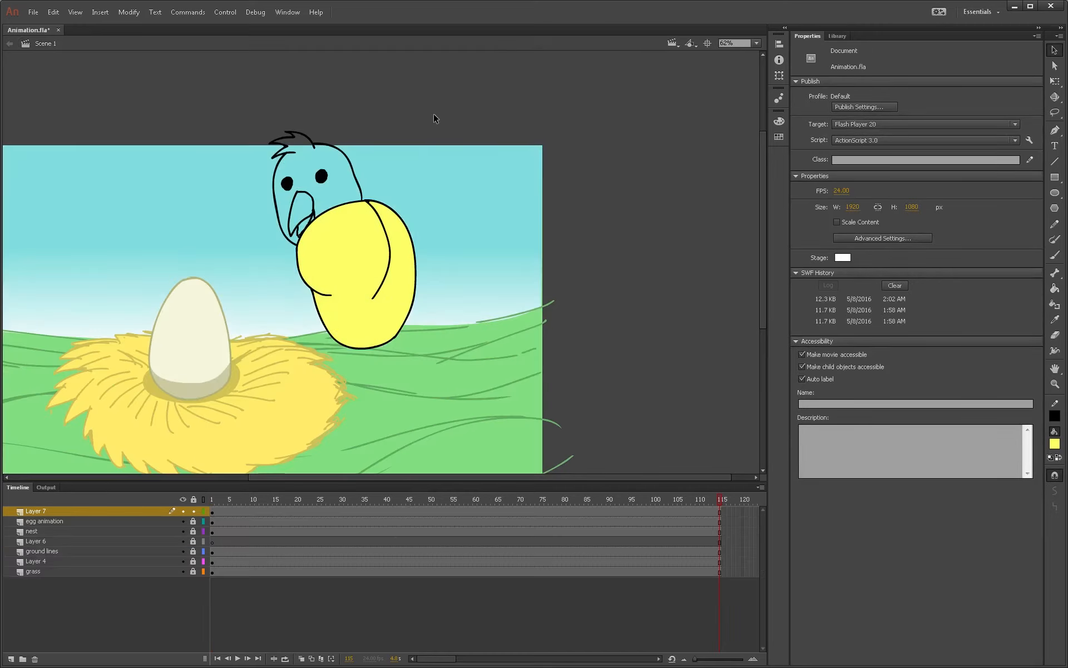
left_click(361, 192)
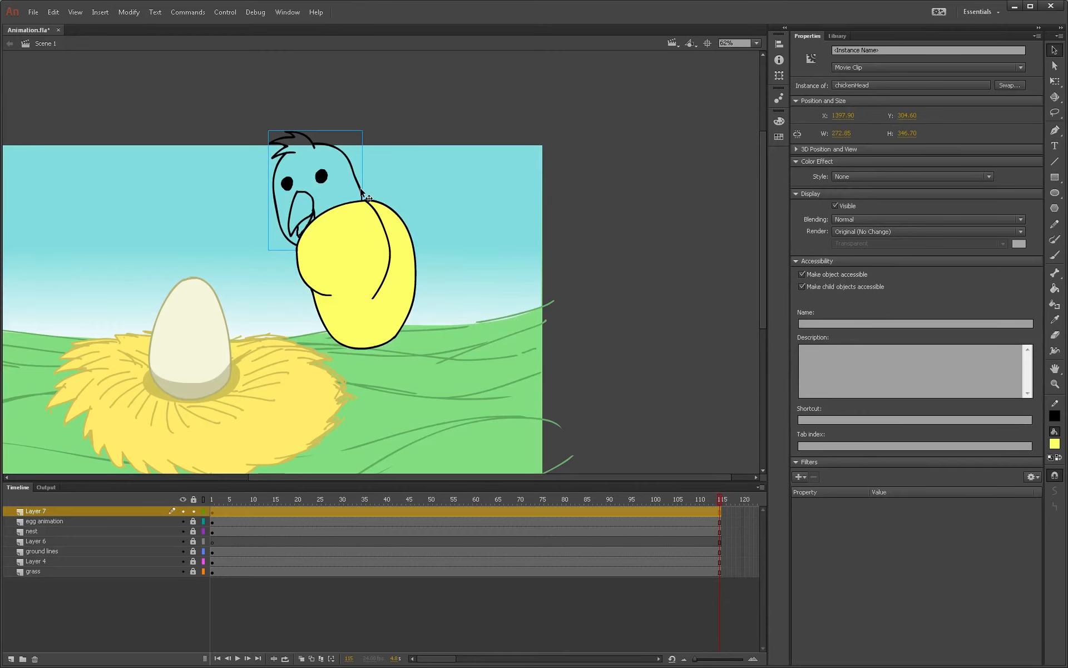
key("ctrl+shift+Up")
Step: Inside the chickenHead symbol, fill the head and crest with light yellow #FFFF66 using the Paint Bucket
double_click(308, 138)
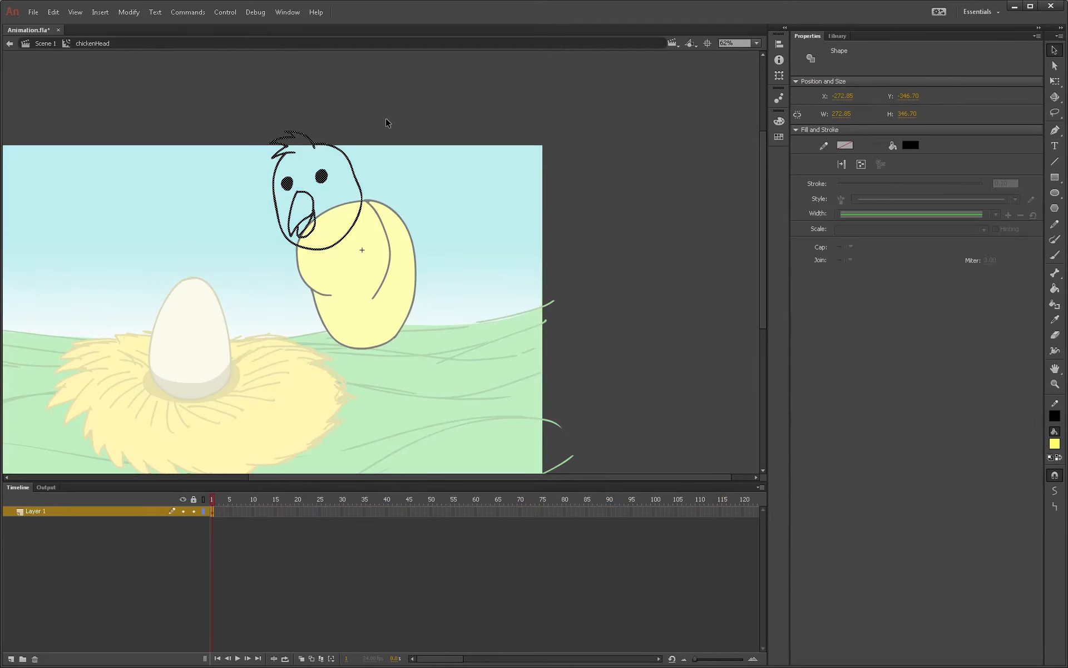
left_click(392, 145)
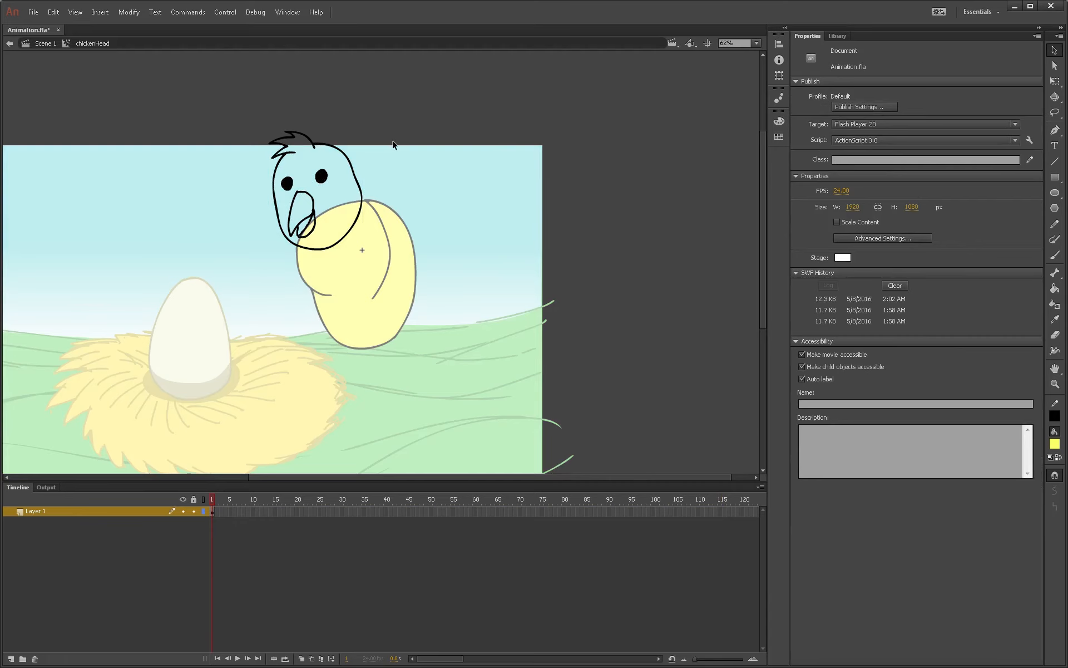
key("k")
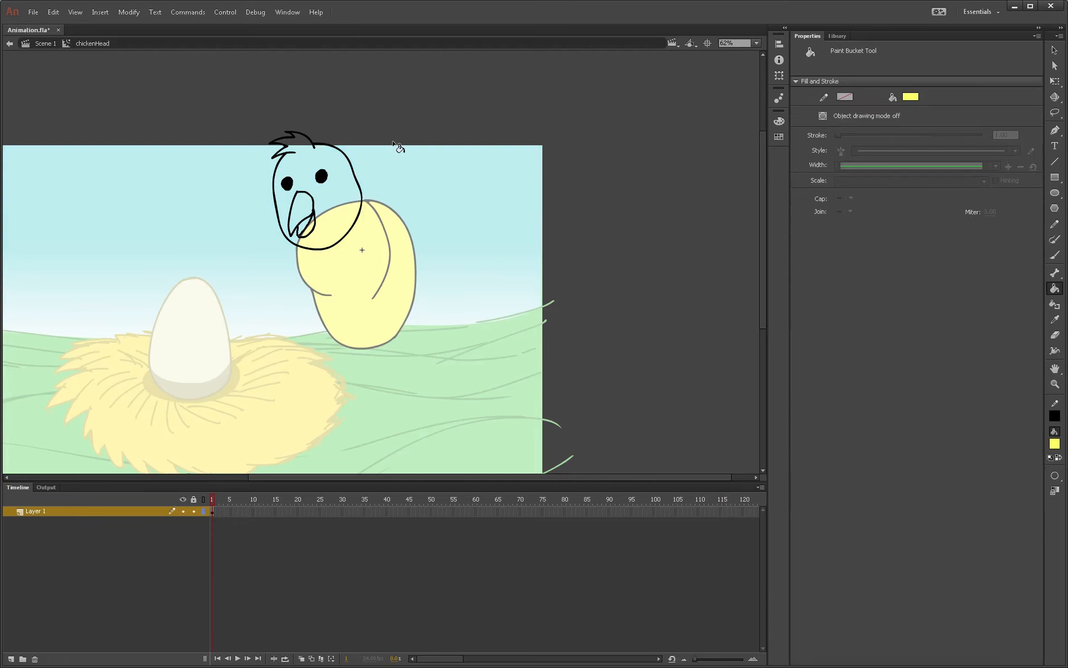
left_click(345, 196)
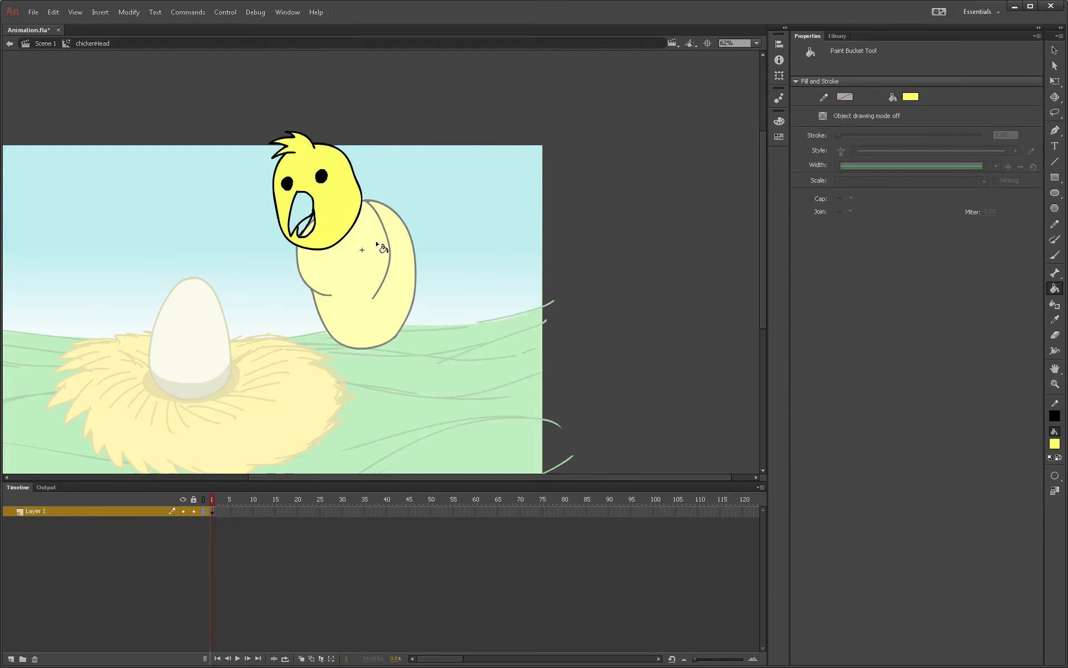
Step: Fill the upper beak and the open lower beak with the same light yellow as the head
key("z")
left_click(311, 225)
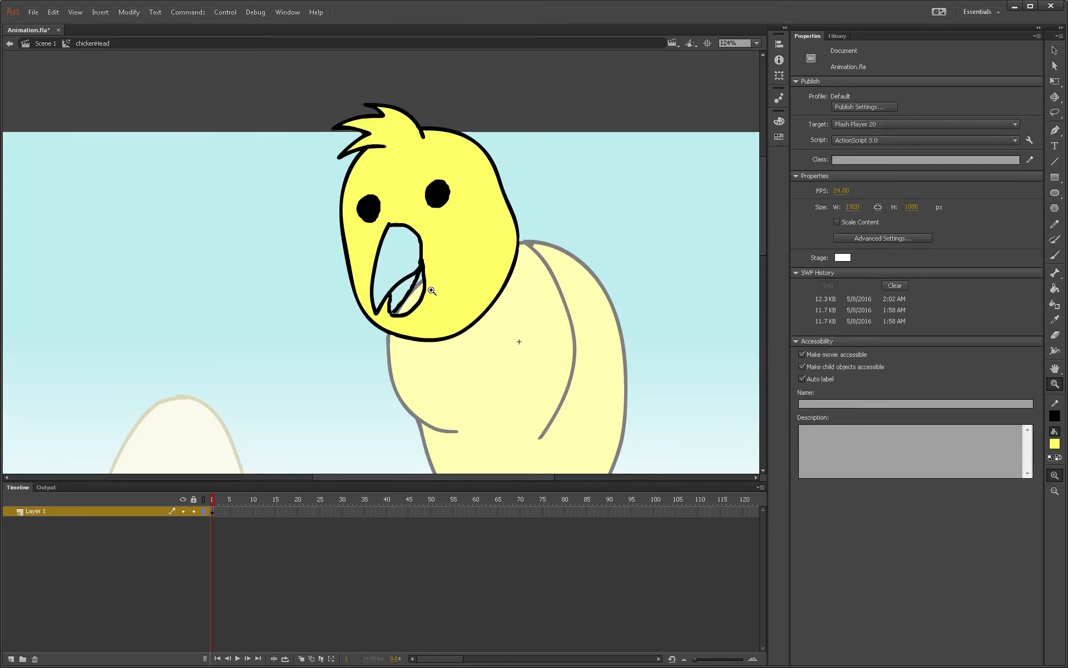
key("k")
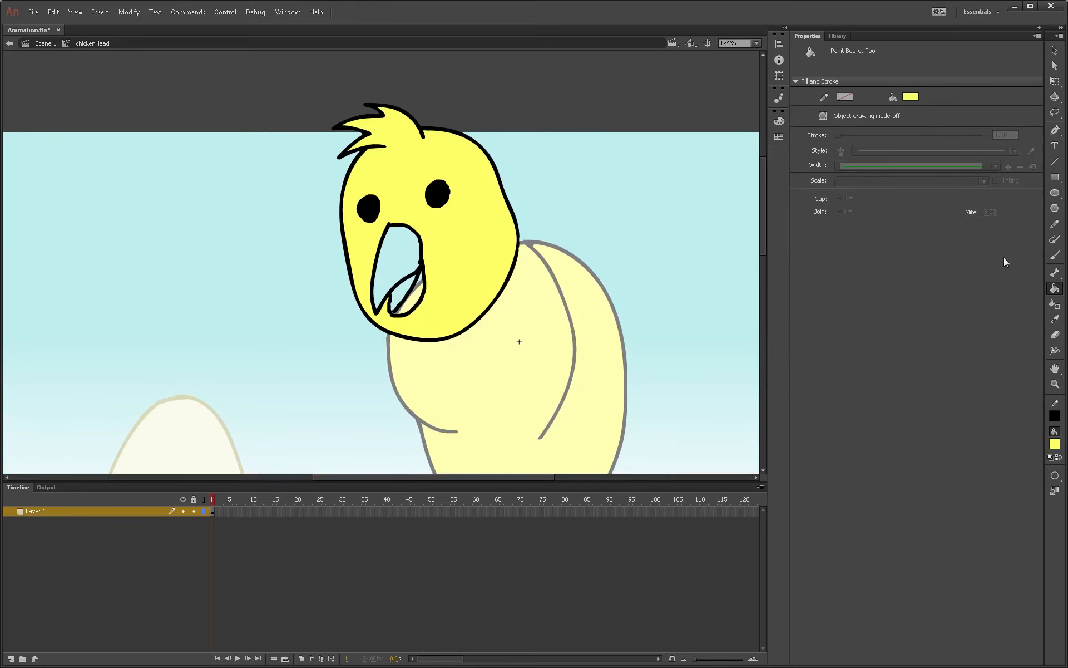
left_click(403, 259)
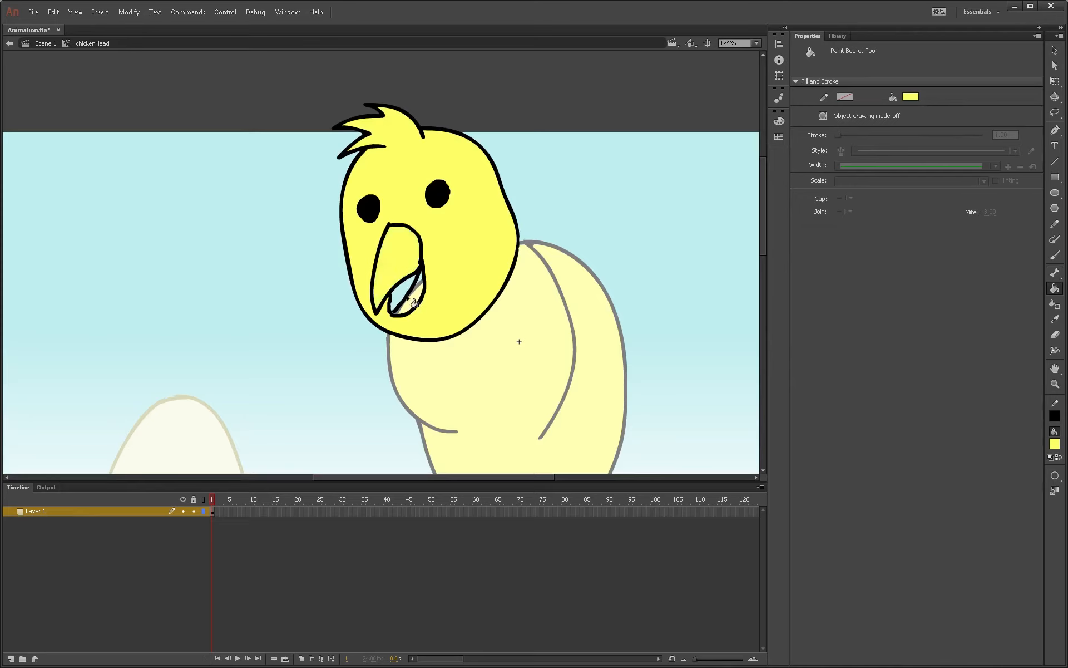
left_click(408, 299)
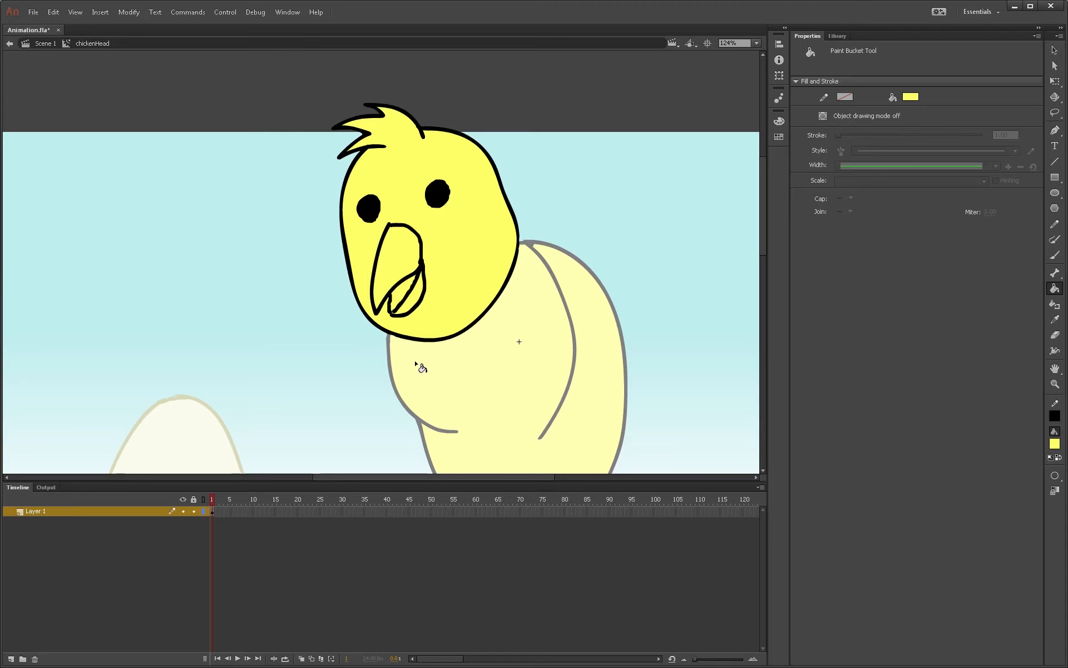
Step: Add a new layer in the chickenHead symbol and brush a small white highlight into each black eye
left_click(12, 659)
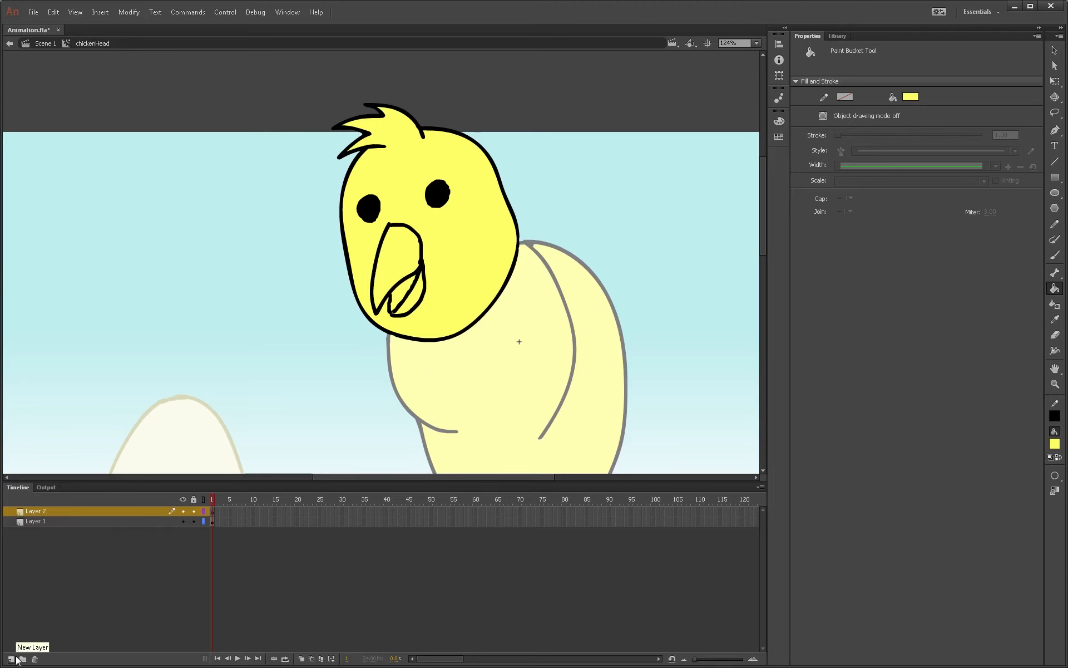
left_click(1054, 443)
left_click(894, 519)
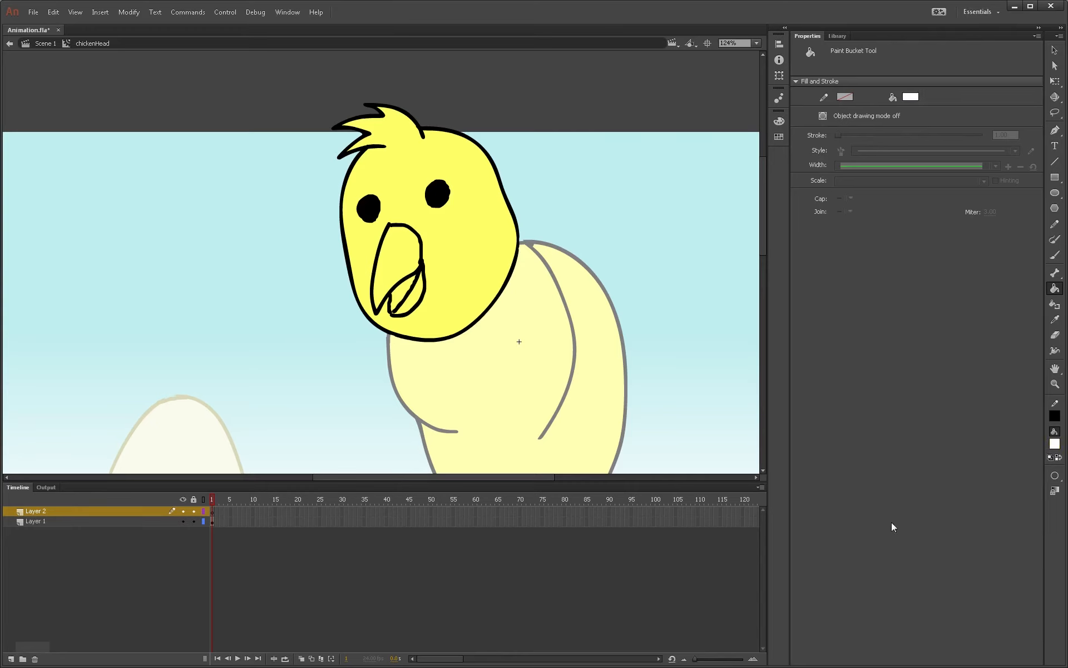
key("b")
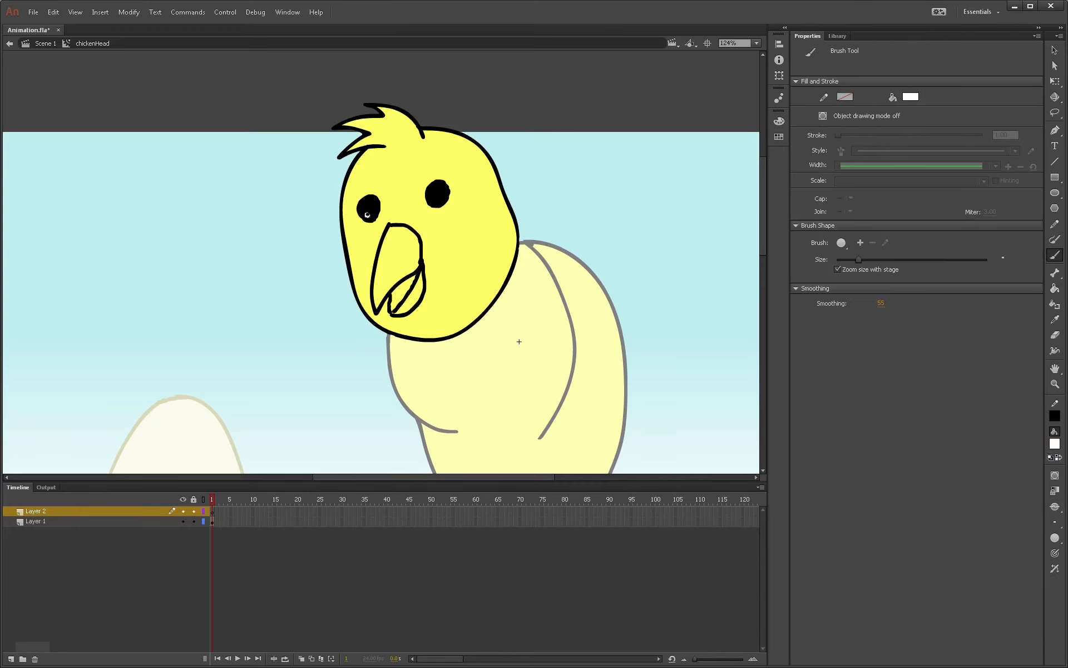
left_click(368, 214)
left_click(437, 201)
Step: Mix a light orange-tan in the Color Picker and fill the upper and lower parts of the beak with it
key("k")
left_click(1054, 443)
left_click(487, 265)
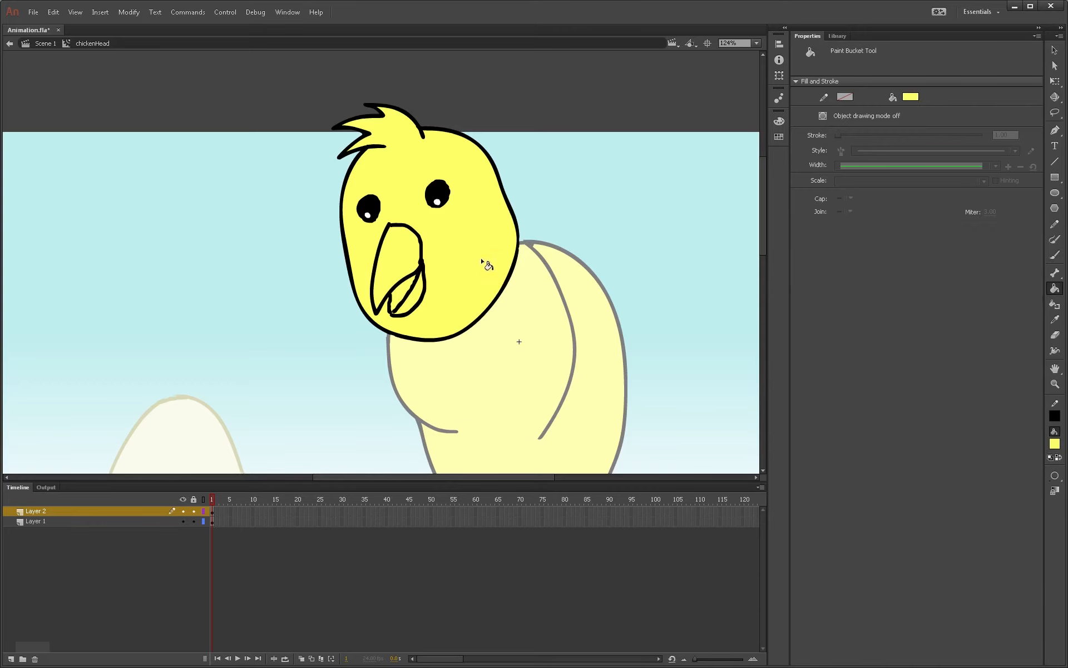
left_click(1053, 444)
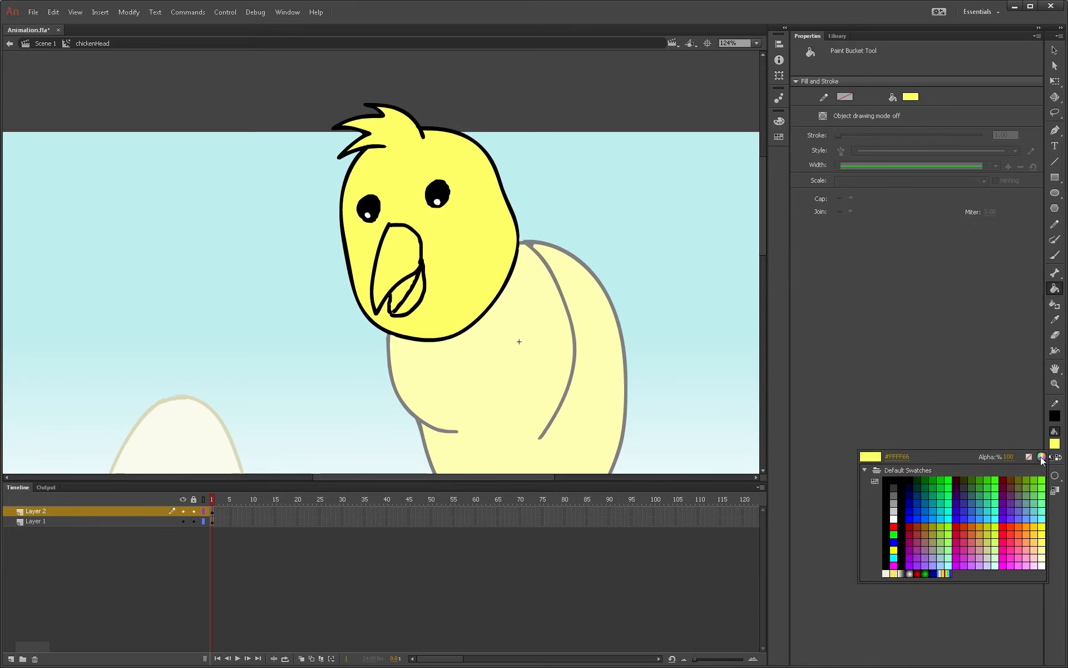
left_click(1041, 457)
left_click(568, 384)
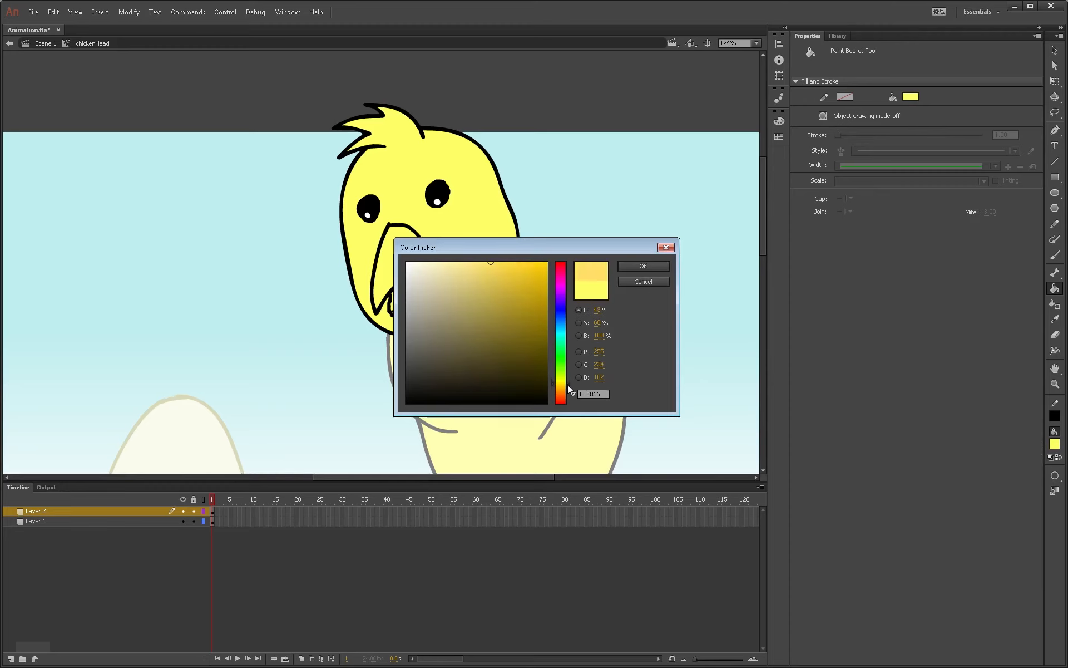
left_click_drag(485, 282, 456, 272)
left_click(569, 388)
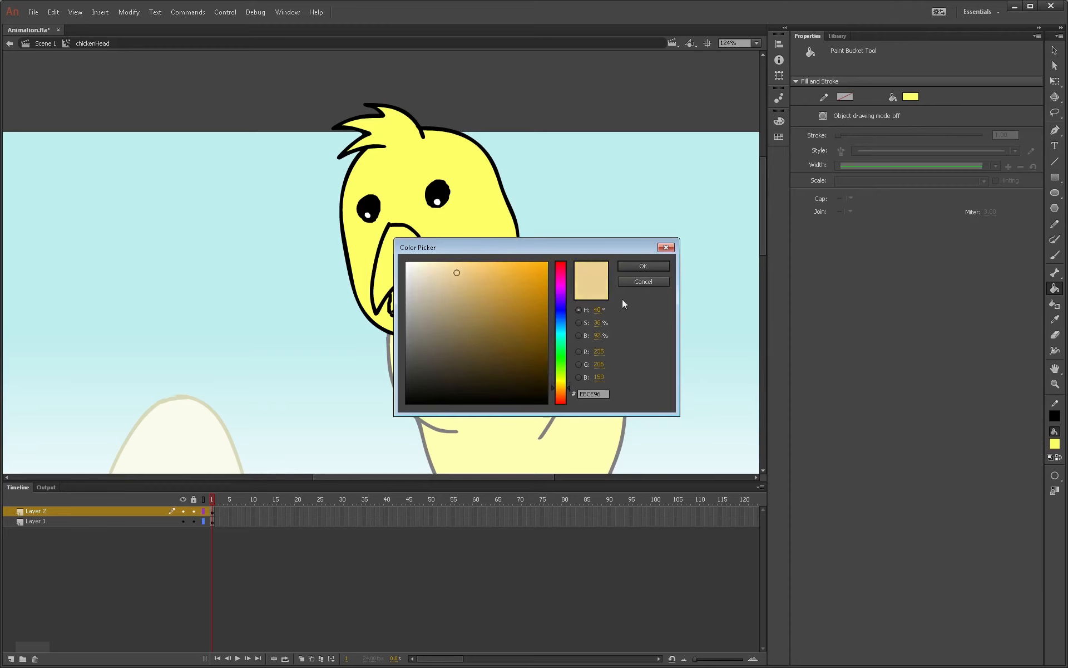
left_click(642, 267)
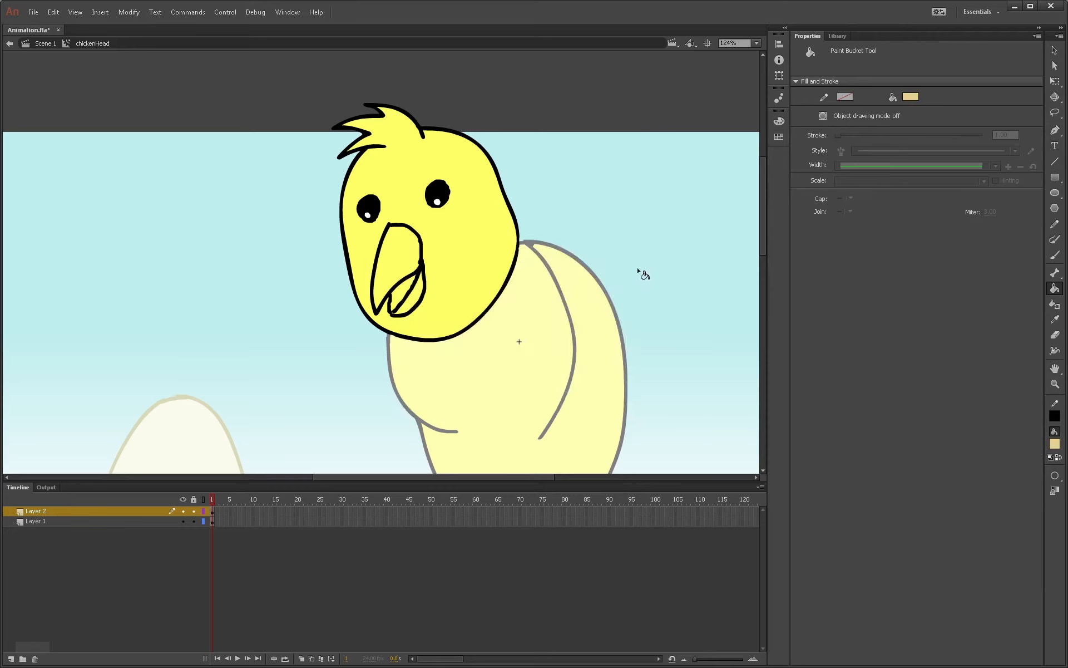
left_click(406, 253)
left_click(407, 307)
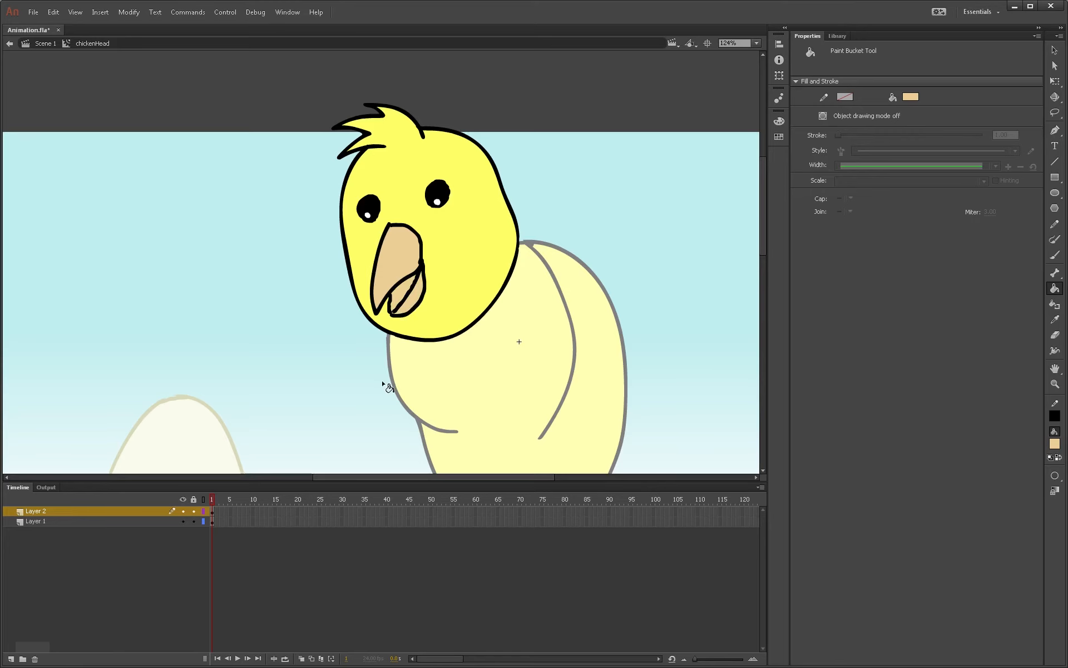
Step: Leave the chickenHead symbol for the main scene and select the chickenBody instance
key("v")
key("ctrl+minus")
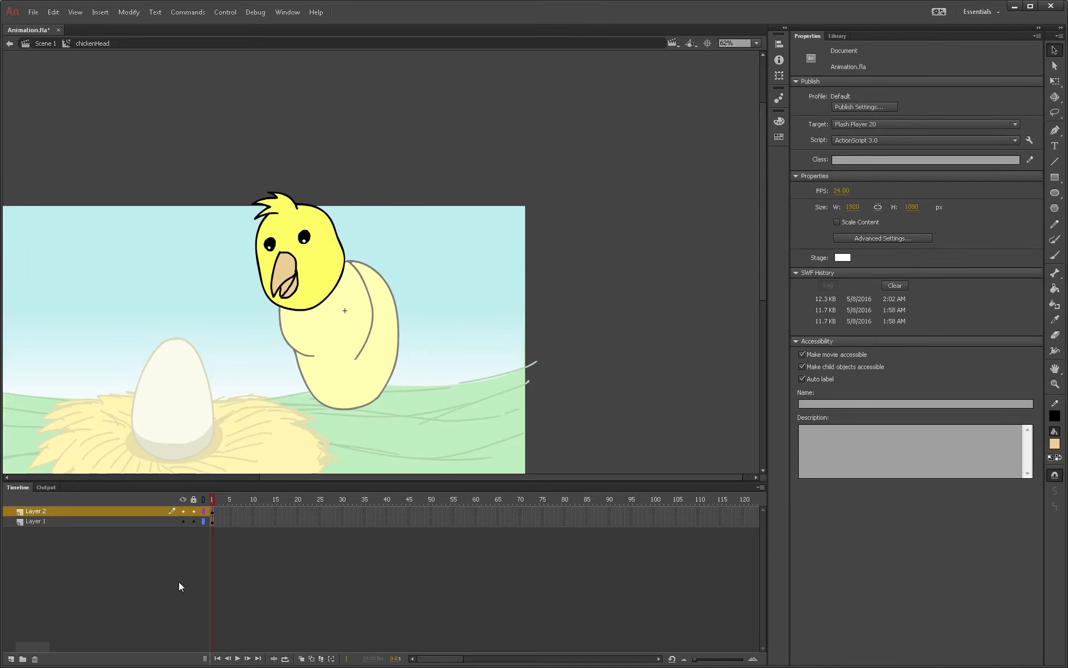
double_click(564, 316)
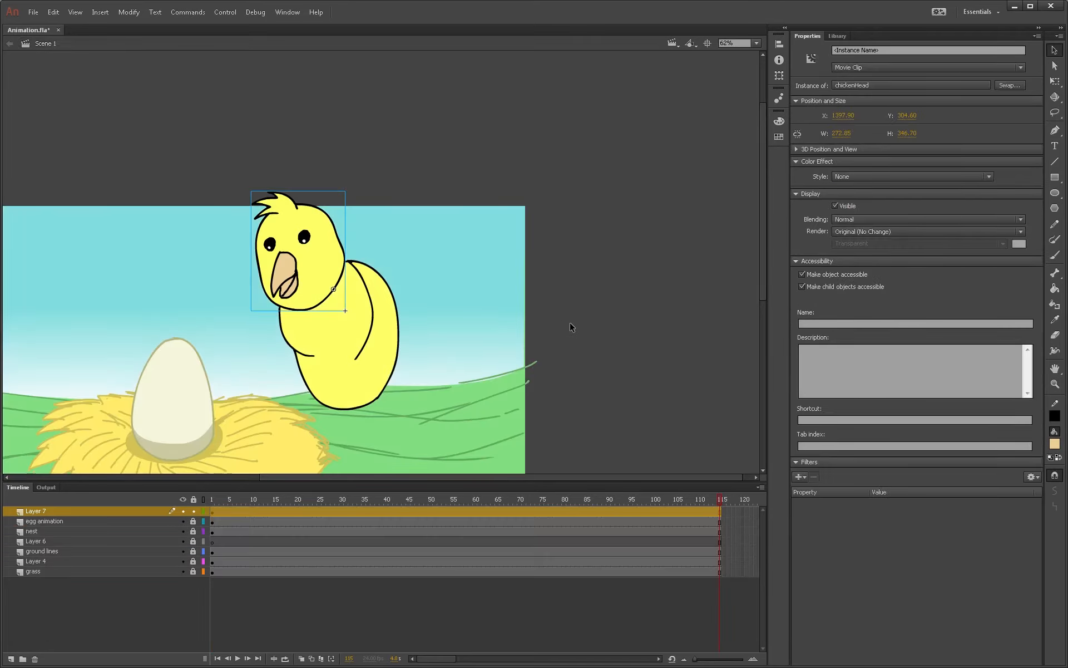
left_click(368, 310)
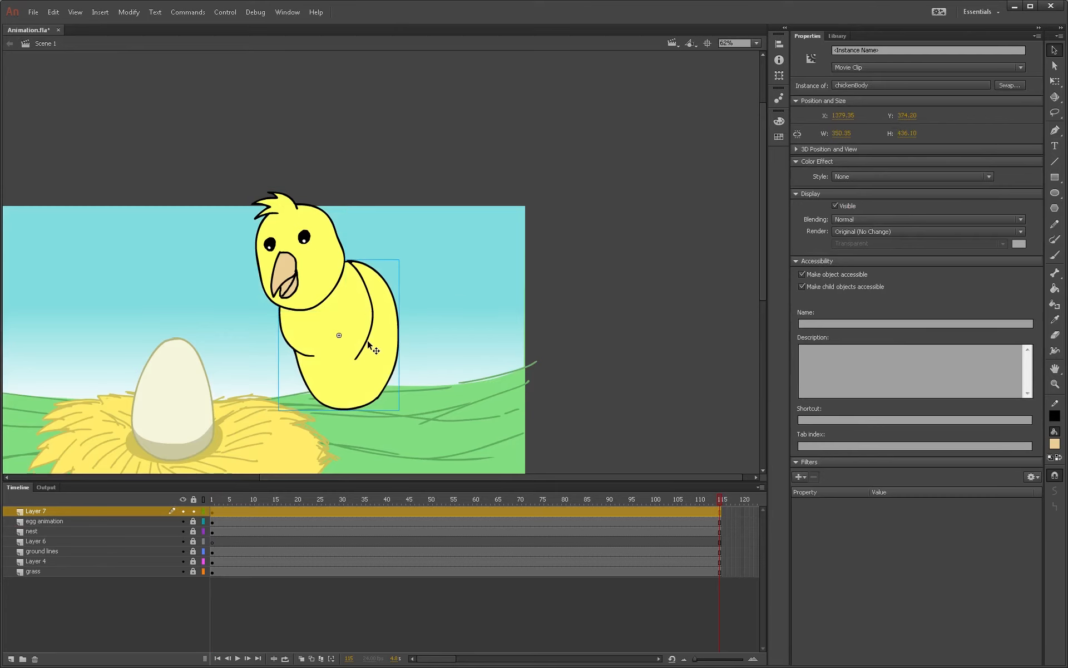
key("h")
left_click_drag(368, 343, 446, 240)
key("v")
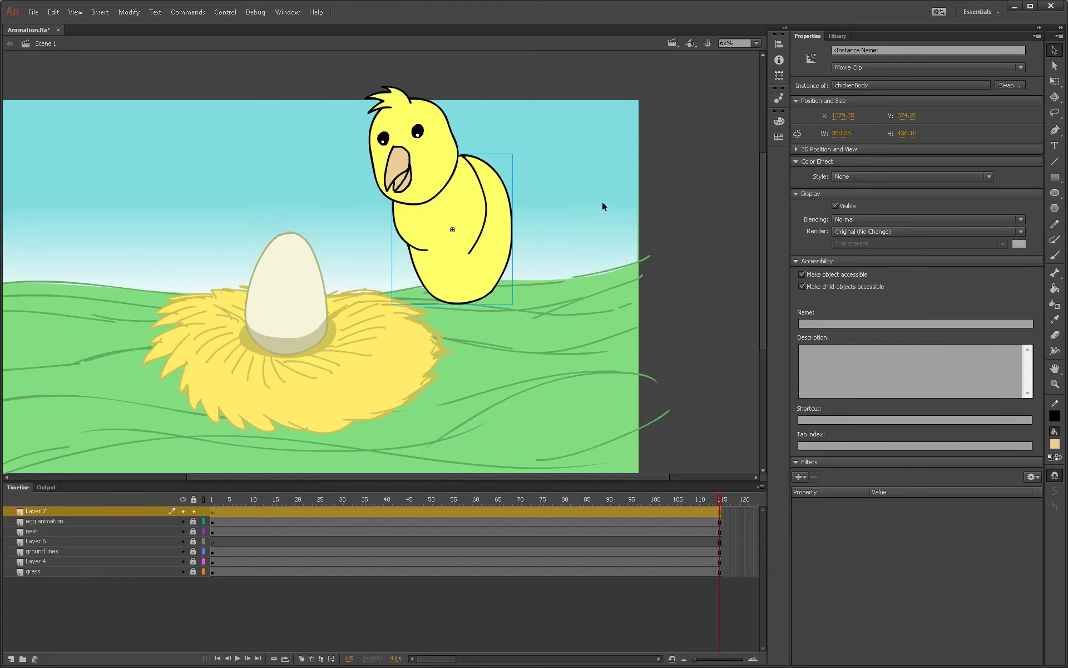
Step: Lock Layer 7, add a layer above it, and paint a black feathered wing outline about 266 by 227 px at the chicken's back
left_click(12, 659)
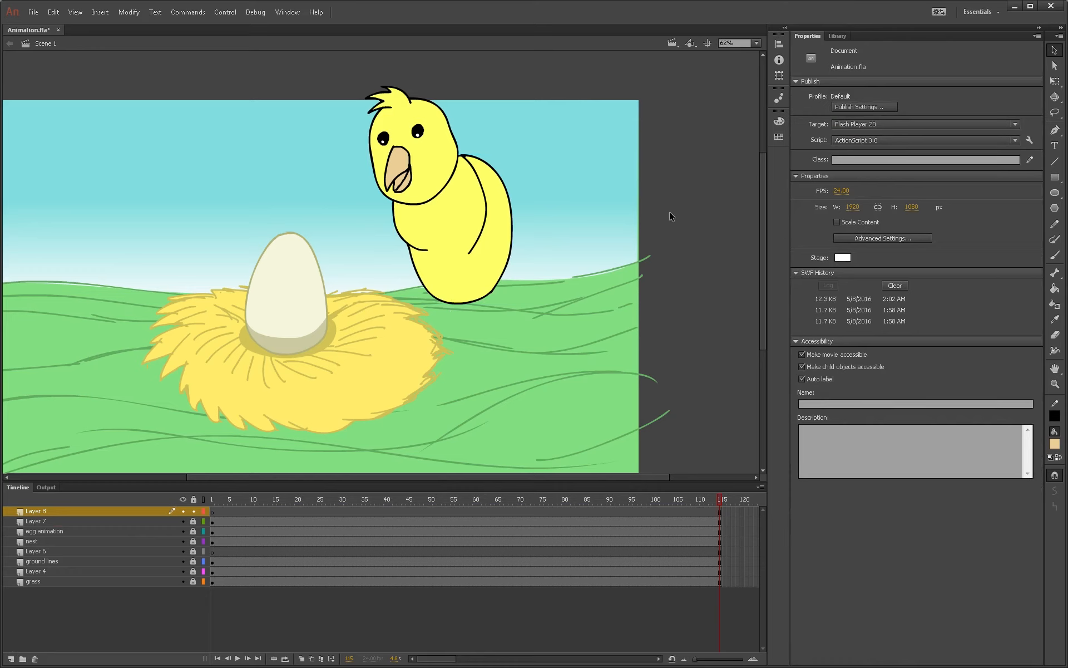
left_click(1059, 457)
key("b")
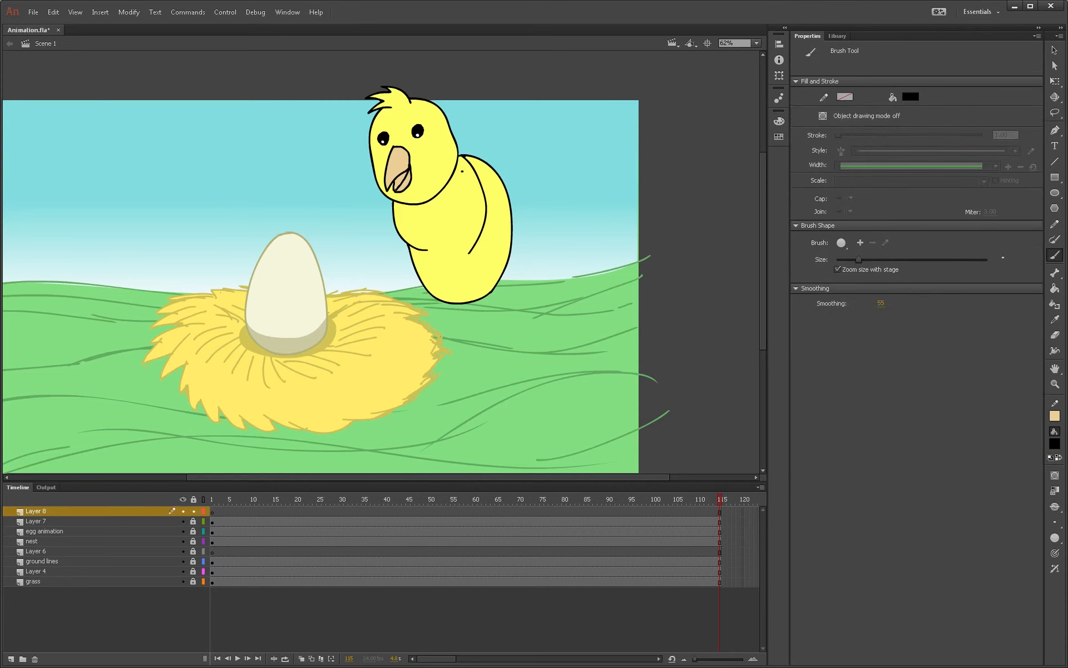
mouse_move(462, 170)
left_mouse_down()
mouse_move(473, 206)
mouse_move(512, 207)
mouse_move(548, 167)
mouse_move(550, 144)
left_mouse_up()
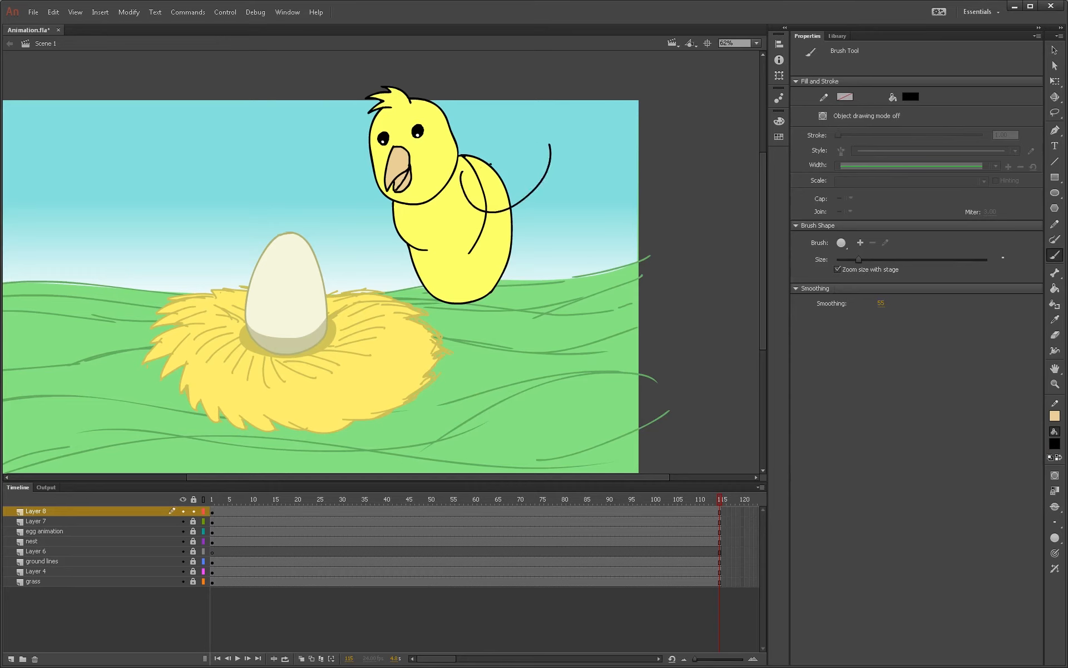
mouse_move(460, 172)
left_mouse_down()
mouse_move(508, 164)
mouse_move(543, 131)
mouse_move(549, 160)
left_mouse_up()
key("ctrl+z")
mouse_move(462, 172)
left_mouse_down()
mouse_move(493, 170)
mouse_move(540, 135)
mouse_move(550, 146)
left_mouse_up()
Step: Sample the body's light yellow as the fill colour and fill the wing outline with the Paint Bucket
left_click(1059, 457)
left_click(1055, 444)
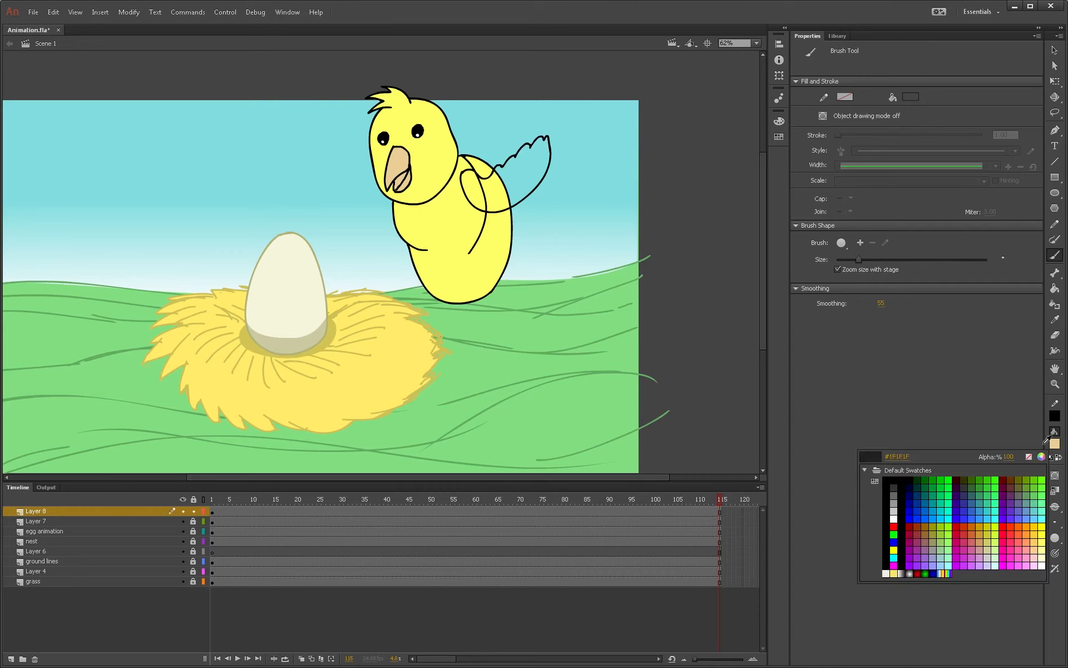
left_click(488, 246)
key("k")
left_click(526, 170)
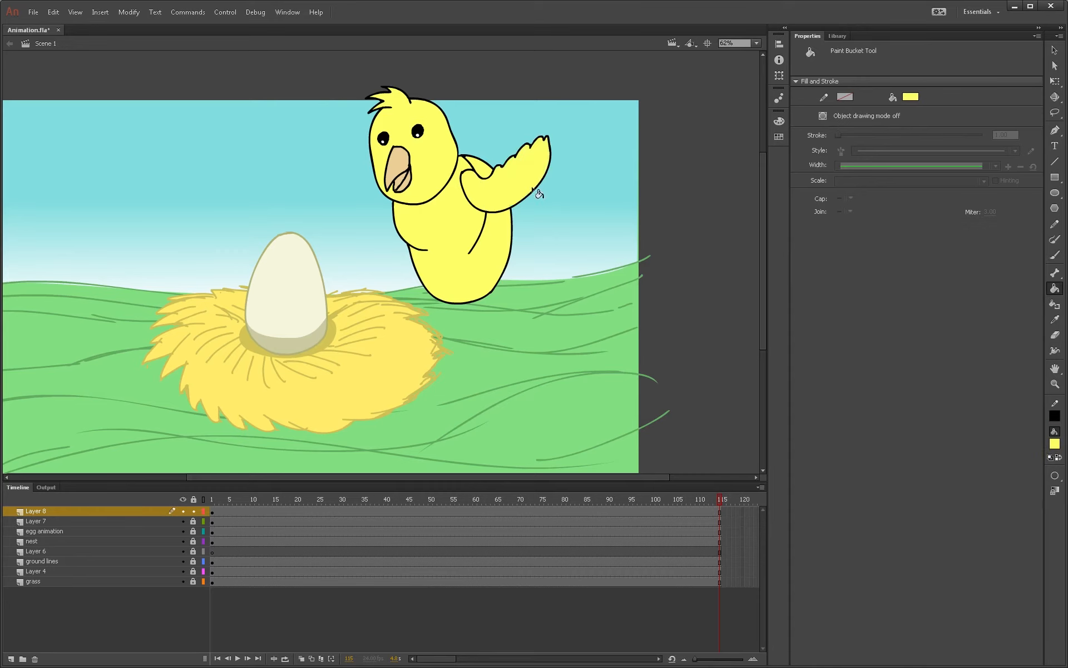
Step: Convert the wing into a movie clip named chickenWingRight with a middle-left registration point, and move its transformation point to the same spot
key("v")
left_click(520, 169)
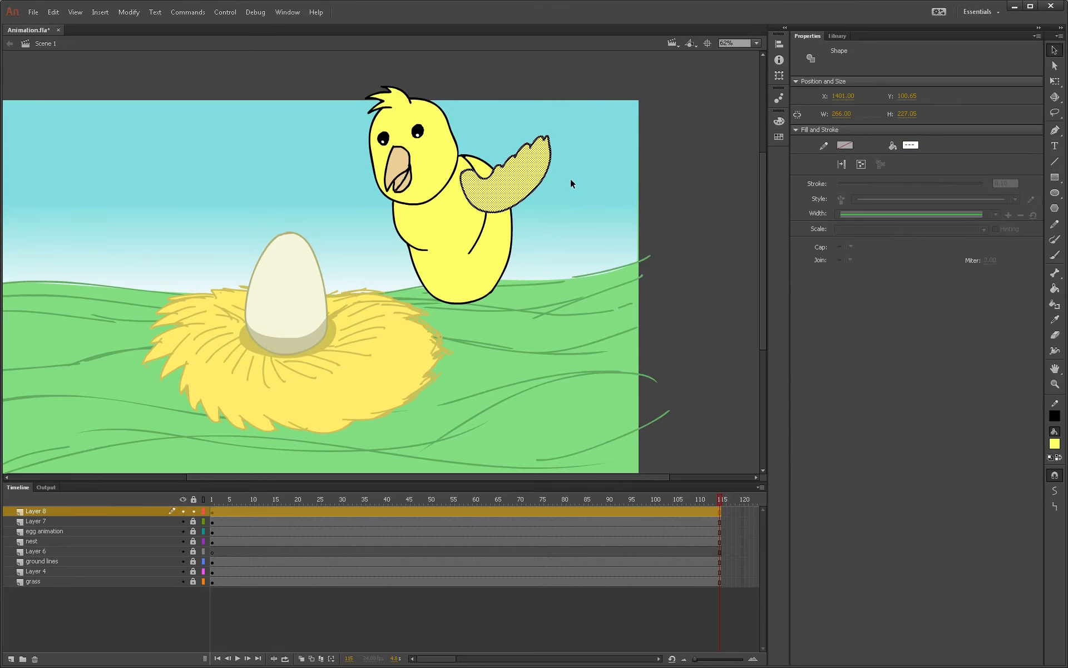
key("F8")
type("chickenWingRight")
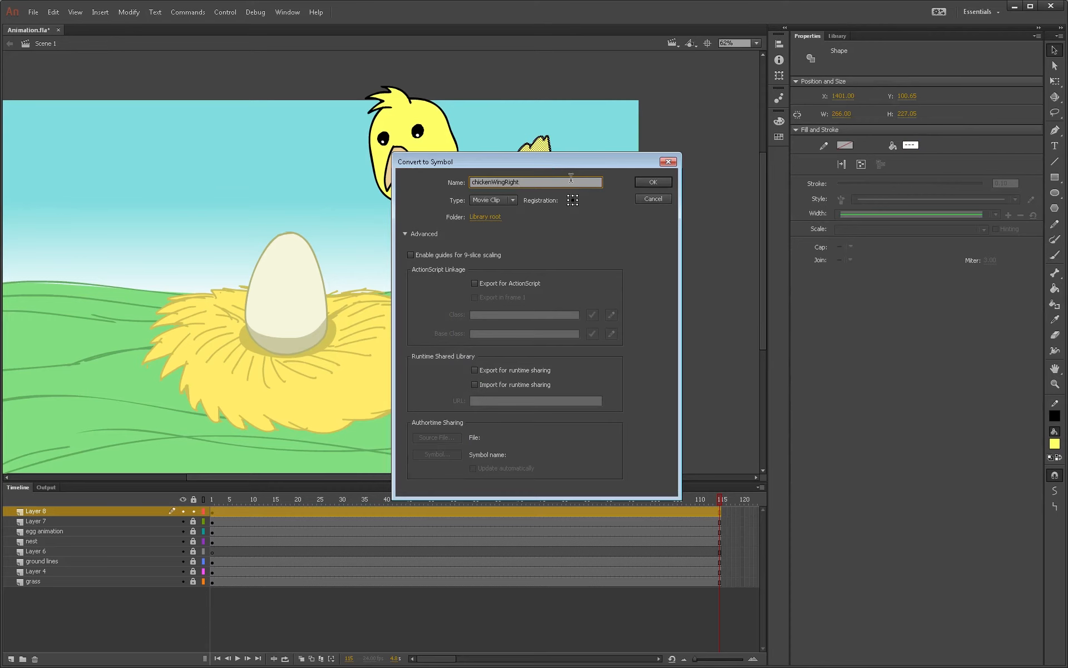
left_click_drag(551, 162, 561, 244)
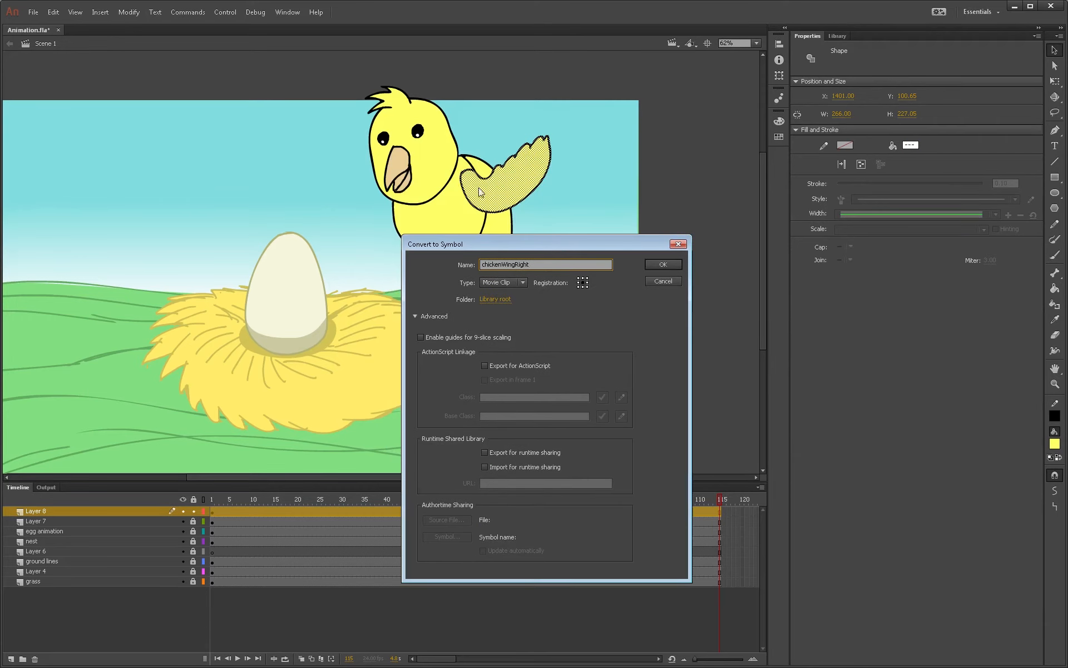
left_click(578, 283)
left_click(654, 265)
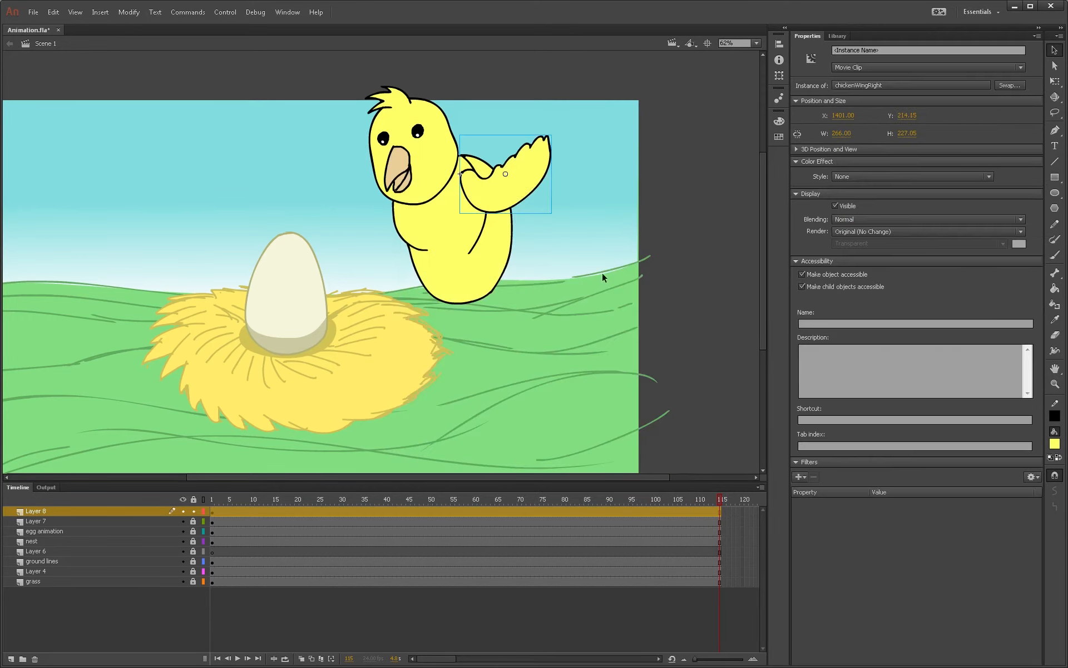
key("q")
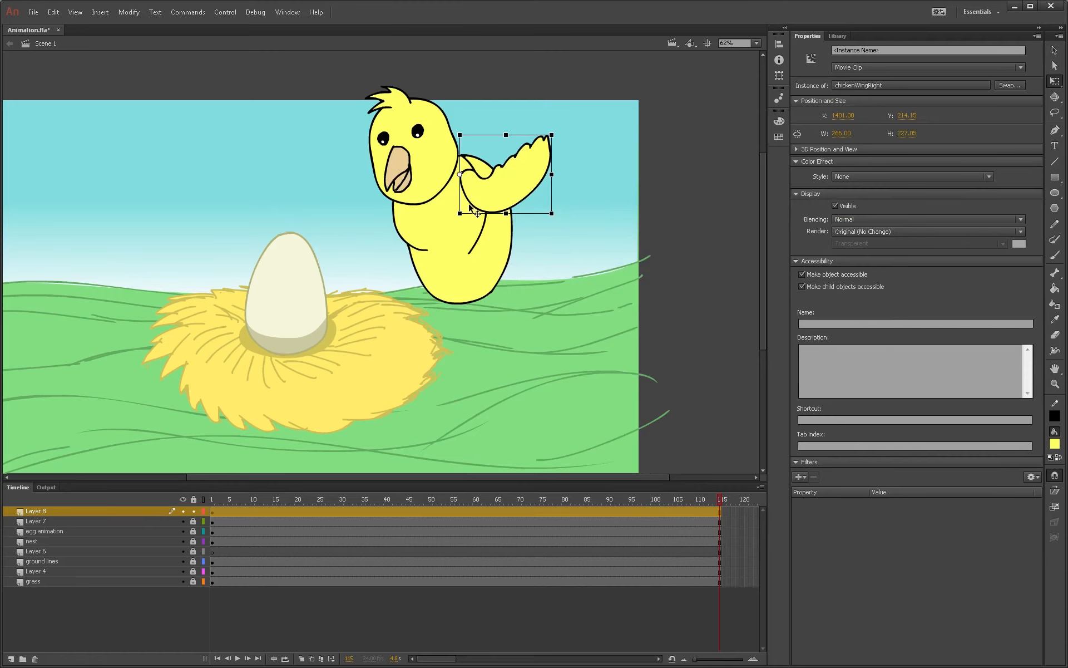
key("v")
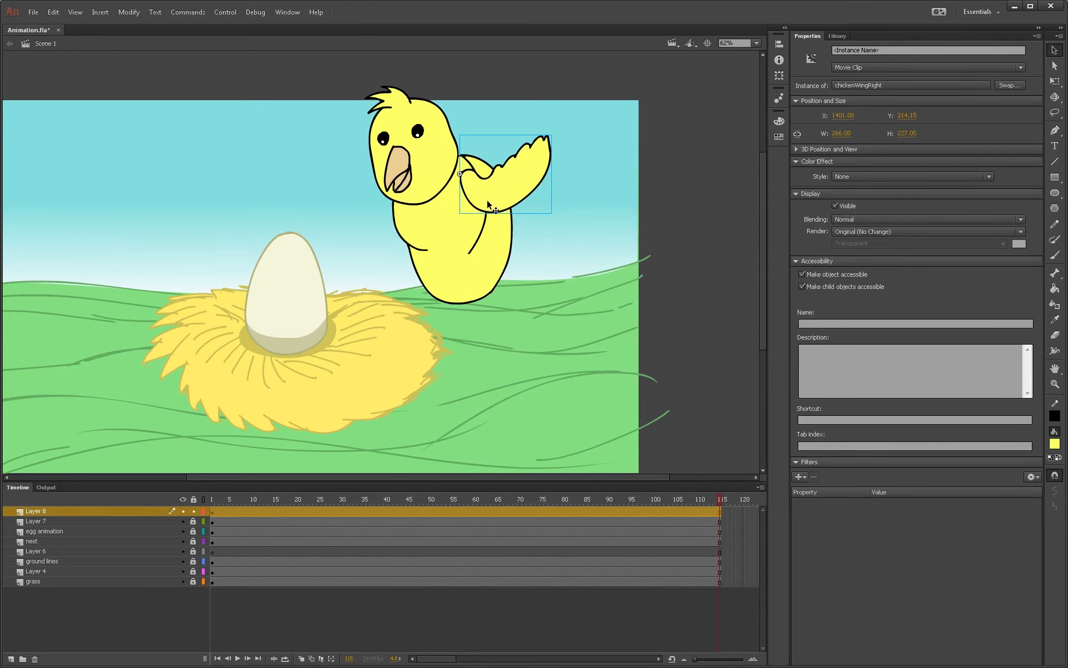
Step: Duplicate the chickenWingRight instance, flip the copy horizontally, and place it at the chicken's front, on the beak side of the body
left_click_drag(488, 200, 367, 201, "alt")
left_click(129, 11)
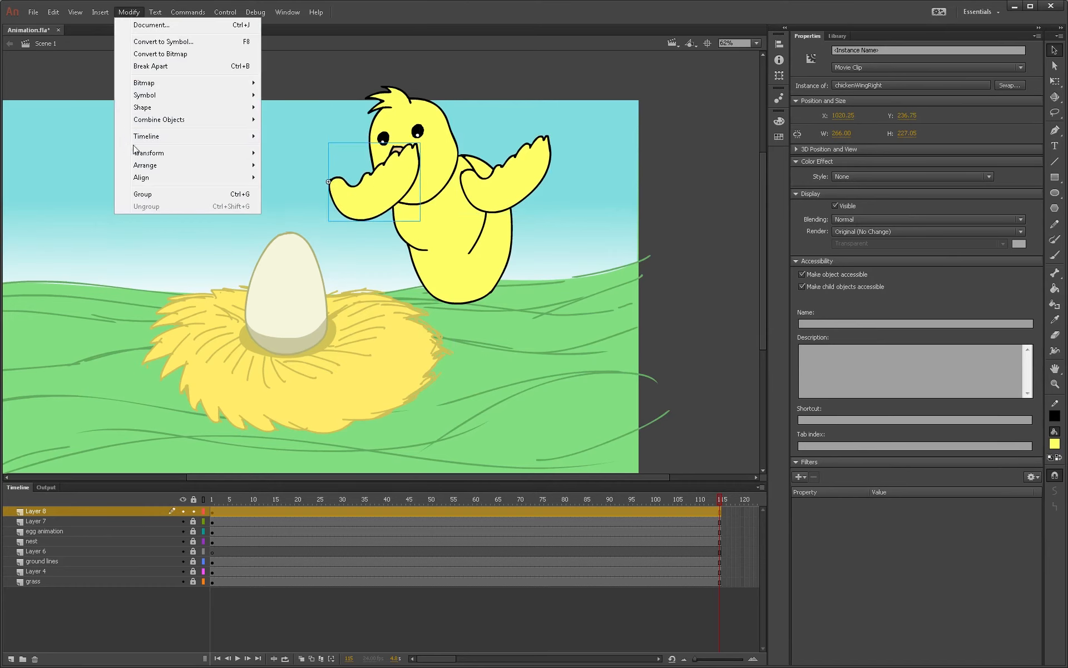
mouse_move(184, 154)
left_click(308, 271)
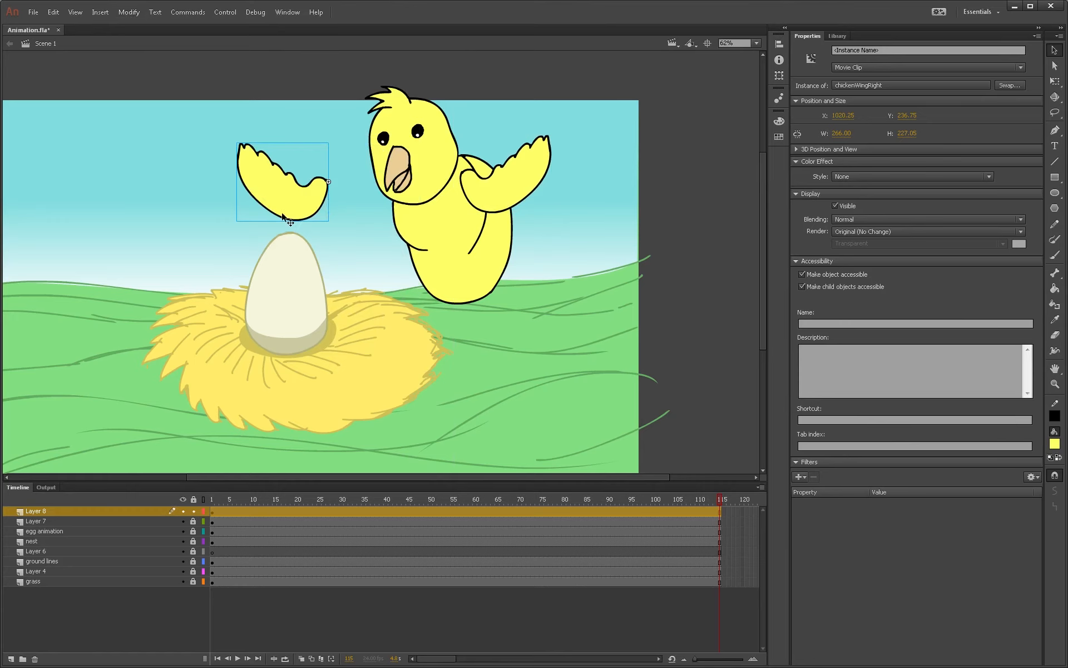
left_click_drag(282, 216, 368, 221)
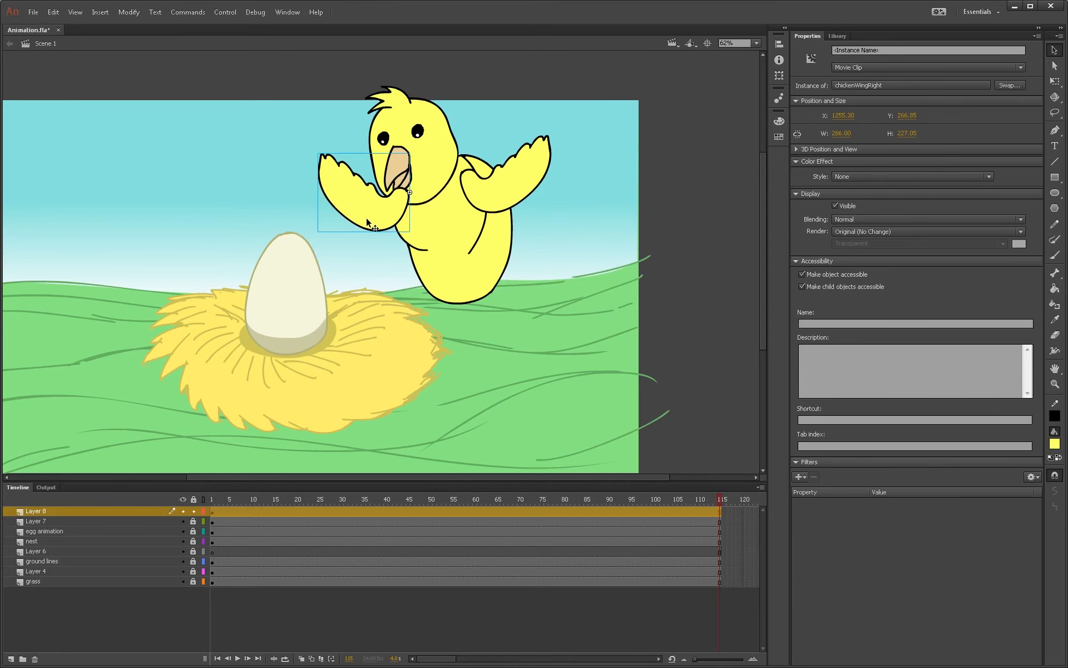
Step: Move both wings in place from Layer 8 to the unlocked Layer 7, stacking the beak-side wing behind the body and the other in front
key("ctrl+a")
key("Delete")
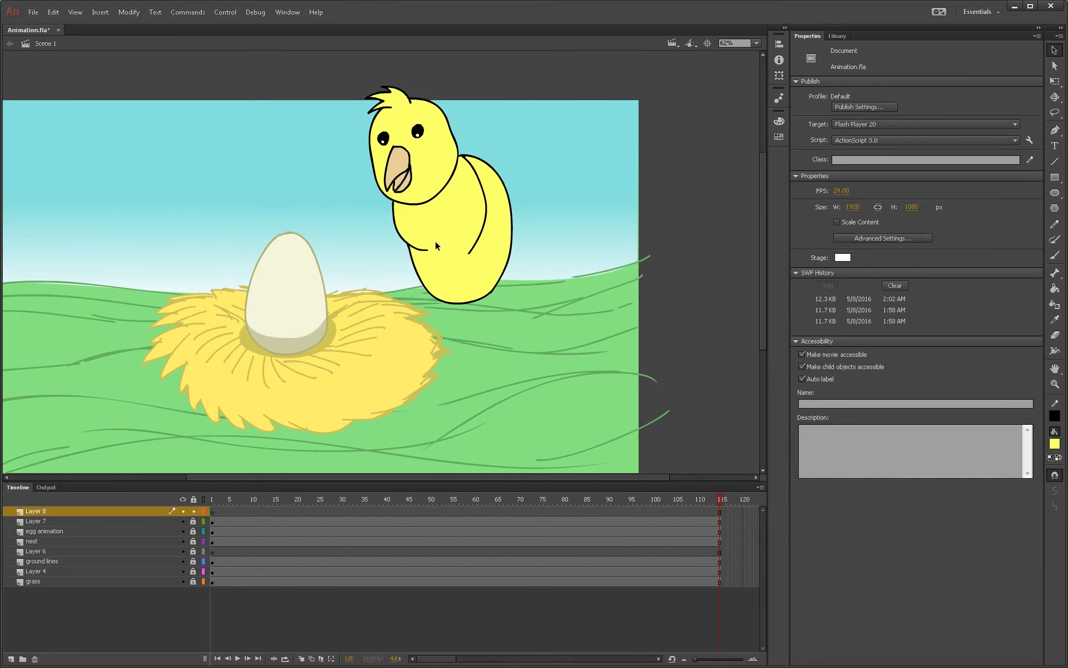
left_click(193, 521)
left_click(135, 522)
key("ctrl+shift+v")
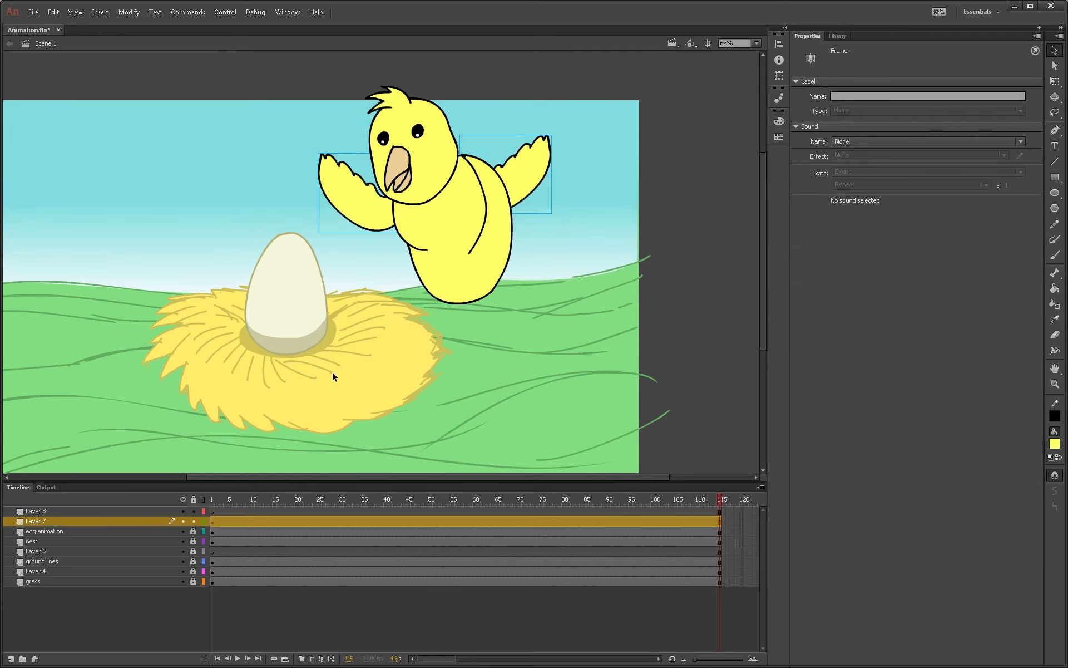
left_click(382, 210)
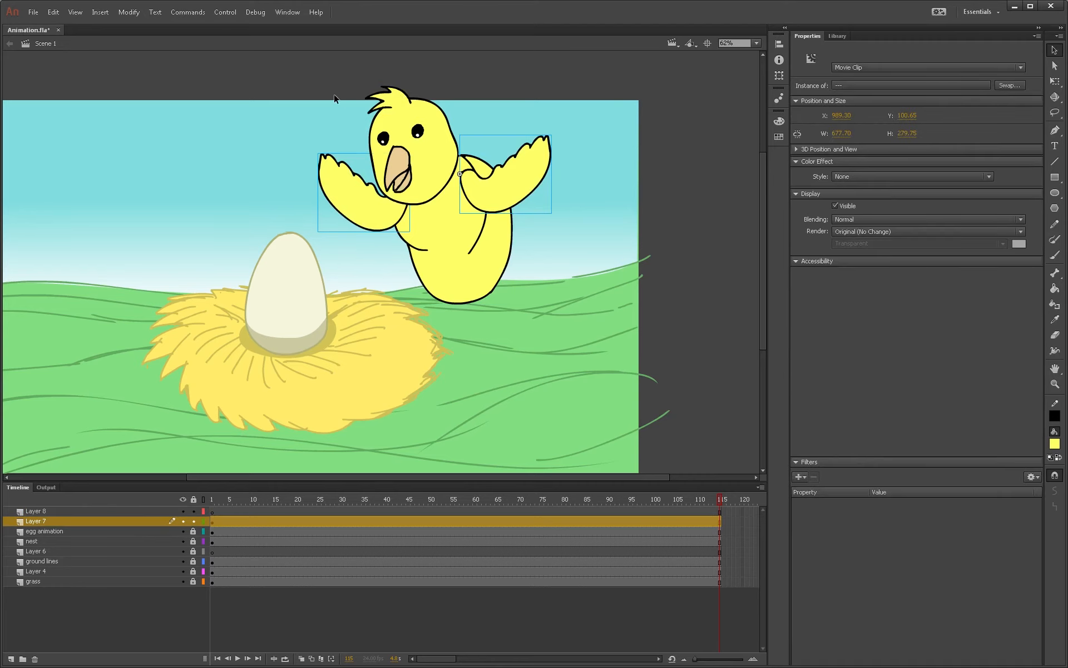
left_click(356, 196)
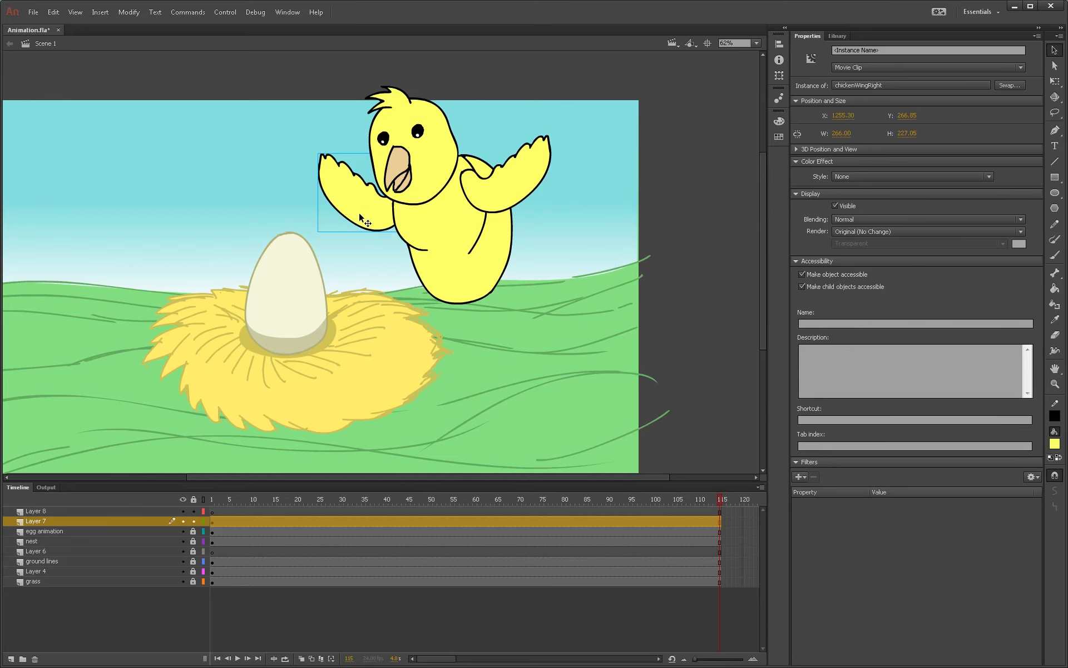
Step: Flip the beak-side wing vertically and rotate it with Free Transform so it folds down behind the chicken's body
left_click(101, 12)
mouse_move(185, 153)
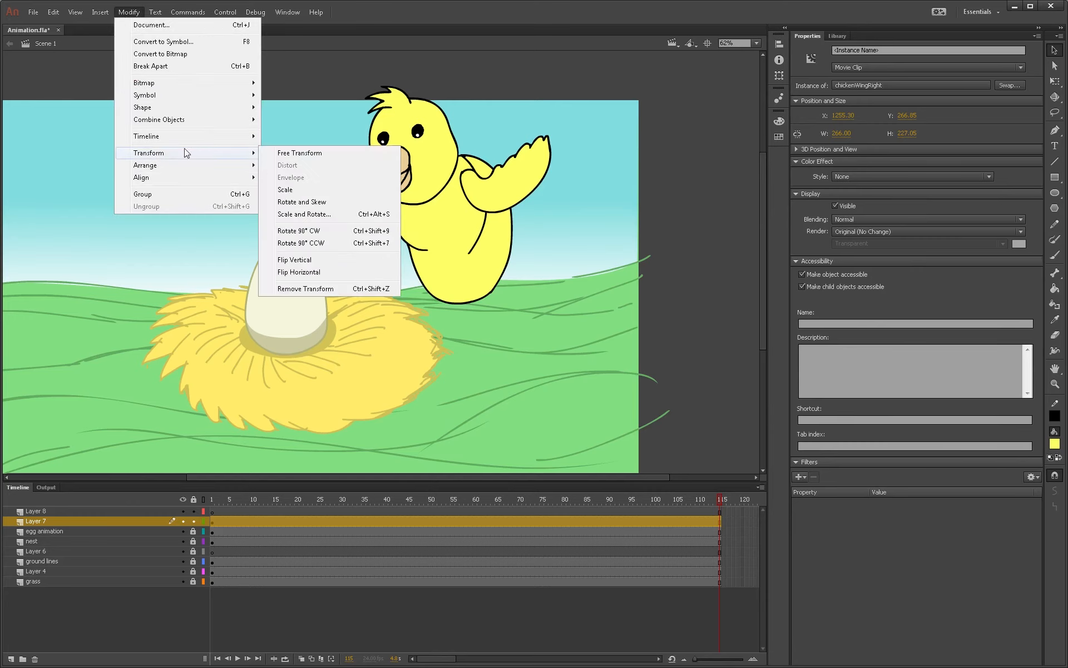
left_click(323, 259)
right_click(331, 197)
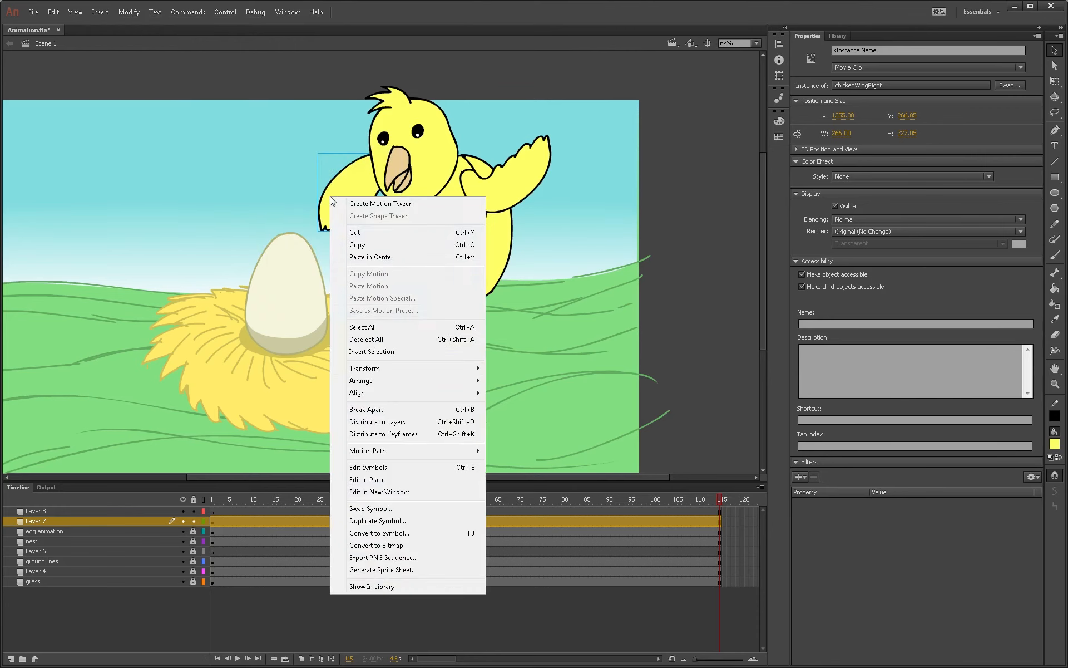
mouse_move(382, 368)
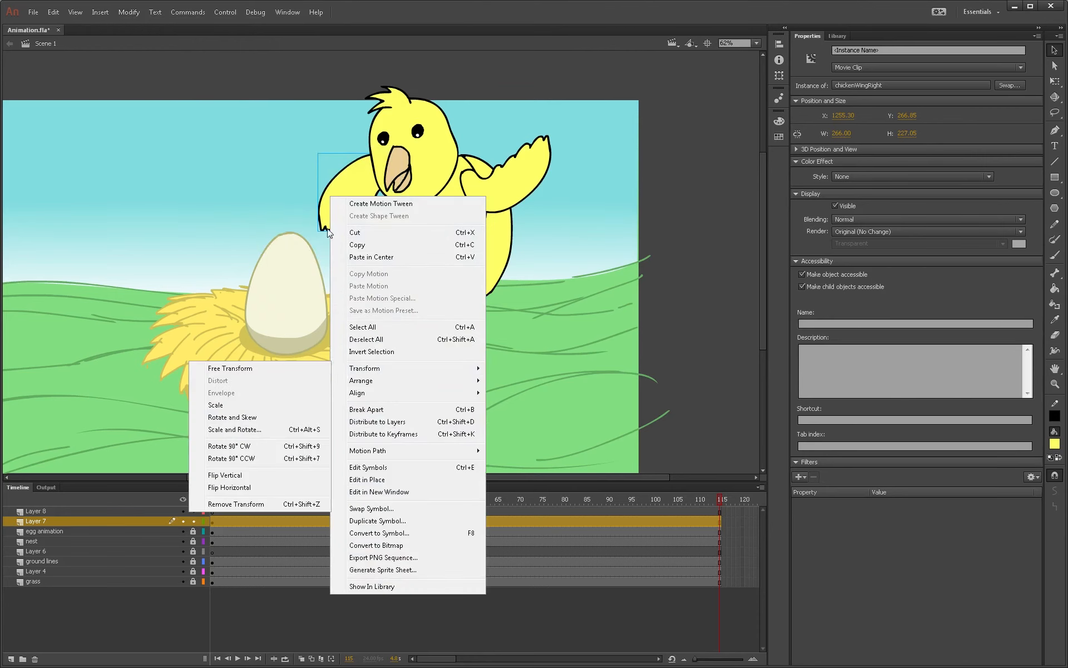
left_click(287, 369)
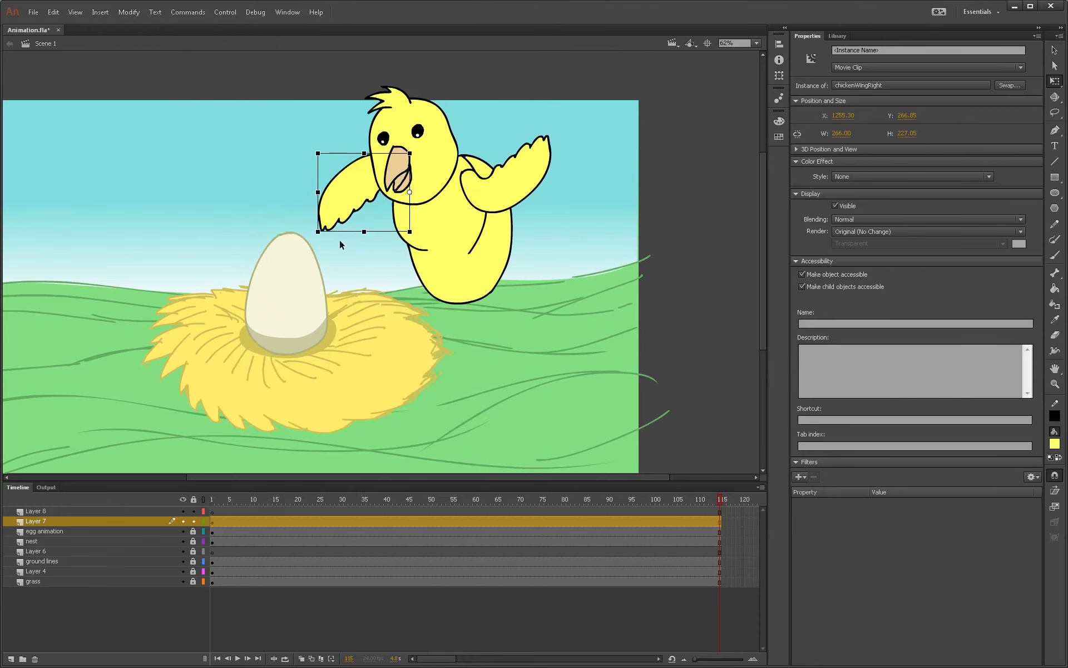
left_click_drag(321, 245, 457, 292)
mouse_move(381, 245)
left_mouse_down()
mouse_move(375, 230)
mouse_move(388, 232)
left_mouse_up()
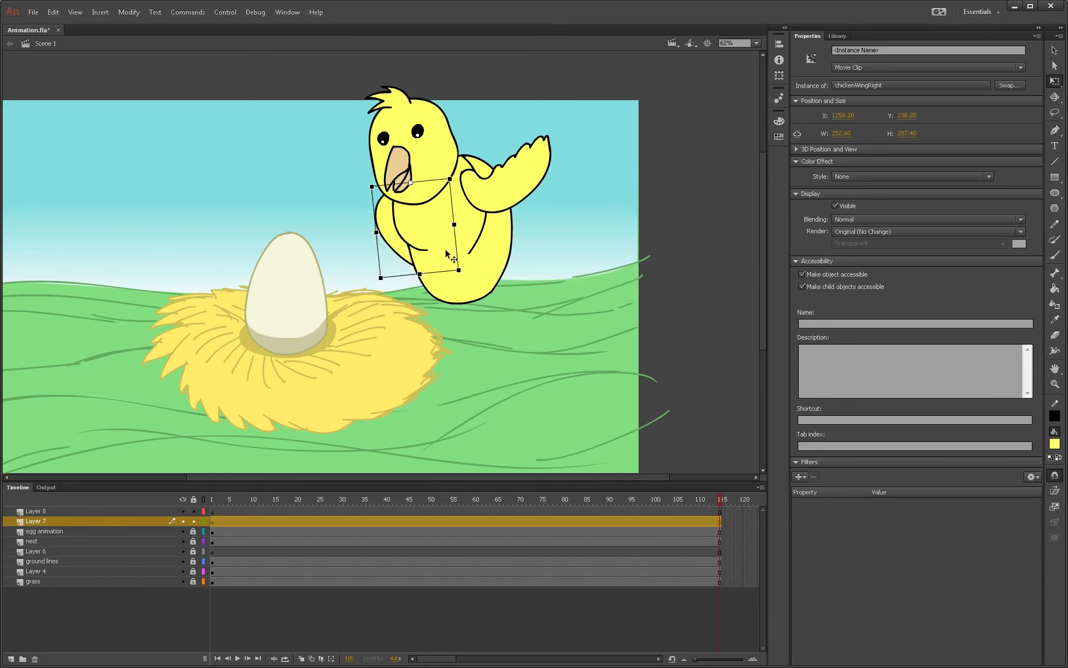
Step: Rotate the wing at the chicken's back clockwise until it rests across the body, and nudge it slightly right and up
left_click(498, 210)
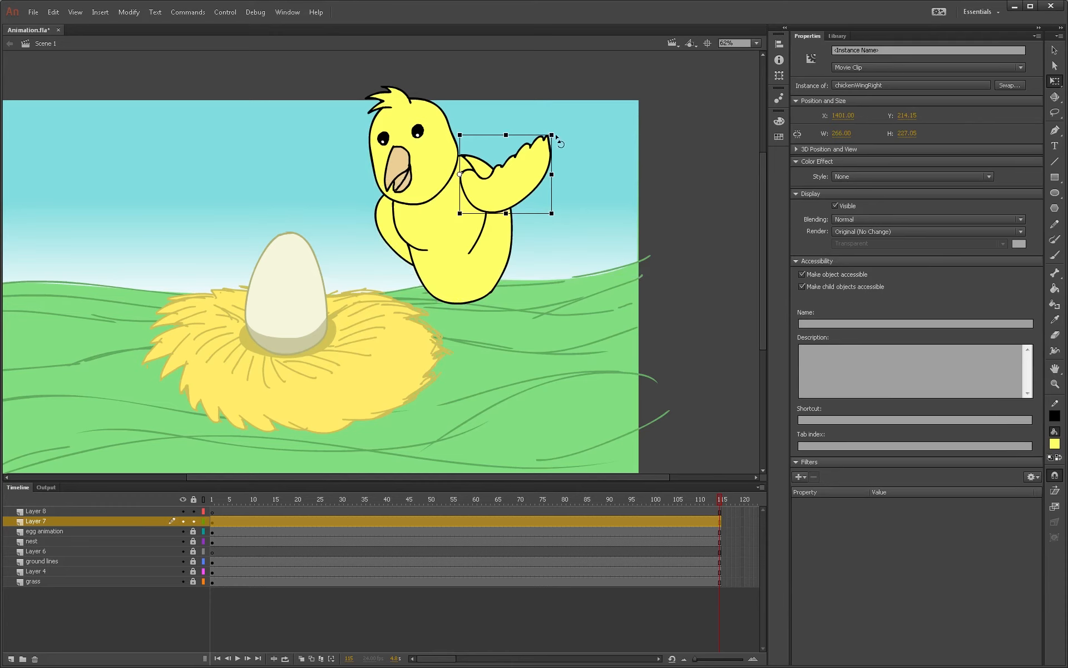
left_click_drag(558, 137, 553, 226)
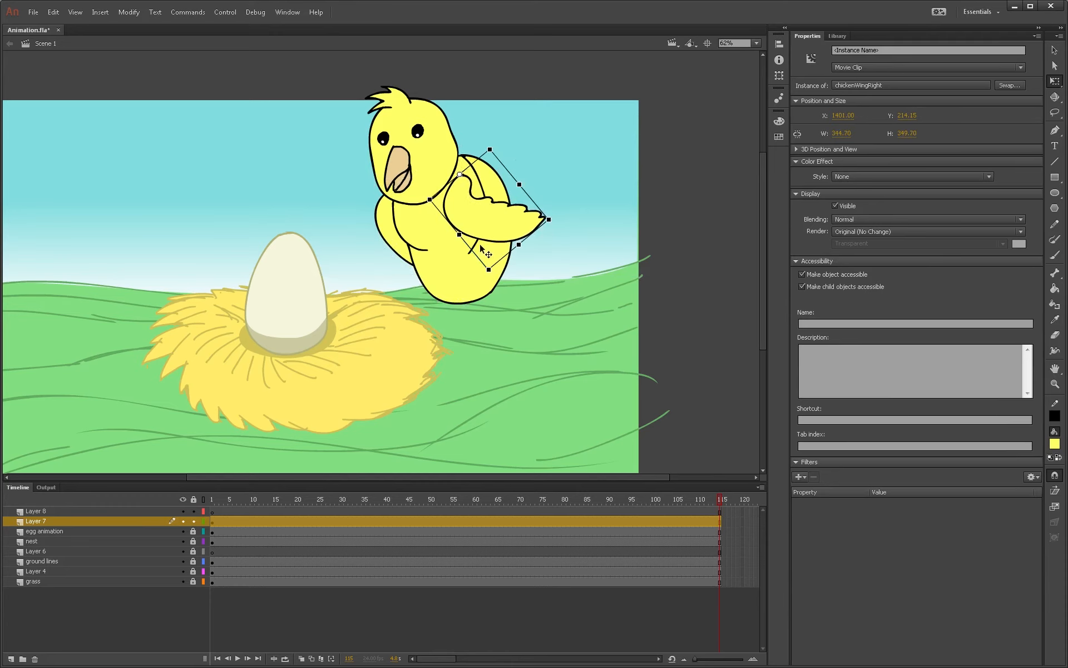
left_click(516, 55)
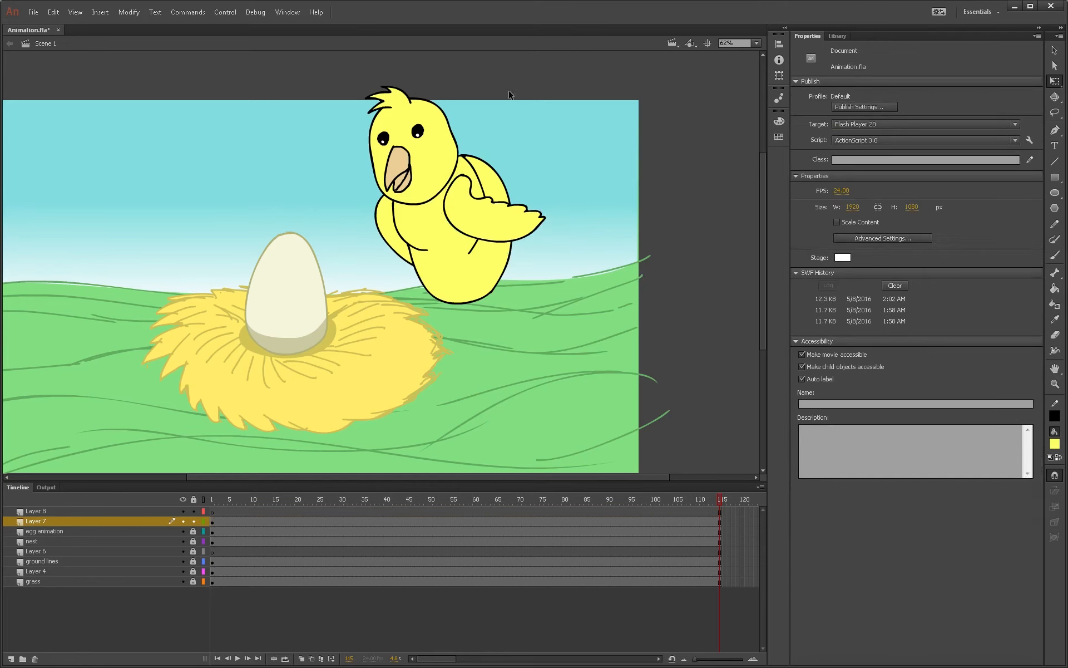
left_click(468, 211)
key("shift+Right")
key("shift+Right")
key("shift+Up")
key("shift+Up")
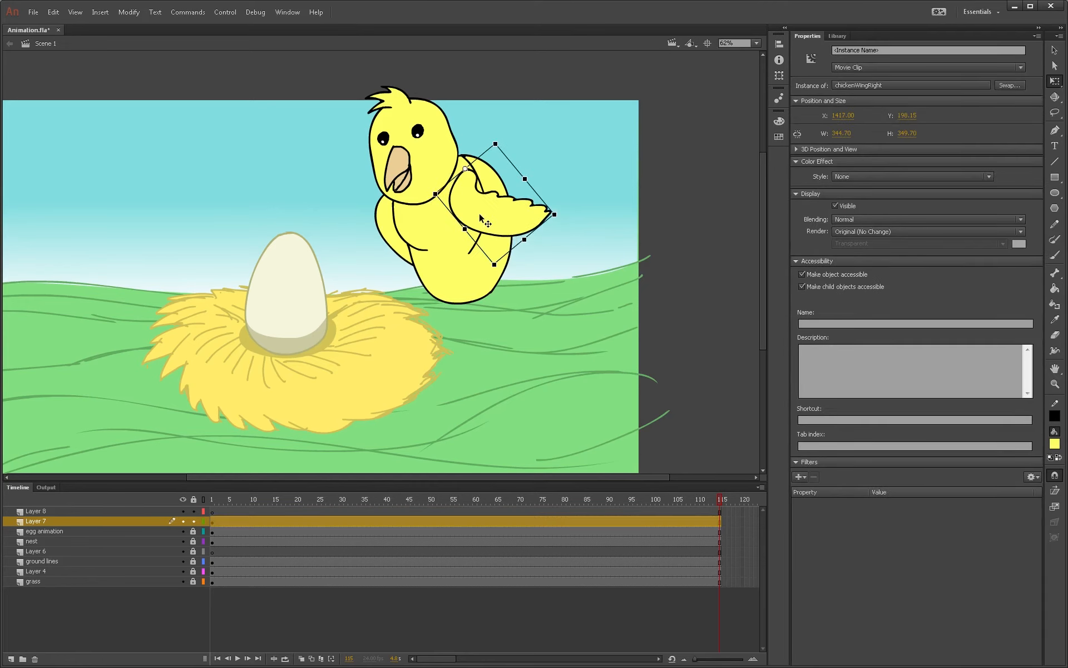
key("shift+Up")
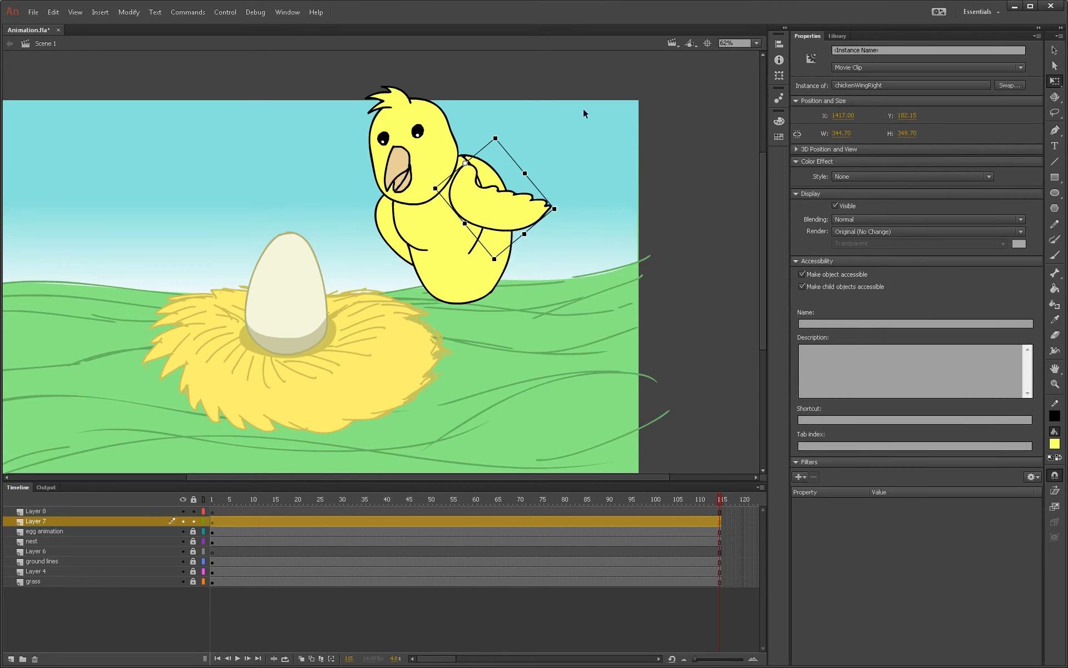
left_click(553, 74)
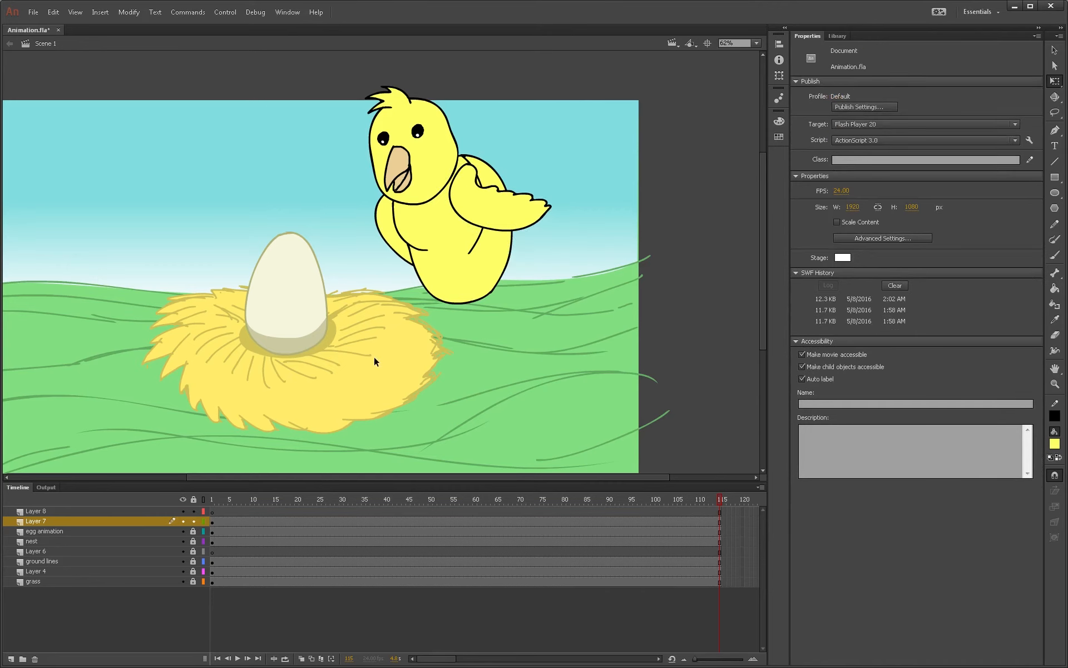
Step: Lock Layer 7 and, on Layer 8, brush a thin black leg outline with cross bands from the lower body down to the grass
left_click(106, 511)
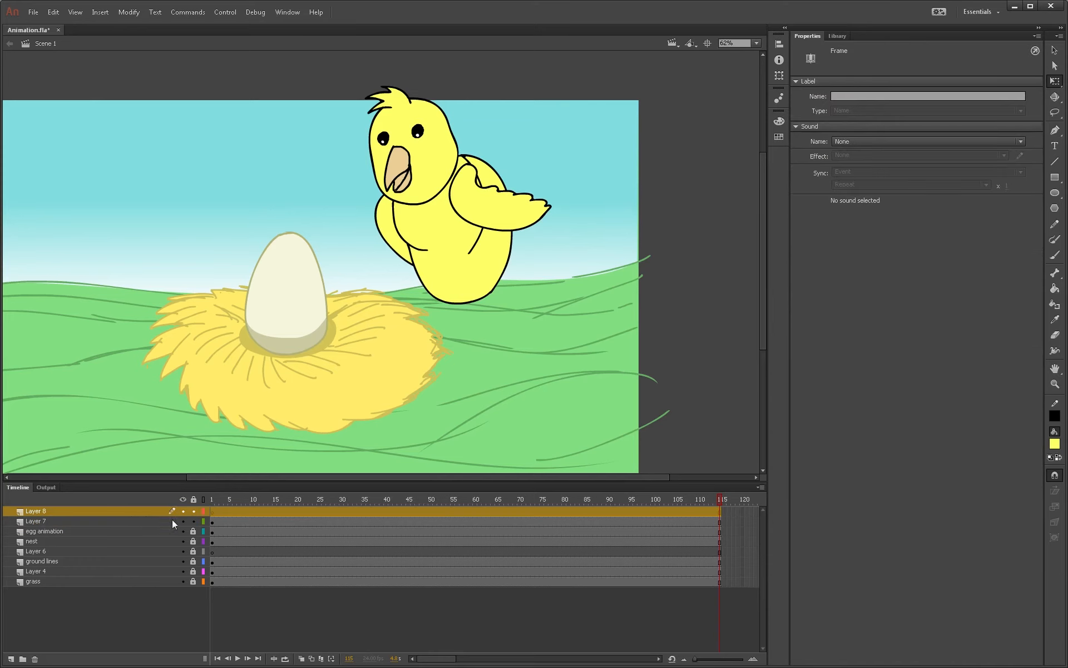
left_click(533, 319)
key("b")
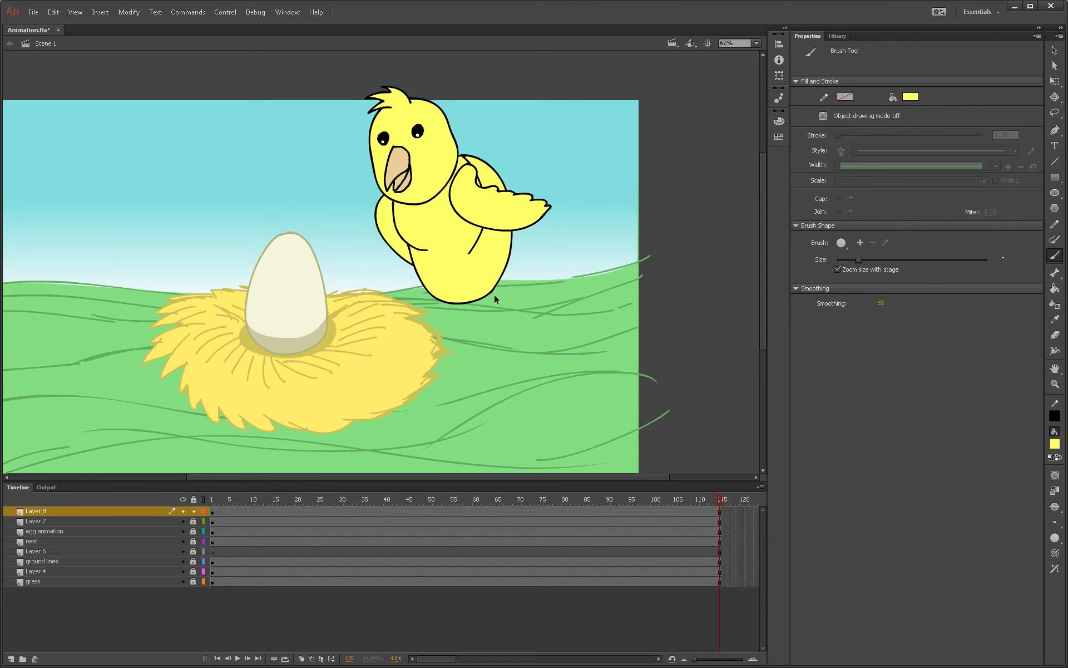
left_click(1059, 458)
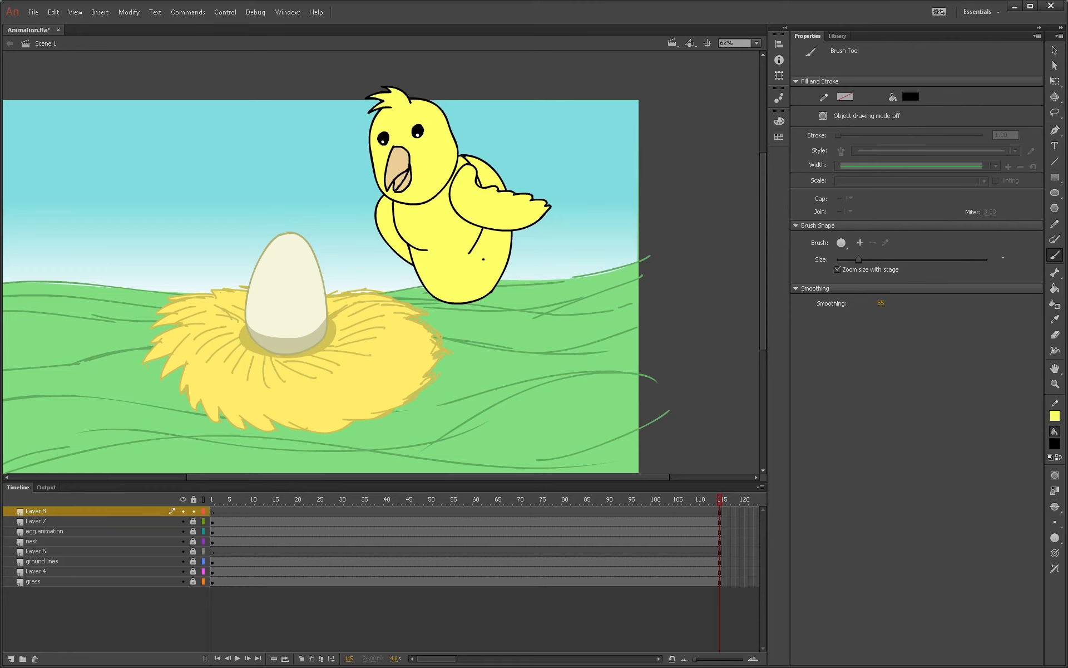
mouse_move(486, 255)
left_mouse_down()
mouse_move(473, 275)
mouse_move(479, 315)
left_mouse_up()
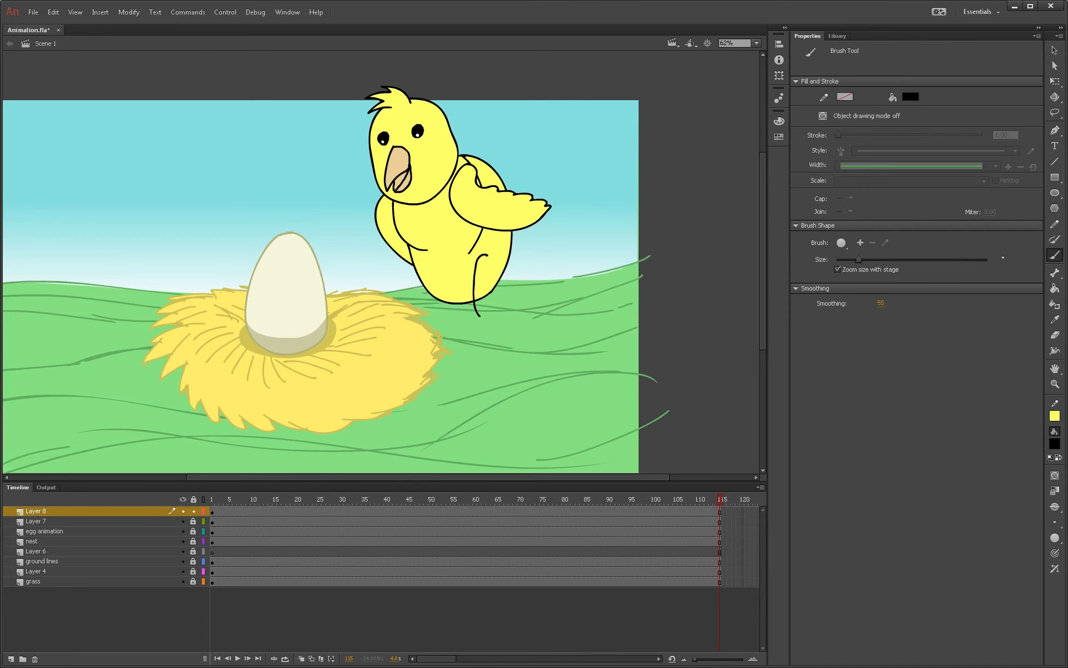
left_click_drag(488, 261, 477, 304)
mouse_move(474, 305)
left_mouse_down()
mouse_move(487, 303)
mouse_move(488, 263)
left_mouse_up()
key("ctrl+z")
key("ctrl+z")
left_click_drag(484, 307, 492, 339)
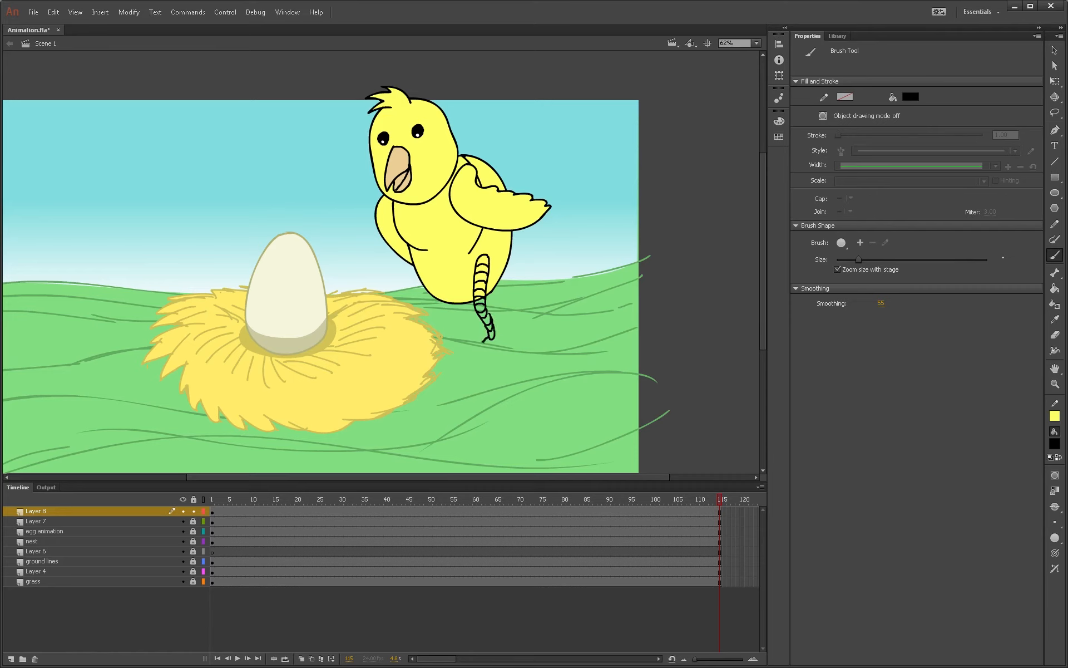
Step: Paint the banded toes of the foot in black, giving the whole leg drawing a size of about 149 by 311 px
mouse_move(477, 349)
left_mouse_down()
mouse_move(473, 359)
mouse_move(496, 338)
mouse_move(501, 361)
left_mouse_up()
left_click_drag(473, 341, 457, 354)
key("v")
key("ctrl+a")
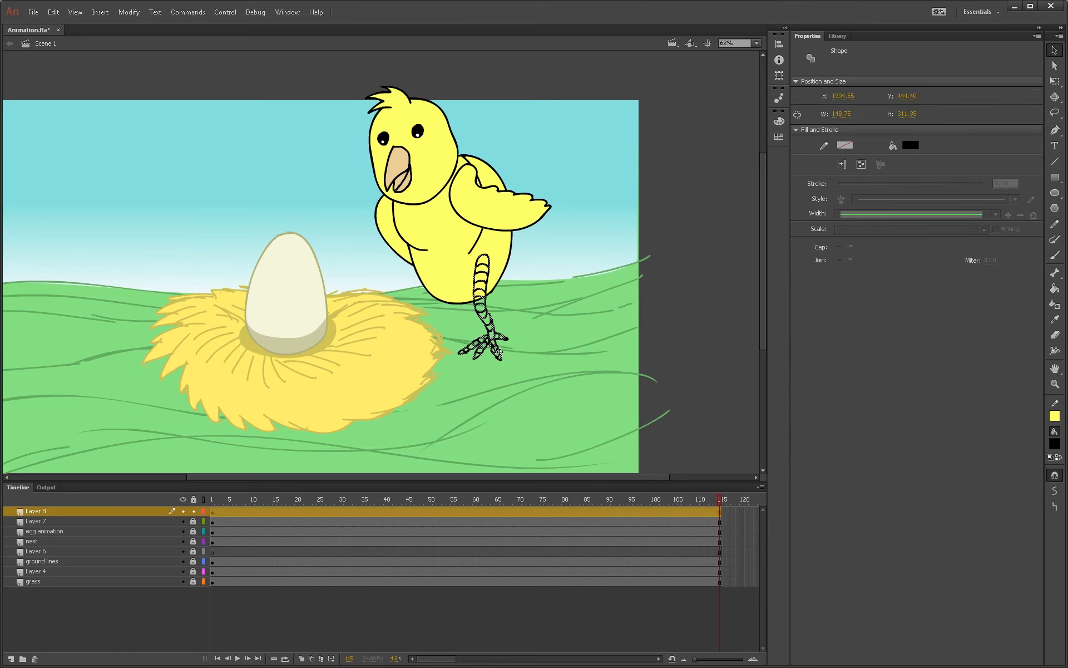
left_click(523, 326)
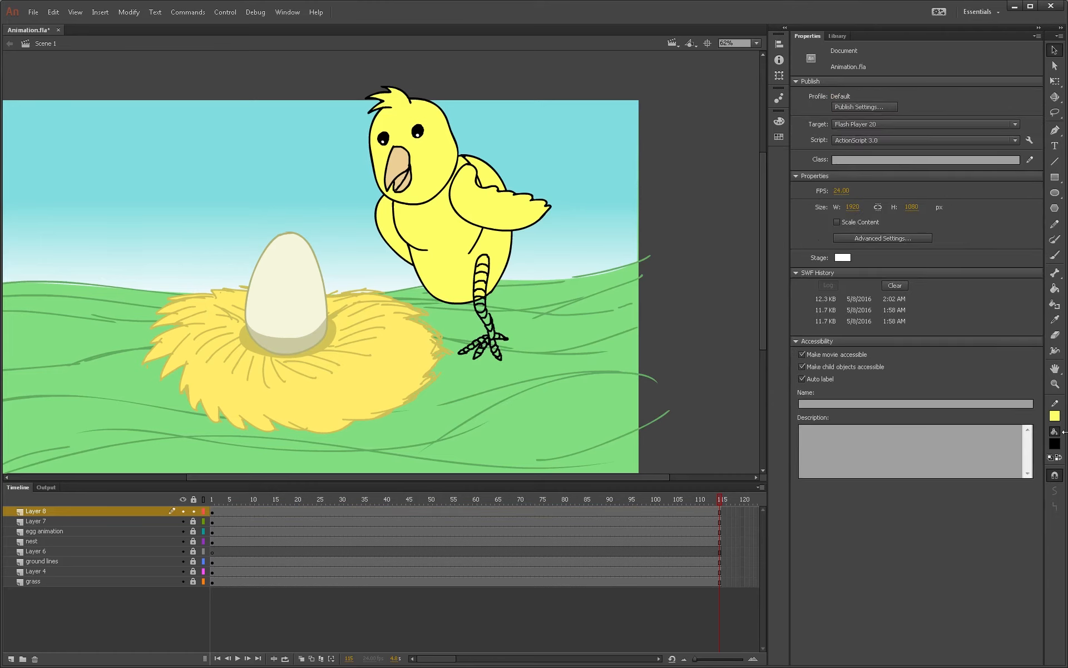
left_click(1055, 444)
left_click(1040, 455)
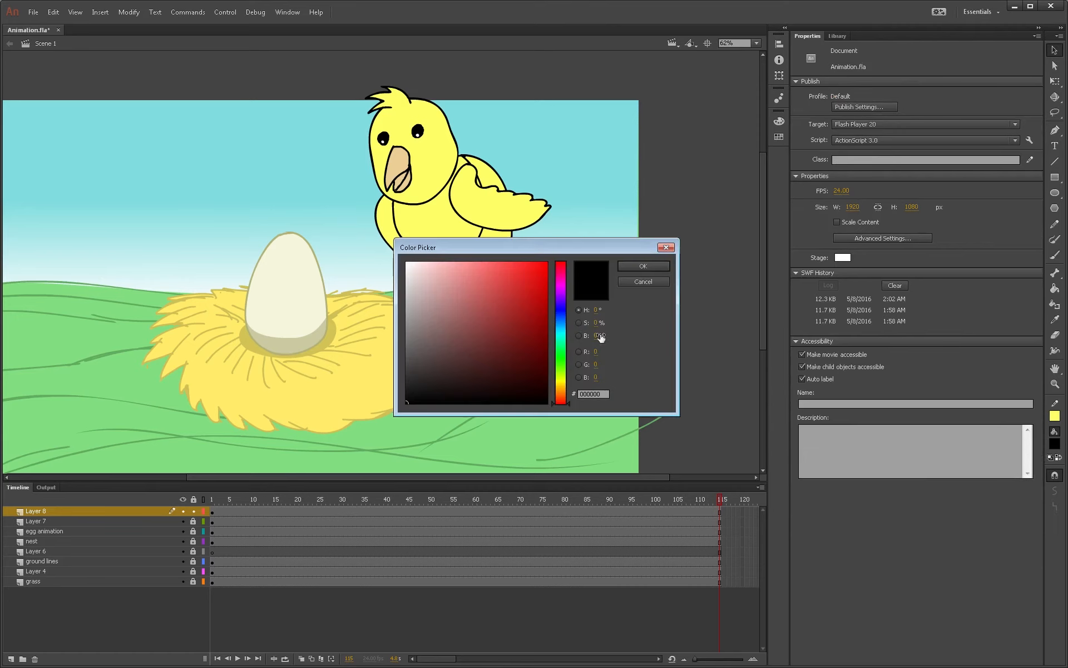
left_click(560, 392)
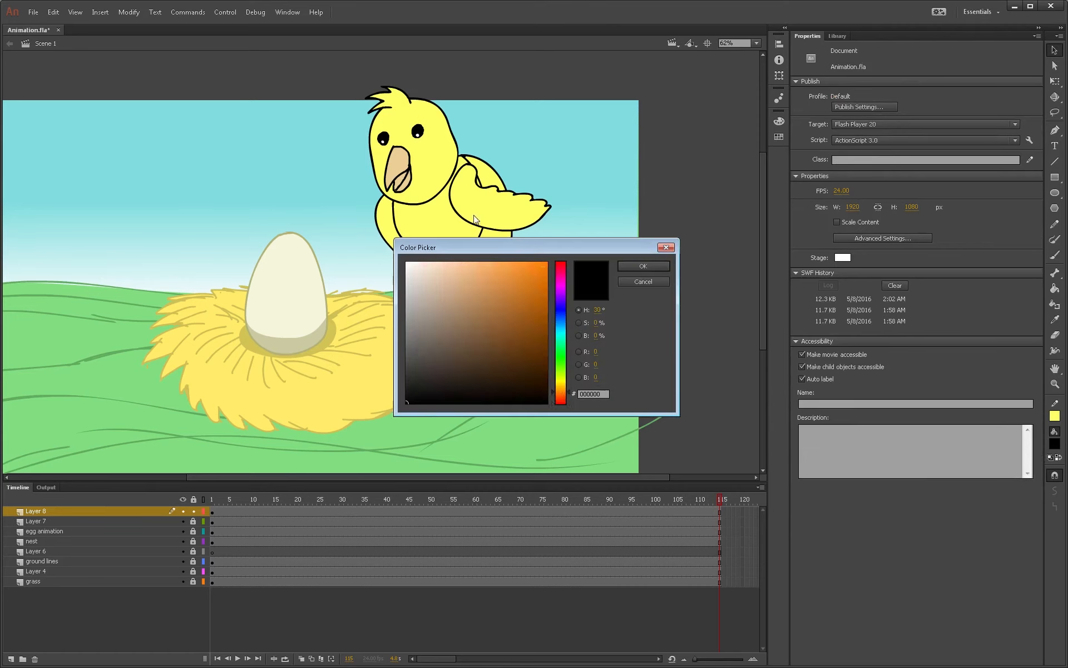
left_click(641, 282)
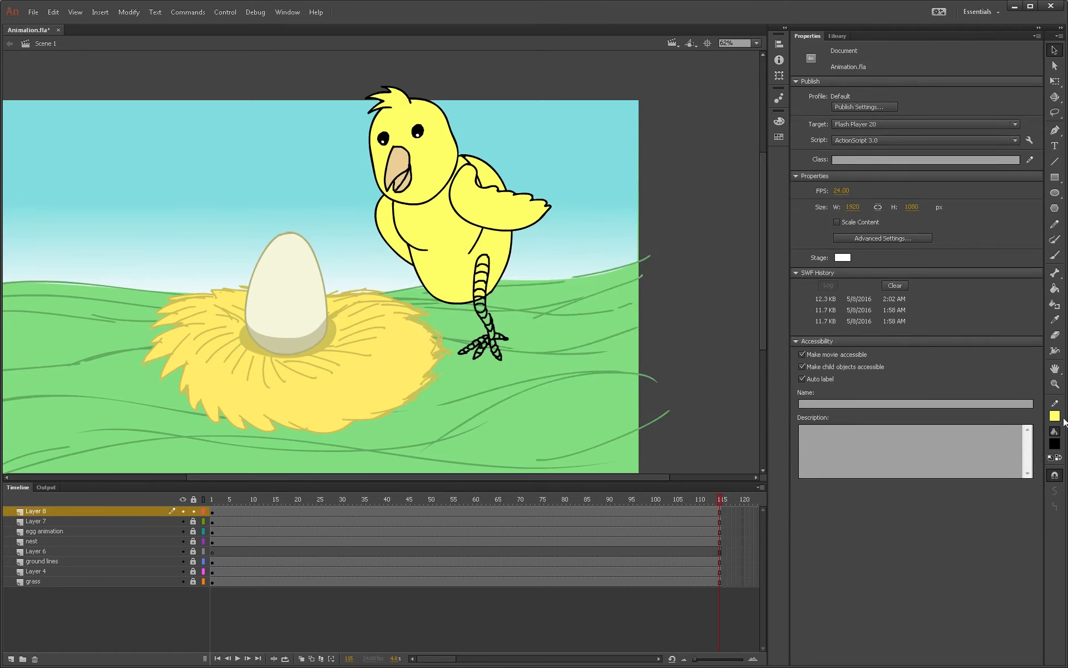
Step: Swap the stroke and fill colours and change the yellow fill to orange-yellow FFD966
left_click(1058, 457)
left_click(1056, 444)
left_click(479, 251)
left_click(1055, 444)
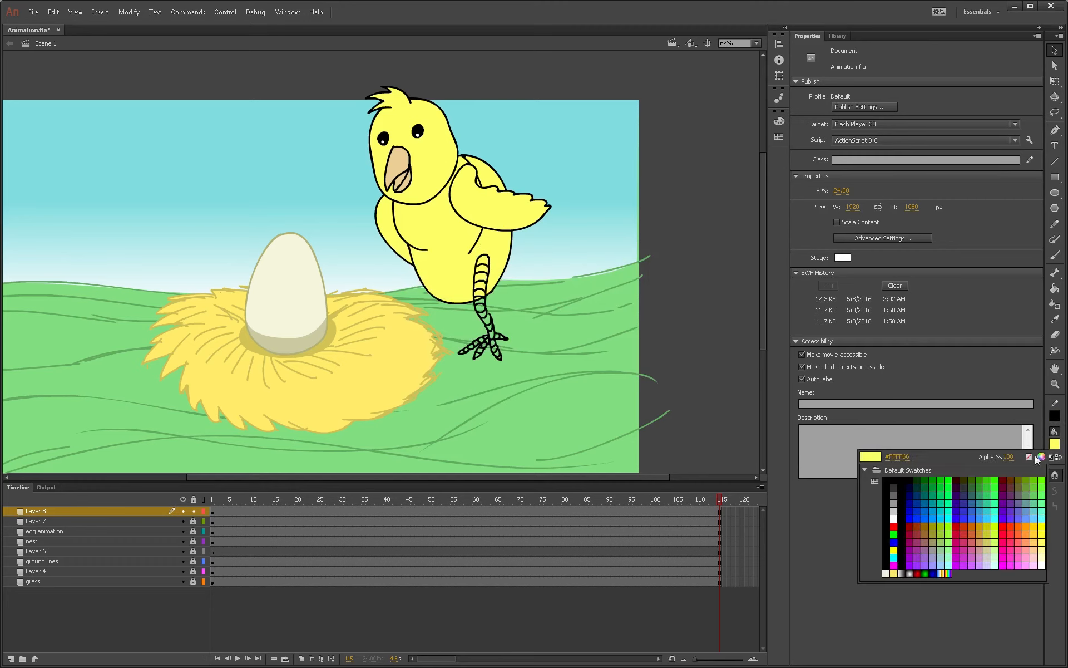
left_click(1035, 455)
left_click(561, 387)
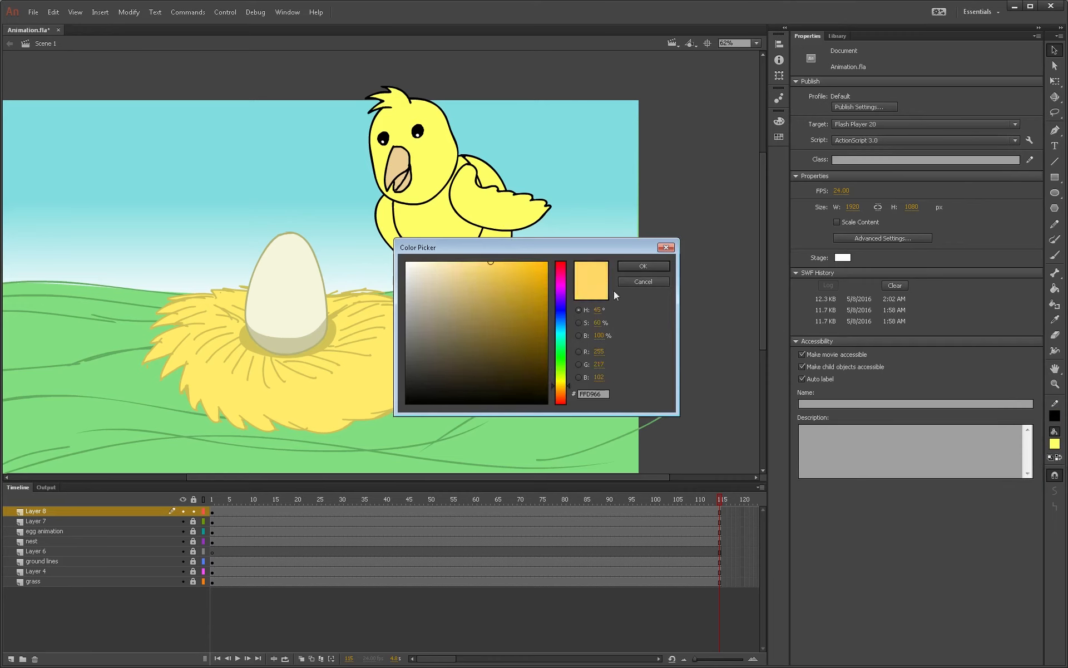
left_click(663, 266)
Step: Fill the upper leg's banded segments one by one with the orange-yellow using the Paint Bucket
key("z")
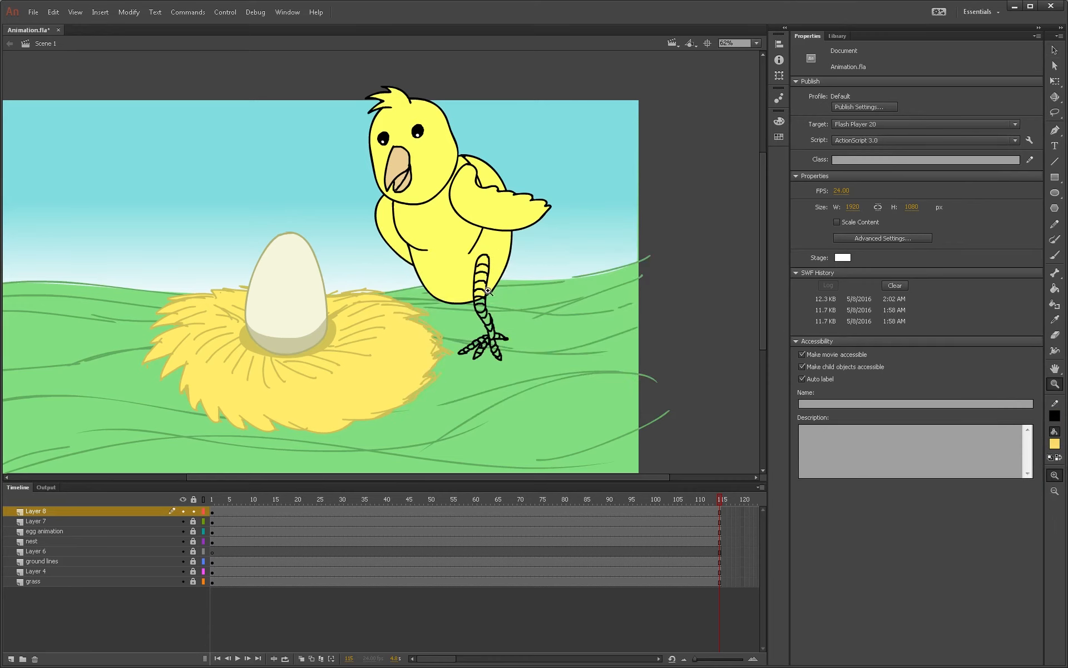
left_click(489, 296)
key("k")
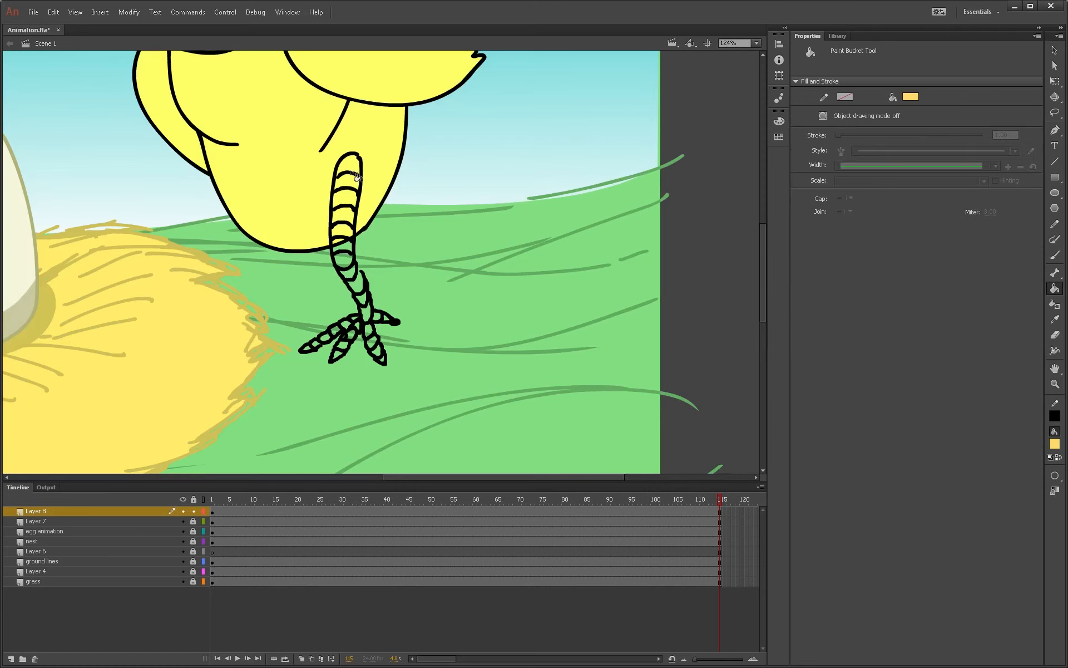
left_click(349, 163)
left_click(348, 183)
left_click(348, 199)
left_click(346, 217)
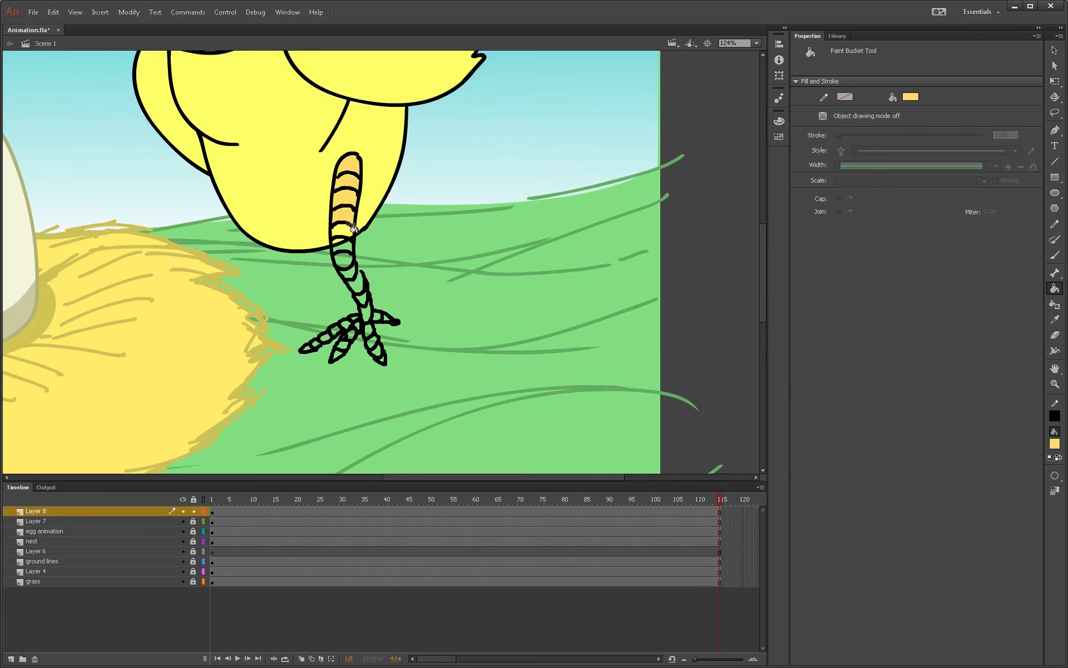
left_click(344, 232)
left_click(345, 247)
left_click(346, 263)
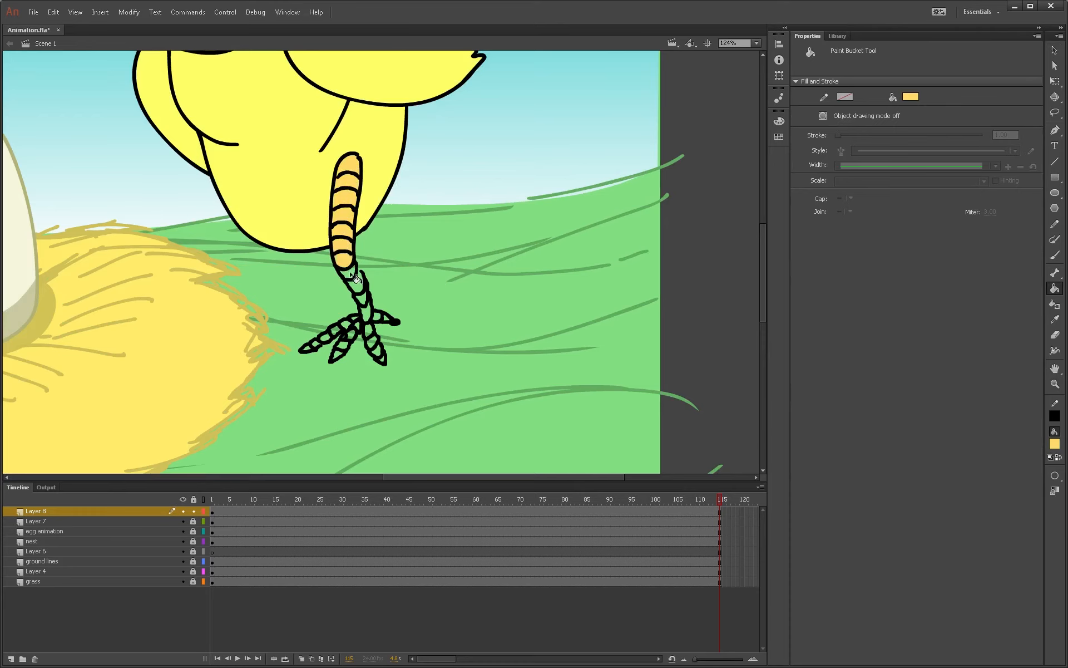
Step: Fill the lower leg segments, the short rear toe and the right-hand front toe with the orange-yellow using the Paint Bucket
left_click(355, 279)
left_click(363, 296)
left_click(369, 313)
left_click(367, 317)
left_click(377, 315)
left_click(385, 318)
left_click(368, 331)
left_click(372, 340)
left_click(377, 350)
left_click(383, 361)
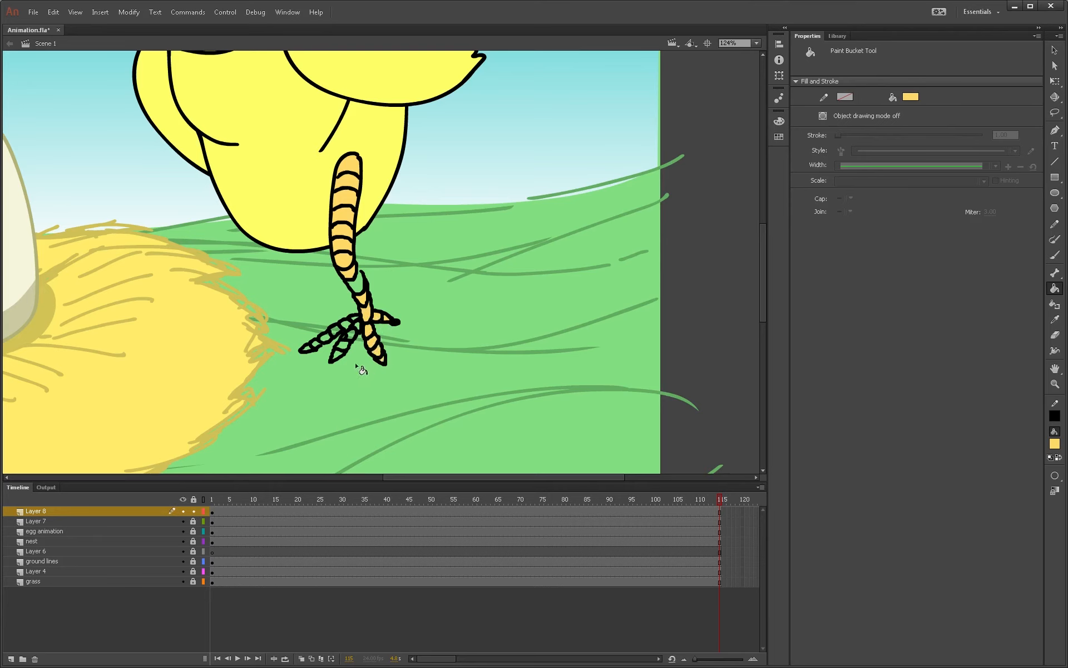
Step: Fill the segments of the two remaining left-hand toes with the same orange-yellow
left_click(336, 356)
left_click(342, 349)
left_click(347, 341)
left_click(351, 336)
left_click(357, 326)
left_click(356, 320)
left_click(343, 329)
left_click(333, 334)
left_click(325, 340)
left_click(315, 346)
Step: Close the gap in the lower leg outline with a black brush stroke and fill the enclosed segment with orange-yellow
key("z")
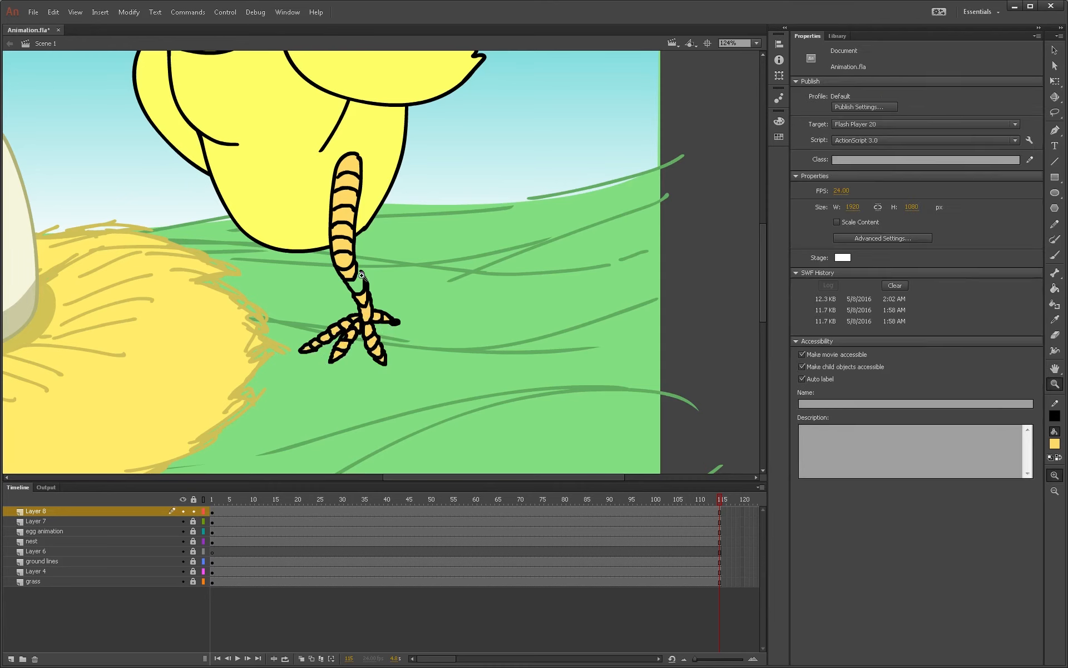
left_click_drag(310, 248, 397, 319)
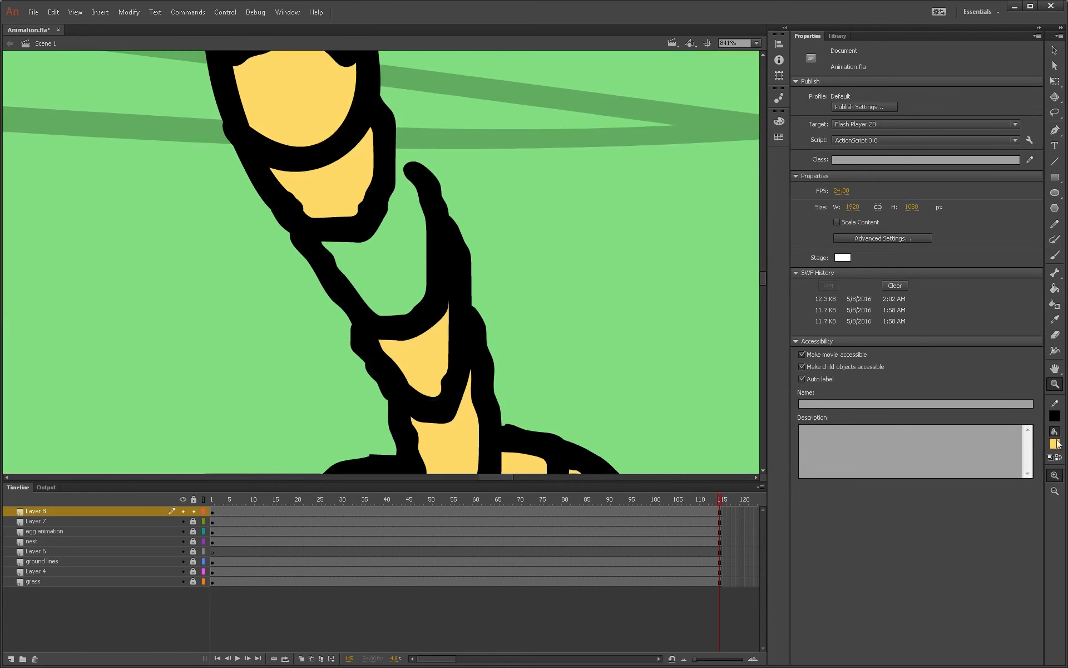
left_click(1057, 459)
key("b")
left_click_drag(398, 145, 417, 188)
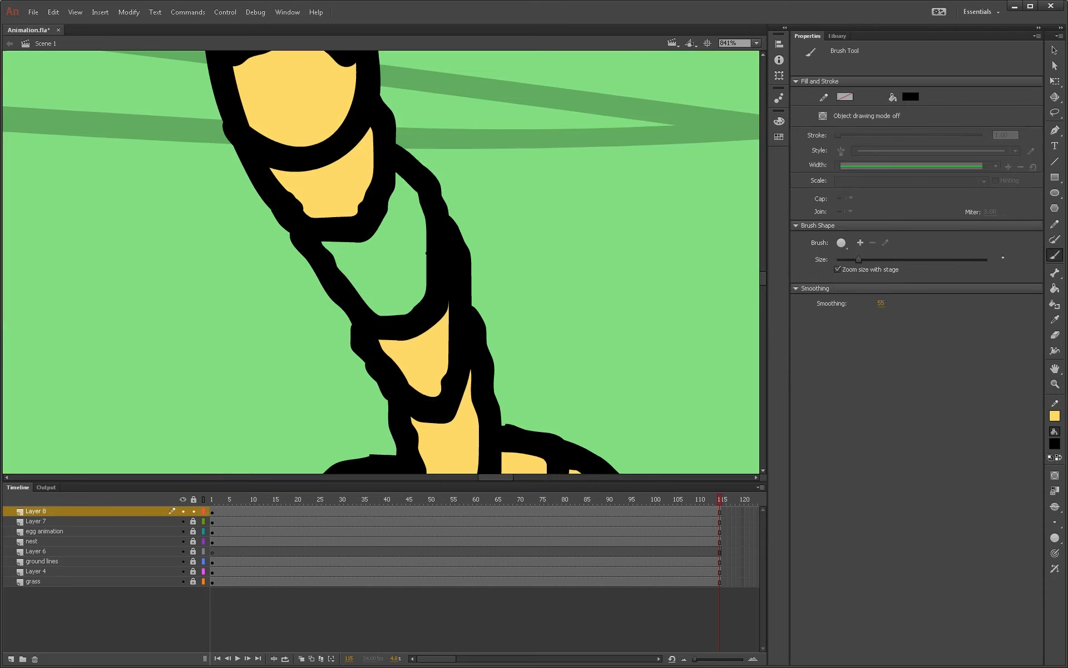
left_click(1057, 457)
key("k")
left_click(405, 271)
Step: Convert the leg drawing on Layer 8 to a movie clip symbol named chickenleg with its registration at the top centre
key("z")
left_click(489, 269, "alt")
left_click(489, 274, "alt")
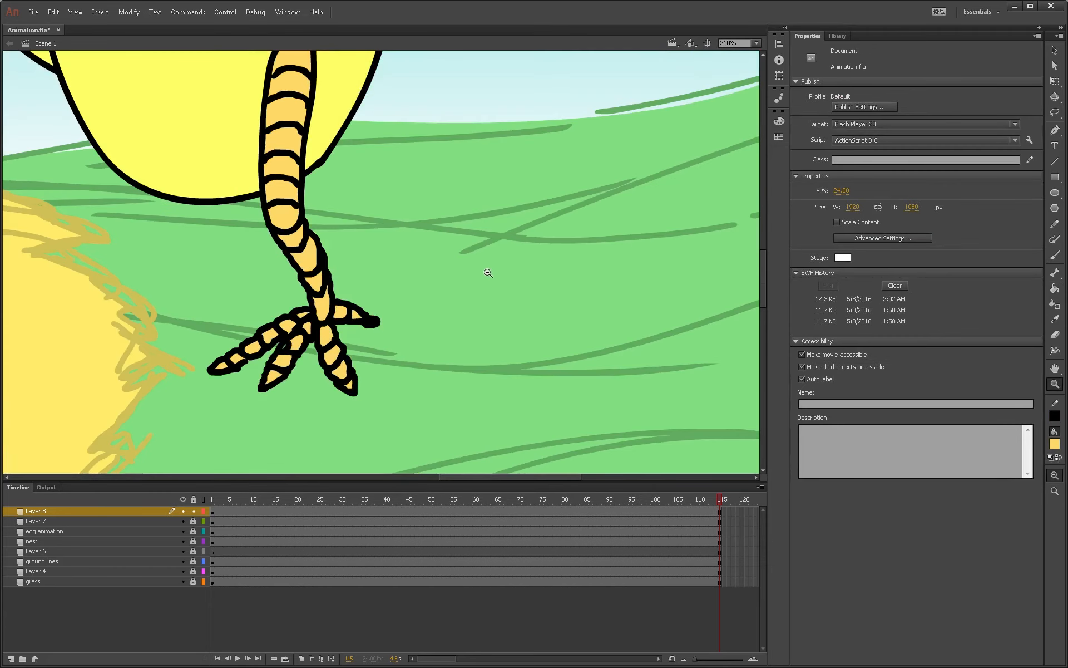
left_click(482, 290, "alt")
left_click(444, 306, "alt")
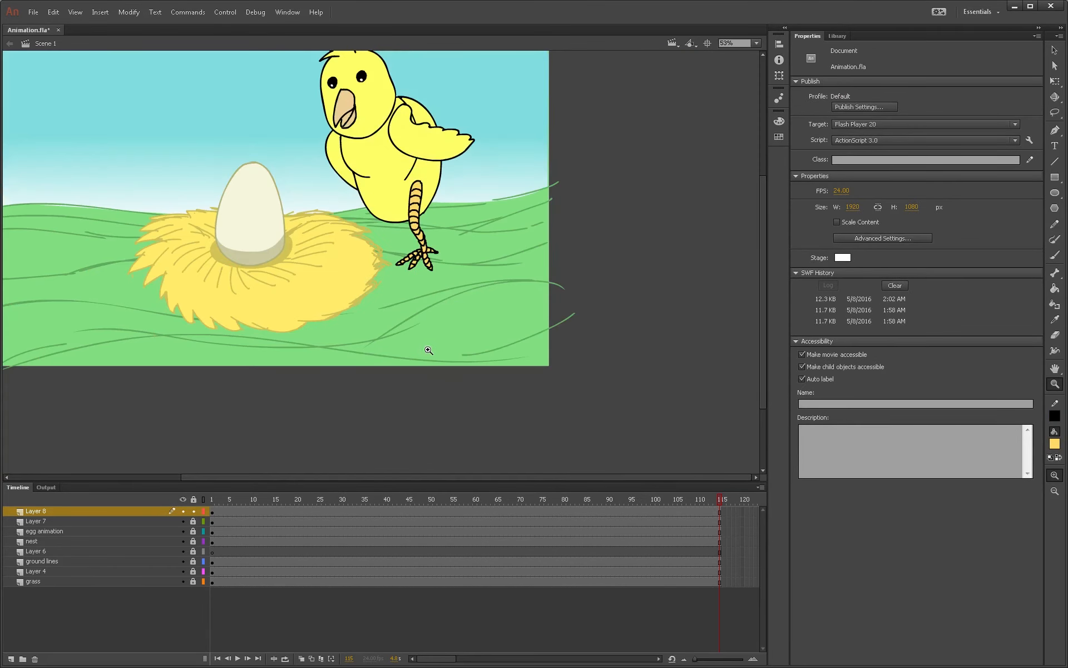
scroll(429, 349, "up", 3)
scroll(428, 349, "down", 5)
scroll(429, 350, "up", 4)
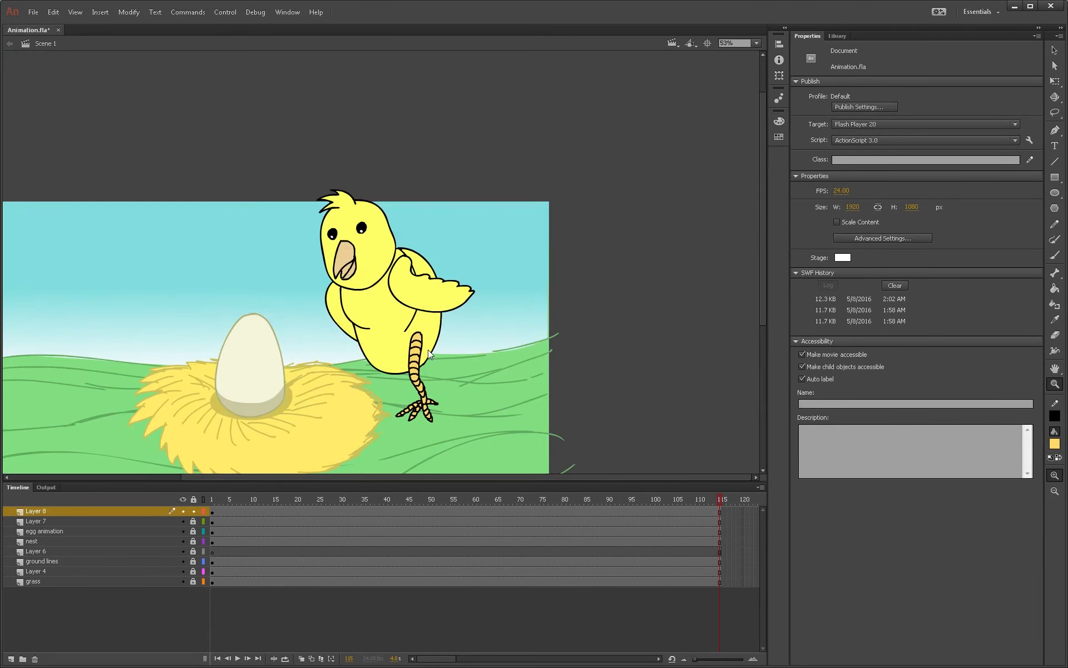
scroll(428, 349, "down", 5)
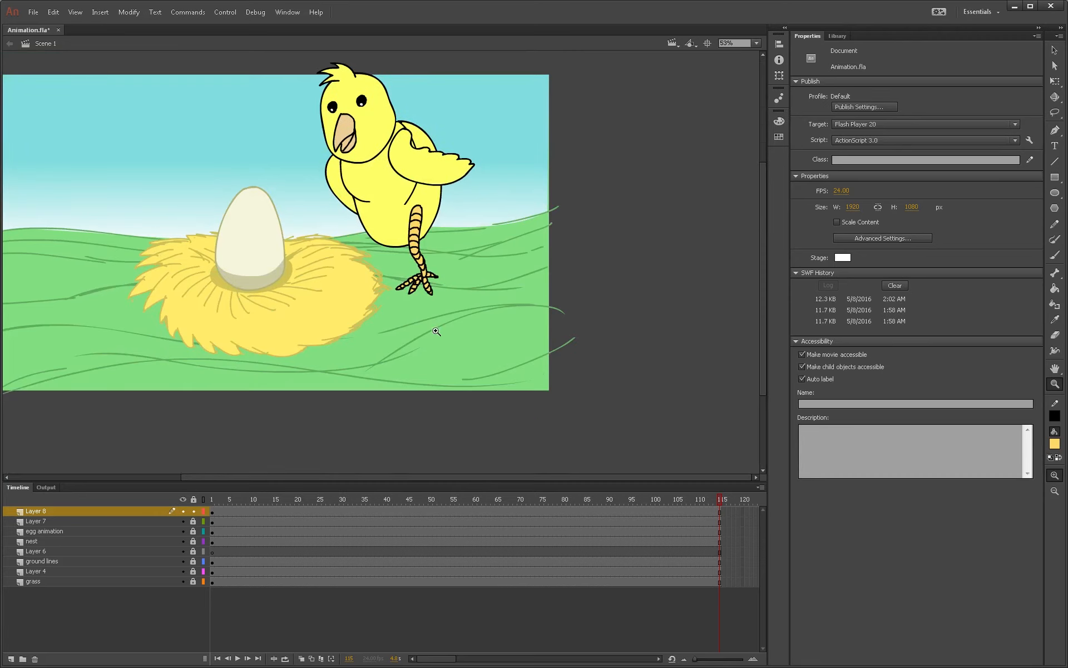
key("v")
left_click(127, 506)
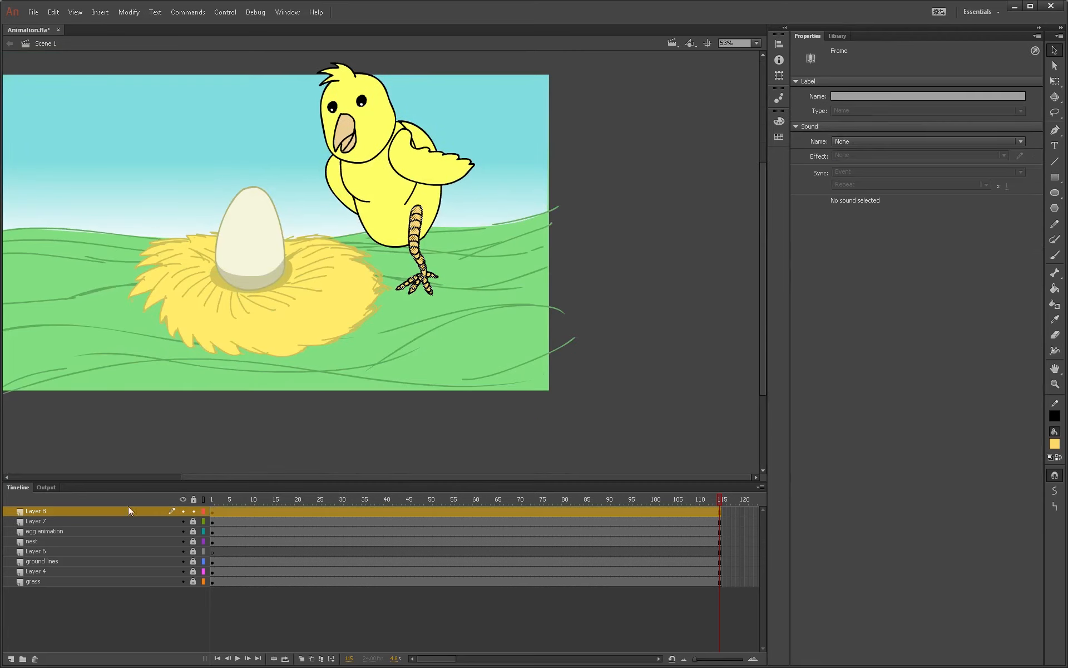
key("F8")
type("chi")
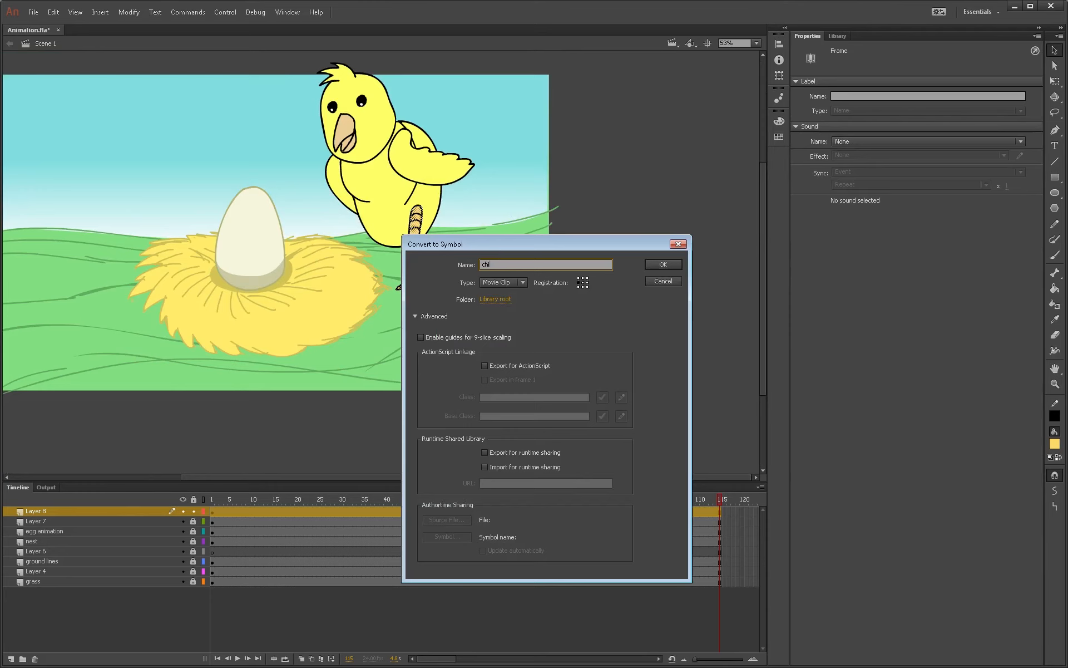
type("ckenleg")
left_click(582, 278)
left_click(663, 264)
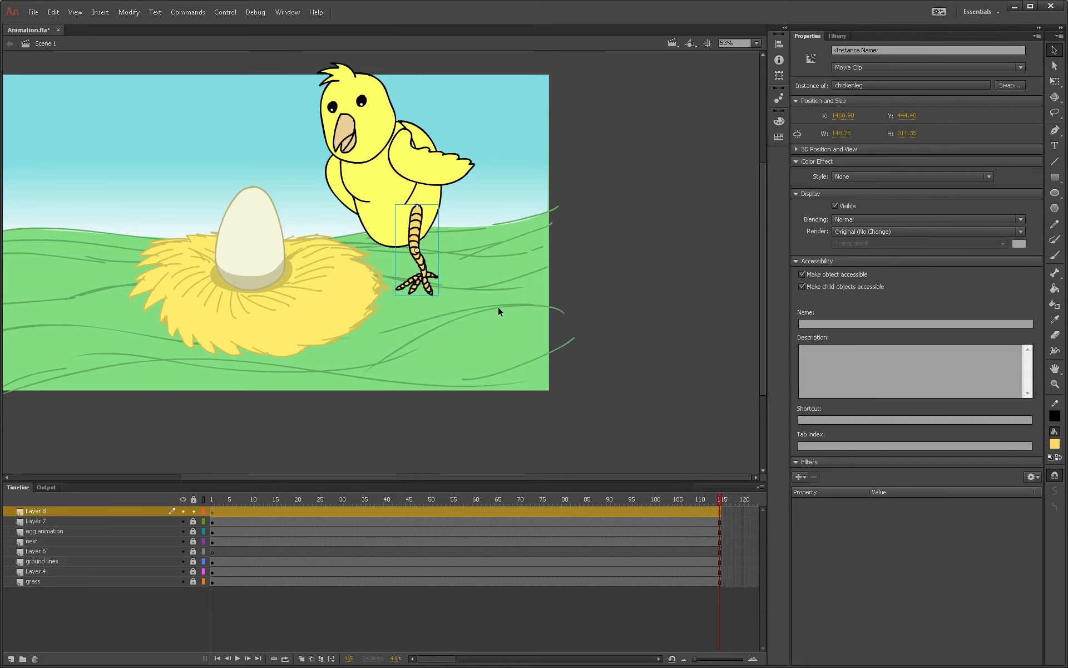
Step: Move the leg's transformation point to its top end and duplicate the leg to the left, beneath the other side of the body
key("q")
double_click(416, 251)
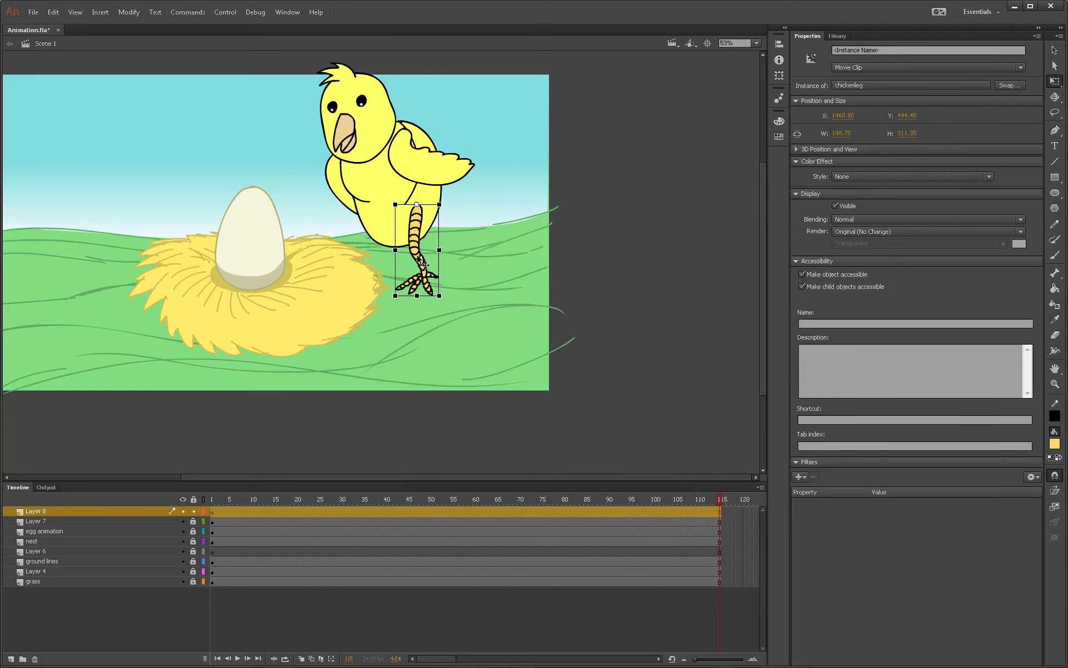
key("v")
left_click(486, 238)
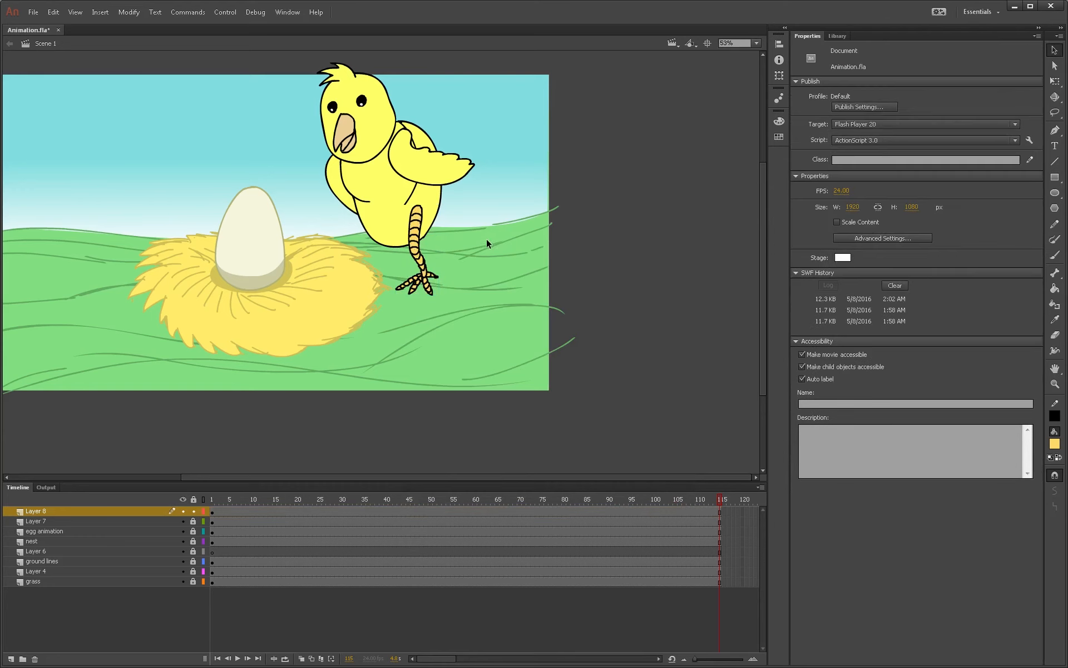
left_click(429, 283)
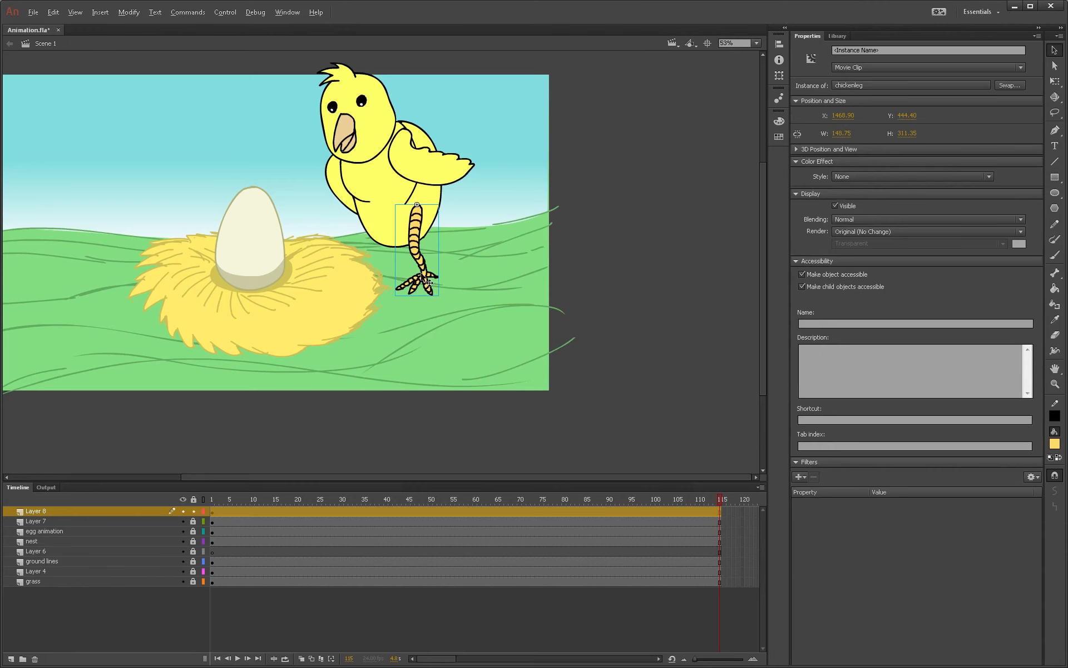
left_click_drag(429, 283, 373, 287)
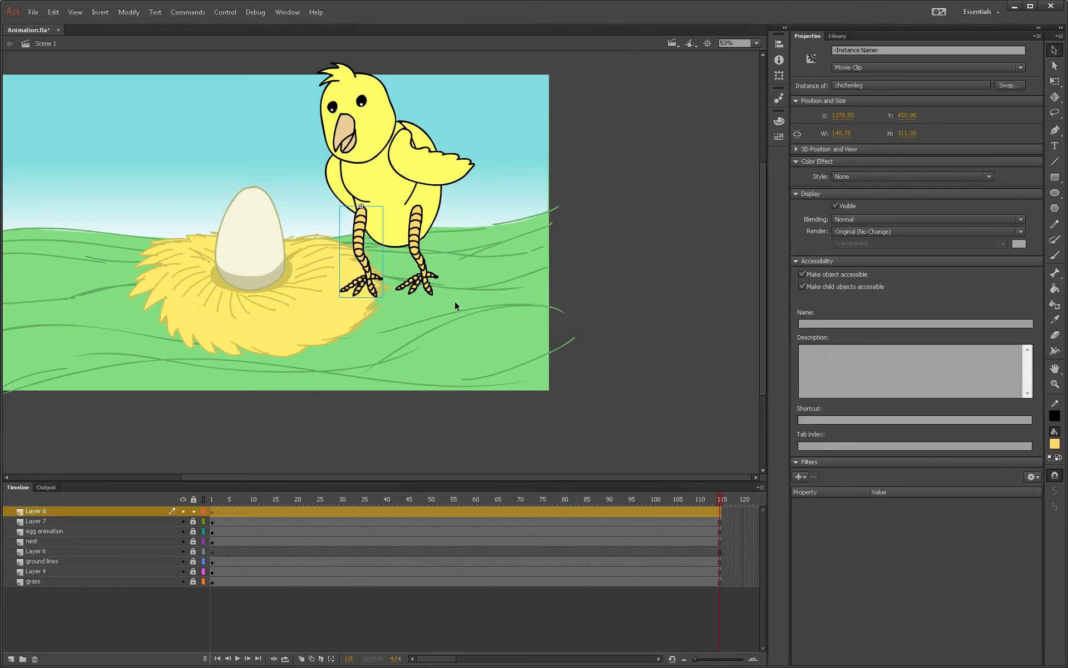
Step: Move both legs from Layer 8 to Layer 7, pasting them in place, with Layer 8 locked and Layer 7 unlocked
left_click(426, 271, "shift")
key("Delete")
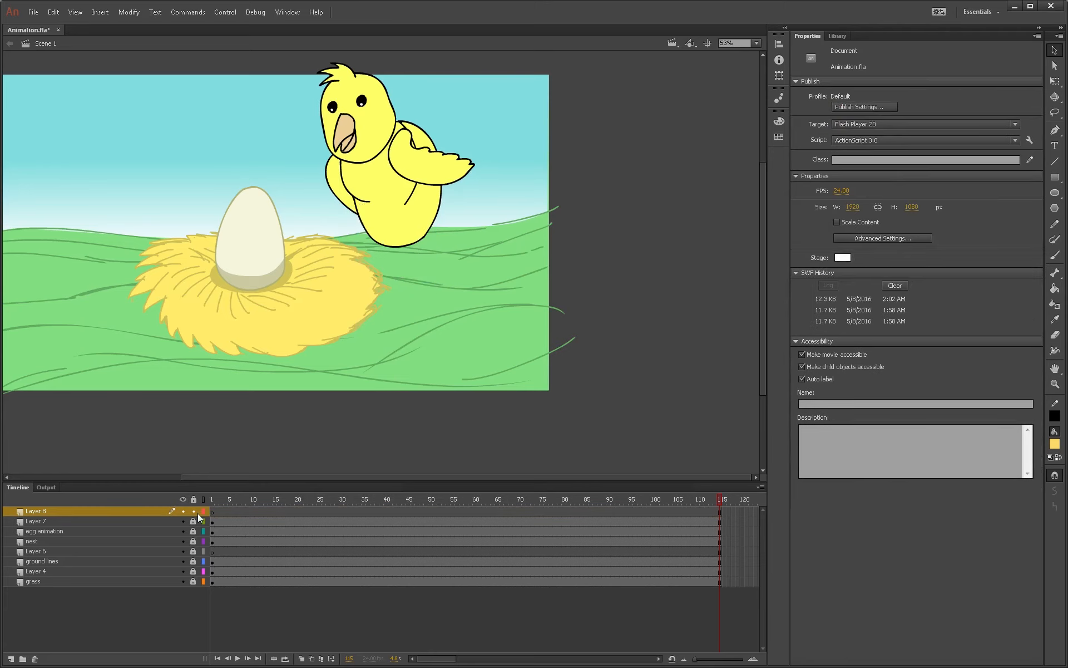
left_click(163, 522)
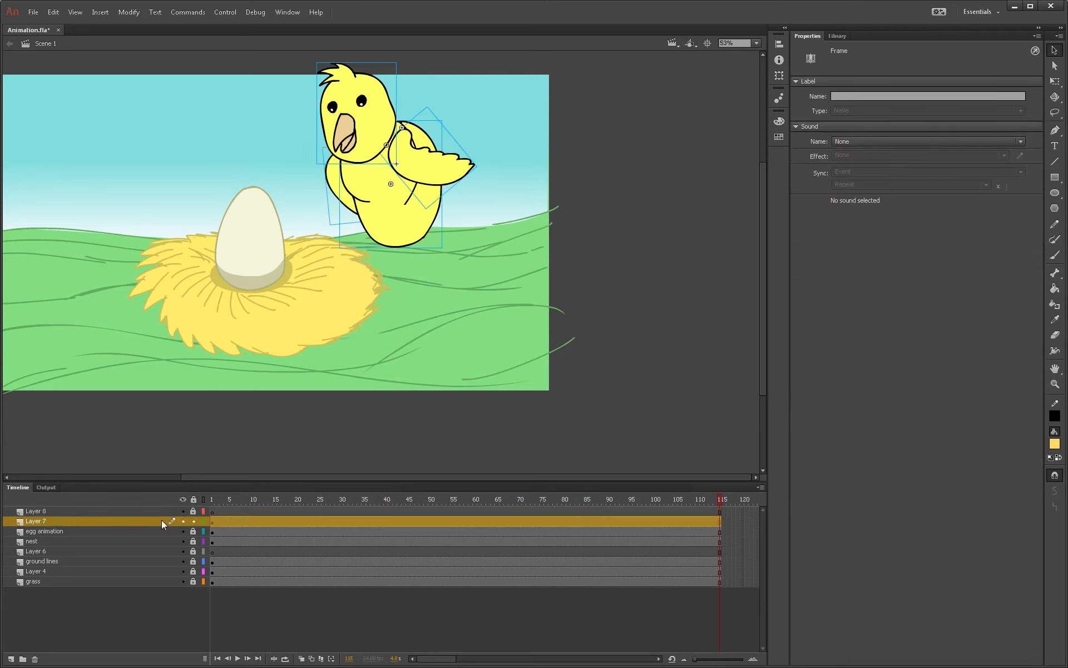
key("ctrl+shift+v")
left_click(425, 370)
Step: Send the left leg to the back so it sits behind the chicken's body
left_click(383, 288)
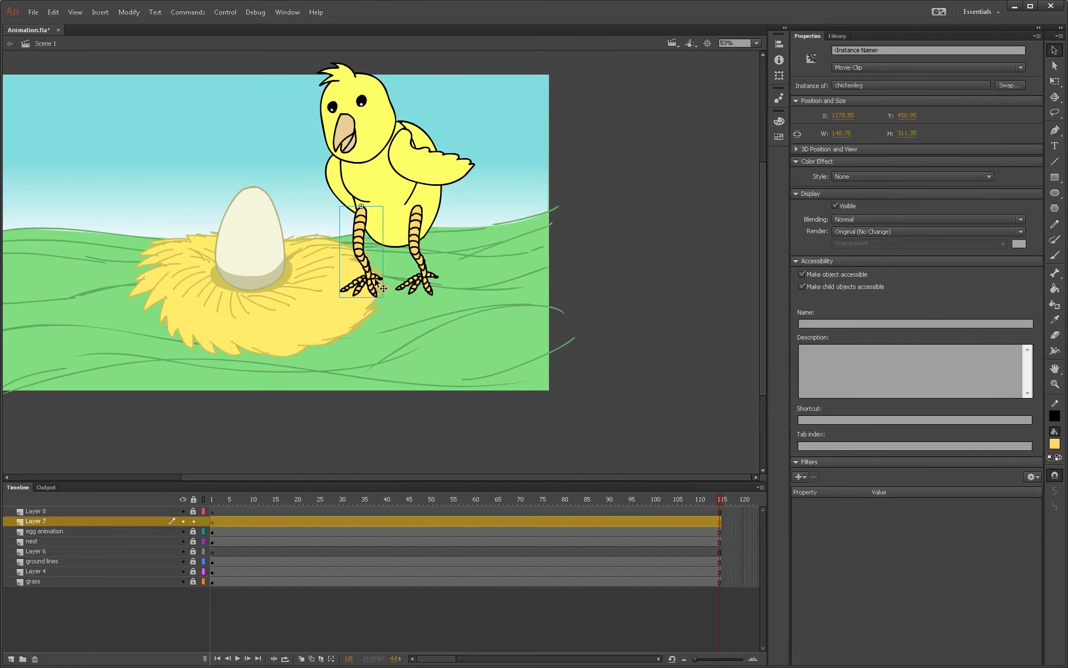
key("ctrl+shift+Down")
left_click(404, 271)
Step: Shift both legs together upward and slightly to the right so they attach to the lower body
left_click(369, 275)
left_click(421, 269, "shift")
key("shift+Up")
key("shift+Up")
key("shift+Up")
key("shift+Up")
key("shift+Right")
key("shift+Right")
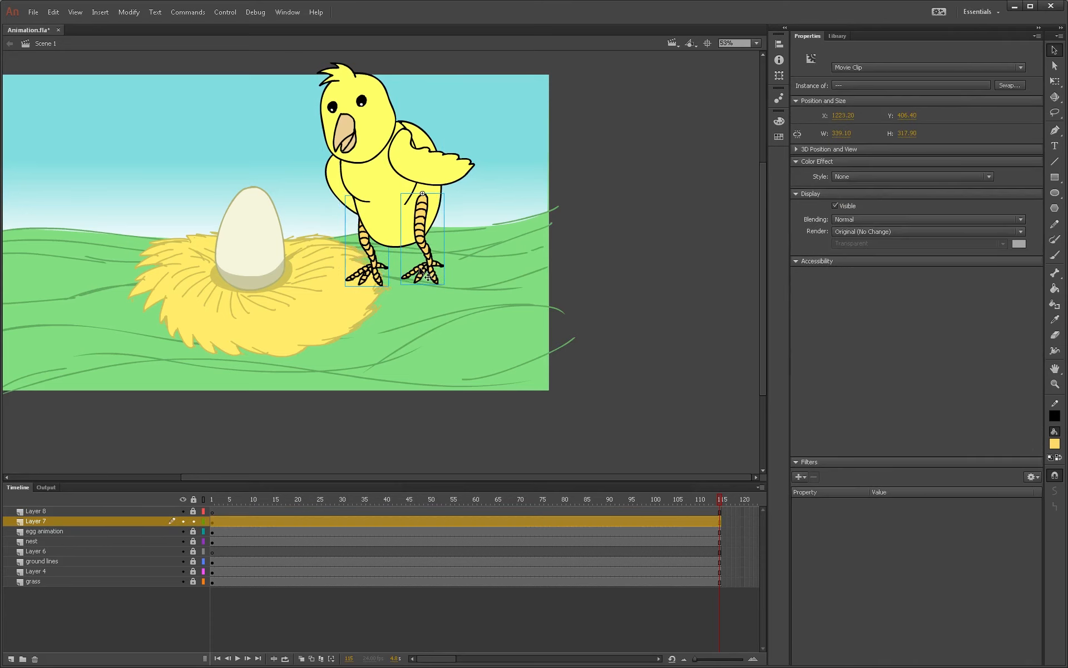
left_click(492, 241)
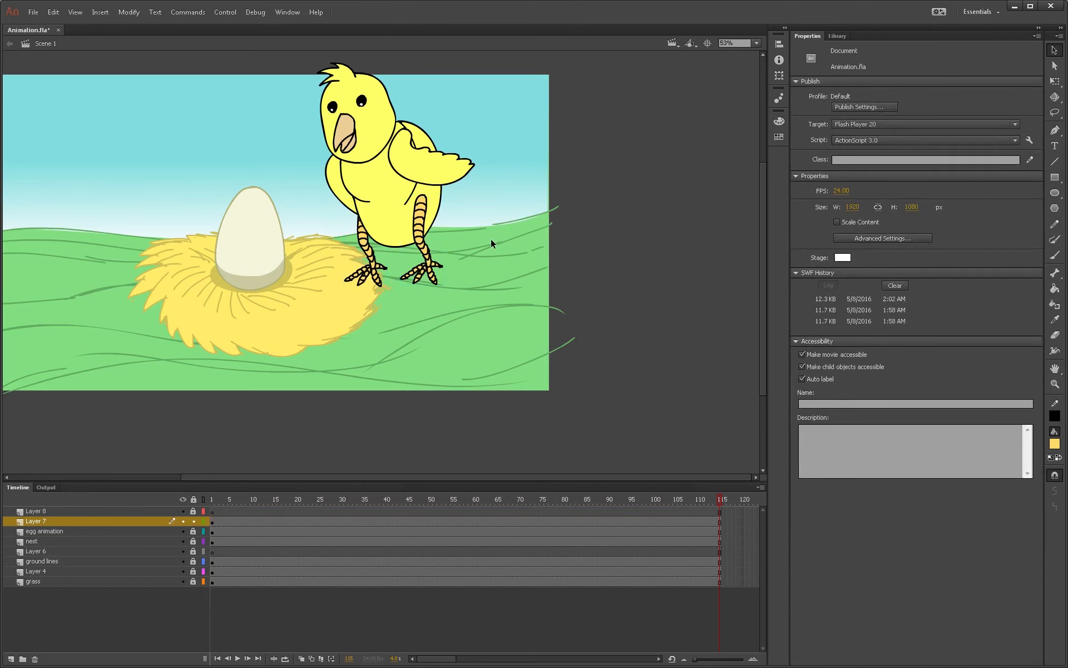
left_click(380, 281)
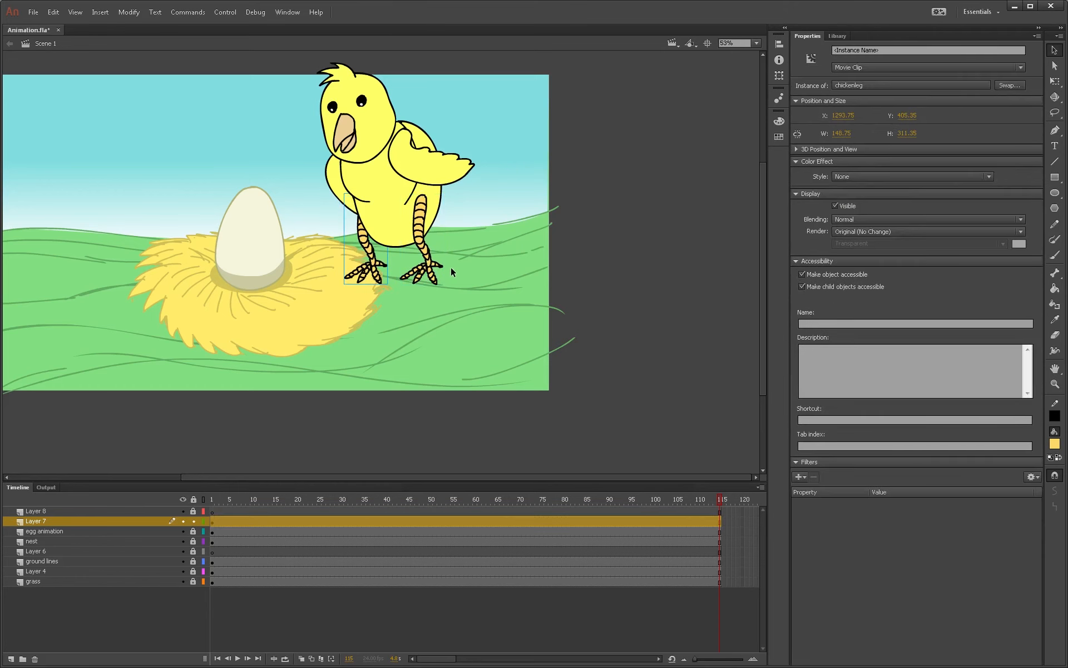
left_click(452, 272)
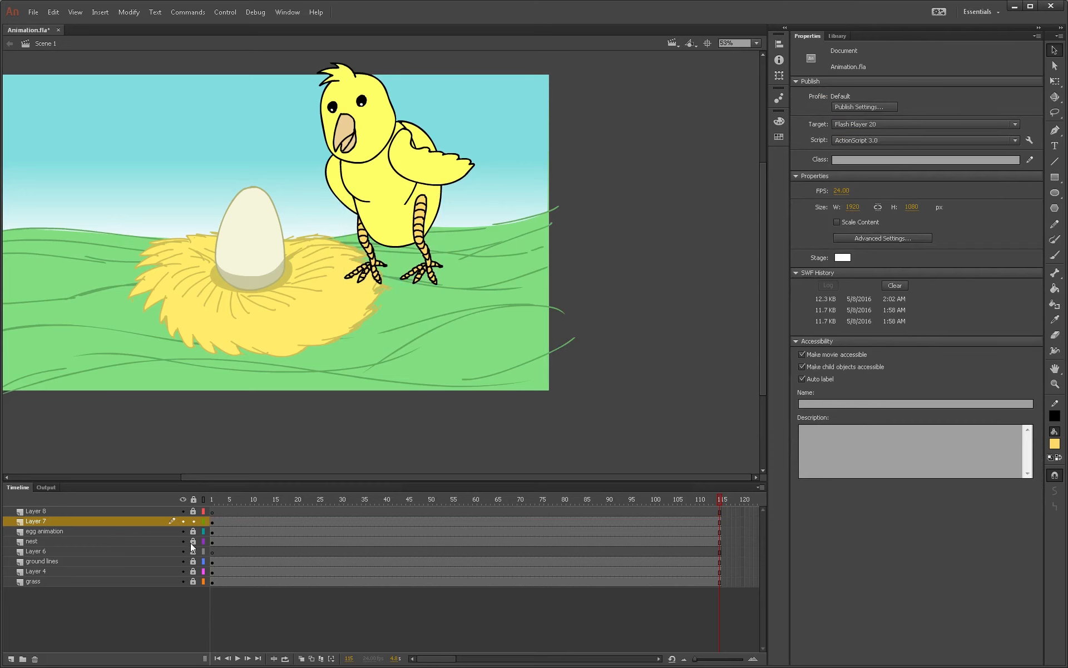
Step: Convert all the chicken parts on Layer 7 to a movie clip named chicken with its registration at the bottom centre
left_click(123, 521)
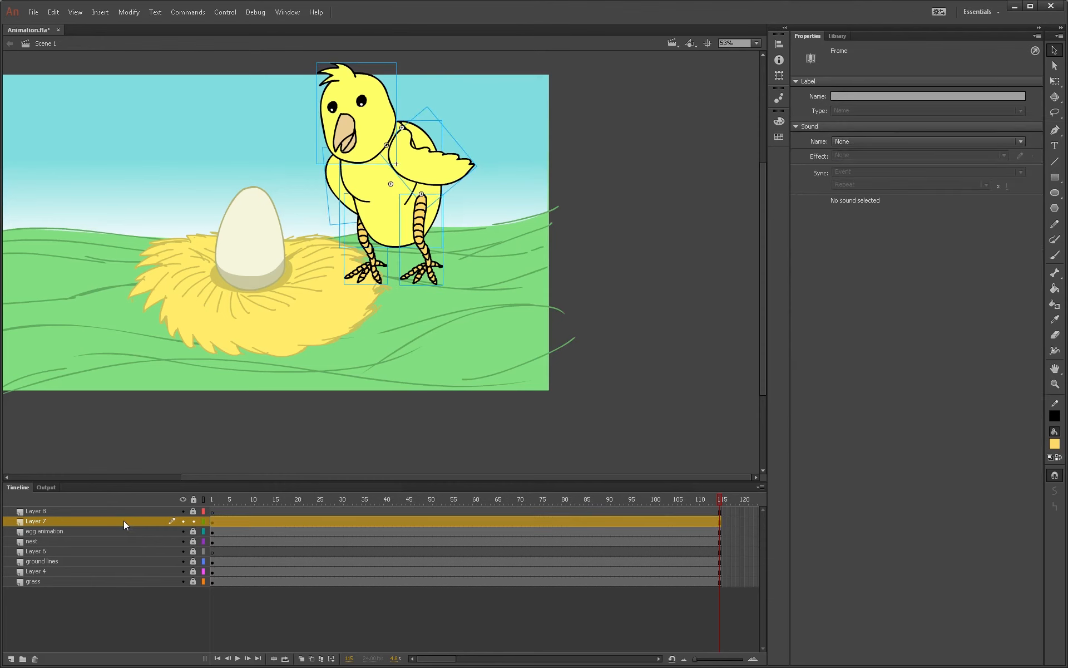
key("F8")
type("chicken")
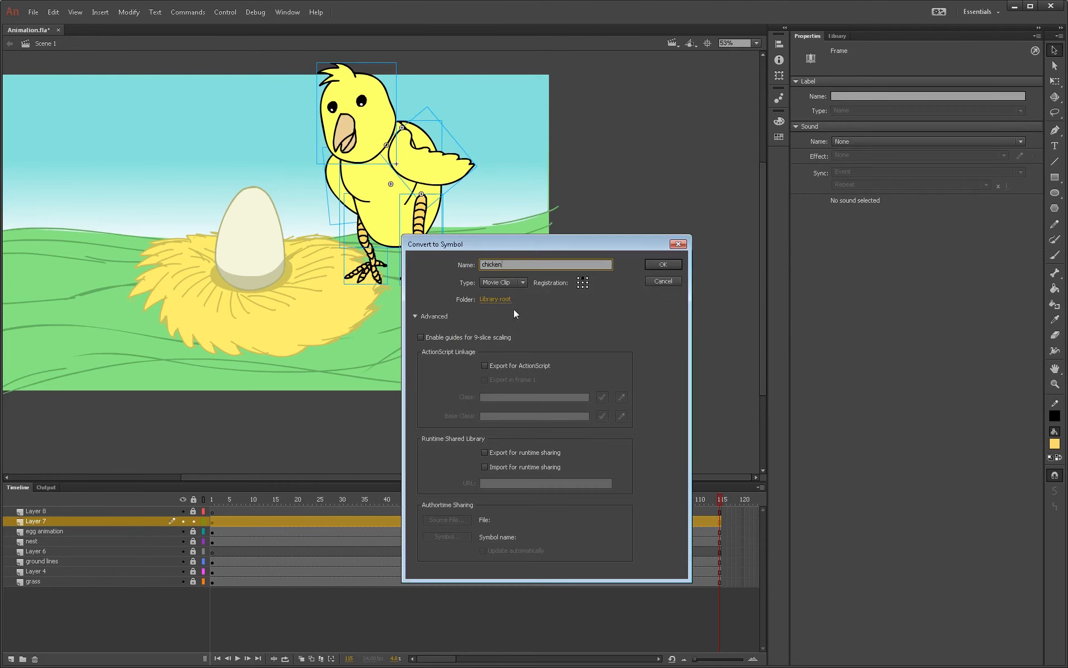
left_click(581, 288)
left_click(663, 264)
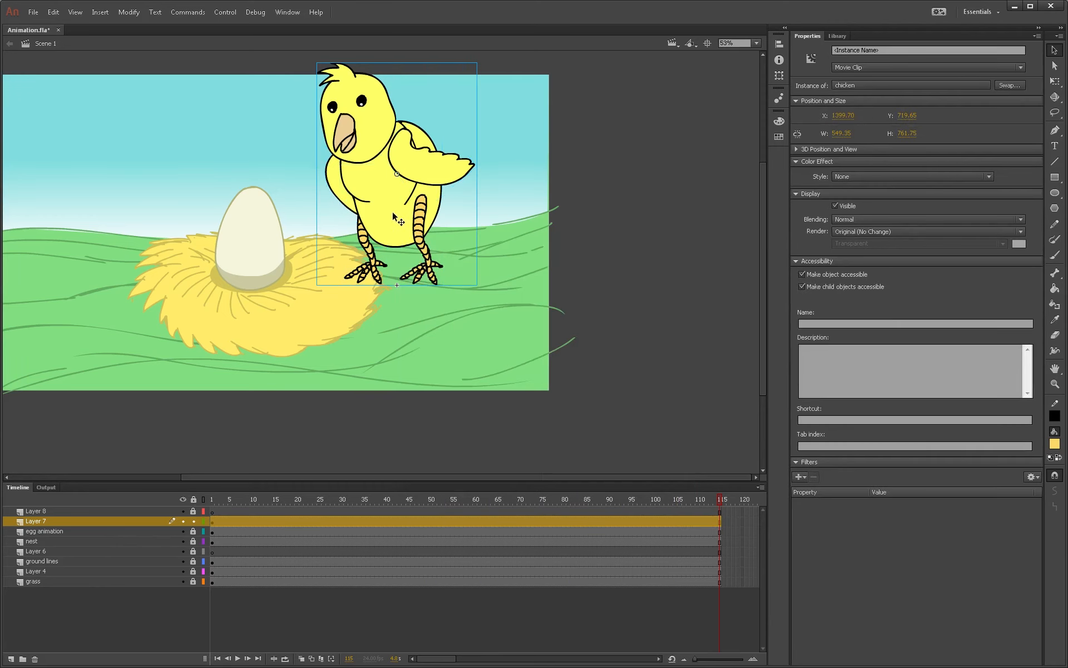
Step: Open the chicken symbol for editing in place and distribute its parts to separate layers
double_click(409, 181)
right_click(388, 187)
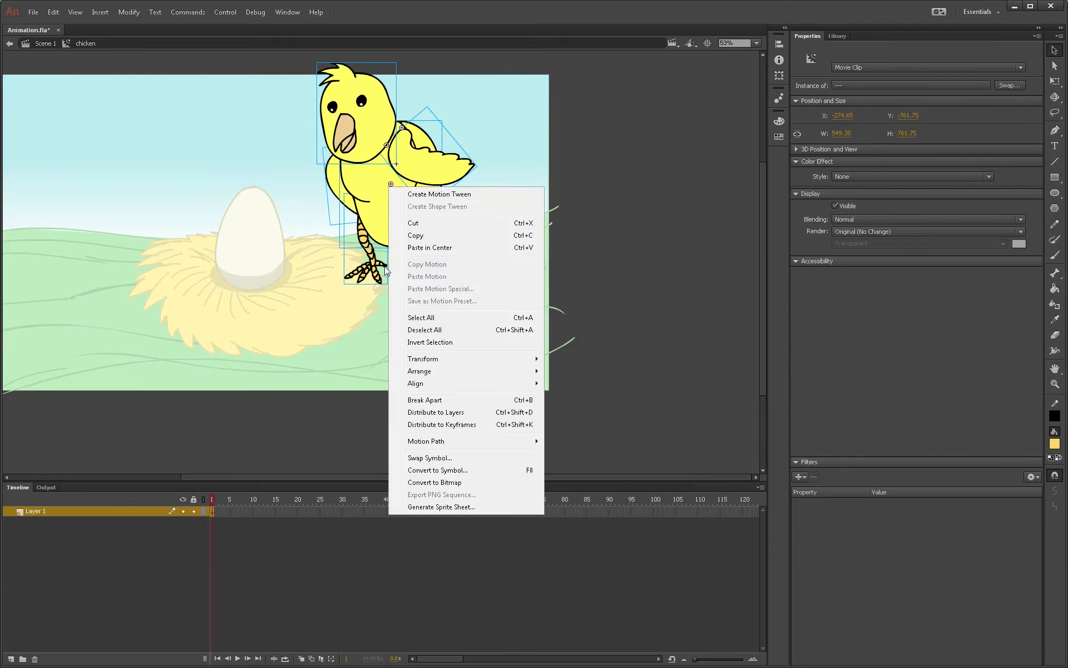
left_click(431, 412)
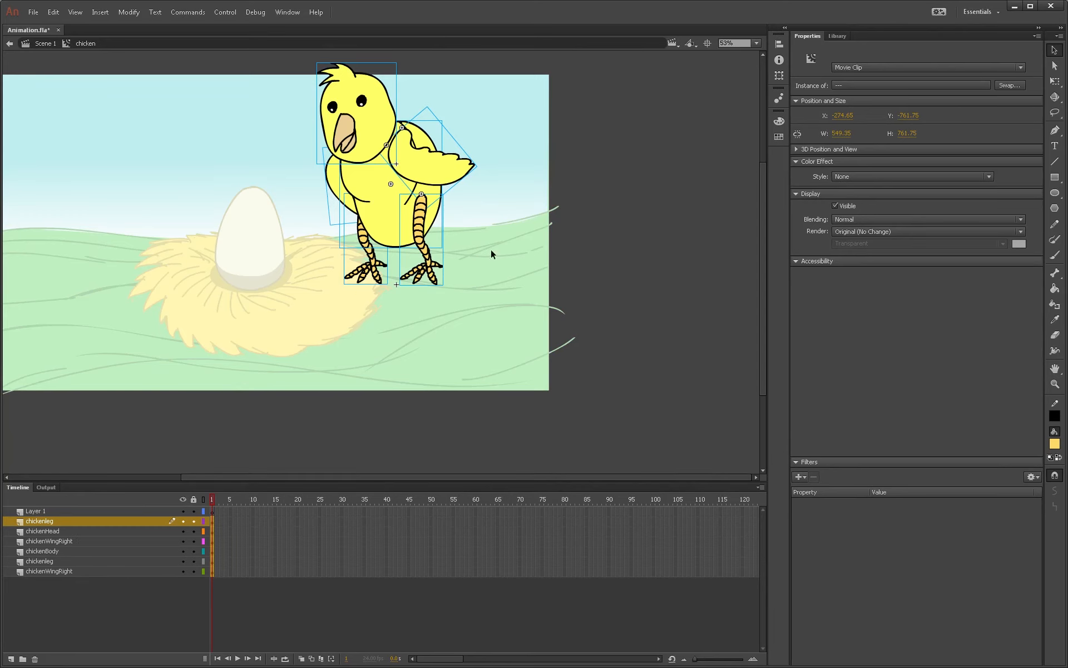
Step: Extend all layers inside the chicken symbol to frame 24
left_click(450, 318)
left_click(449, 185)
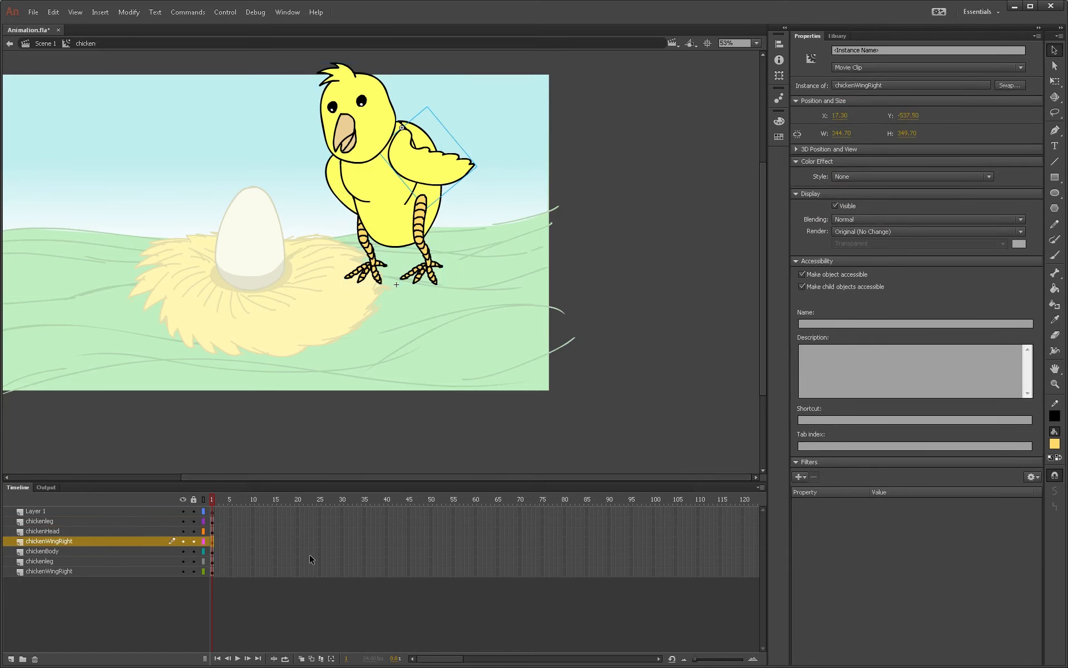
left_click_drag(318, 511, 325, 587)
left_click(306, 530)
left_click_drag(317, 512, 314, 580)
key("F6")
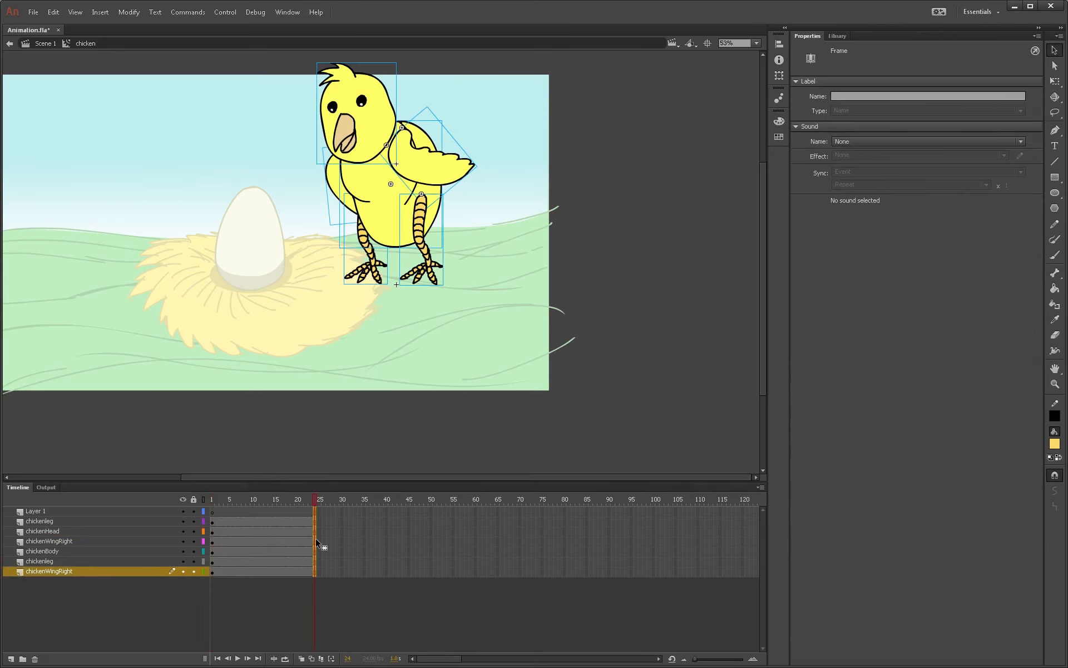
Step: Insert keyframes at frames 24 and 12 on the front wing's chickenWingRight layer
left_click(468, 179)
left_click(456, 171)
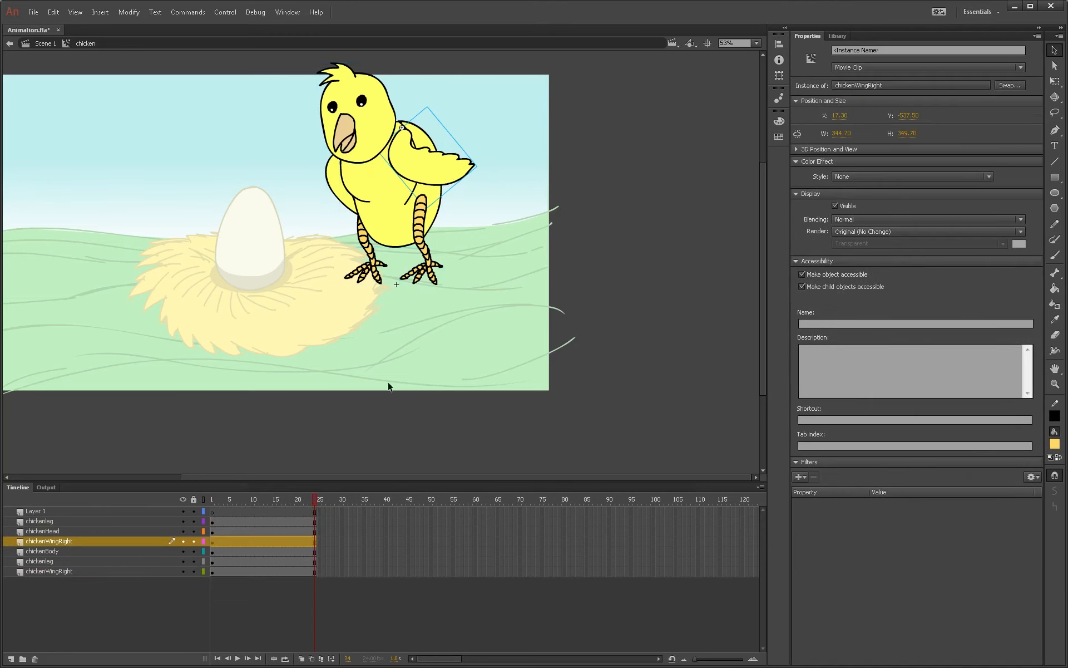
left_click(315, 540)
left_click(262, 541)
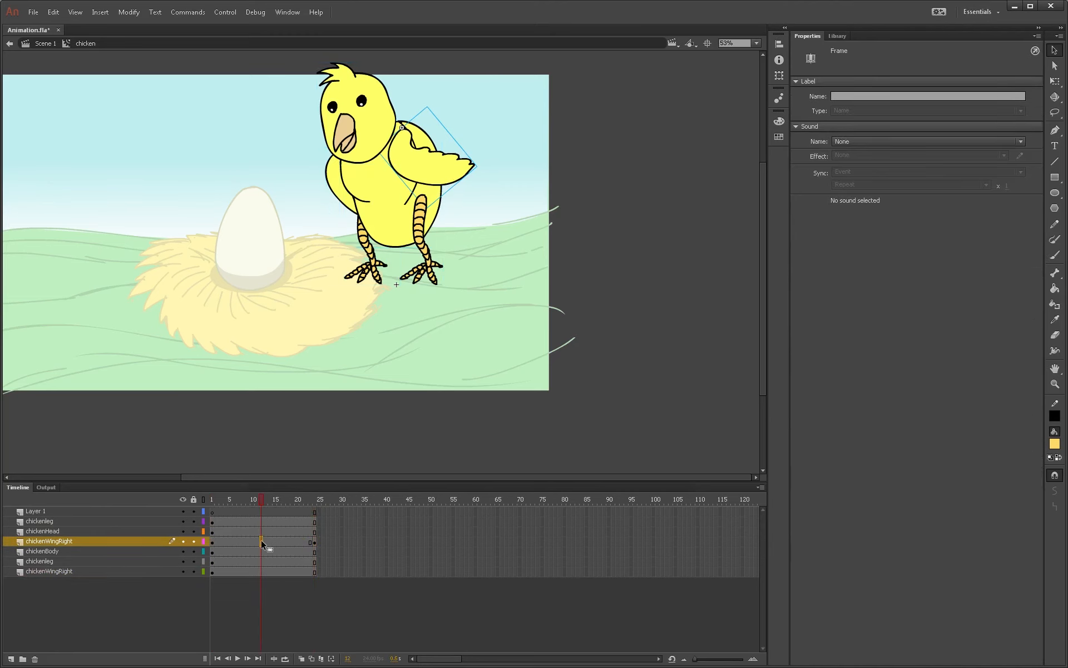
Step: Rotate the front wing upward around its shoulder at frame 12 with Free Transform
right_click(449, 179)
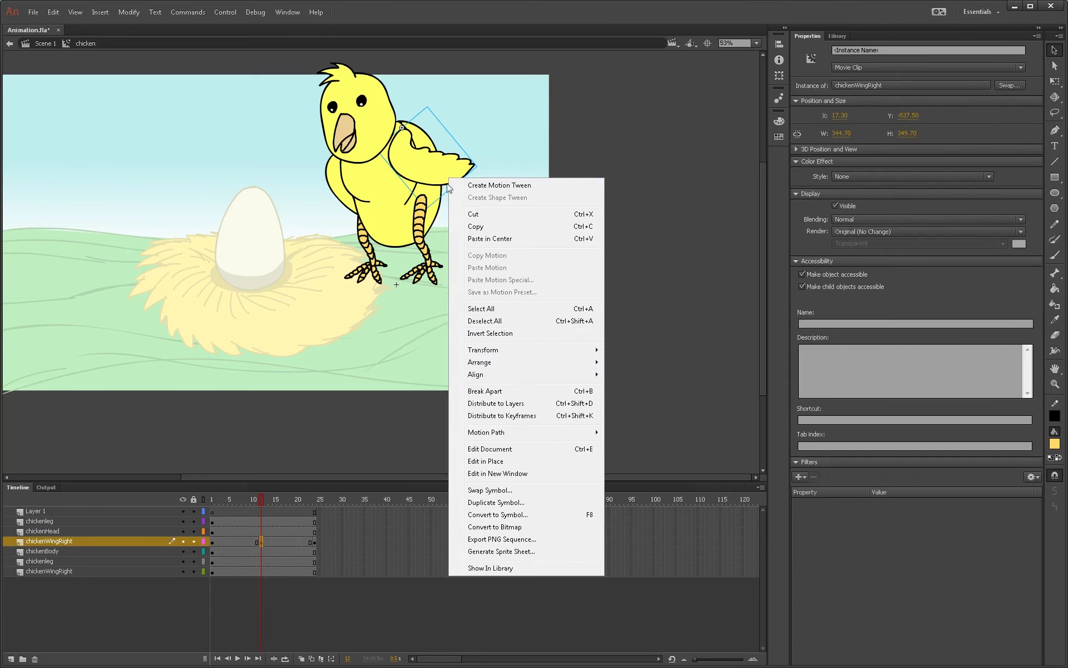
mouse_move(499, 350)
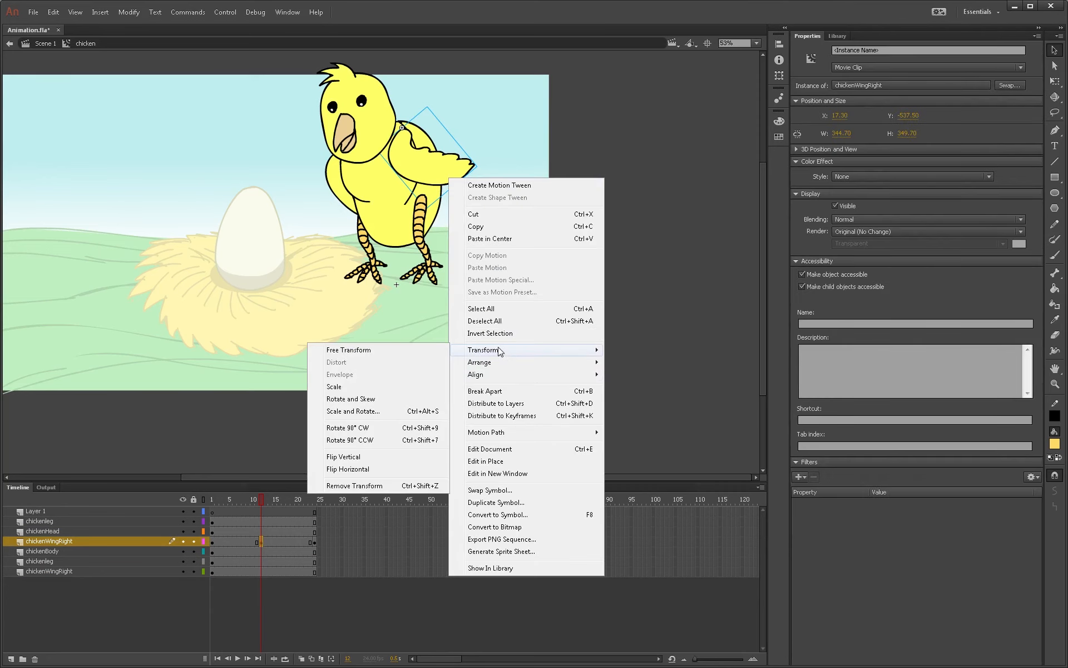
left_click(429, 353)
left_click_drag(483, 168, 496, 117)
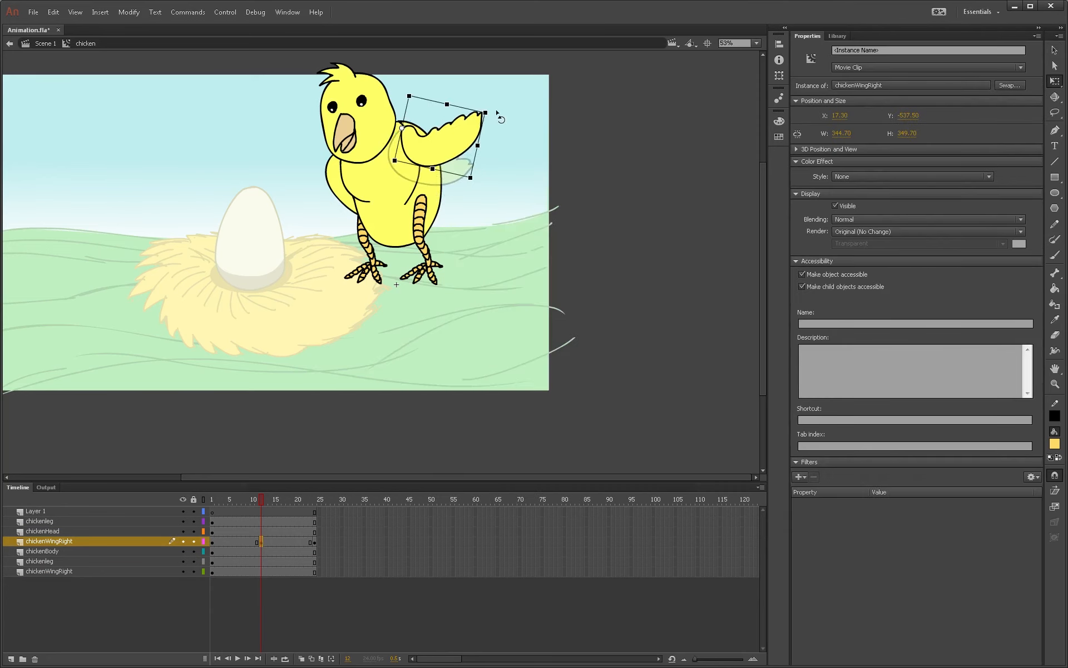
Step: Create classic tweens on both spans of the front wing's chickenWingRight layer
left_click_drag(248, 541, 281, 541)
right_click(281, 541)
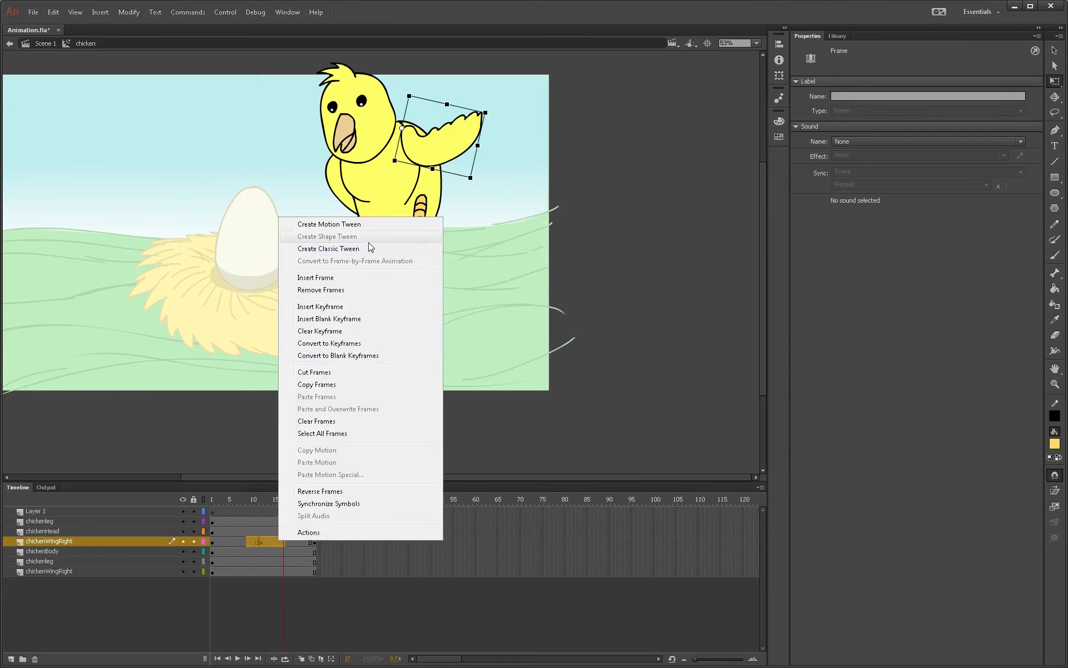
left_click(329, 248)
Step: Insert keyframes at frames 24 and 12 on the back wing's chickenWingRight layer
left_click(338, 188)
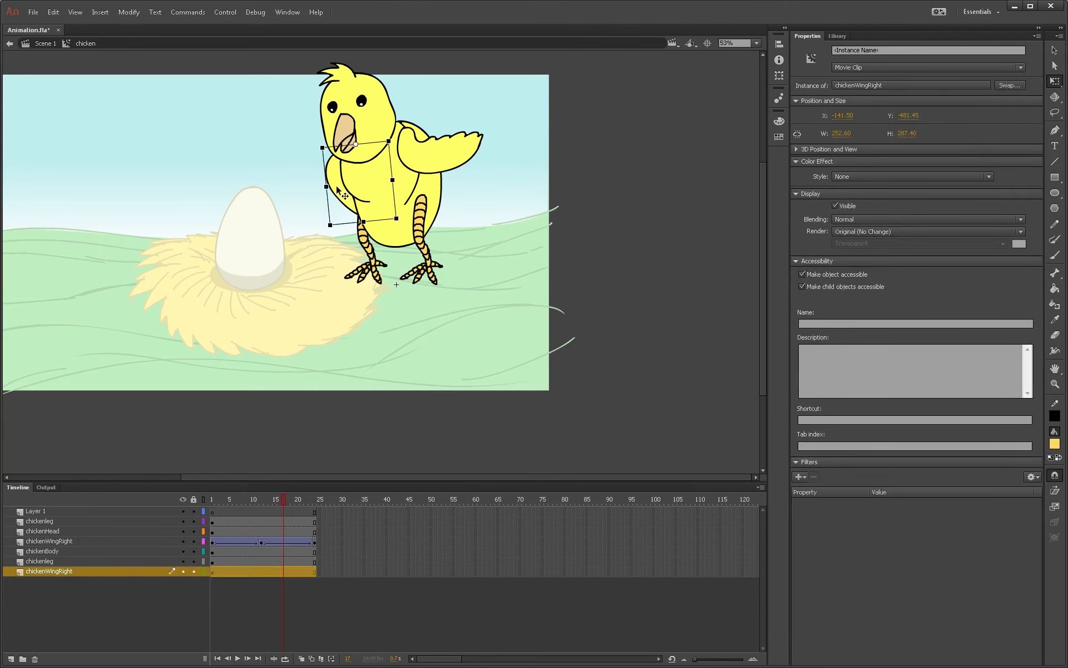
left_click(312, 569)
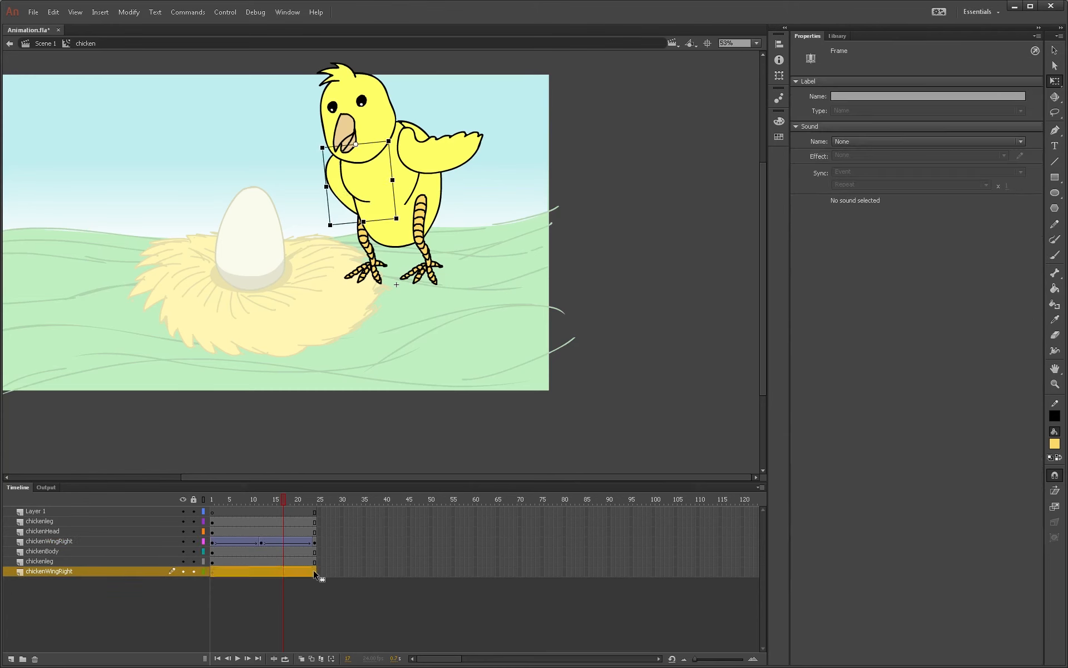
key("F6")
left_click(261, 572)
key("F6")
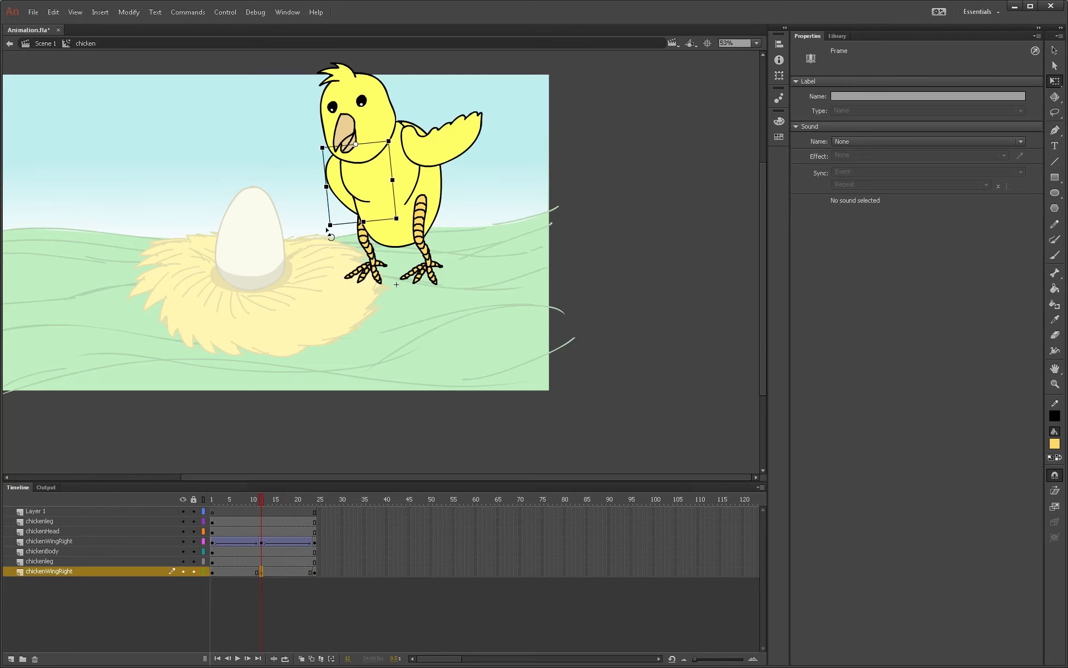
Step: Rotate the back wing at frame 12 and nudge it outward and slightly up from the body
left_click_drag(327, 229, 352, 238)
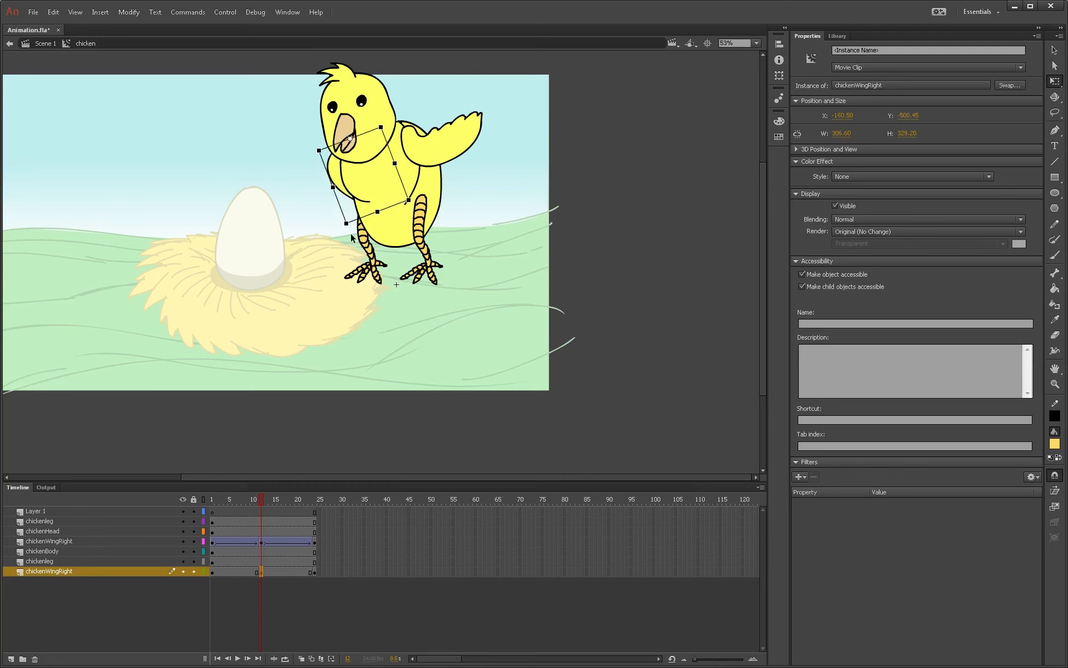
key("shift+Left")
key("shift+Up")
key("shift+Left")
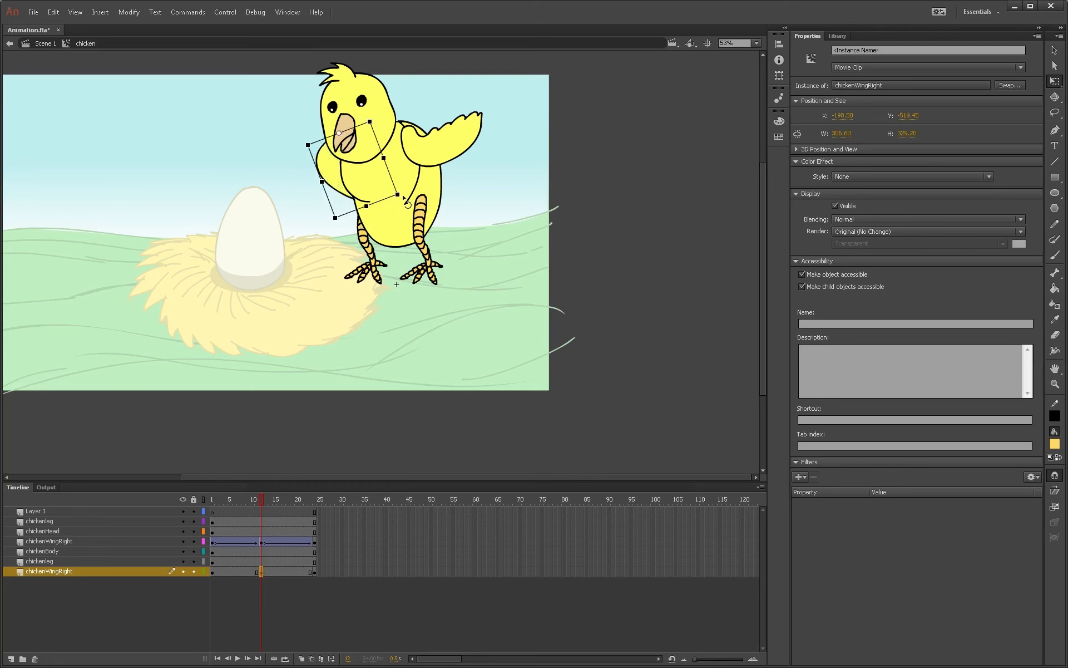
key("shift+Left")
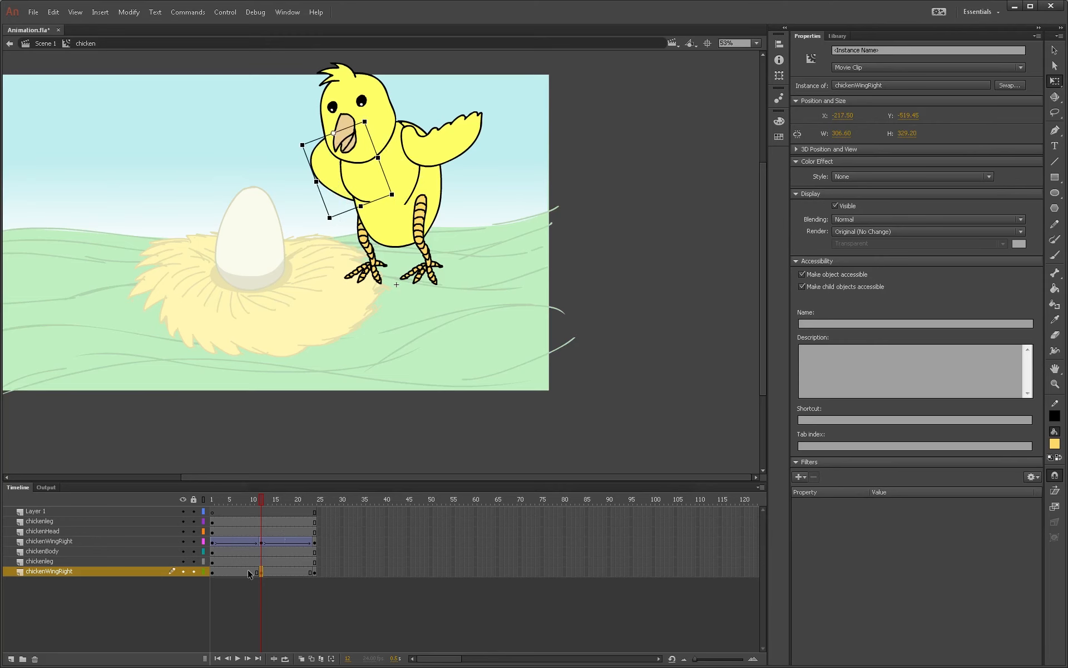
Step: Create classic tweens on both spans of the back wing's chickenWingRight layer
left_click_drag(250, 572, 292, 570)
right_click(291, 571)
left_click(369, 291)
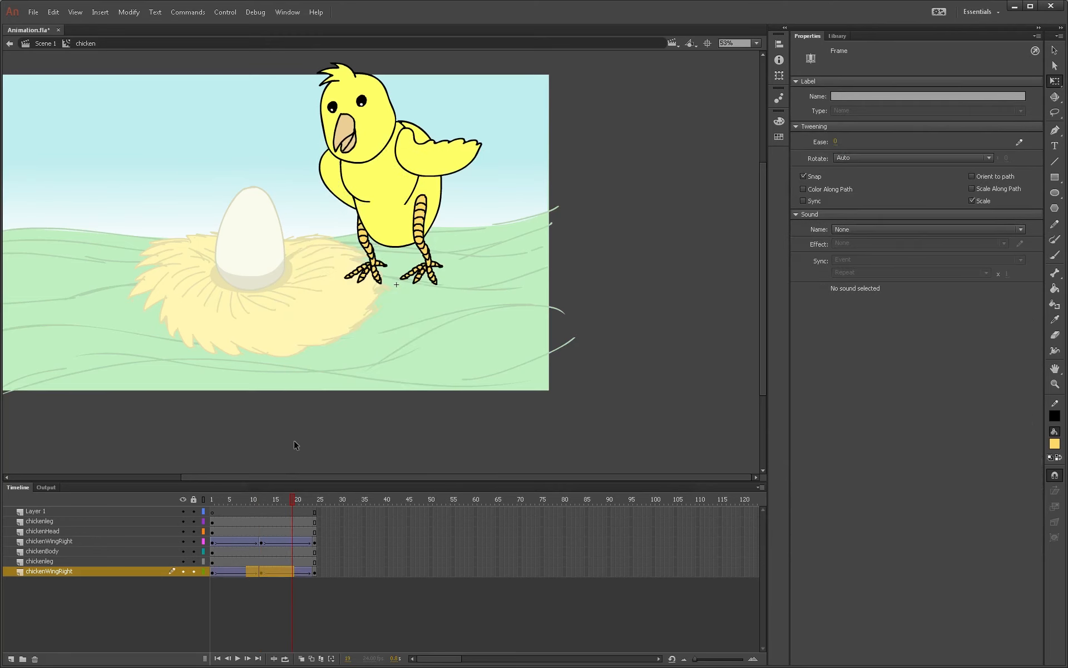
Step: Set the ease of both wings' tweens to 100 out before frame 12 and -100 in after it
left_click(230, 541)
left_click(230, 572, "ctrl")
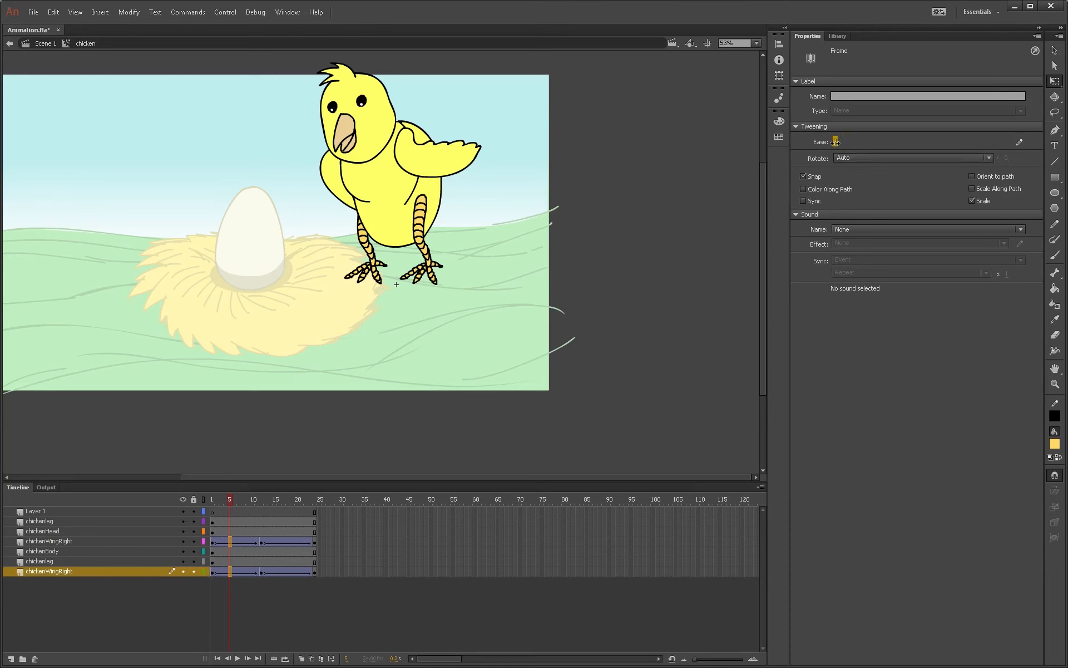
left_click_drag(835, 142, 1017, 129)
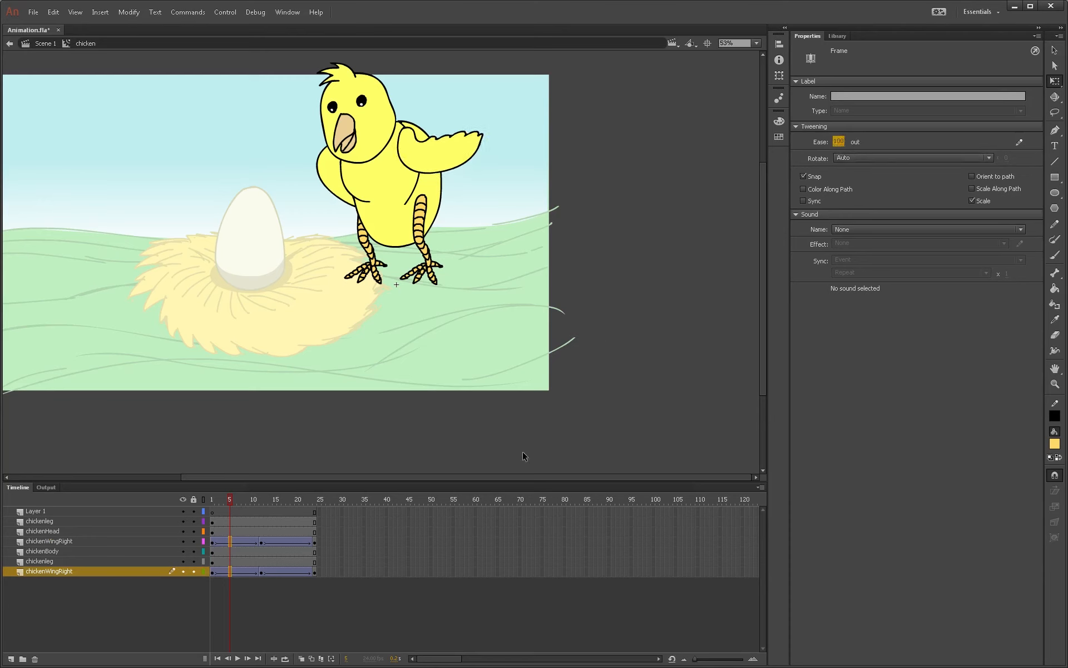
left_click(289, 542)
left_click(288, 571, "ctrl")
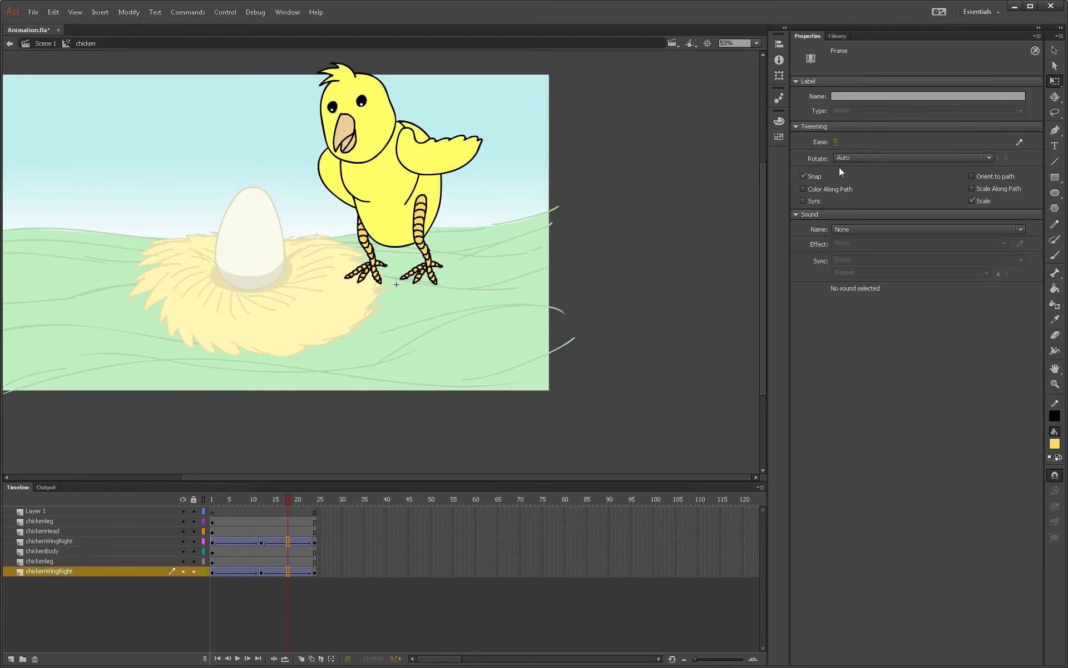
left_click_drag(838, 142, 673, 215)
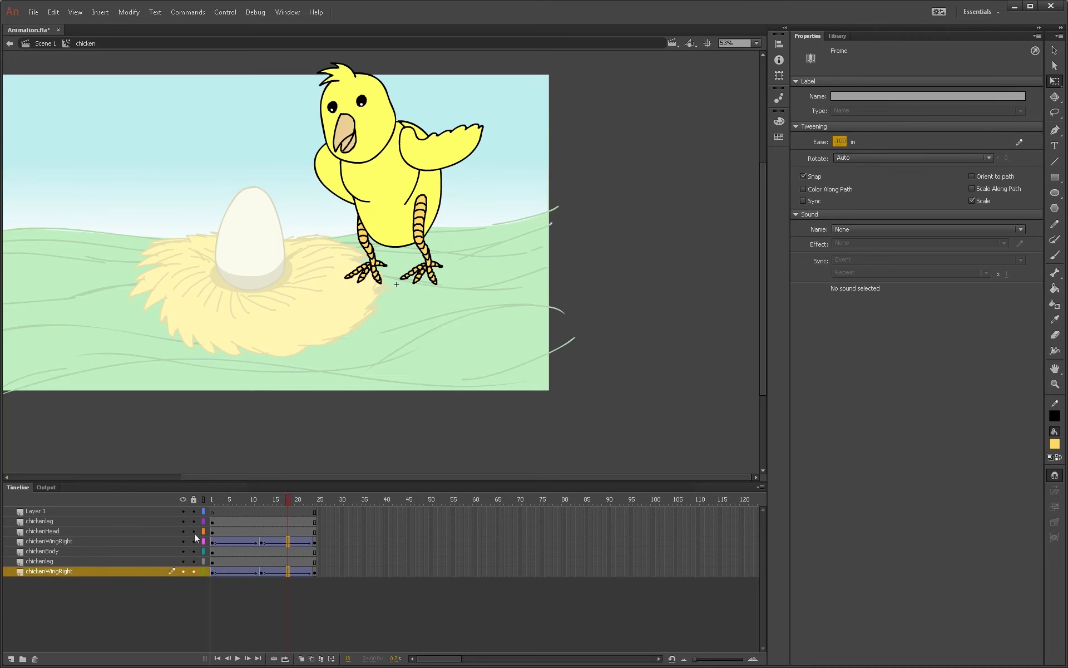
Step: Play the wing flap in the timeline, then test the movie and close the preview
left_click(211, 530)
key("Return")
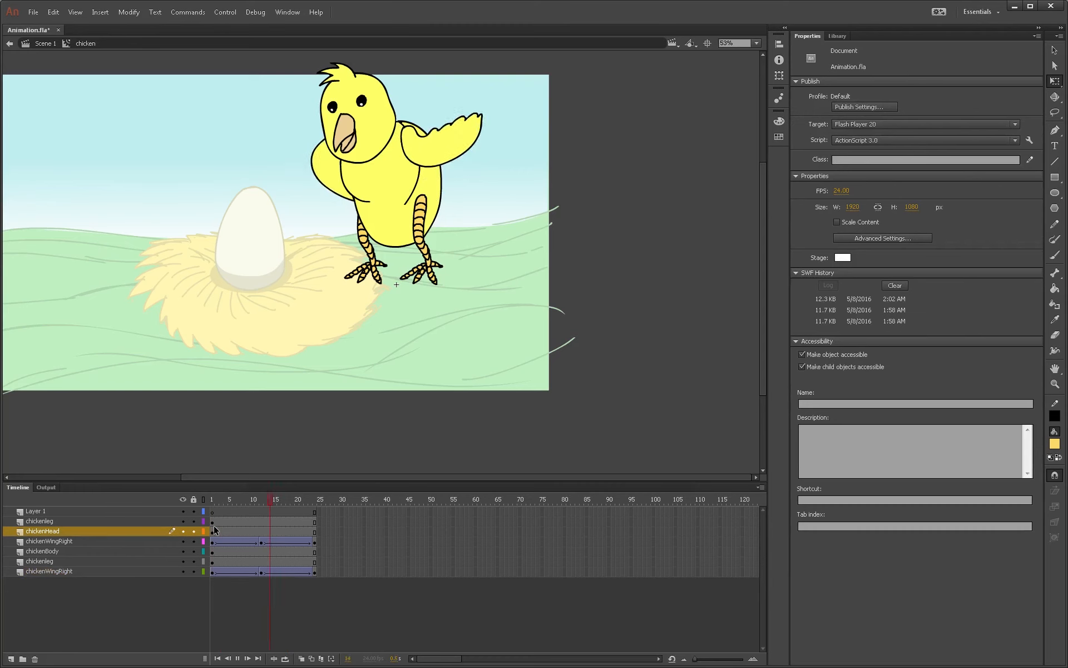
key("ctrl+Return")
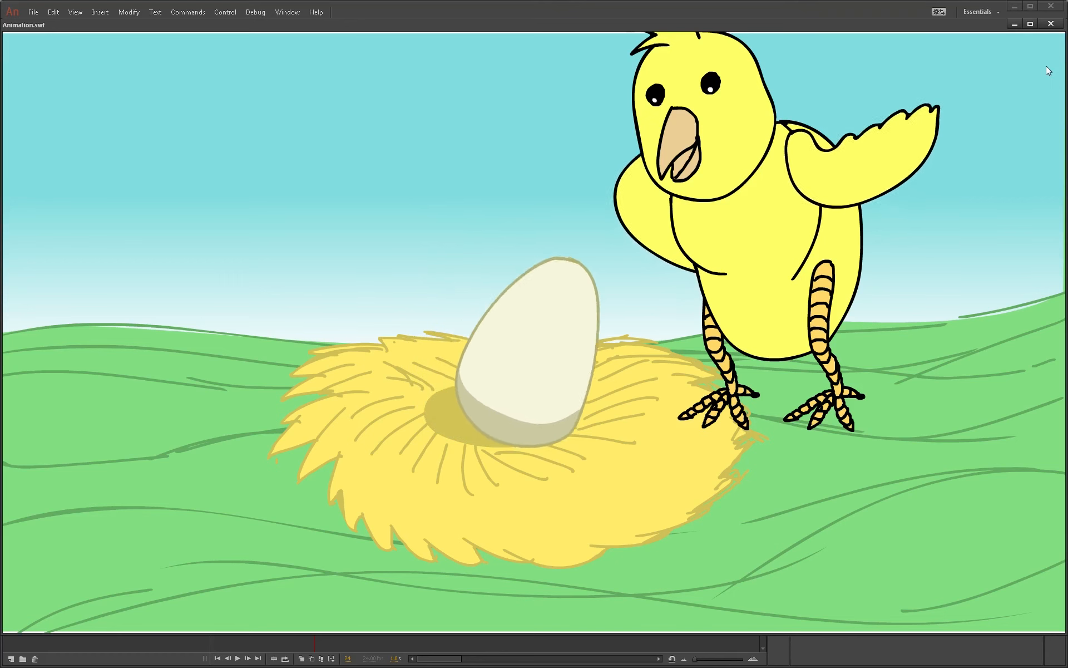
left_click(1051, 24)
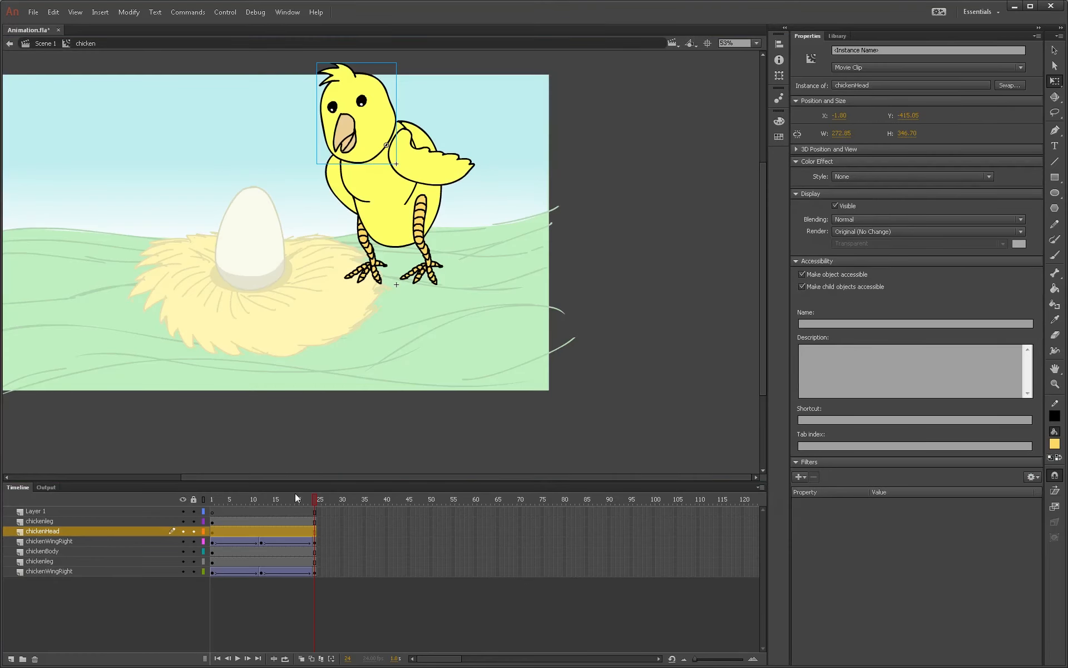
Step: Move the raised-wing keyframes on both chickenWingRight layers from frame 12 to frame 6
left_click(274, 523)
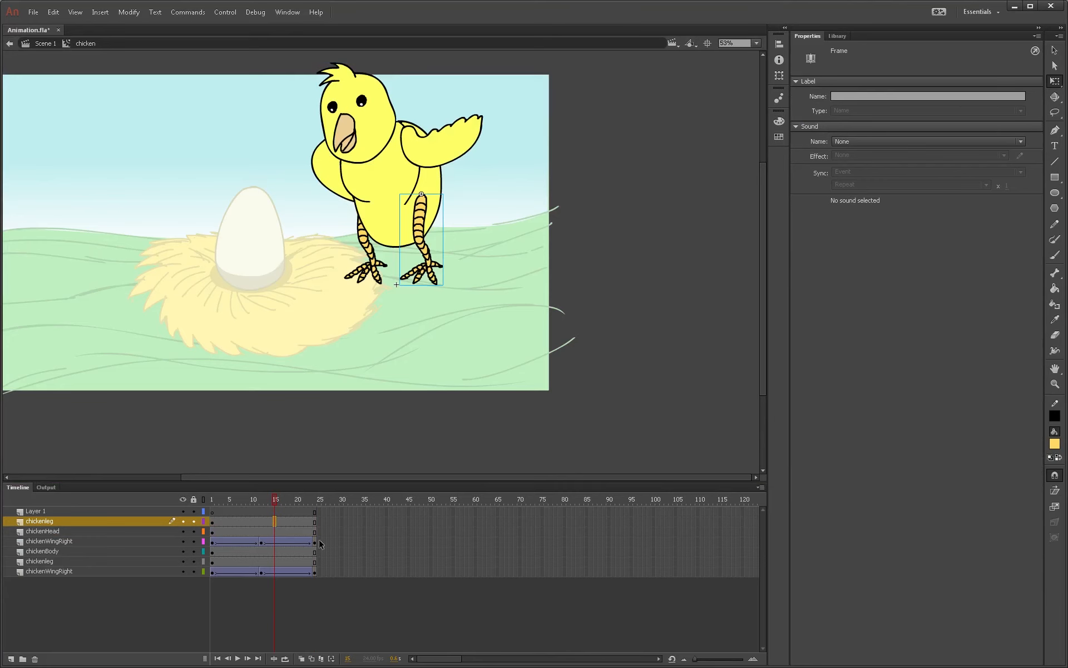
left_click(262, 543)
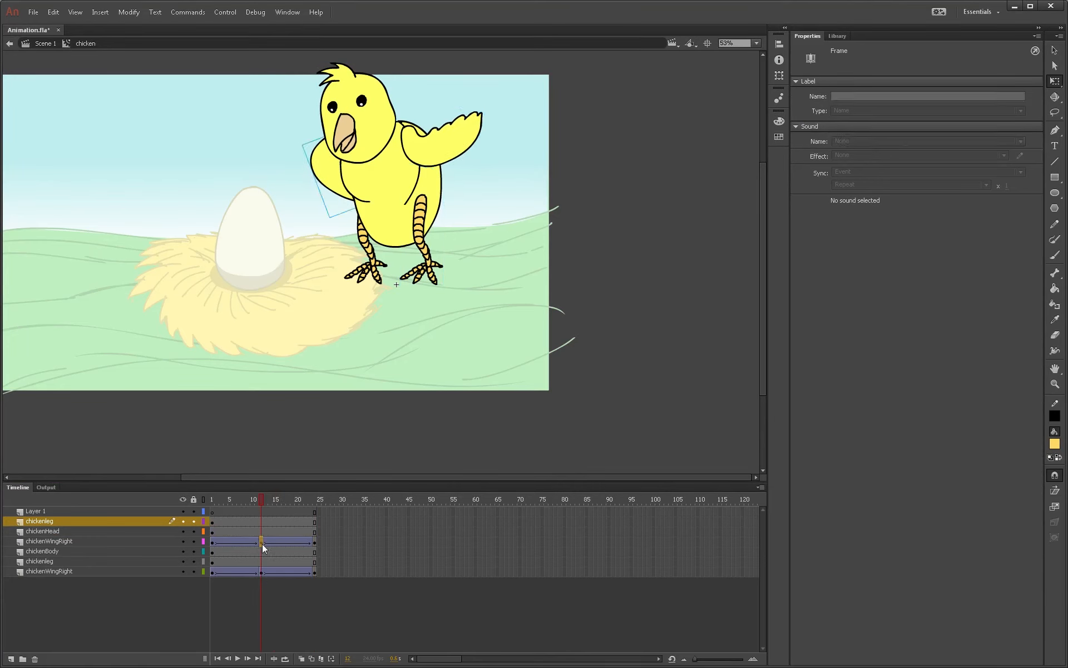
left_click(260, 572)
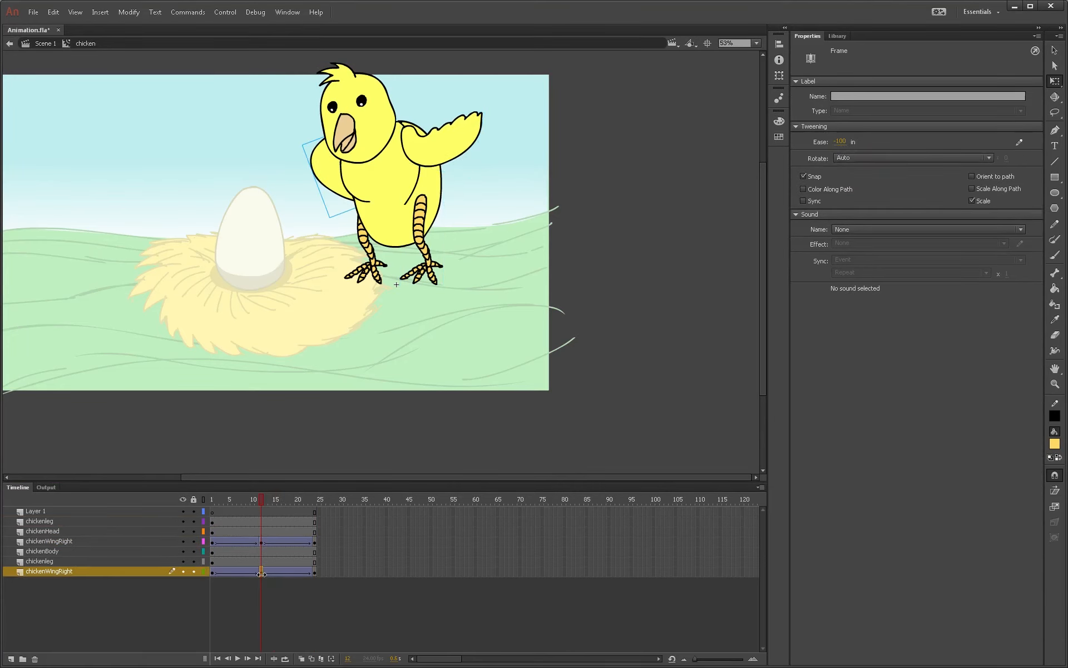
left_click(260, 543)
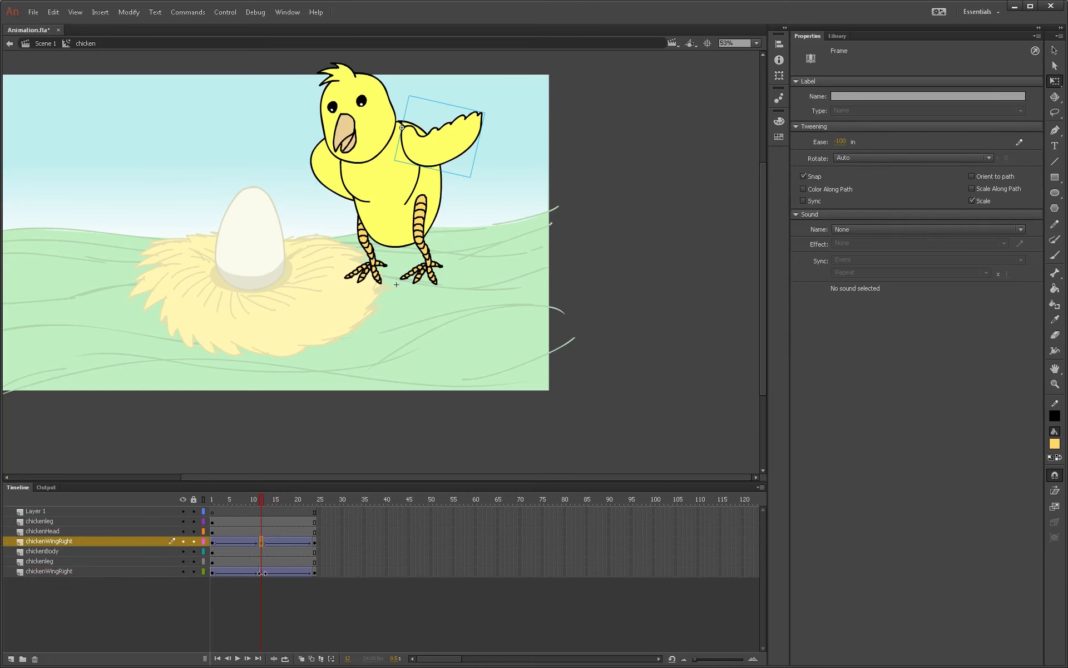
left_click_drag(262, 501, 236, 500)
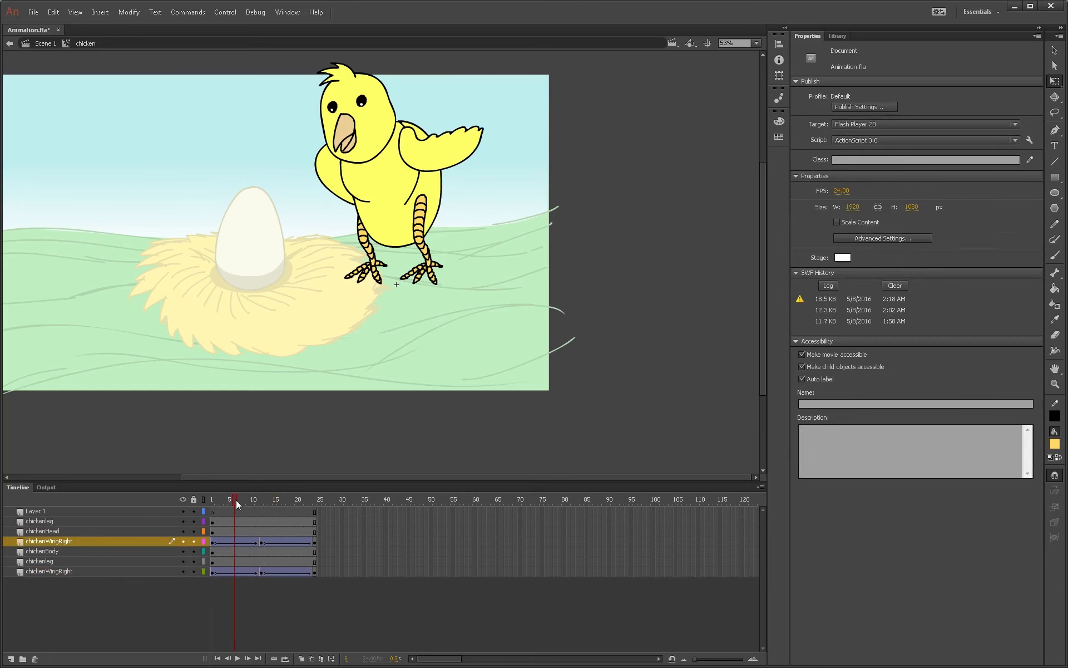
left_click(262, 543)
left_click(260, 571)
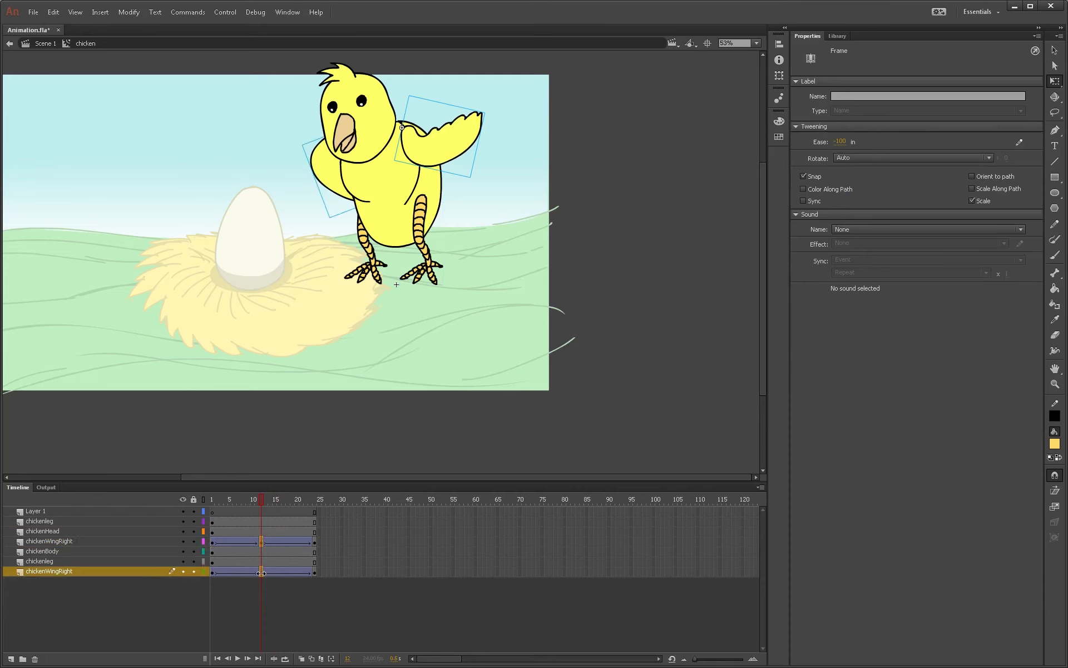
mouse_move(261, 573)
left_mouse_down()
mouse_move(235, 572)
mouse_move(235, 544)
left_mouse_up()
left_click(261, 571)
left_click(261, 543)
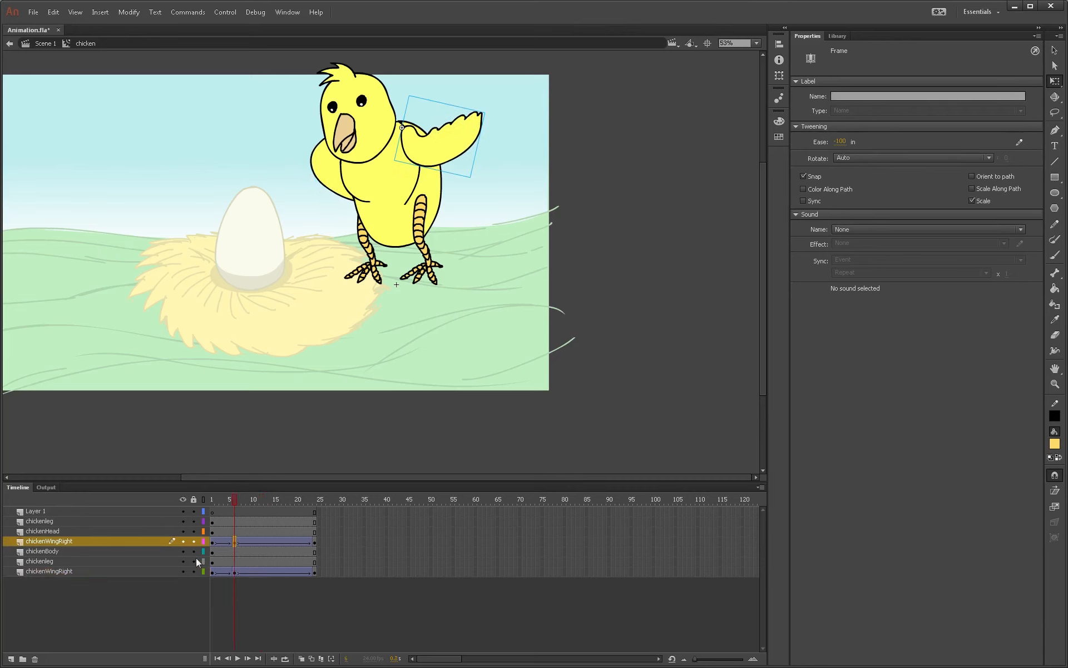
Step: Move the end keyframes of both chickenWingRight layers to frame 12 and scrub through the shortened flap
left_click(314, 542)
left_click_drag(314, 543, 265, 537)
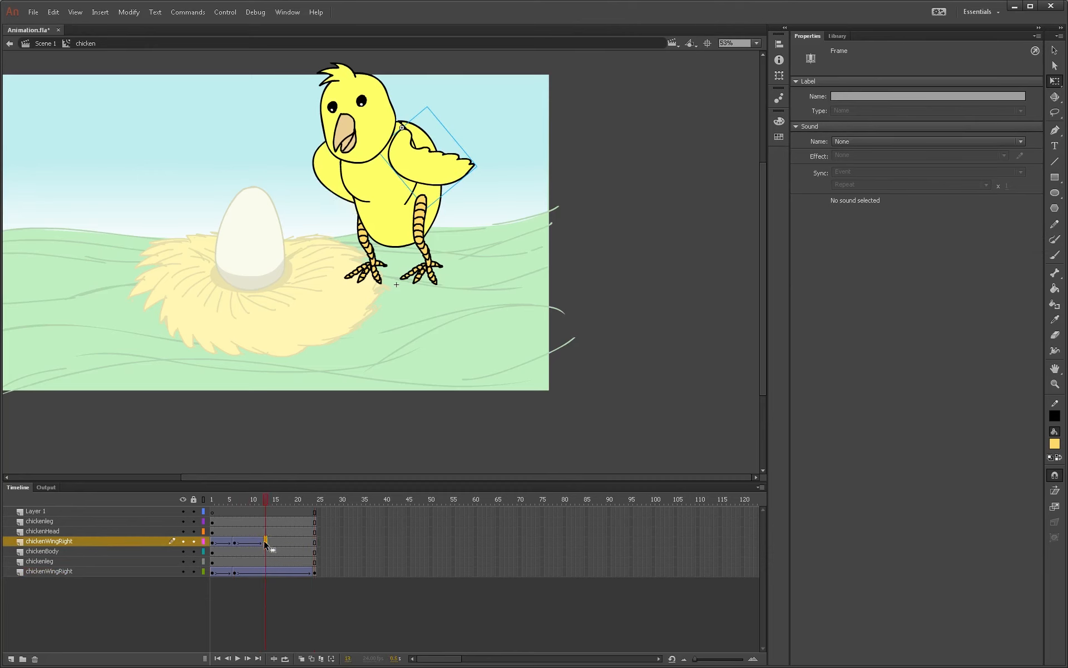
left_click(314, 572)
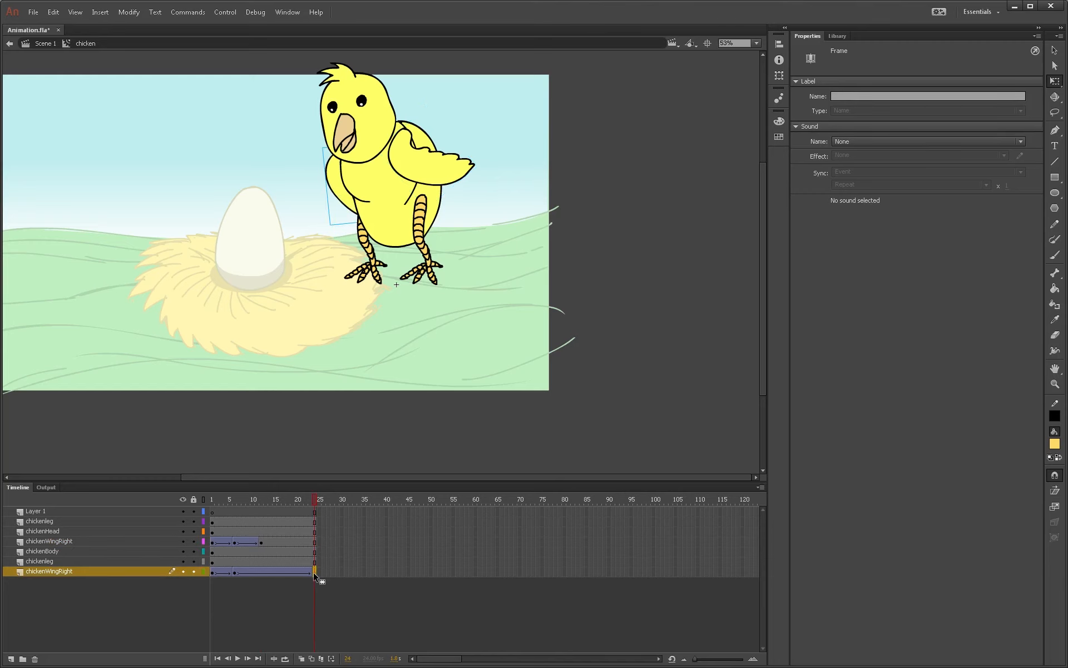
left_click_drag(314, 573, 262, 568)
left_click_drag(221, 522, 262, 502)
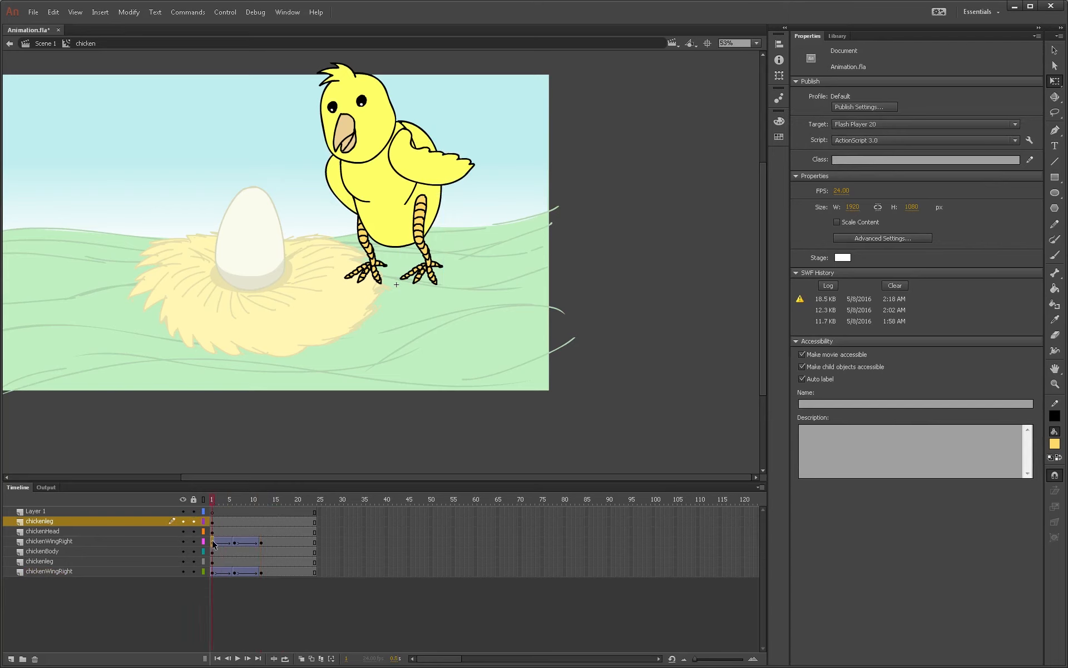
Step: Duplicate the flap frames on both chickenWingRight layers to start at frame 21, and extend all layers to frame 35
left_click_drag(214, 542, 301, 538)
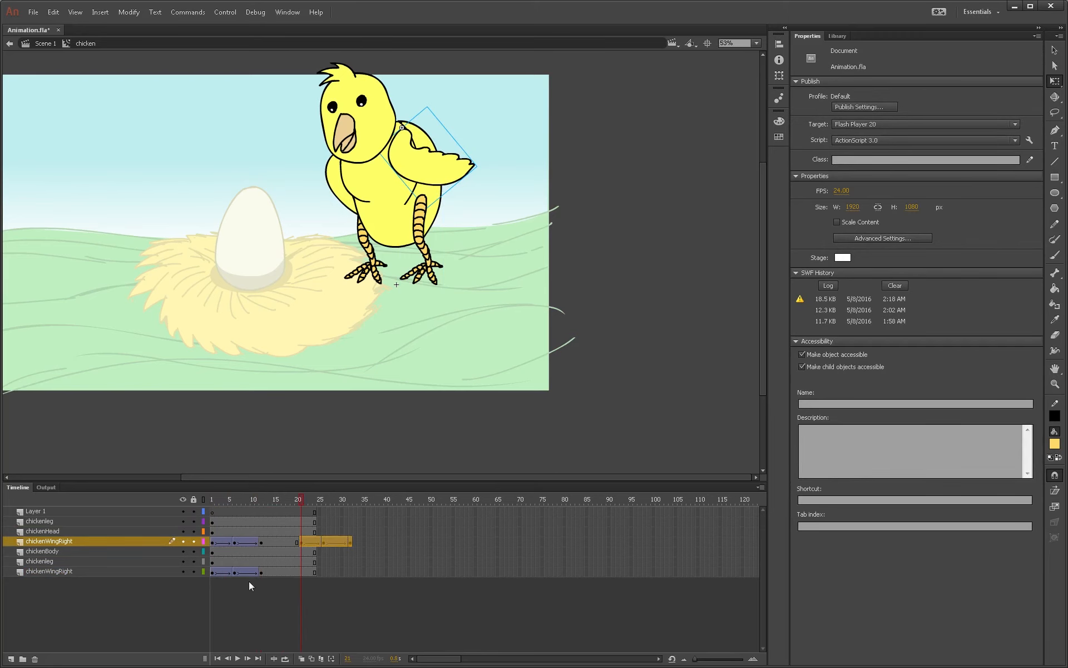
left_click_drag(262, 575, 300, 566)
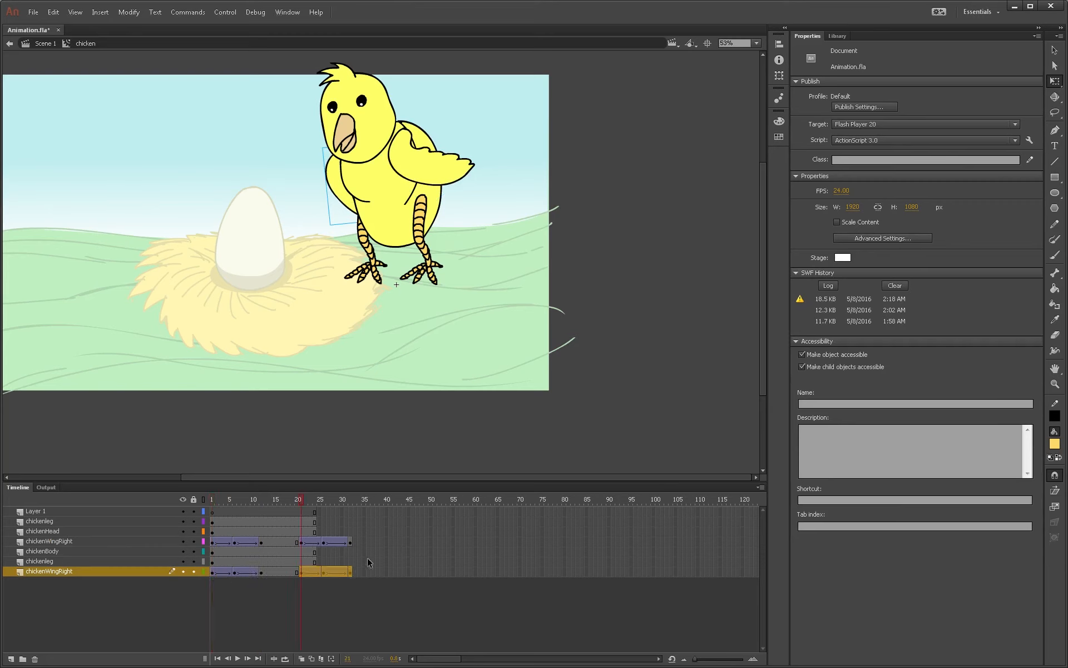
left_click_drag(363, 509, 365, 580)
key("F5")
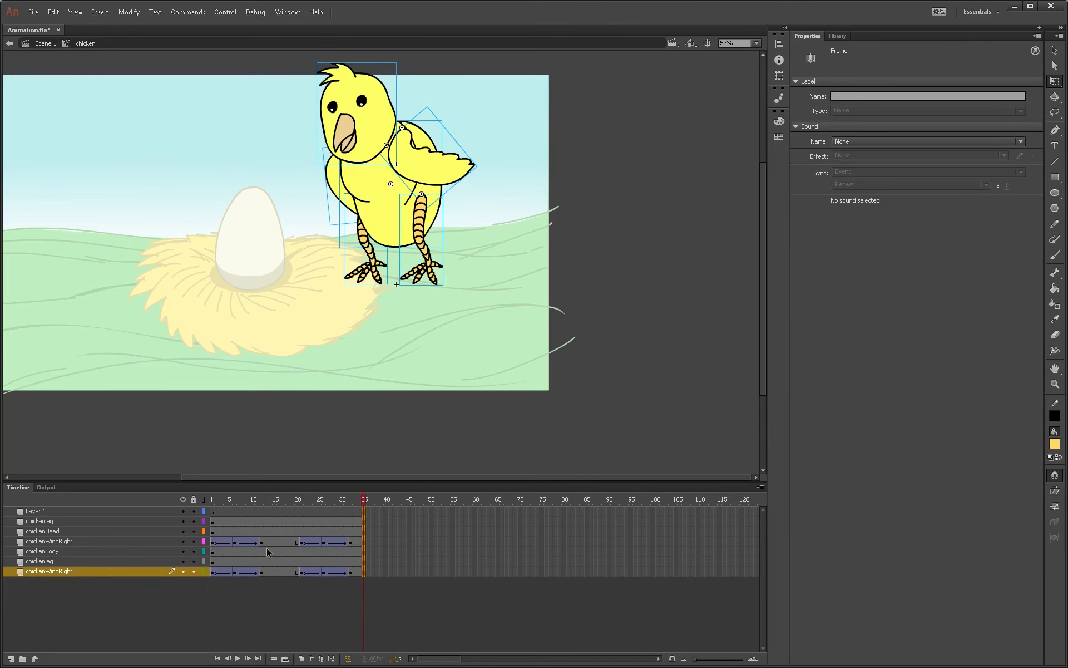
Step: Scrub through the double flap and extend all layers of the chicken symbol to frame 55
left_click_drag(225, 502, 359, 513)
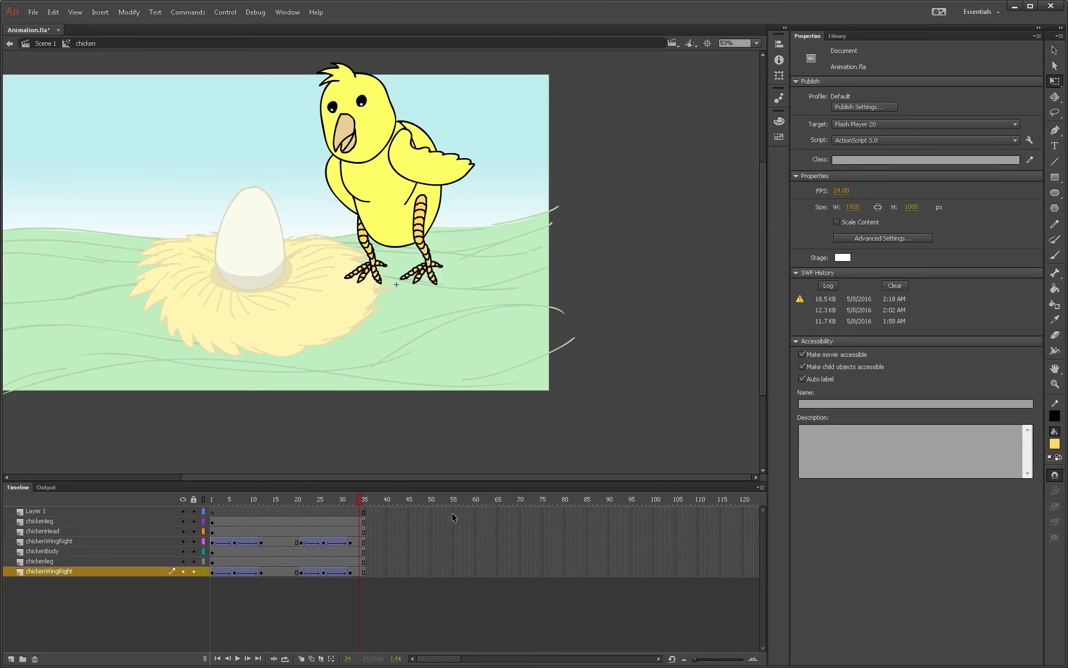
left_click_drag(452, 512, 453, 596)
key("F5")
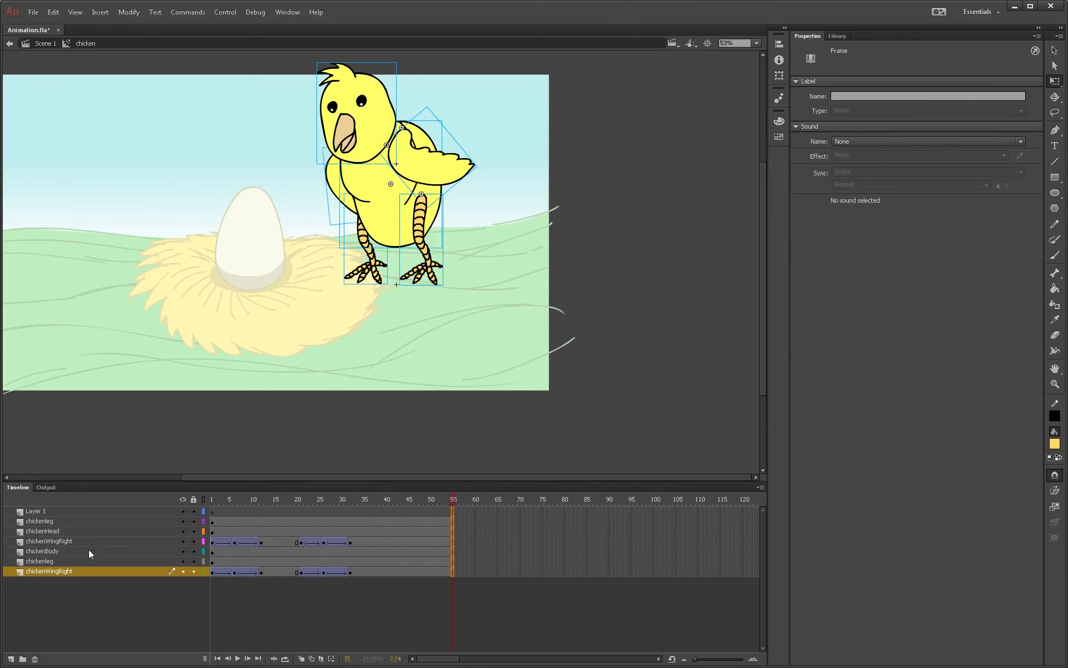
Step: Insert a keyframe at frame 5 on the chickenHead layer
left_click(75, 532)
left_click(213, 532)
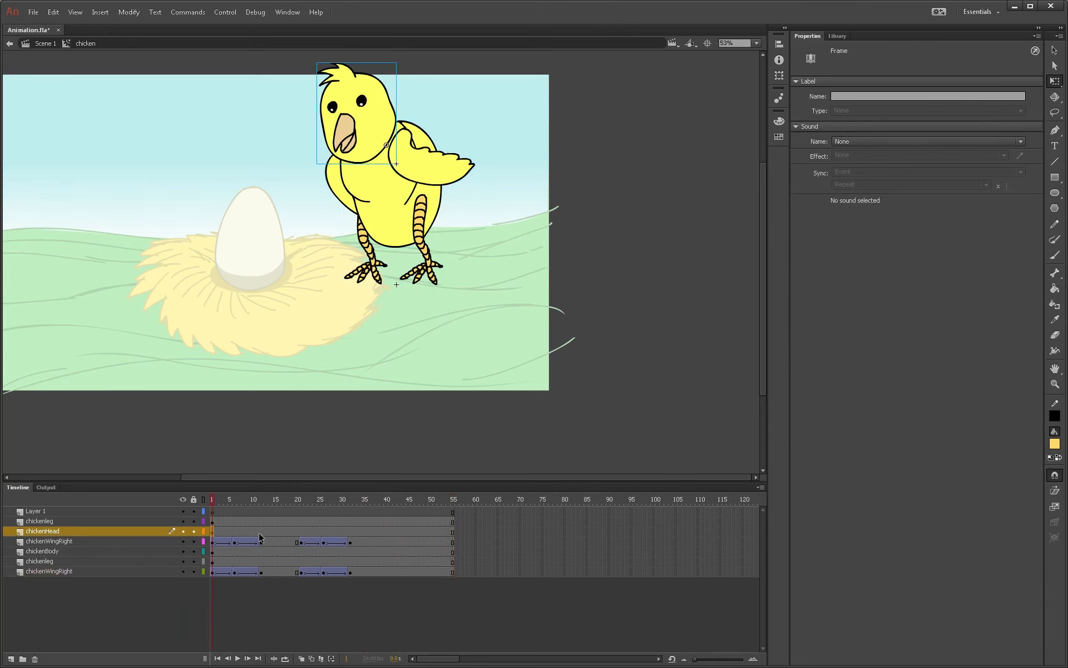
left_click(226, 532)
left_click(230, 533)
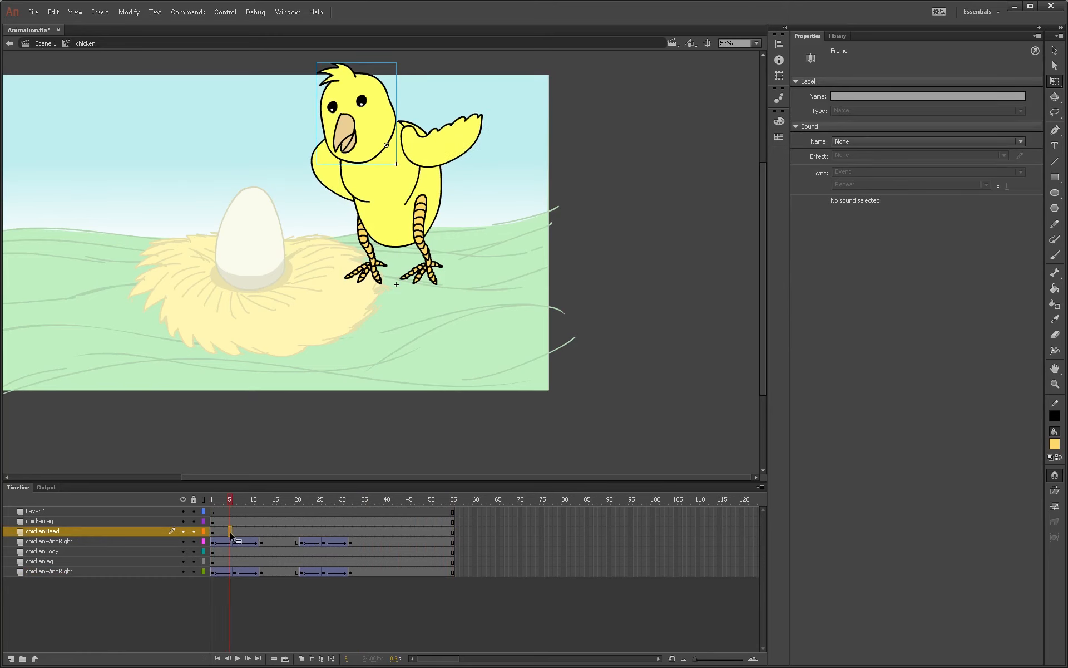
Step: Rotate the chicken's head counterclockwise at frame 1 of the chickenHead layer so it leans toward the egg
left_click_drag(231, 535, 214, 534)
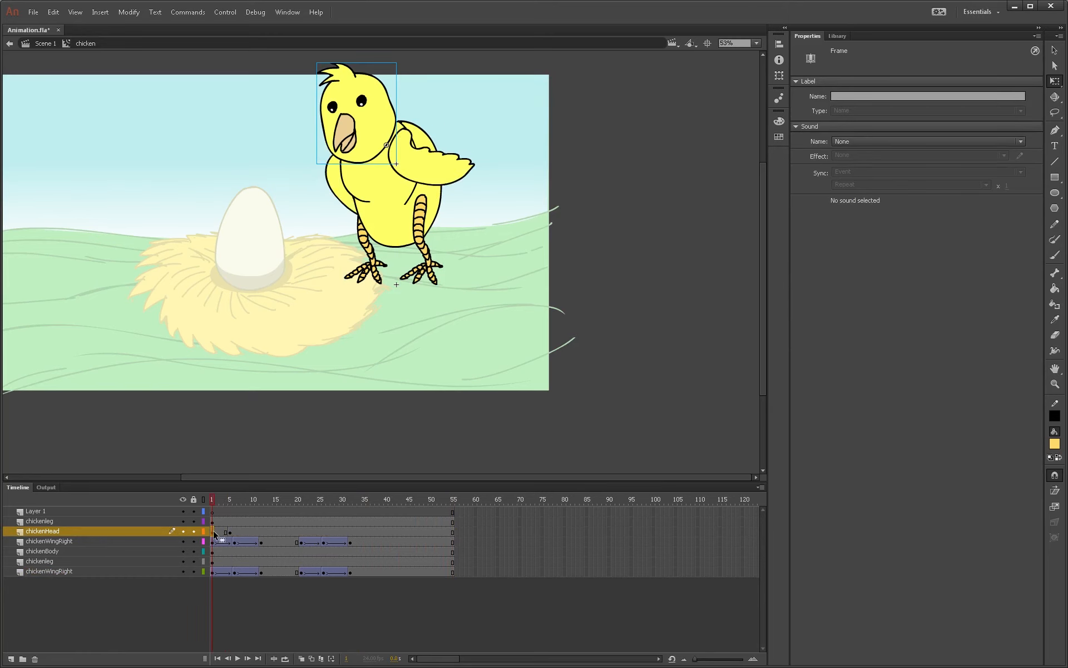
right_click(368, 105)
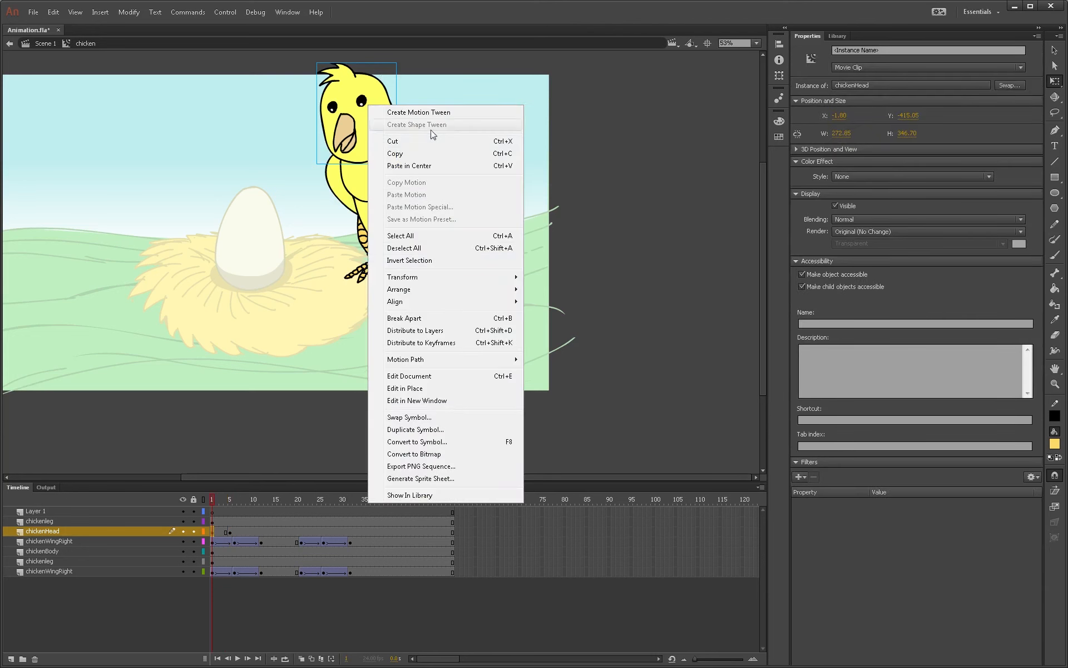
left_click(383, 89)
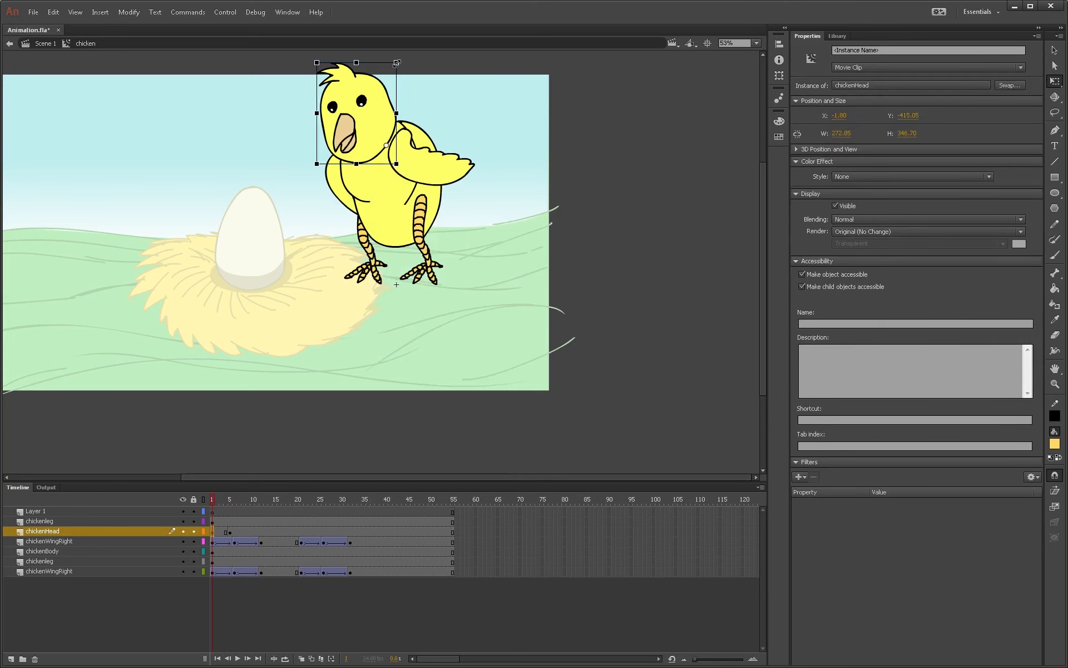
left_click_drag(398, 60, 365, 53)
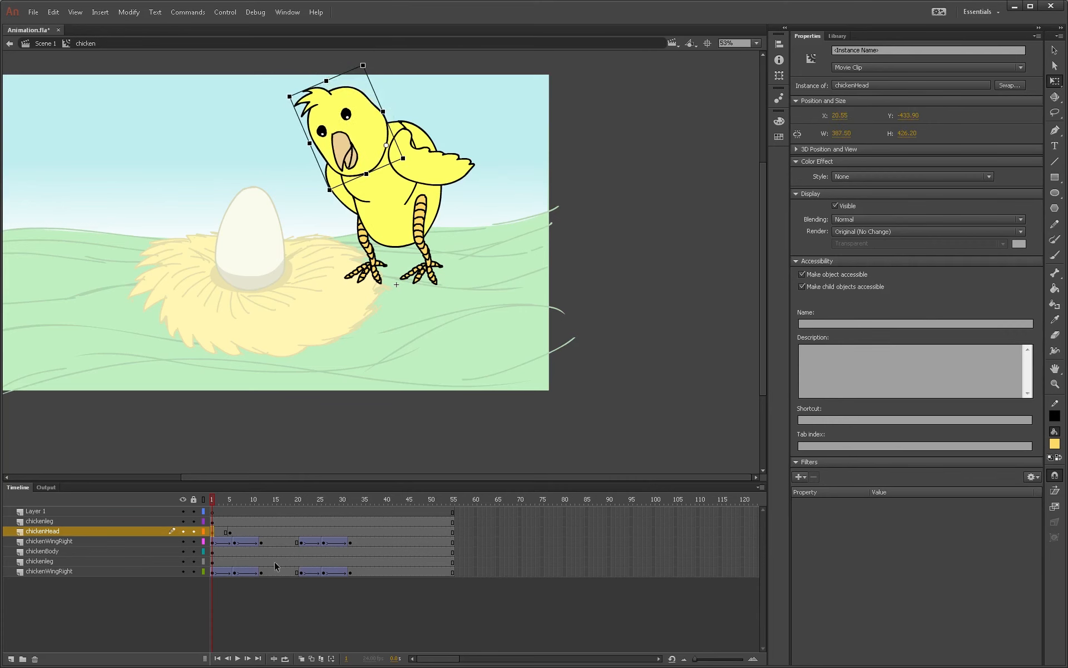
Step: Insert a keyframe at frame 8 on the chickenHead layer, rotate the head clockwise and reposition it over the neck
left_click(243, 532)
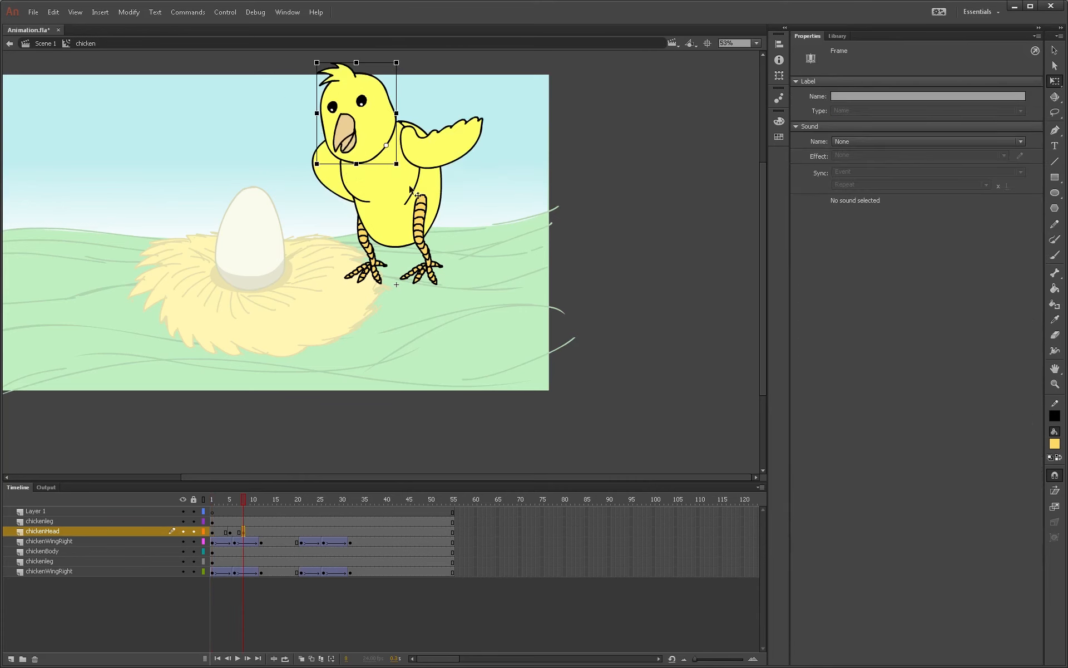
left_click_drag(407, 60, 455, 74)
left_click_drag(404, 124, 395, 142)
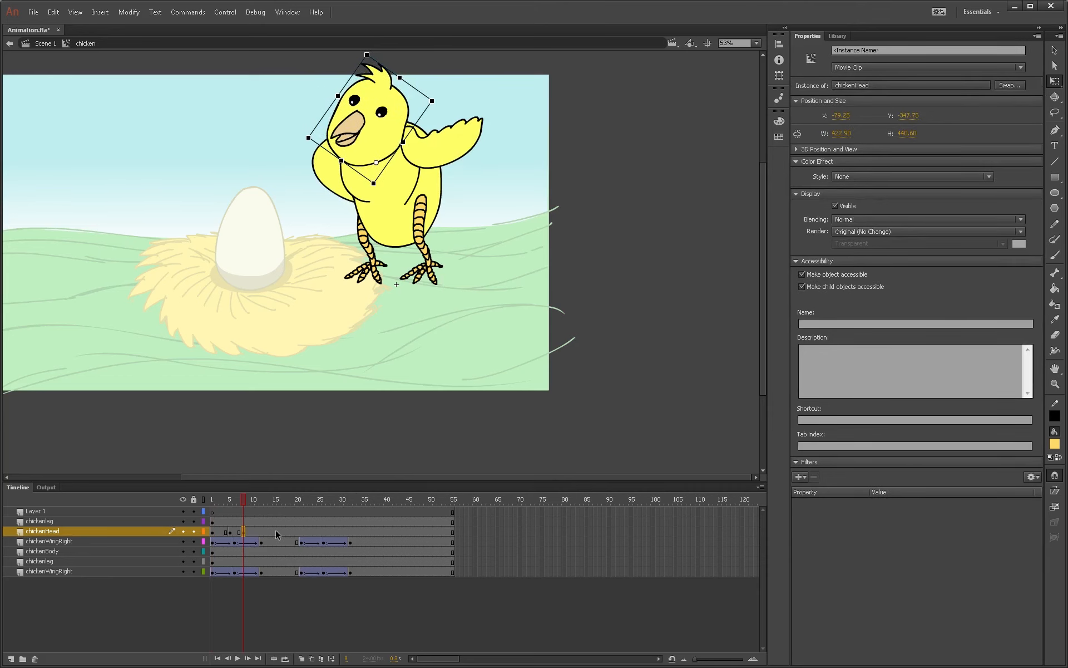
Step: Duplicate the upright head keyframe from frame 5 to frame 12 and play back the head movement
left_click(231, 532)
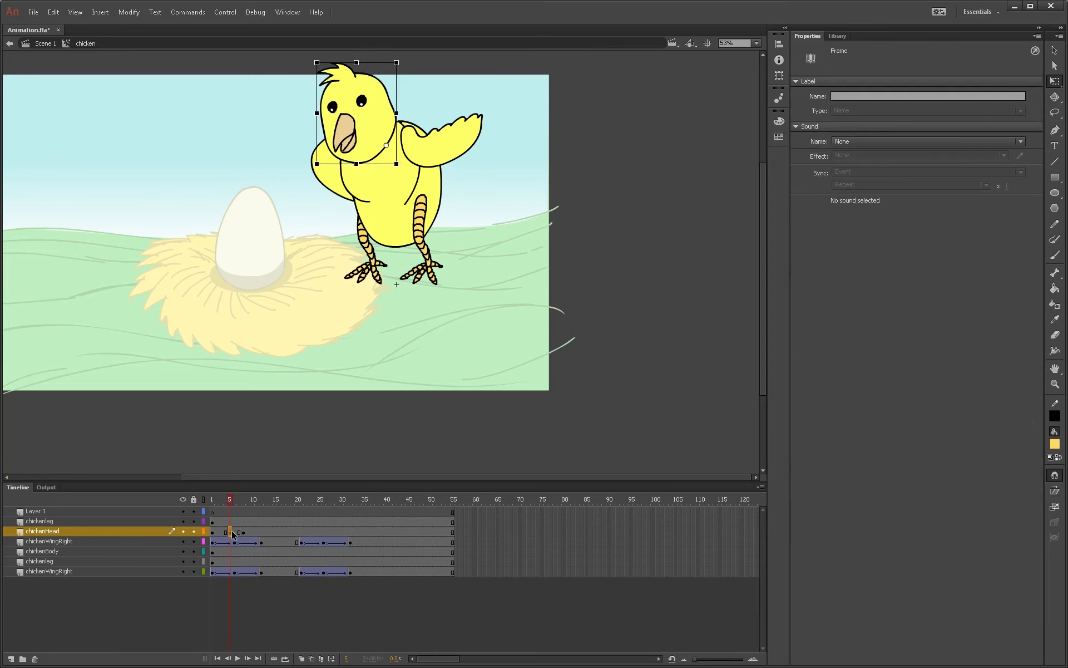
left_click_drag(231, 531, 263, 532)
left_click(214, 533)
key("Return")
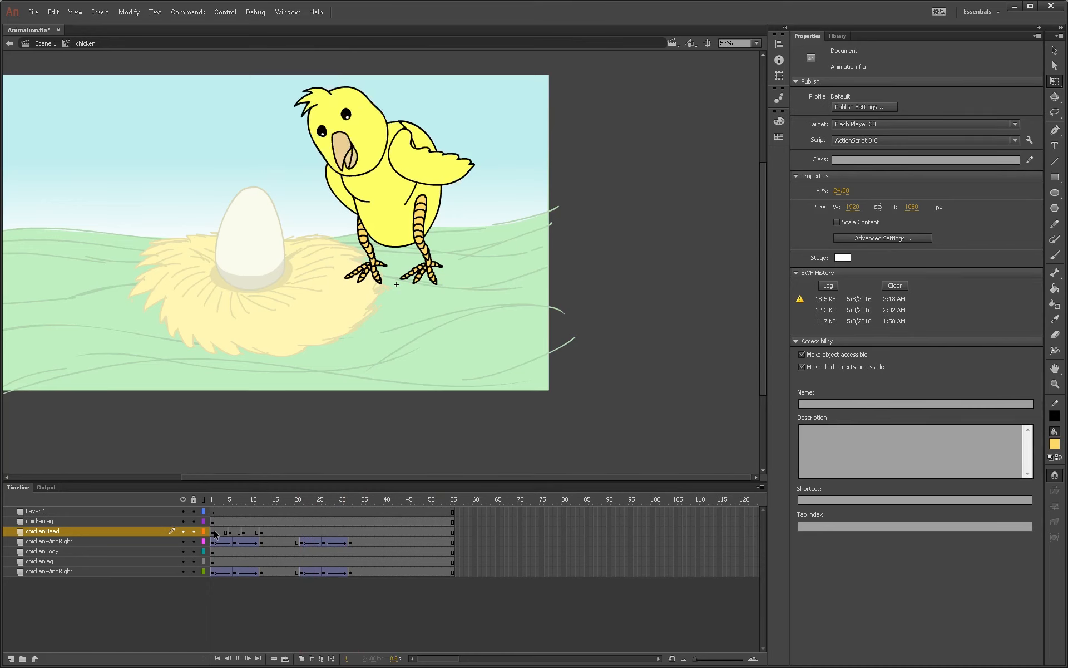
left_click(226, 532)
left_click(230, 533)
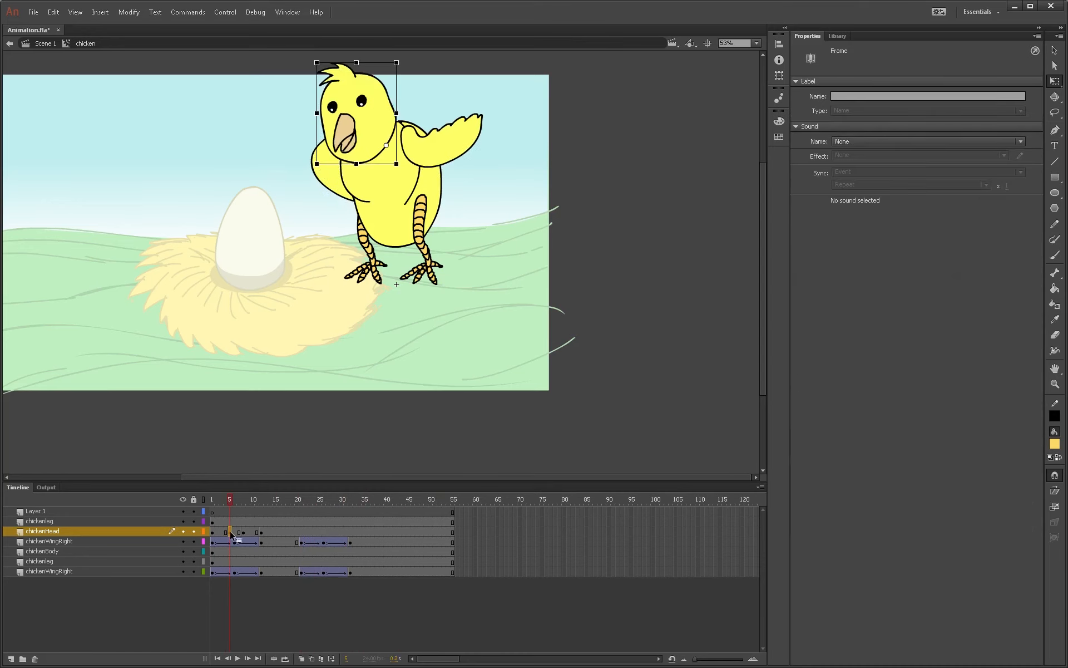
Step: Duplicate the frame 12 keyframe of chickenHead to frame 21 and insert another keyframe at frame 26
left_click(261, 532)
left_click_drag(261, 532, 301, 532)
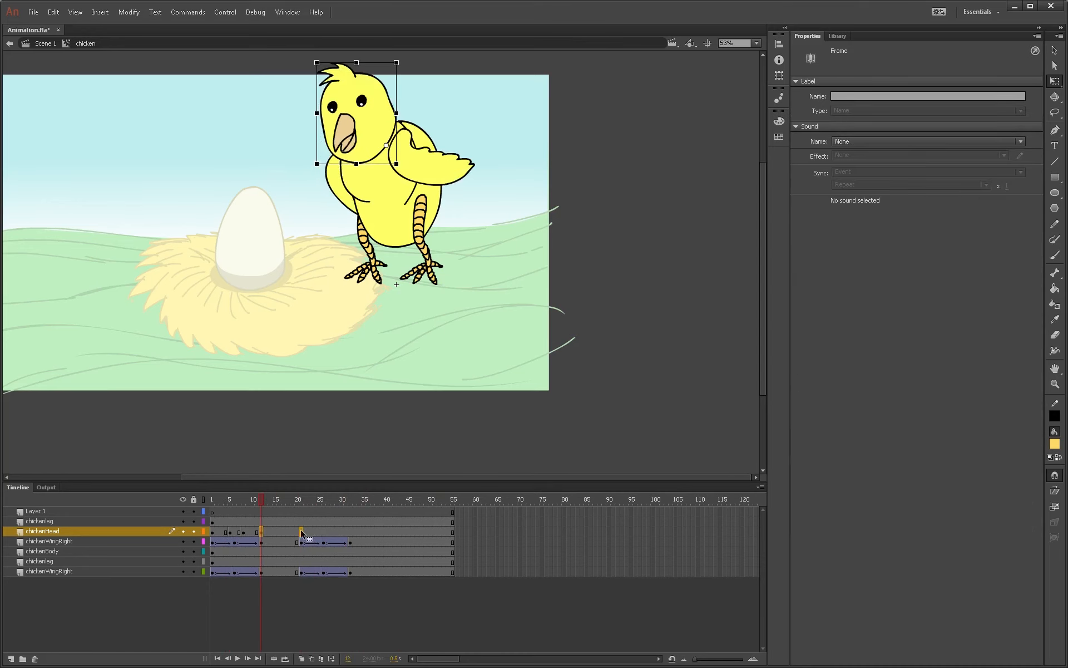
left_click(323, 531)
double_click(319, 532)
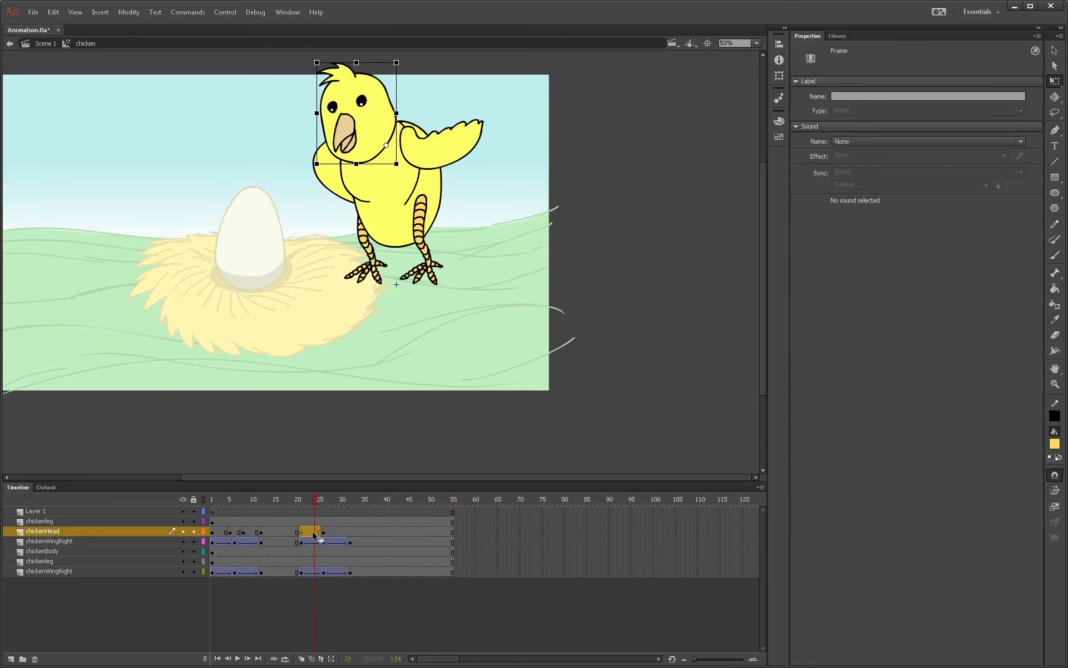
Step: Insert a keyframe at frame 23 on the chickenHead layer and rotate the head slightly counterclockwise there
left_click(309, 532)
key("F6")
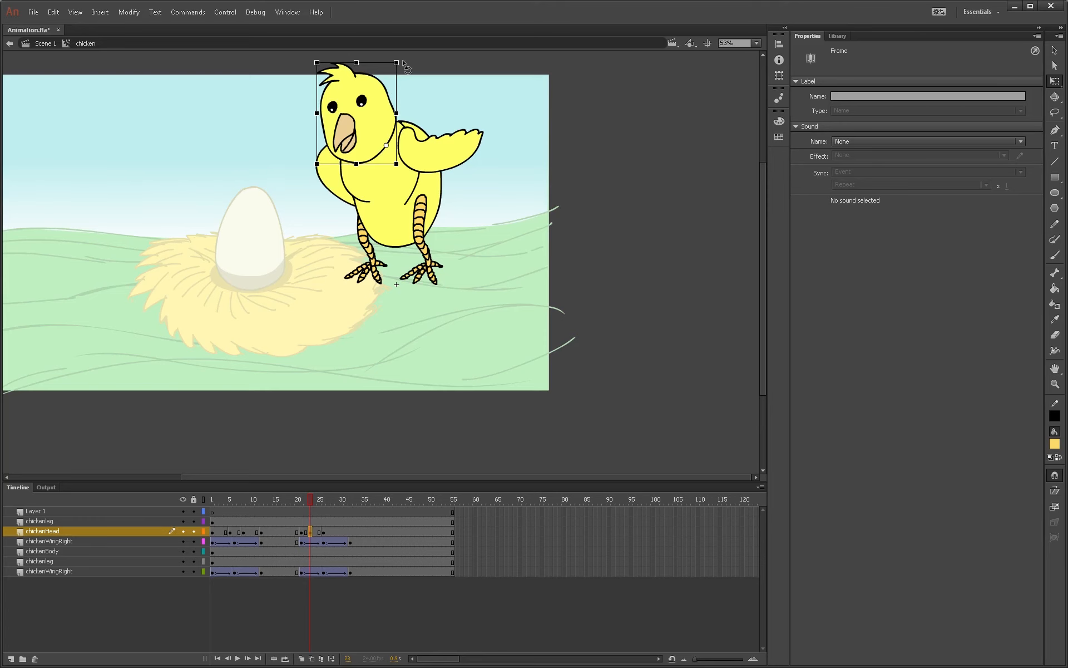
left_click_drag(400, 62, 391, 49)
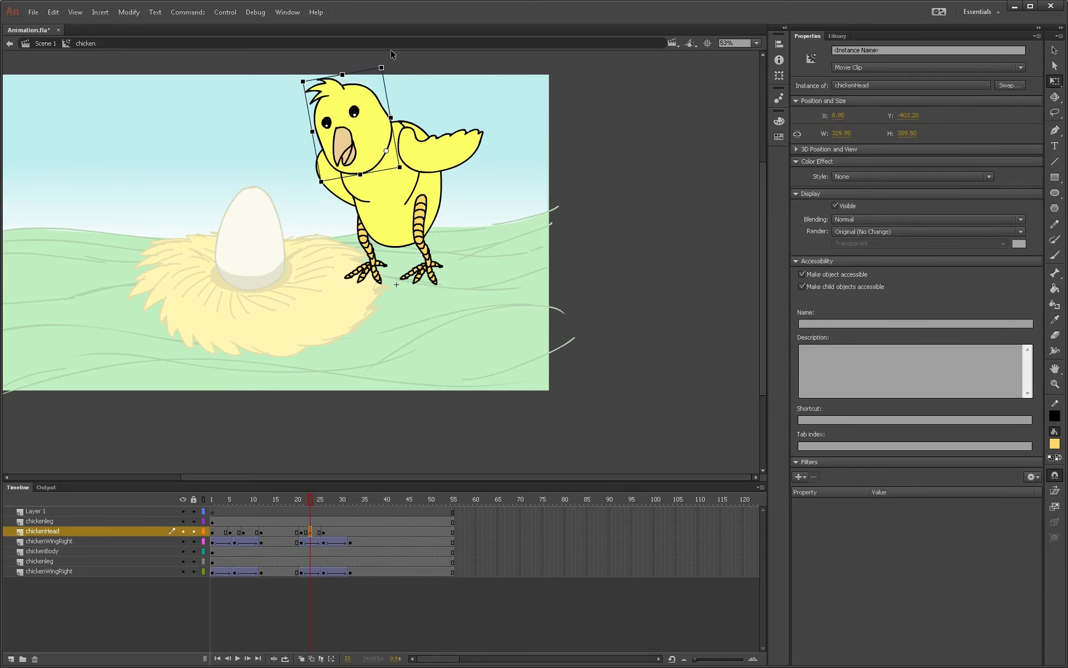
Step: Check the head poses, test the movie to watch the chicken animation, and close the preview
left_click(216, 531)
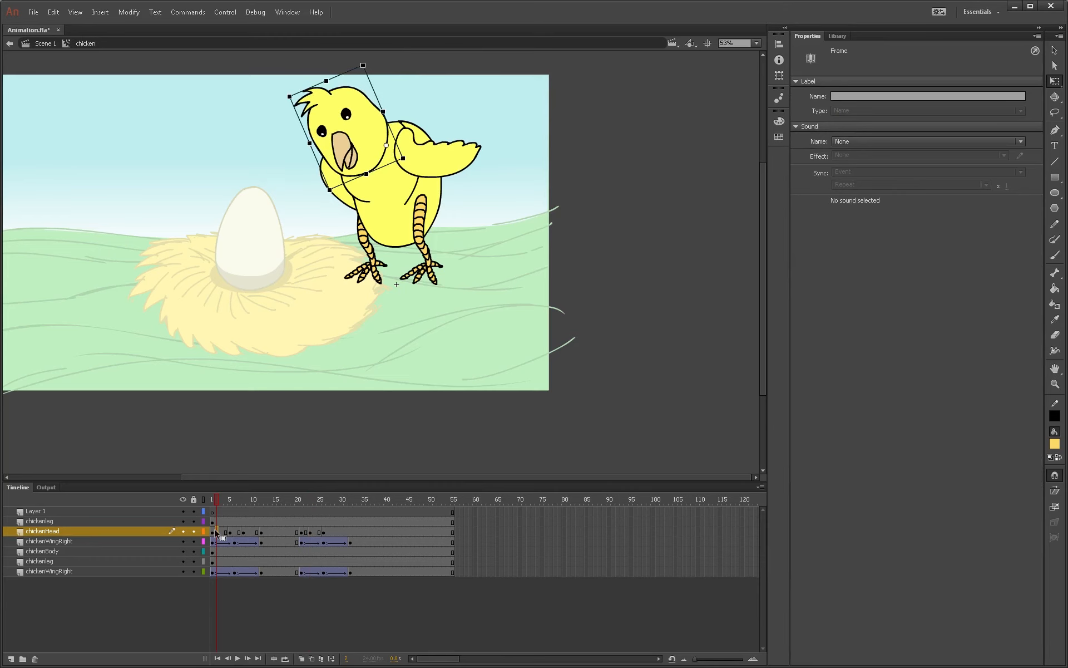
left_click(244, 532)
key("ctrl+Return")
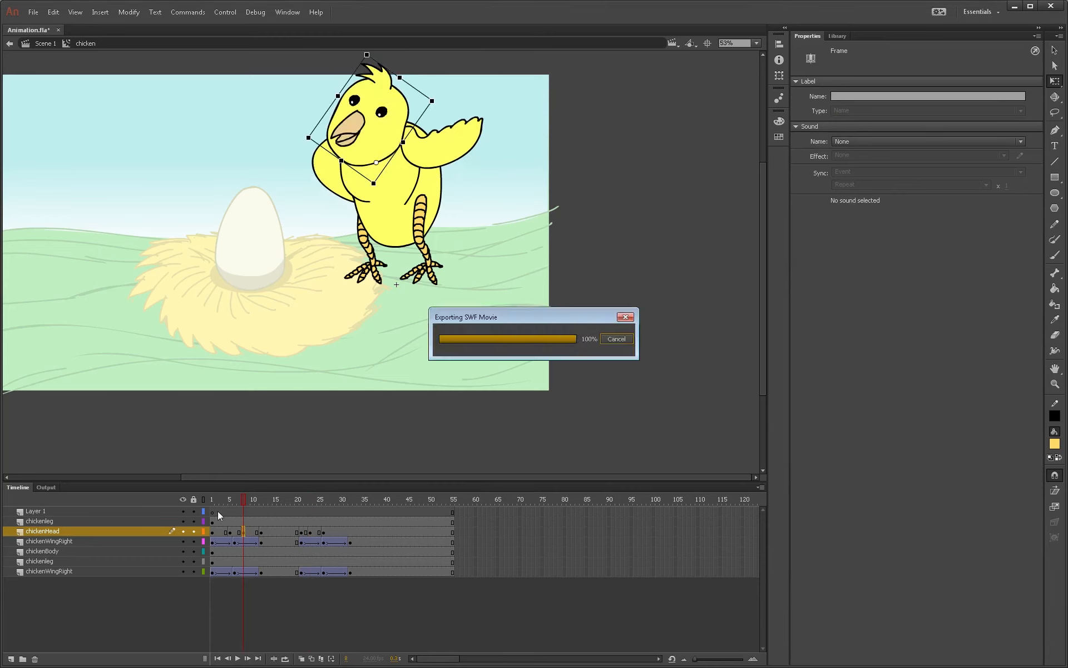
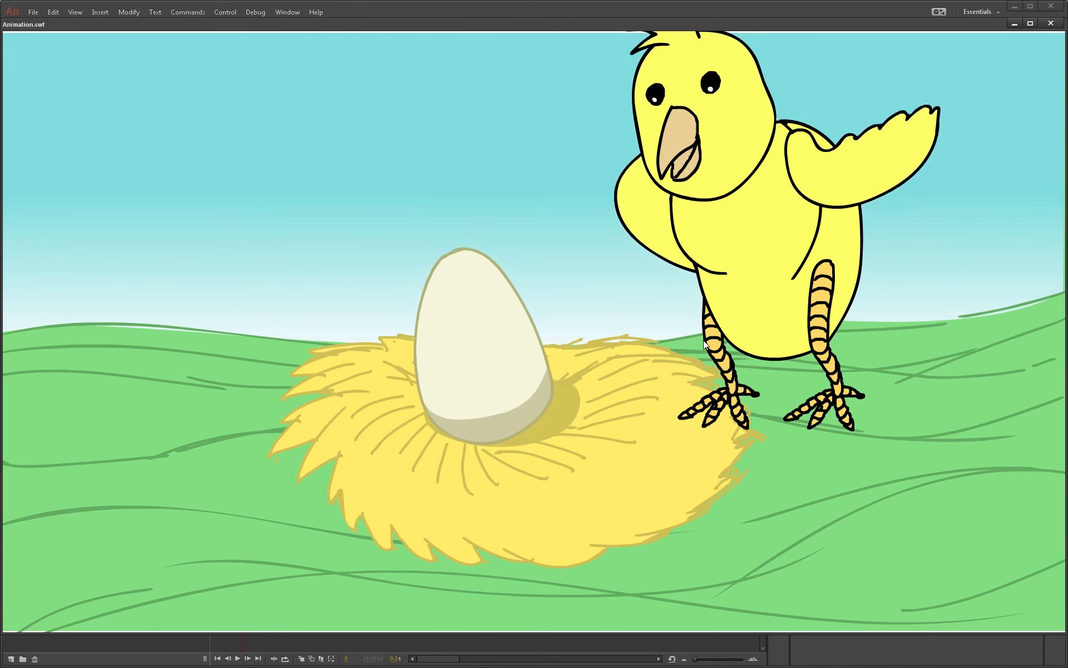
left_click(1050, 23)
left_click(496, 213)
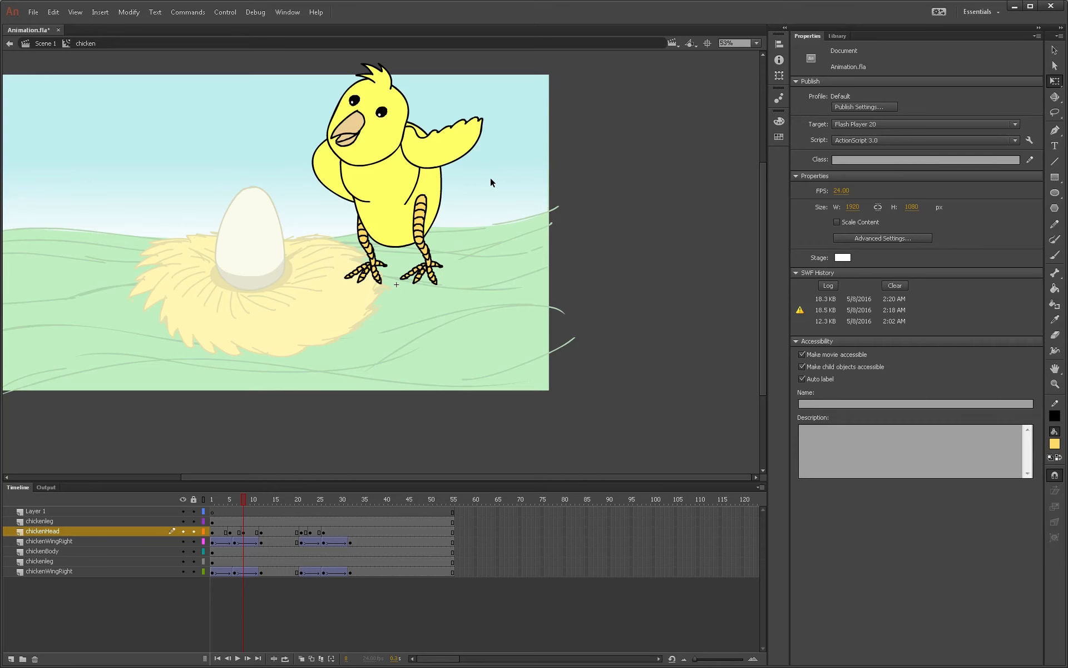
Step: Return to Scene 1 and convert the chicken instance to a movie clip symbol named chickenBounce
double_click(591, 236)
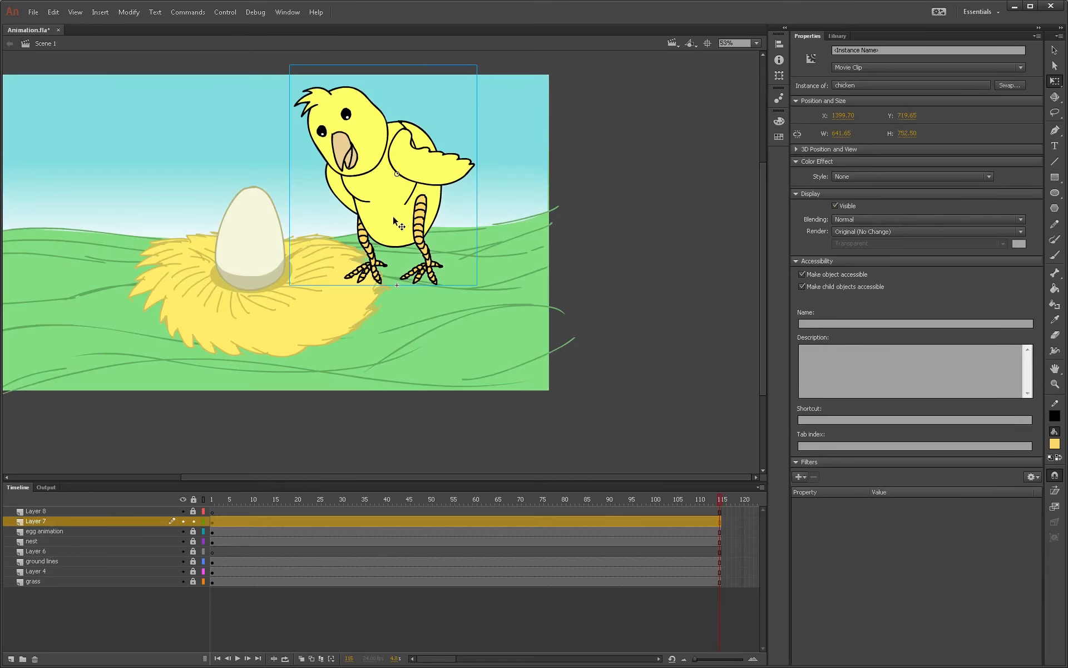
key("F8")
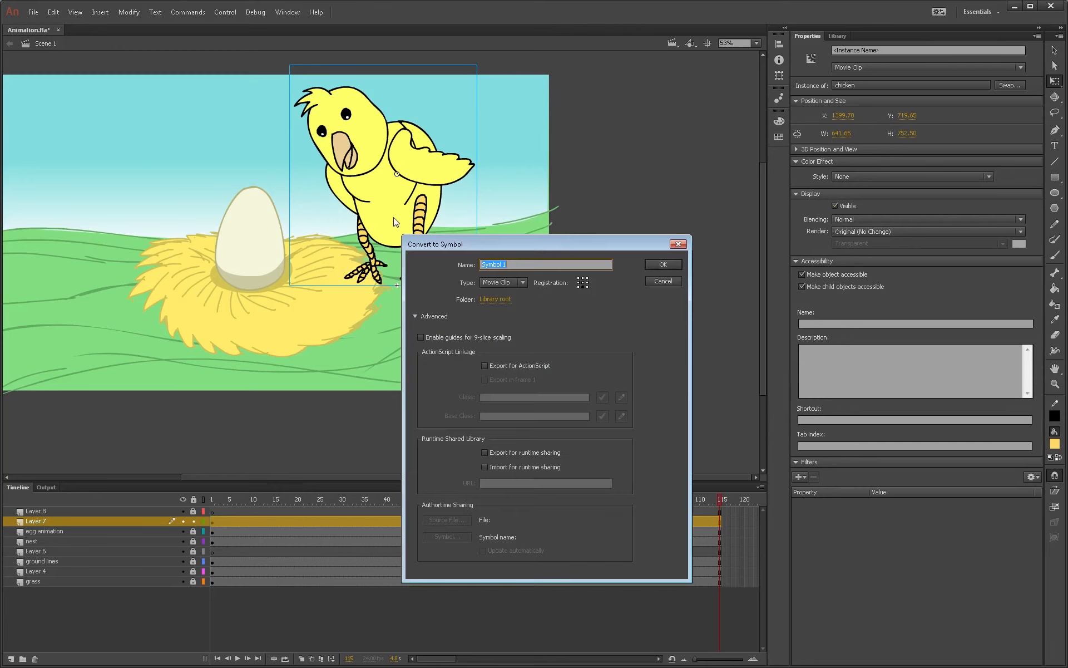
type("chickenBounce")
left_click(669, 266)
Step: Open the chickenBounce symbol and move the chicken's transformation point down to its feet
double_click(396, 232)
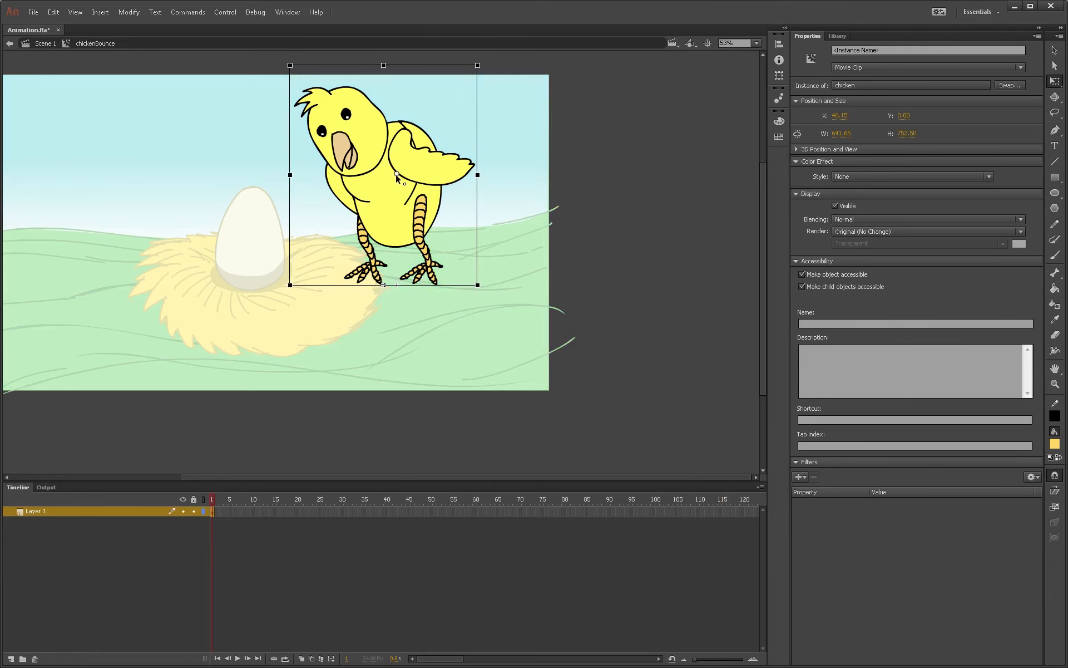
left_click_drag(396, 174, 397, 285)
Step: Insert keyframes at frames 12 and 6 in chickenBounce and squash the chicken at frame 6 to a height of about 720
left_click(262, 512)
key("F6")
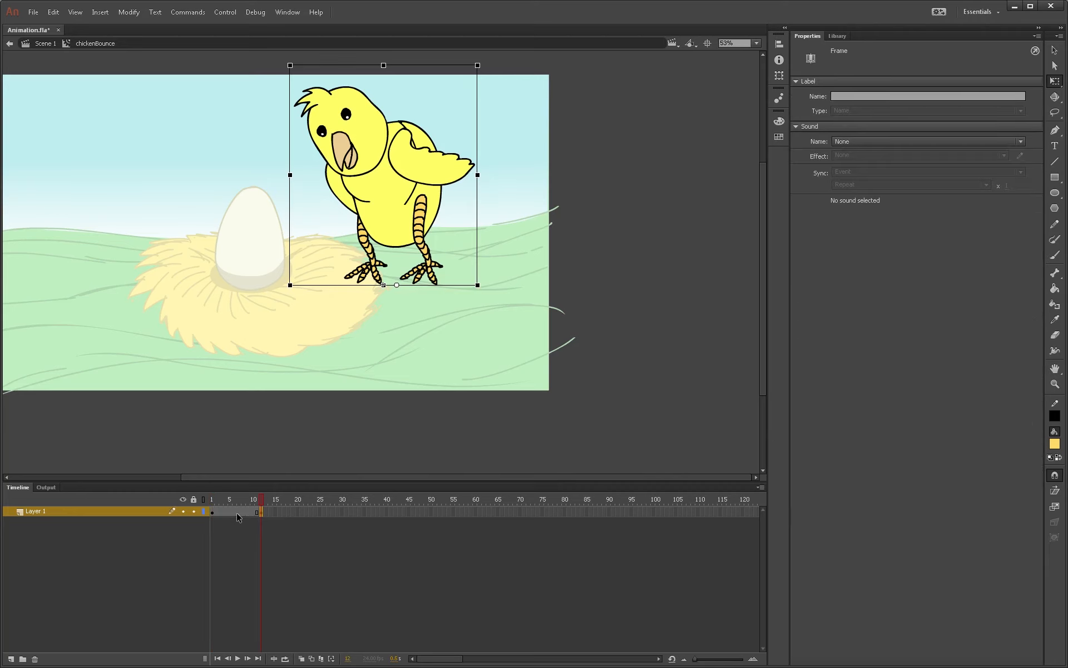
left_click(239, 512)
left_click(234, 513)
key("F6")
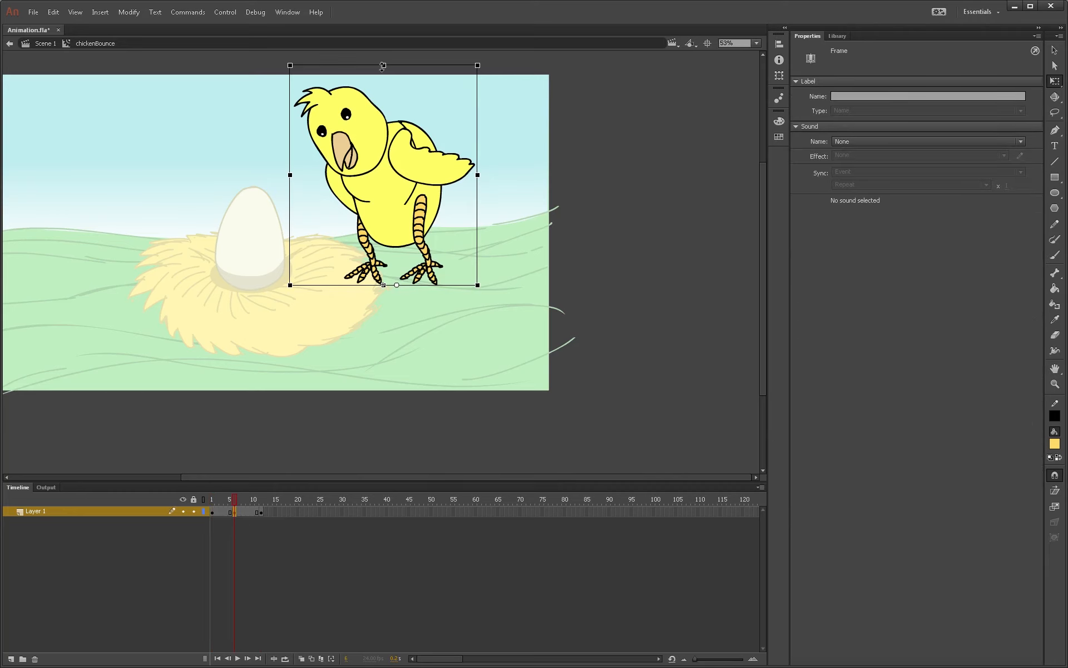
left_click_drag(383, 65, 381, 77)
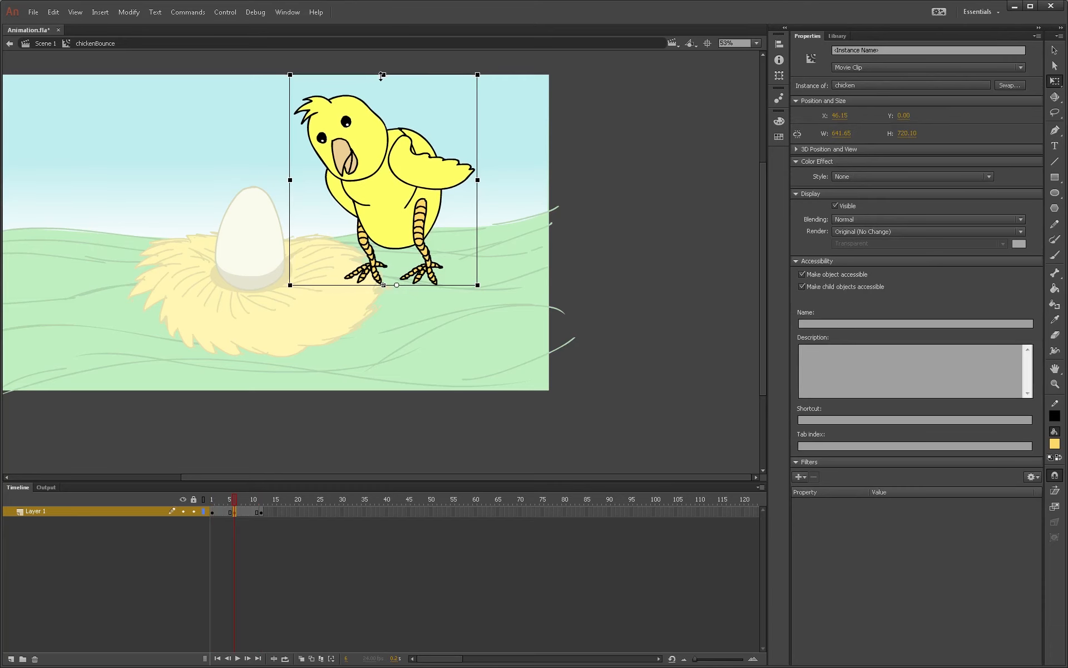
Step: Create classic tweens between the keyframes at frames 1, 6 and 12 and check the squash motion
left_click(245, 512)
right_click(245, 512)
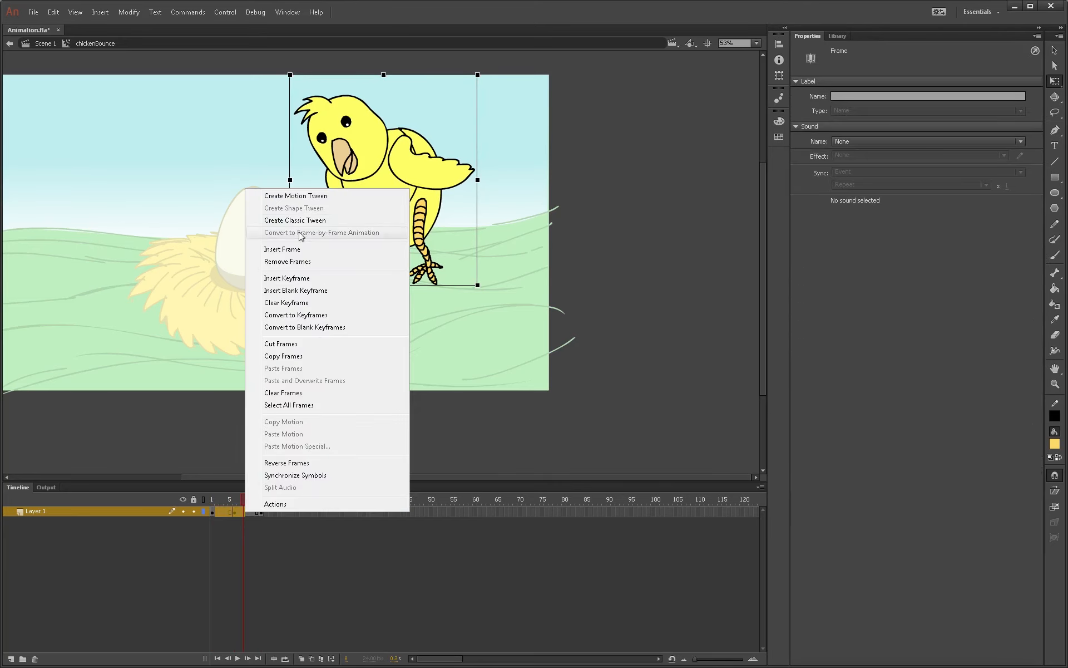
left_click(295, 220)
left_click(225, 513)
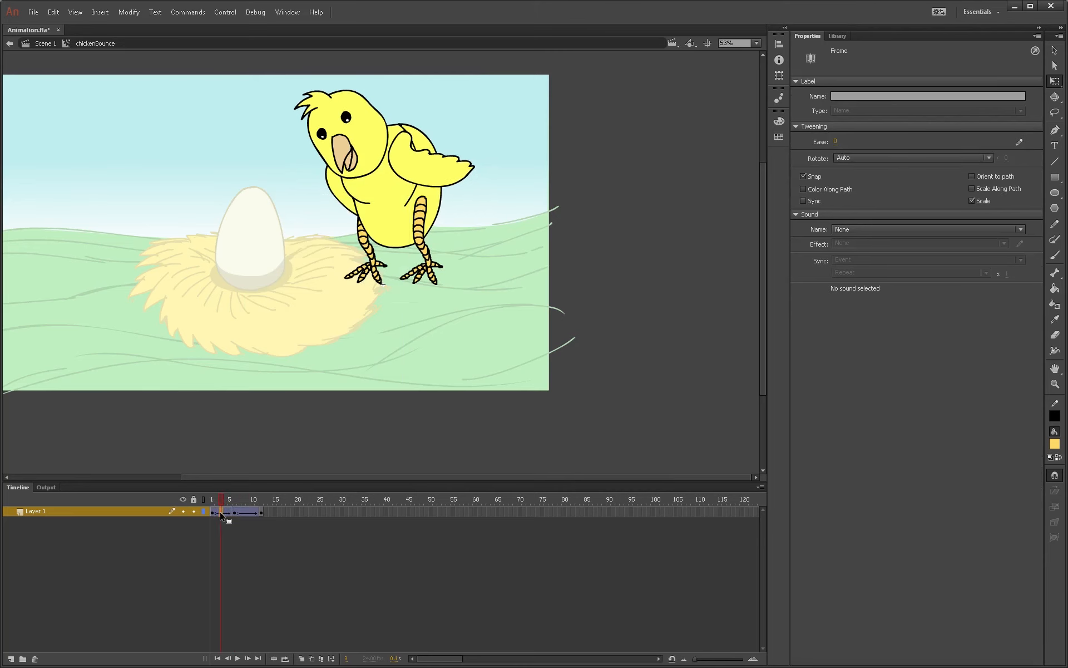
Step: Insert keyframes at frames 25 and 18 and raise the chicken about 40 pixels at frame 18
left_click(318, 510)
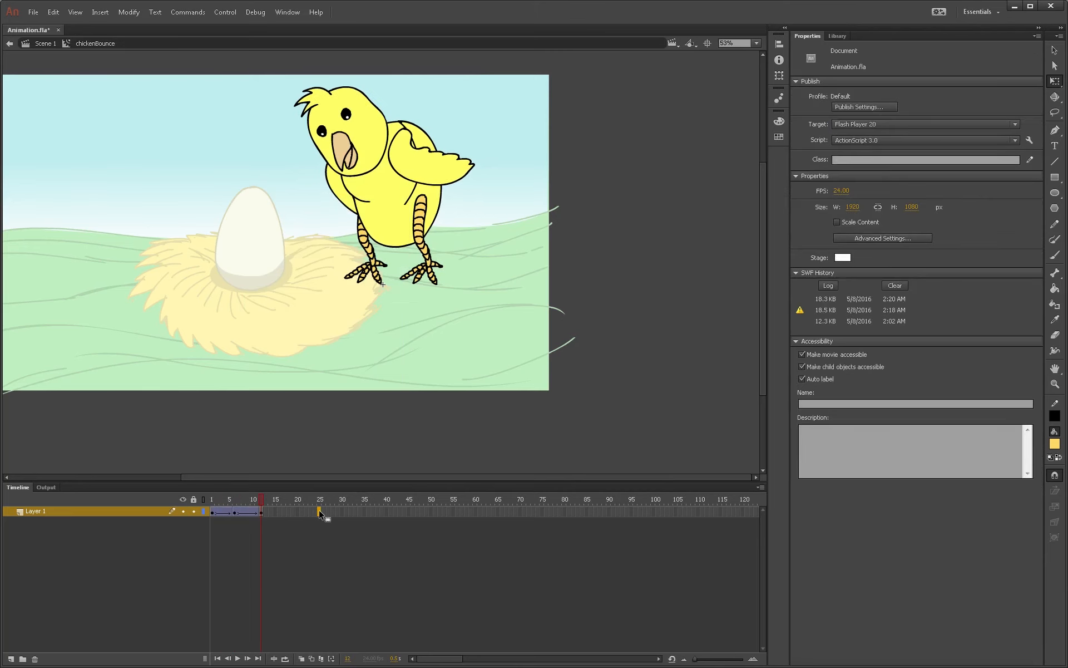
key("F6")
left_click(289, 512)
key("F6")
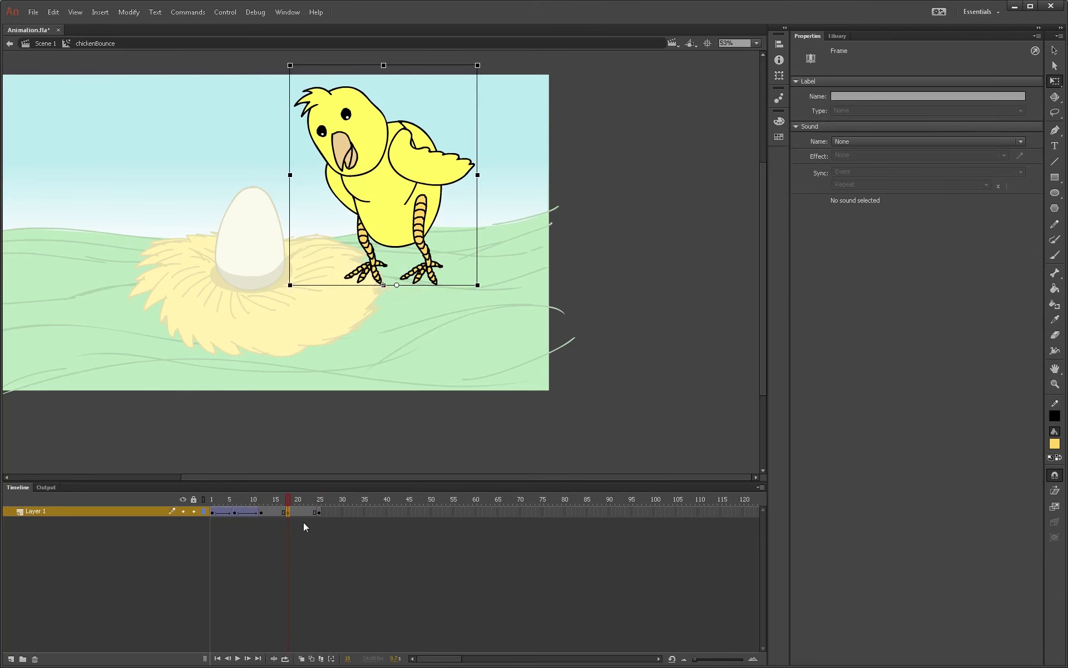
key("shift+Up")
key("shift+Up")
key("shift+Up")
key("shift+Up")
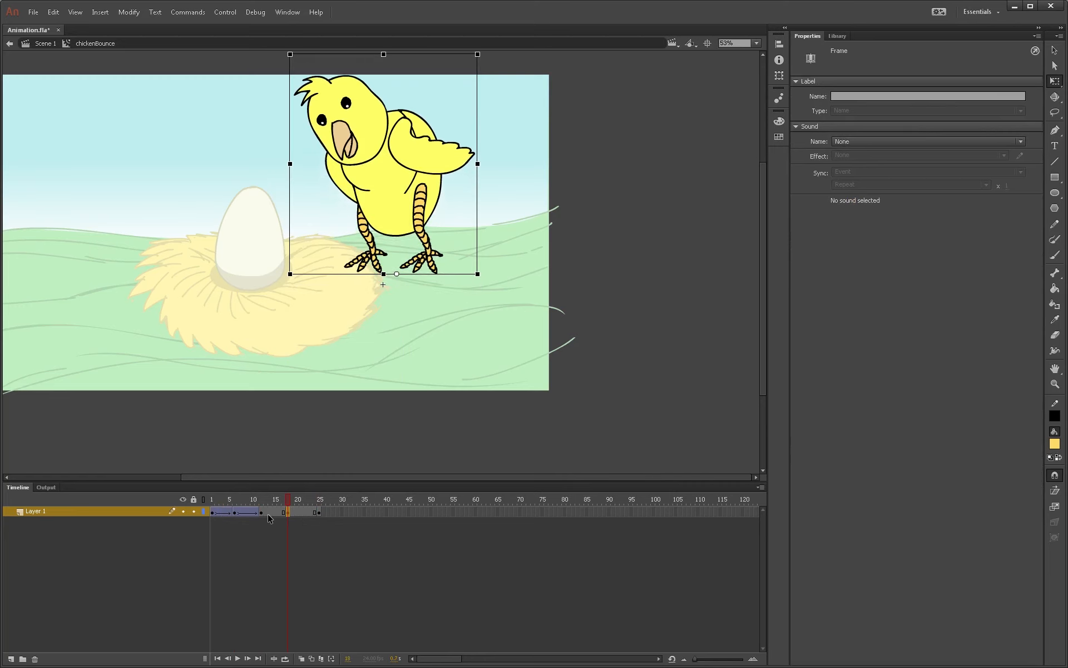
Step: Create classic tweens between the jump keyframes at frames 12, 18 and 25
left_click_drag(268, 513, 306, 516)
right_click(305, 515)
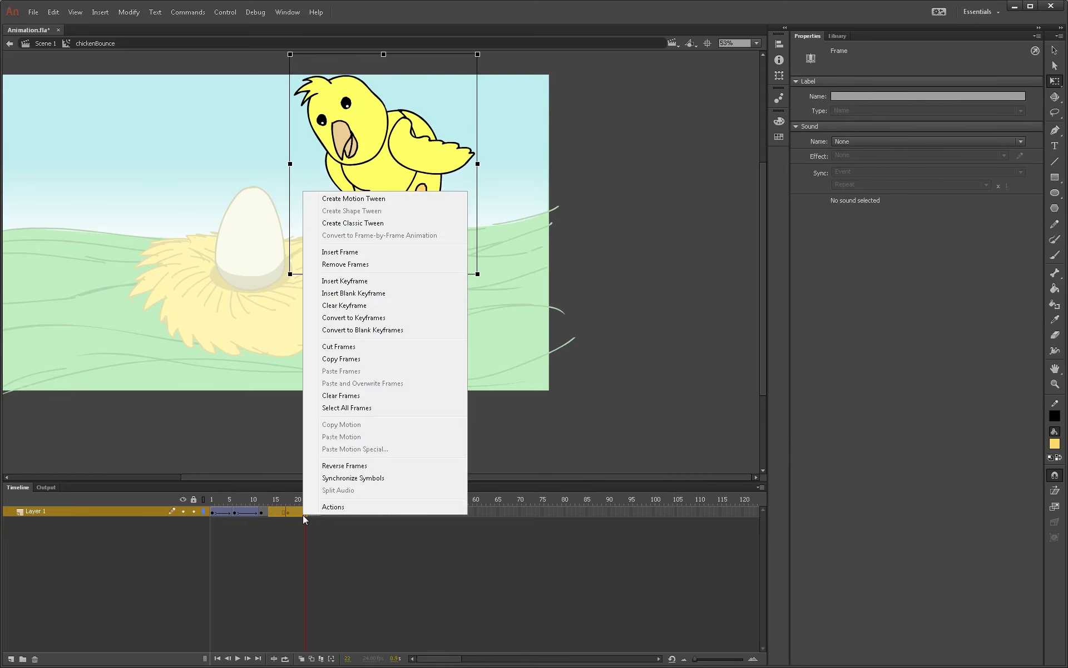
left_click(368, 222)
Step: Set the ease of the first squash tween, frames 1 to 6, to -100
left_click(225, 510)
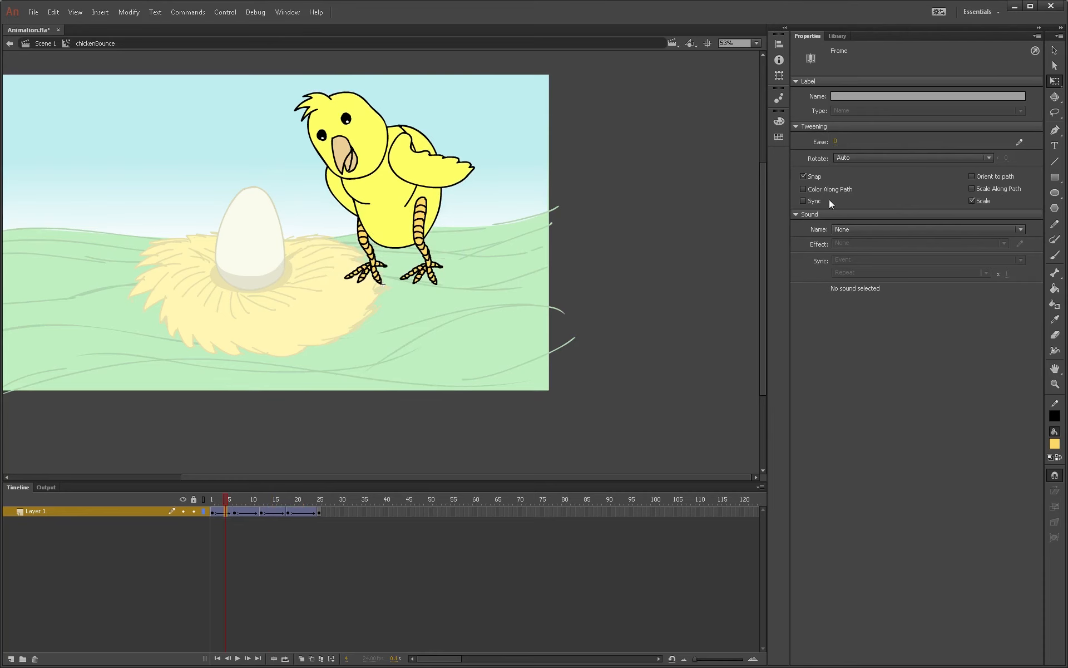
left_click_drag(836, 144, 196, 556)
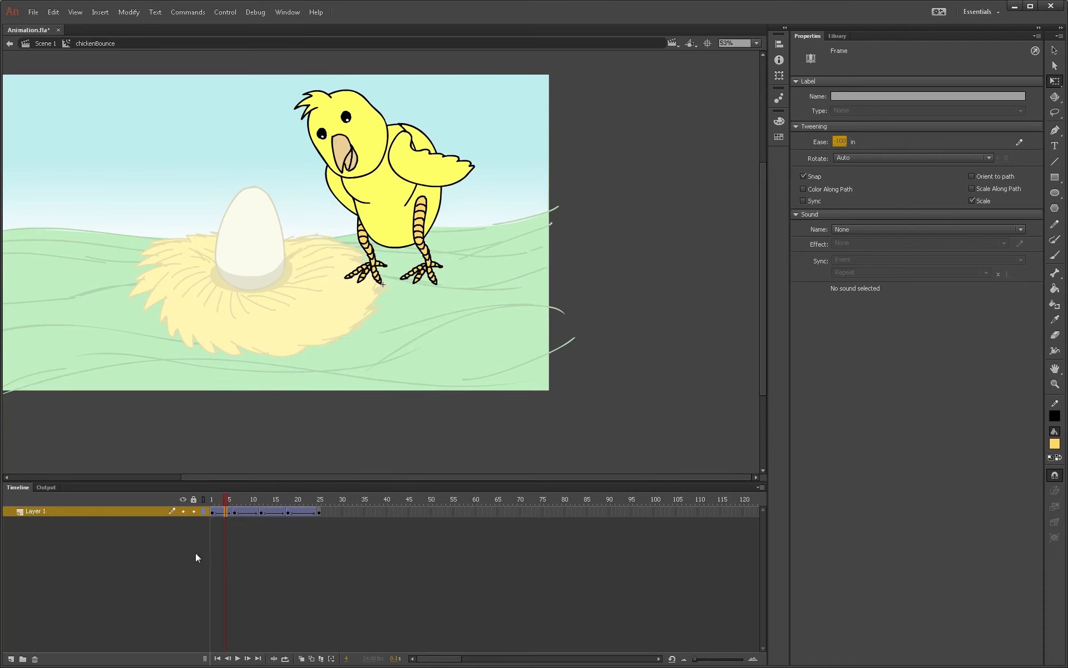
left_click(248, 514)
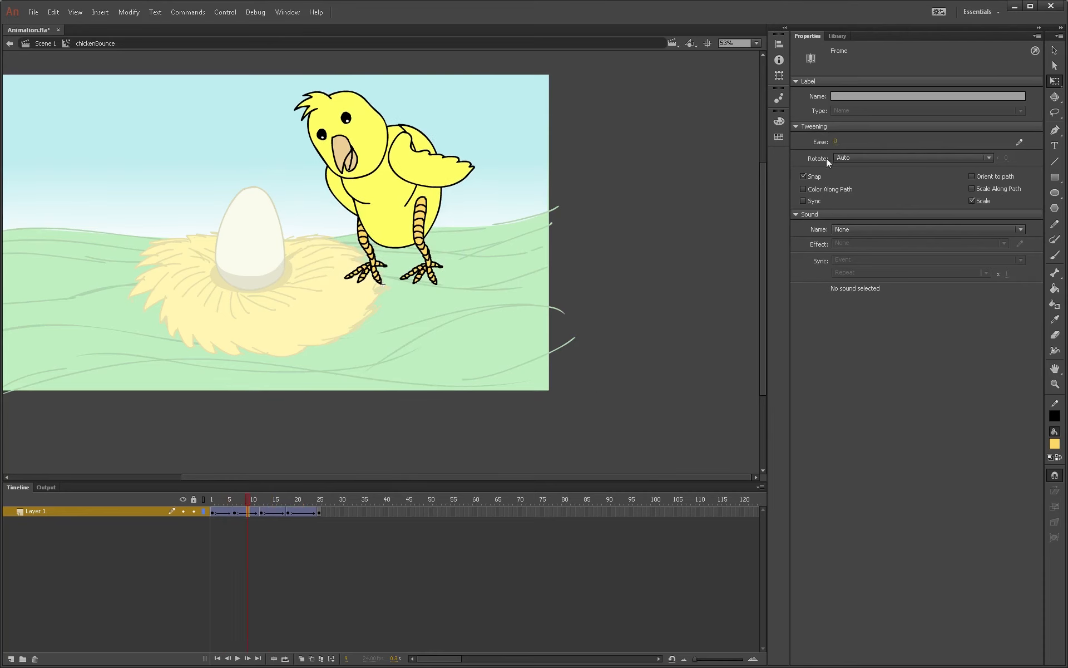
Step: Set the ease of the squash tweens to 100 for frames 1 to 6 and -100 for frames 6 to 12
left_click(221, 512)
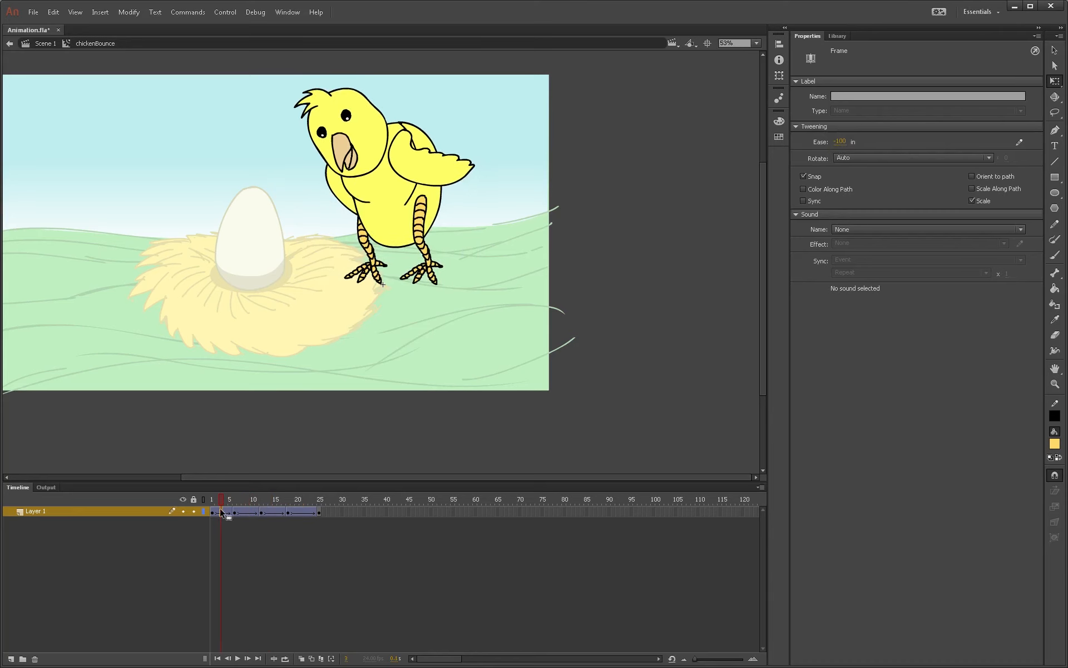
left_click_drag(839, 145, 957, 131)
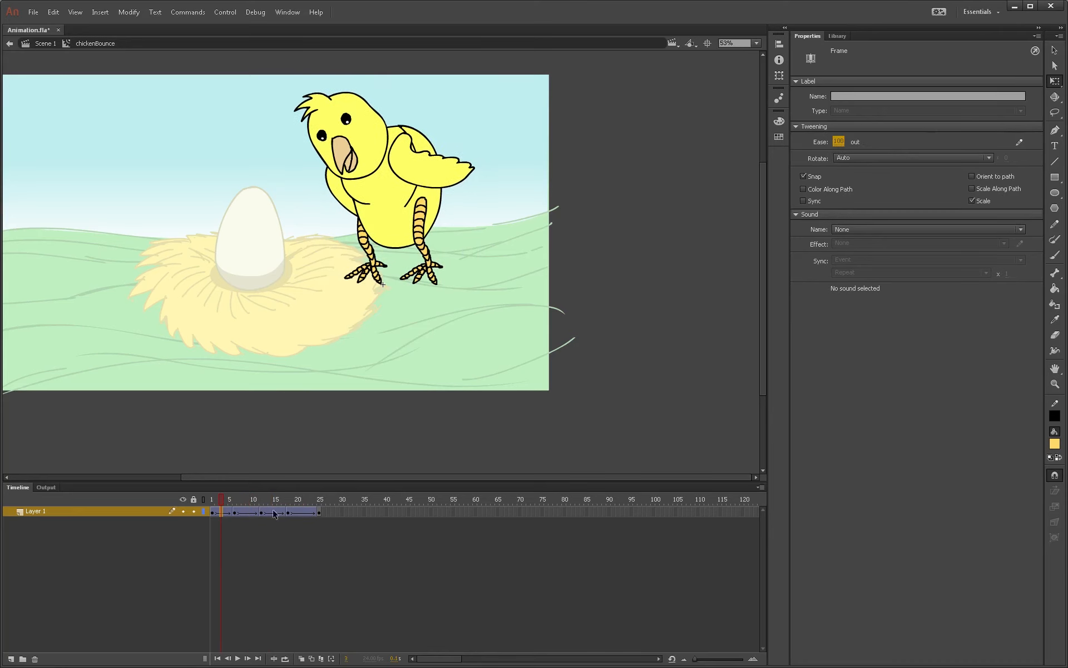
left_click(240, 511)
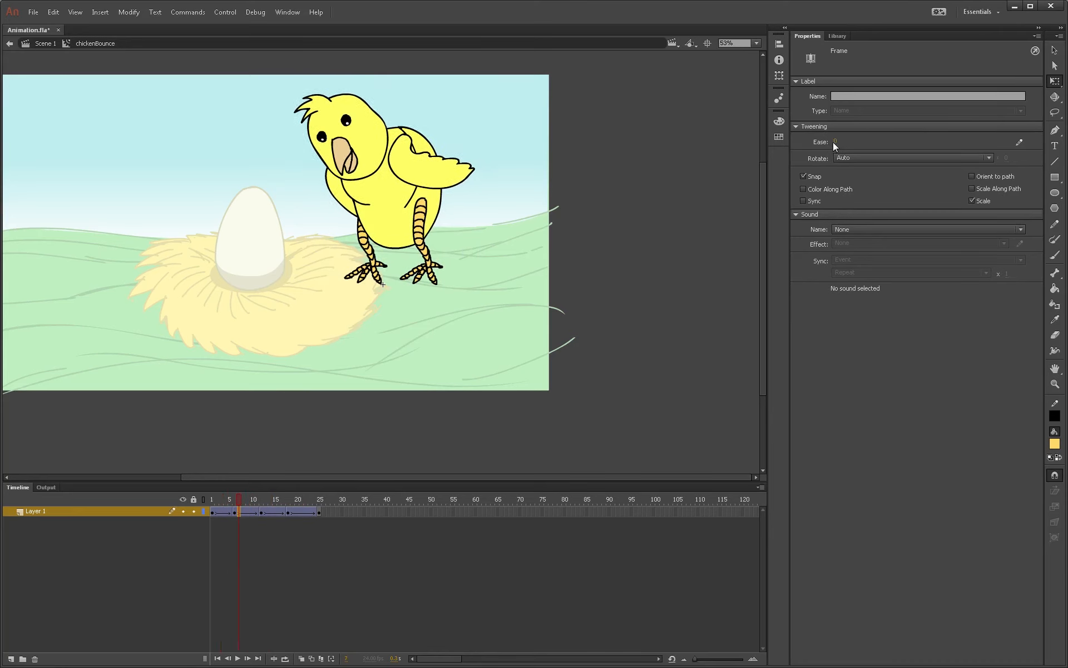
left_click_drag(833, 142, 178, 335)
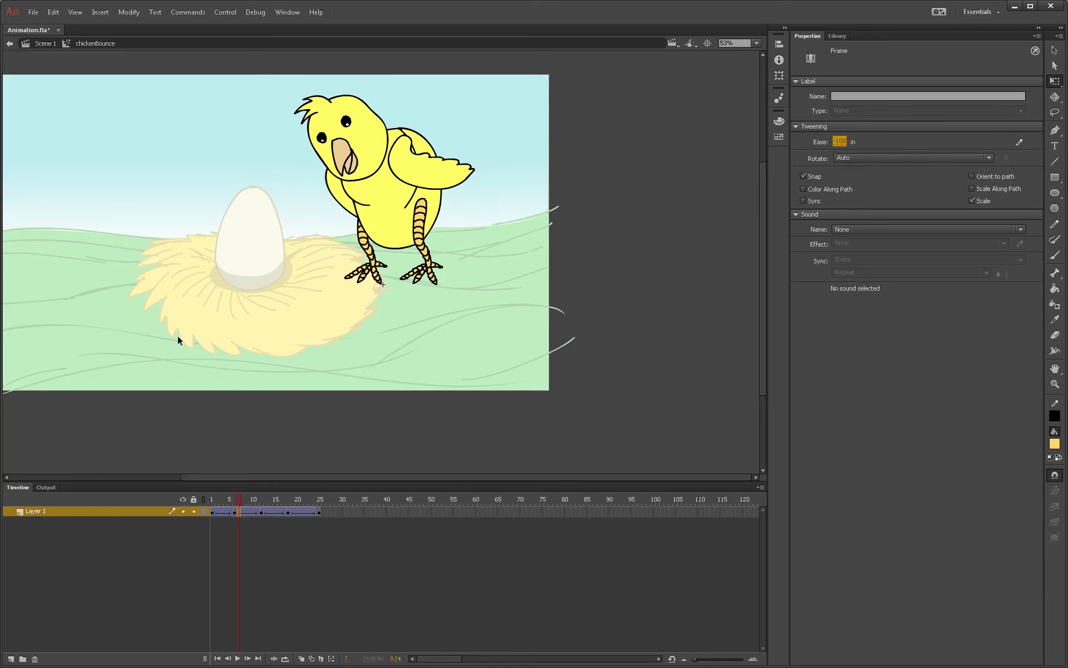
Step: Ease out the jump's rise, frames 12 to 18, and set the ease of its fall, frames 18 to 25, to -100
left_click(271, 510)
left_click_drag(837, 144, 1007, 120)
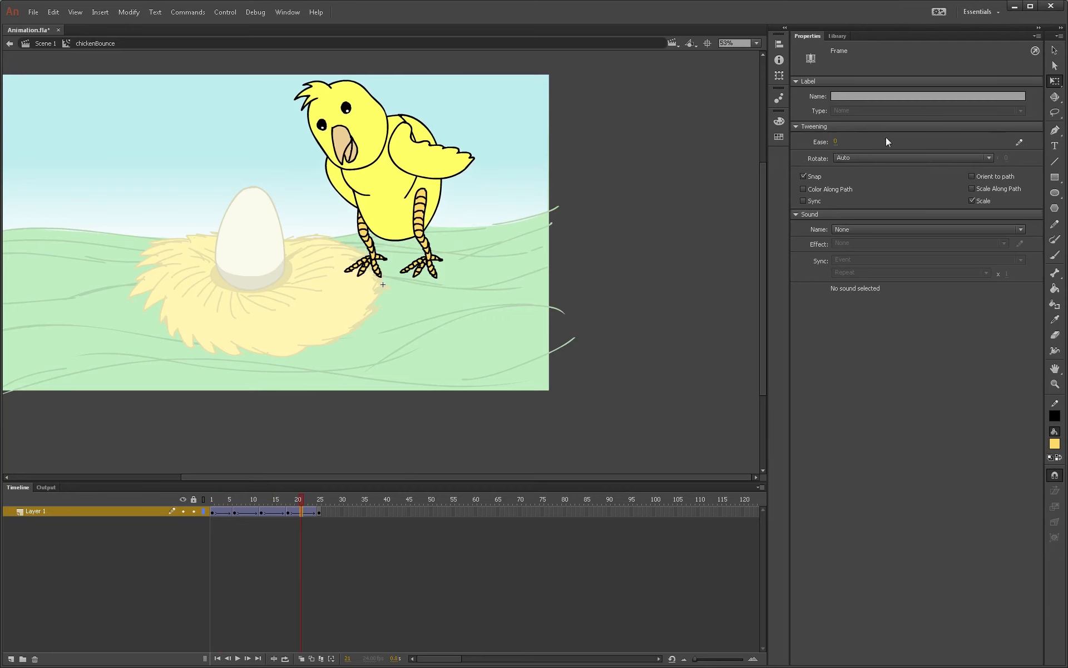
left_click_drag(838, 141, 419, 435)
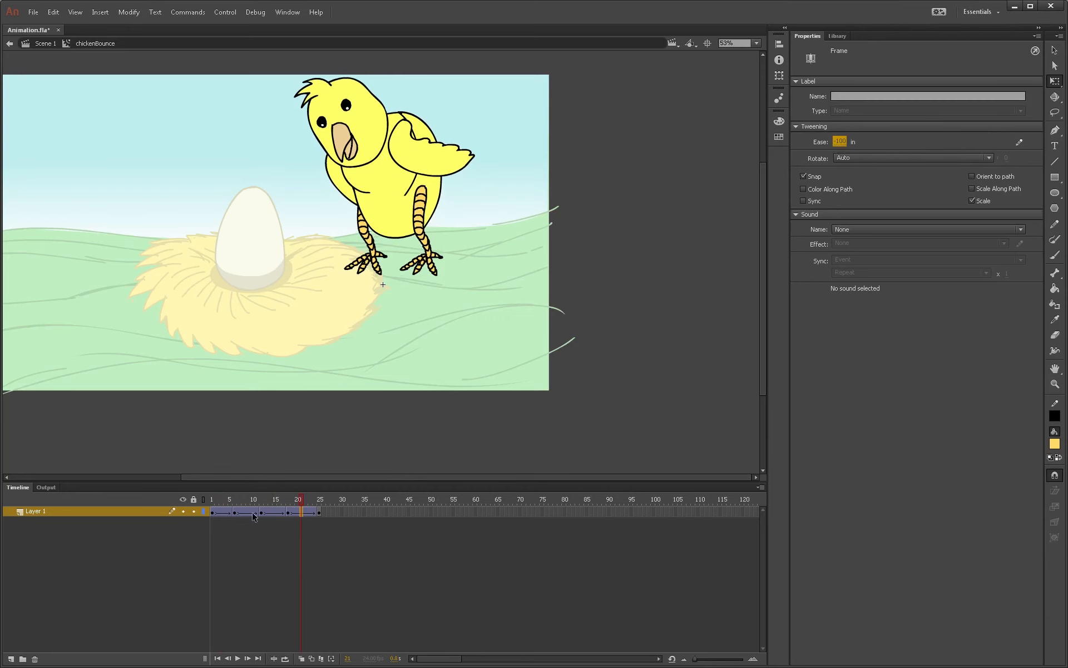
Step: Play the bounce from frame 1 several times to check the timing of the squash and jump
left_click(215, 512)
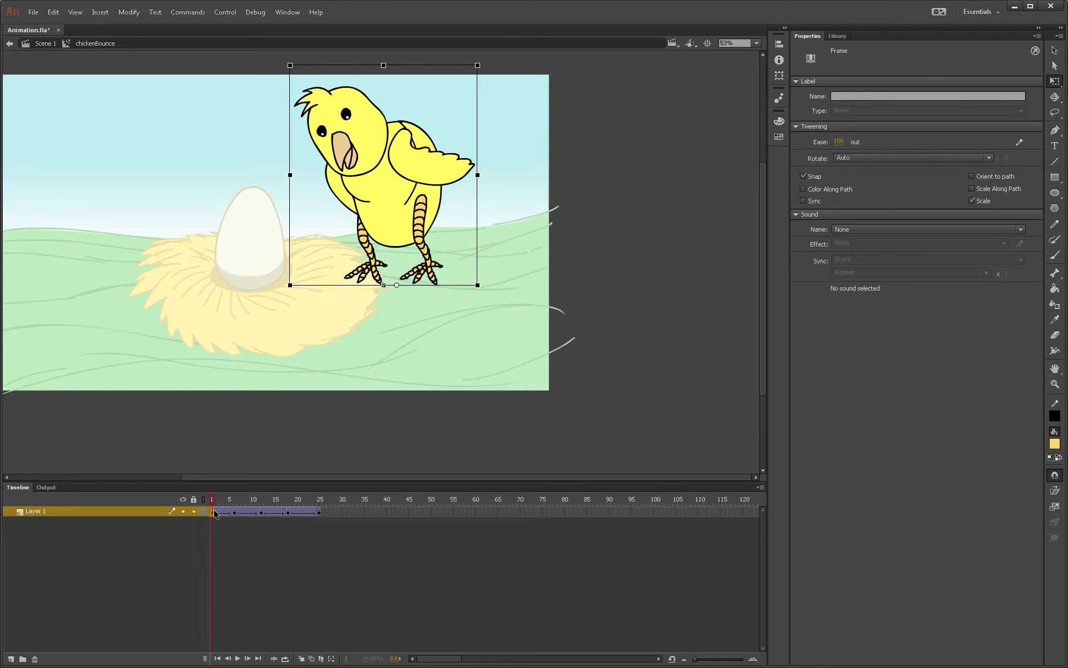
key("Return")
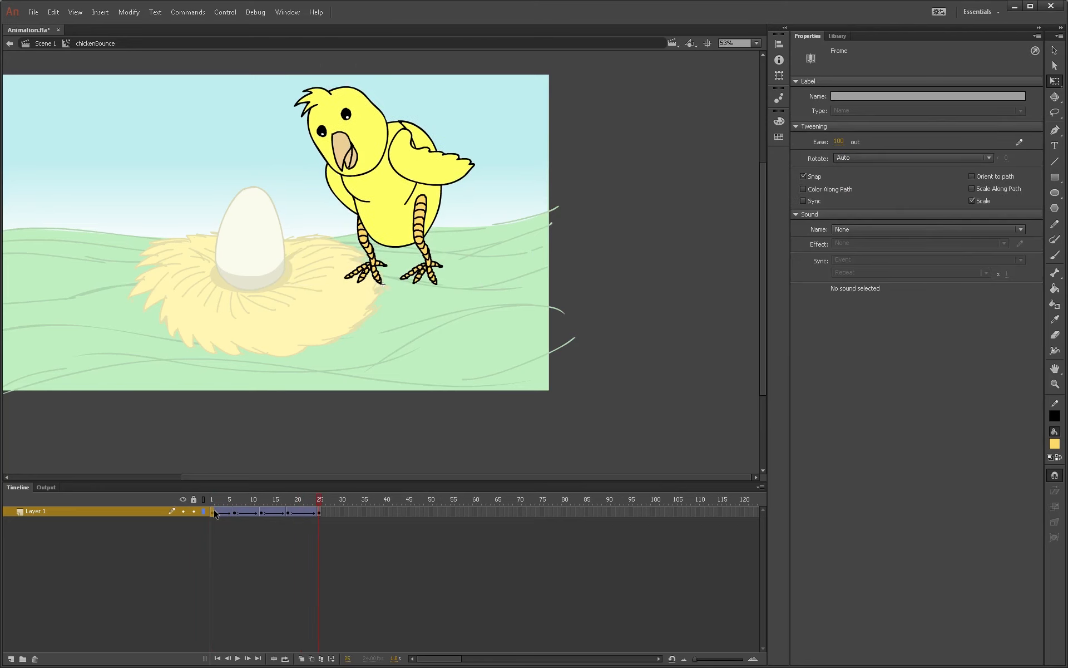
left_click(216, 512)
key("Return")
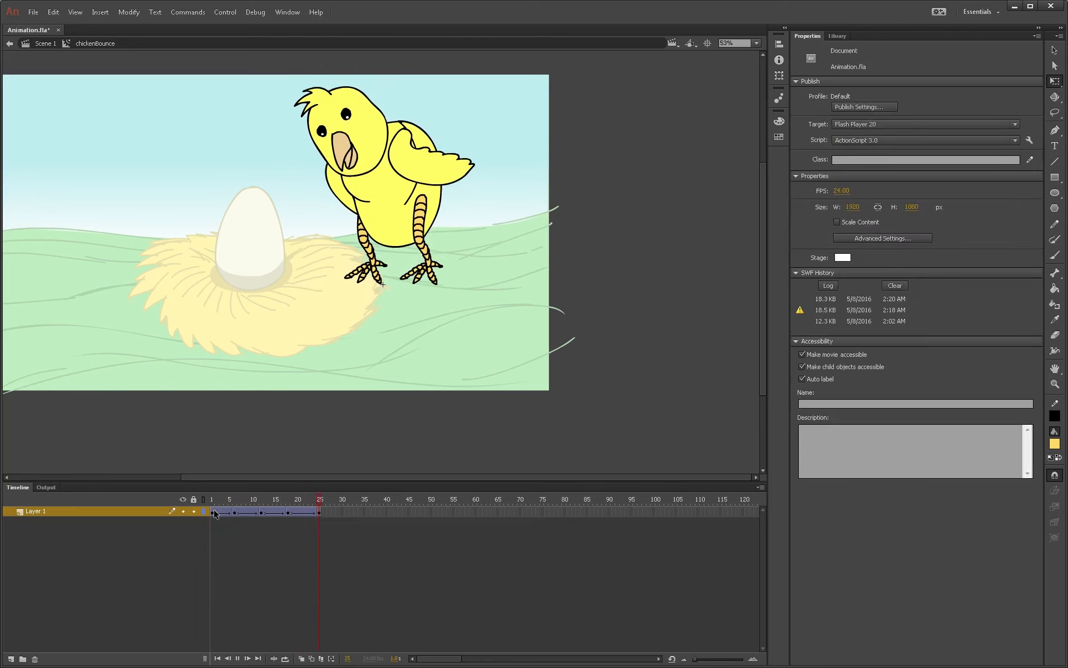
key("Return")
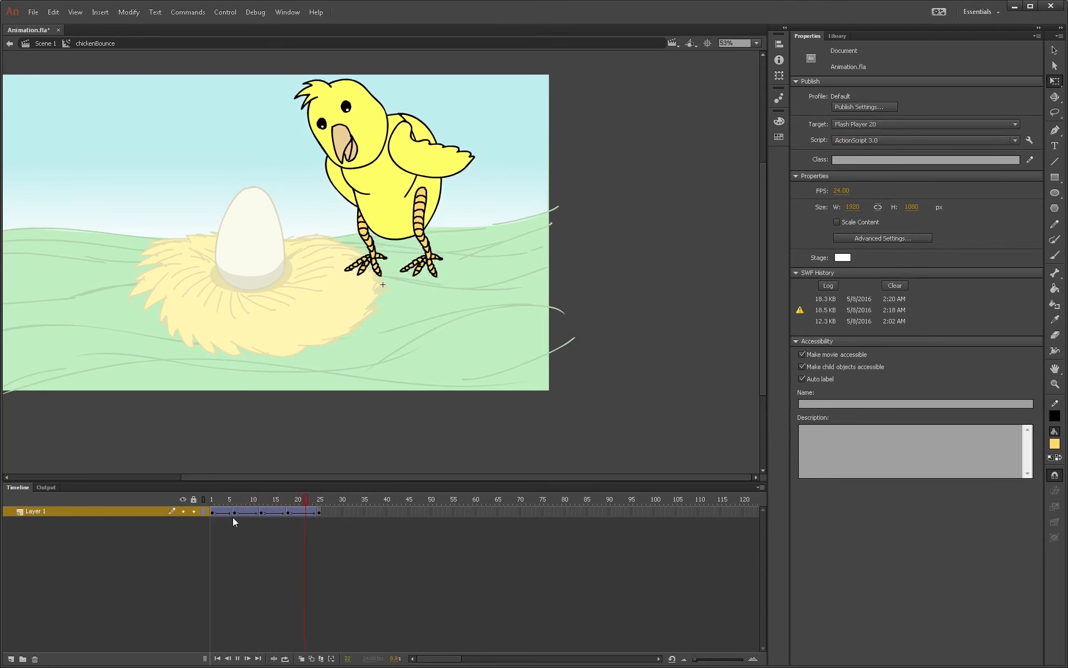
key("Return")
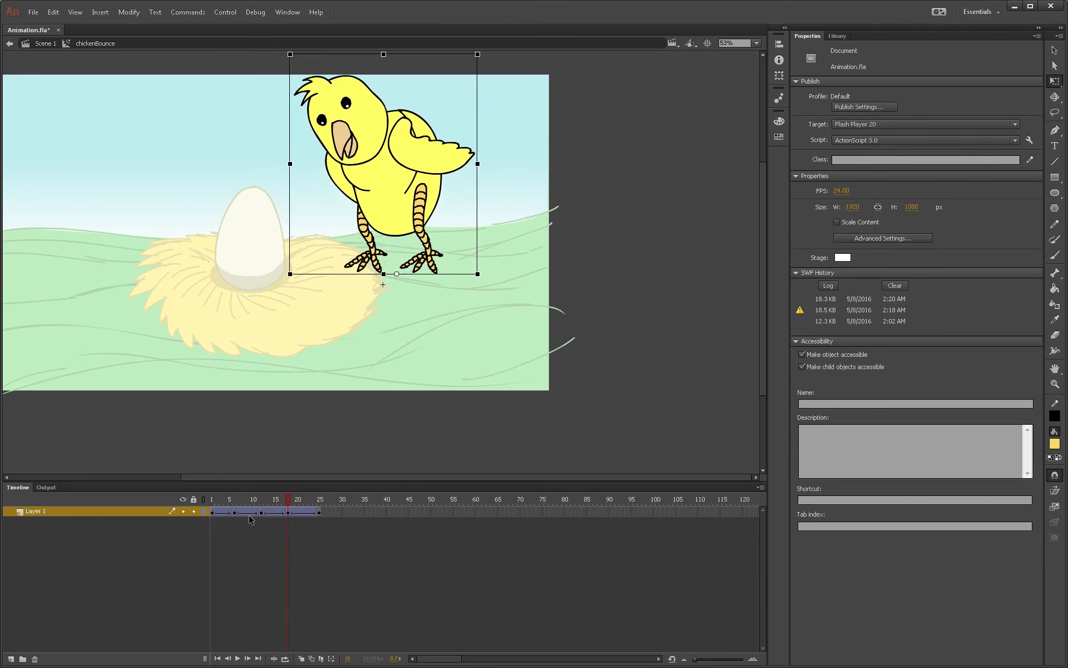
key("Return")
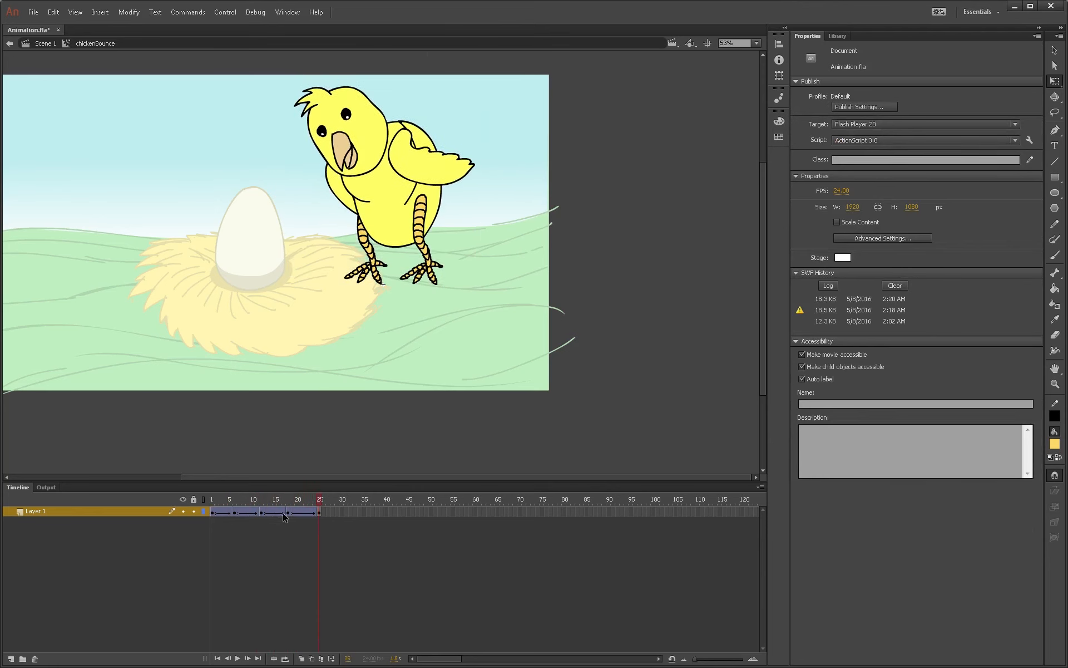
Step: Shorten the jump by moving the frame 18 keyframe to frame 15 and the frame 25 keyframe to frame 18
left_click(288, 513)
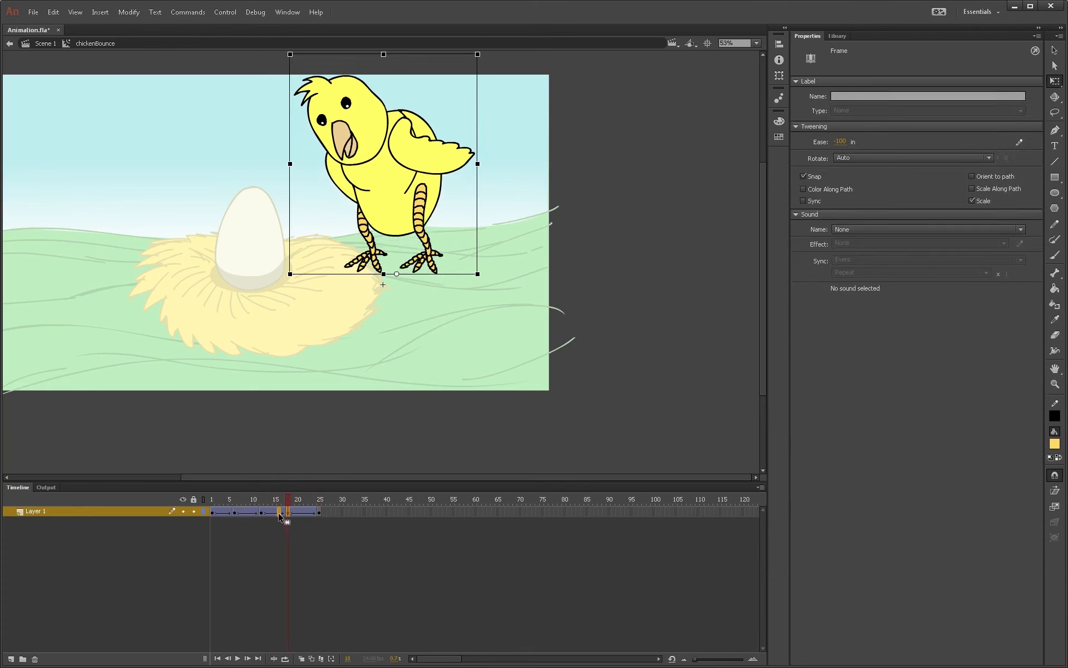
left_click(321, 512)
left_click_drag(320, 512, 289, 518)
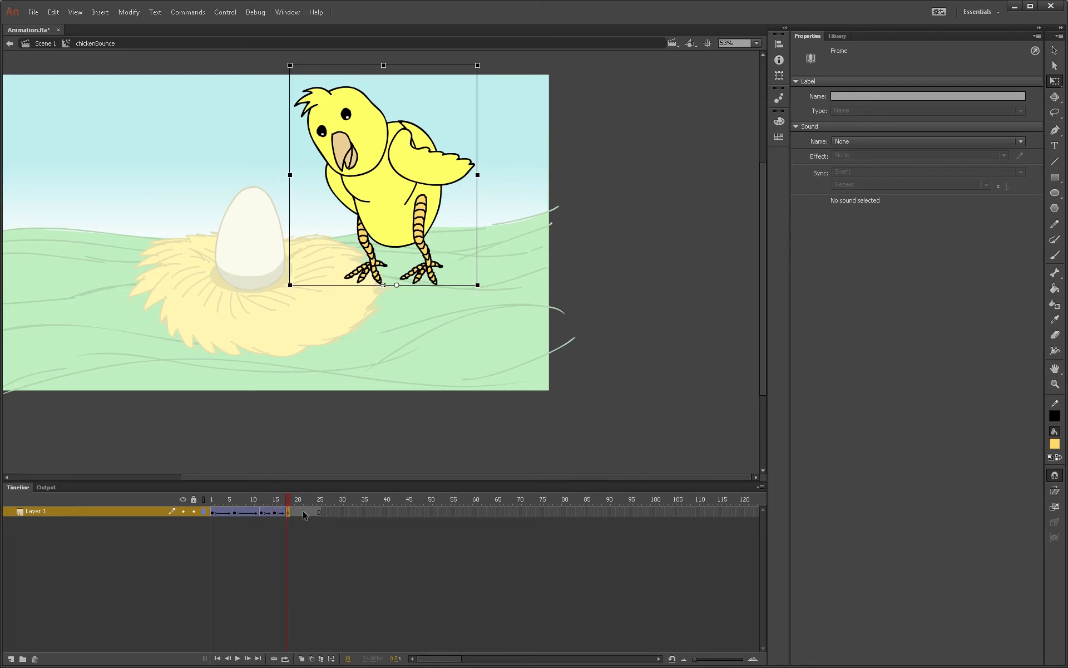
Step: Insert keyframes at frames 21 and 24 and squash the chicken to a height of about 718 px at frame 21
left_click(312, 512)
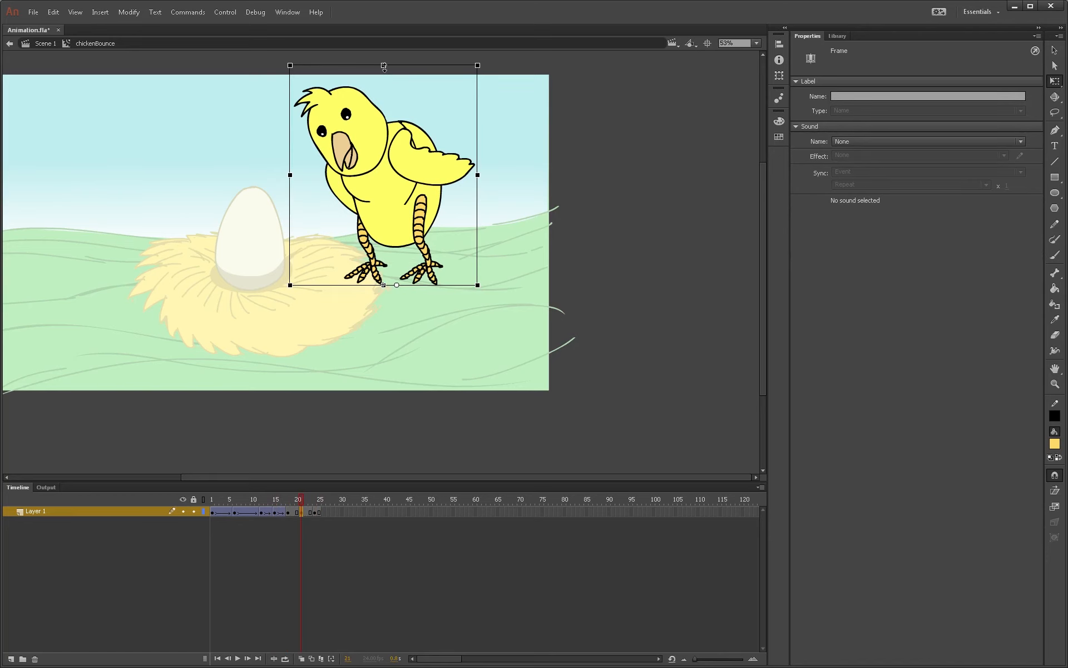
left_click_drag(383, 66, 383, 74)
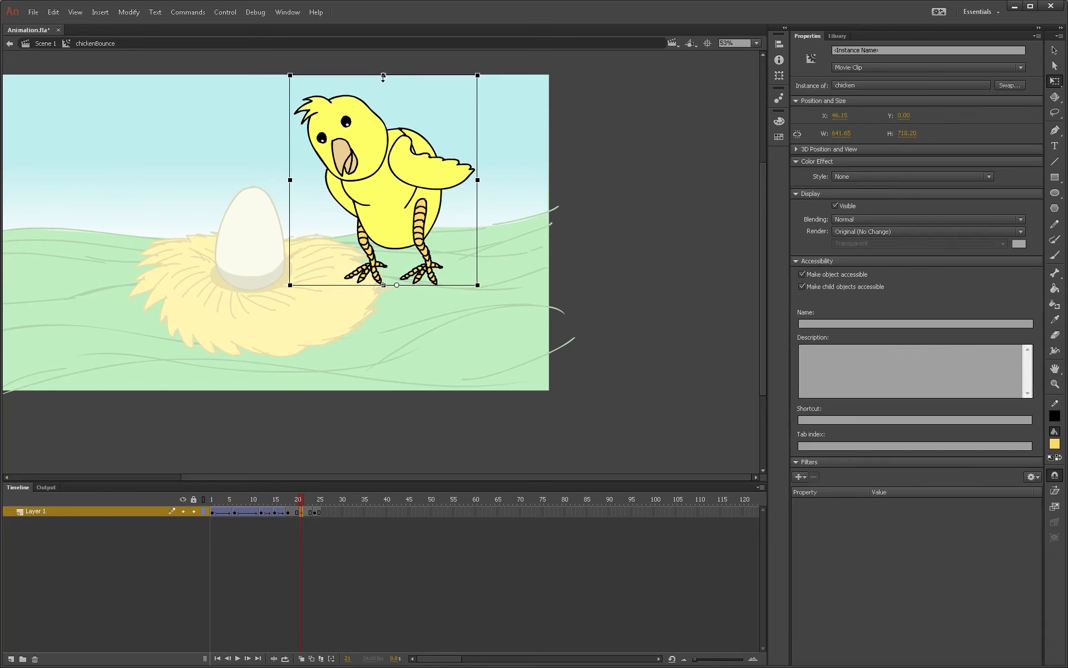
Step: Create classic tweens between the landing keyframes at frames 18, 21 and 24
left_click(308, 511)
right_click(307, 510)
left_click(366, 218)
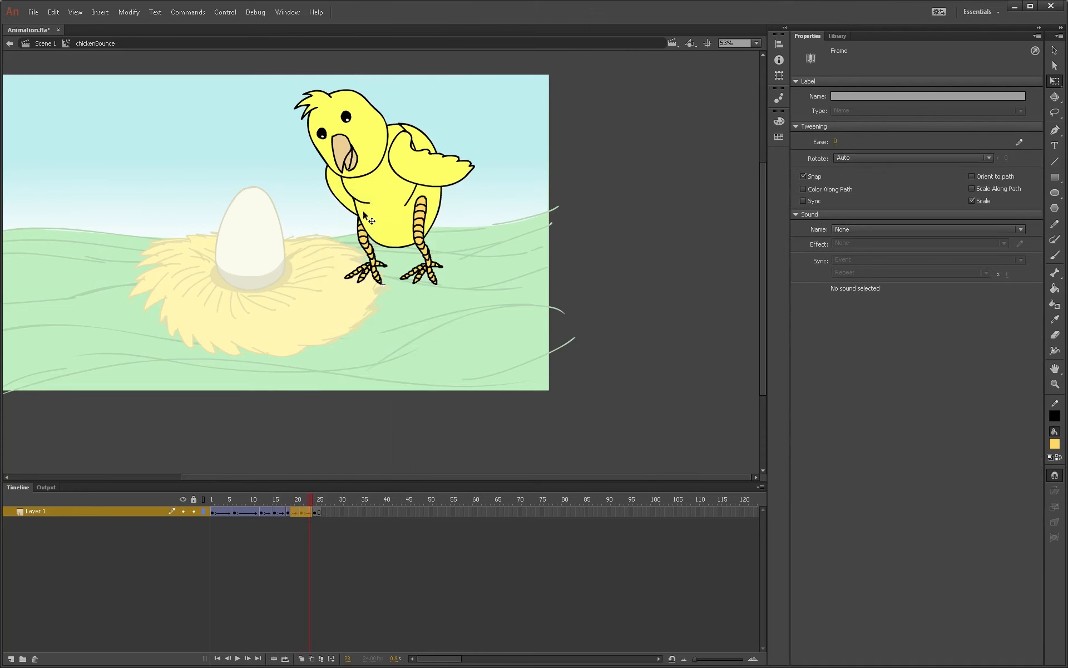
Step: Adjust the easing of the landing squash, setting the tween from frames 21 to 24 to -100
left_click(281, 512)
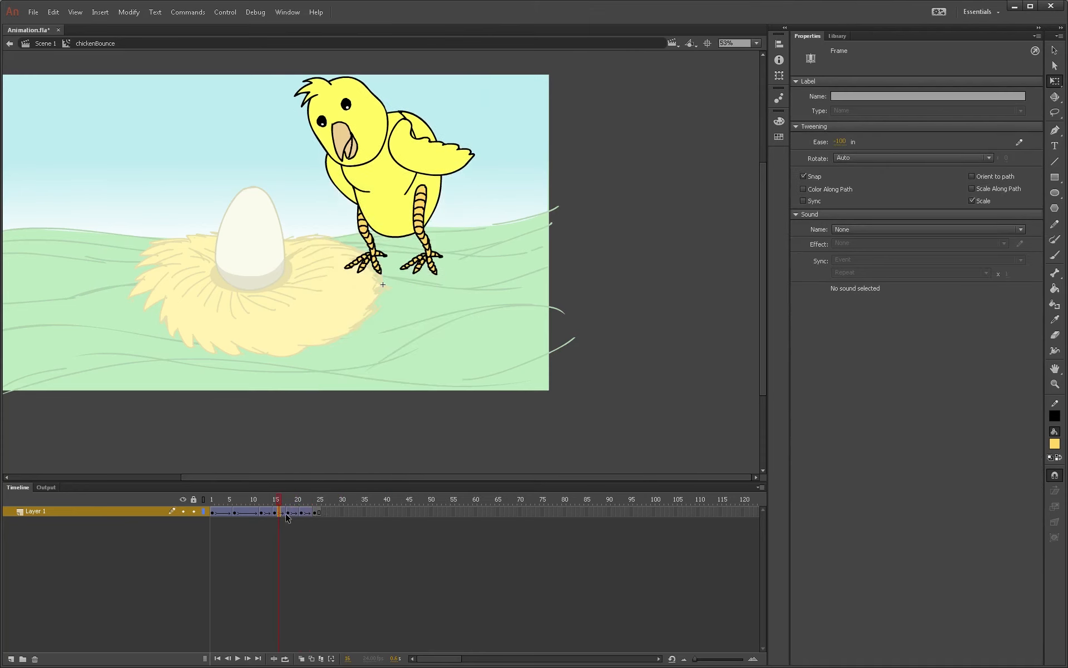
left_click(289, 513)
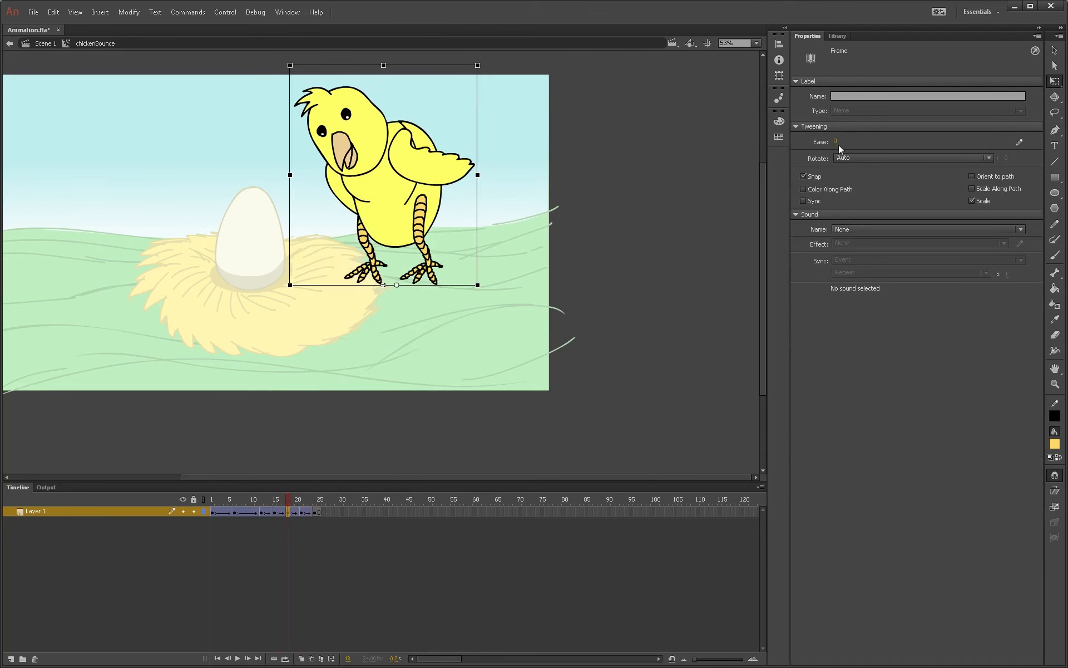
left_click(307, 512)
left_click_drag(623, 243, 621, 244)
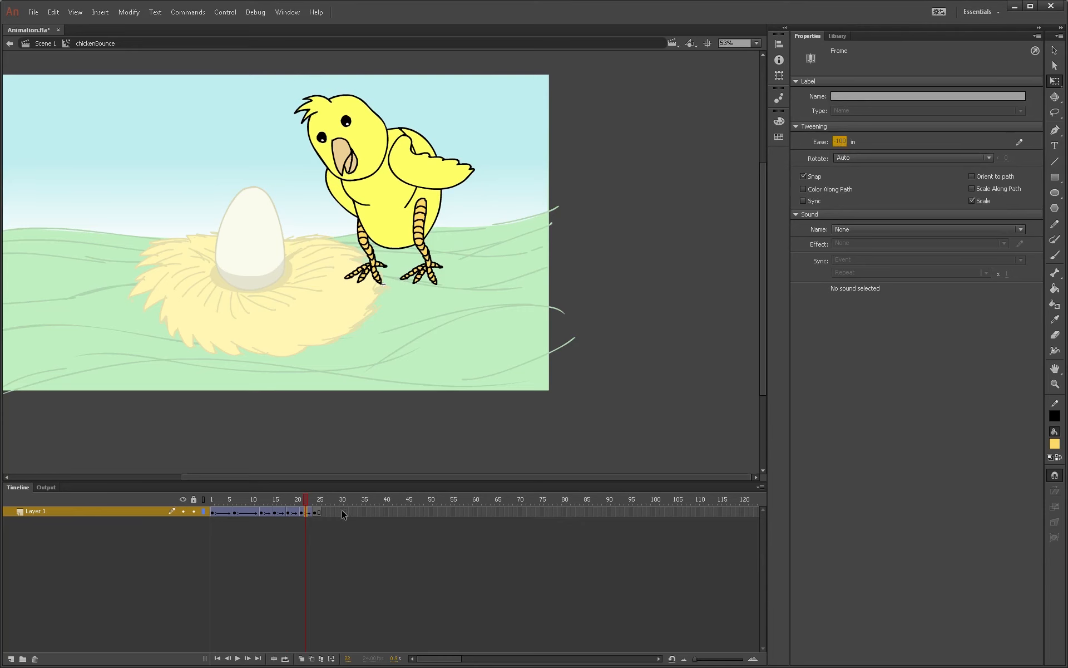
Step: Extend Layer 1 of chickenBounce to frame 30 and test the movie to check the bounce
left_click(342, 510)
key("F5")
left_click(295, 545)
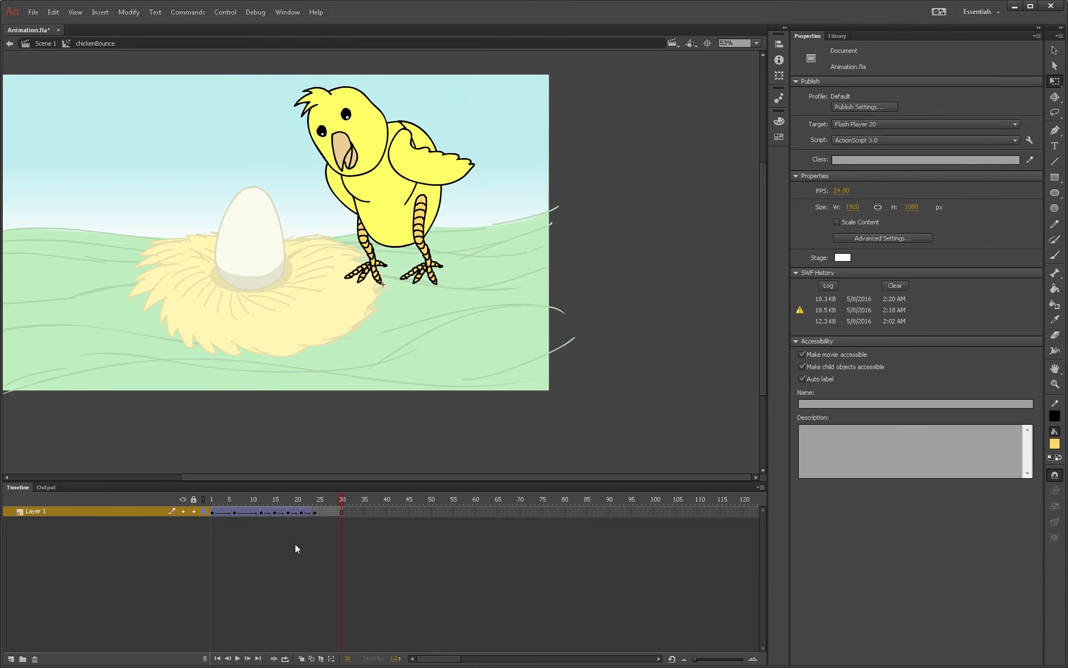
key("ctrl+Return")
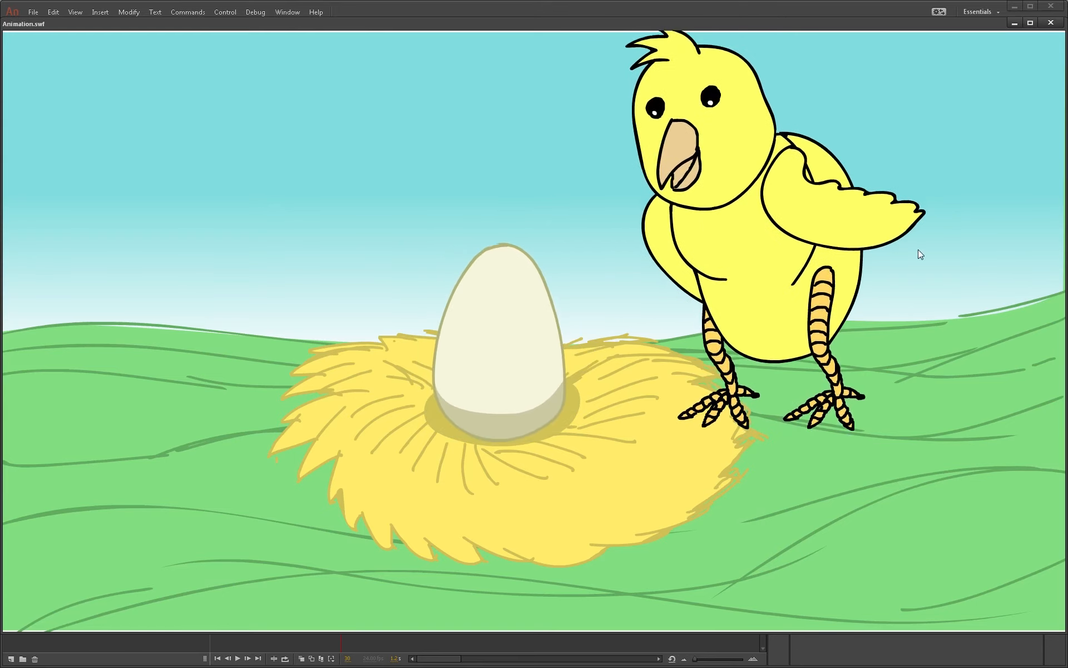
left_click(1050, 23)
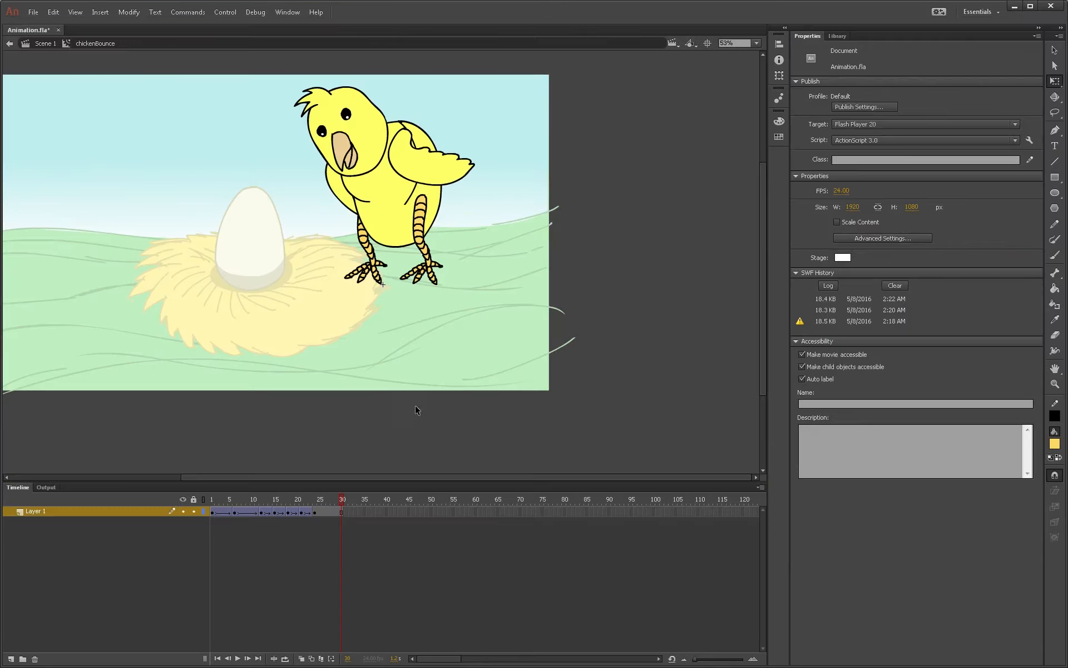
Step: Return to Scene 1 and unlock the egg animation and nest layers
left_click(38, 44)
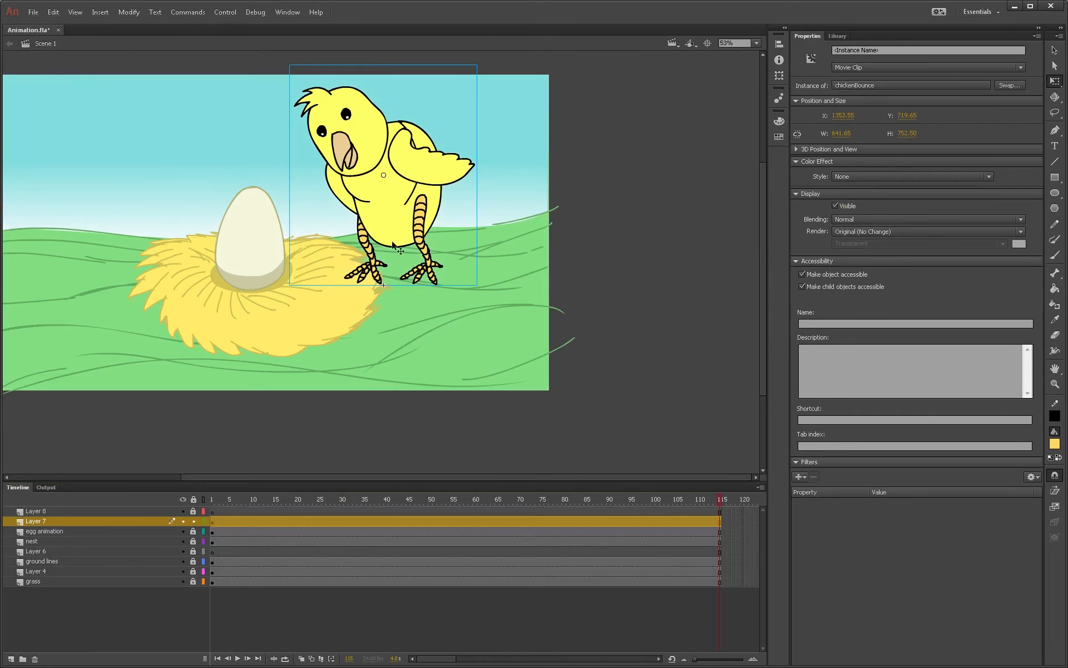
left_click(193, 532)
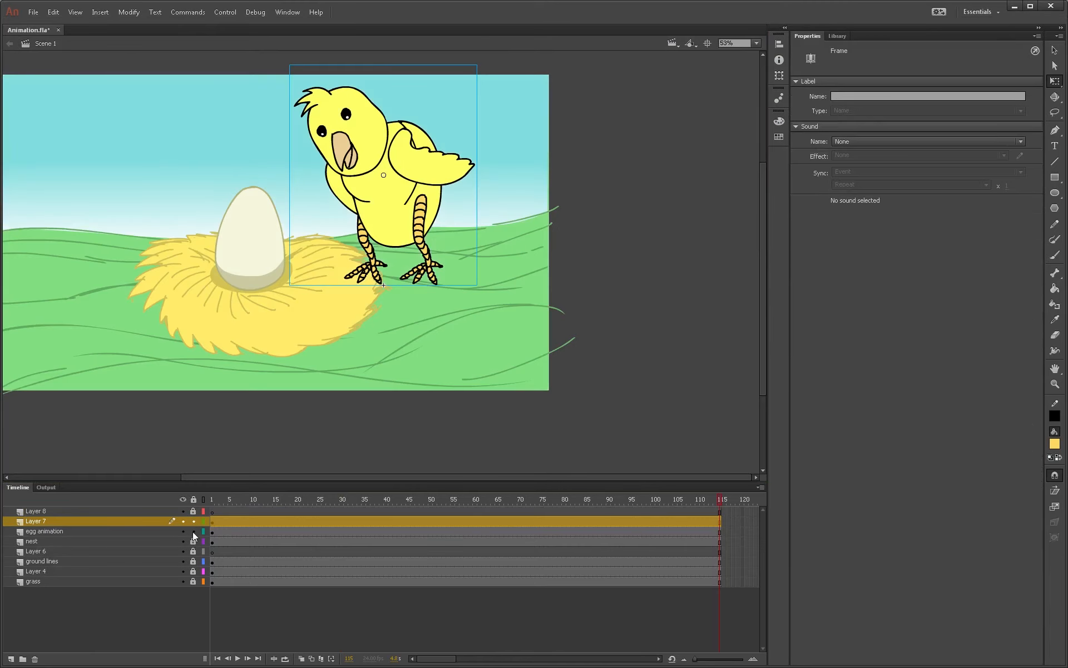
left_click(193, 541)
Step: Move the chicken, egg and nest together about 228 px left and 76 px down, to X 249.20, Y 43.15
key("ctrl+a")
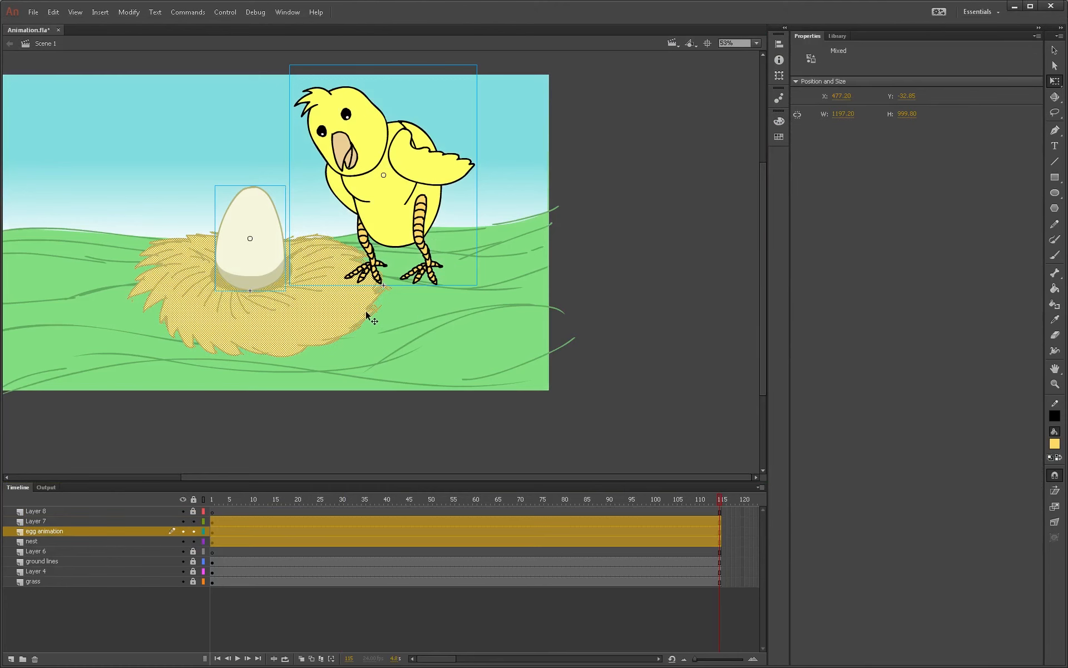
key("shift+Down")
key("shift+Down")
key("shift+Down")
key("shift+Down")
key("shift+Left")
key("shift+Left")
key("shift+Left")
key("shift+Left")
key("shift+Left")
key("shift+Left")
key("shift+Left")
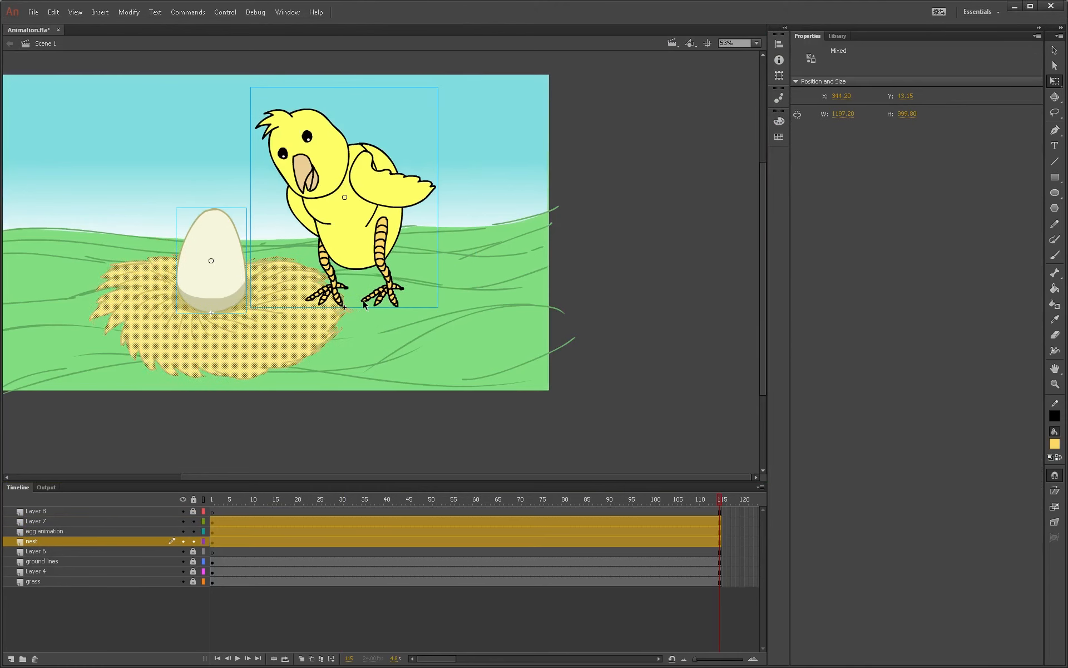
key("shift+Down")
key("shift+Down")
key("shift+Left")
key("shift+Left")
key("shift+Left")
key("shift+Left")
key("shift+Left")
key("shift+Left")
key("shift+Left")
key("shift+Left")
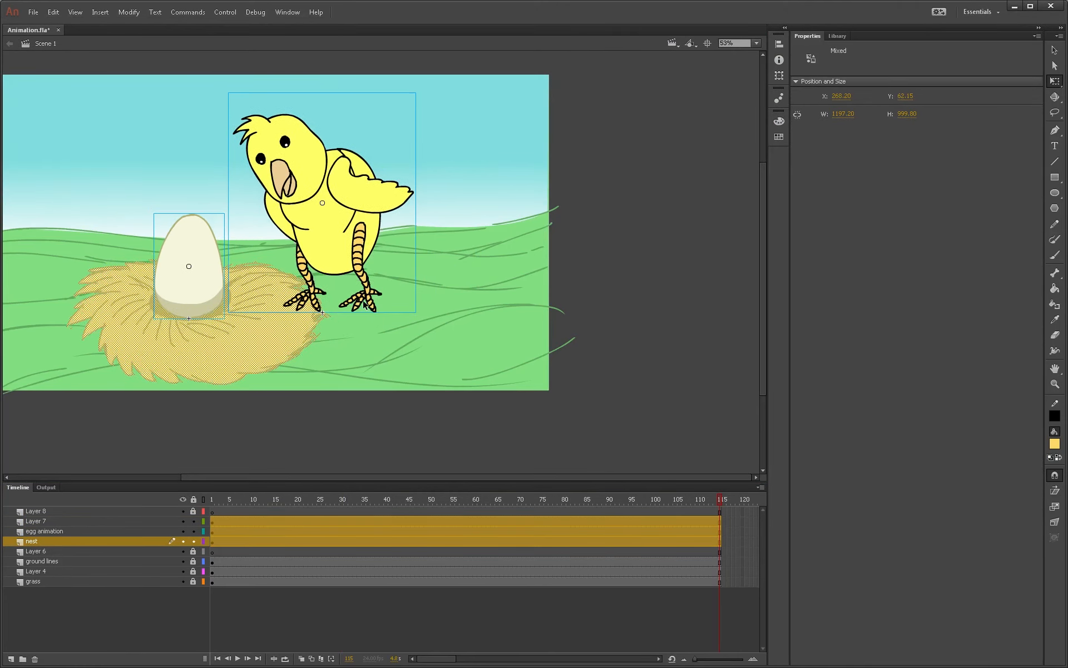
key("shift+Up")
key("shift+Up")
key("shift+Left")
key("shift+Left")
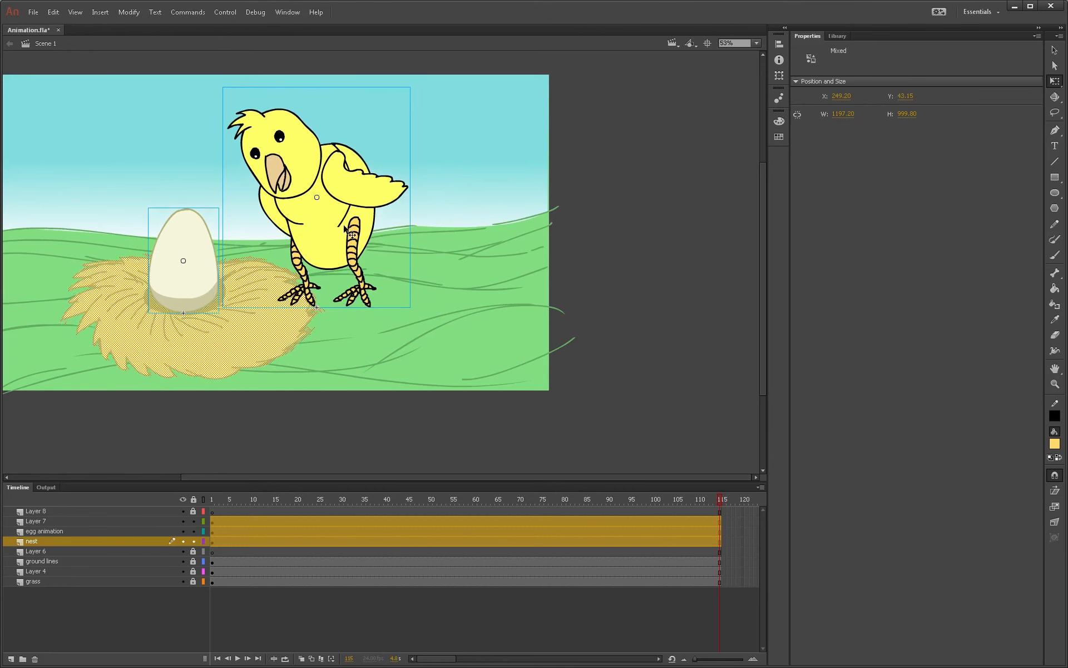
Step: Move Layer 7, which holds the chicken, directly below the nest layer
left_click(325, 246)
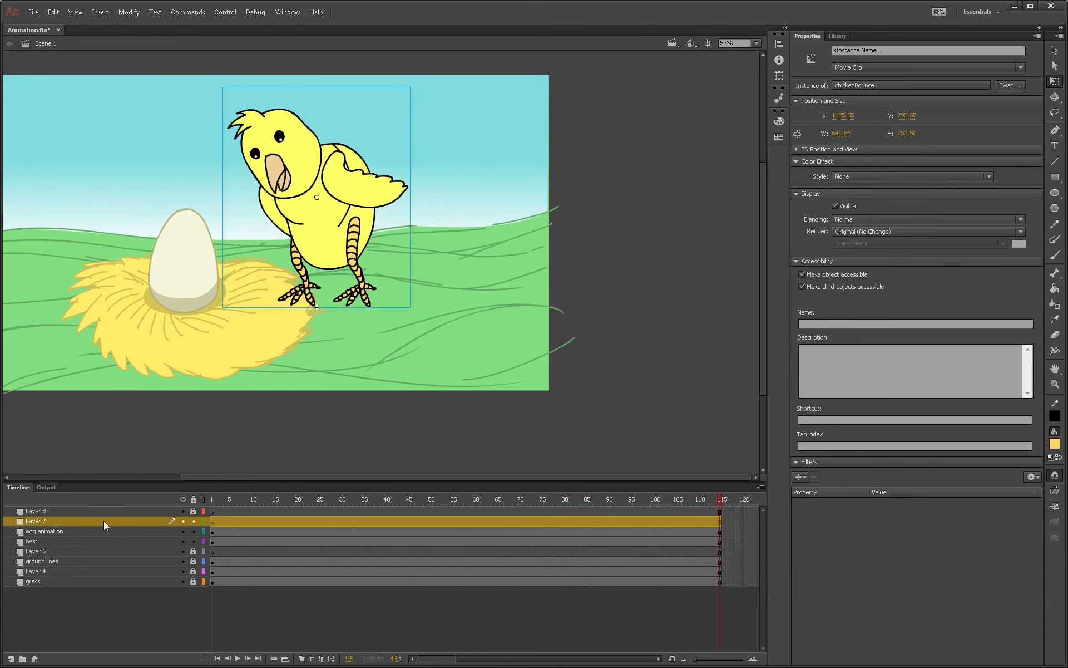
left_click_drag(104, 521, 111, 540)
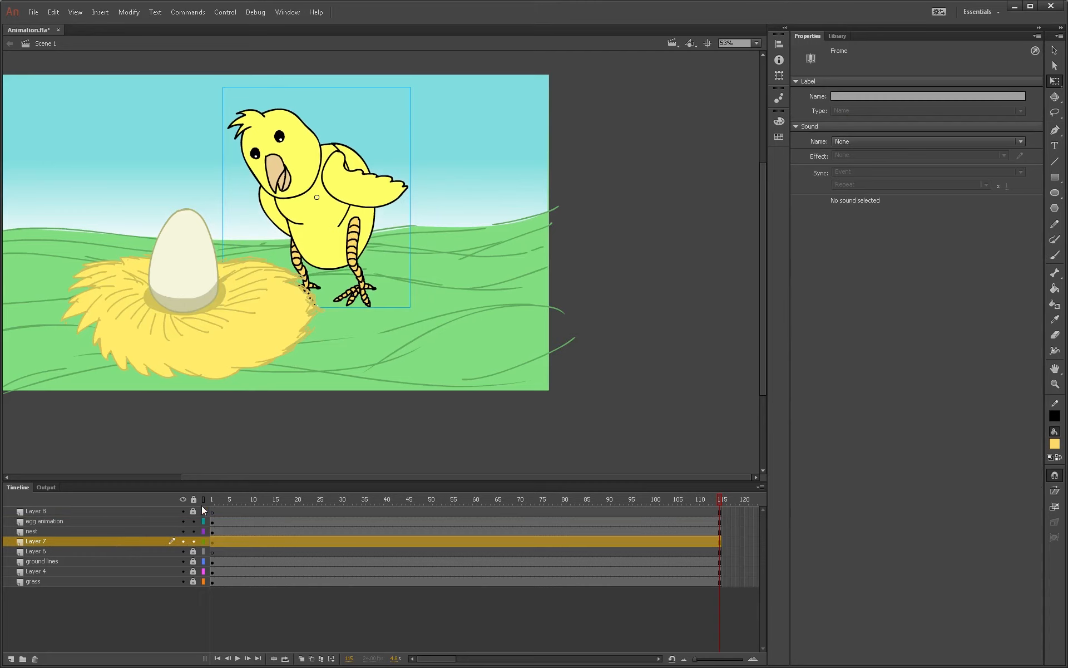
Step: Test the movie to check the repositioned scene, close the preview and save Animation.fla
key("ctrl+Return")
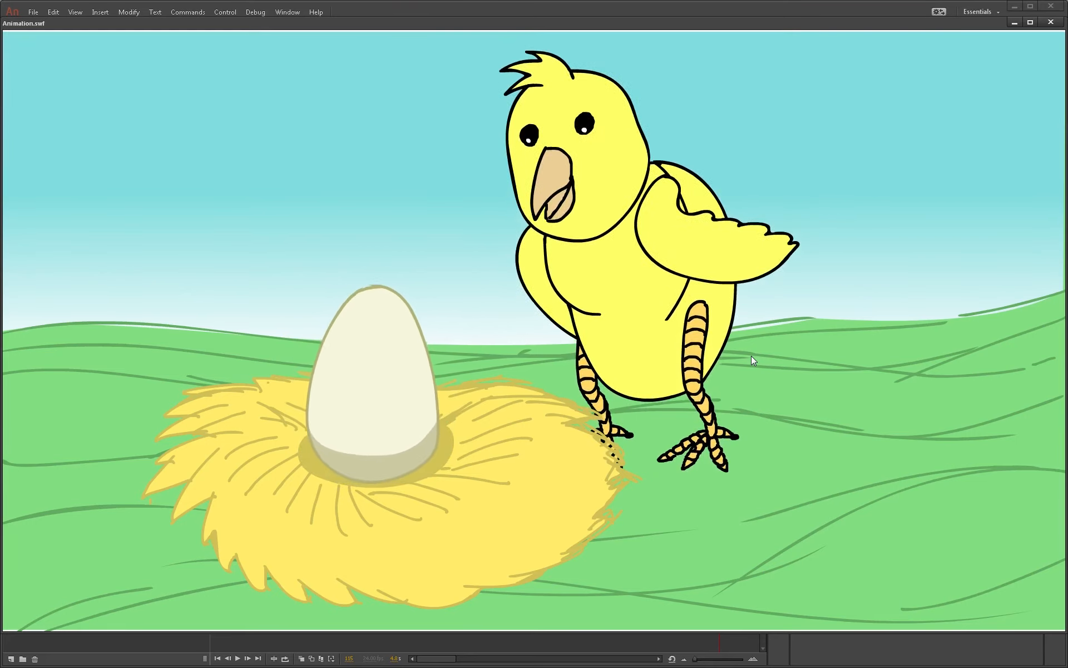
left_click(1051, 22)
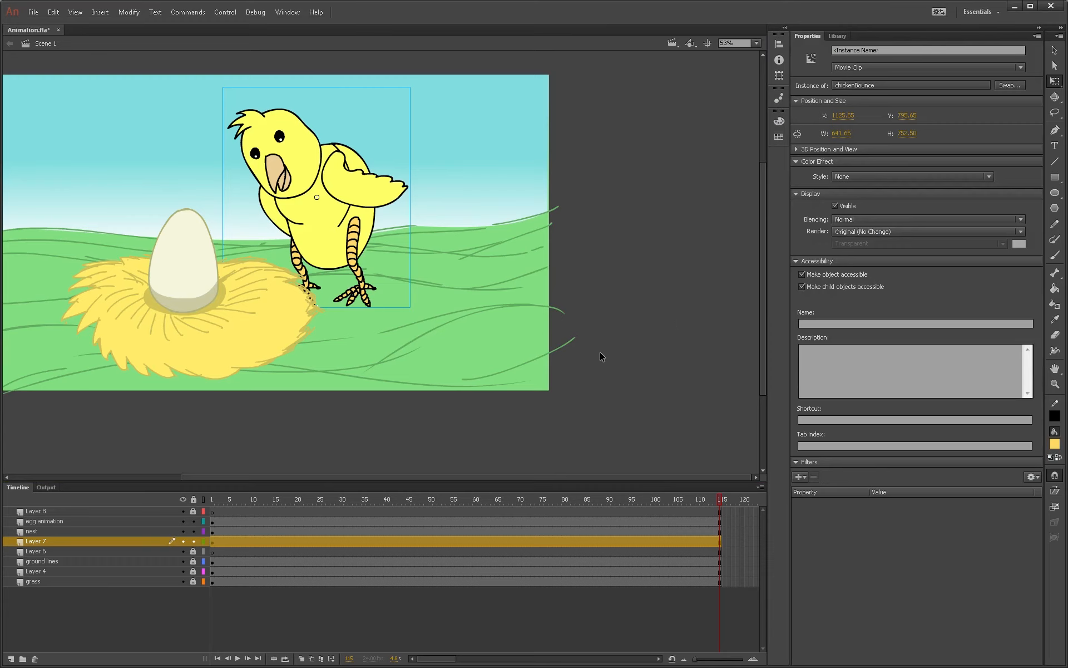
left_click(619, 338)
key("ctrl+s")
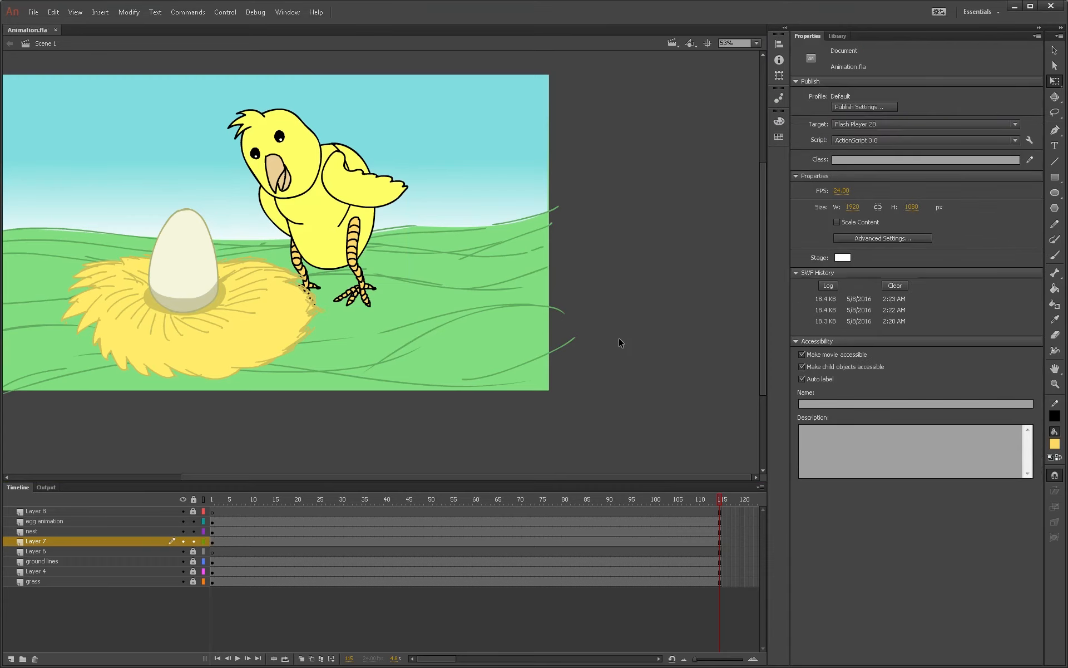